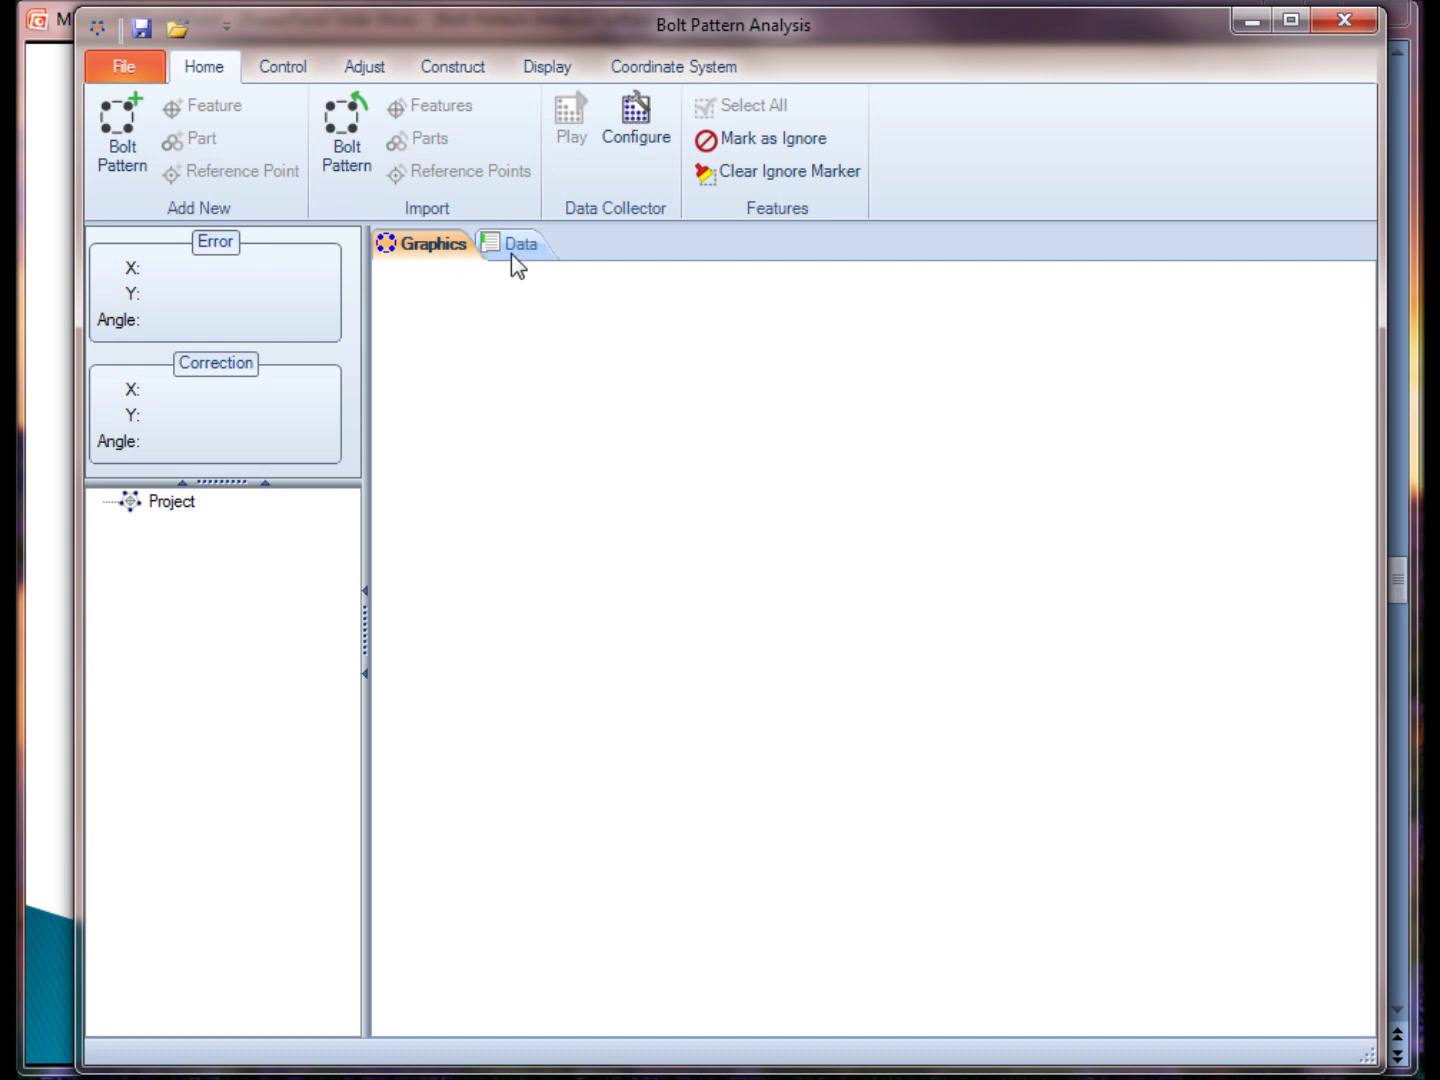
left_click(490, 256)
left_click(444, 249)
left_click(517, 248)
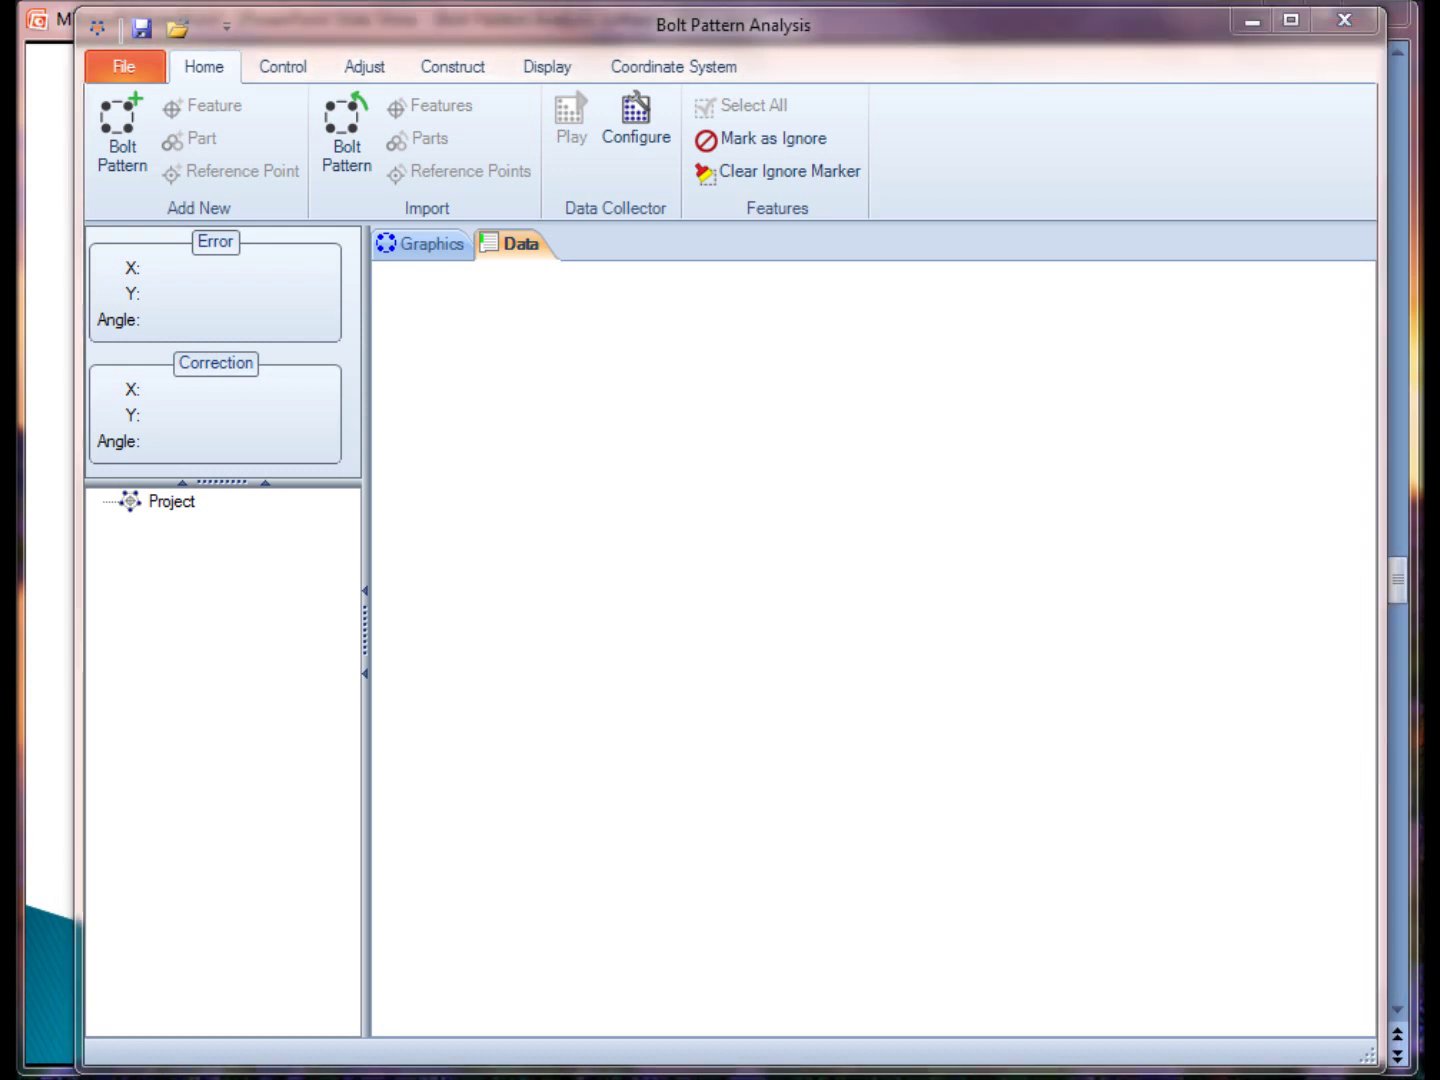
Open the recently used Operations solution.
left_click(121, 66)
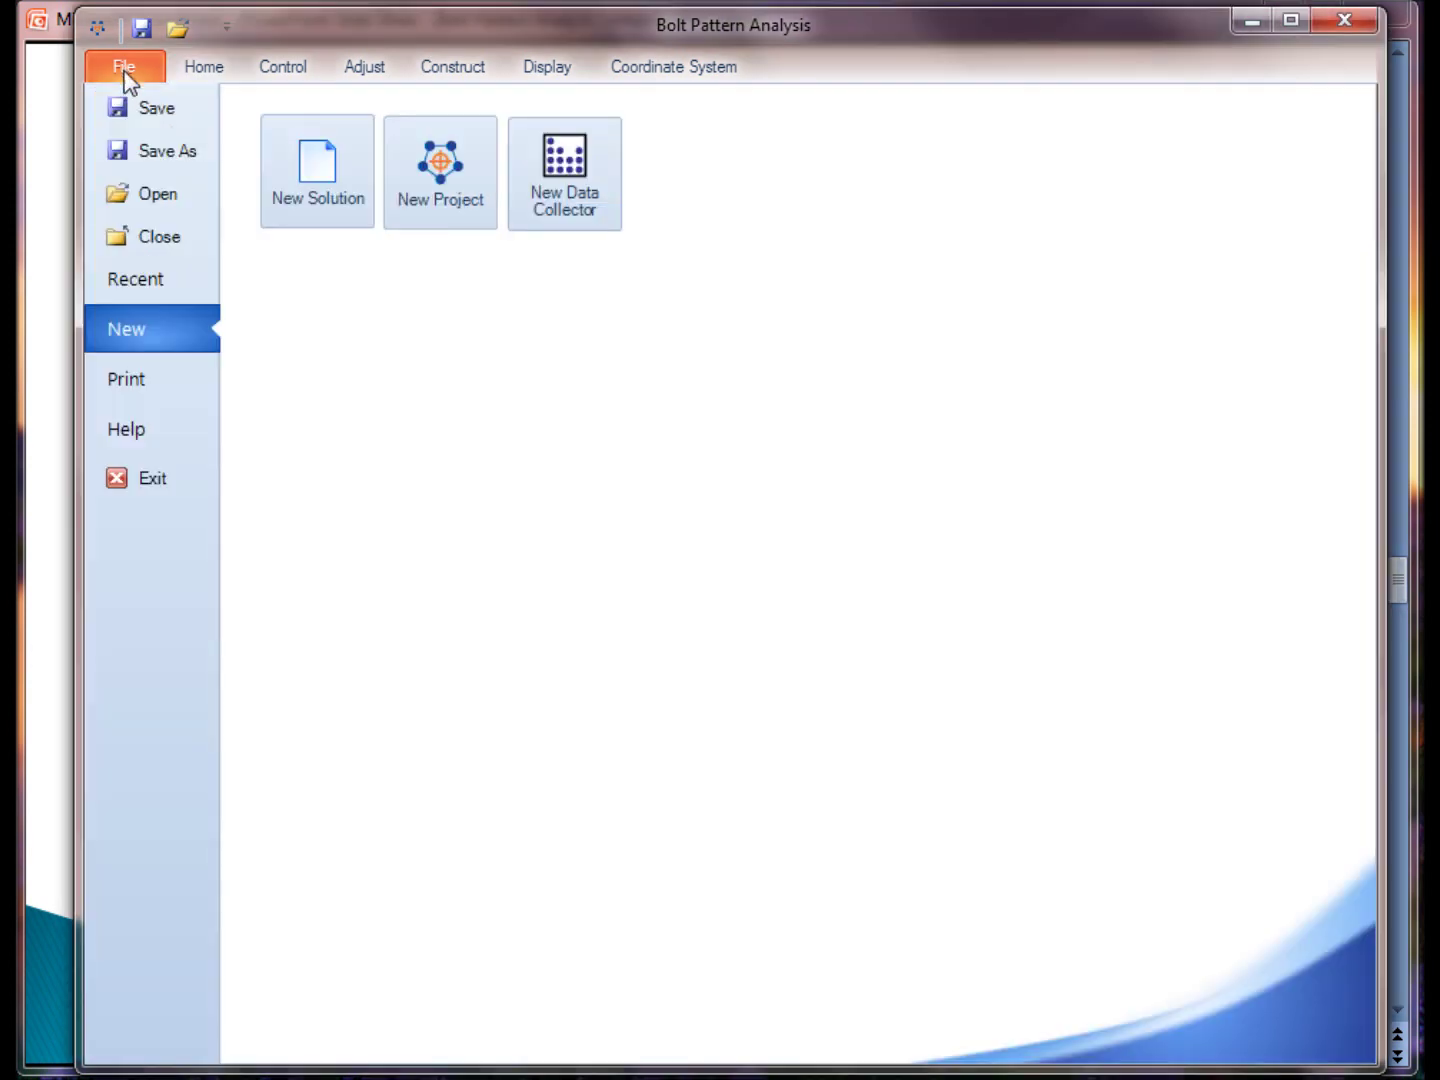
left_click(140, 280)
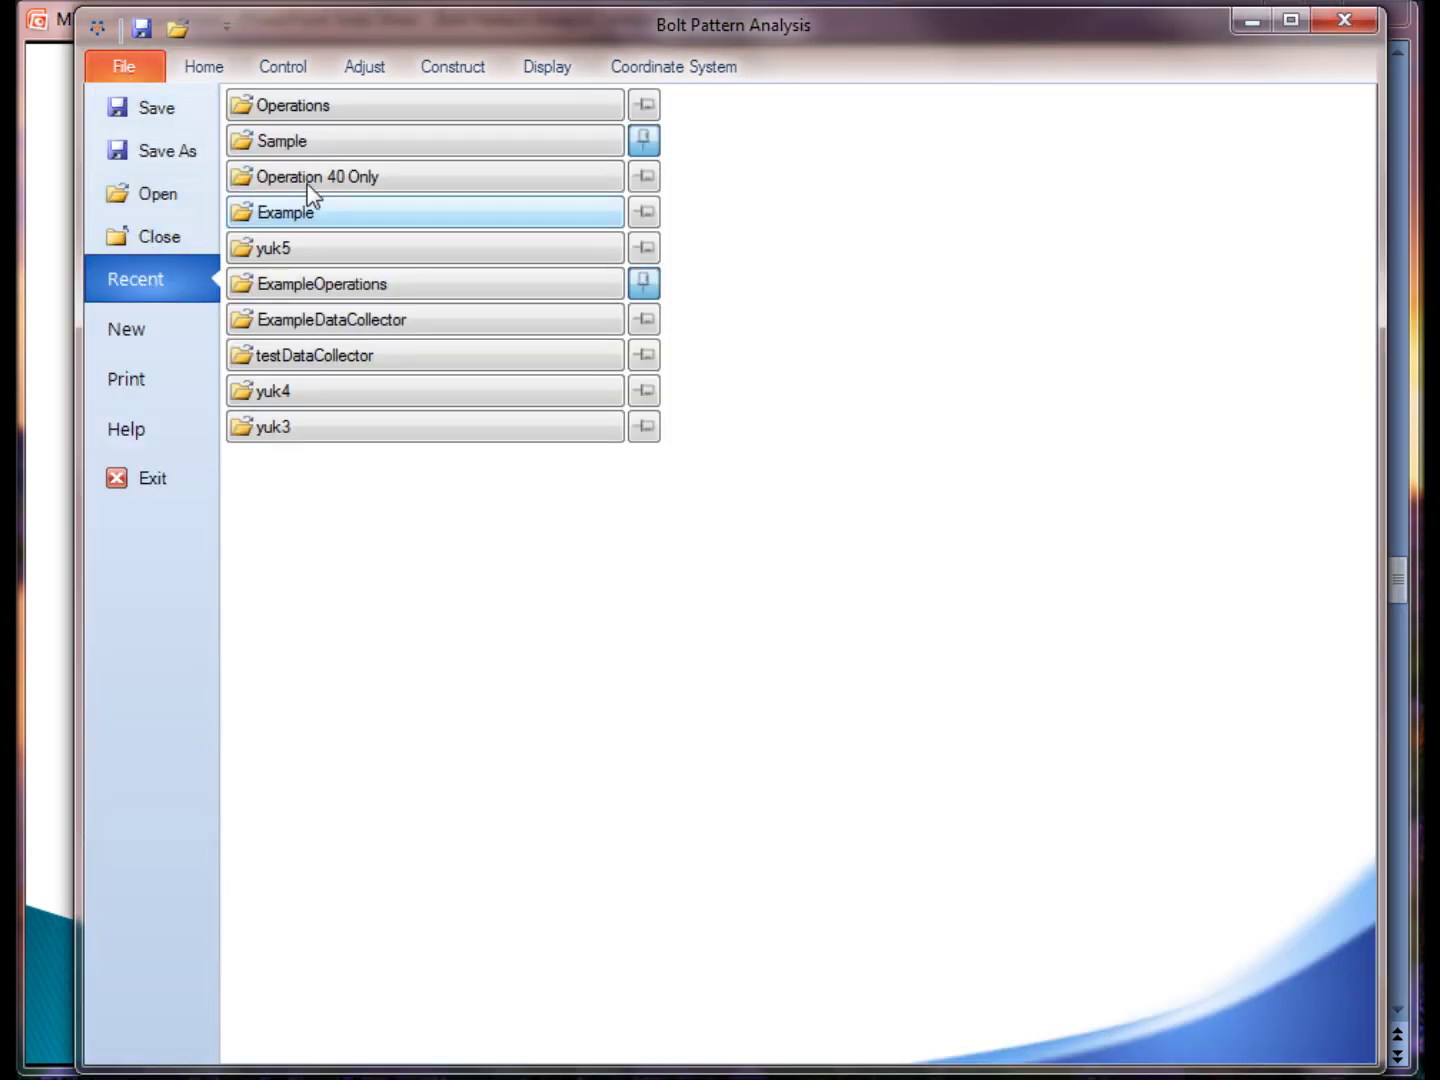
left_click(321, 102)
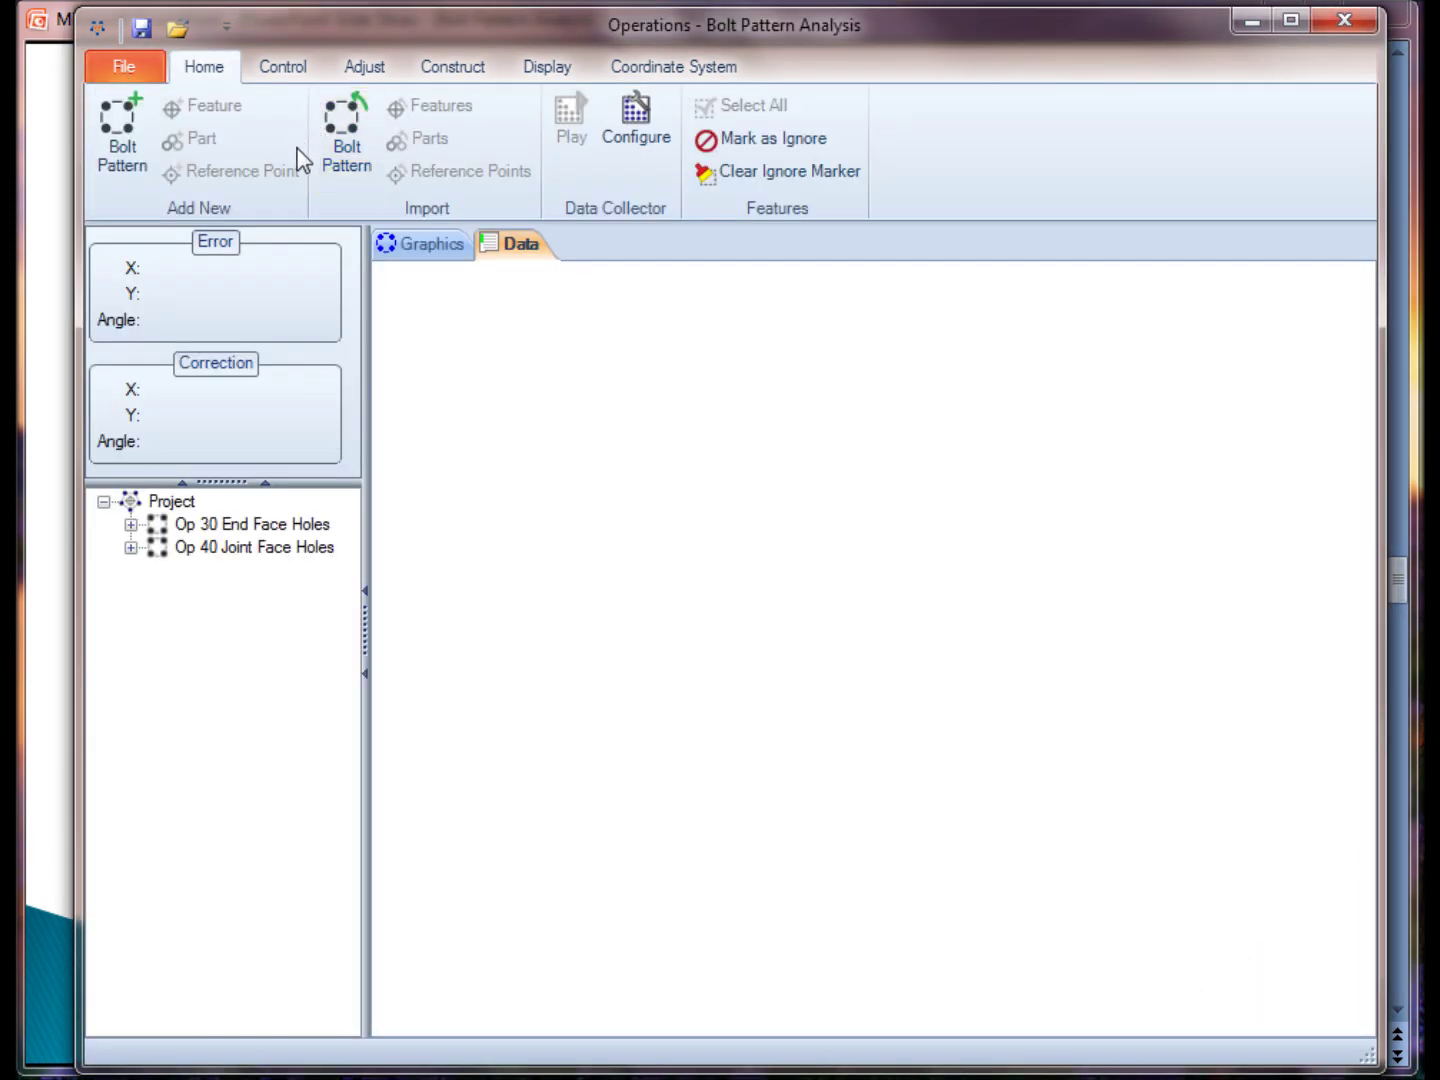
Compare the plotted hole positions of the Op 30 End Face Holes and Op 40 Joint Face Holes patterns in the graphics view.
left_click(447, 252)
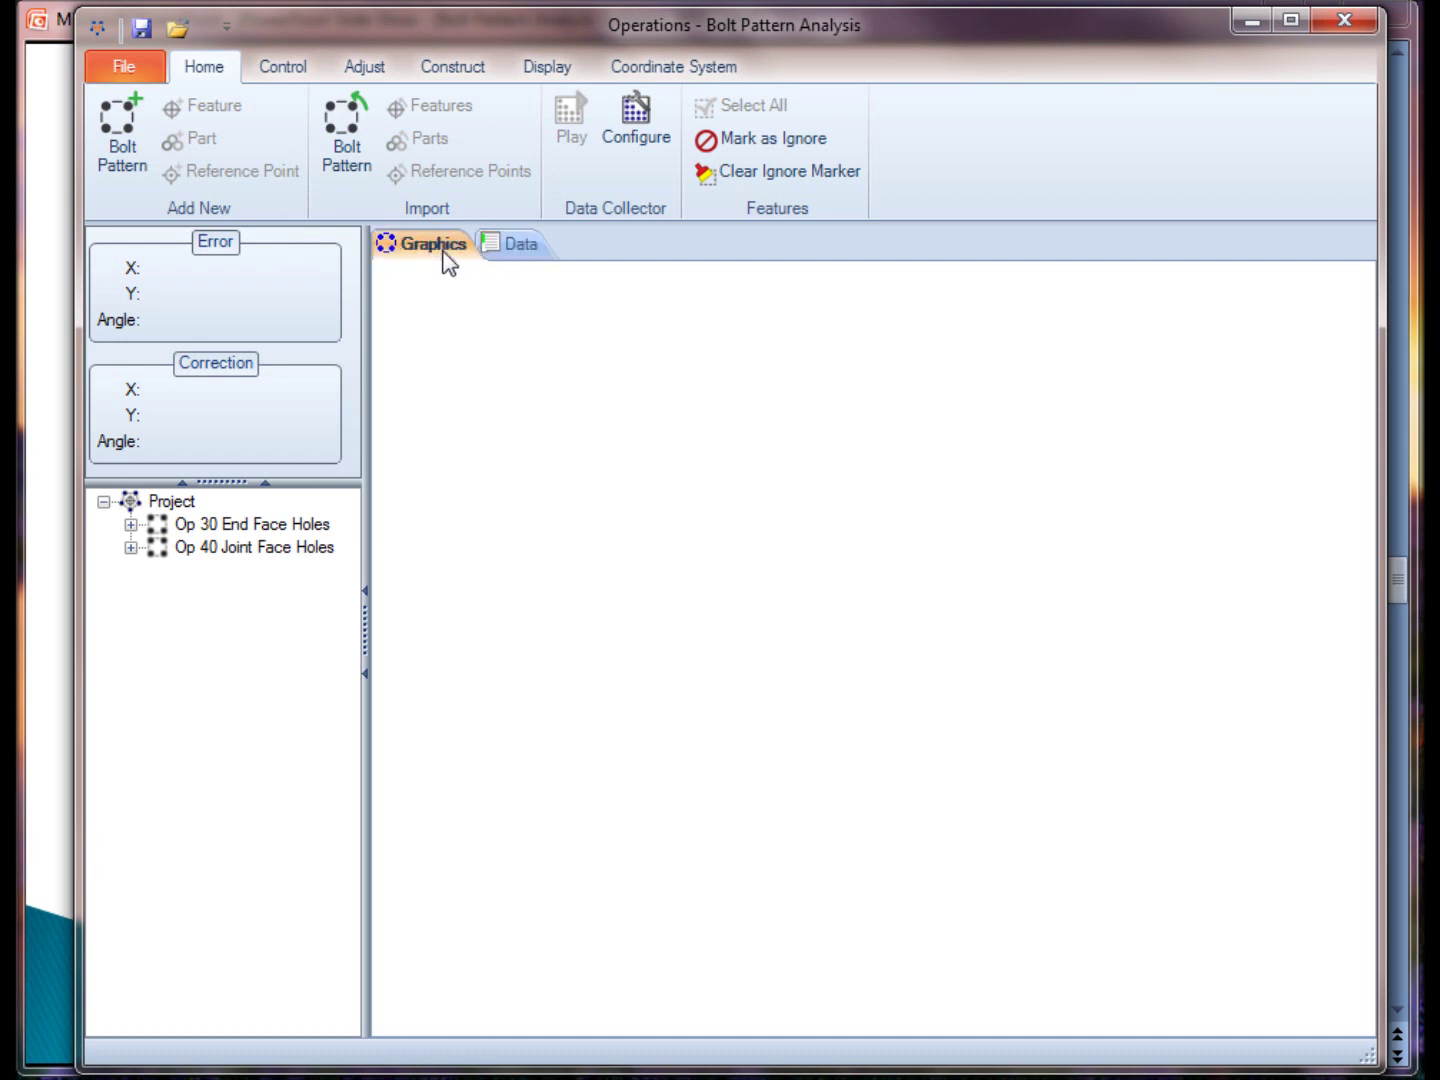
left_click(230, 527)
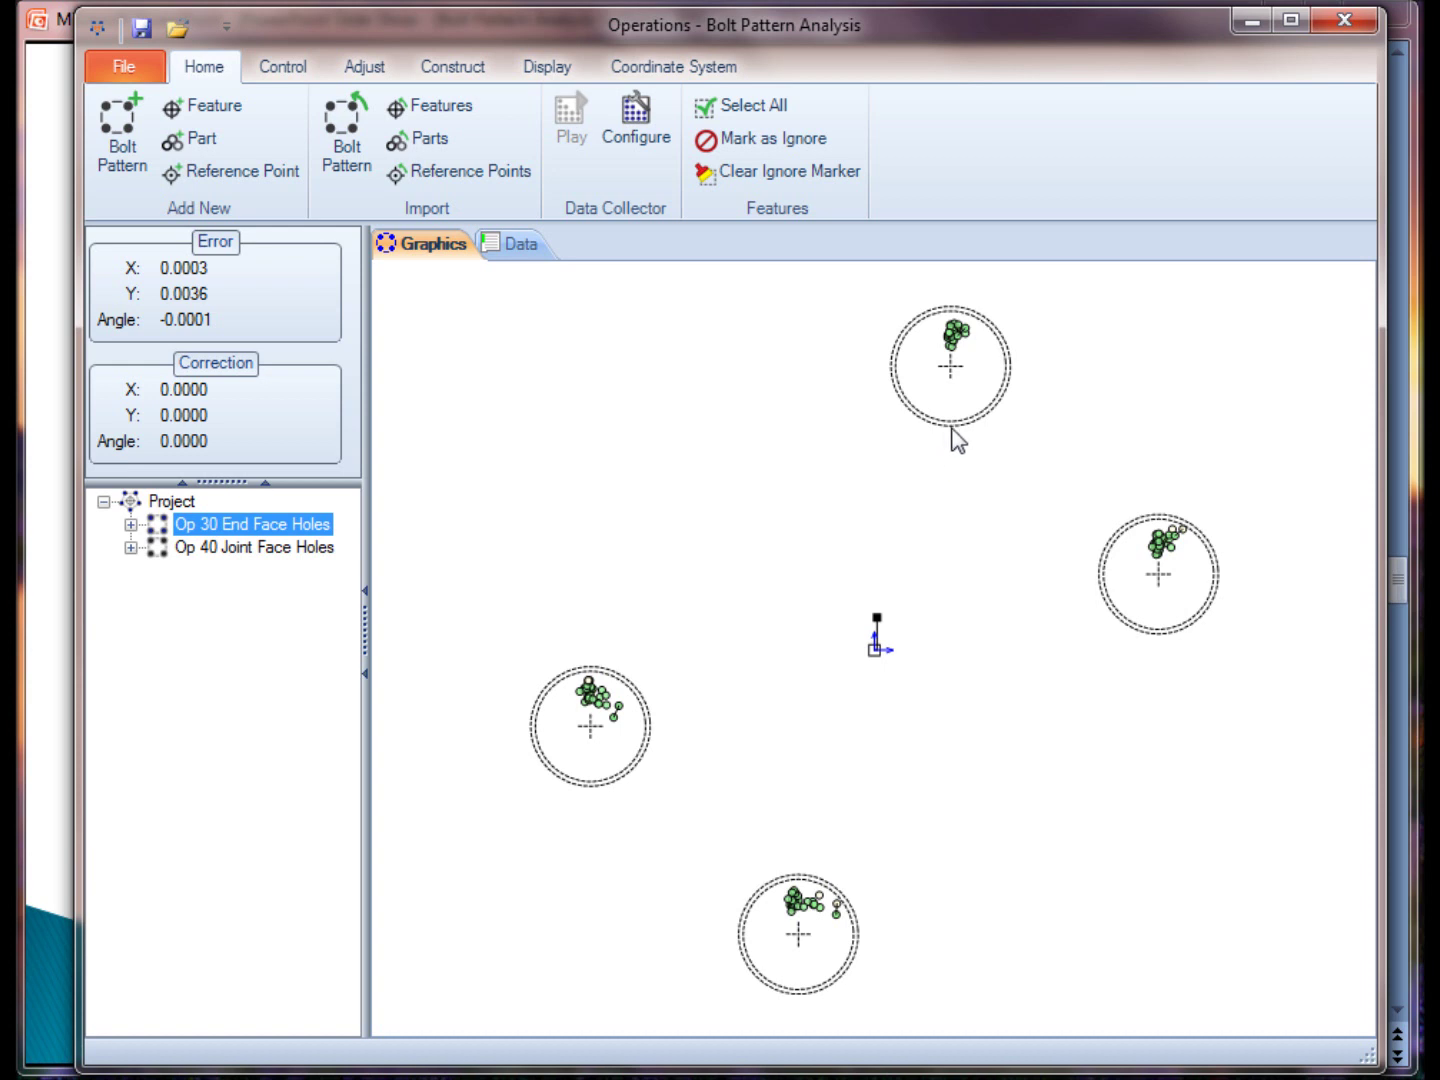
left_click(257, 548)
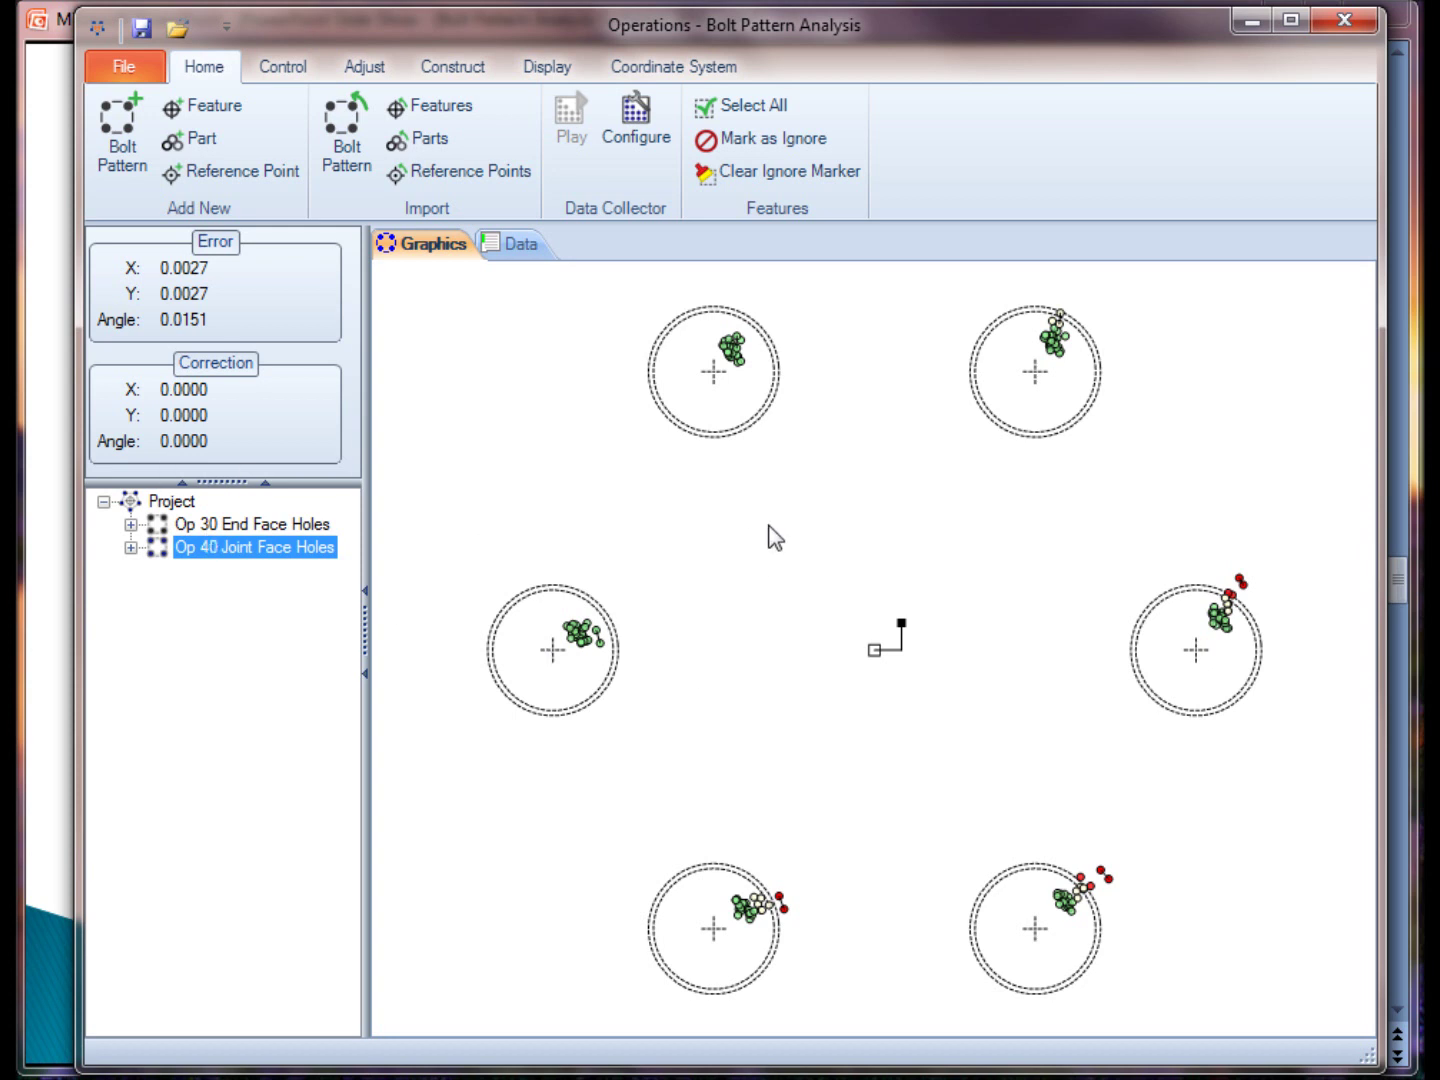
left_click(284, 525)
left_click(290, 553)
left_click(284, 527)
left_click(286, 550)
left_click(283, 530)
left_click(287, 550)
Examine the Op 40 Joint Face Holes pattern data, covering error, correction, true position and diameter deviation, Cp and CpK.
left_click(518, 245)
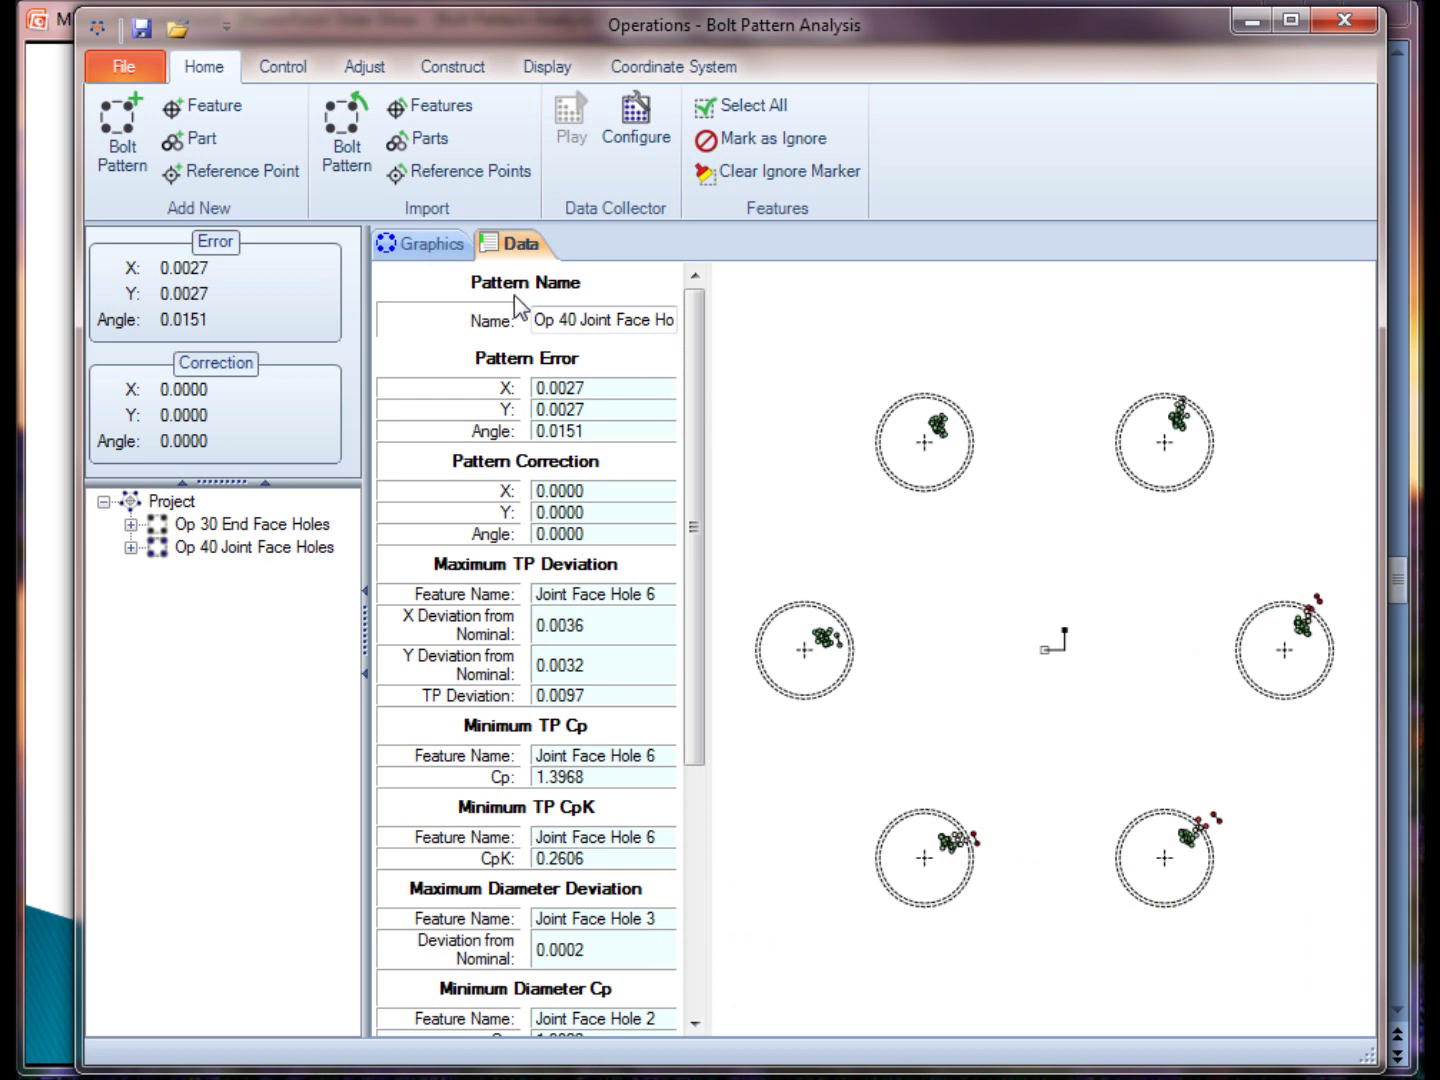
left_click_drag(688, 334, 690, 475)
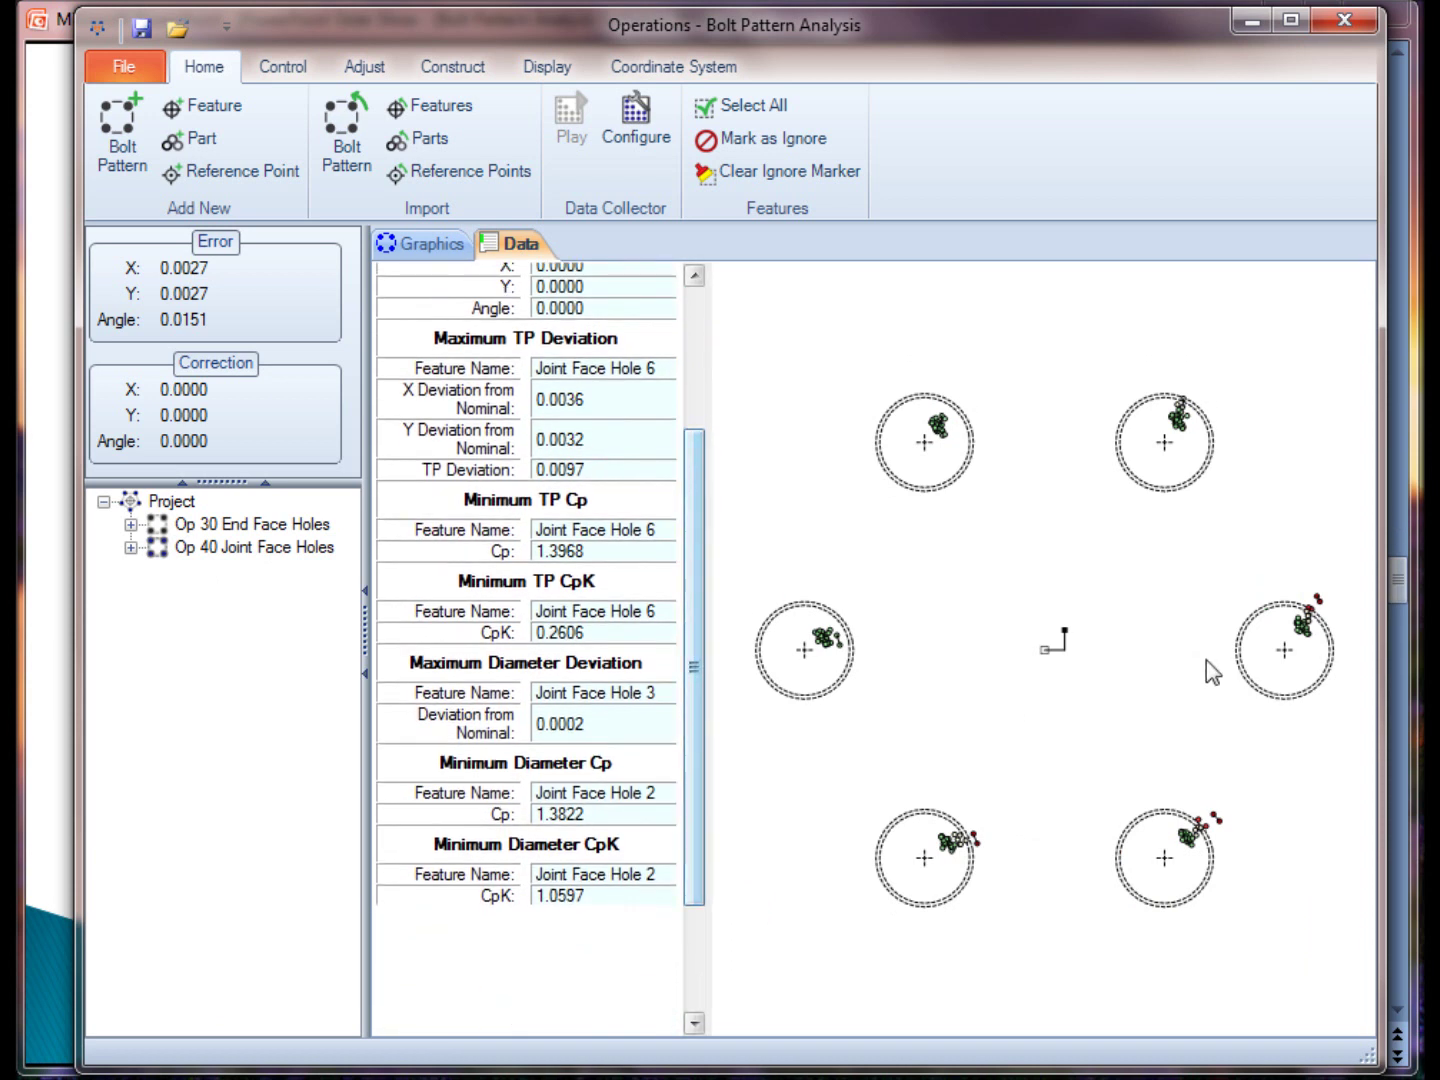
left_click_drag(698, 697, 626, 422)
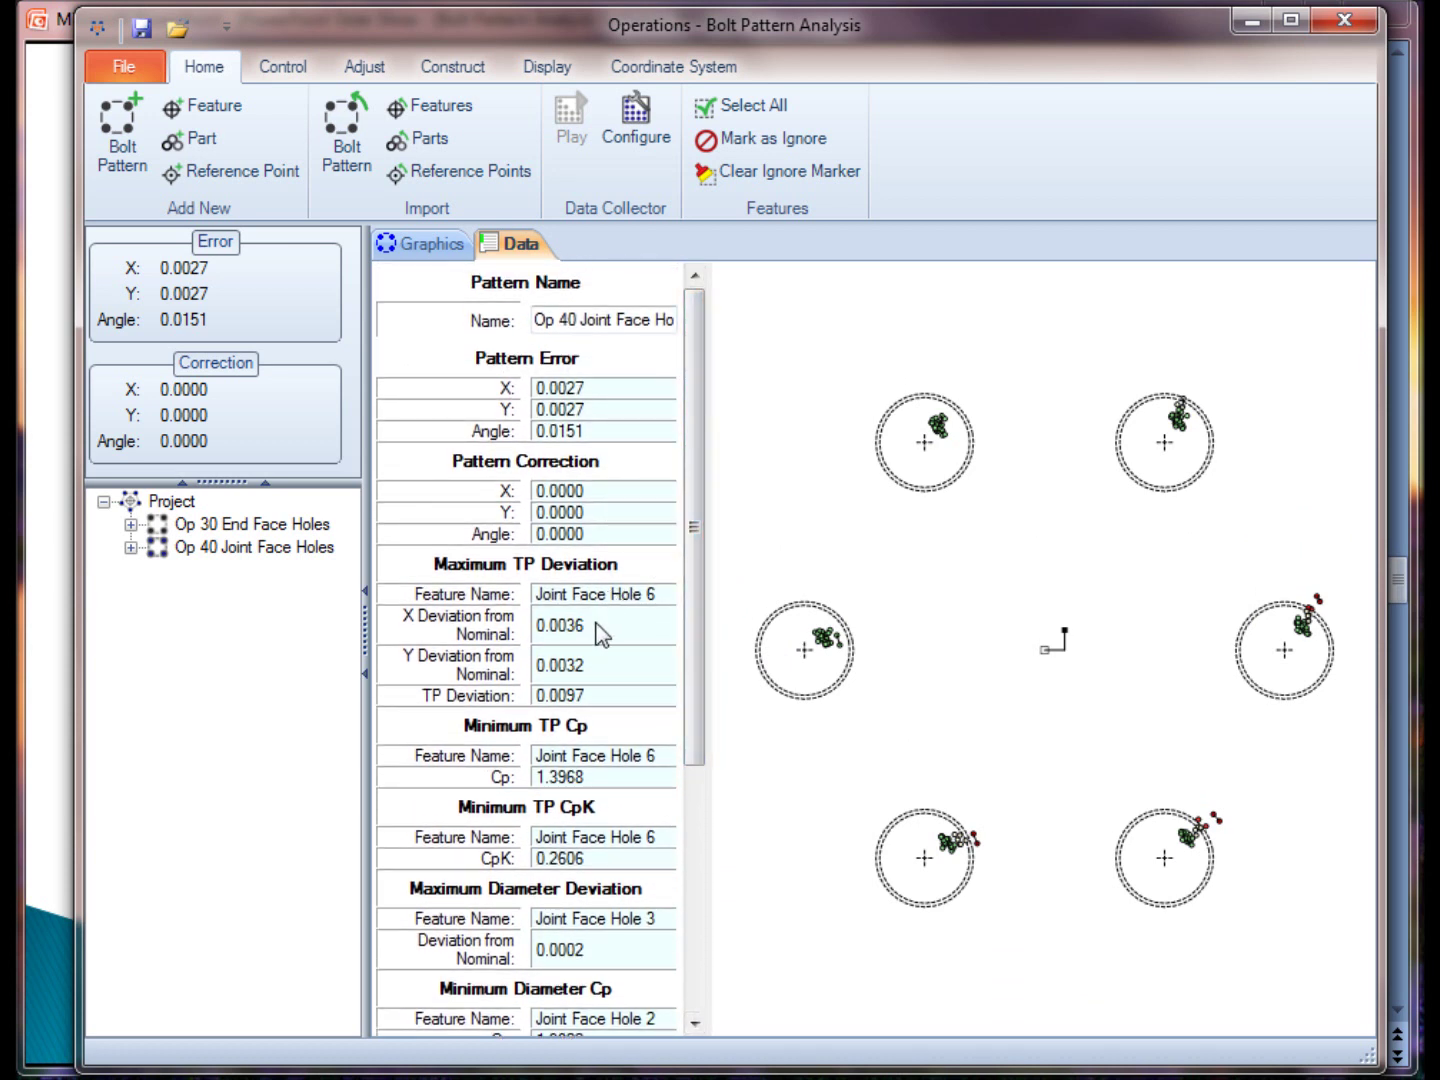
left_click_drag(698, 601, 676, 697)
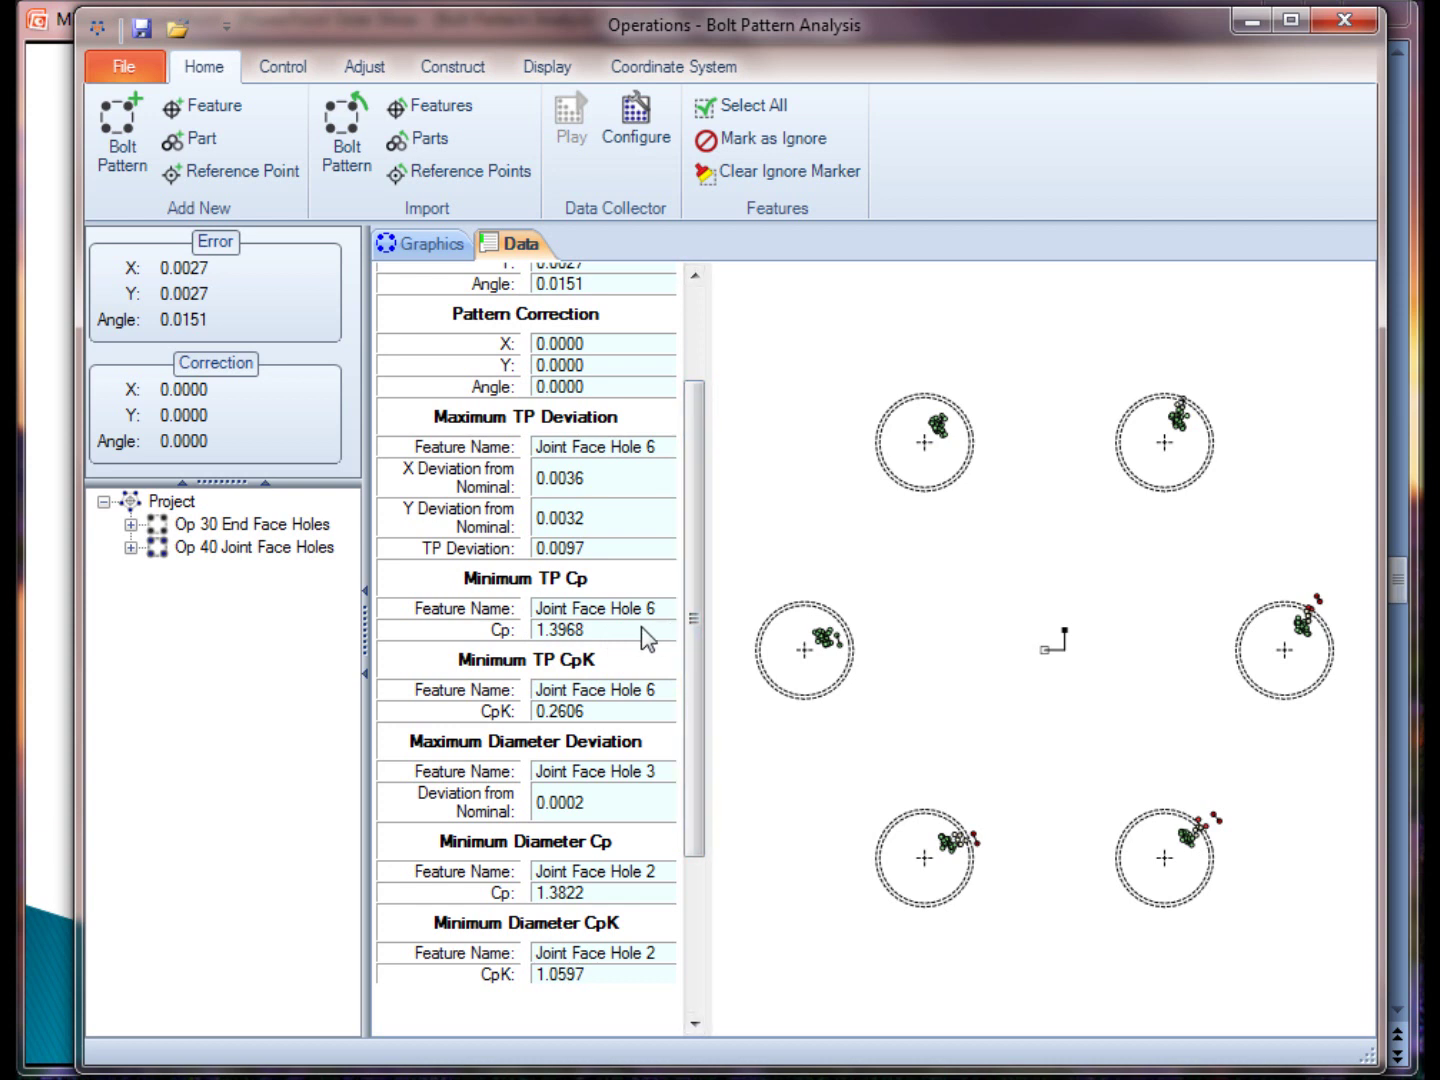
scroll(680, 626, "down", 2)
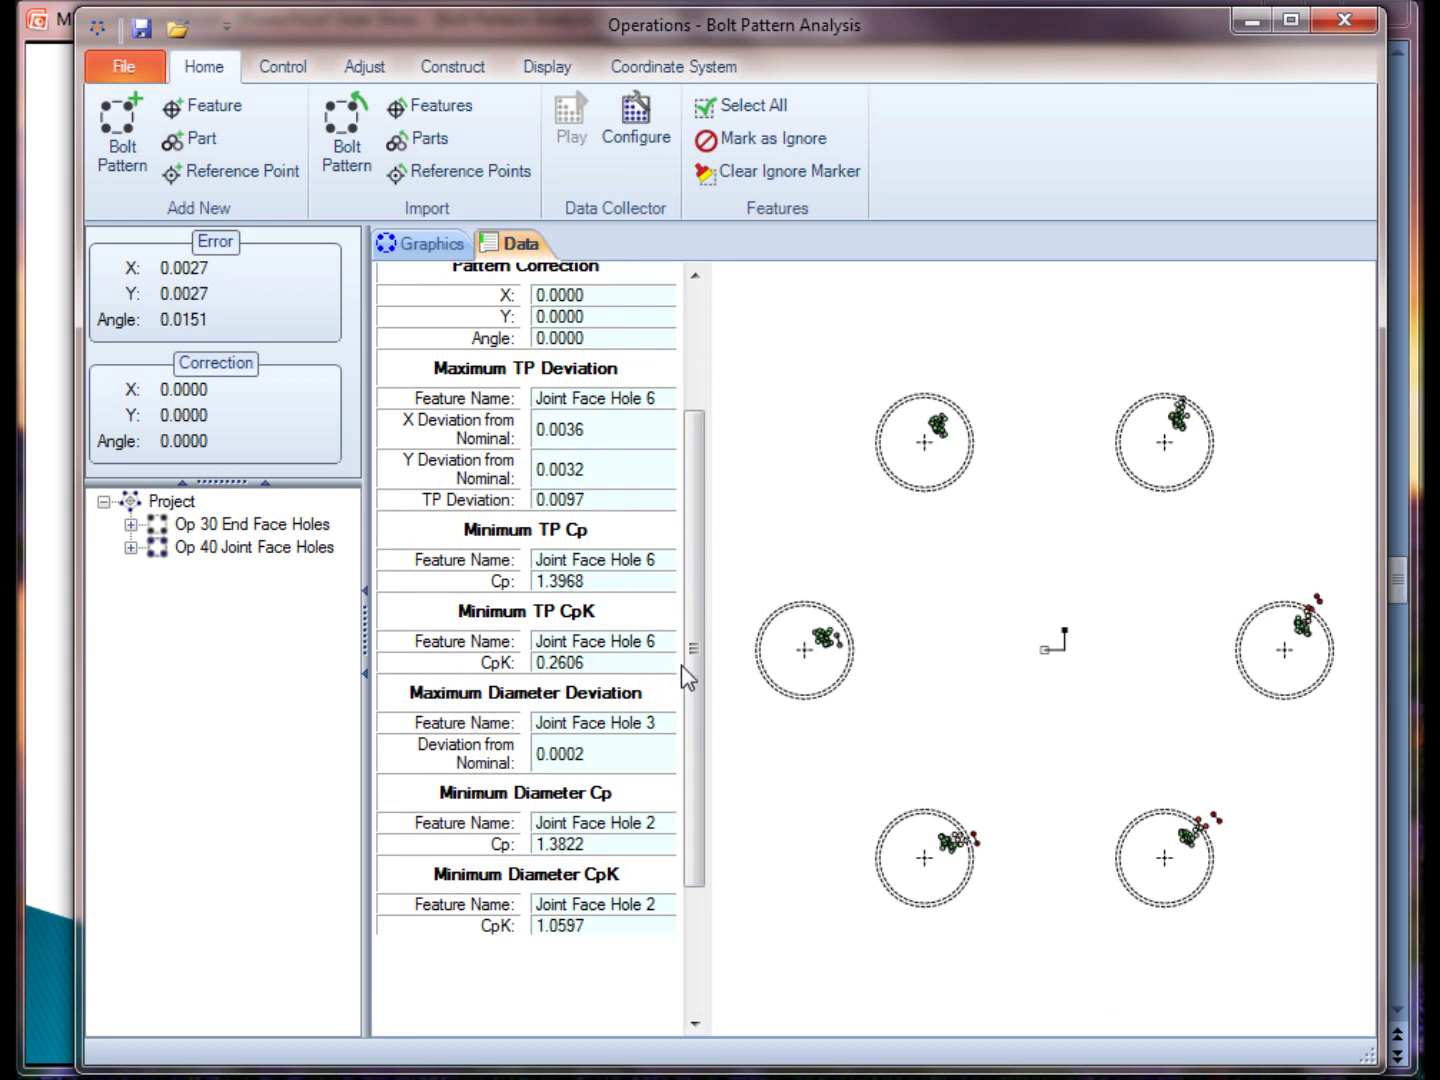
scroll(688, 675, "down", 3)
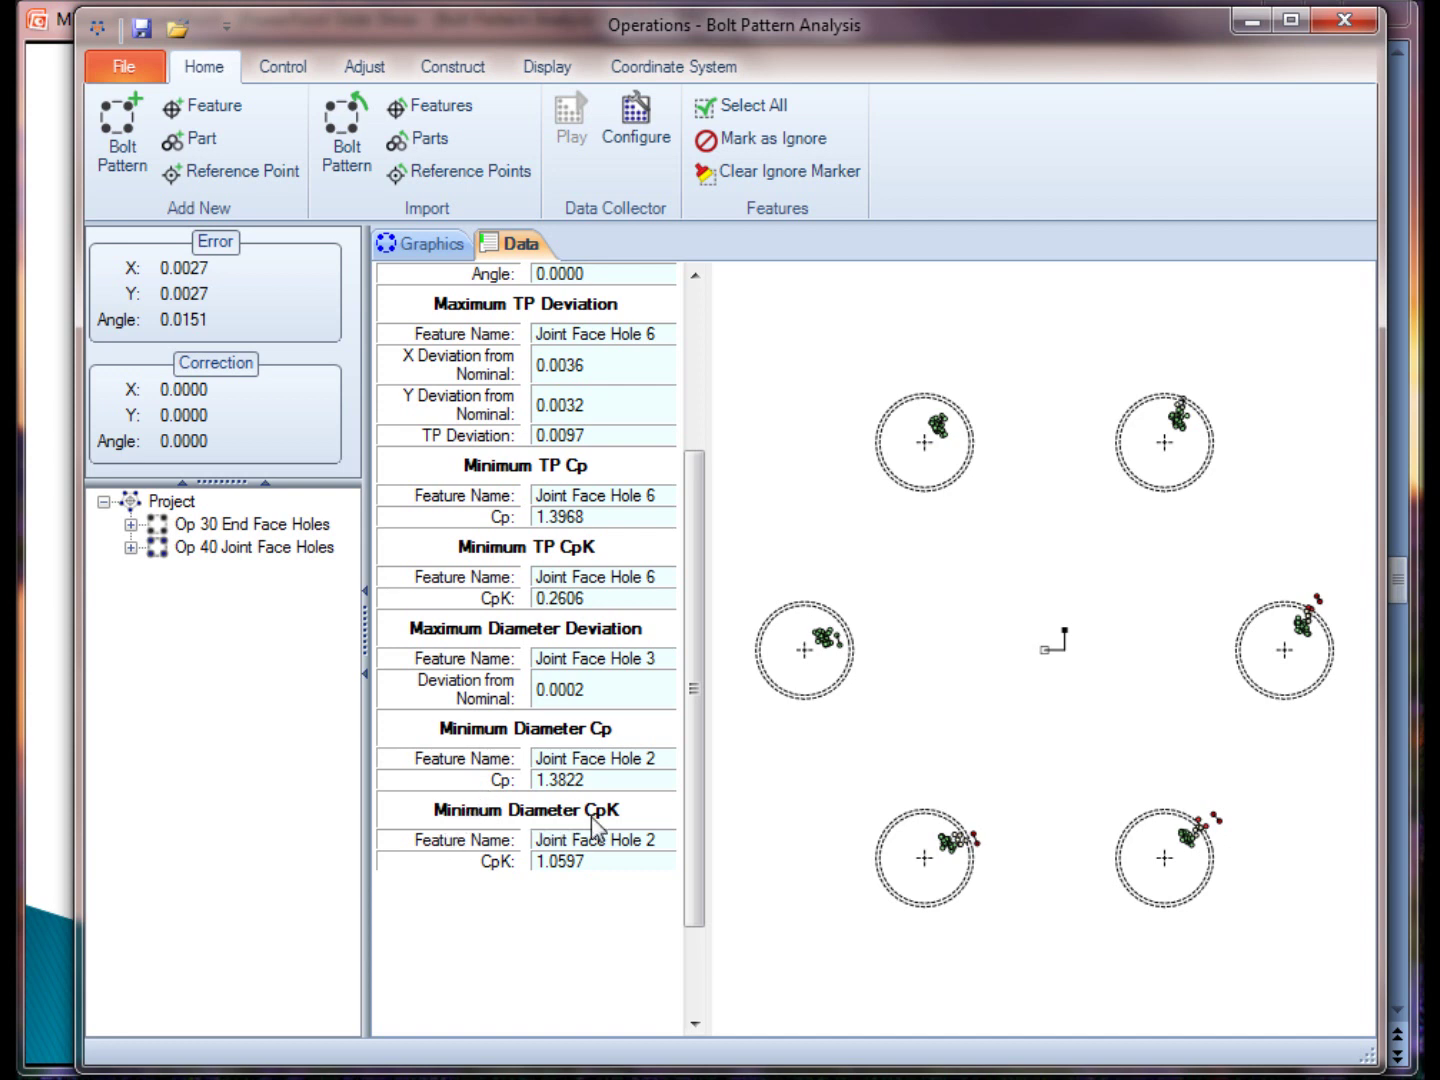
left_click_drag(689, 849, 721, 678)
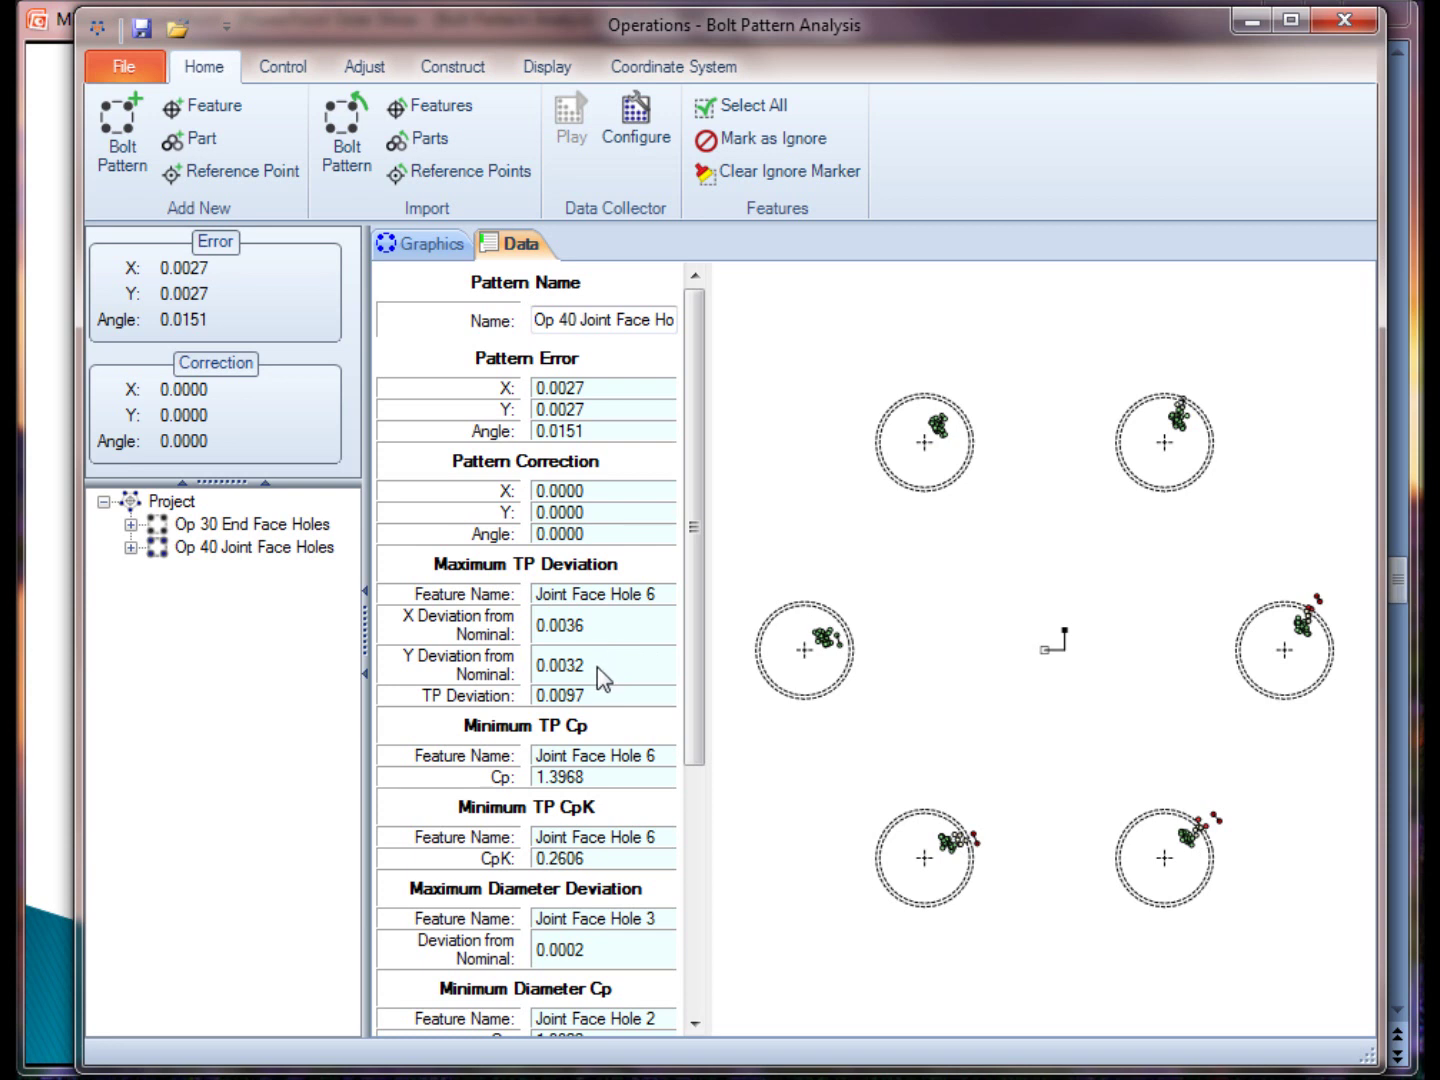
left_click_drag(702, 650, 707, 733)
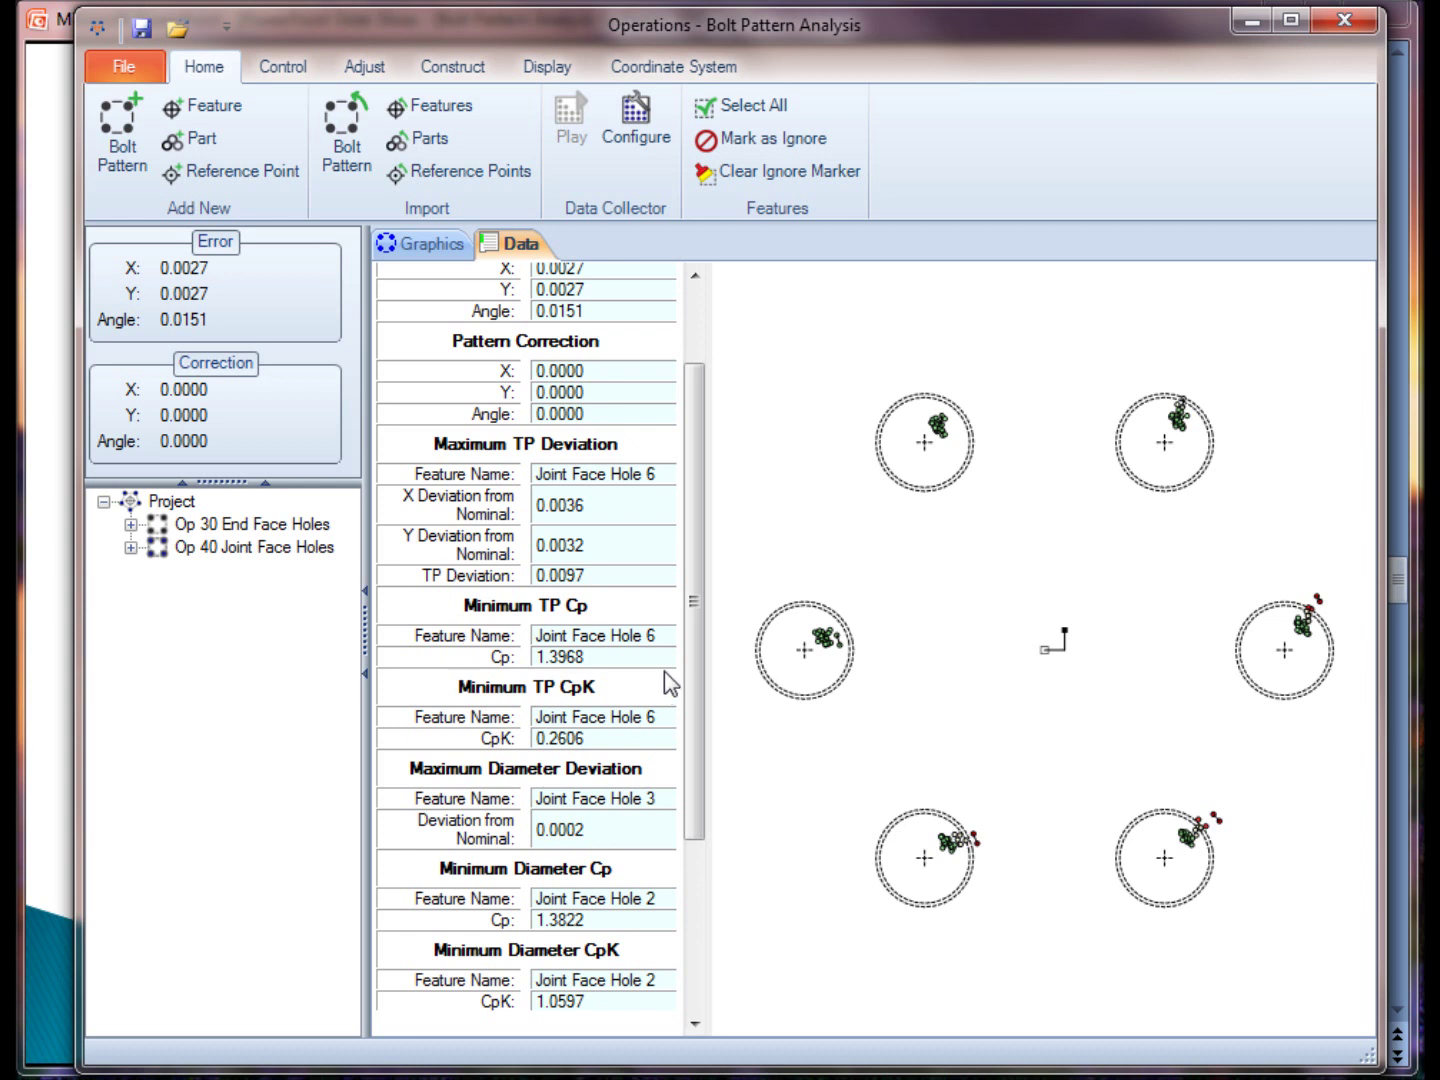
left_click_drag(697, 677, 694, 695)
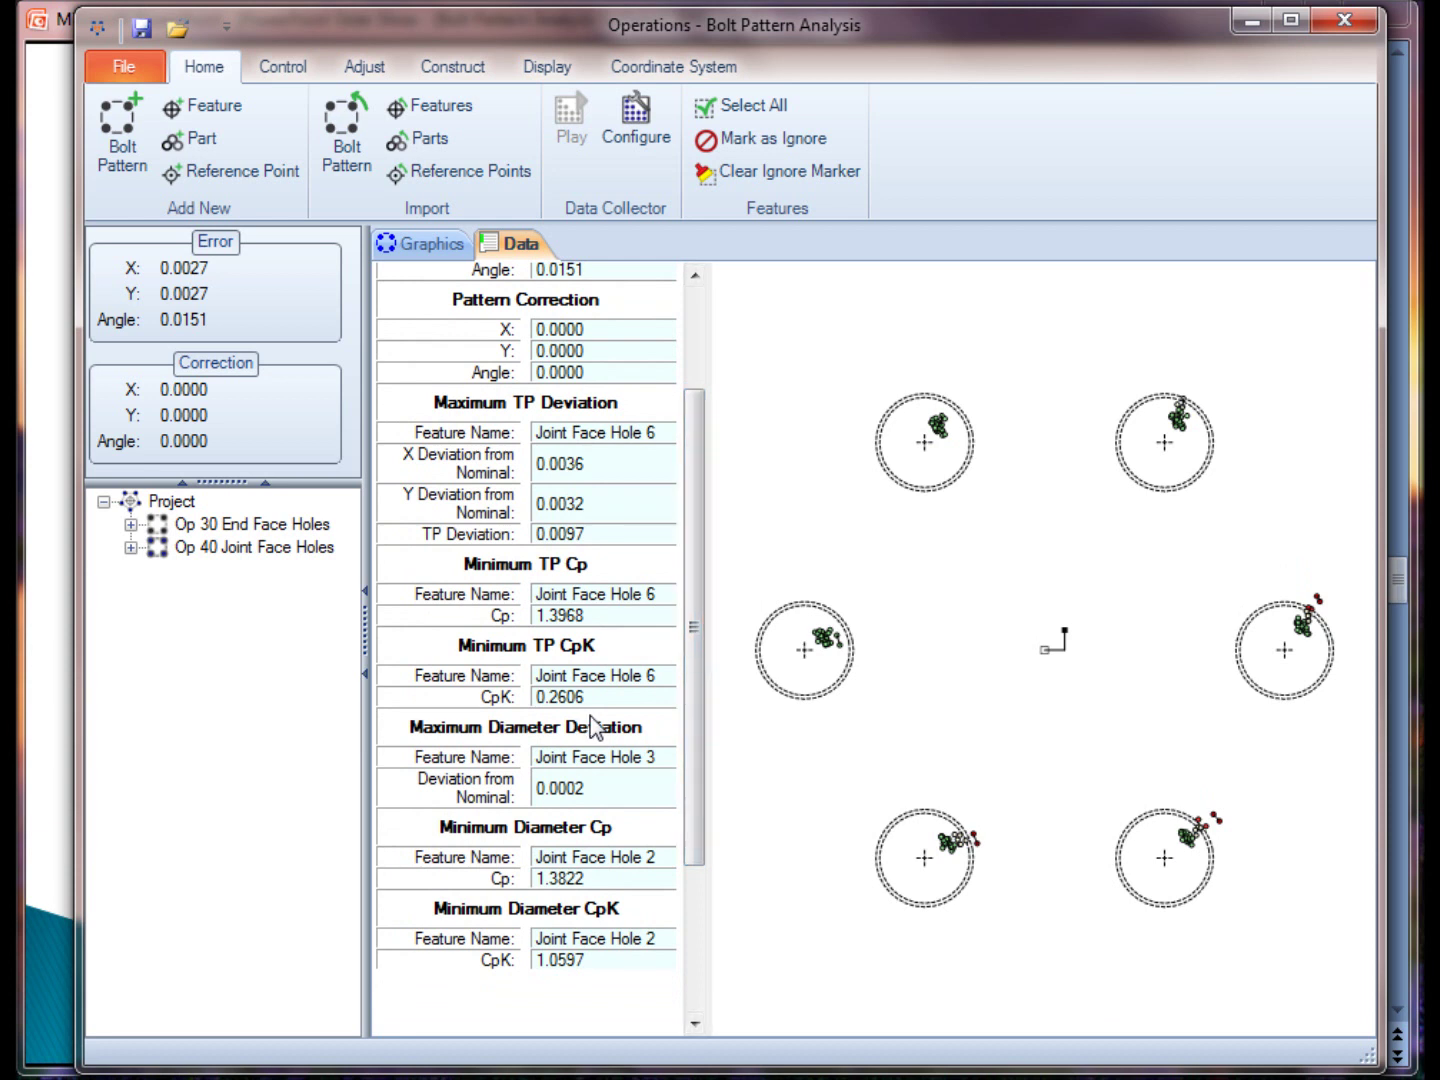
left_click_drag(690, 707, 689, 746)
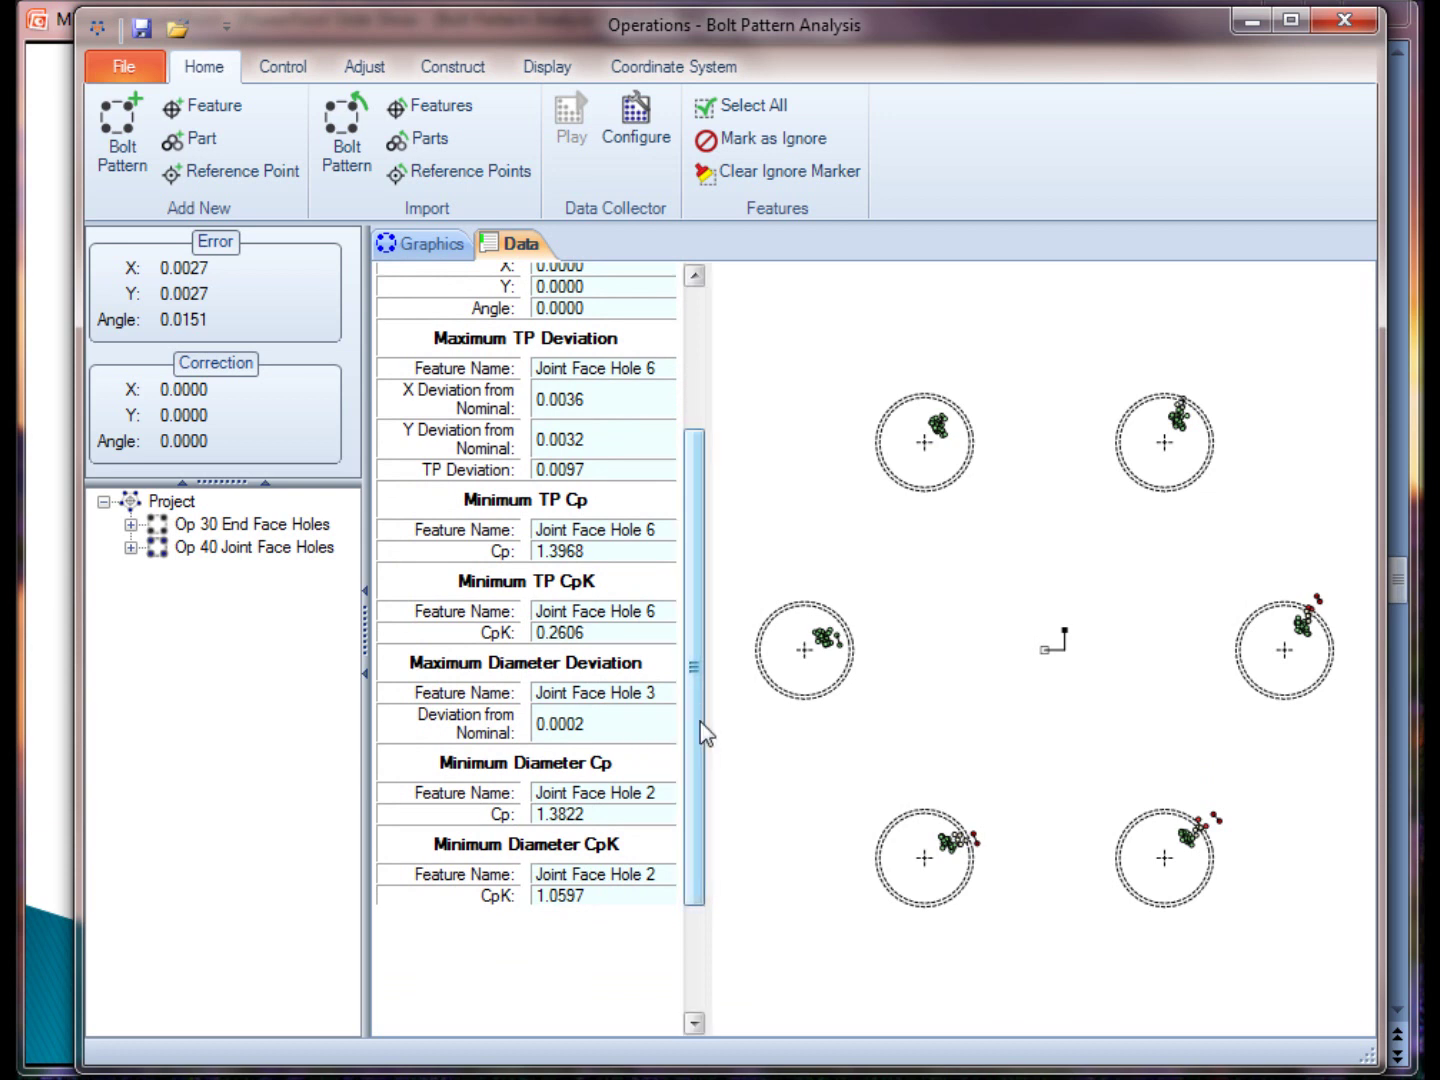
left_click_drag(698, 723, 697, 758)
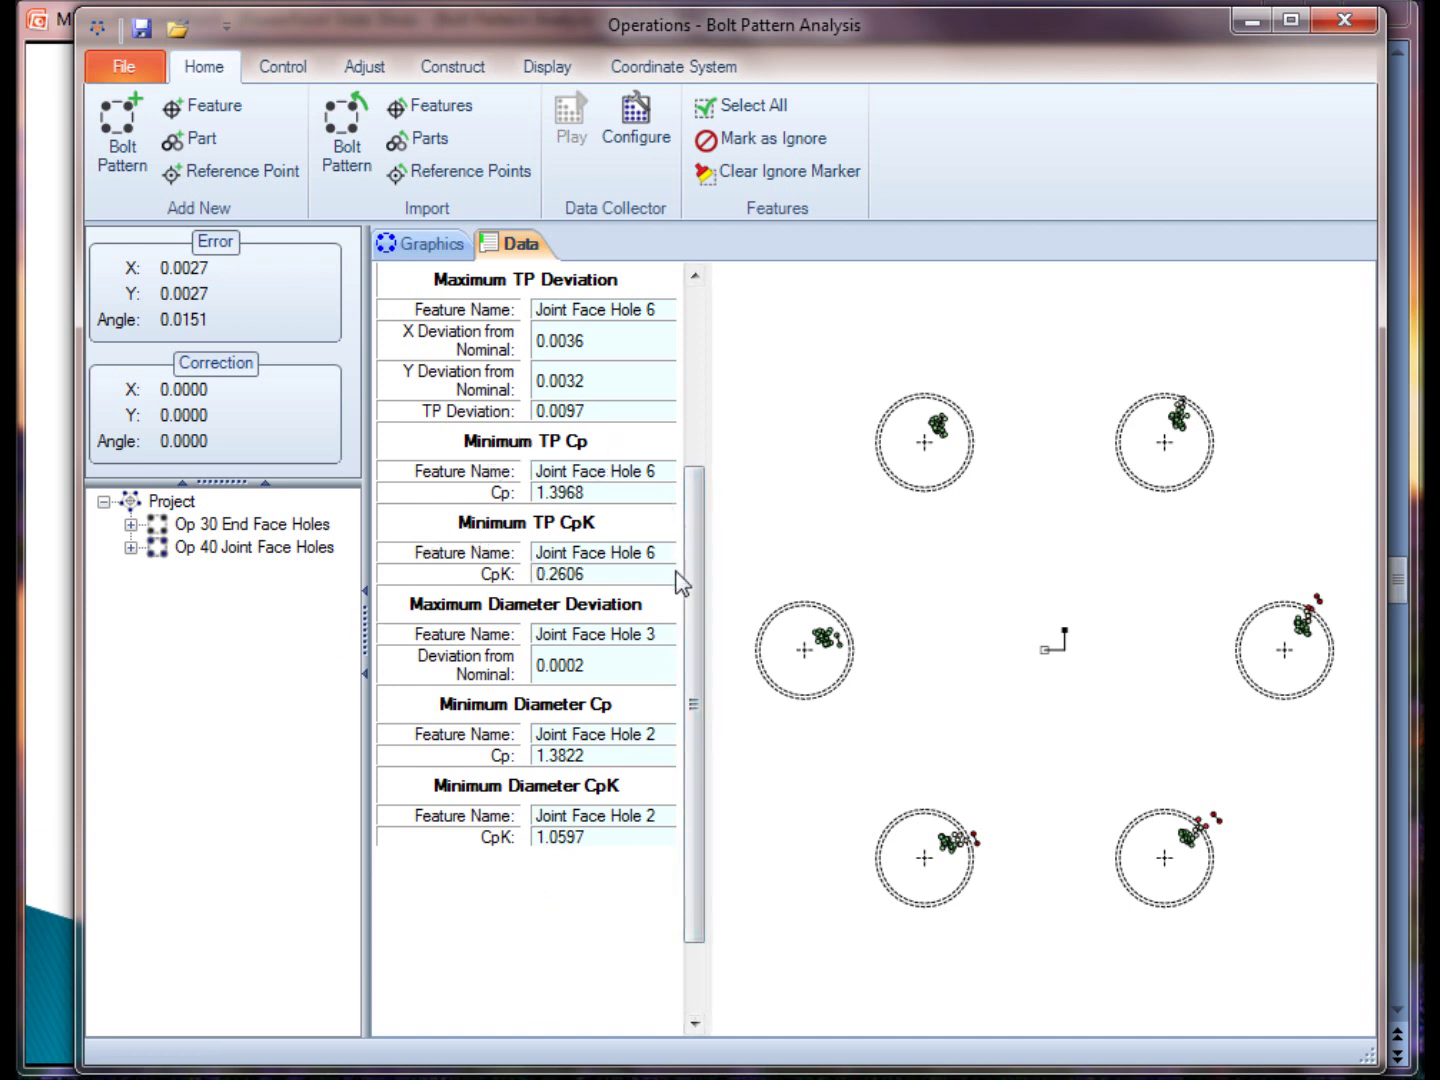
scroll(683, 579, "up", 3)
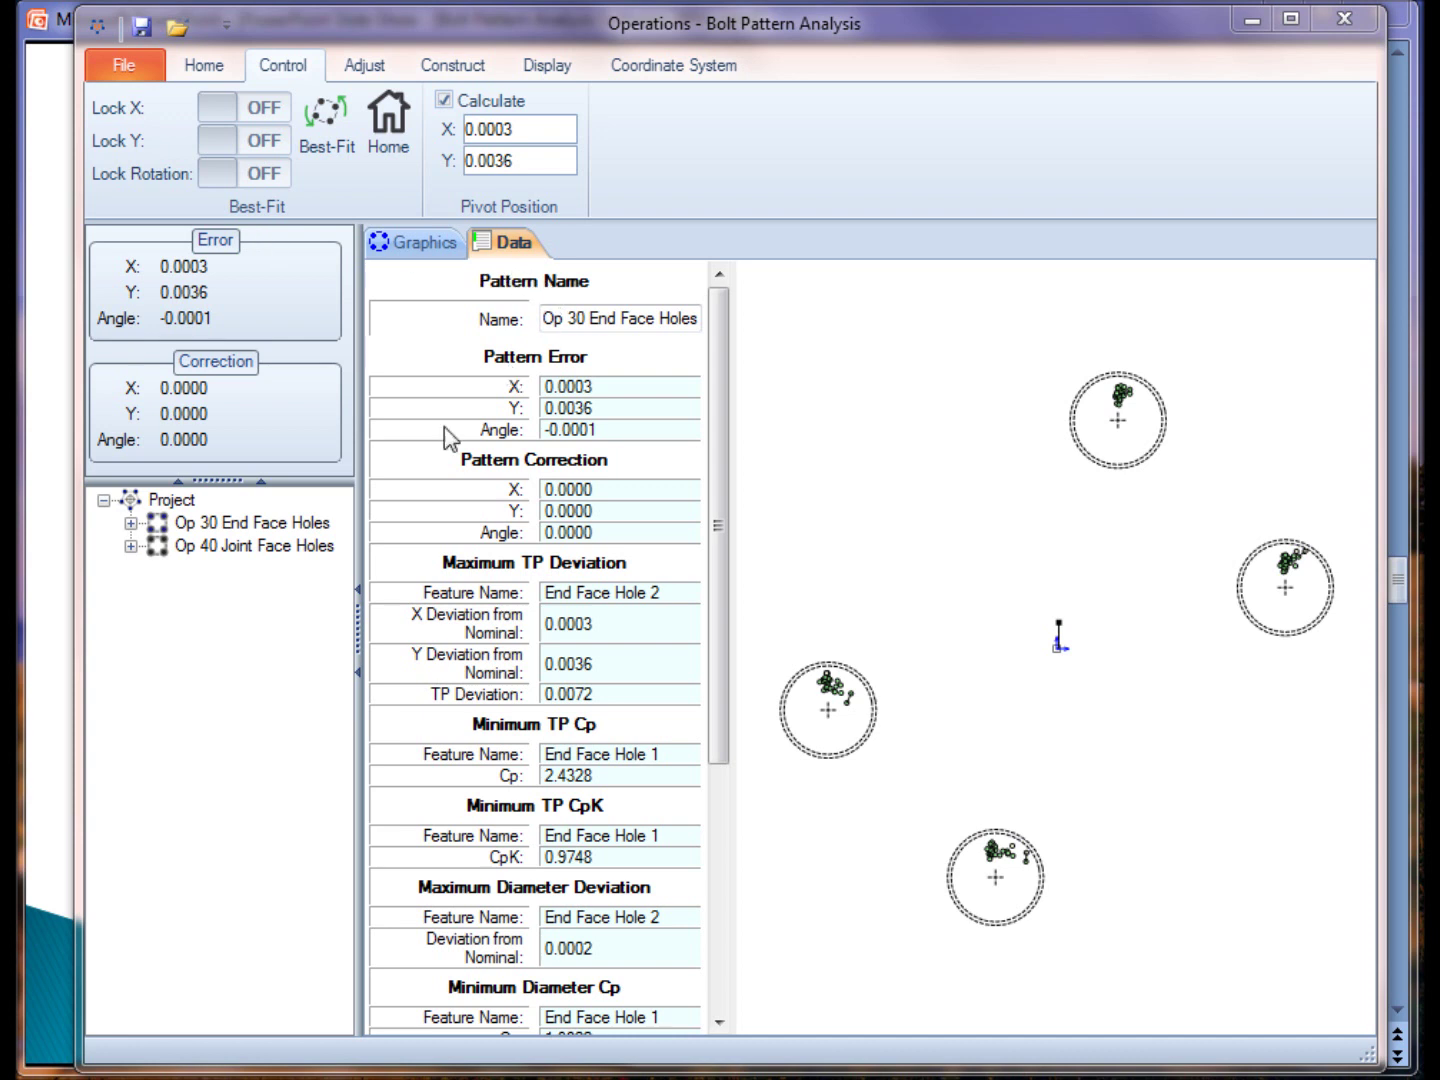
Show the Op 40 Joint Face Holes pattern graphically and expand its Feature Info in the project tree.
left_click(432, 246)
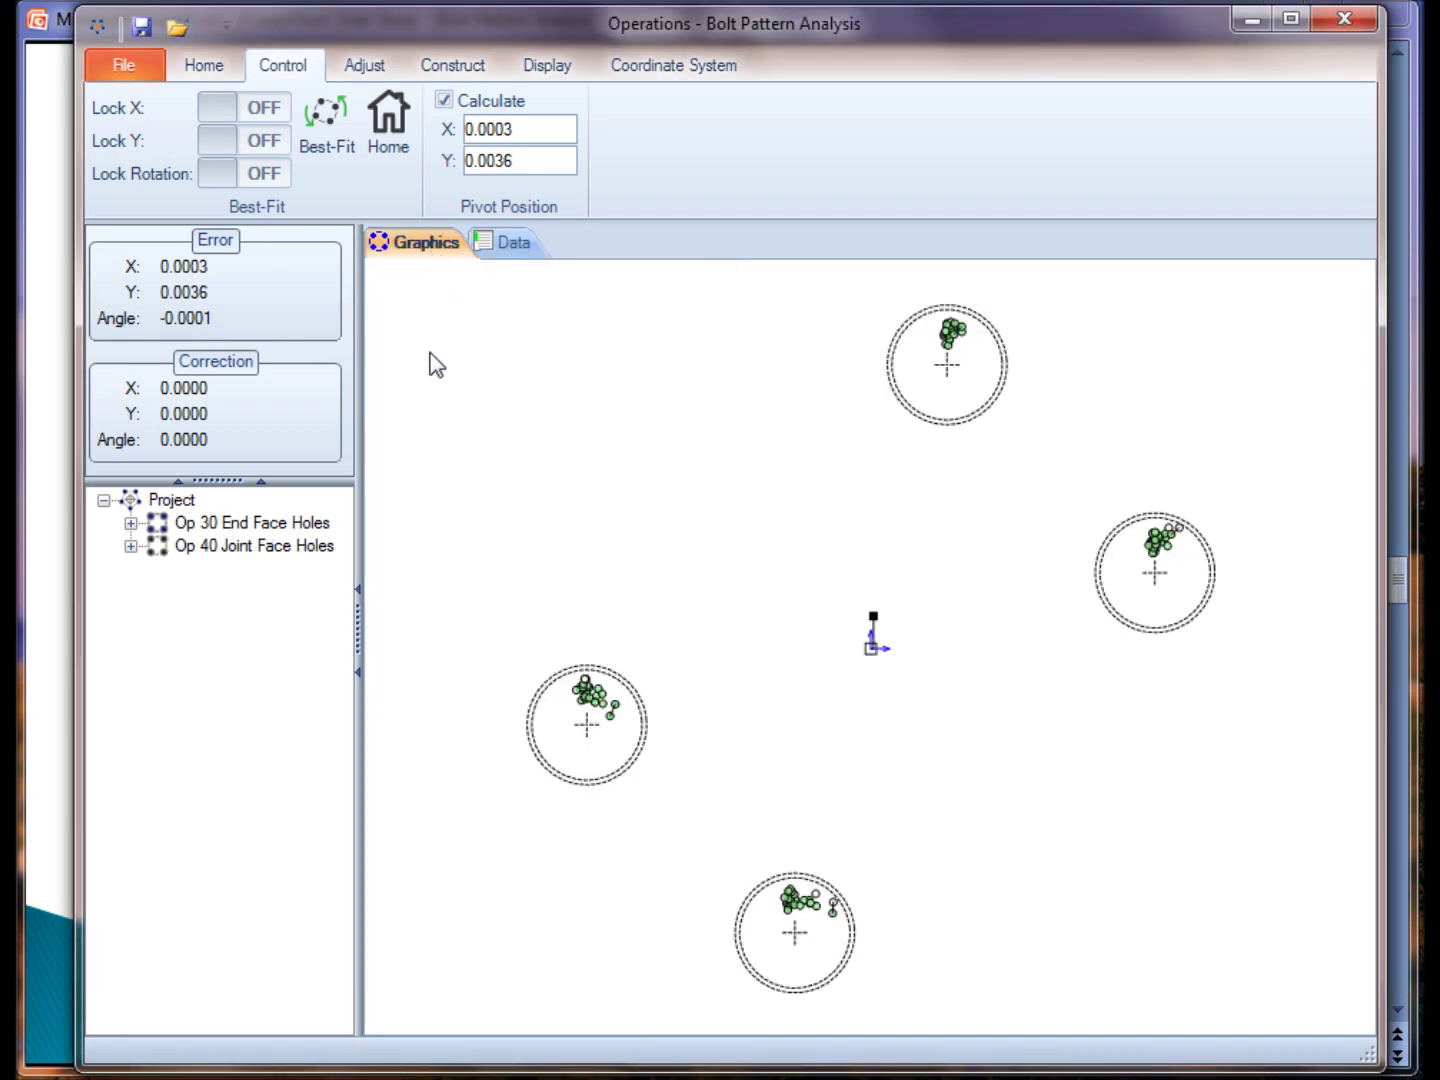
left_click(183, 548)
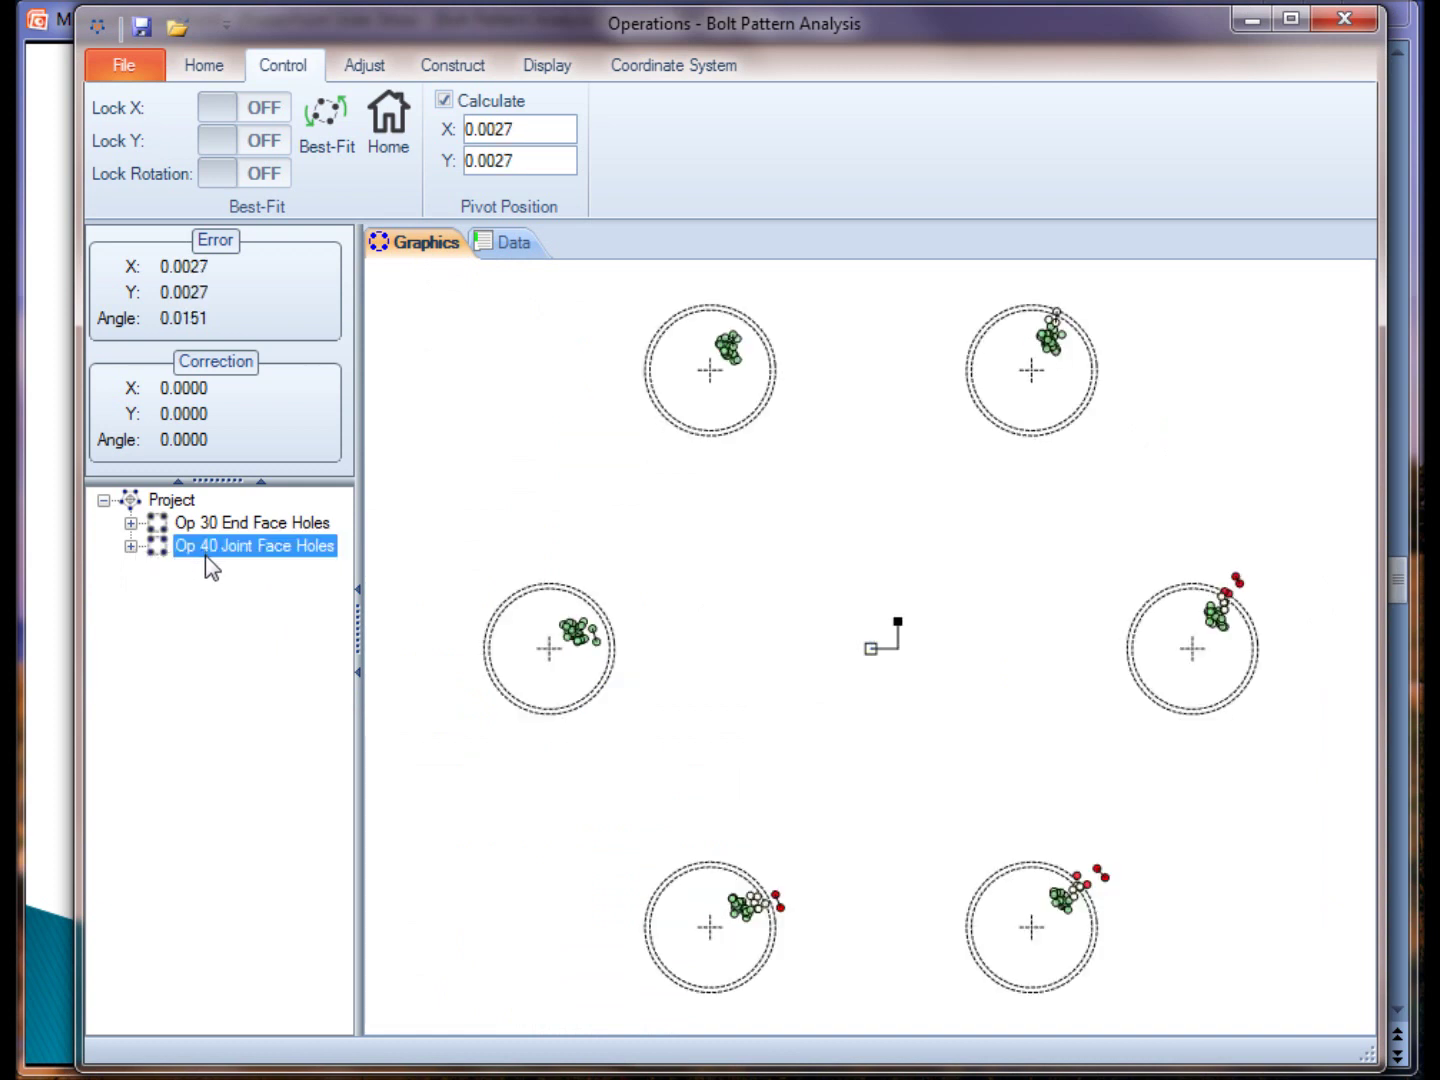
left_click(131, 545)
left_click(227, 576)
left_click(216, 594)
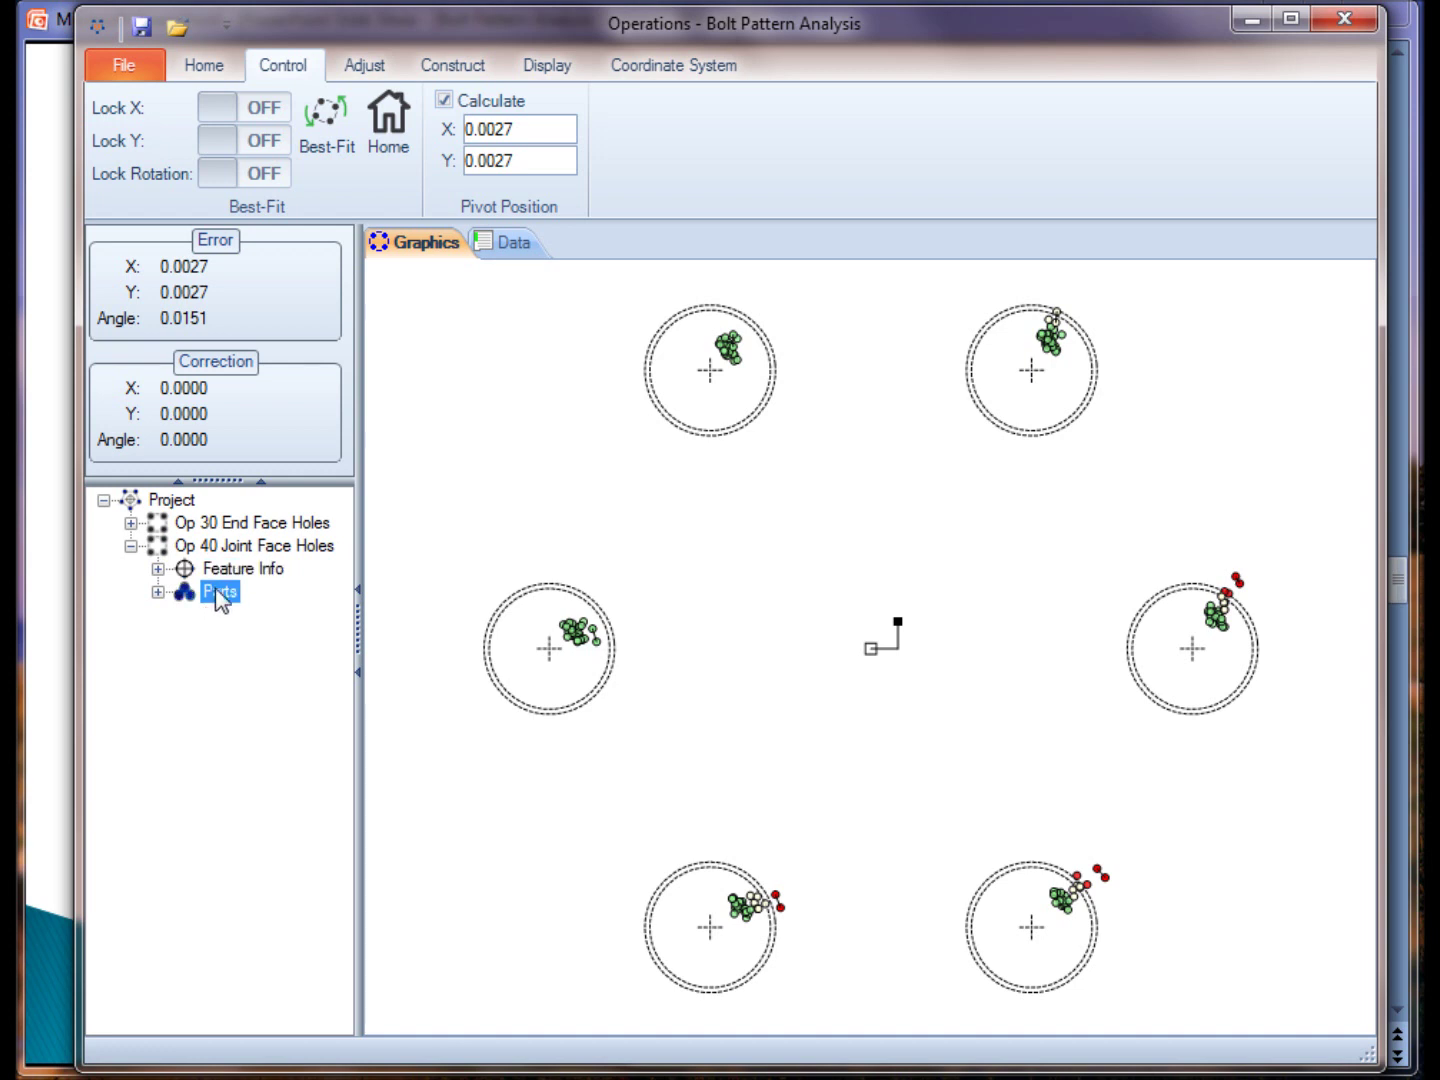
left_click(222, 569)
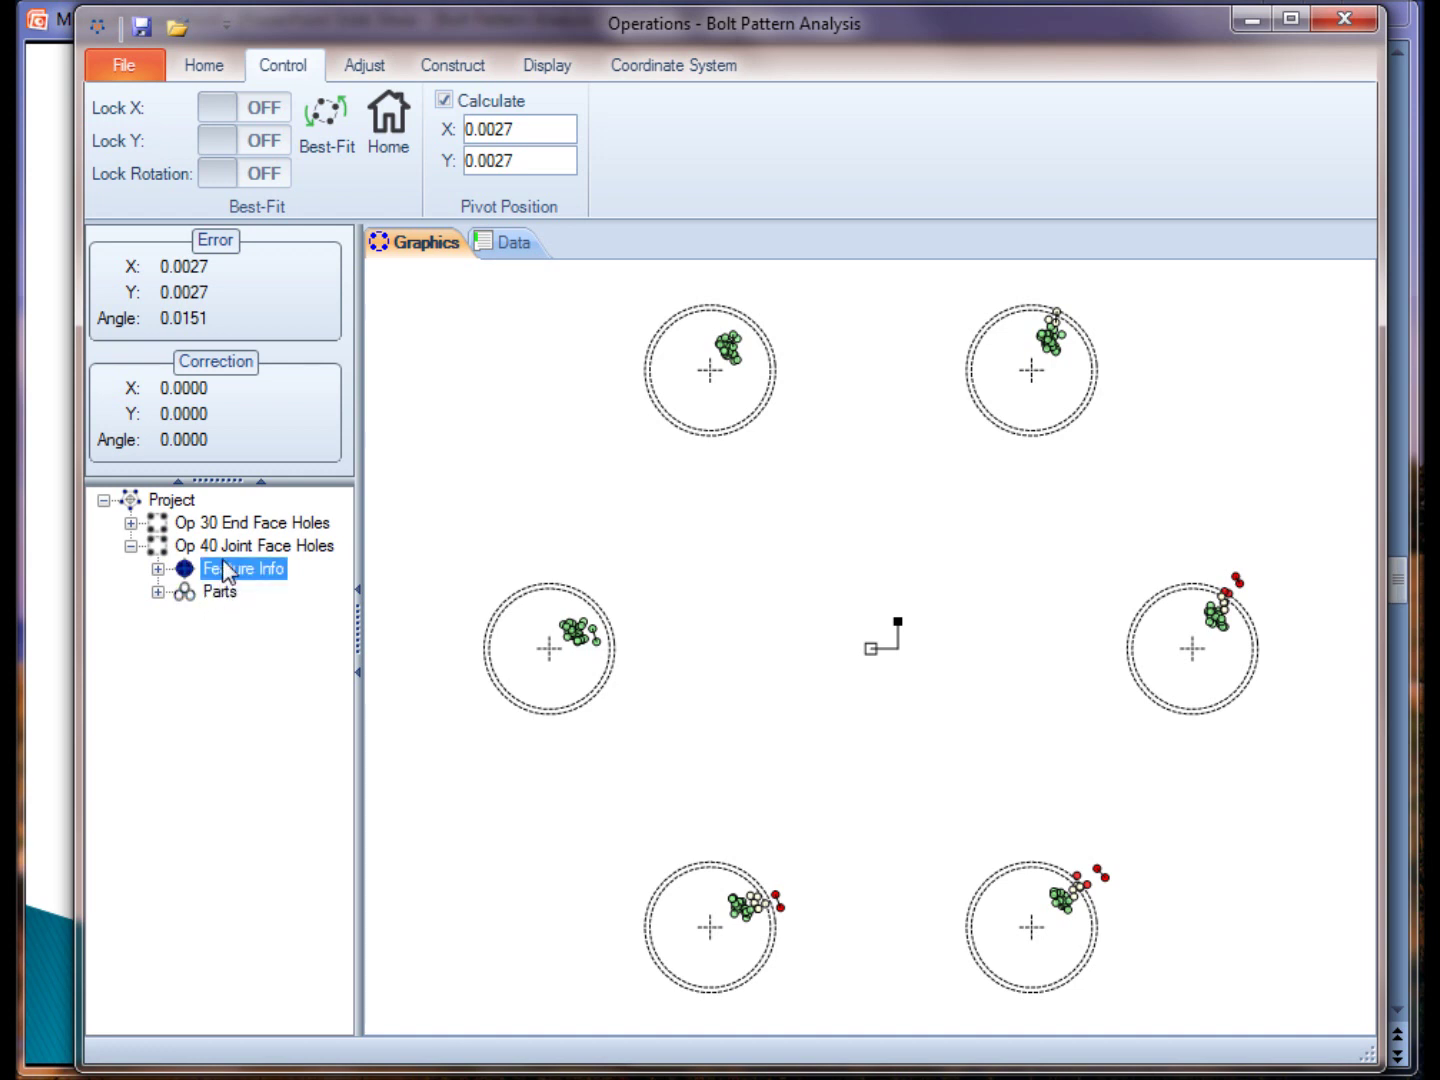
left_click(157, 569)
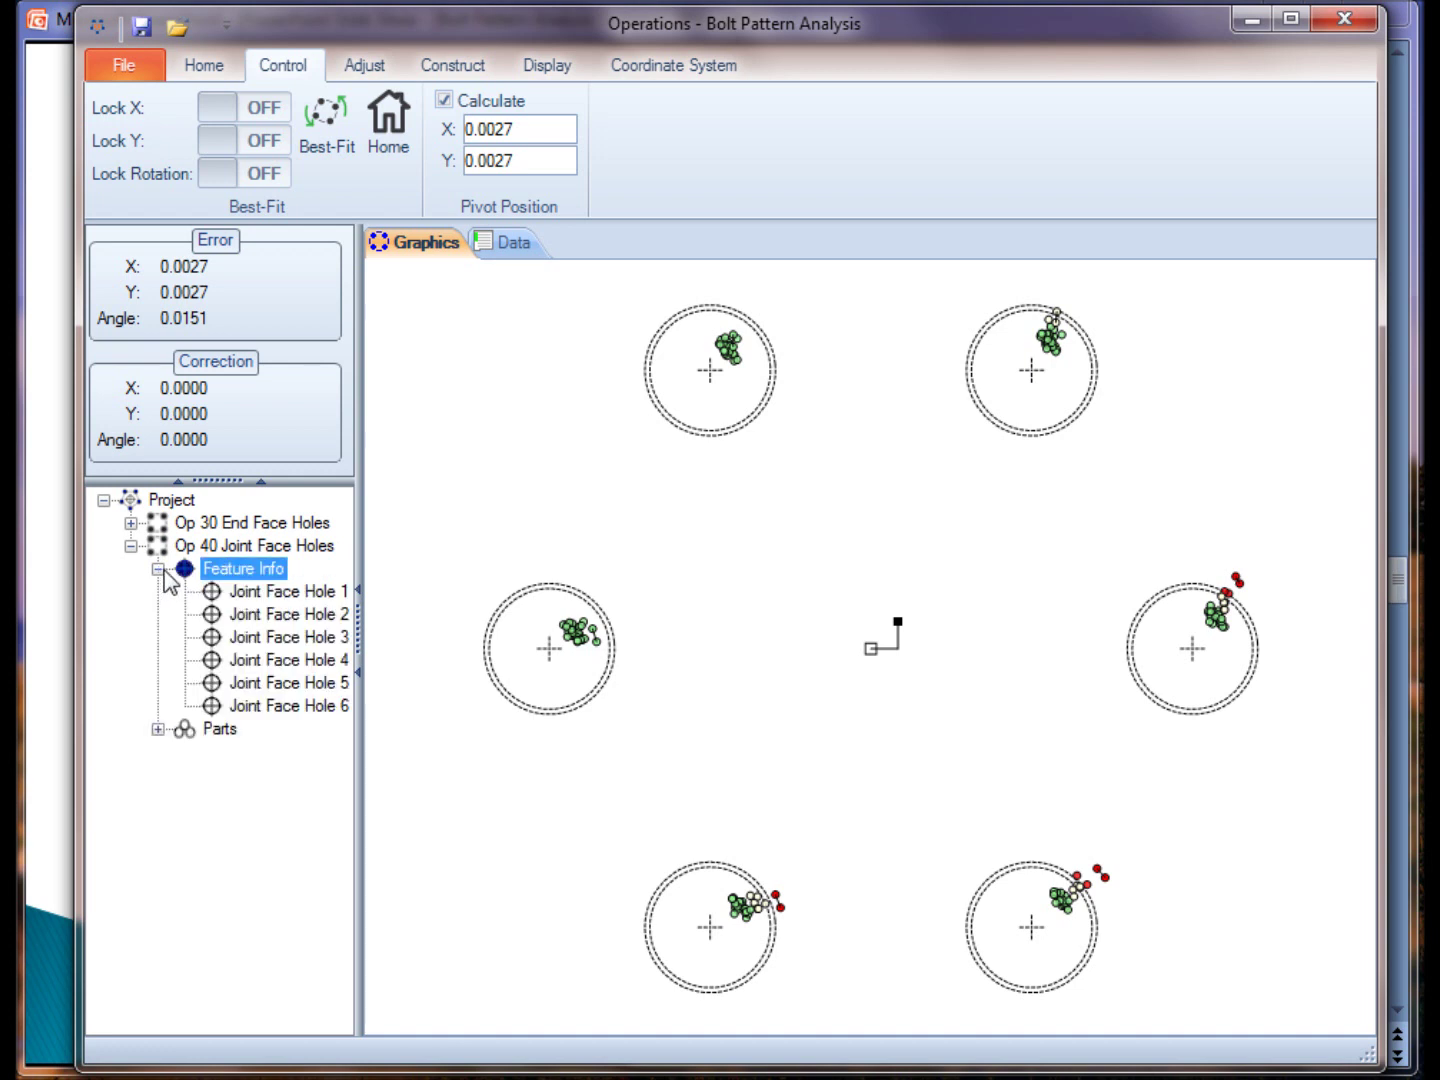
Highlight Joint Face Holes 1 to 6 one at a time to locate them in the pattern graphics, finishing on Hole 1.
left_click(254, 595)
left_click(258, 616)
left_click(260, 637)
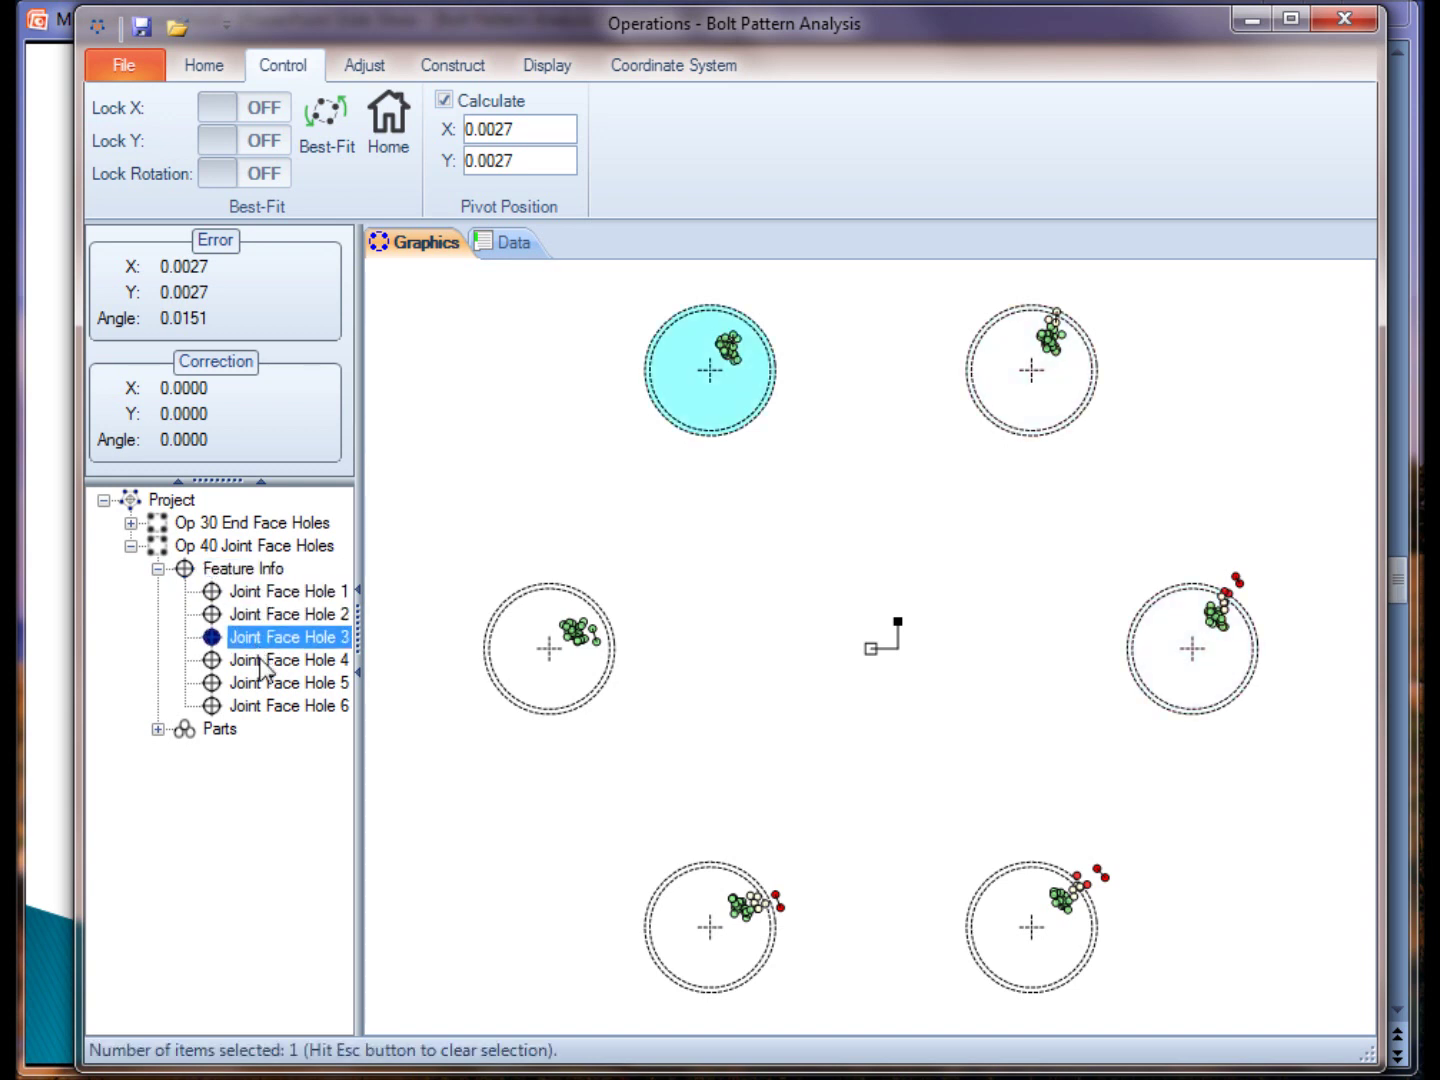
left_click(260, 661)
left_click(264, 683)
left_click(266, 700)
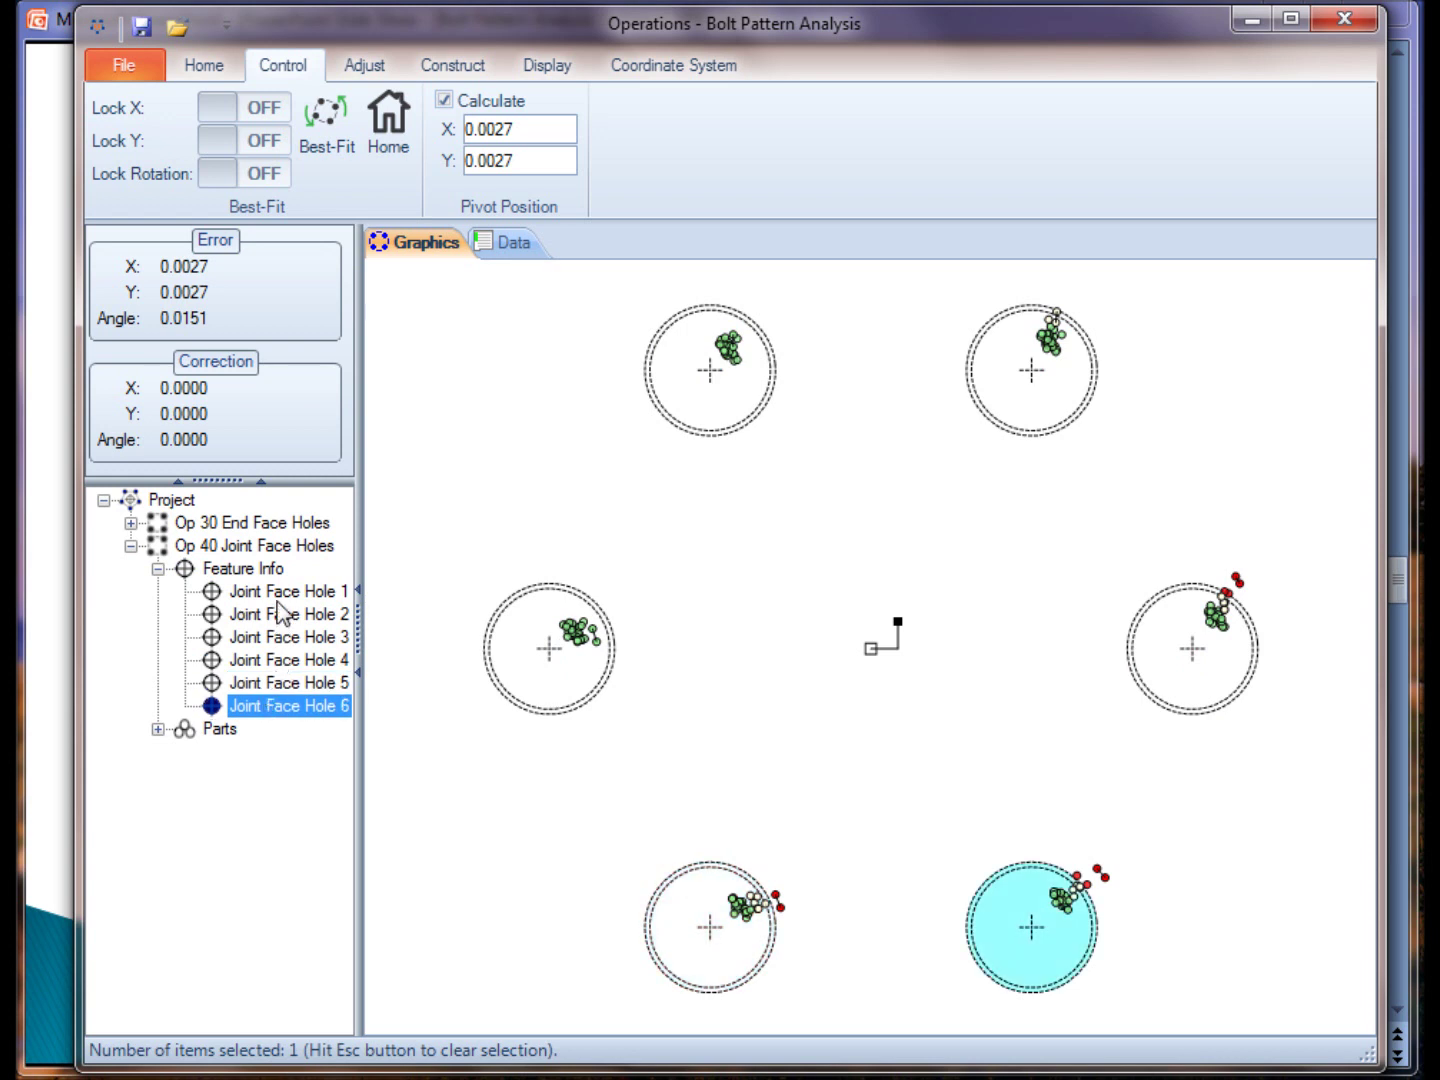
left_click(279, 603)
left_click(279, 614)
left_click(281, 637)
left_click(283, 661)
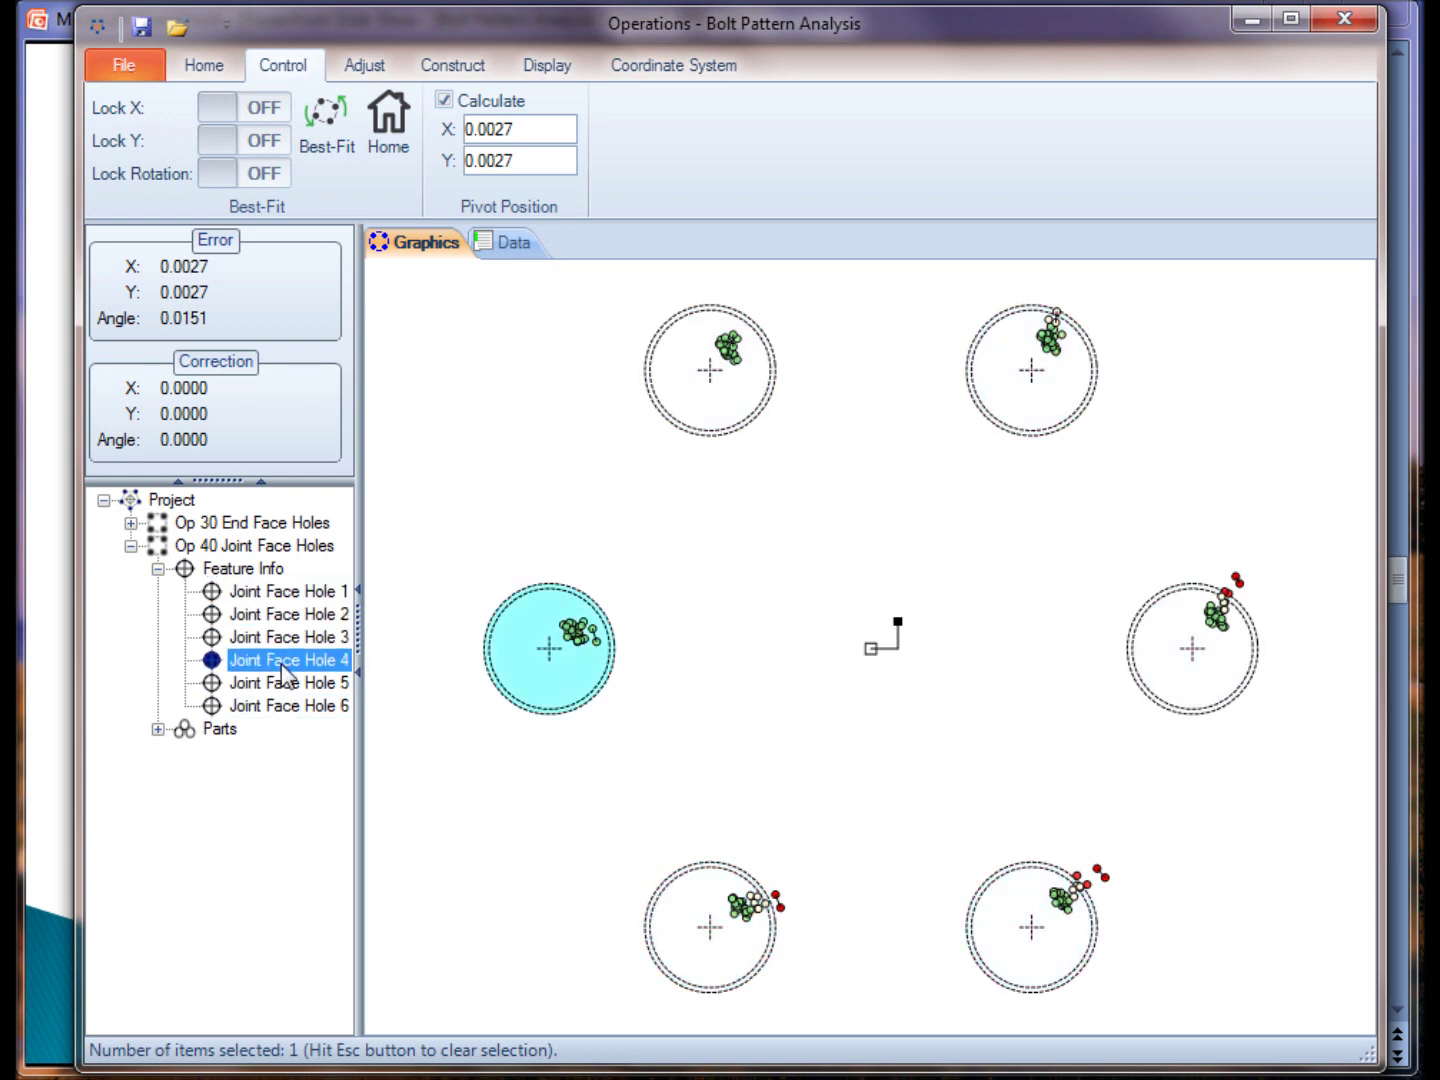
left_click(283, 682)
left_click(279, 600)
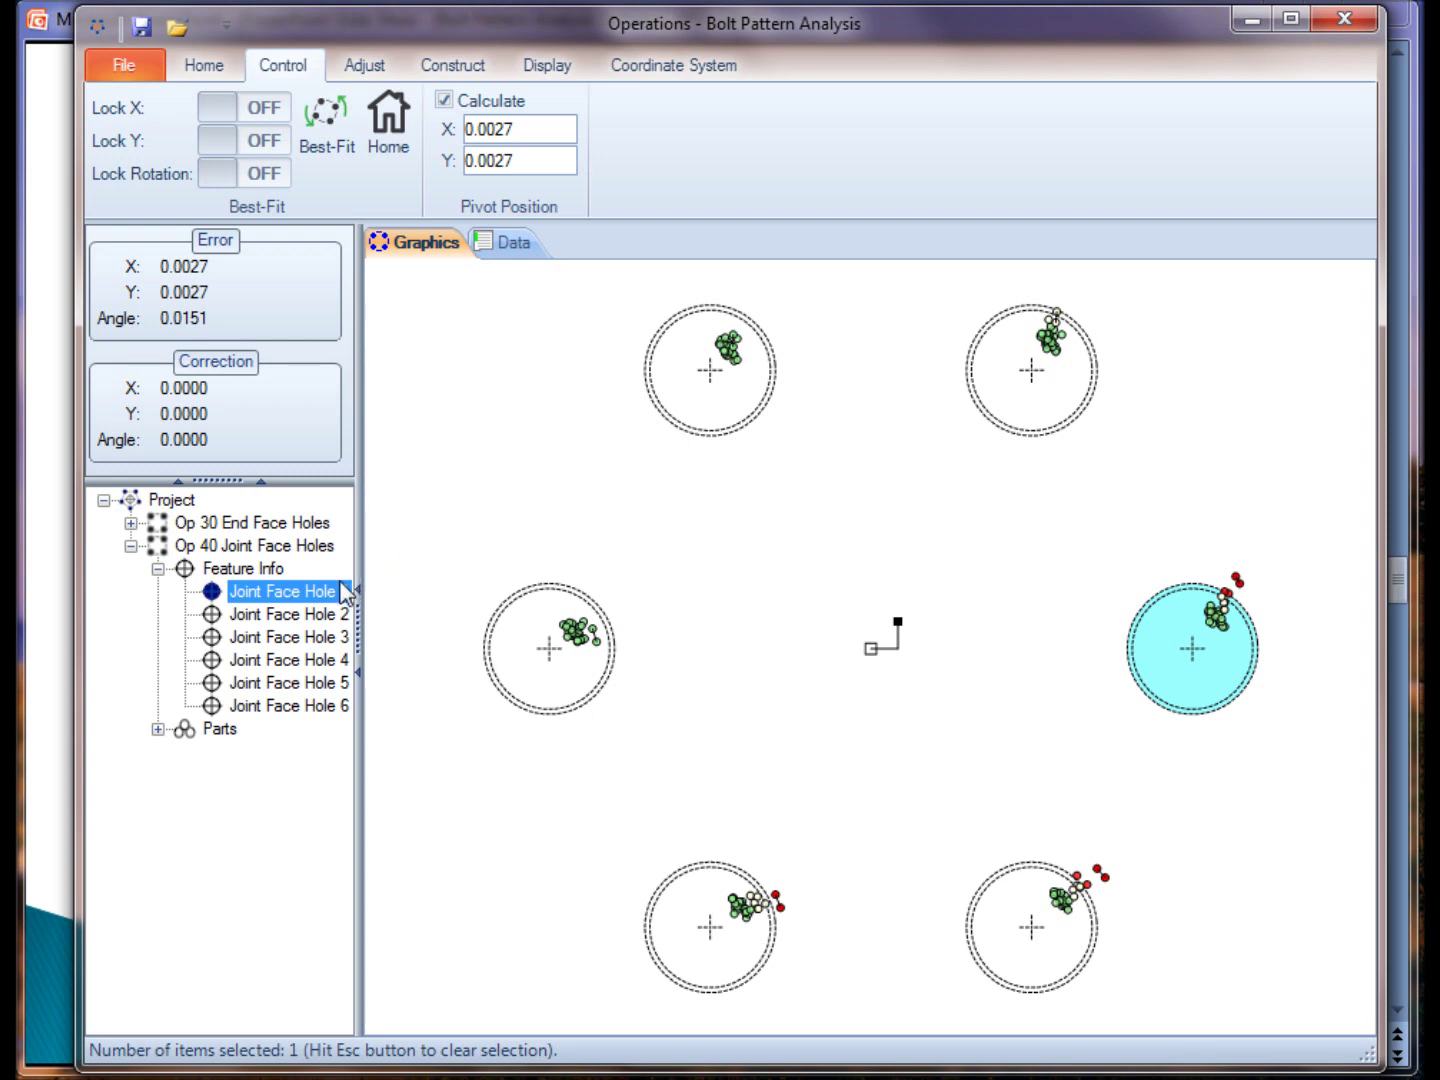
Examine the nominals, tolerances and deviation statistics in the feature data of Joint Face Hole 1.
left_click(504, 248)
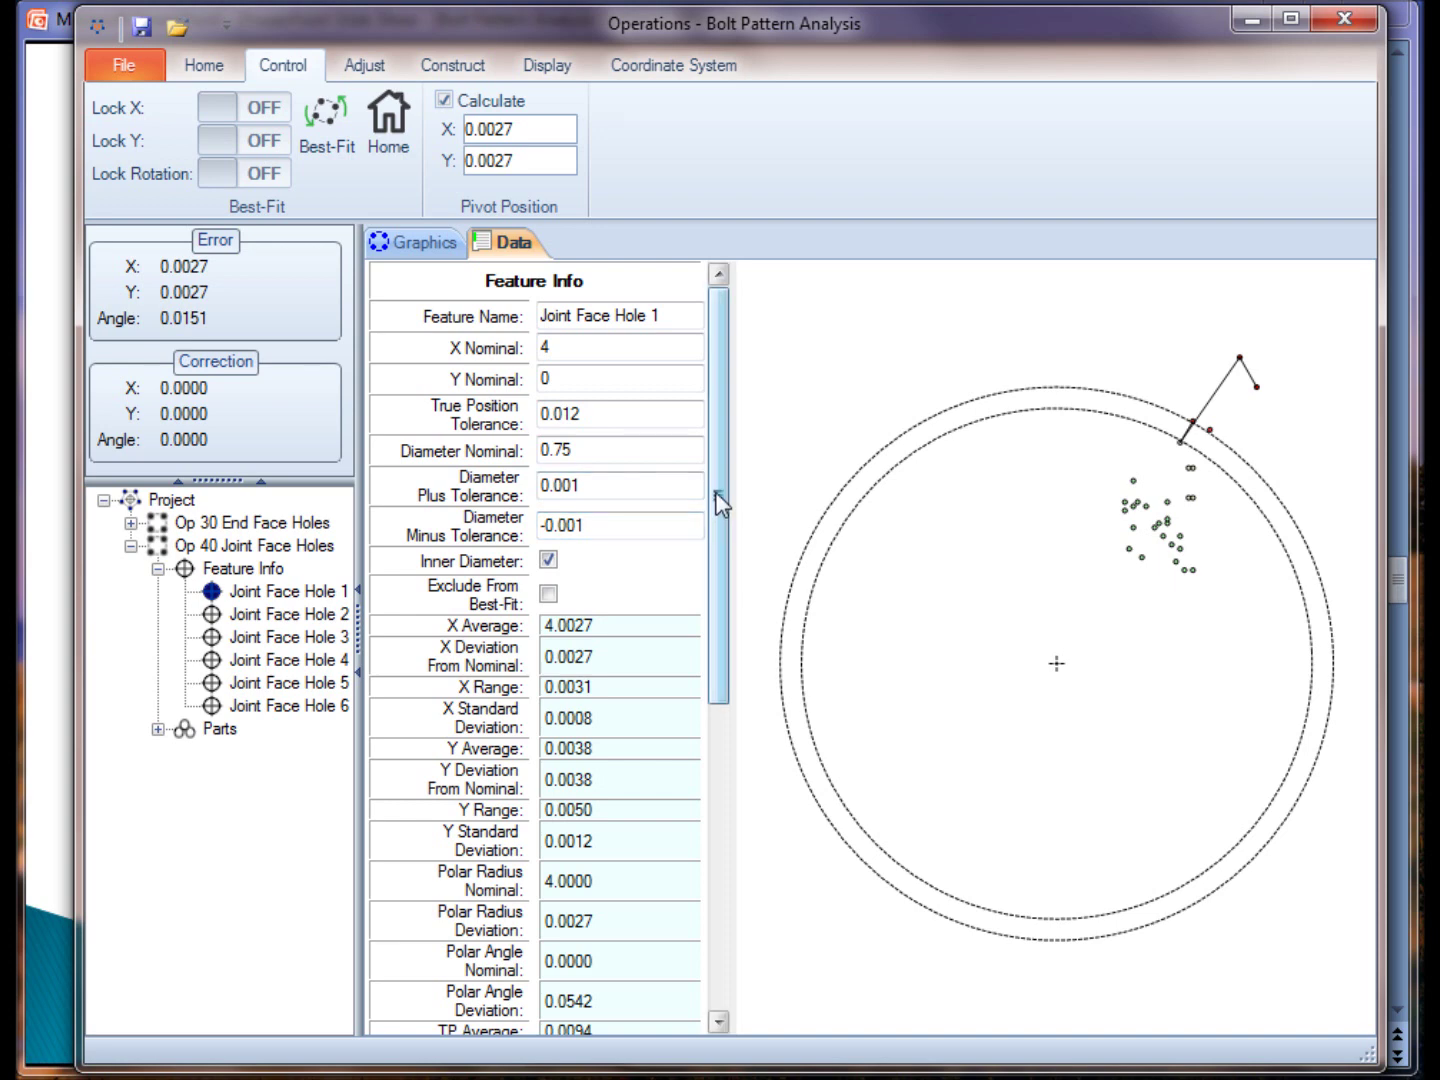
left_click_drag(731, 421, 755, 389)
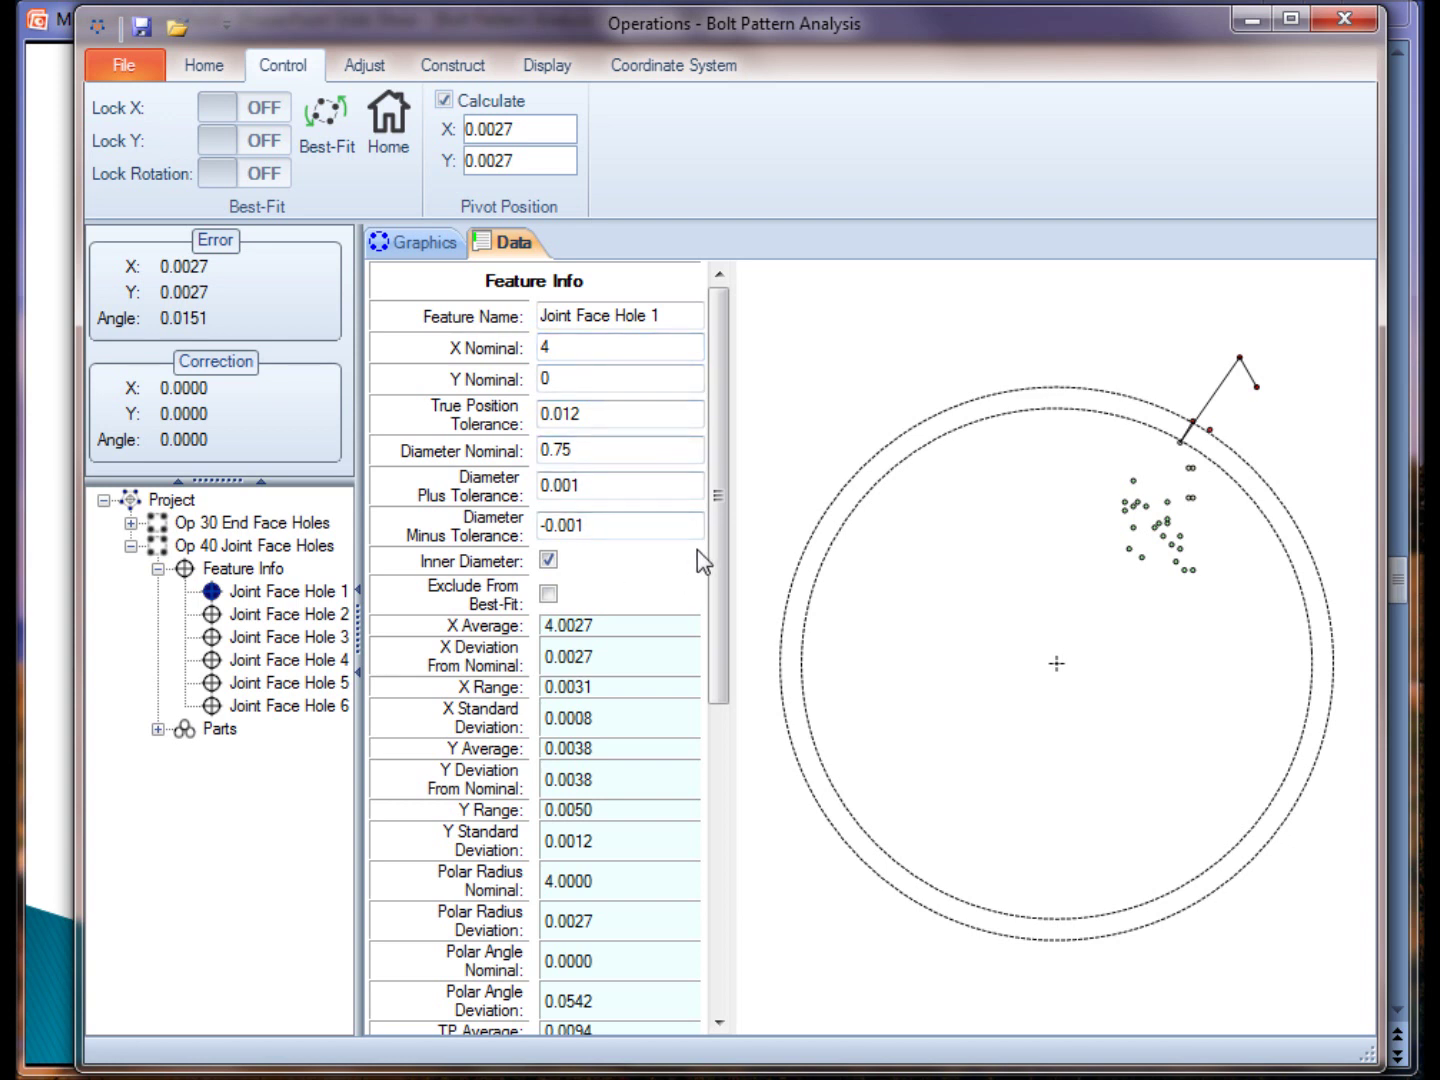
left_click_drag(711, 551, 722, 669)
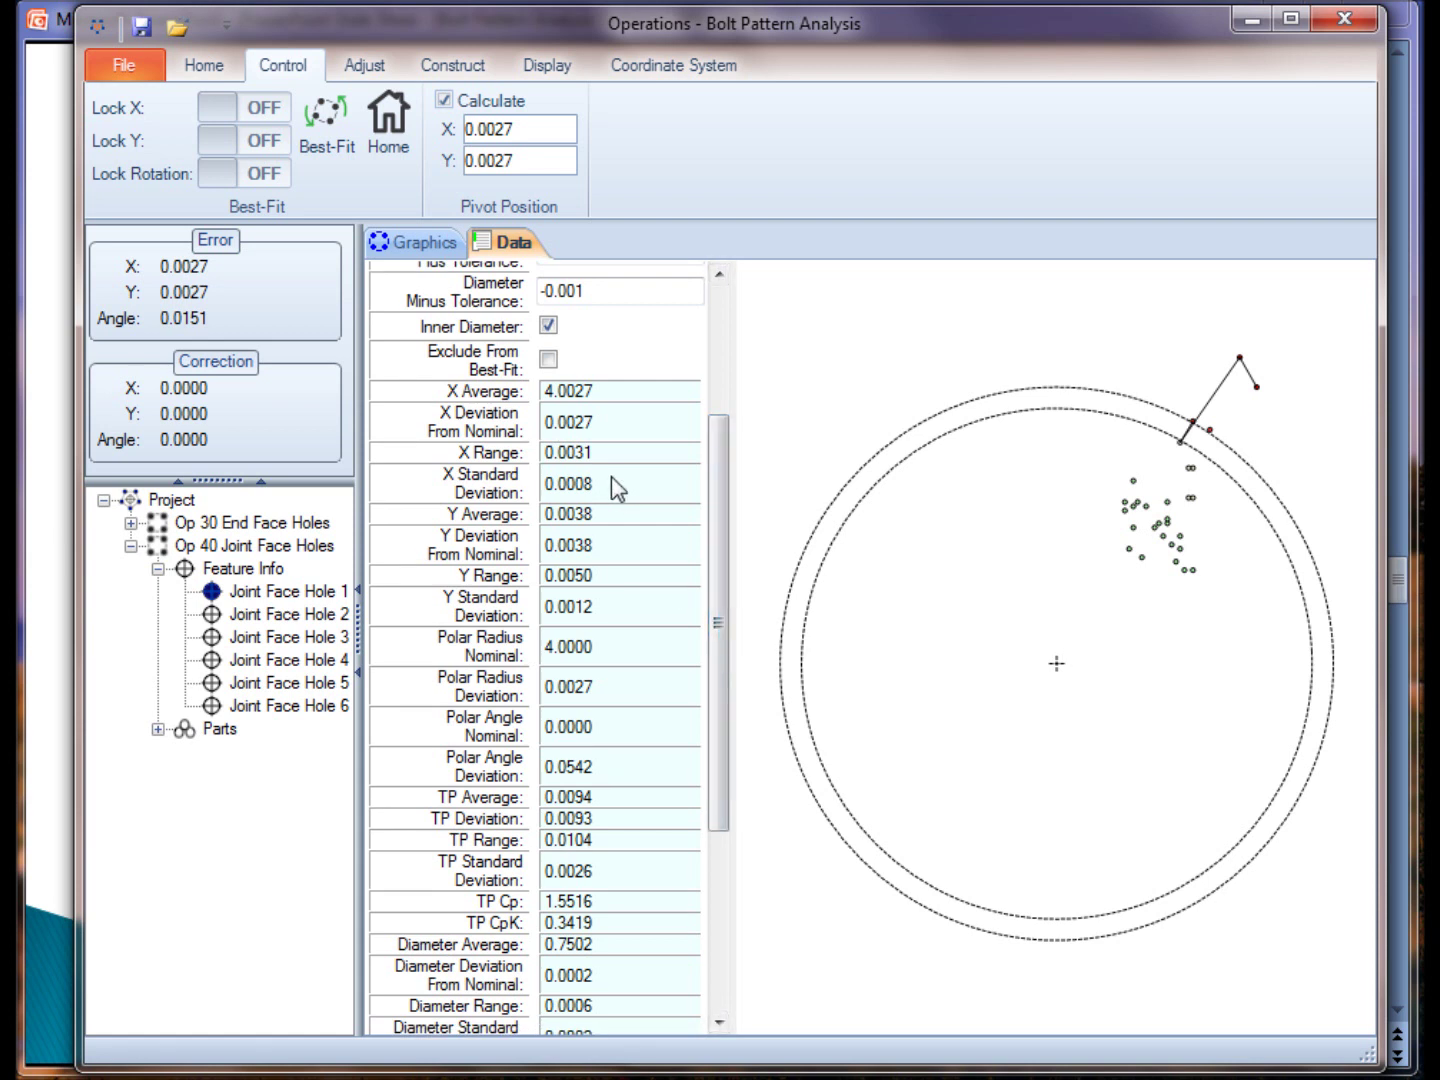
Review the feature data and point plots of Joint Face Holes 2 to 6, ending back at Hole 1.
left_click(240, 614)
left_click(246, 638)
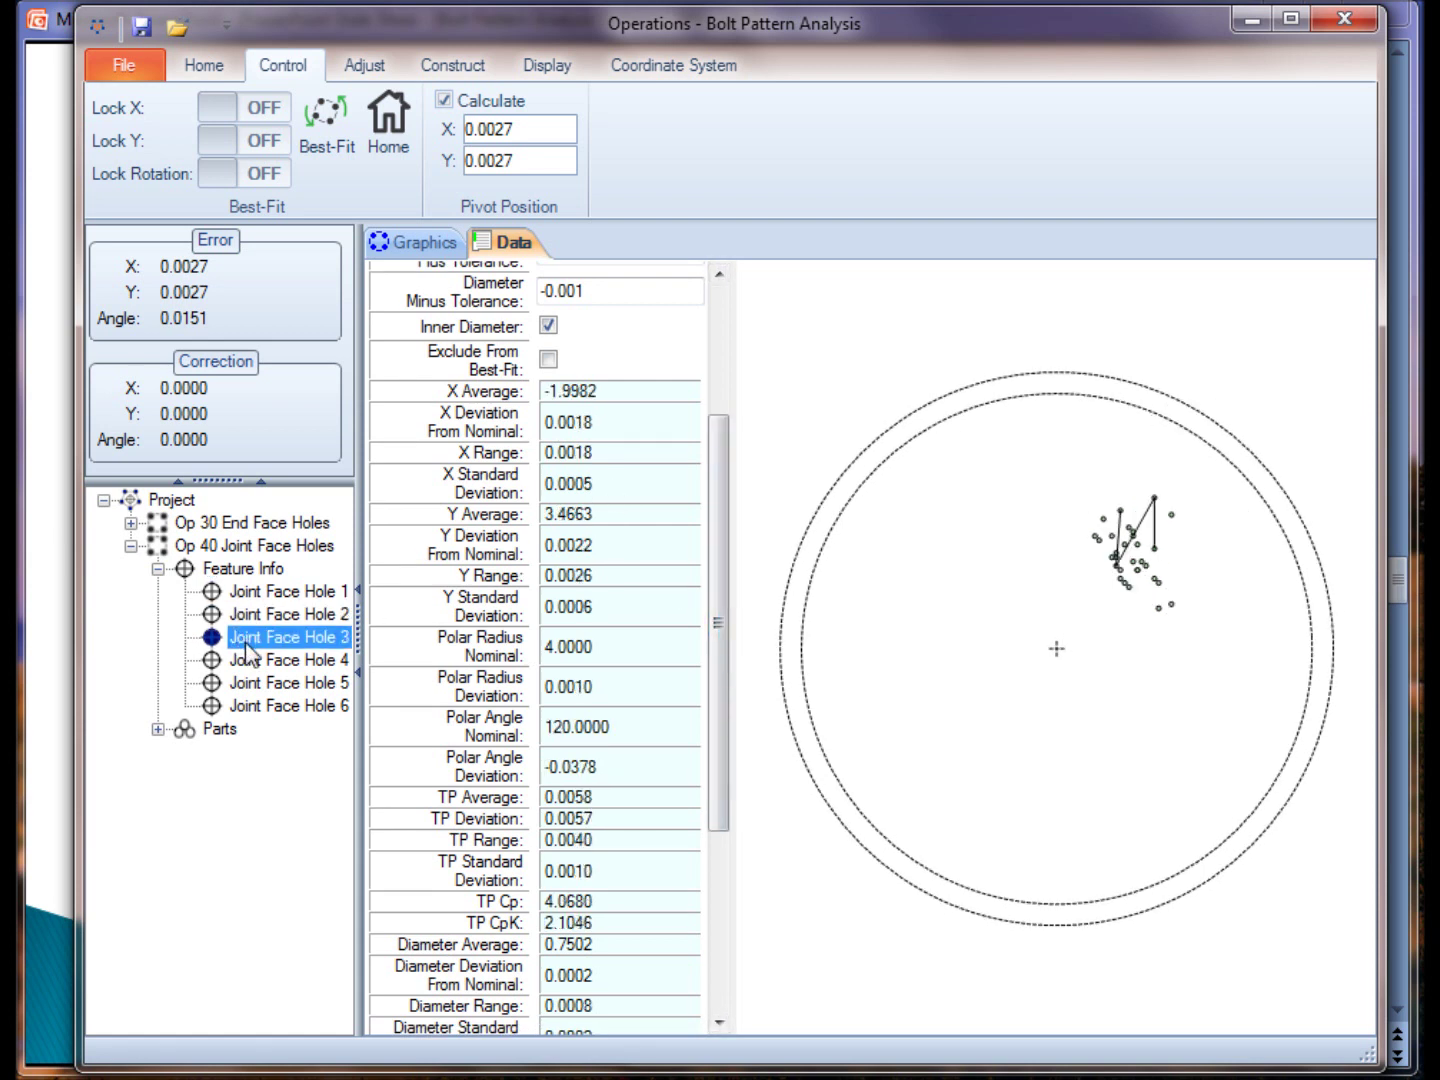
left_click(252, 661)
left_click(259, 685)
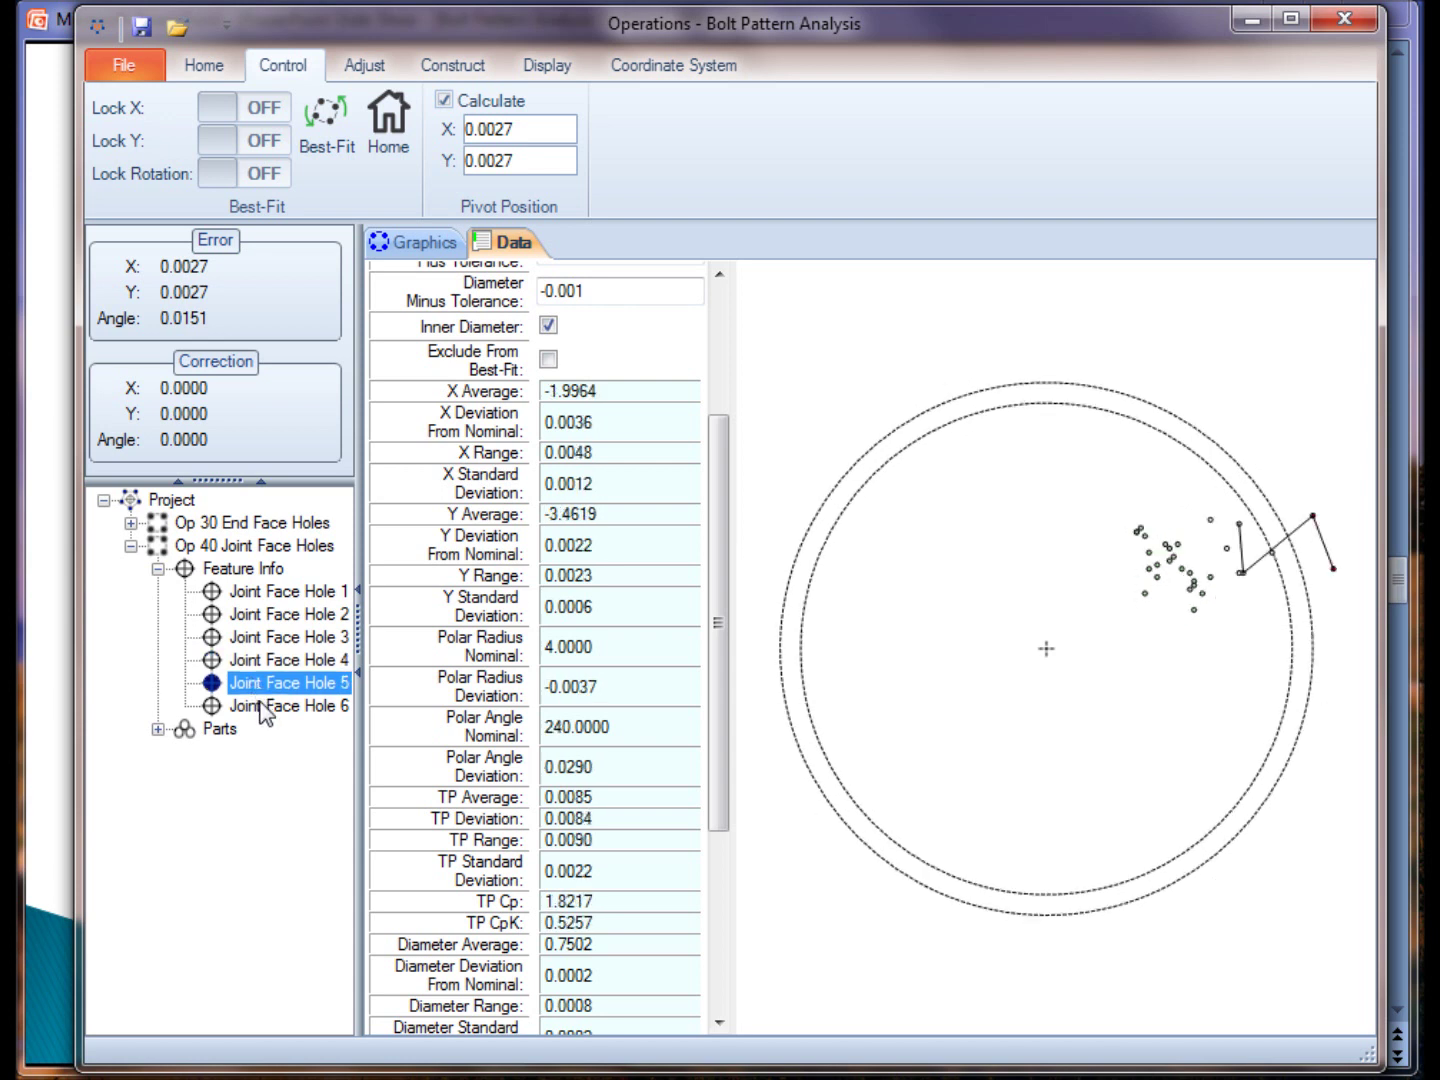
left_click(264, 710)
left_click(263, 682)
left_click(268, 660)
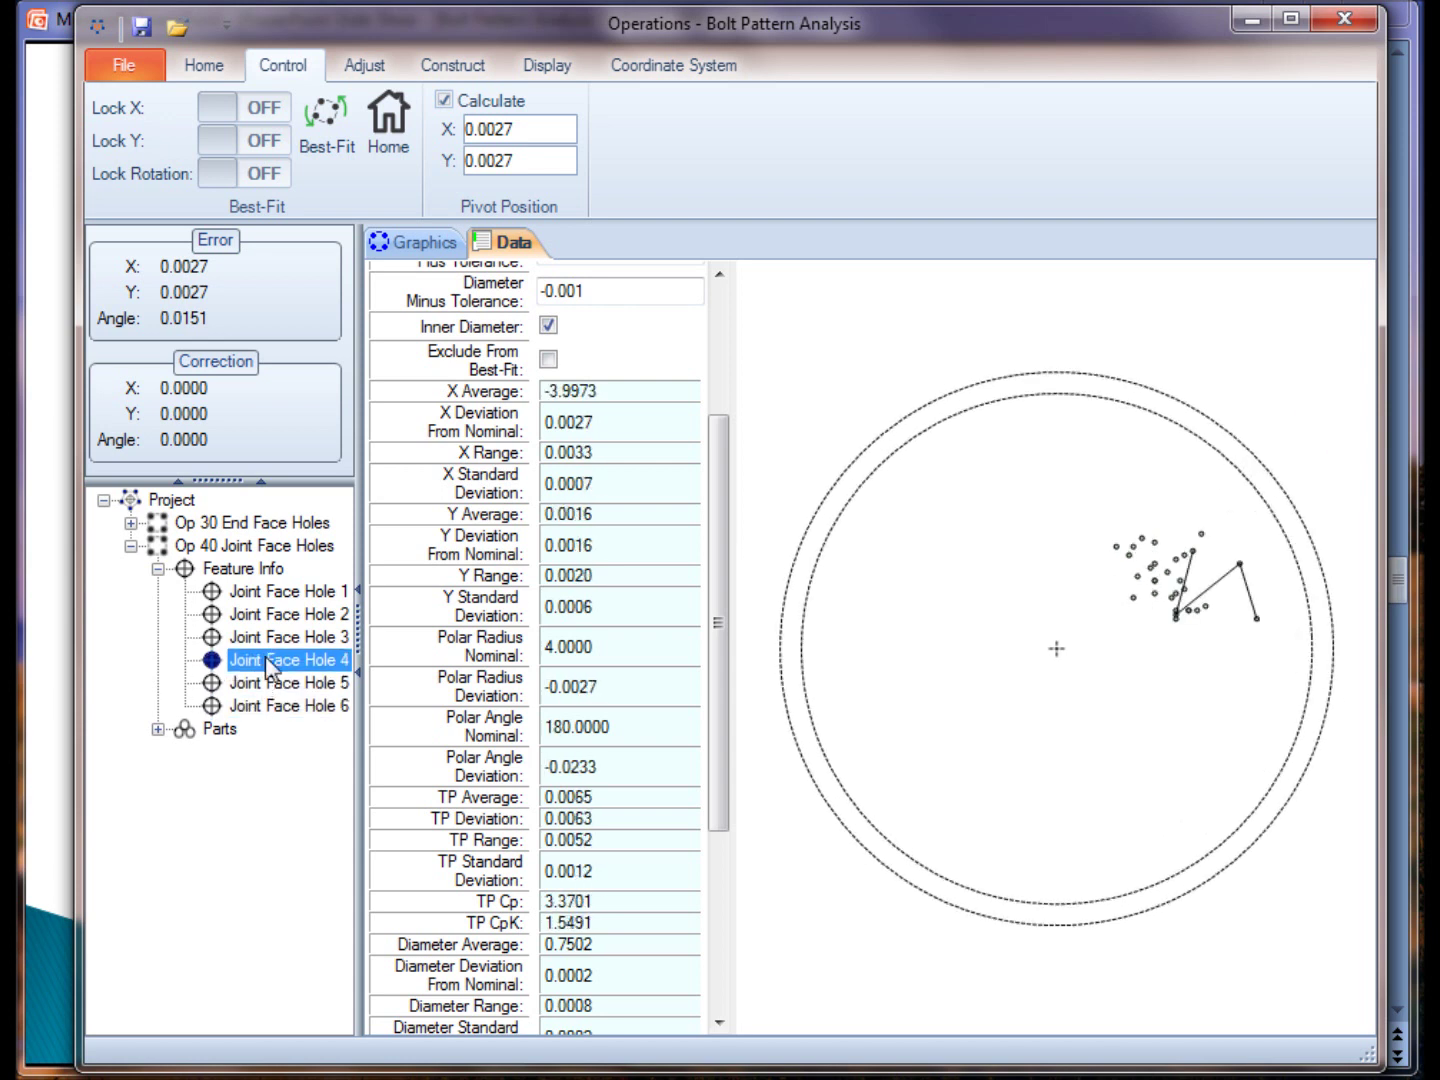
left_click(275, 637)
left_click(284, 614)
key("Up")
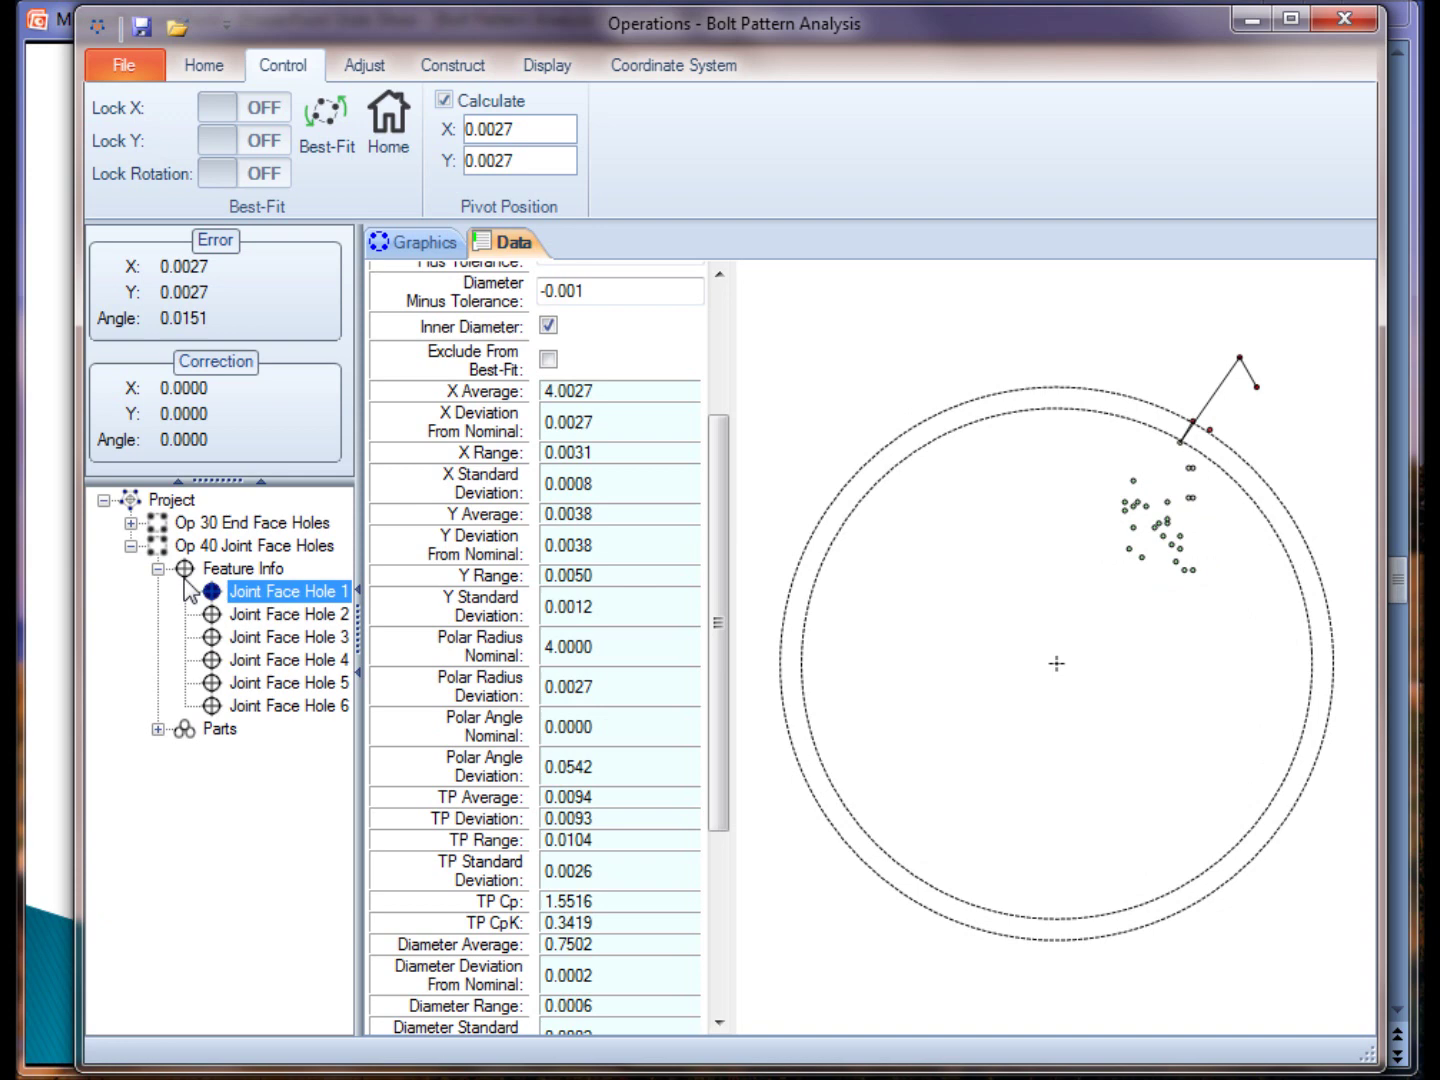
Show the Op 40 Joint Face Holes pattern graphically and expand its list of parts in the project tree.
left_click(400, 247)
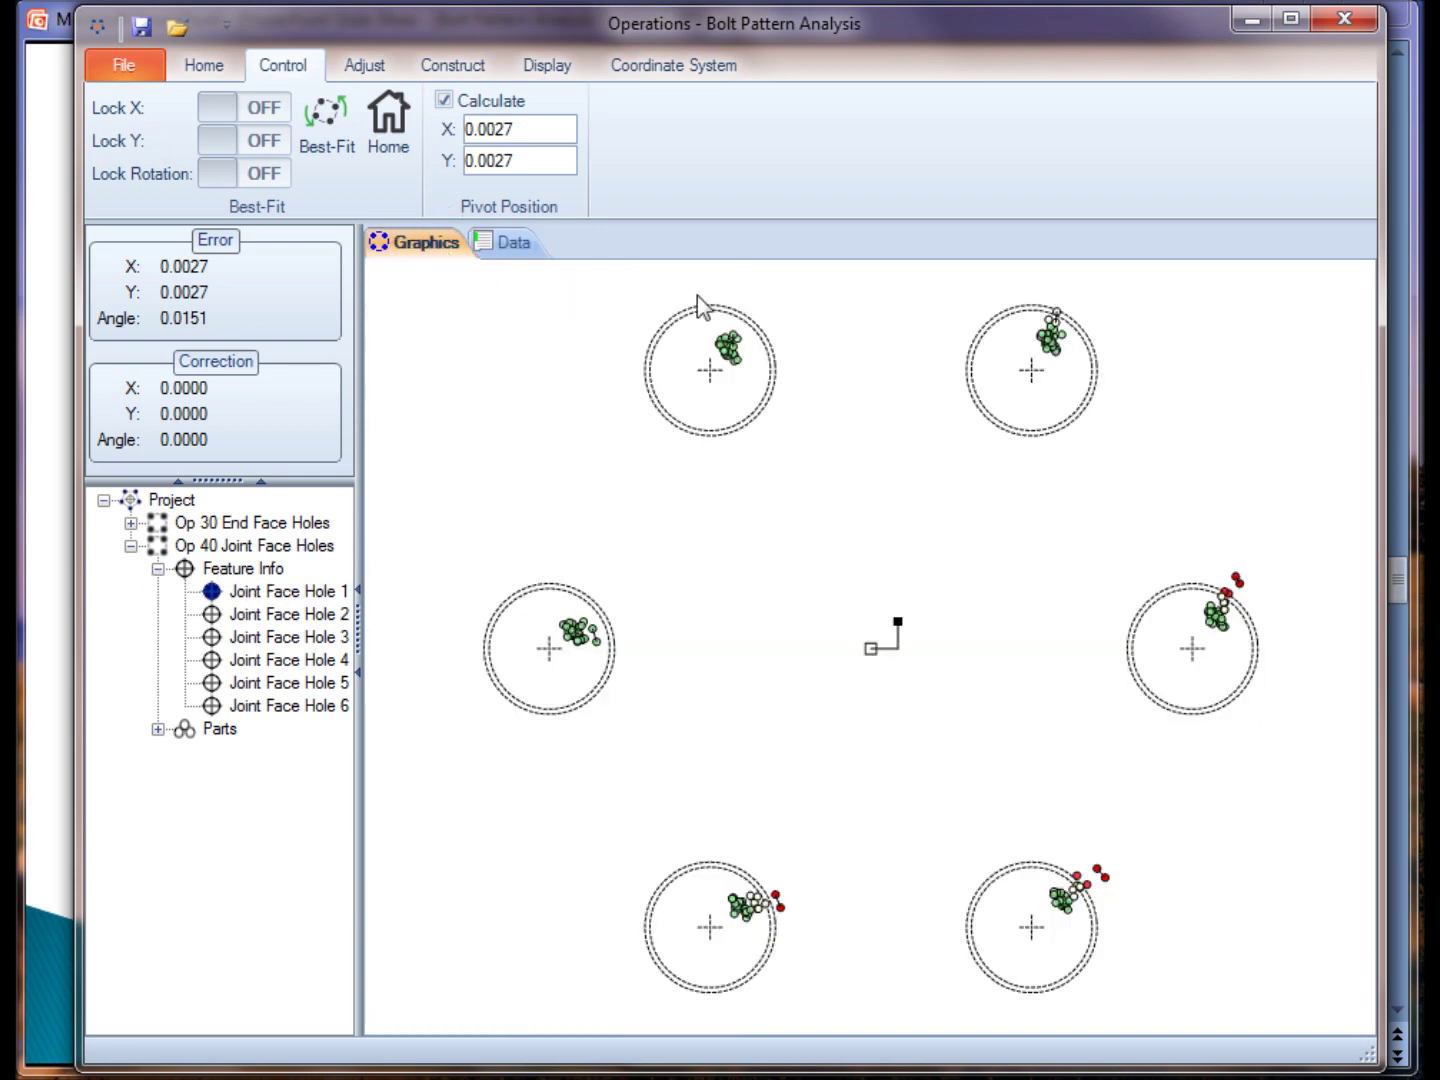
left_click(180, 736)
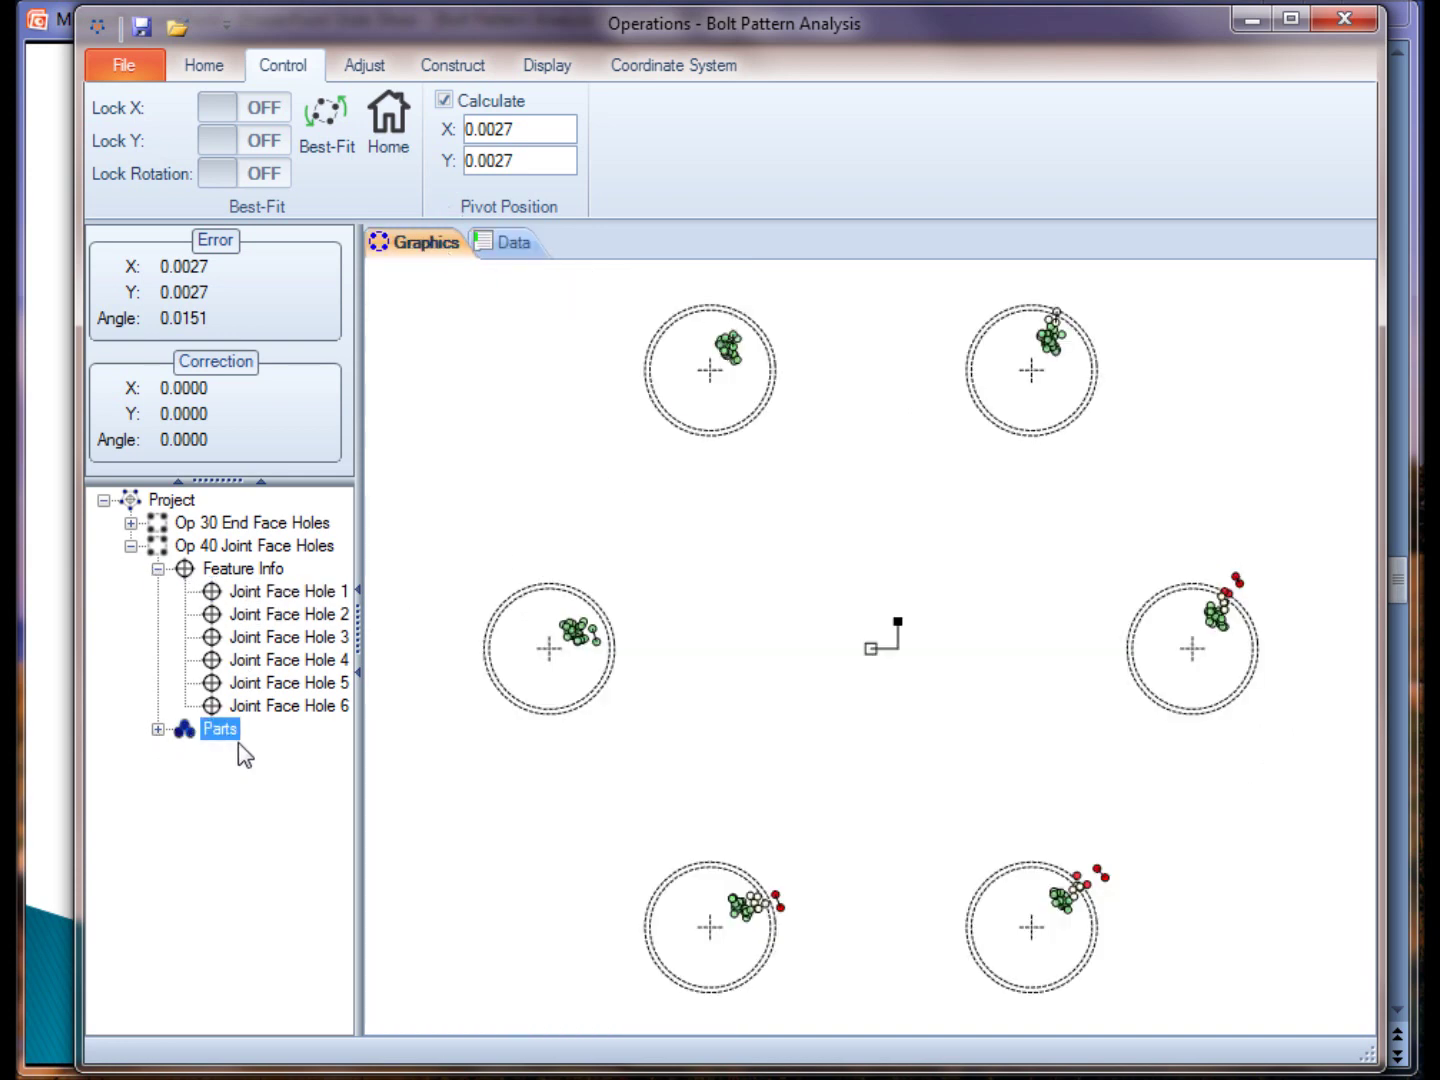
left_click(157, 729)
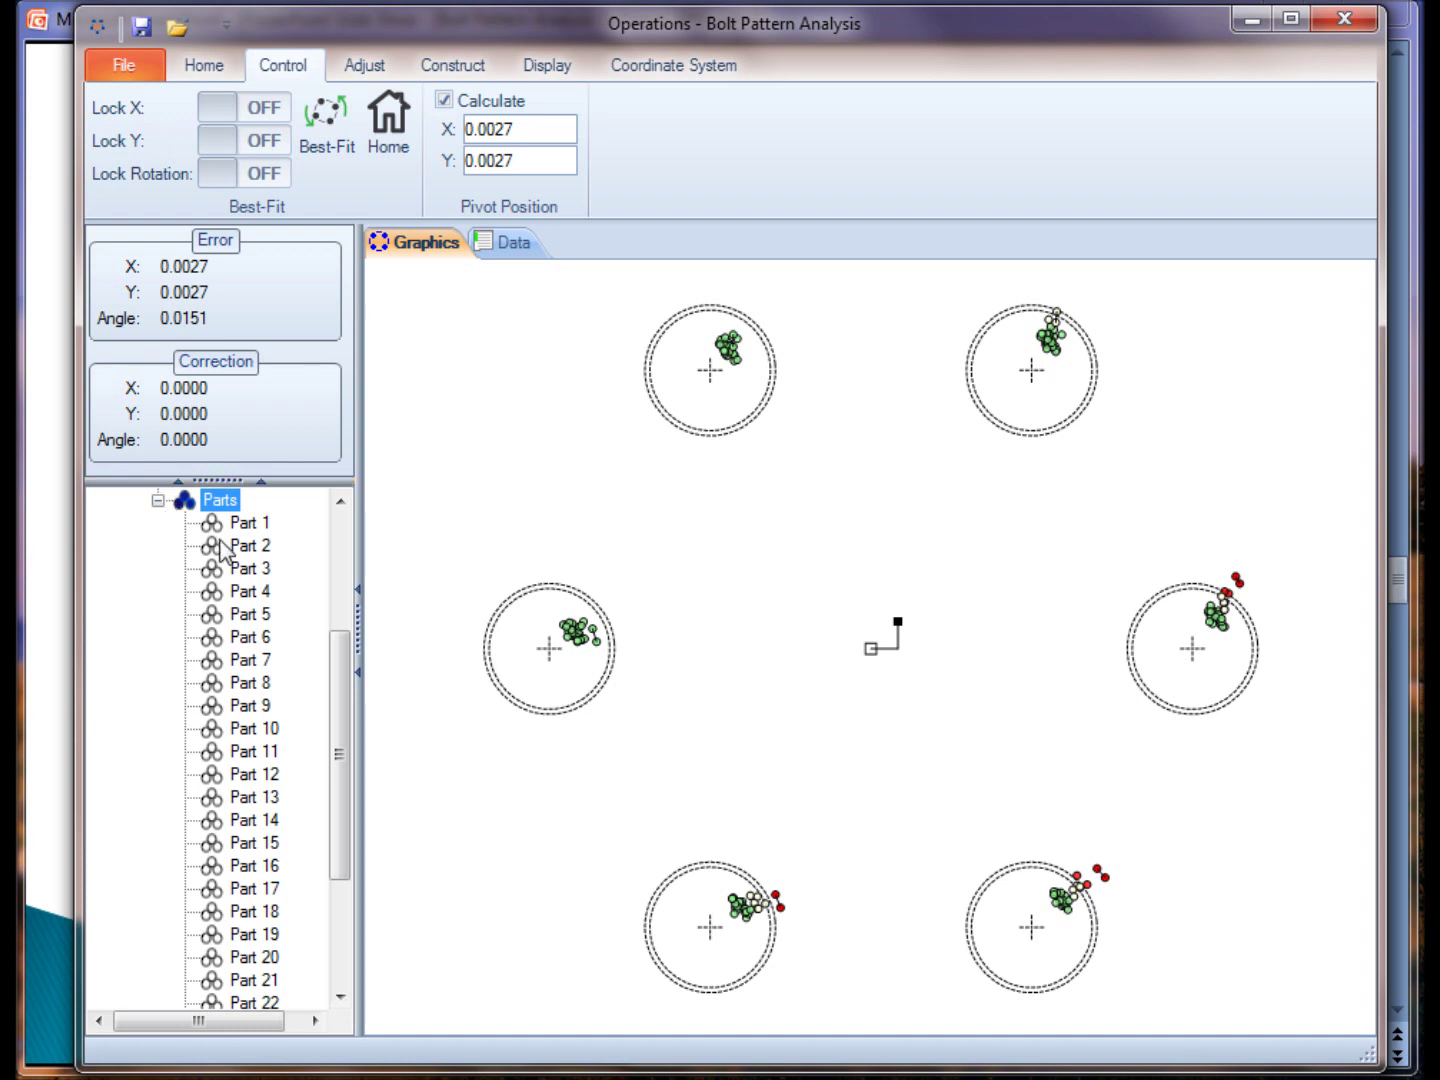
scroll(350, 677, "up", 2)
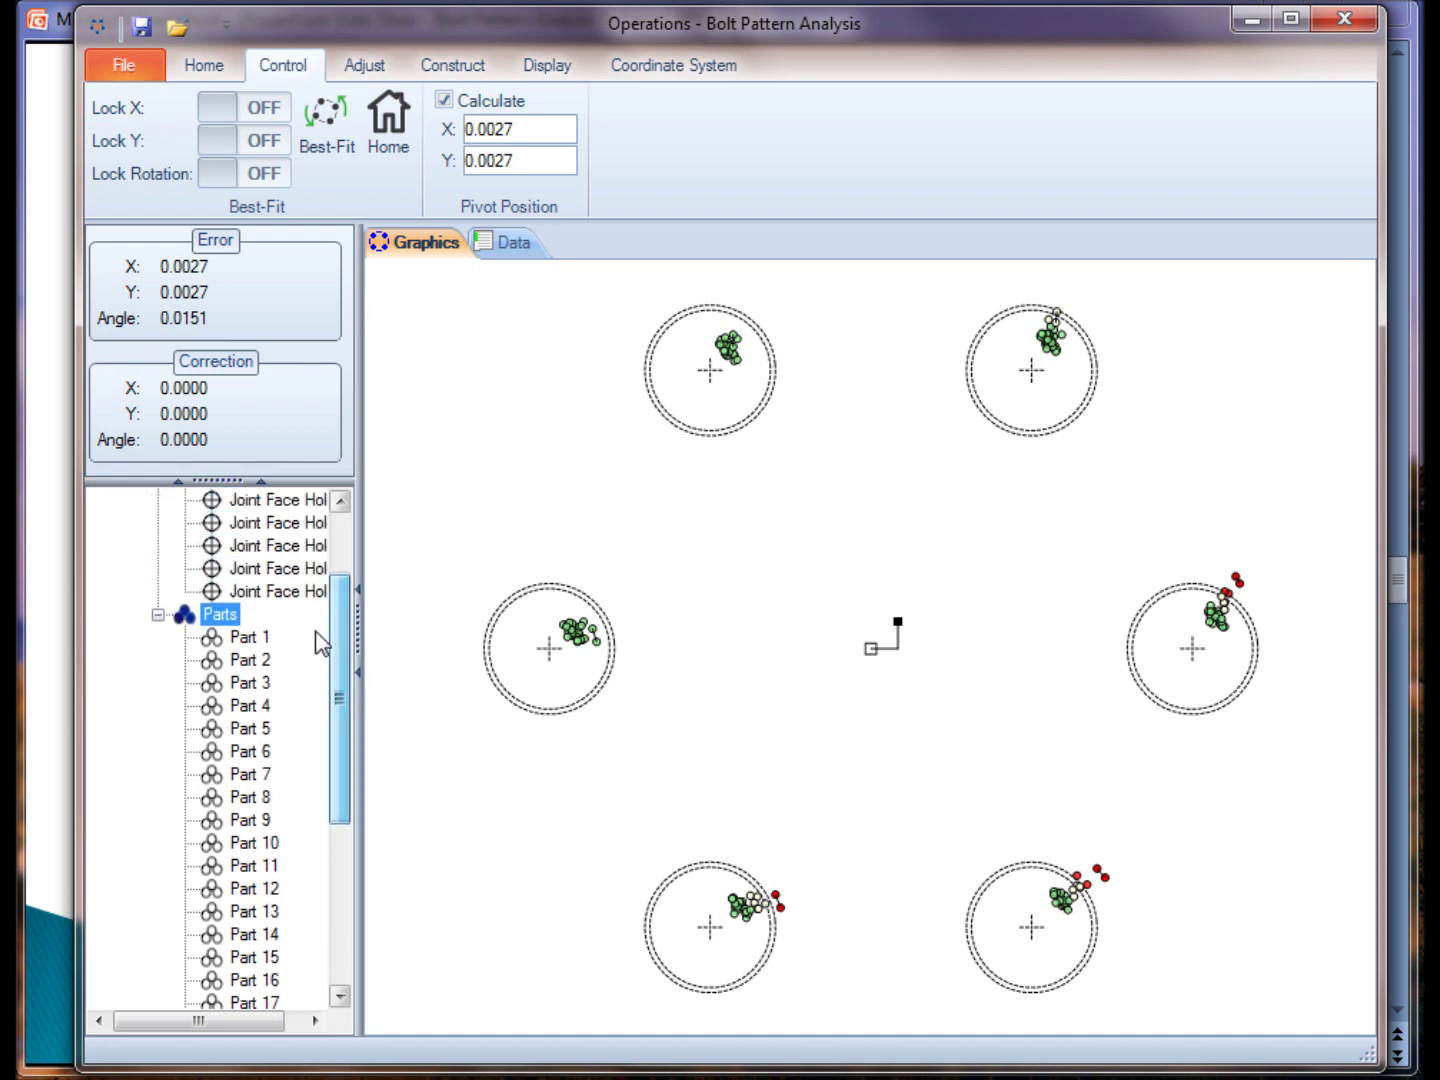
mouse_move(355, 662)
left_mouse_down()
mouse_move(356, 576)
mouse_move(374, 733)
mouse_move(380, 572)
mouse_move(374, 636)
left_mouse_up()
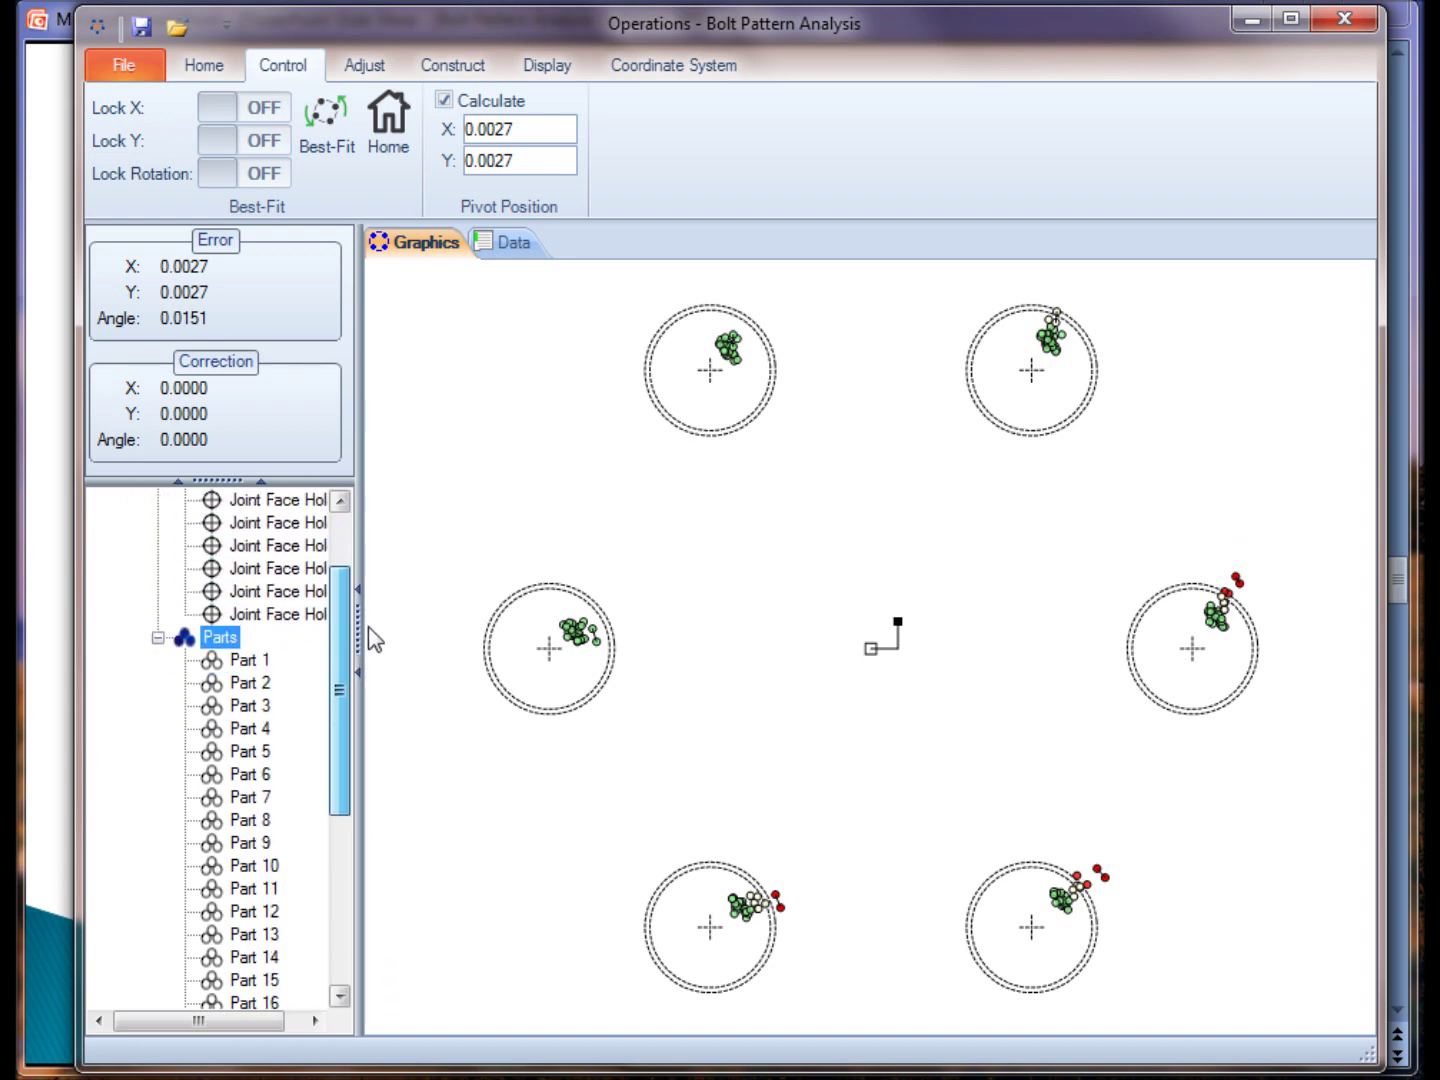
View the hole positions of Parts 1 to 26 one part at a time in the pattern graphics.
left_click(244, 663)
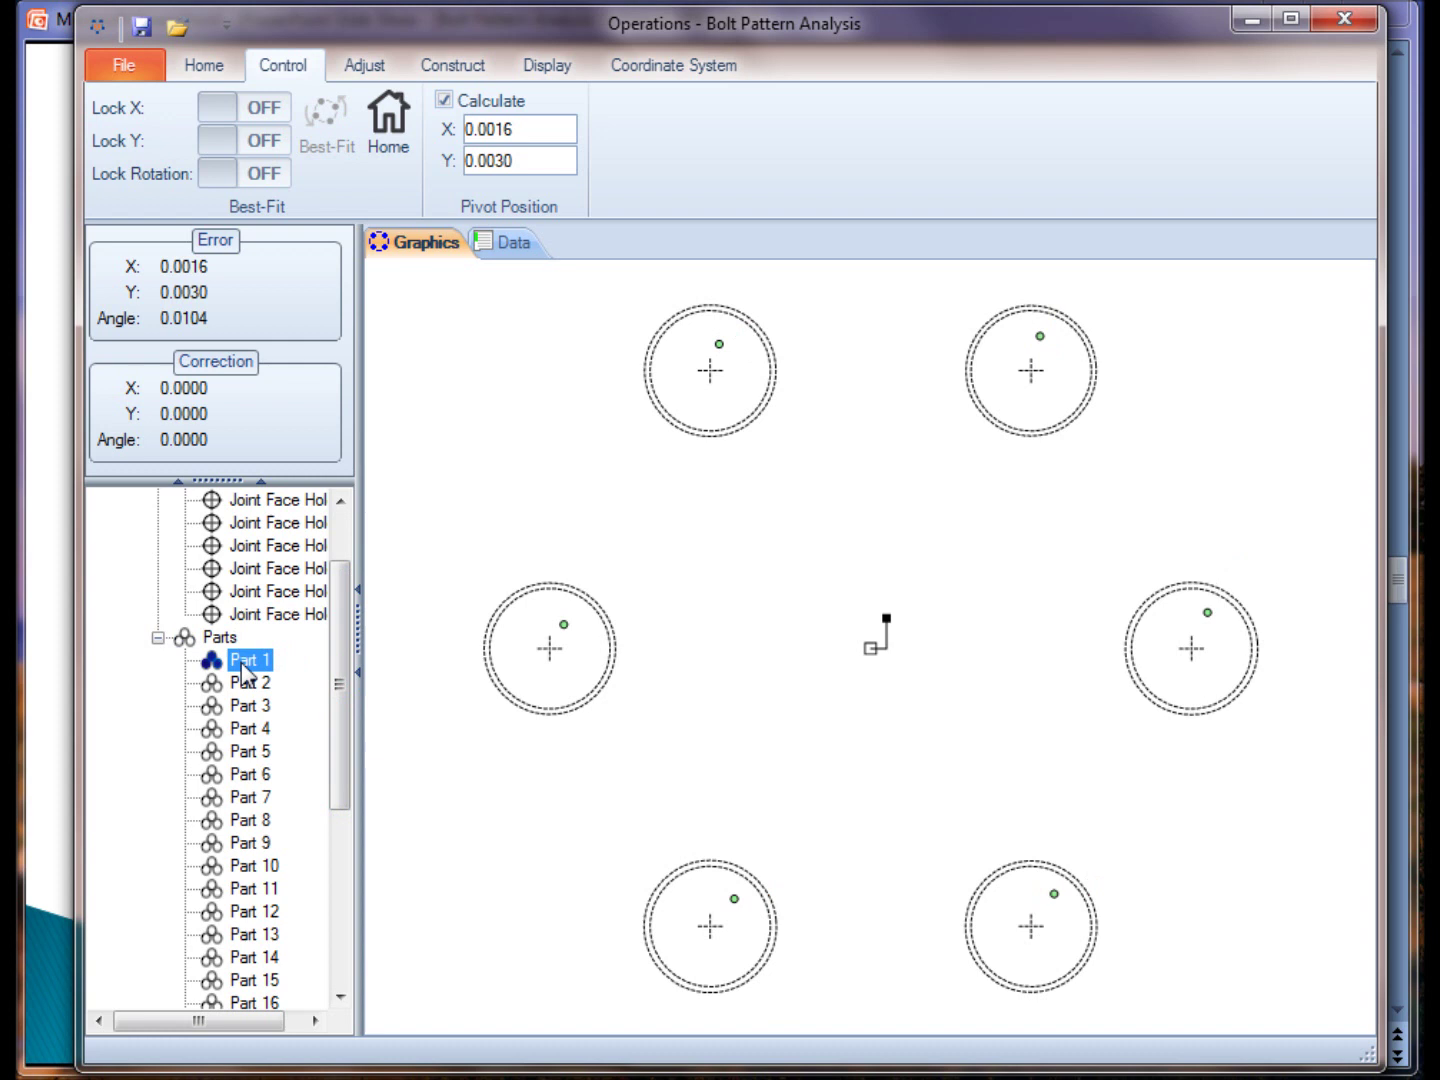
key("Down")
key("Down")
key("Down")
key("Down")
key("Down")
key("Down")
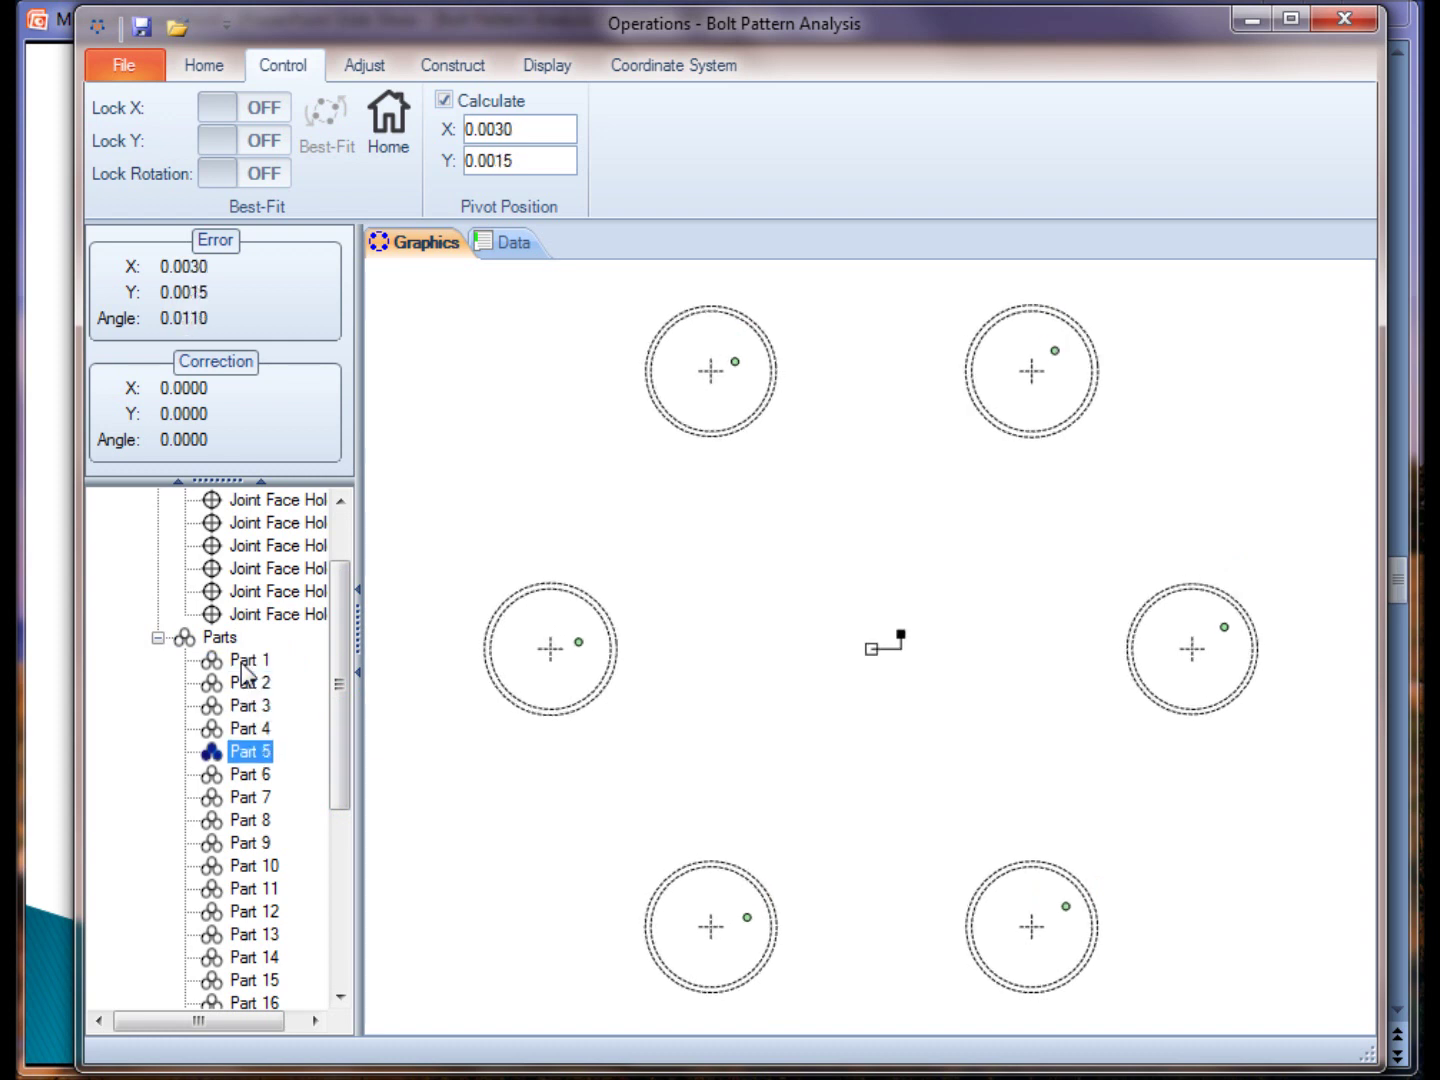
key("Down")
key("Down")
key("Down")
key("Down")
key("Down")
key("Down")
key("Down")
key("Down")
key("Down")
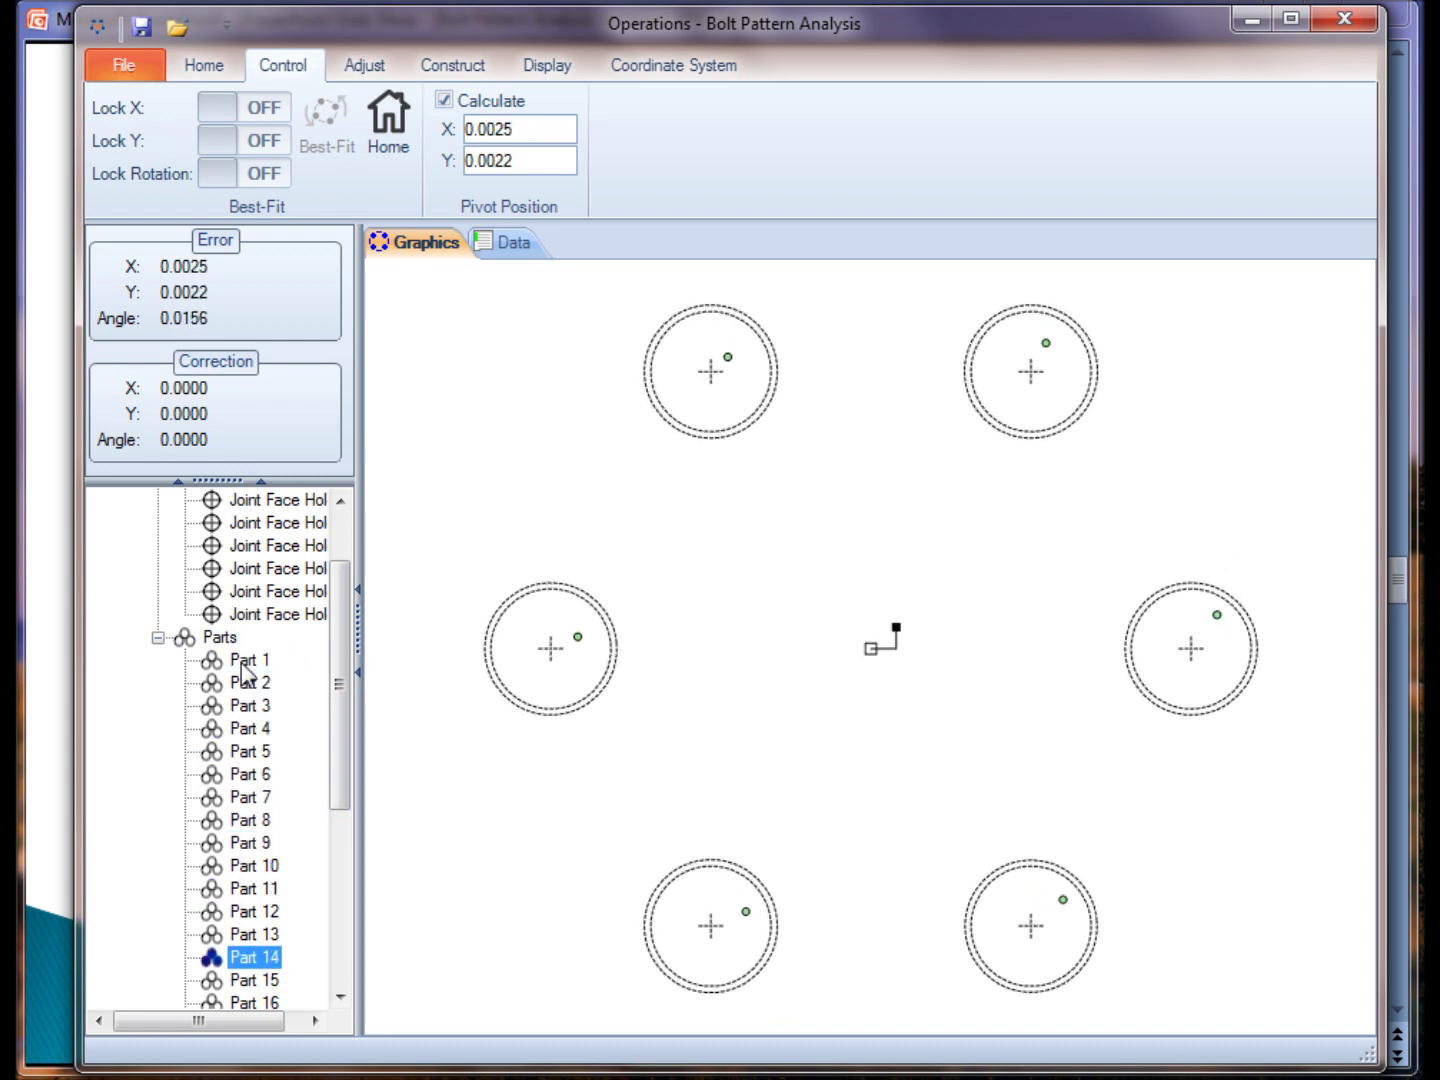
key("Down")
key("Down")
key("Down")
key("Down")
key("Down")
key("Down")
key("Down")
key("Down")
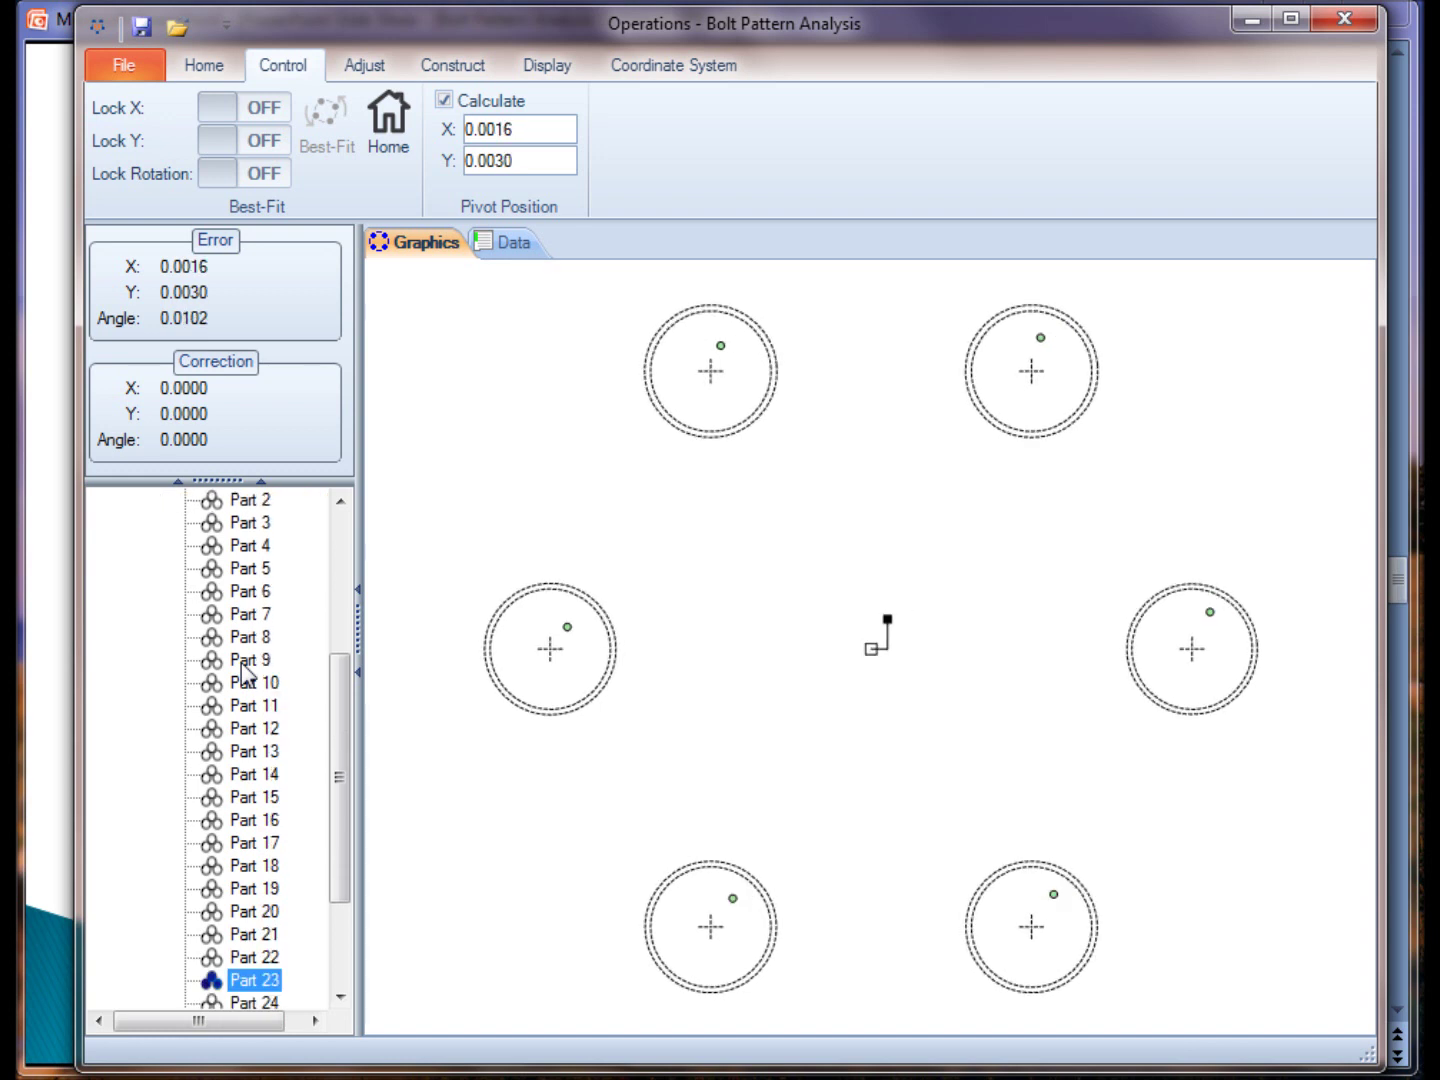
key("Down")
key("Down")
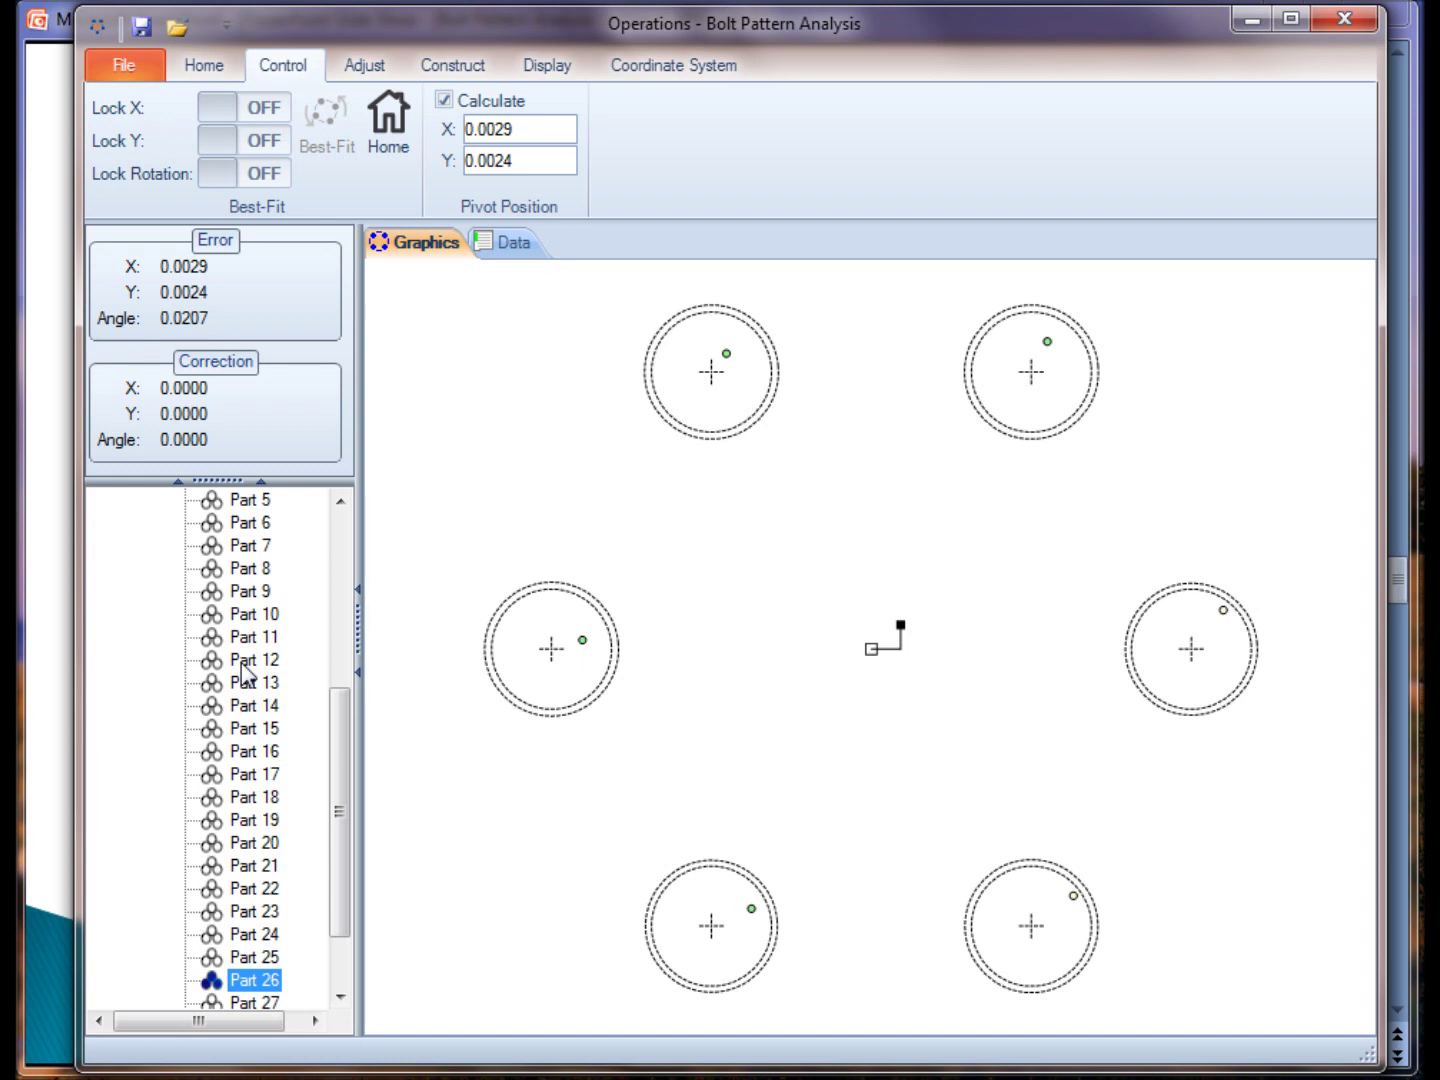
Step back up through the individual parts to Part 4, ending with all parts plotted together.
key("Up")
key("Up")
key("Up")
key("Up")
key("Up")
key("Up")
key("Up")
key("Up")
key("Up")
key("Up")
key("Up")
key("Up")
key("Up")
key("Up")
key("Up")
key("Up")
key("Up")
key("Up")
key("Up")
key("Up")
key("Up")
key("Up")
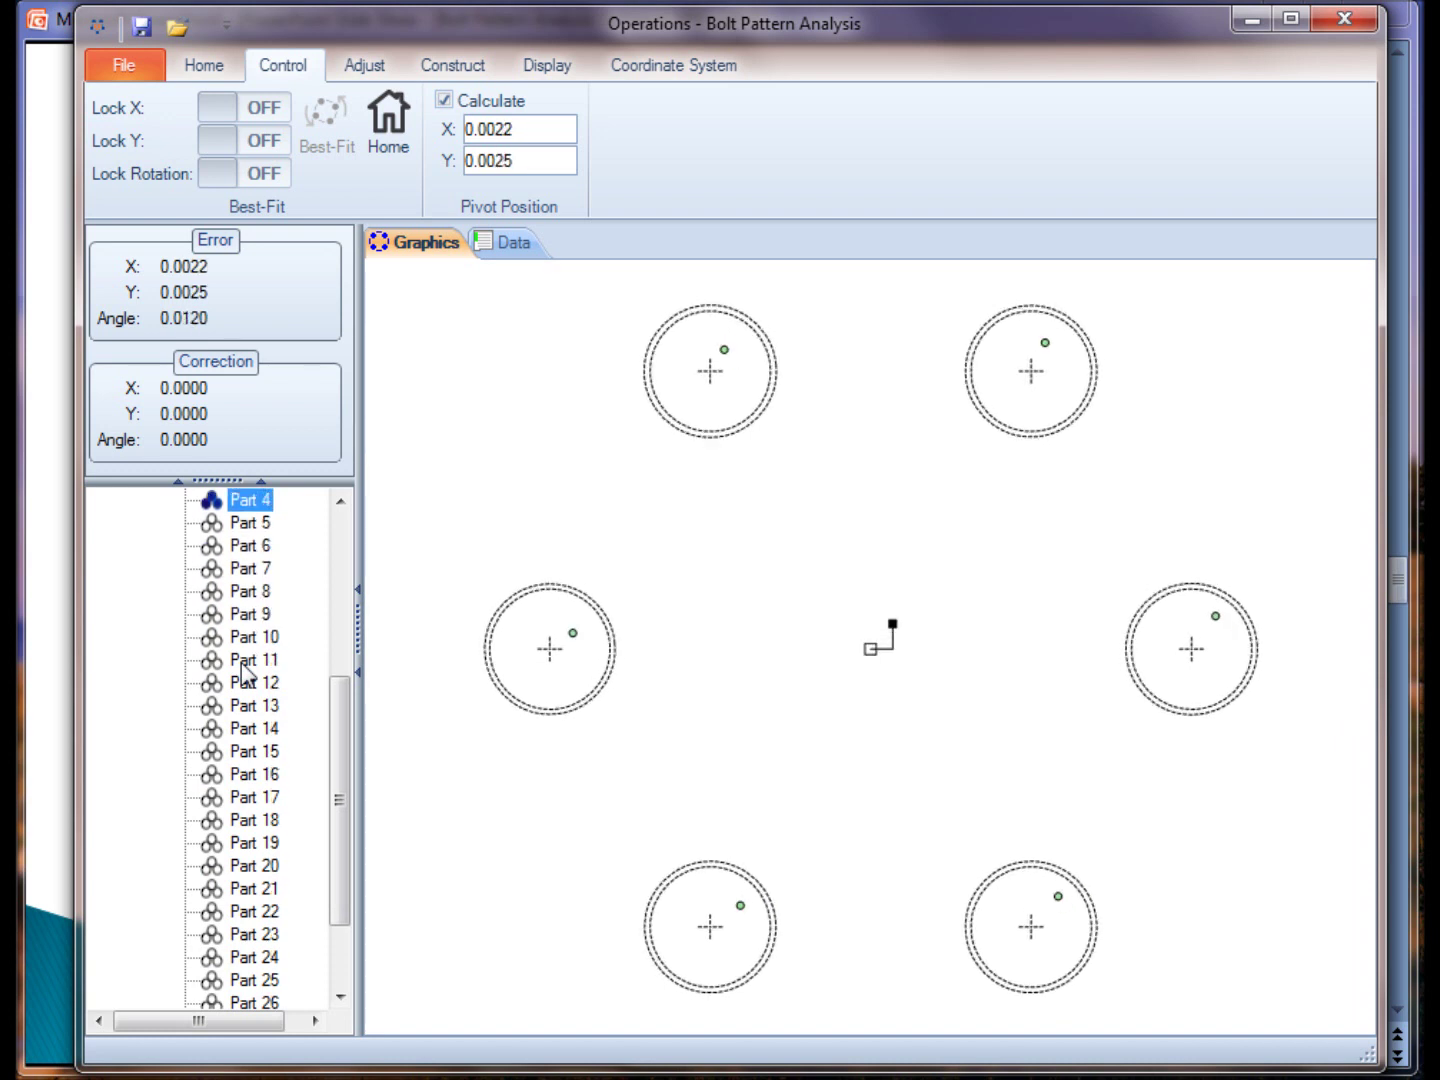
left_click_drag(348, 781, 350, 628)
left_click(222, 638)
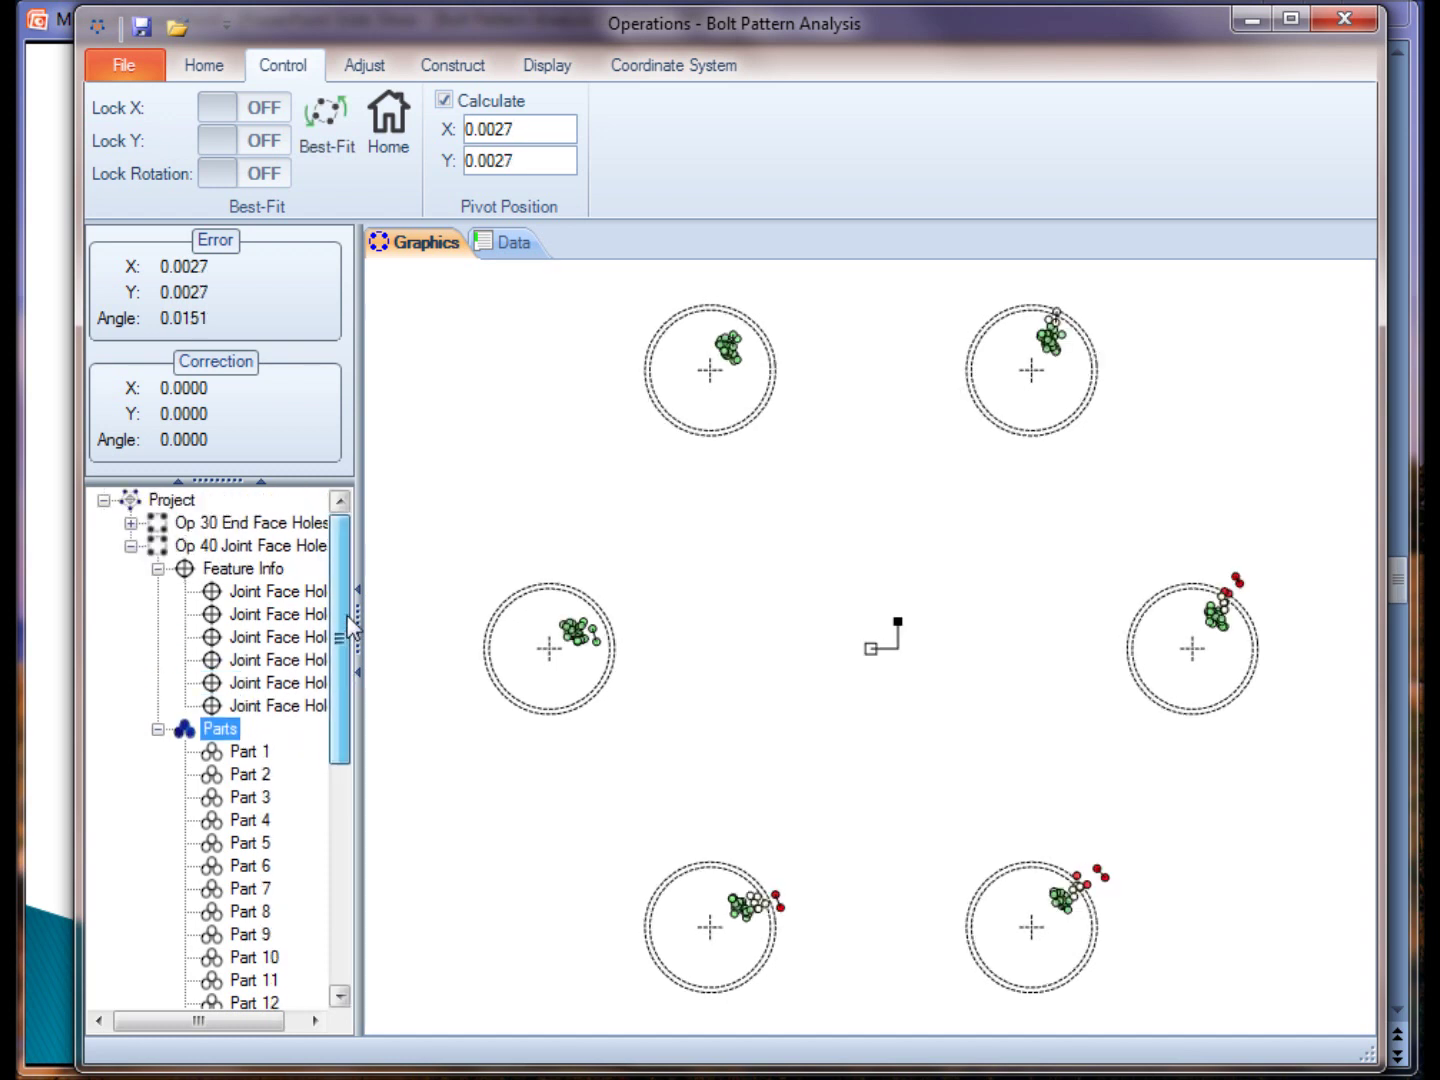
Review the actual X, Y and diameter data of the joint face holes for Part 1 and Part 2.
left_click(253, 752)
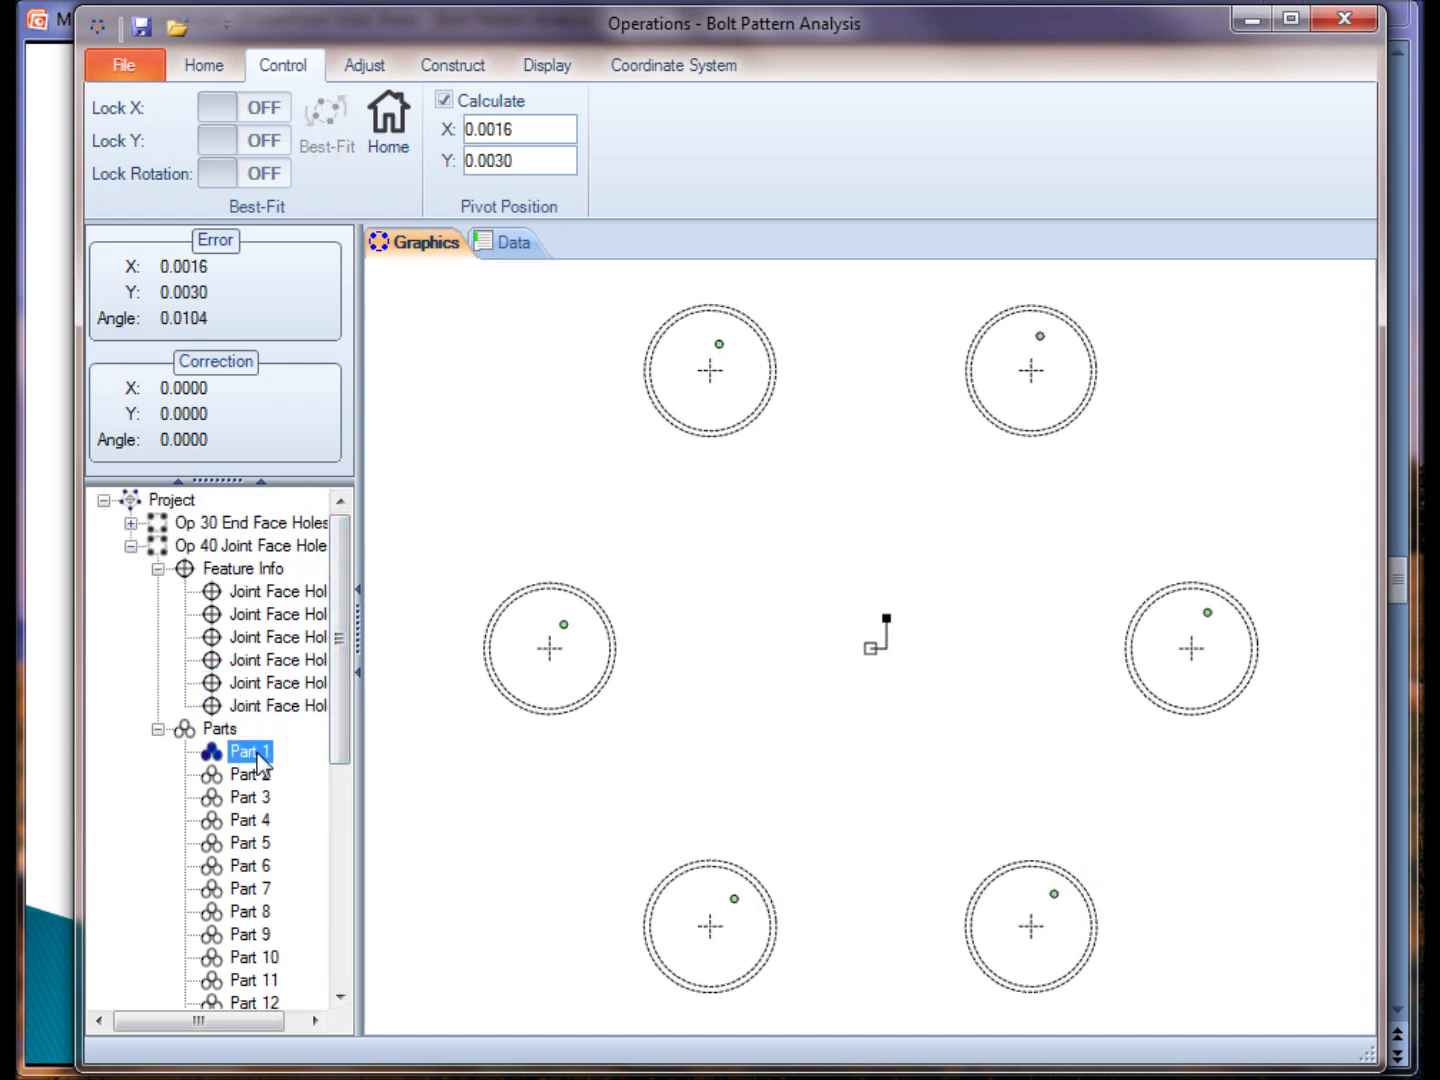
left_click(486, 247)
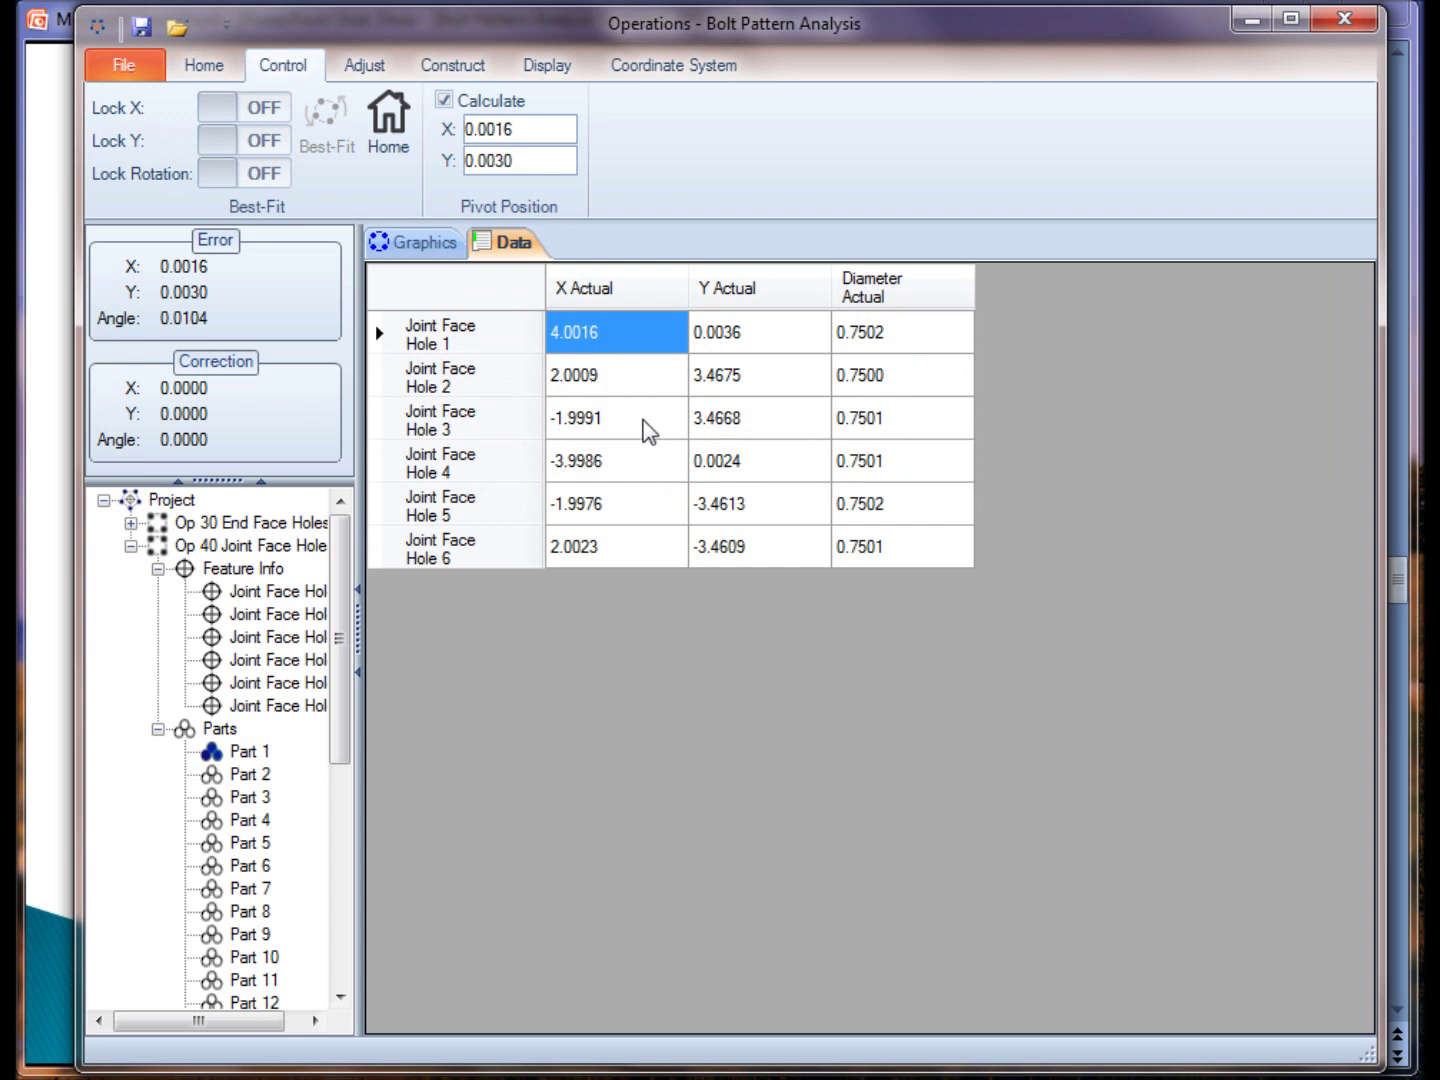
left_click(249, 775)
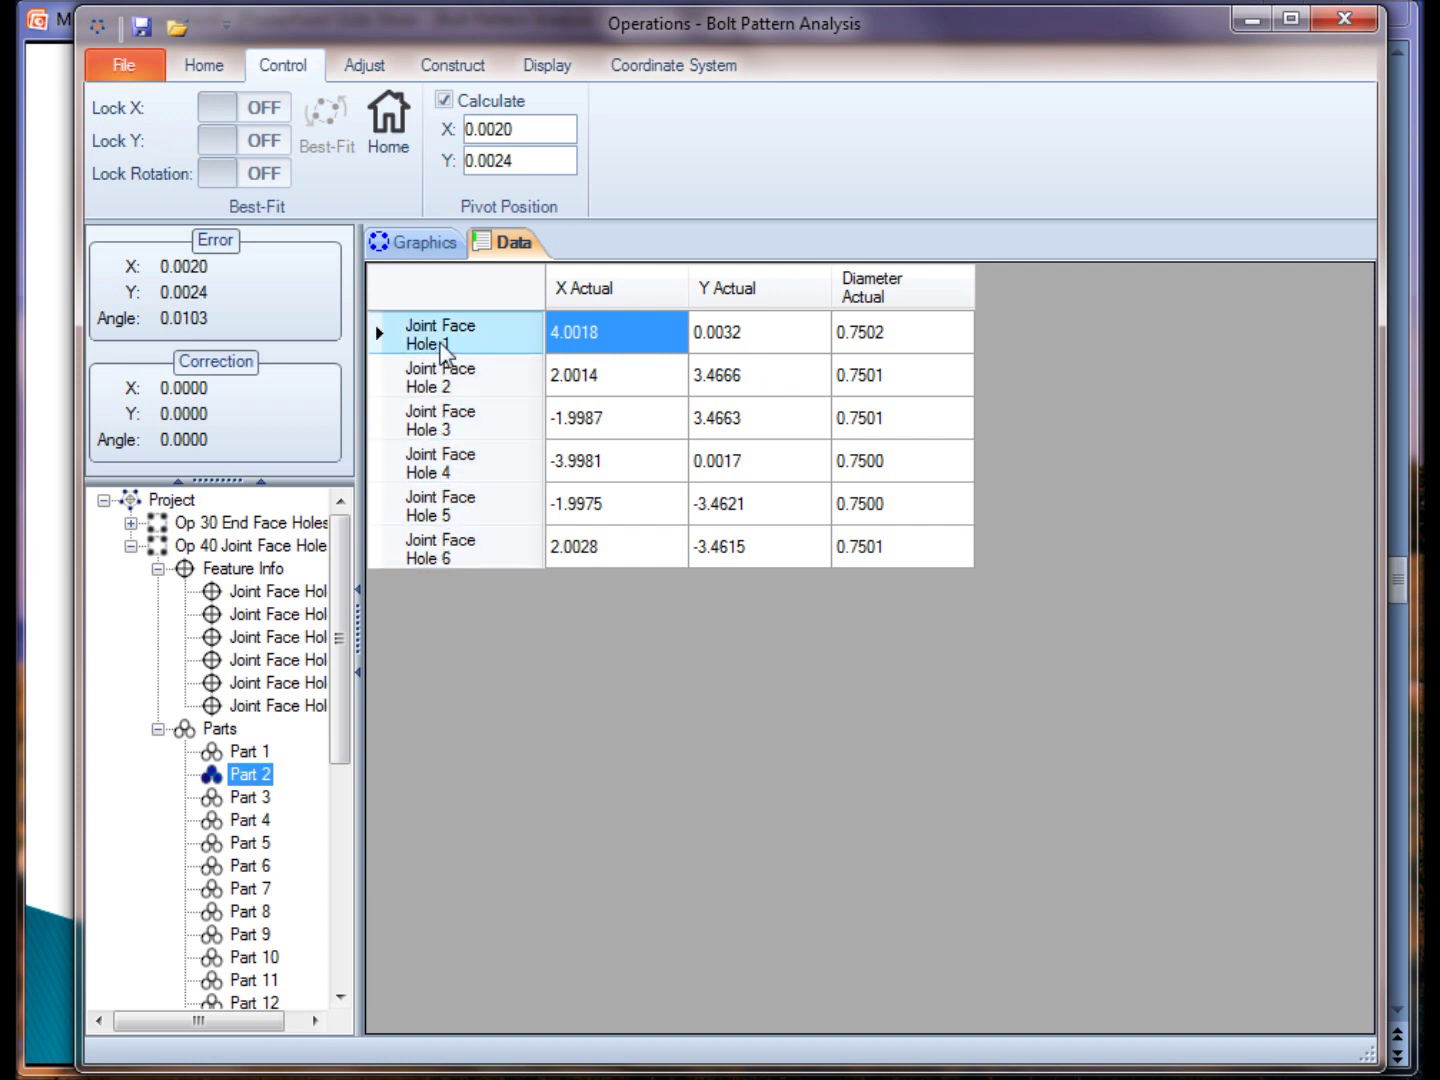
left_click(191, 731)
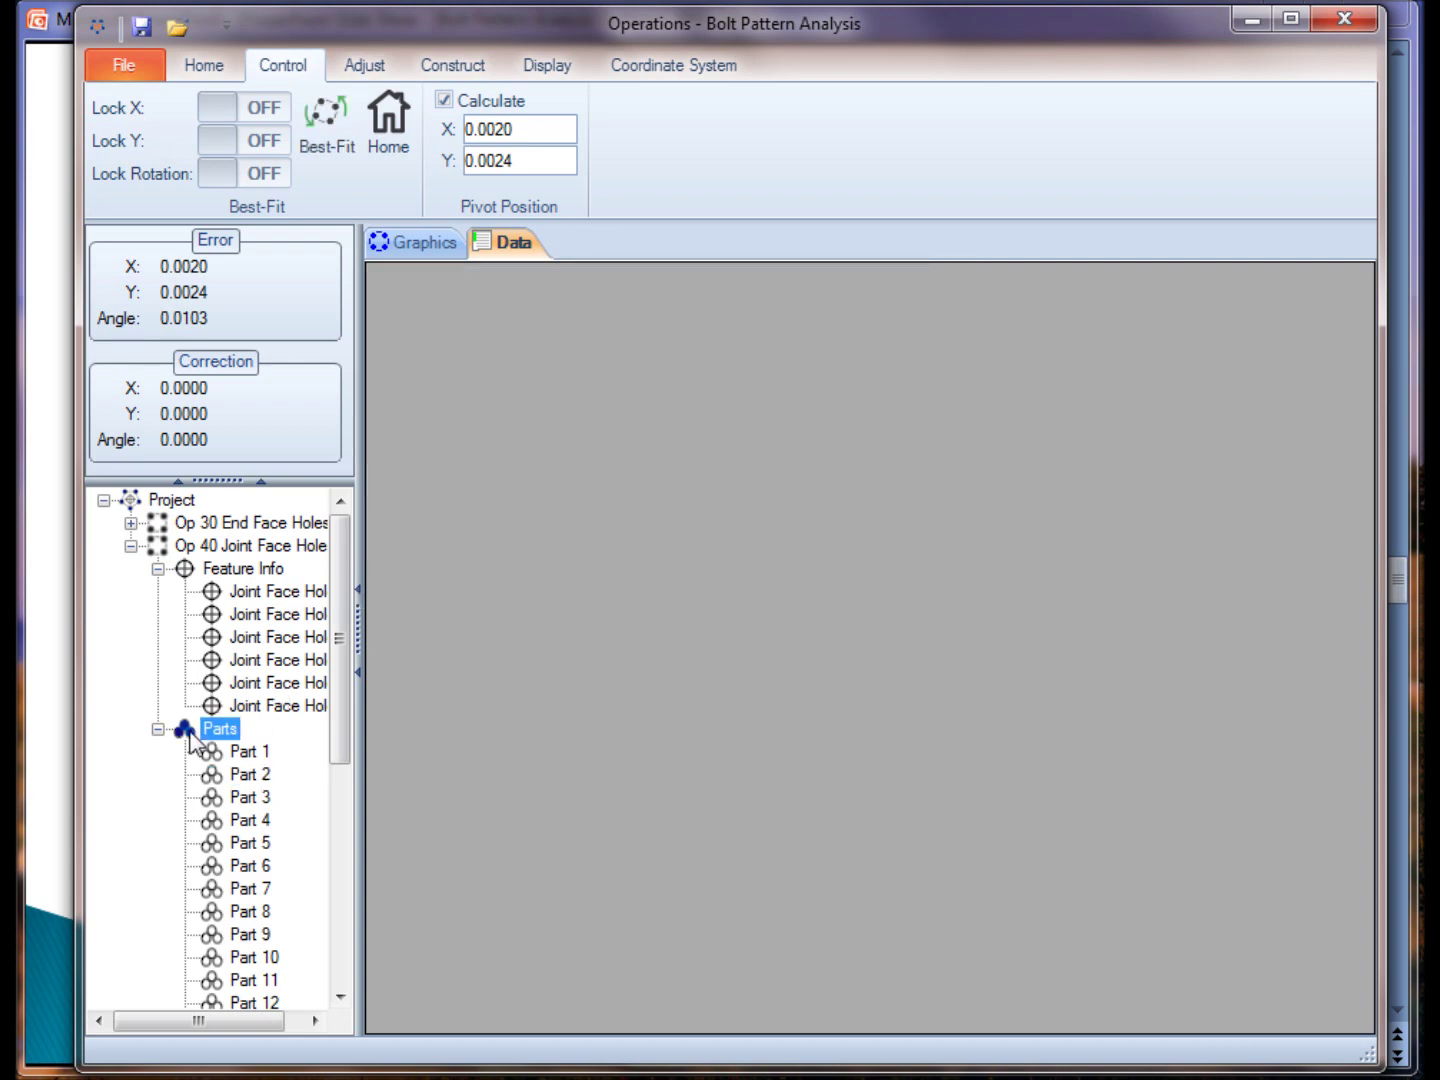
Collapse the Feature Info branch and show the pattern-level data of Op 40 Joint Face Holes.
left_click(157, 568)
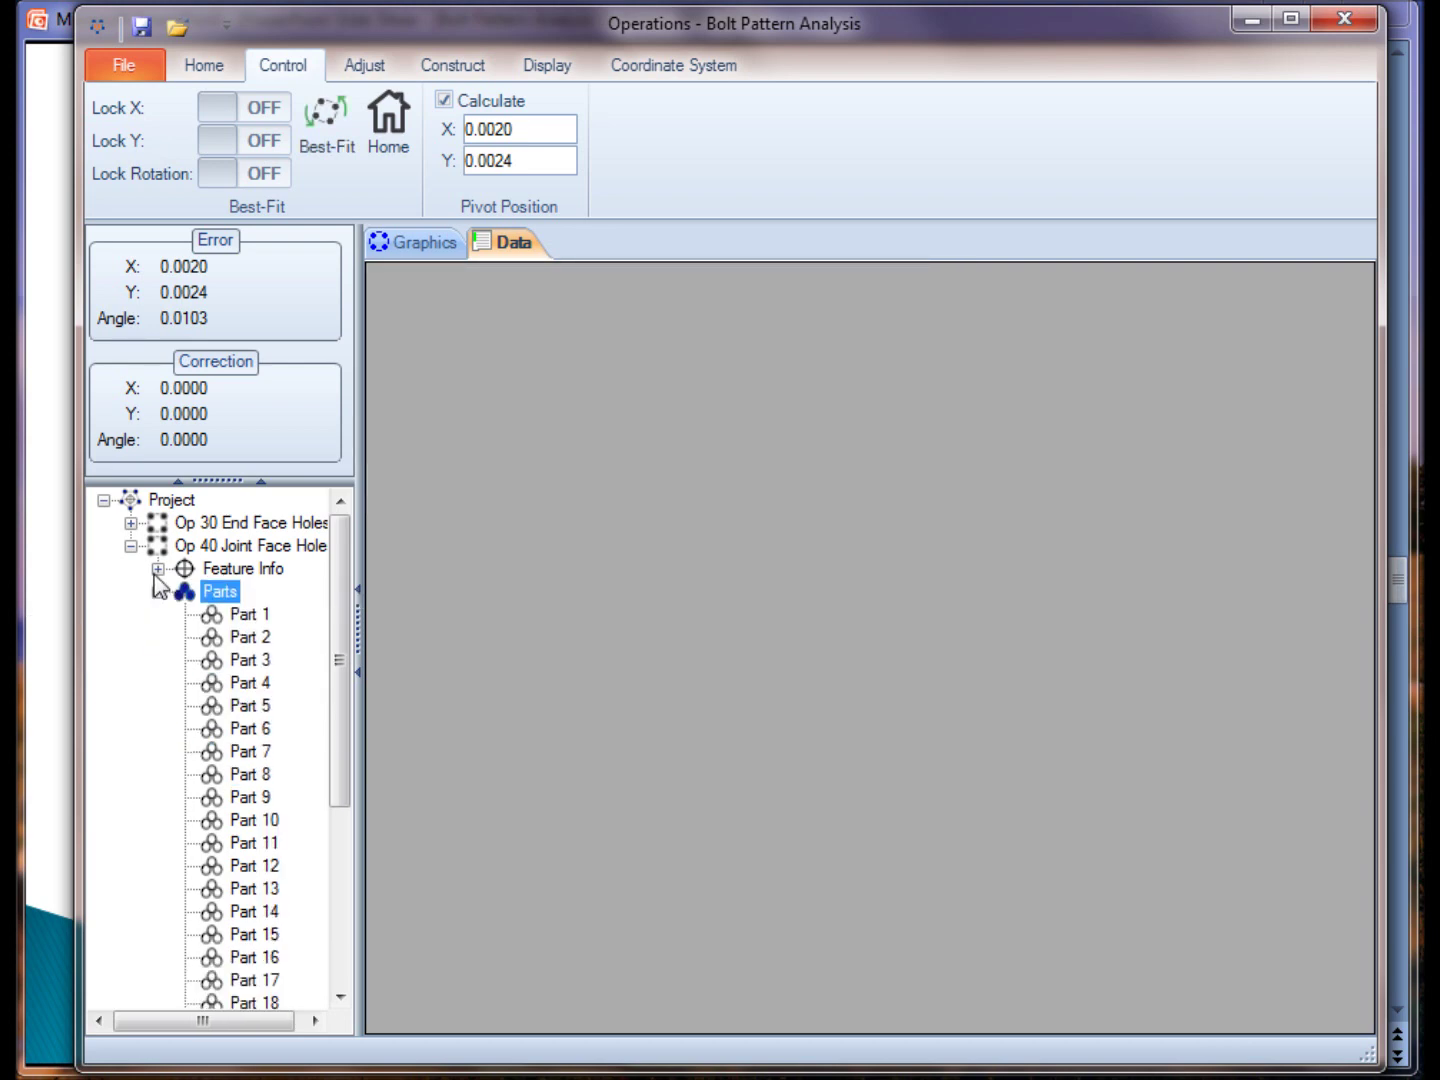
left_click(131, 546)
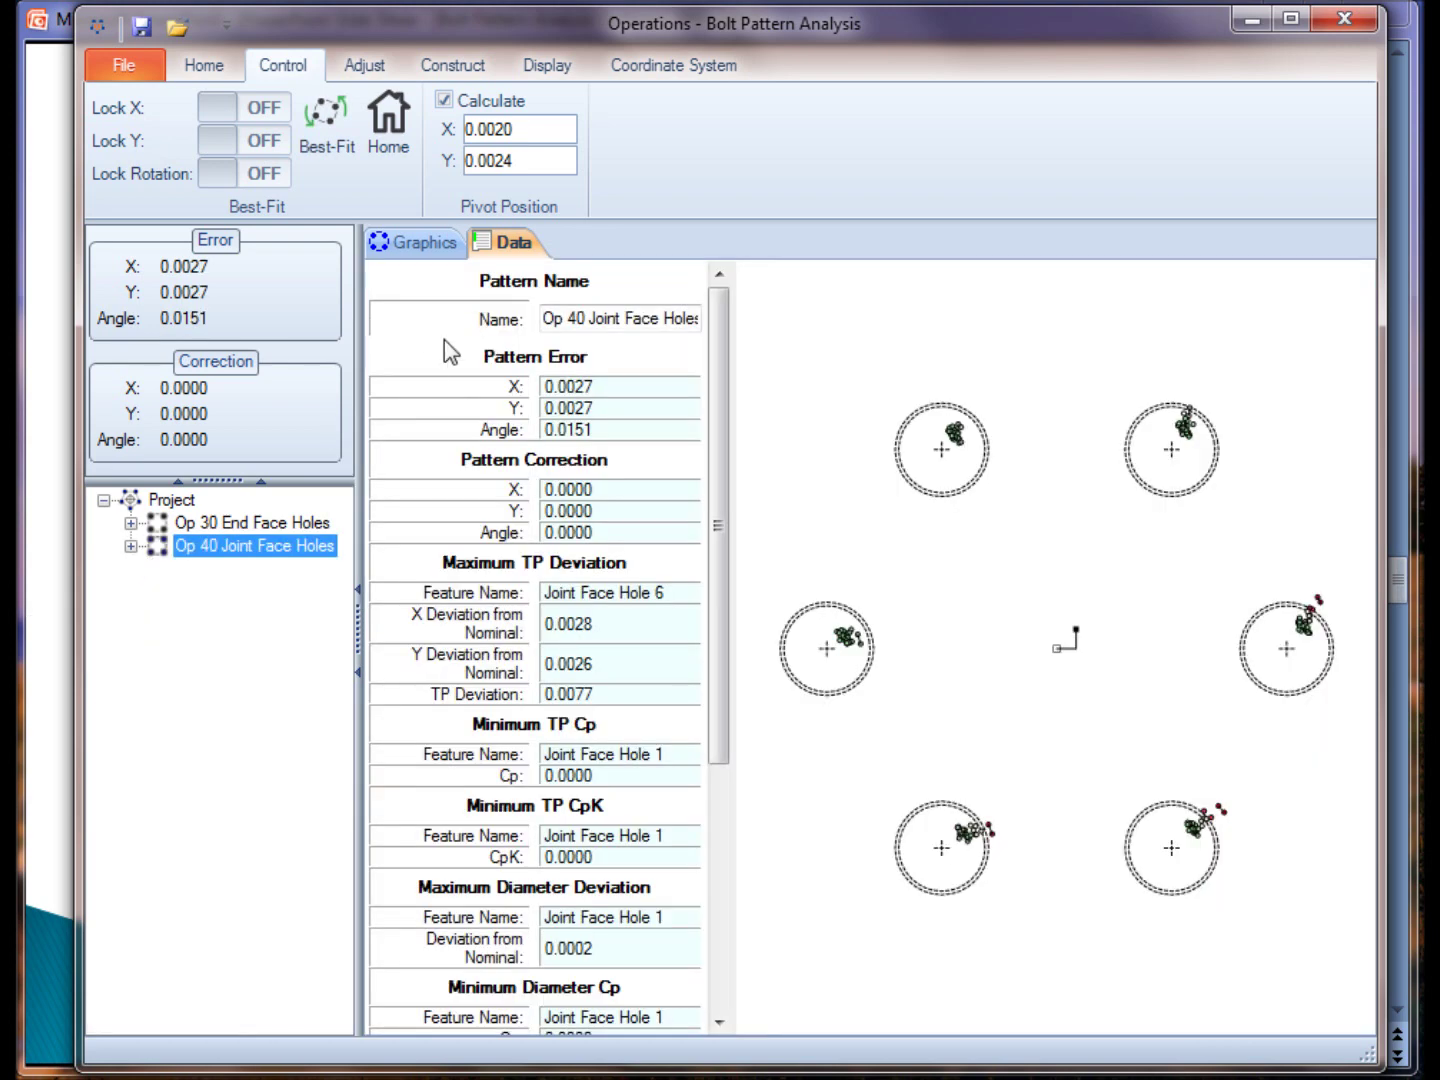
double_click(154, 546)
scroll(331, 590, "up", 1)
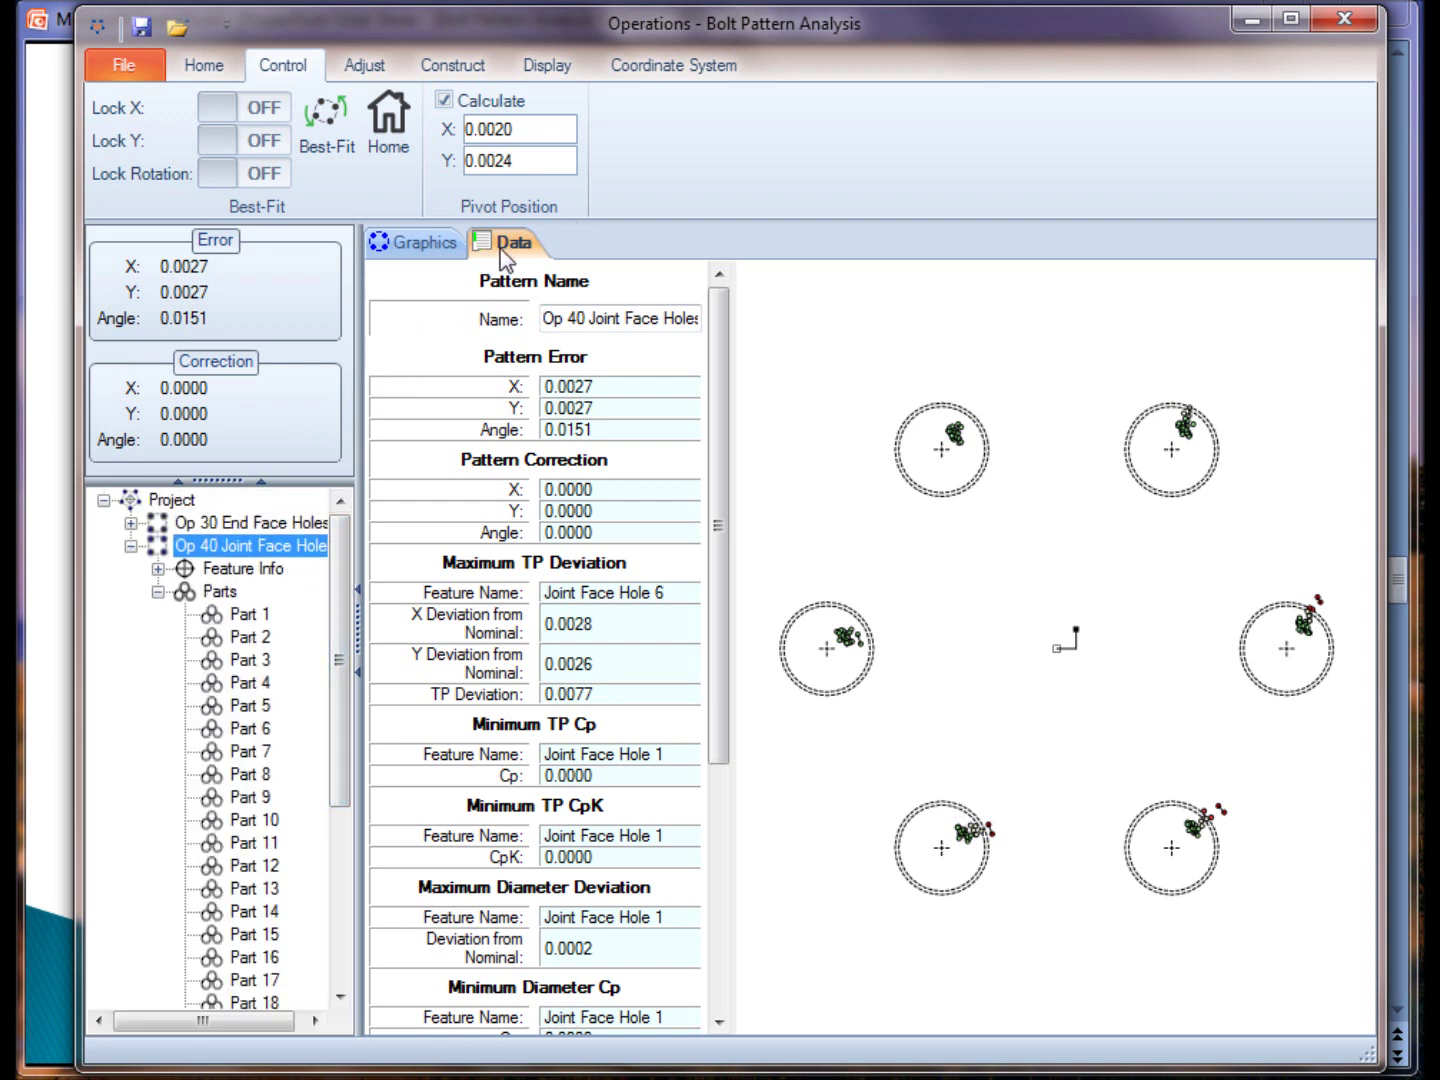
Show the Feature Info data table of Op 40 and narrow its row header to read the nominals and tolerances.
left_click(246, 571)
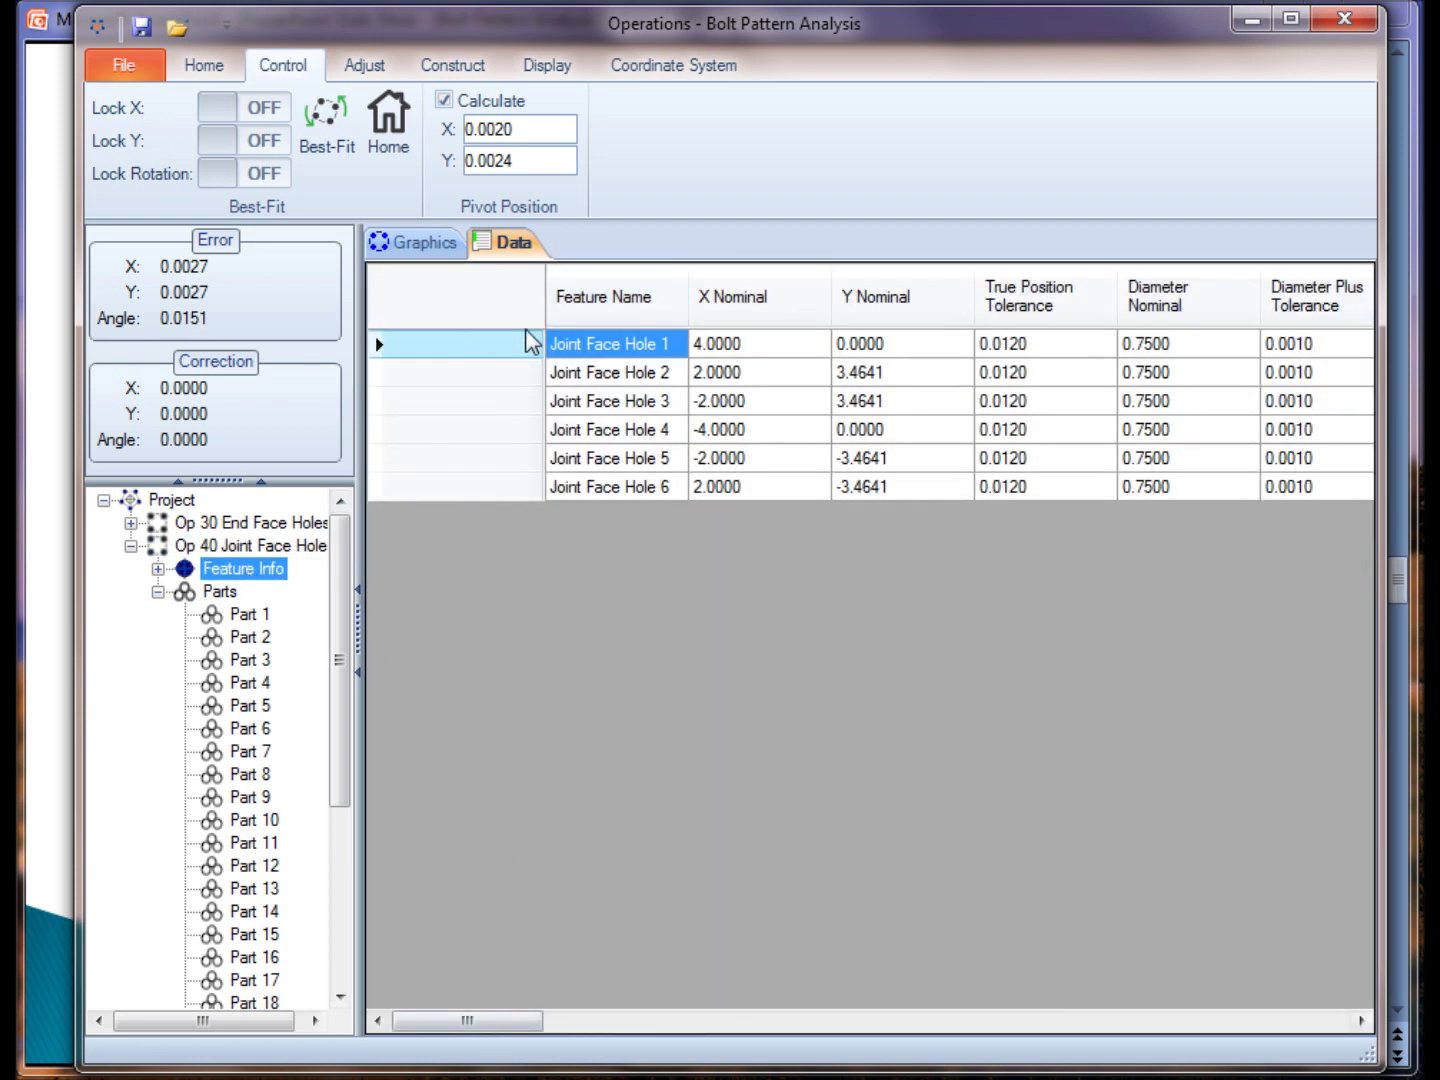
left_click_drag(546, 301, 490, 300)
left_click_drag(499, 1020, 473, 983)
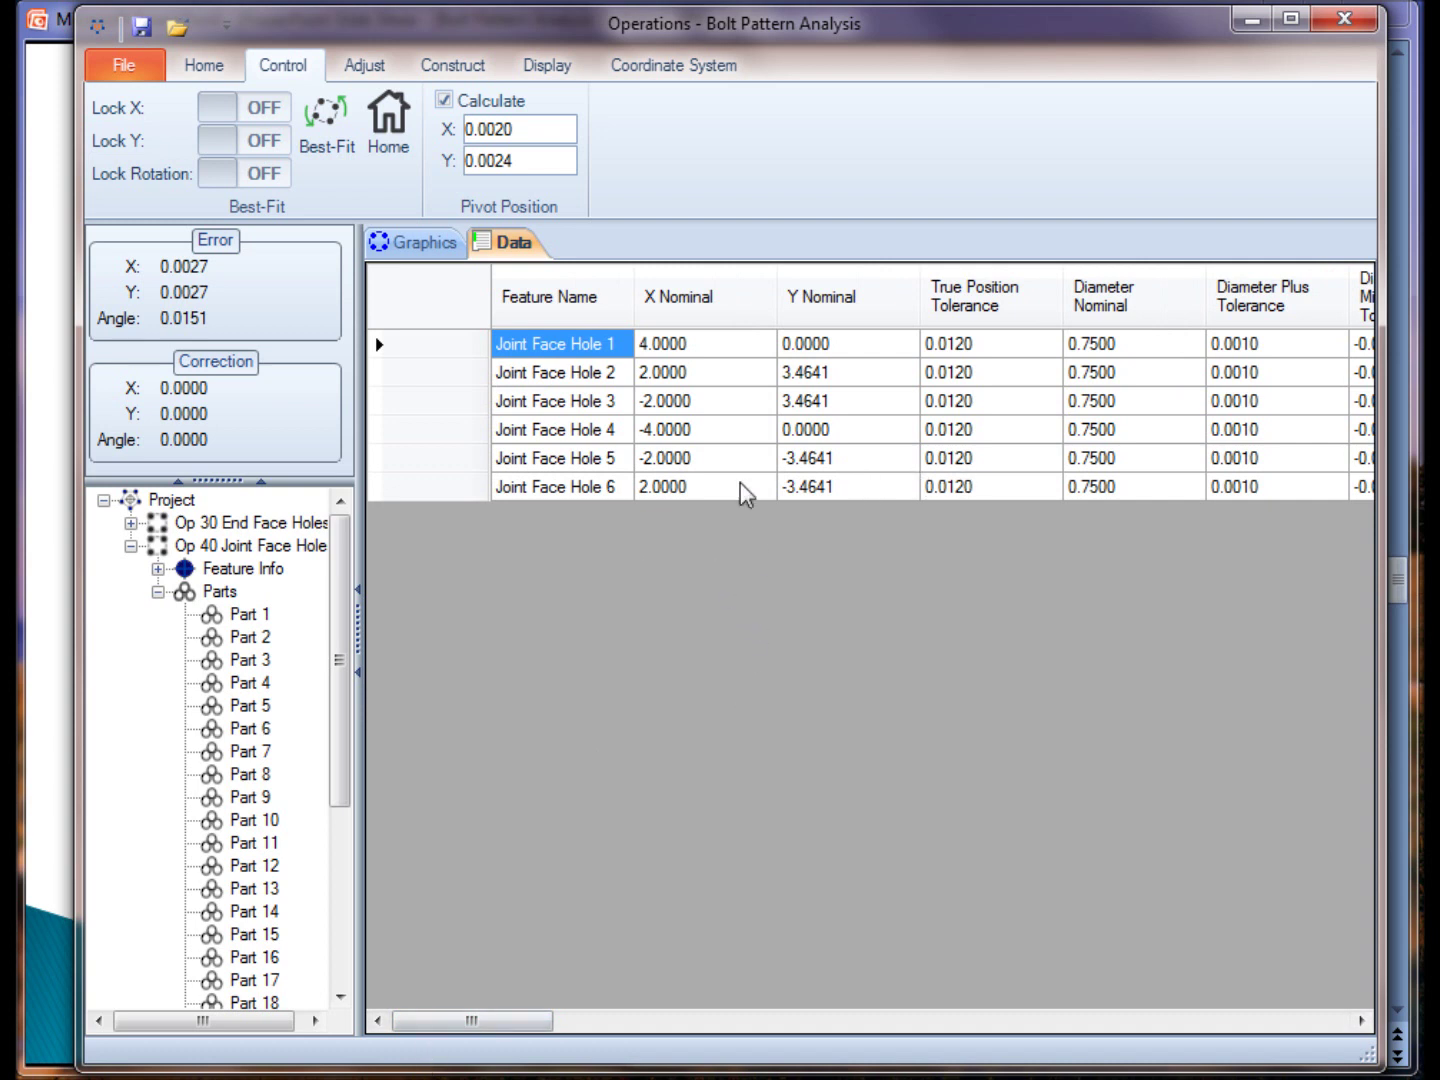
left_click(428, 244)
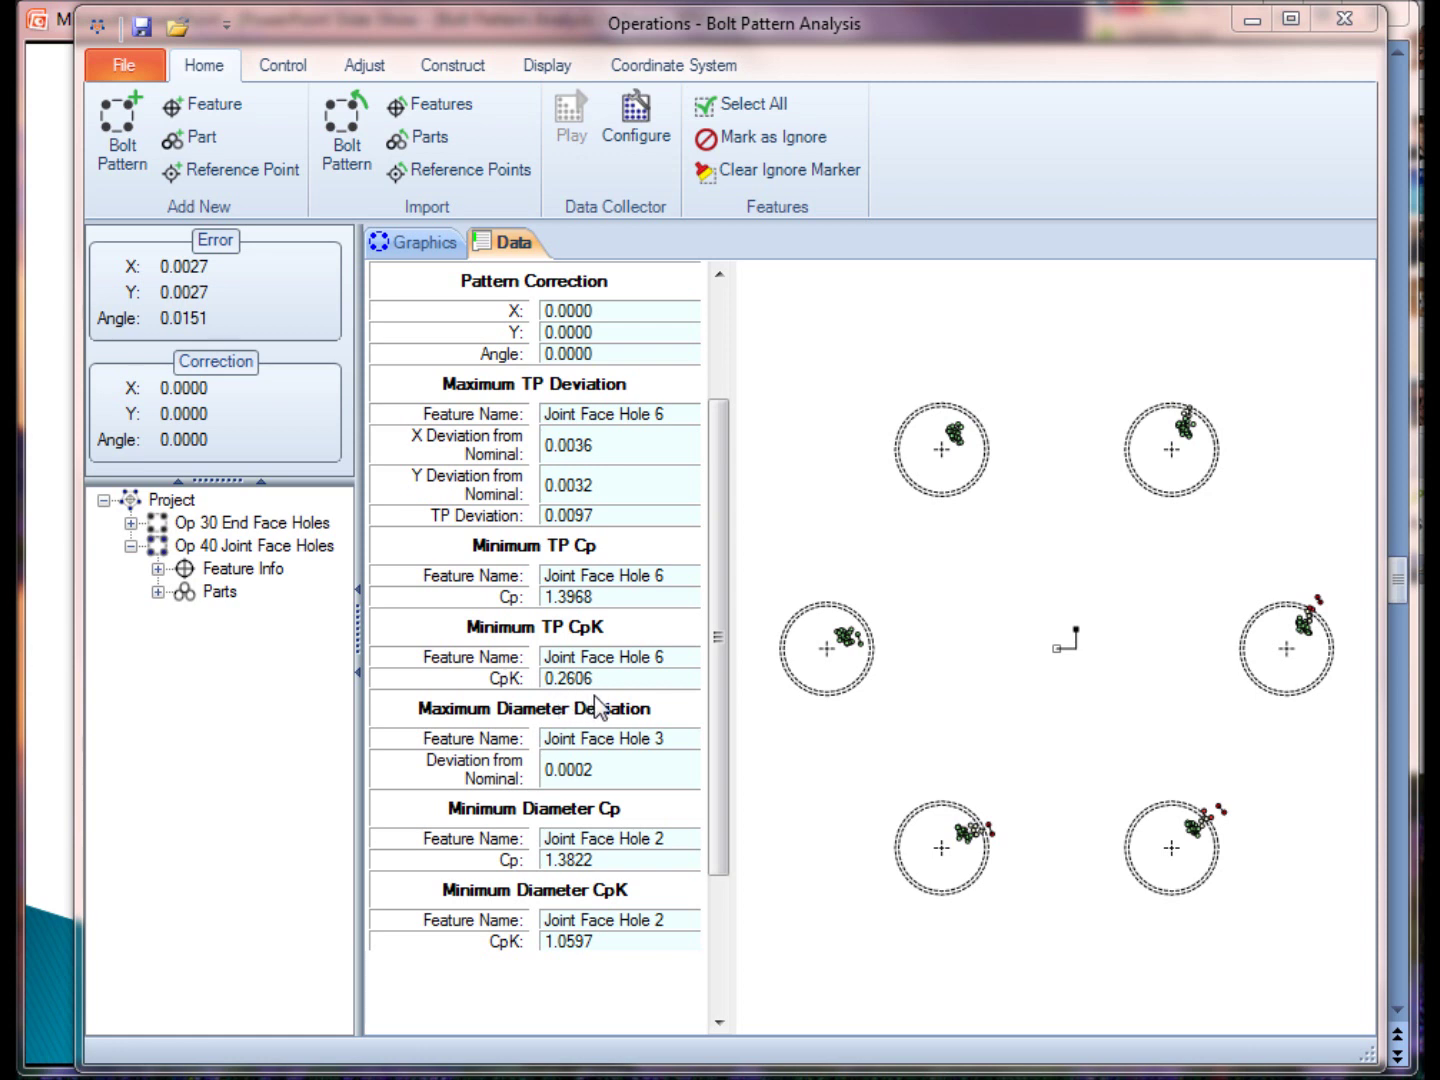
Best-fit the Op 40 pattern repeatedly with X, Y and rotation unlocked, returning it to its home position each time.
left_click(277, 68)
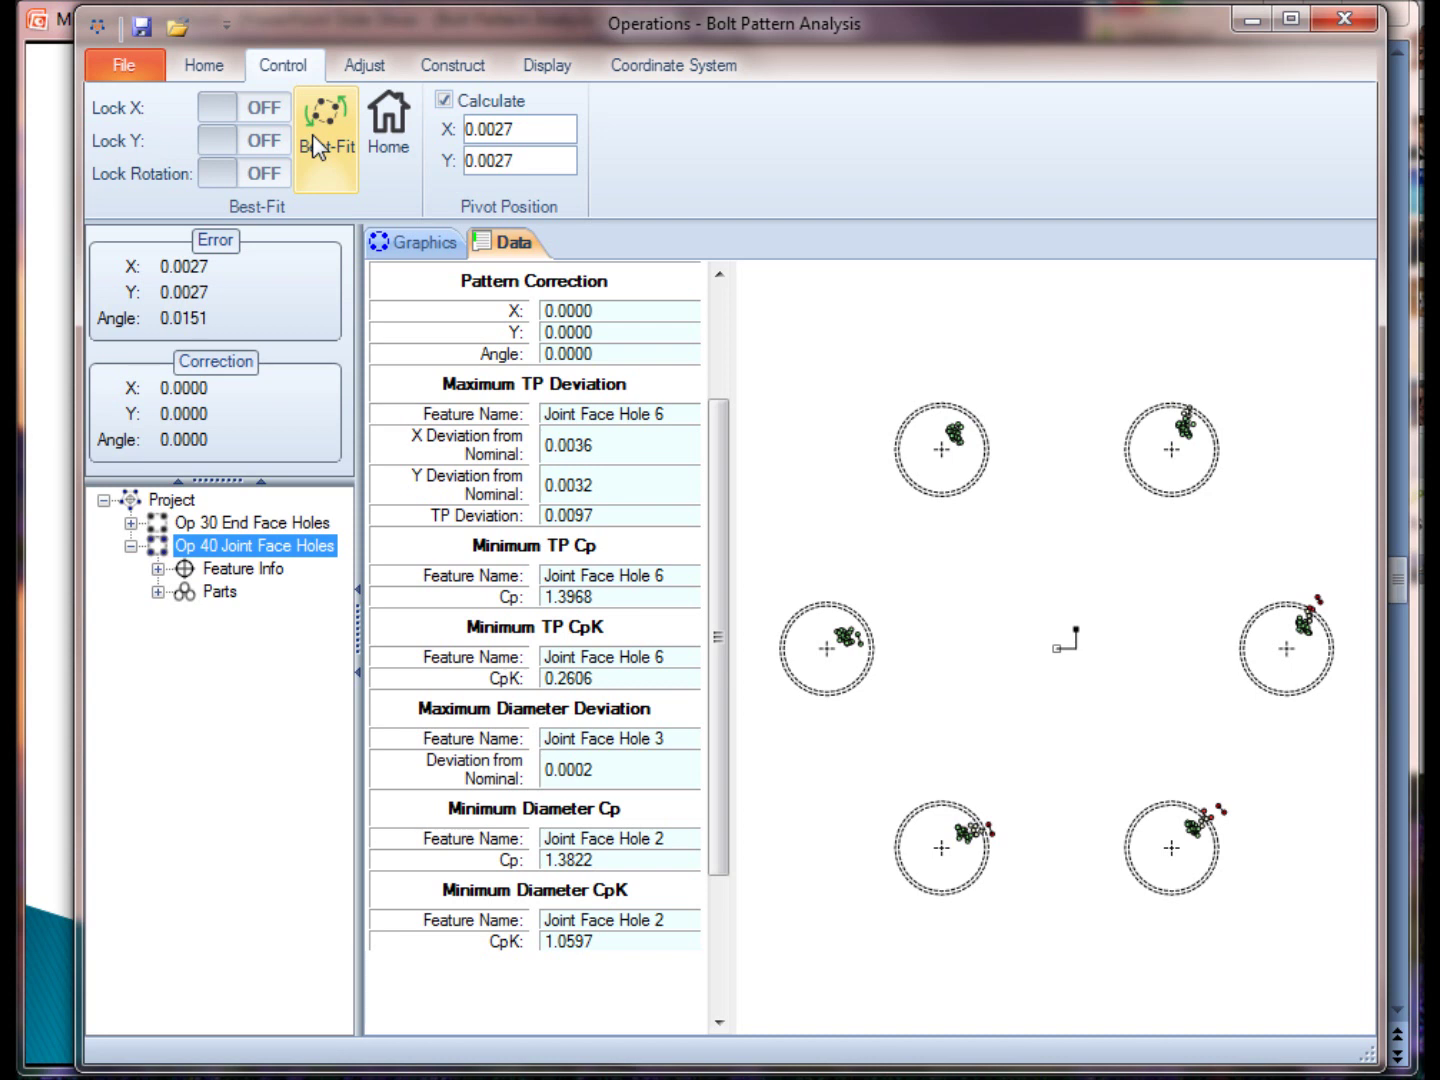
left_click(330, 155)
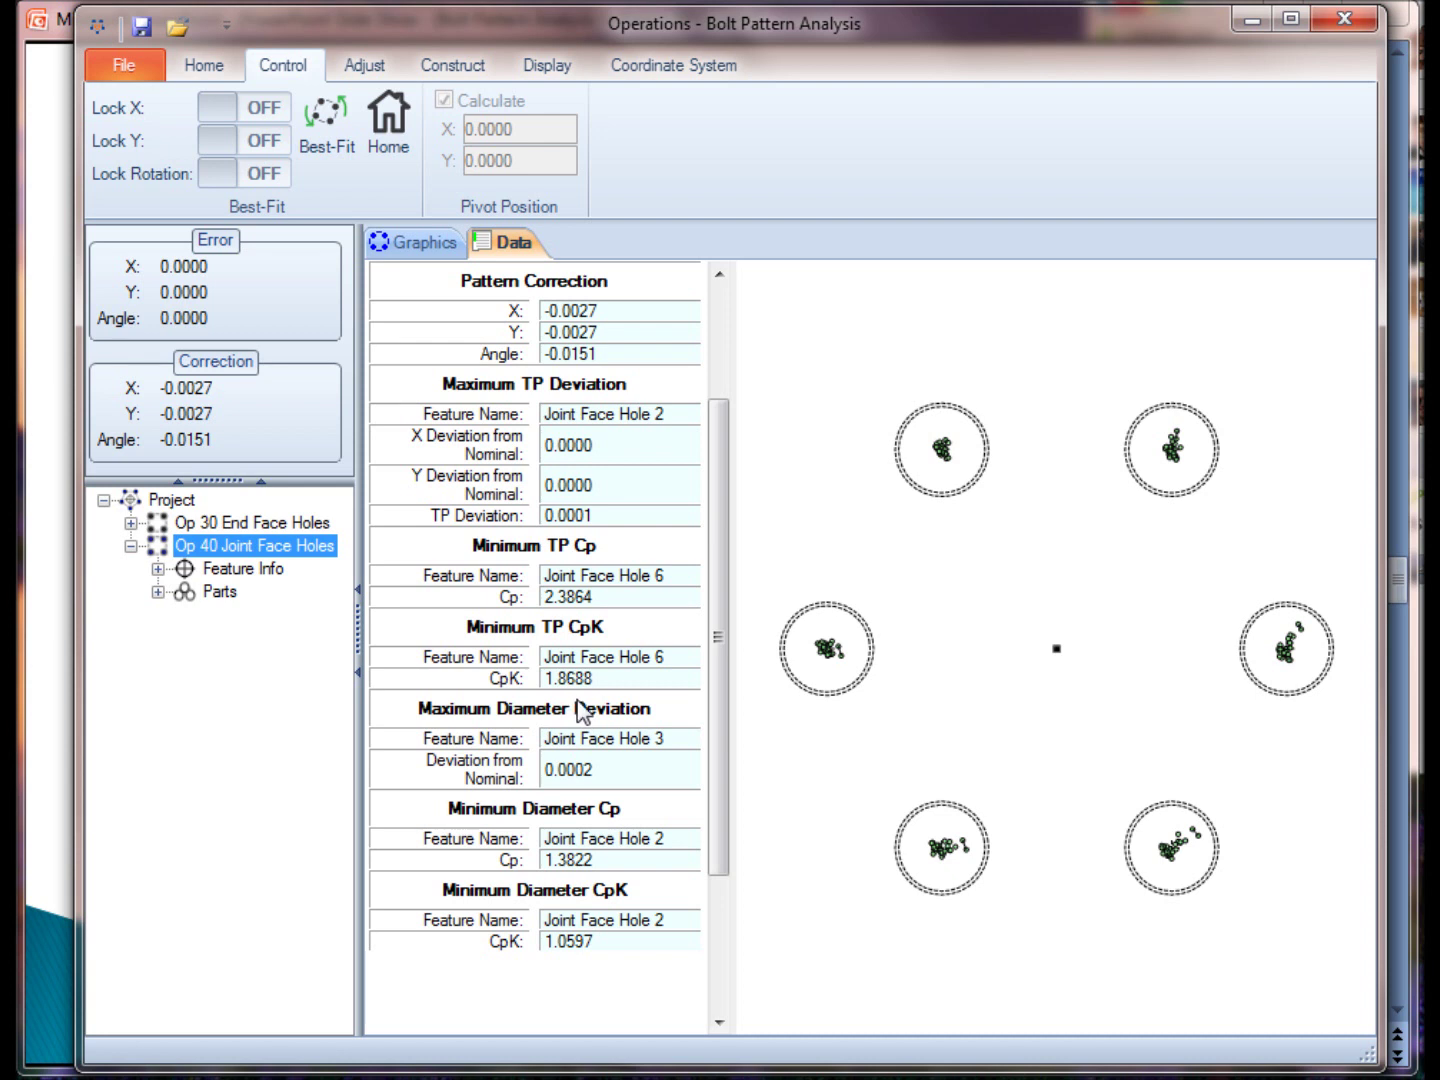
left_click(388, 140)
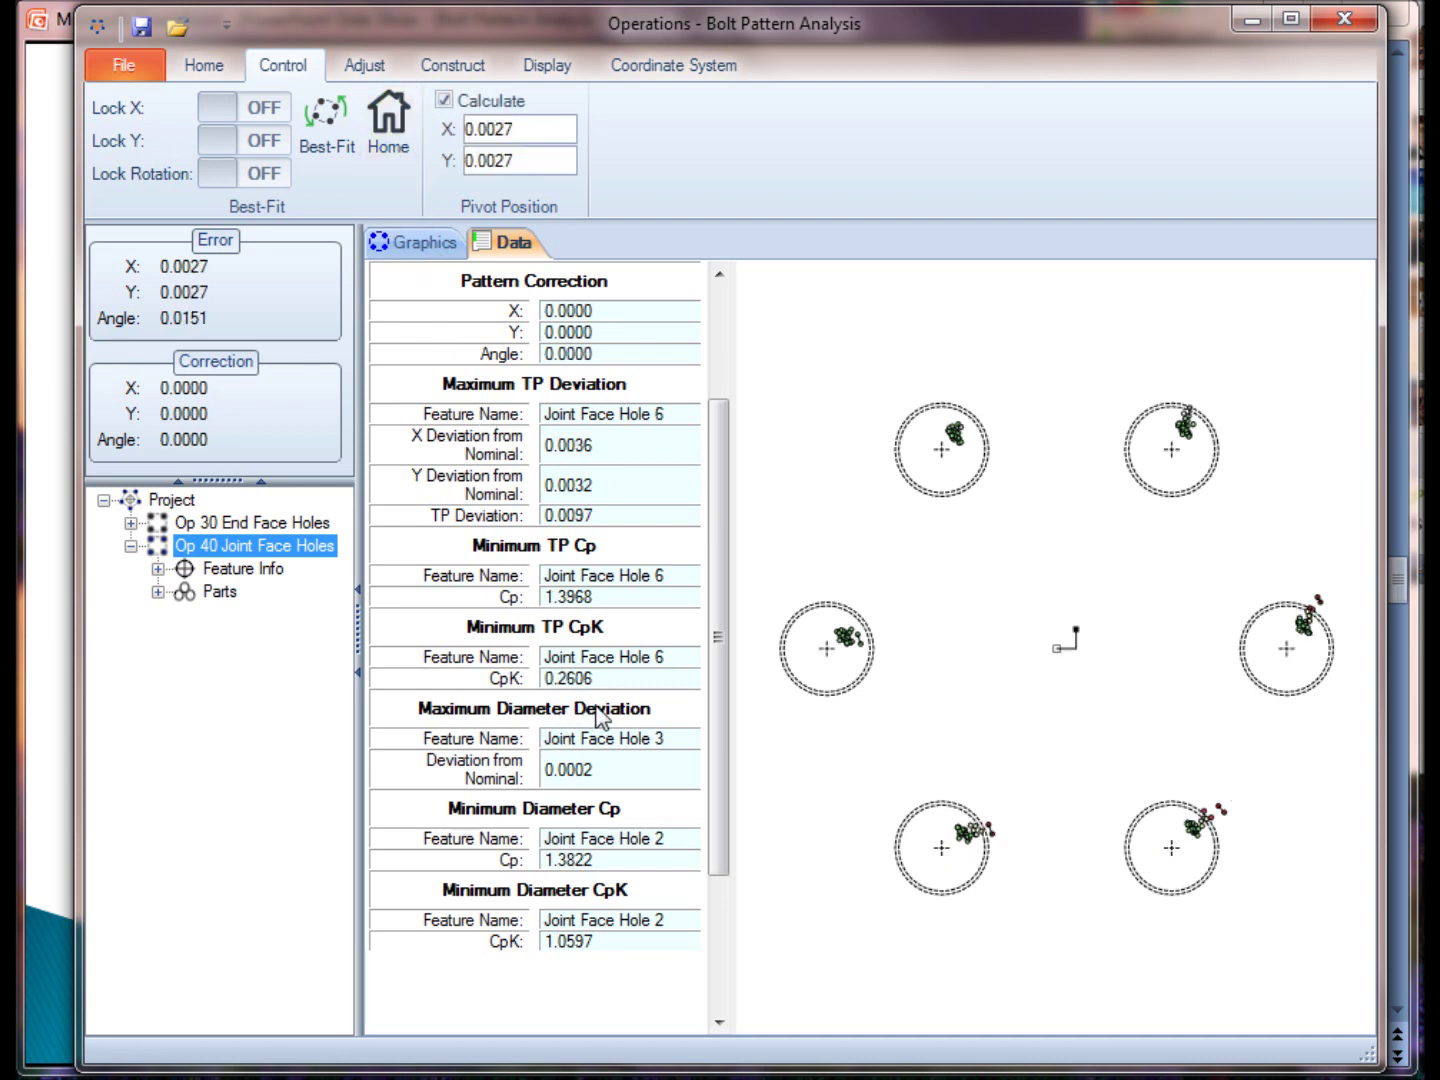
left_click(314, 156)
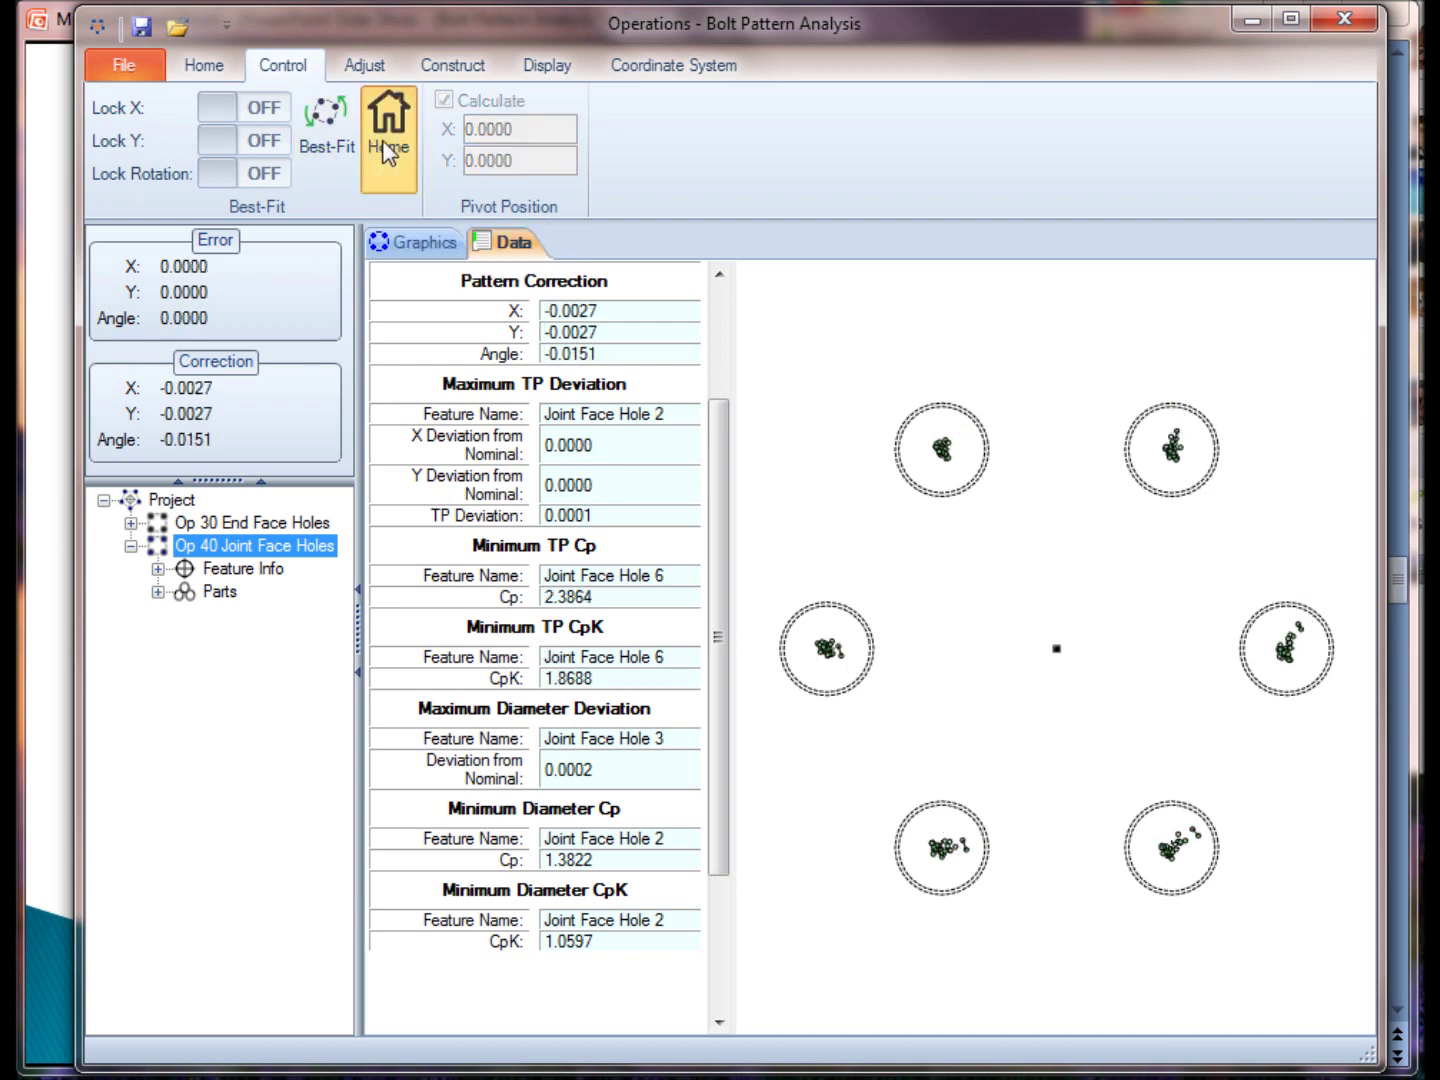
left_click(389, 150)
left_click(321, 151)
left_click(381, 141)
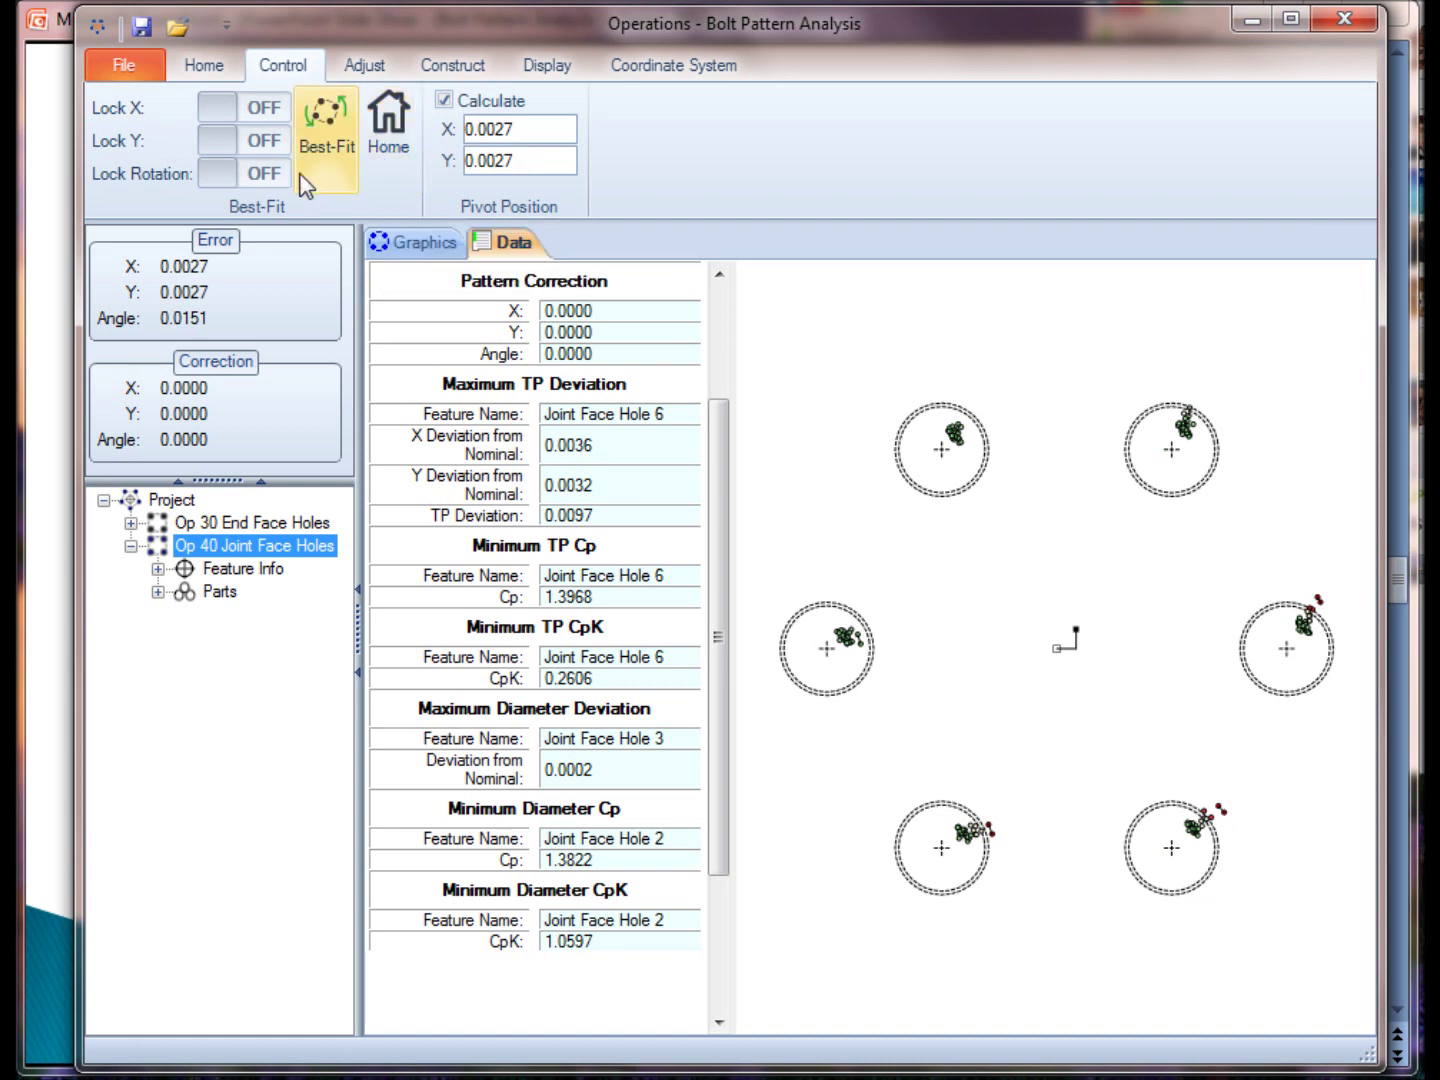
Try best-fitting the Op 40 pattern with rotation locked, return it to home, and unlock rotation.
left_click(239, 181)
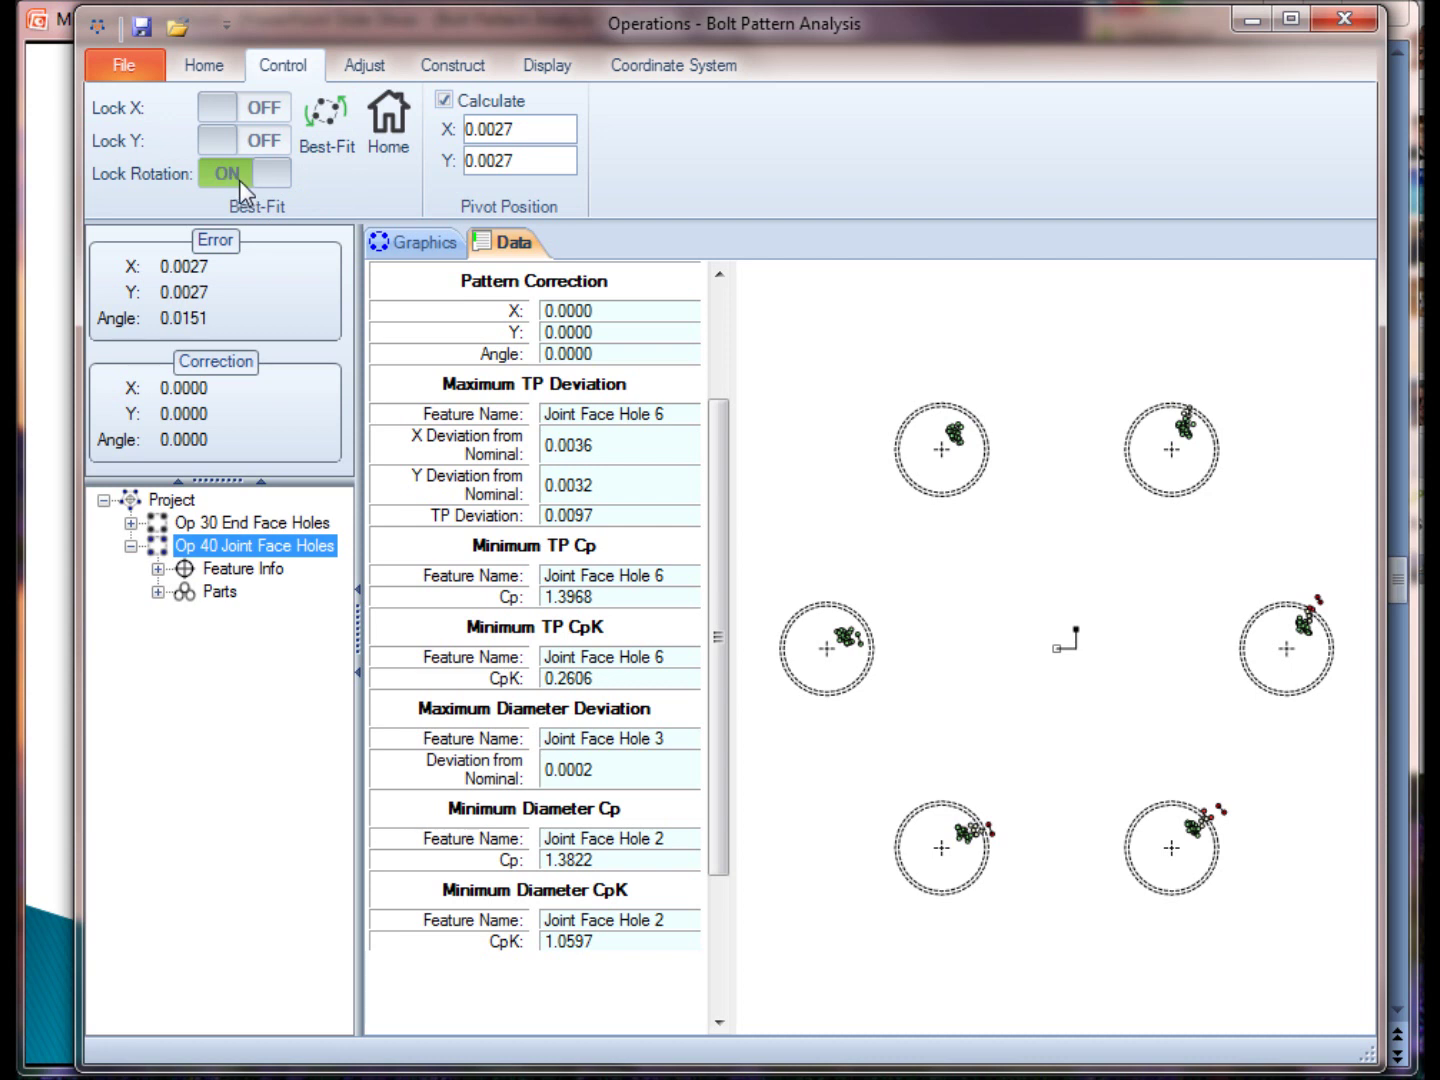
left_click(320, 138)
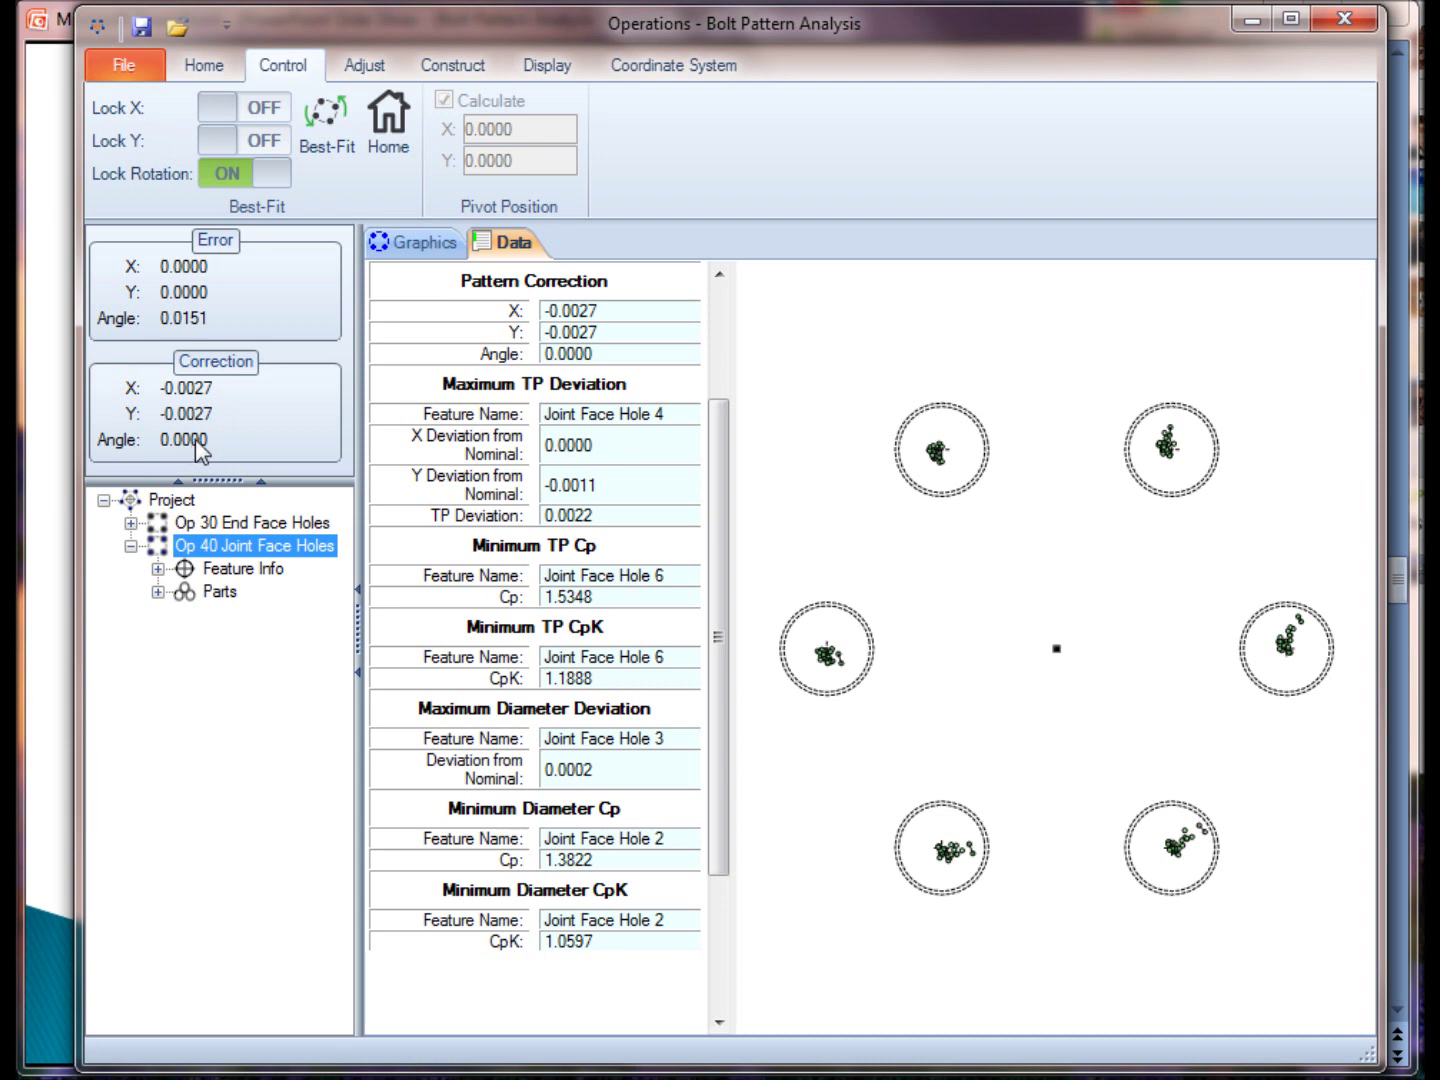
left_click(409, 143)
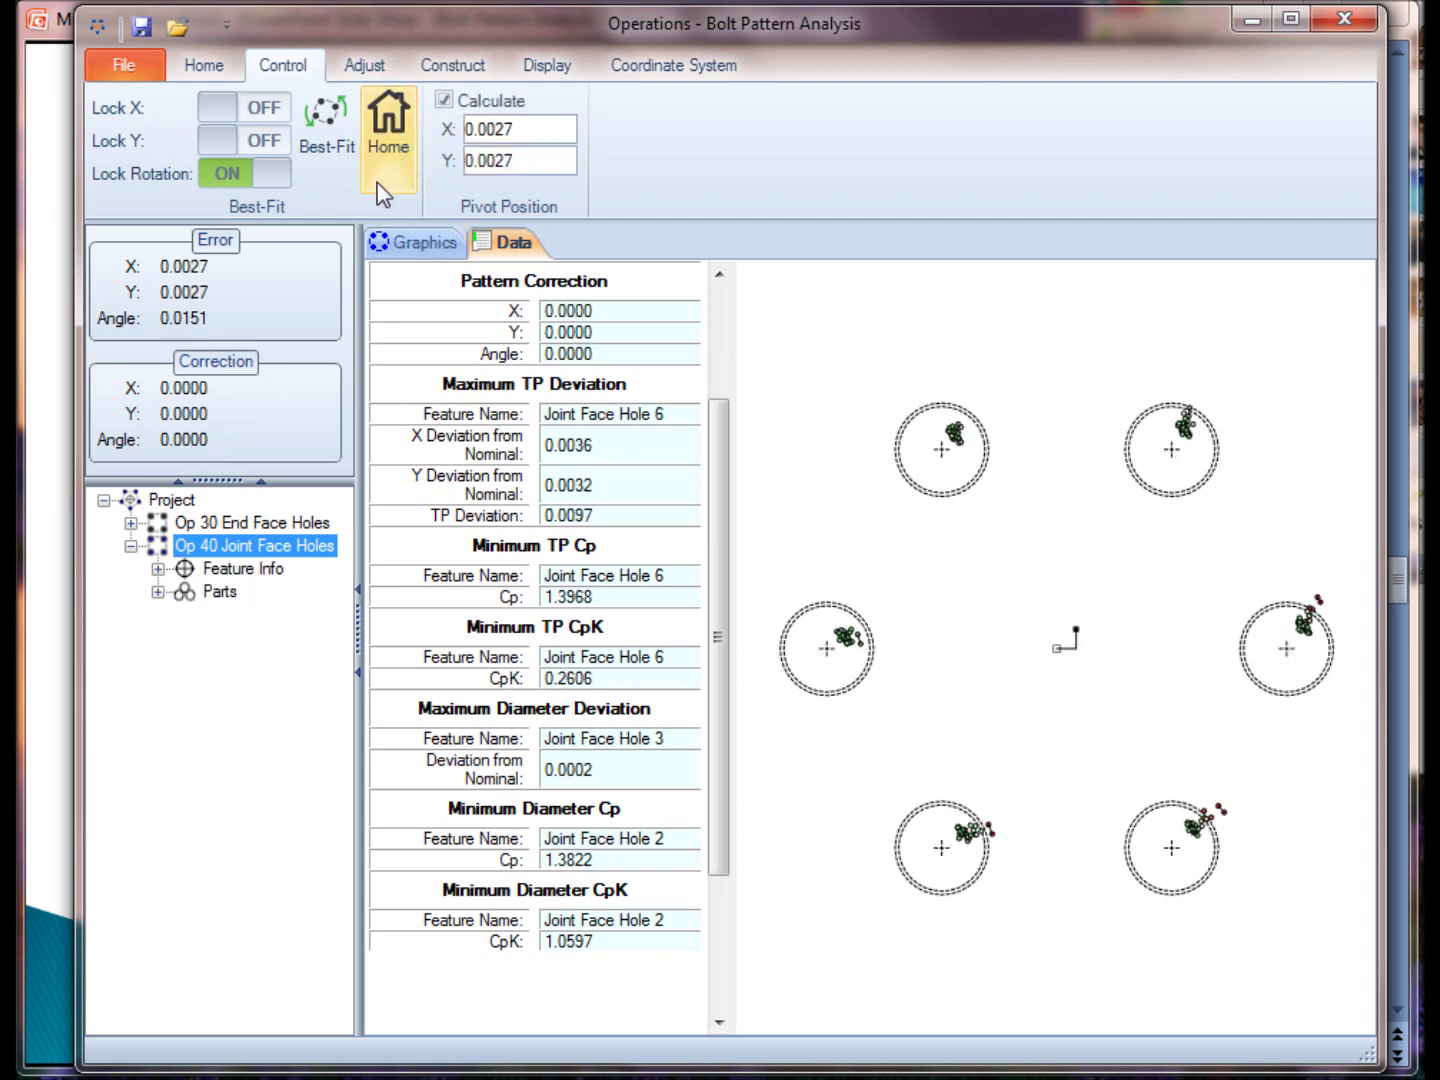
left_click(336, 160)
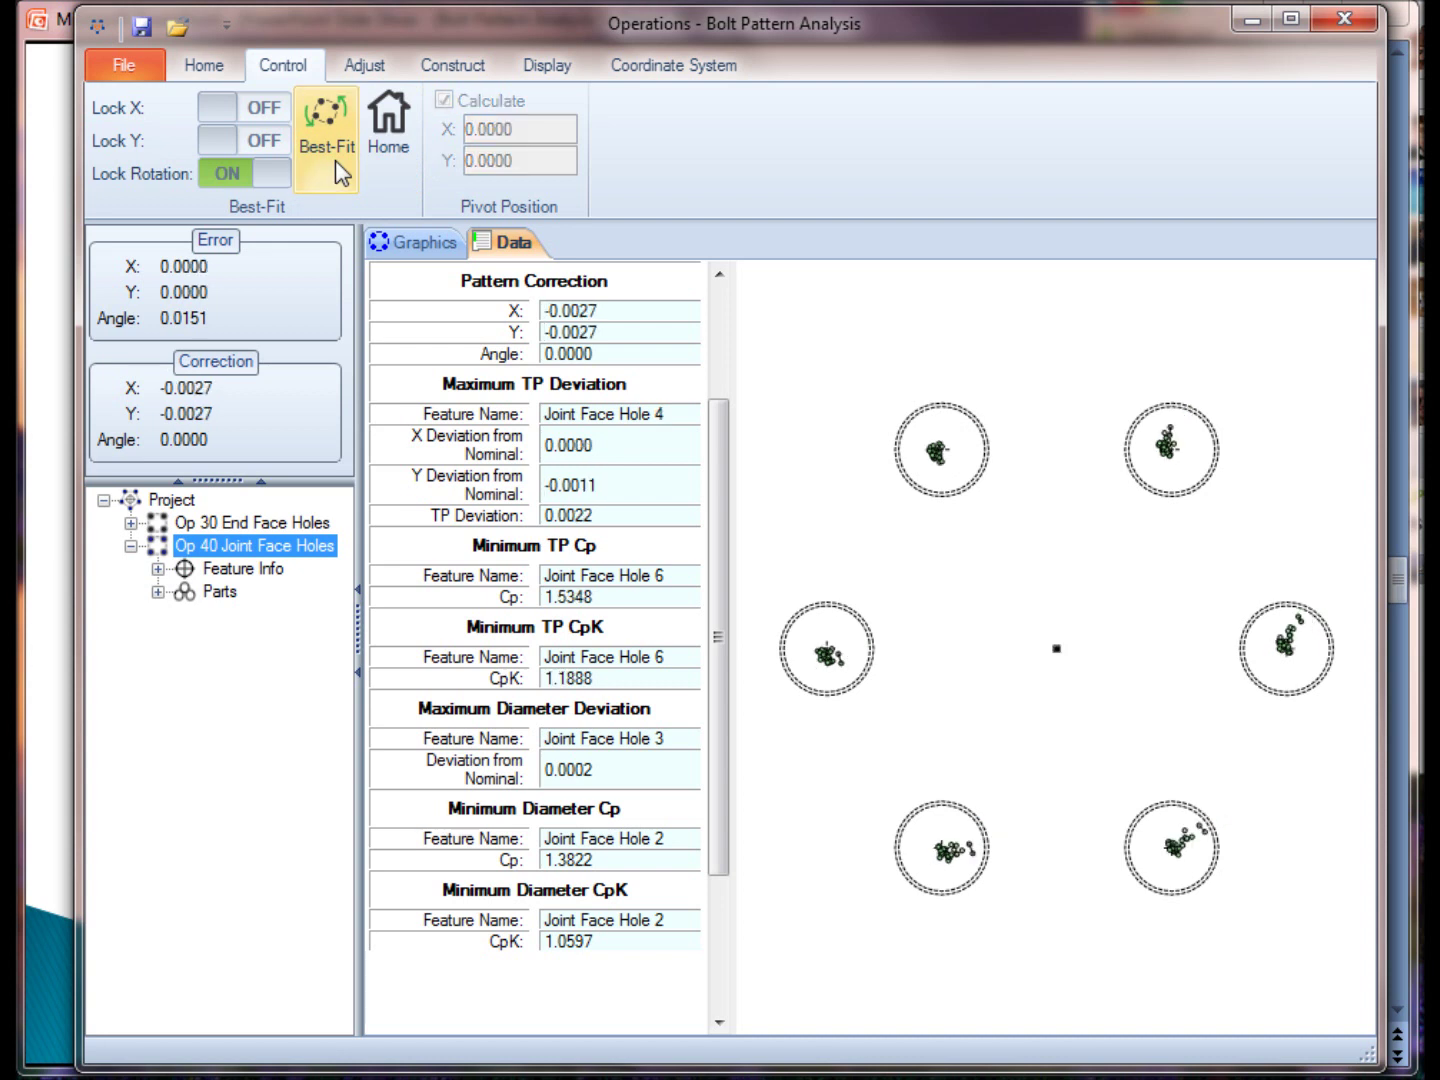
left_click(385, 143)
left_click(267, 177)
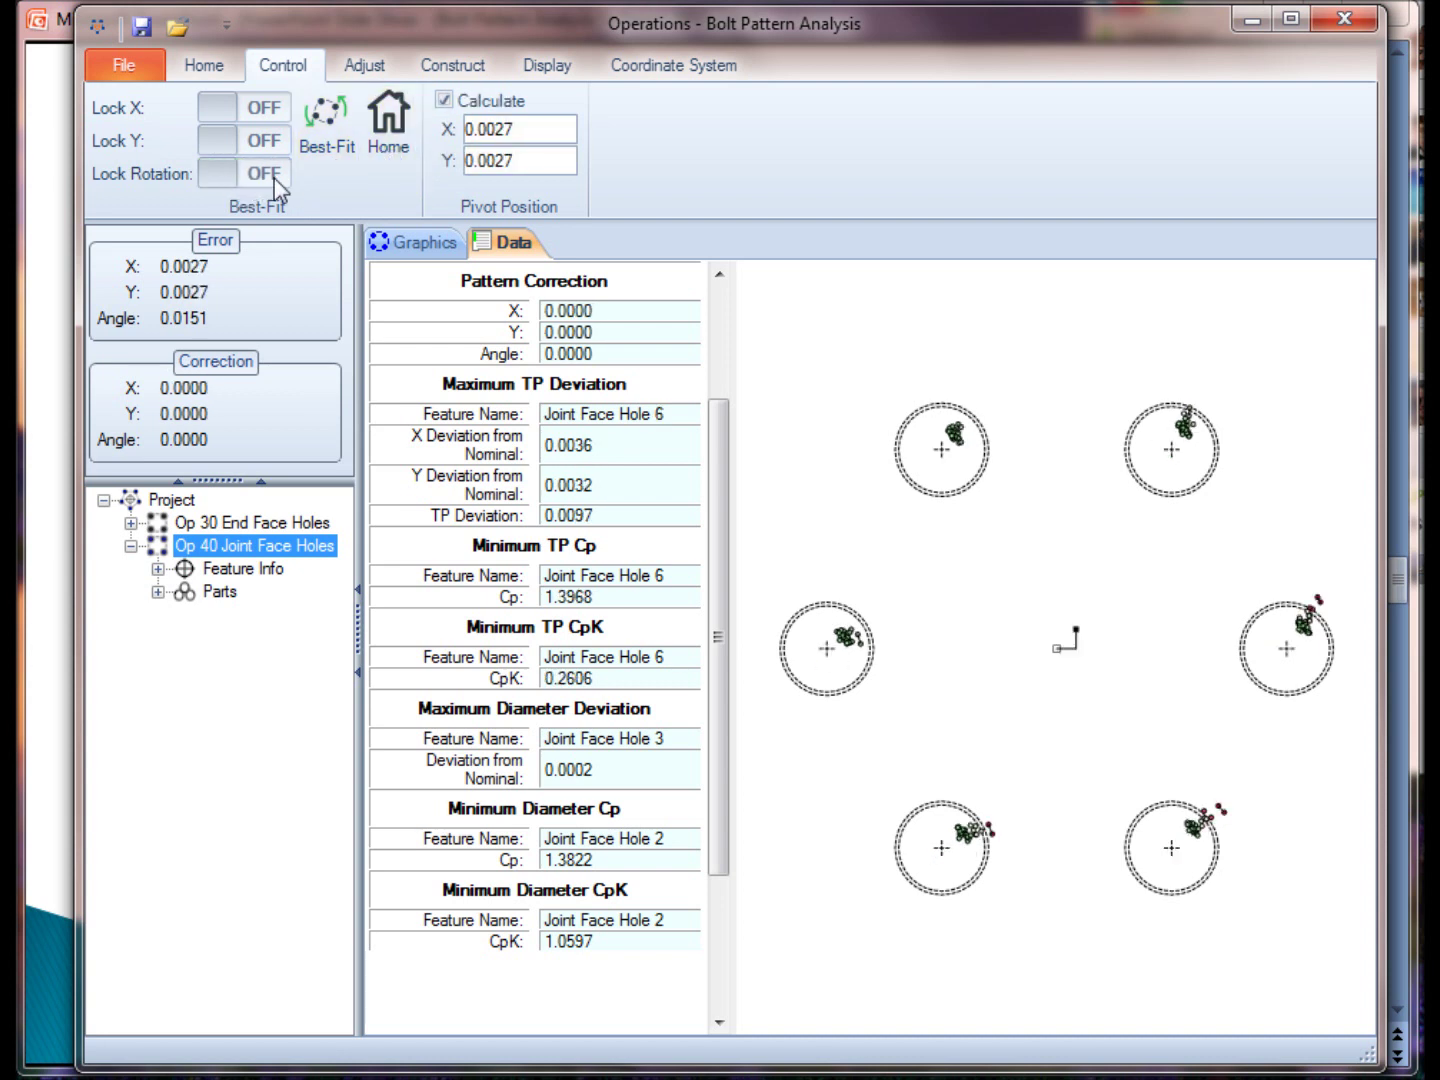
Lock X and Y and best-fit the Op 40 pattern by rotation only, comparing it with the home position.
left_click(260, 139)
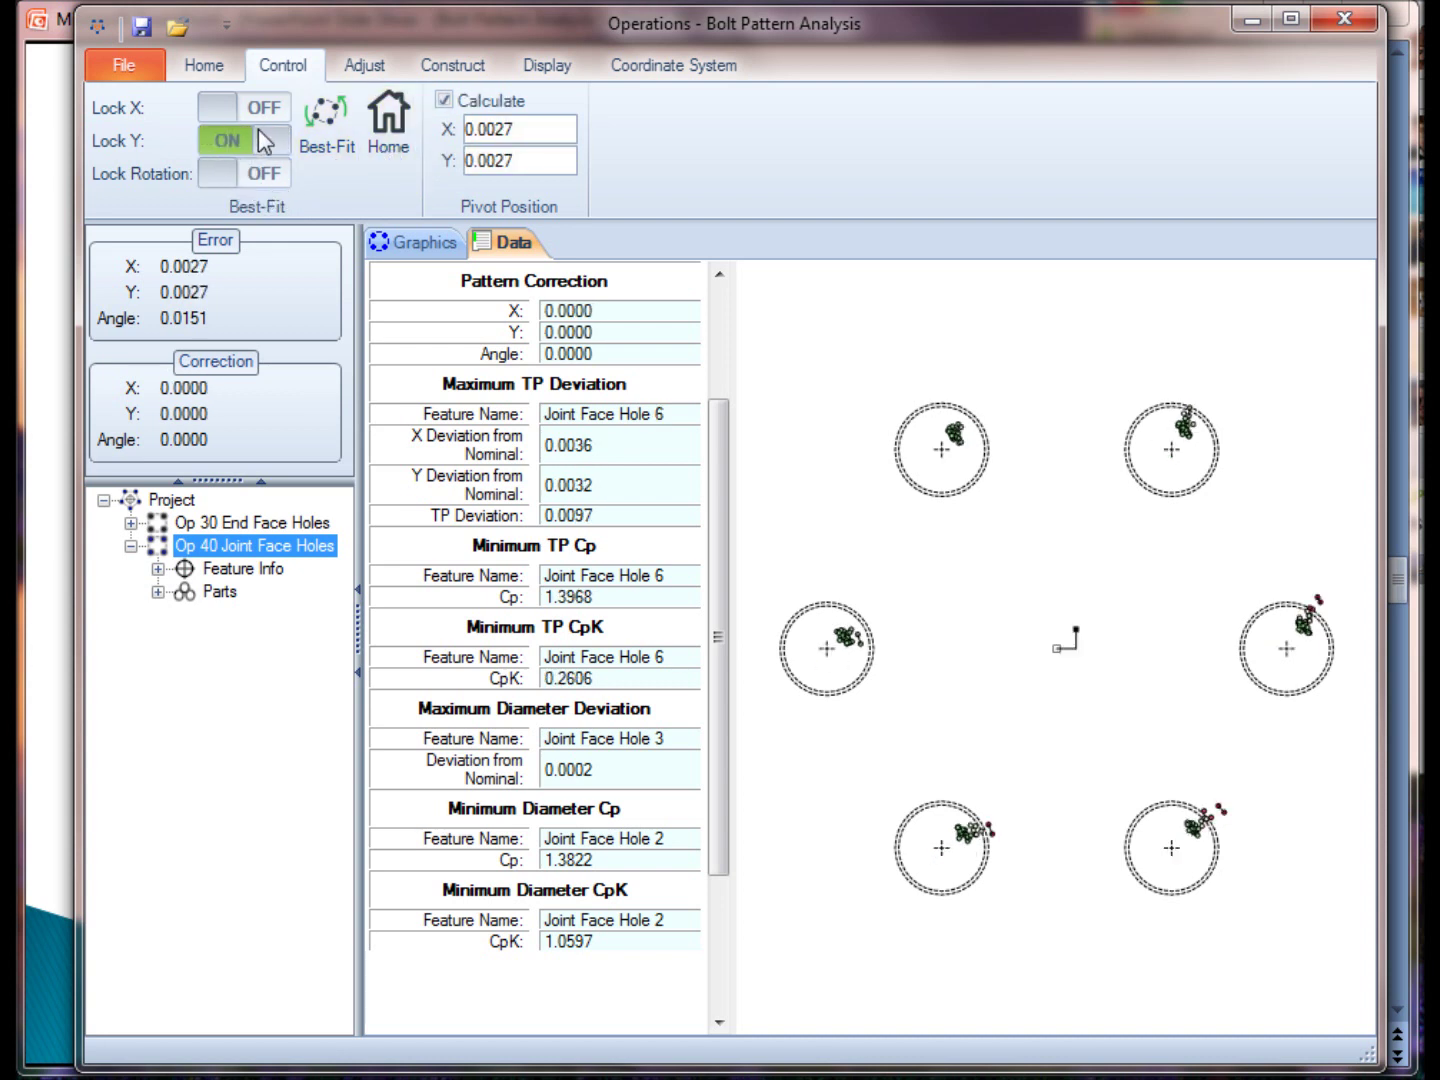
left_click(264, 110)
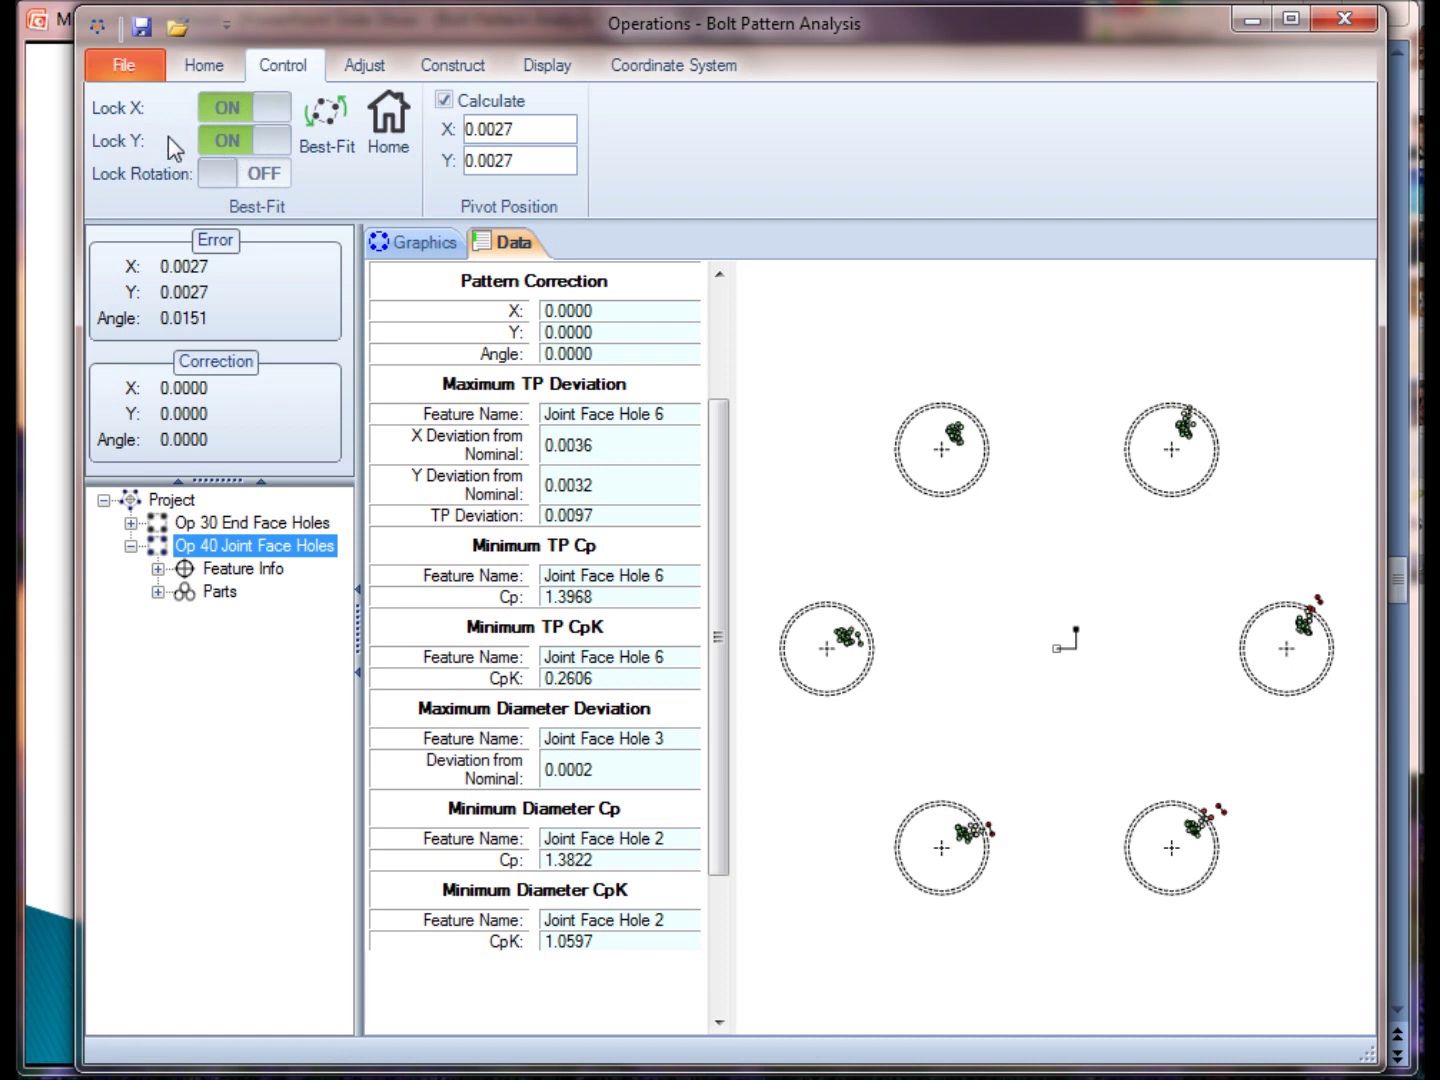
left_click(312, 137)
left_click(398, 152)
left_click(347, 152)
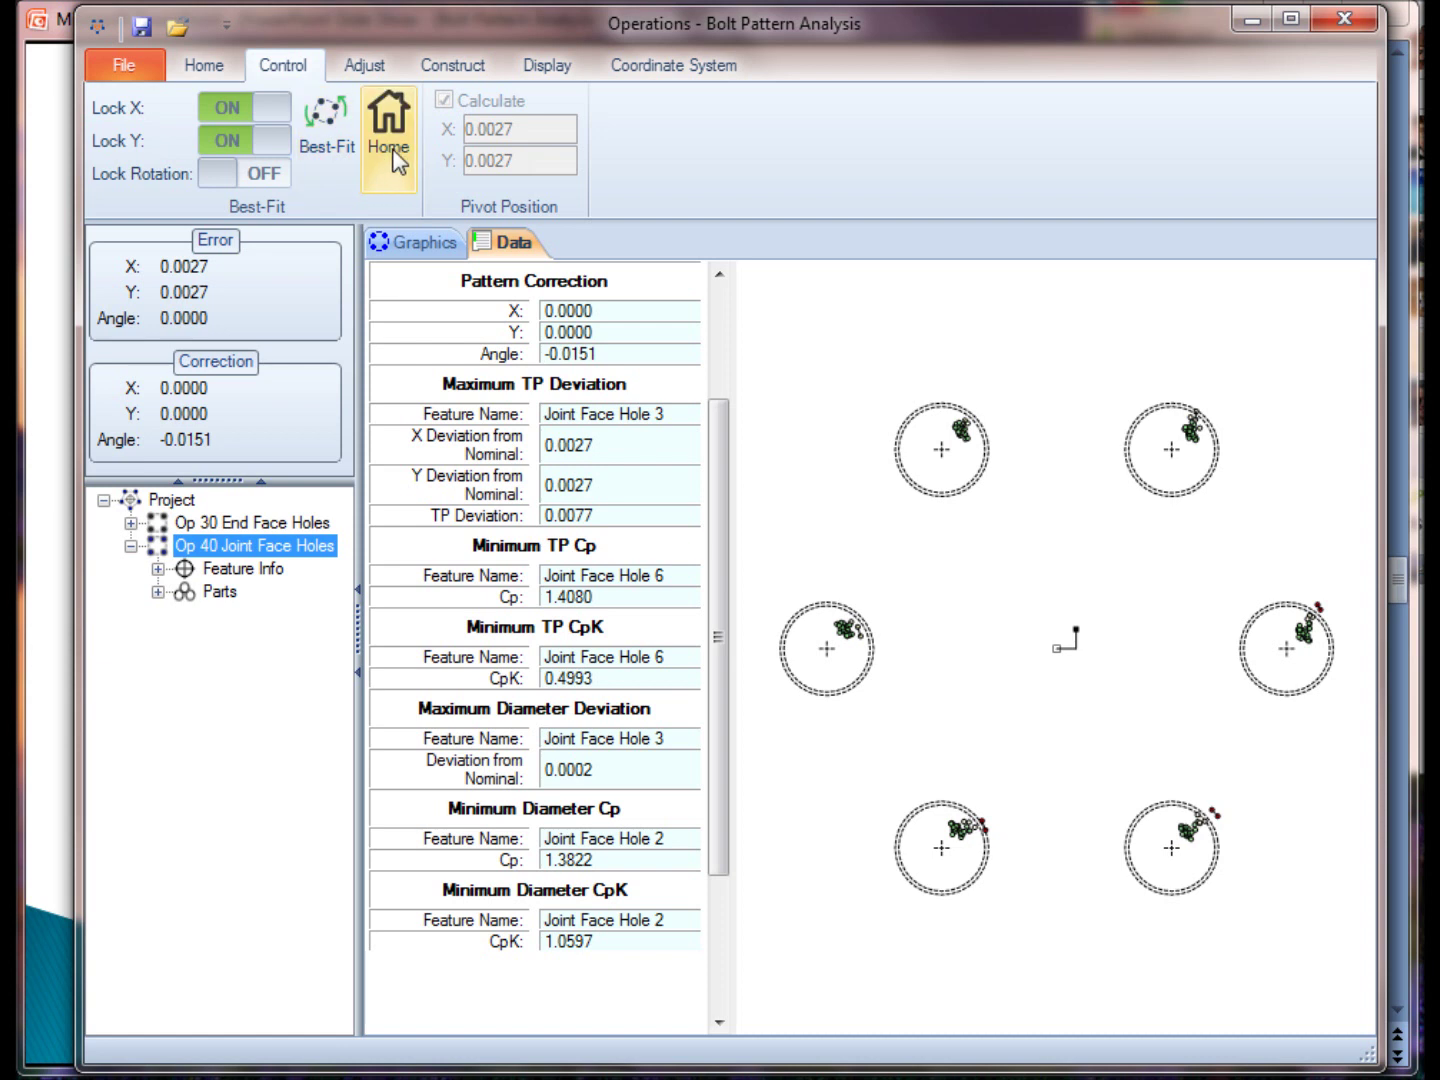
Alternate the Op 40 pattern between its home position and the rotation-only best fit, and unlock Y and X.
left_click(398, 152)
left_click(329, 149)
left_click(383, 157)
left_click(331, 146)
left_click(391, 149)
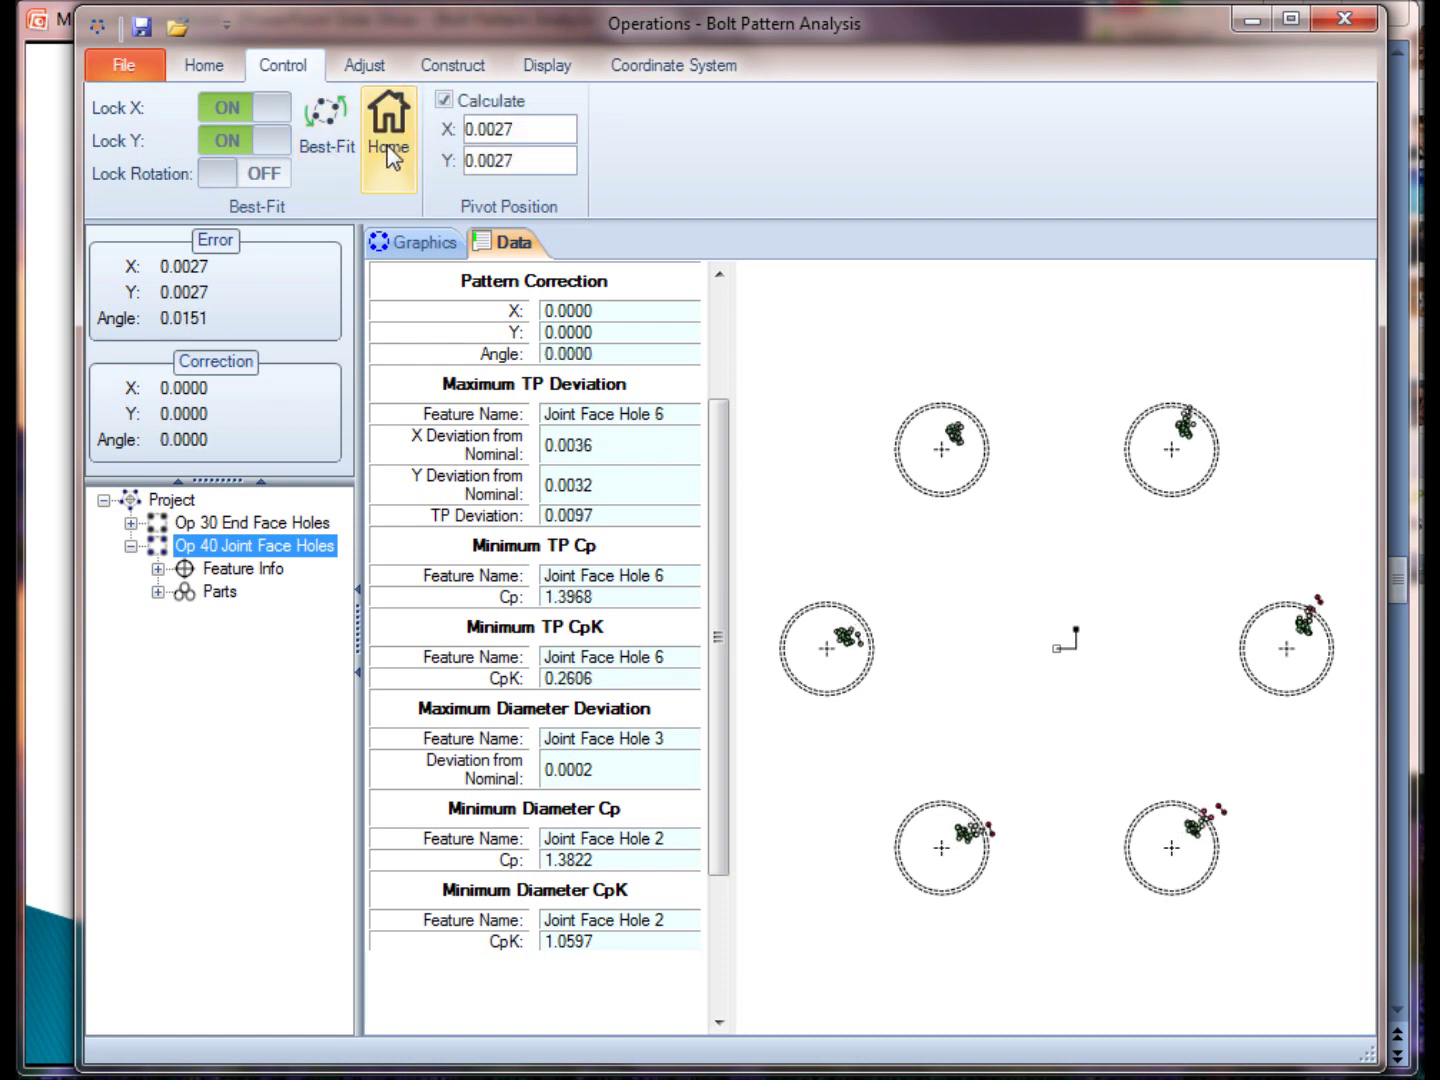
left_click(336, 148)
left_click(252, 140)
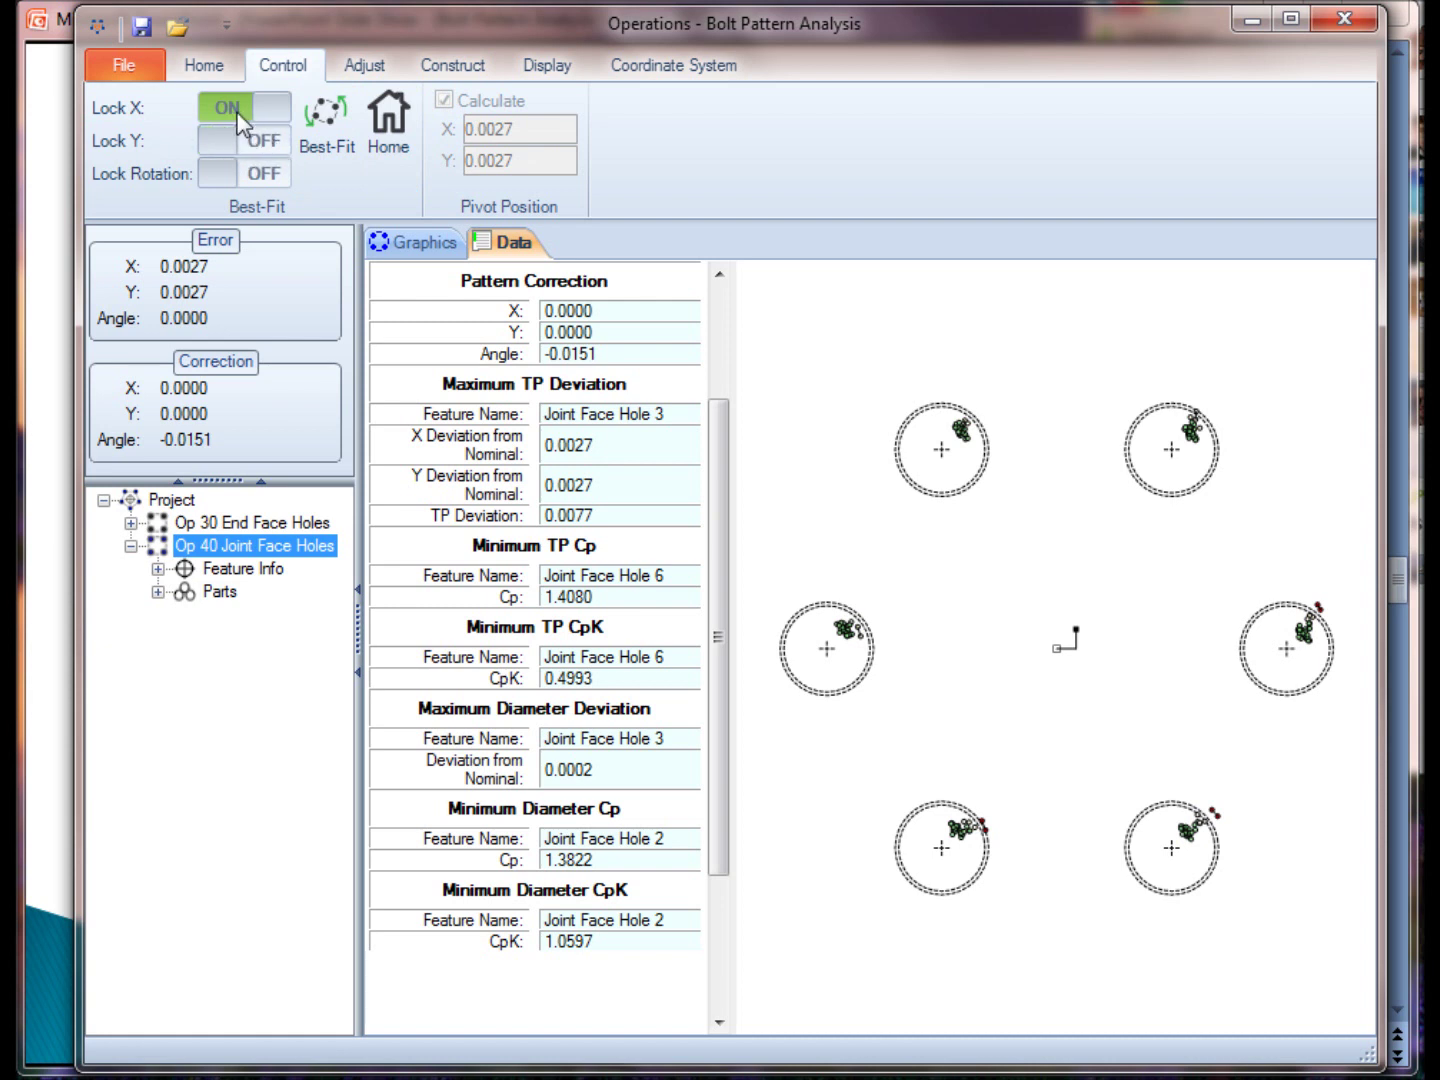
left_click(240, 119)
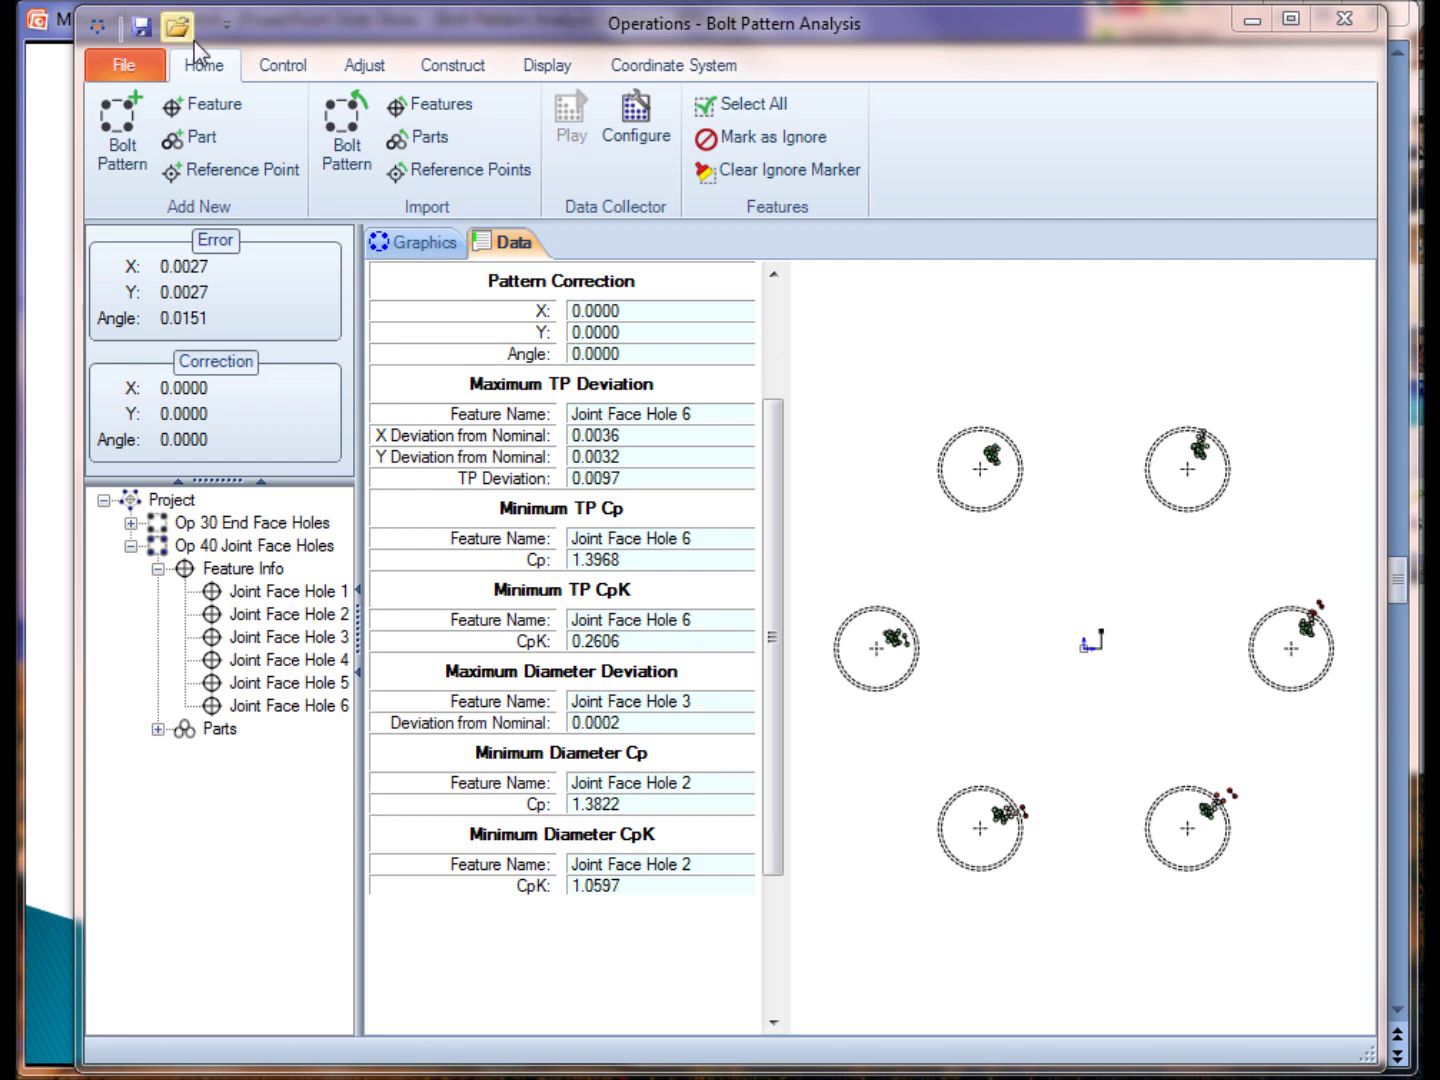
Clear the coordinate system's origin shift values and select the Op 40 Joint Face Holes pattern in the graphics view.
left_click(650, 70)
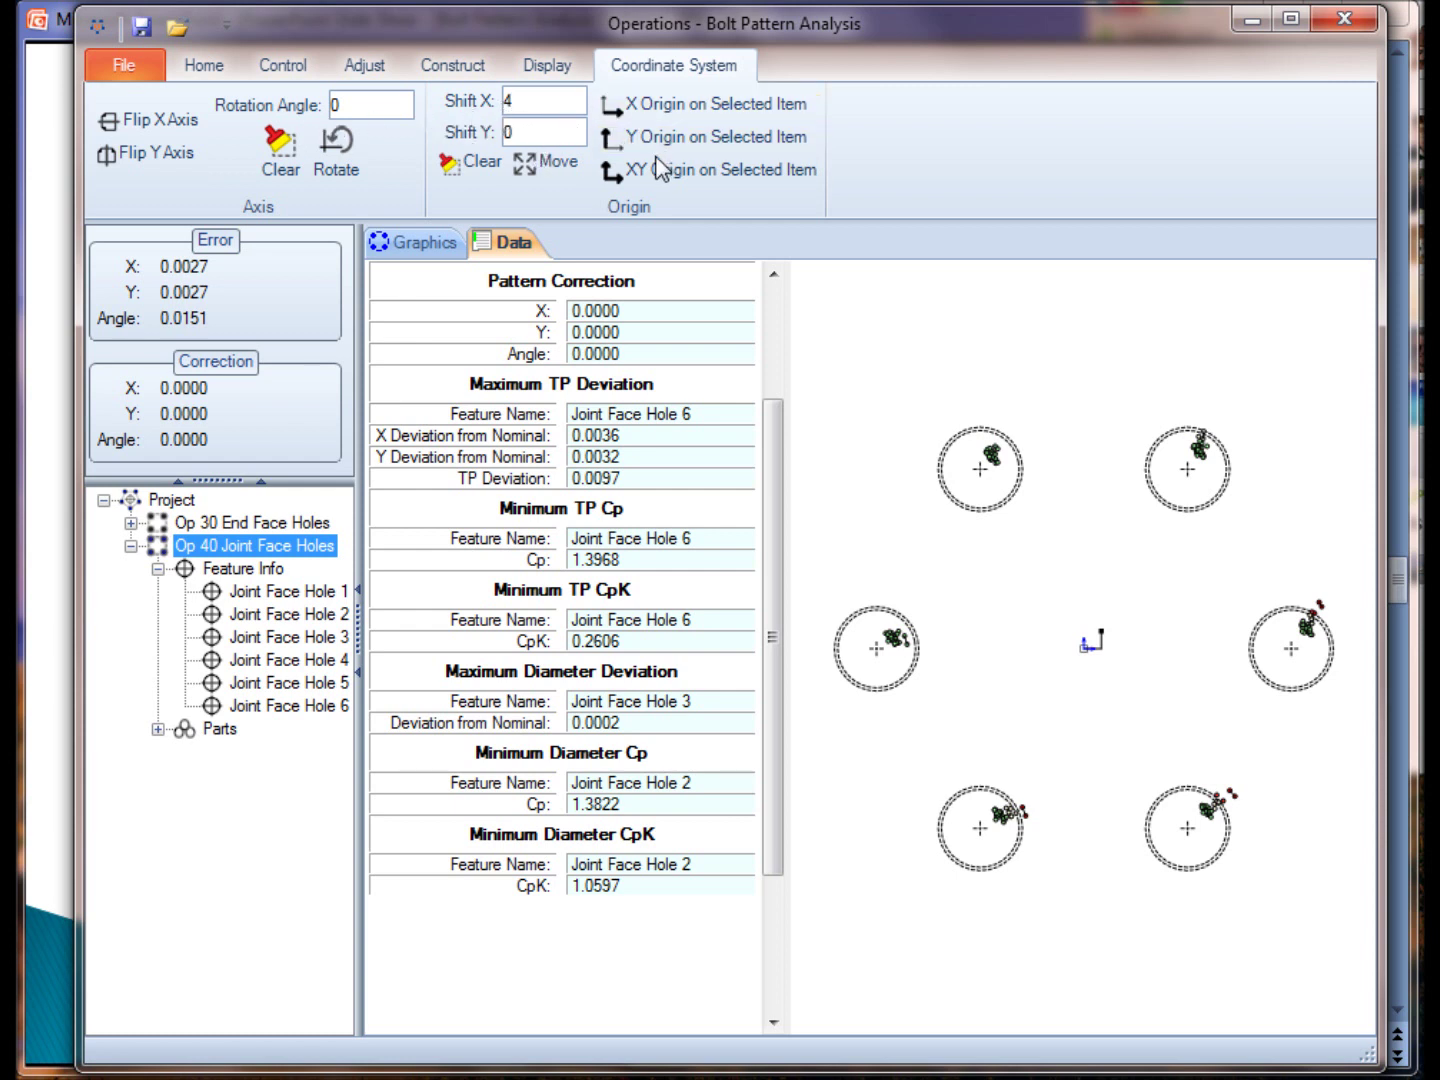
left_click(476, 161)
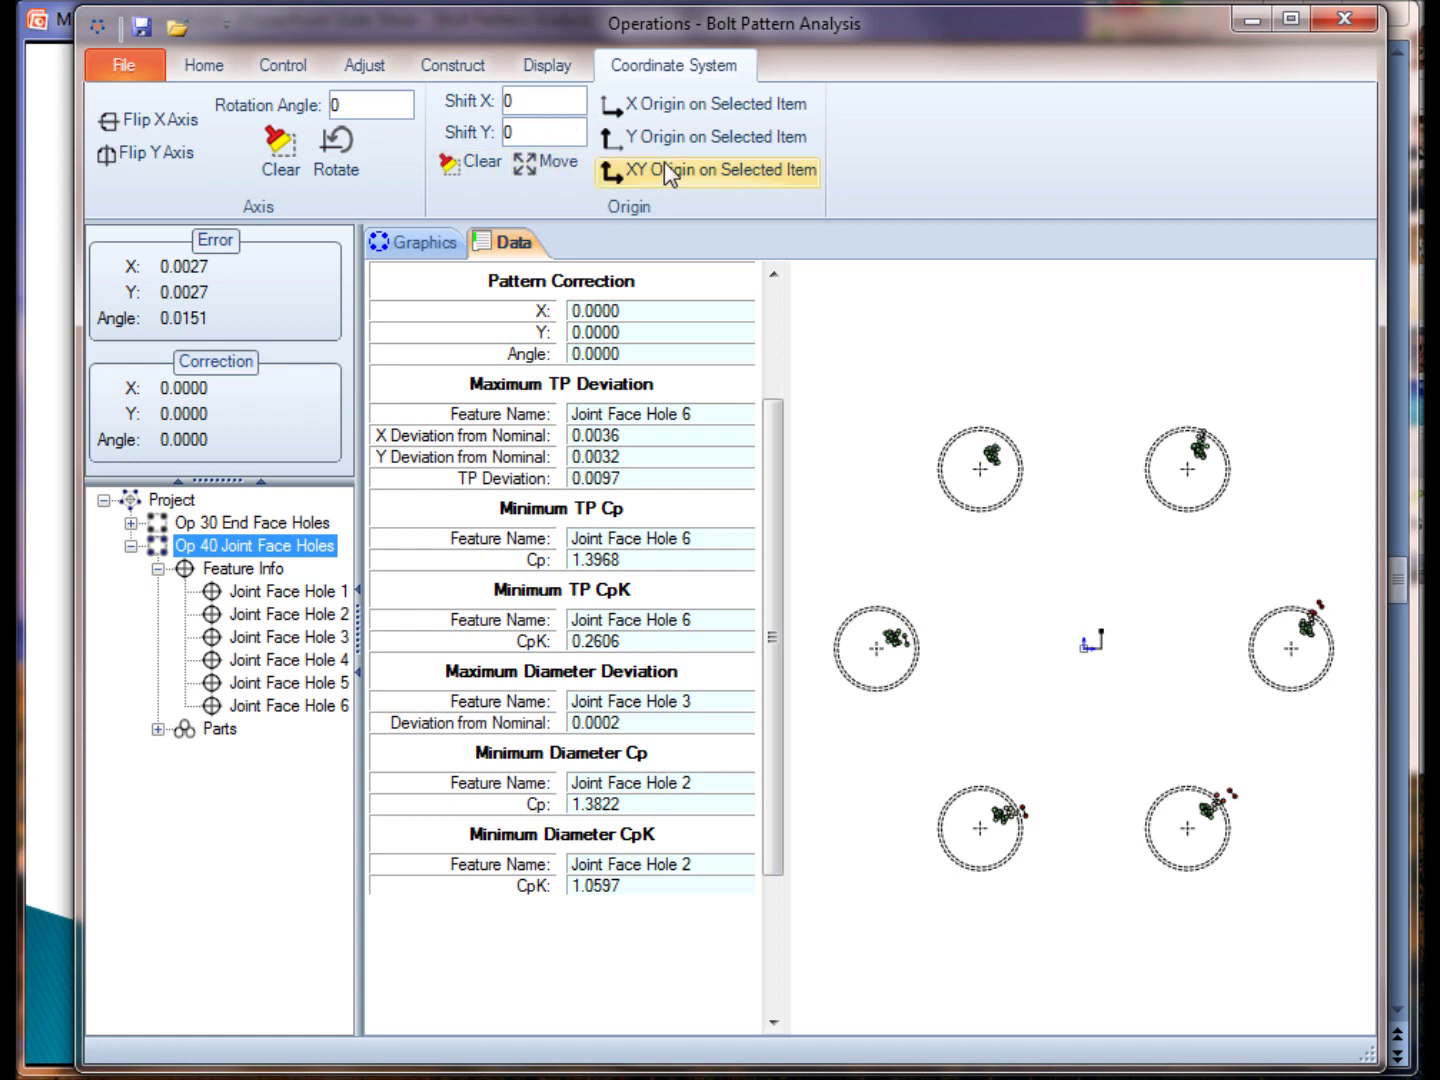
left_click(428, 250)
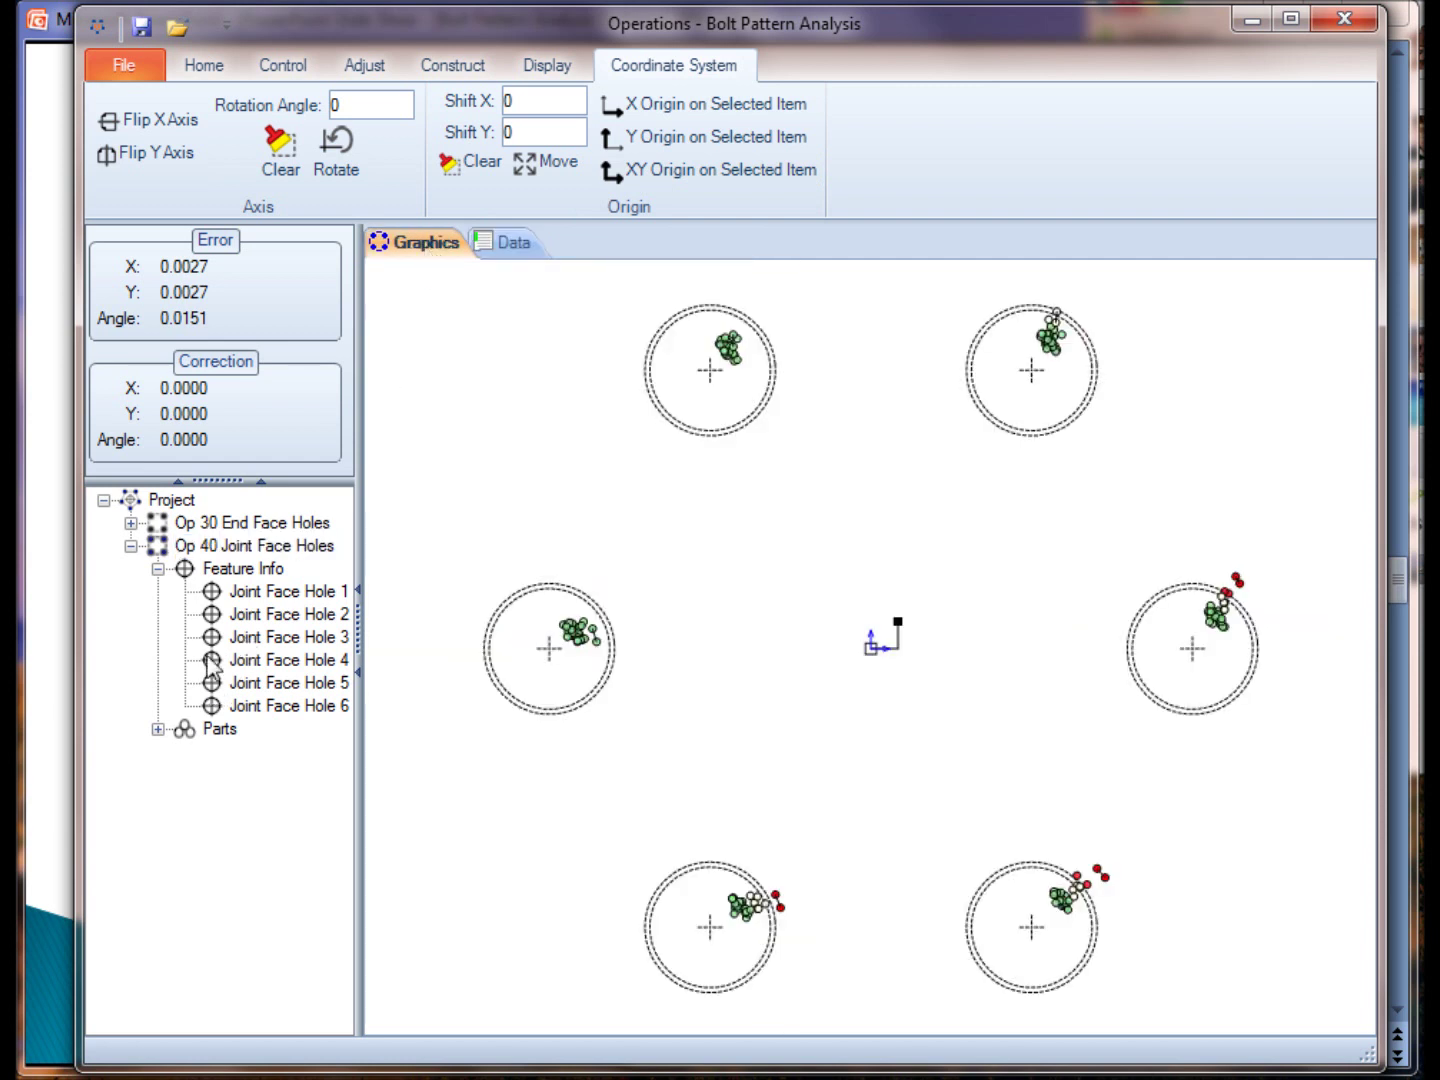
left_click(200, 550)
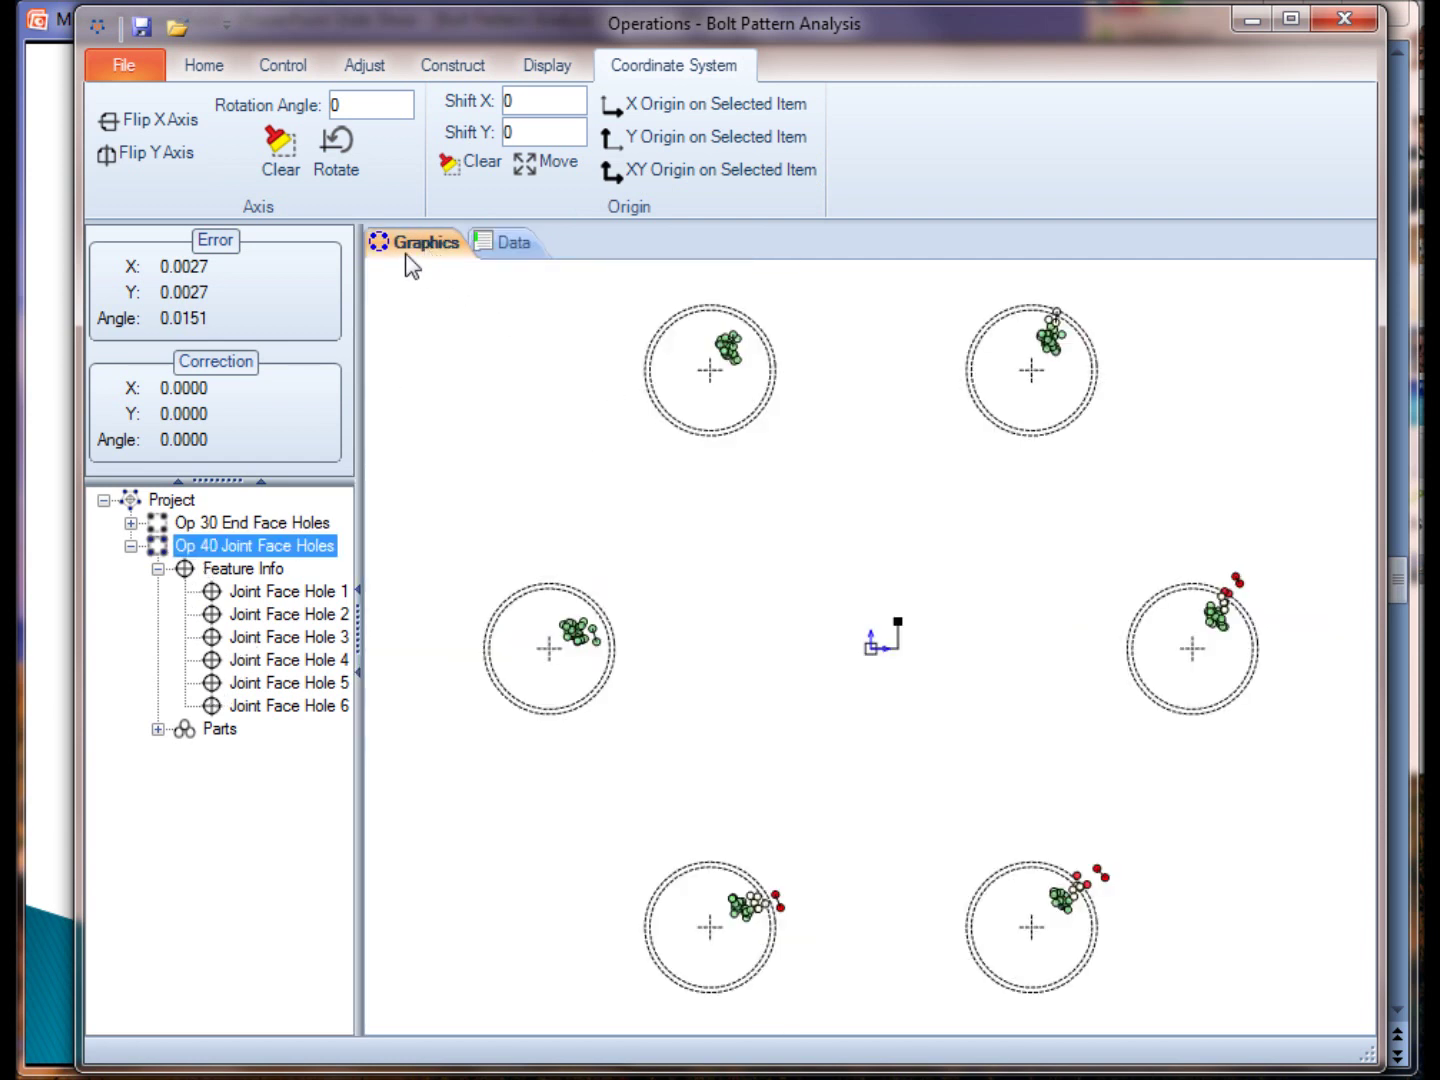
Flip the X axis of the Op 40 pattern back and forth, comparing the drawing and the error values.
left_click(159, 131)
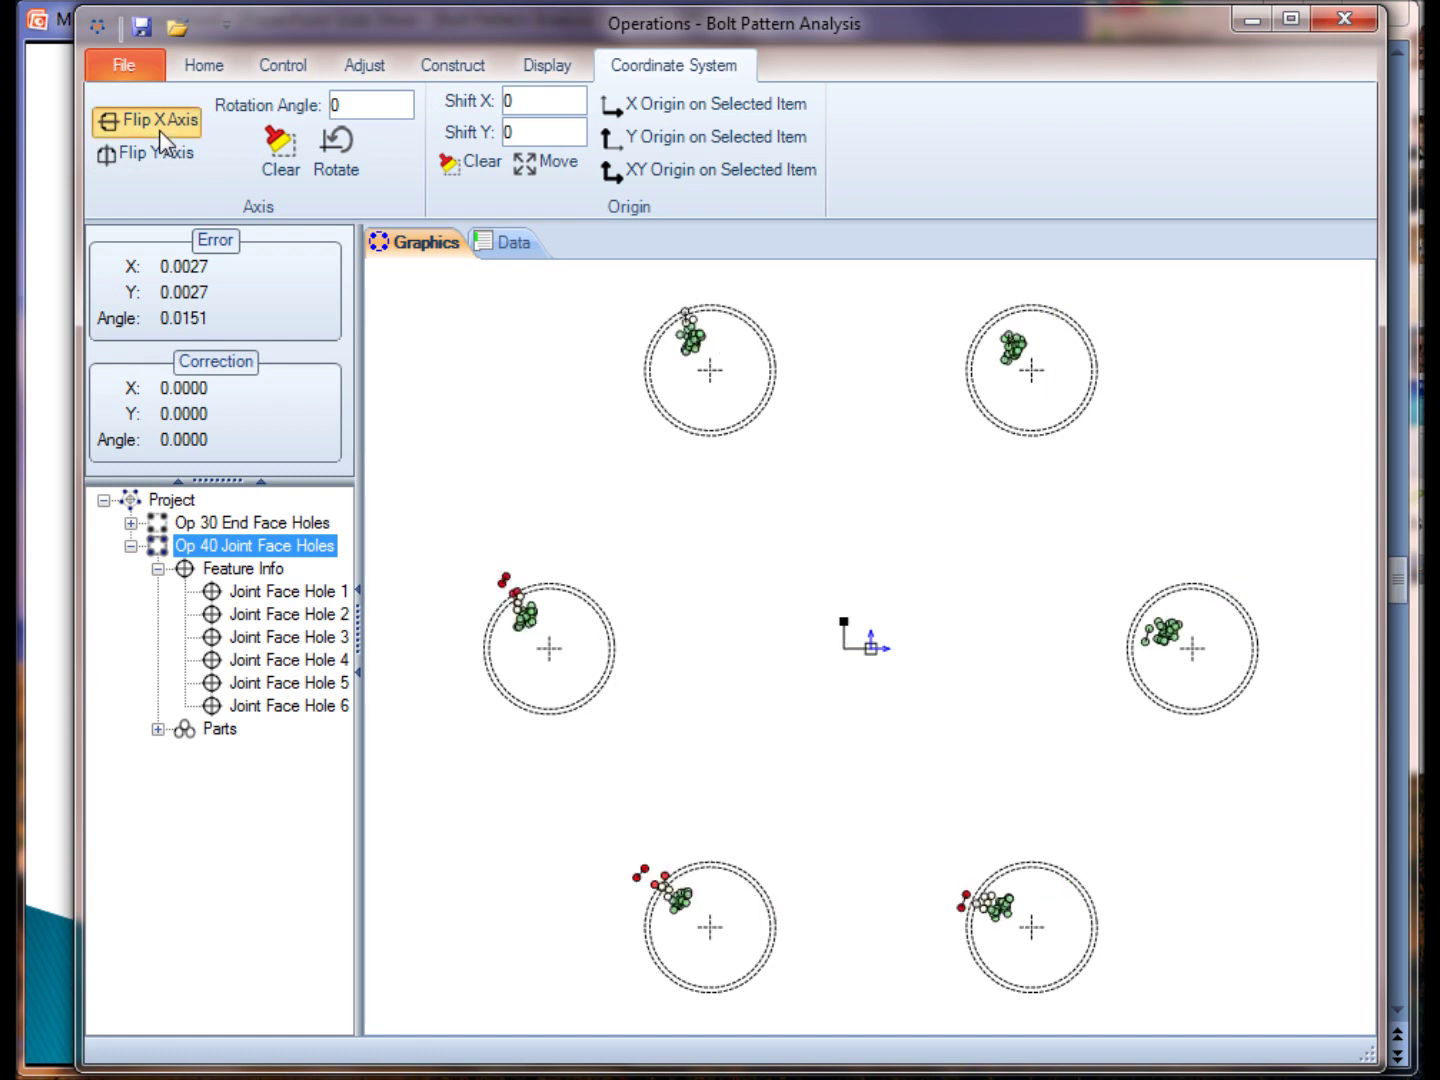
left_click(159, 131)
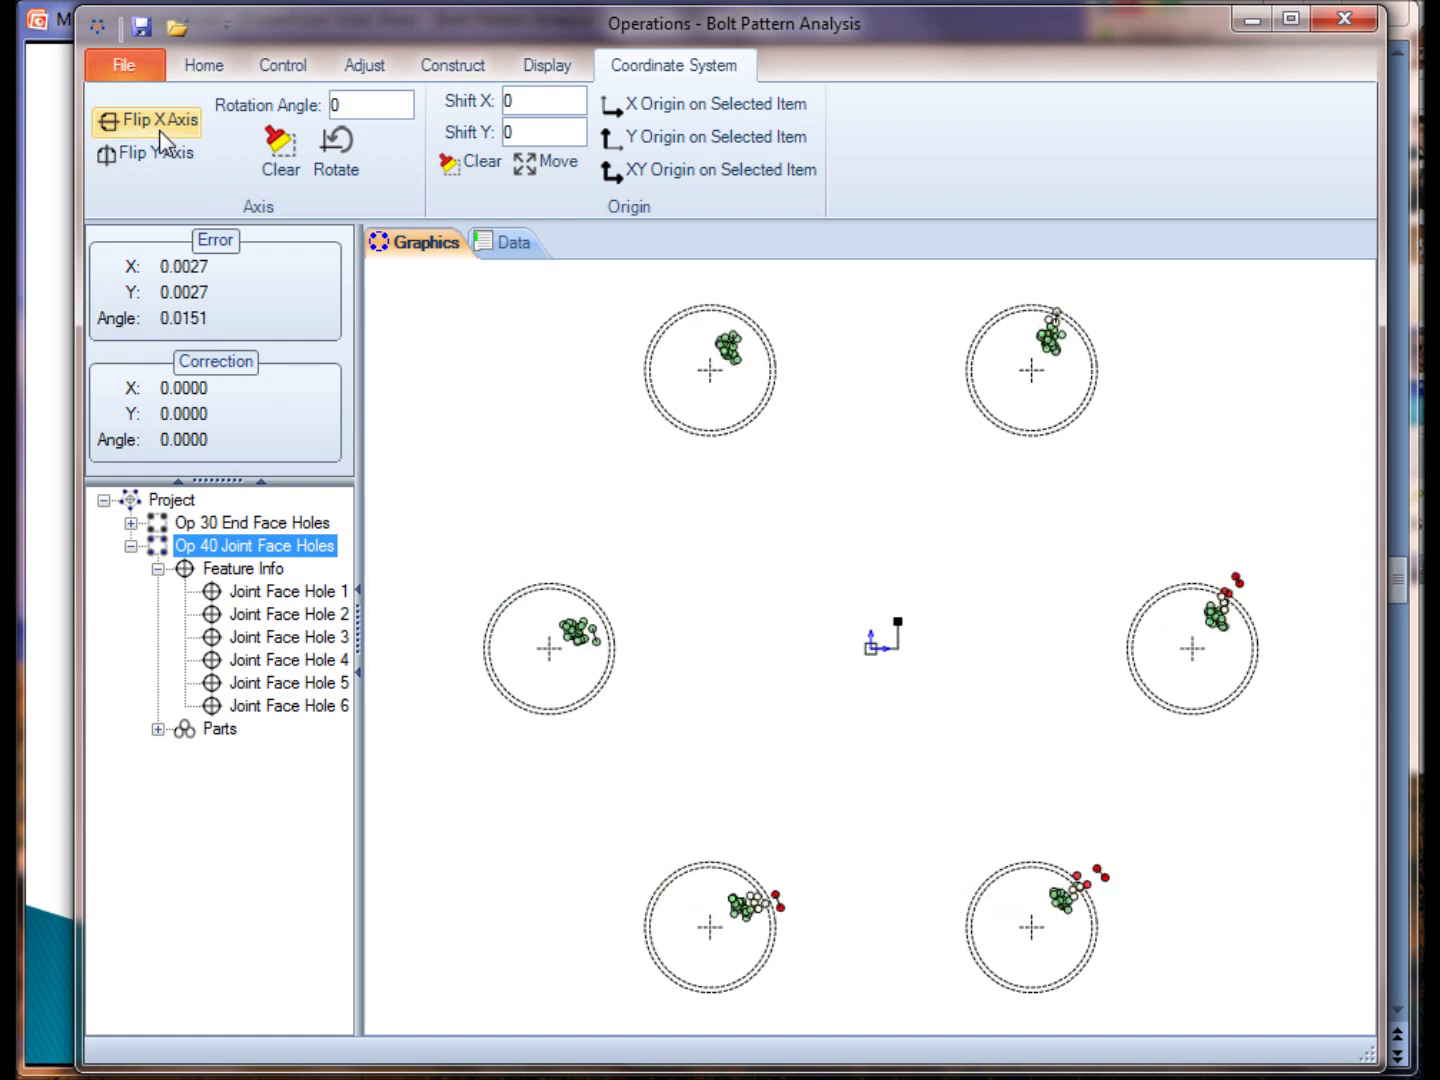
left_click(159, 130)
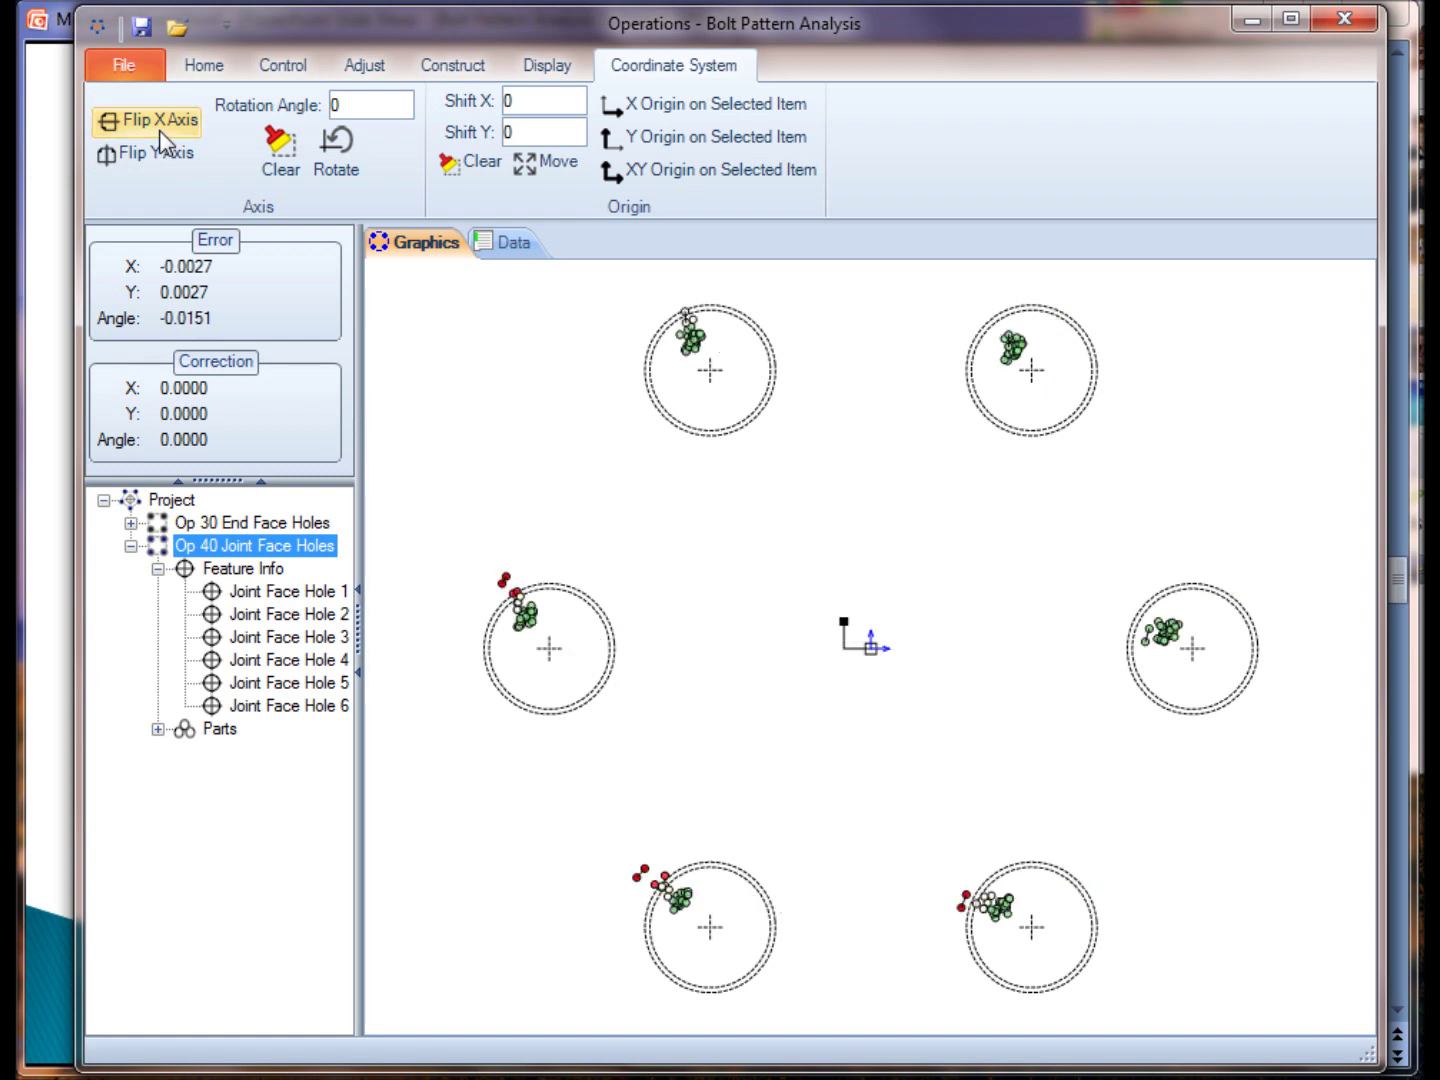
left_click(158, 131)
left_click(158, 131)
left_click(158, 131)
left_click(158, 128)
left_click(159, 127)
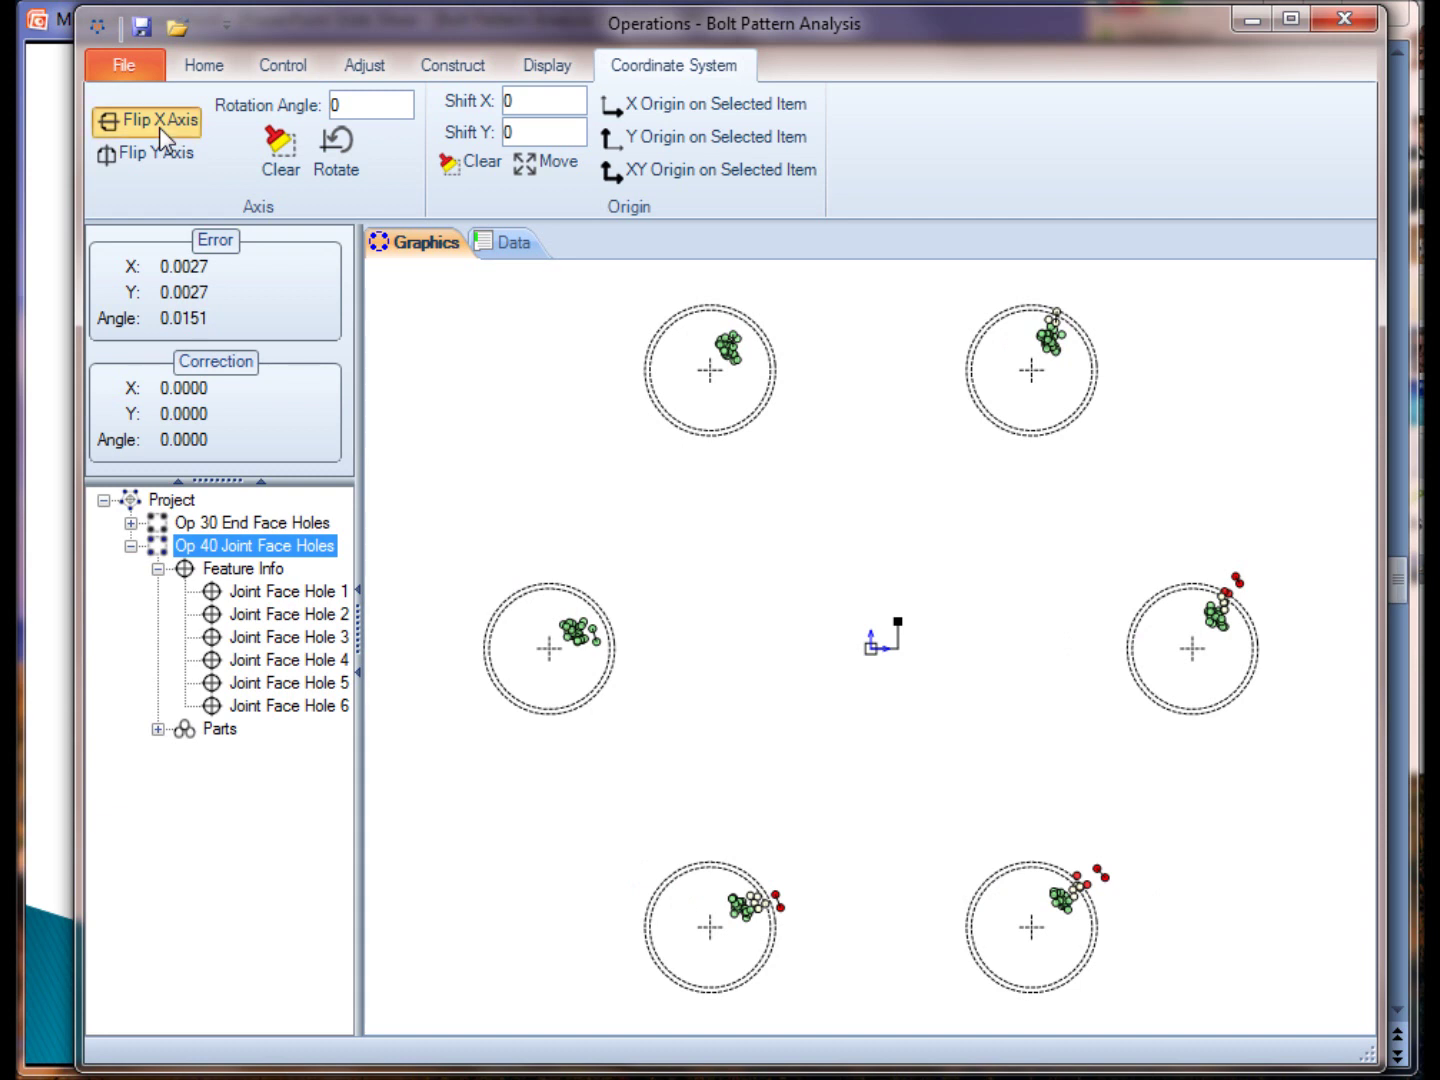
left_click(159, 127)
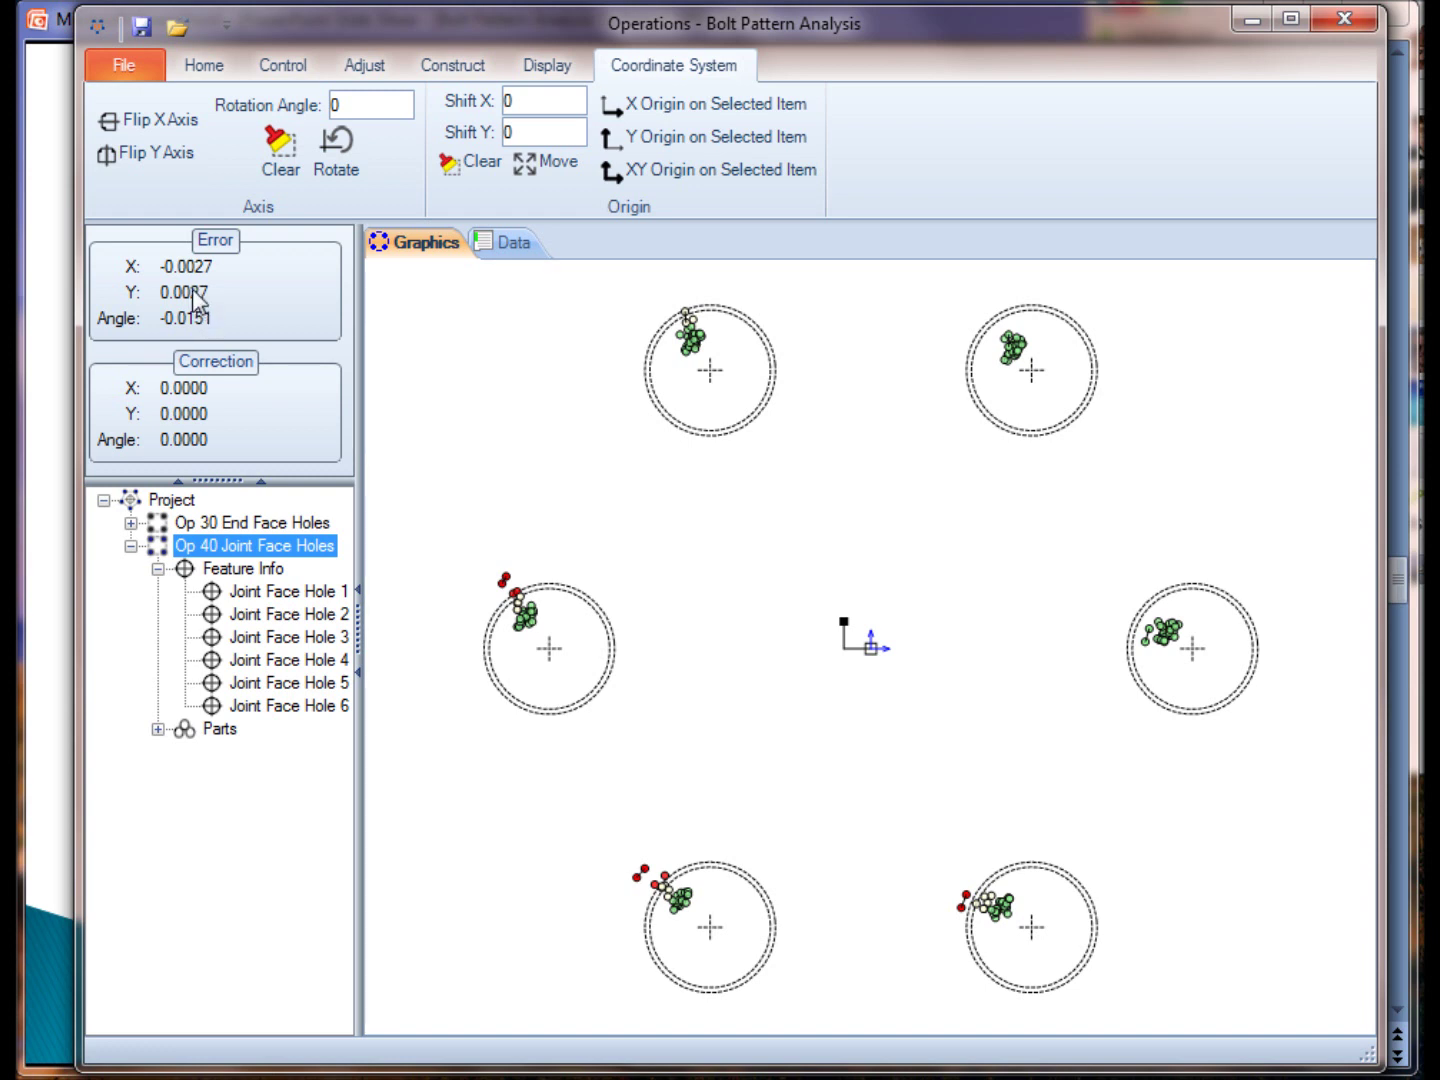
left_click(130, 124)
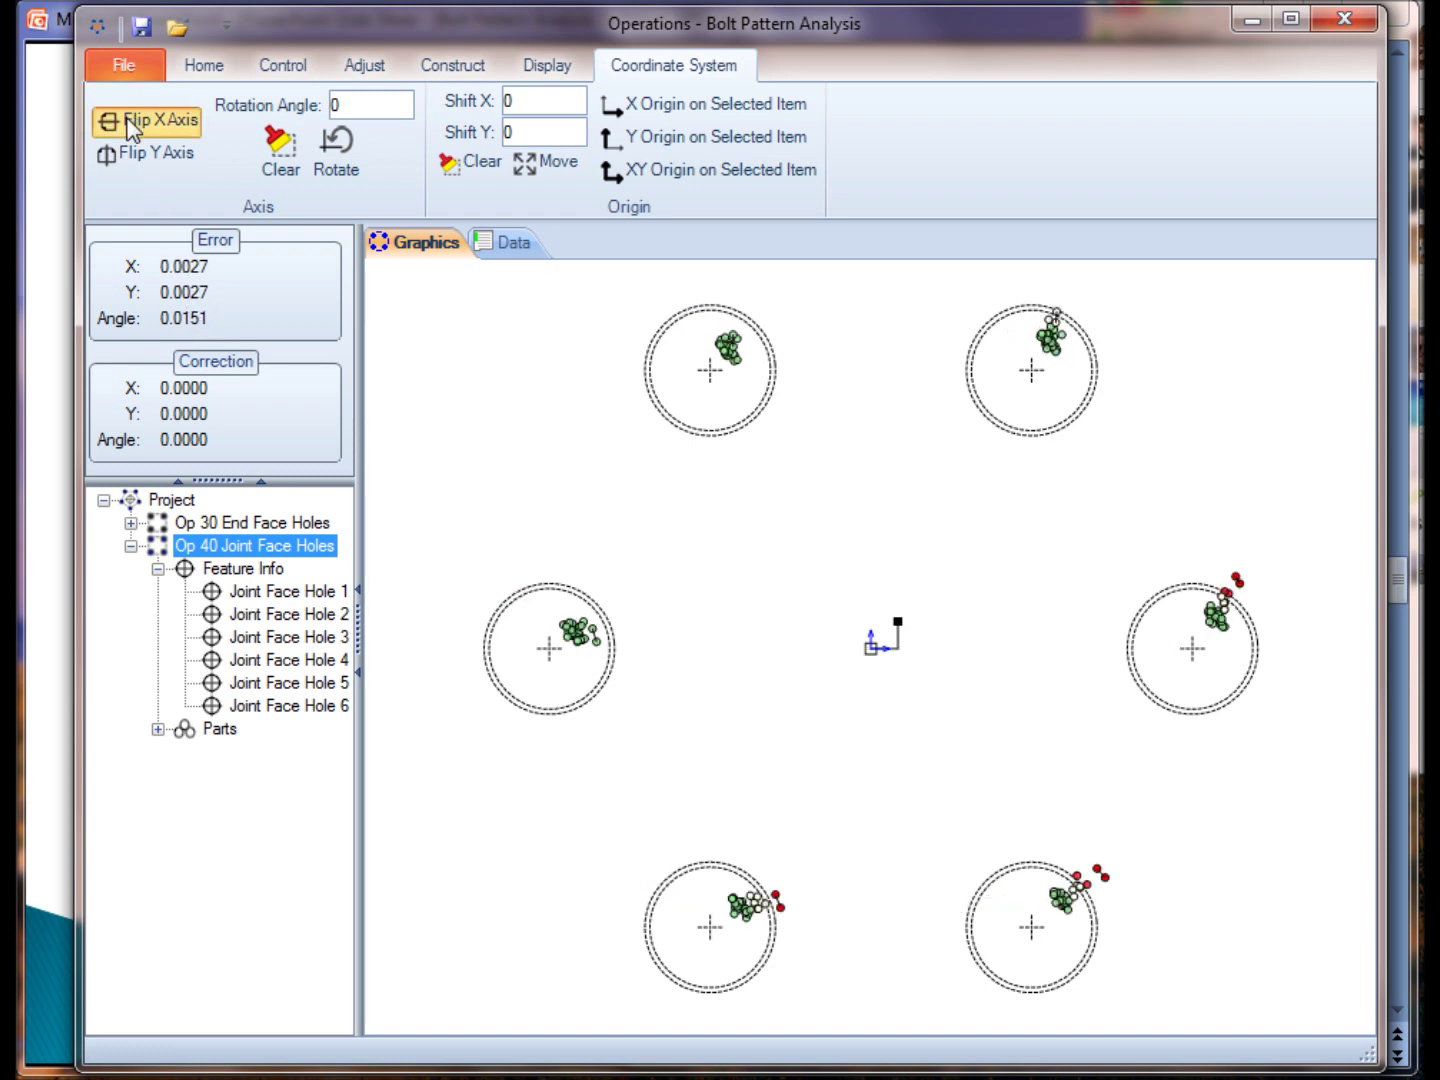
left_click(128, 118)
left_click(130, 128)
Flip the Y axis of the Op 40 pattern back and forth, and repeat the flipping with the X axis.
left_click(136, 156)
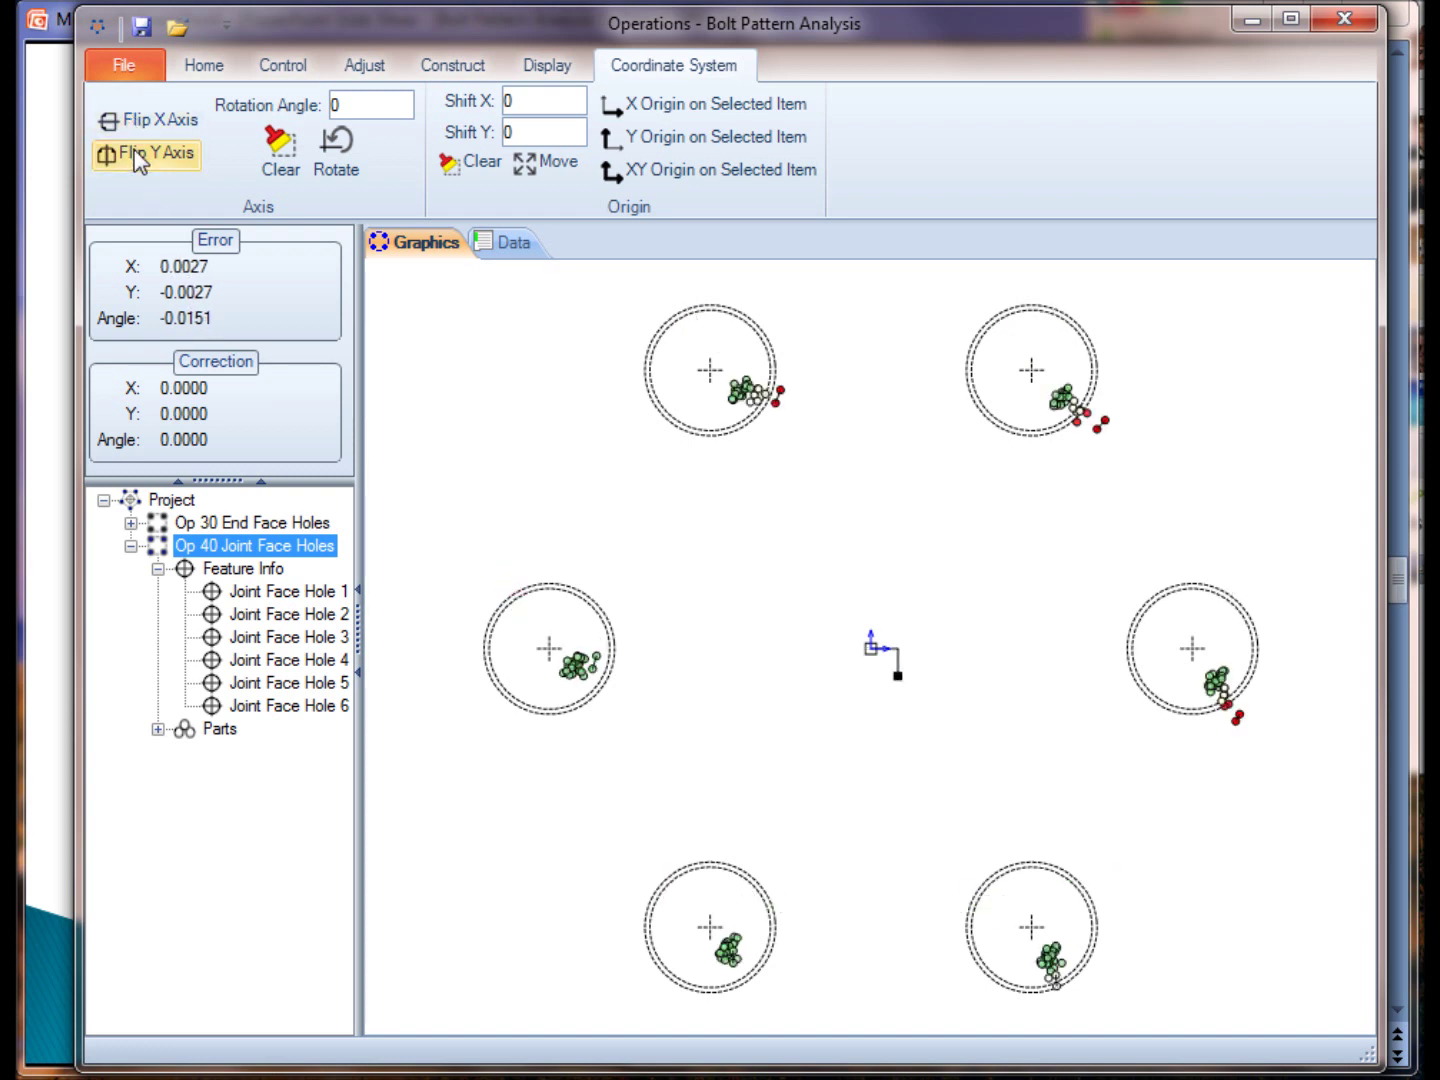
left_click(136, 157)
left_click(138, 157)
left_click(138, 157)
left_click(140, 121)
left_click(139, 120)
left_click(139, 120)
left_click(139, 120)
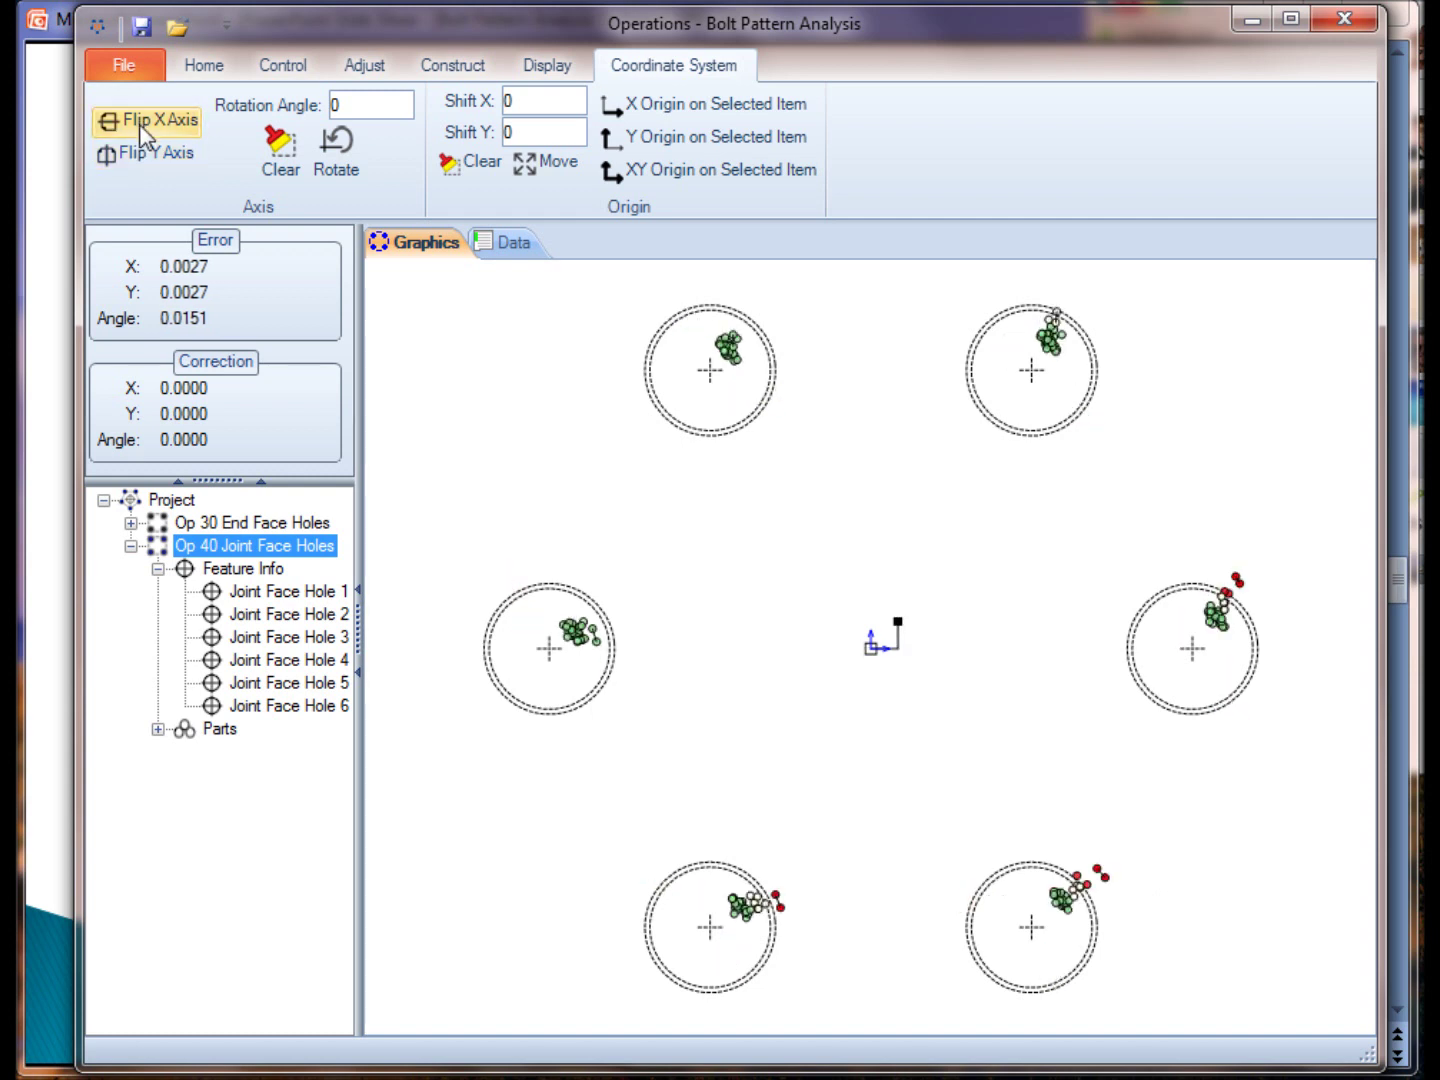
Rotate the Op 40 coordinate system axes by an angle of 10.
left_click(332, 104)
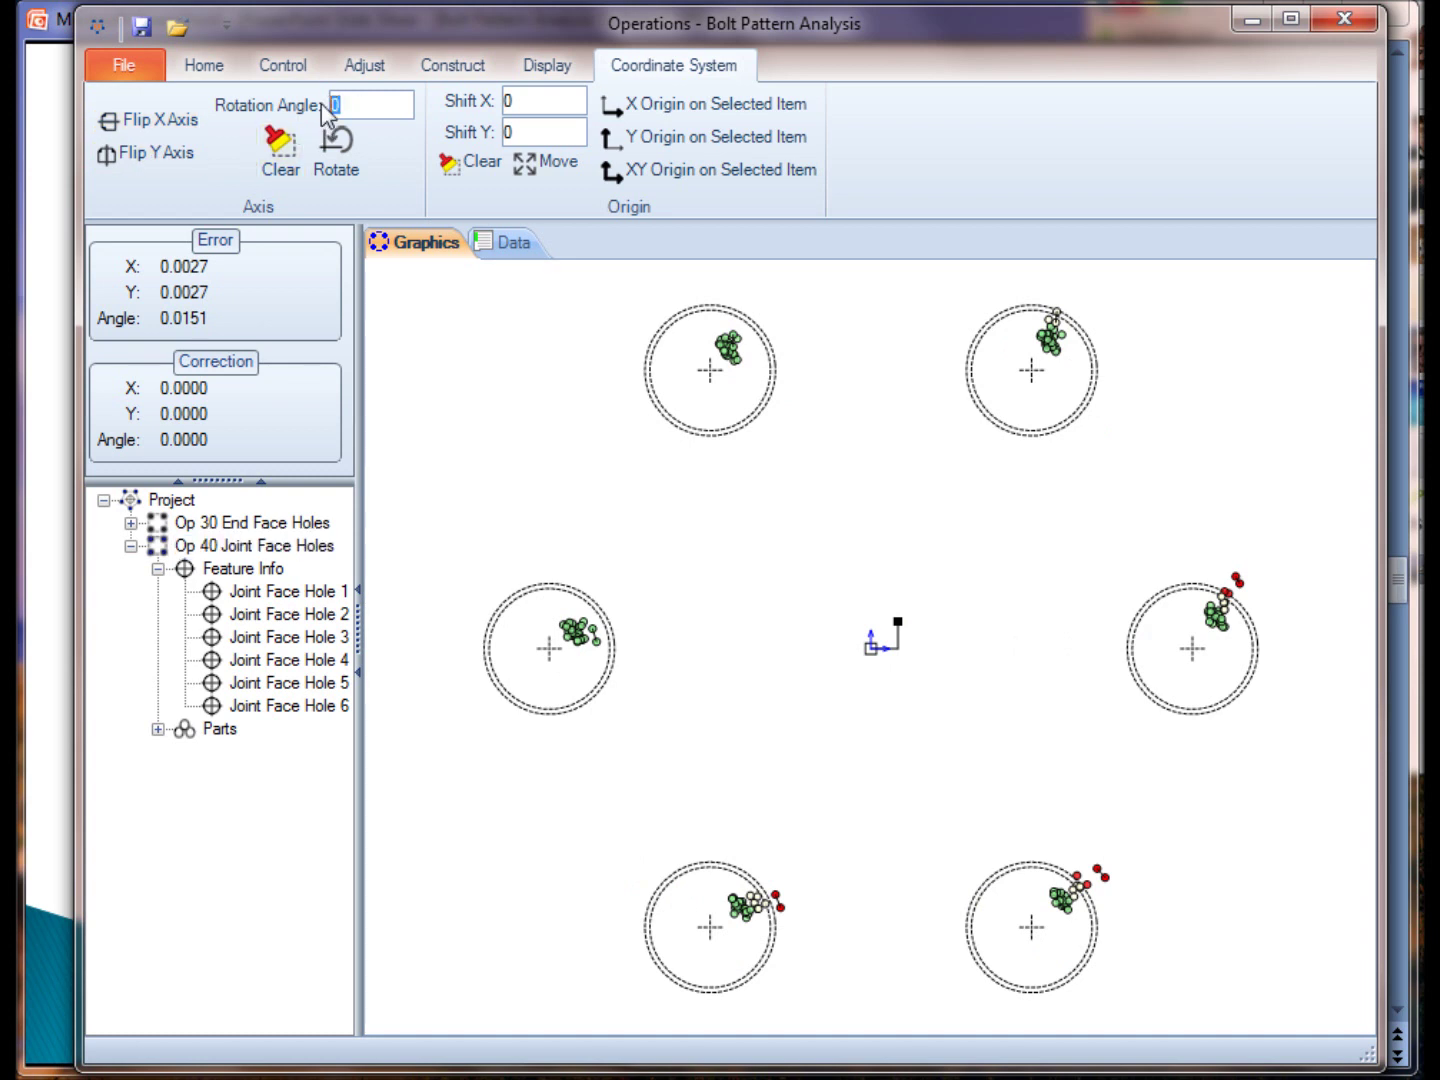
type("10")
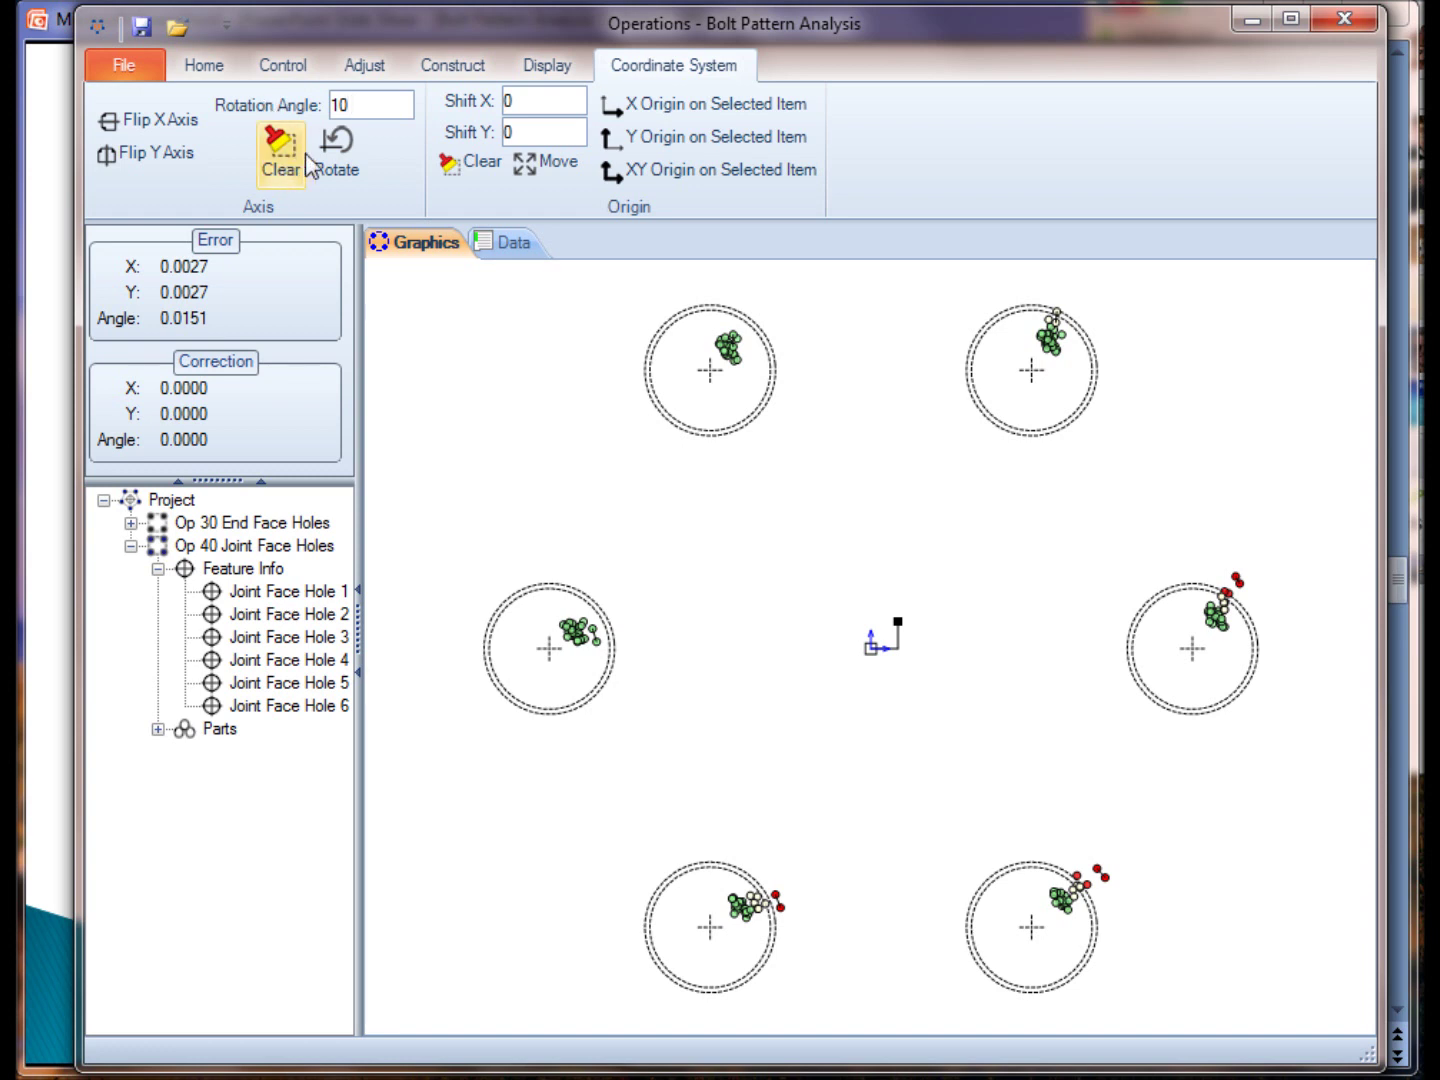
left_click(337, 145)
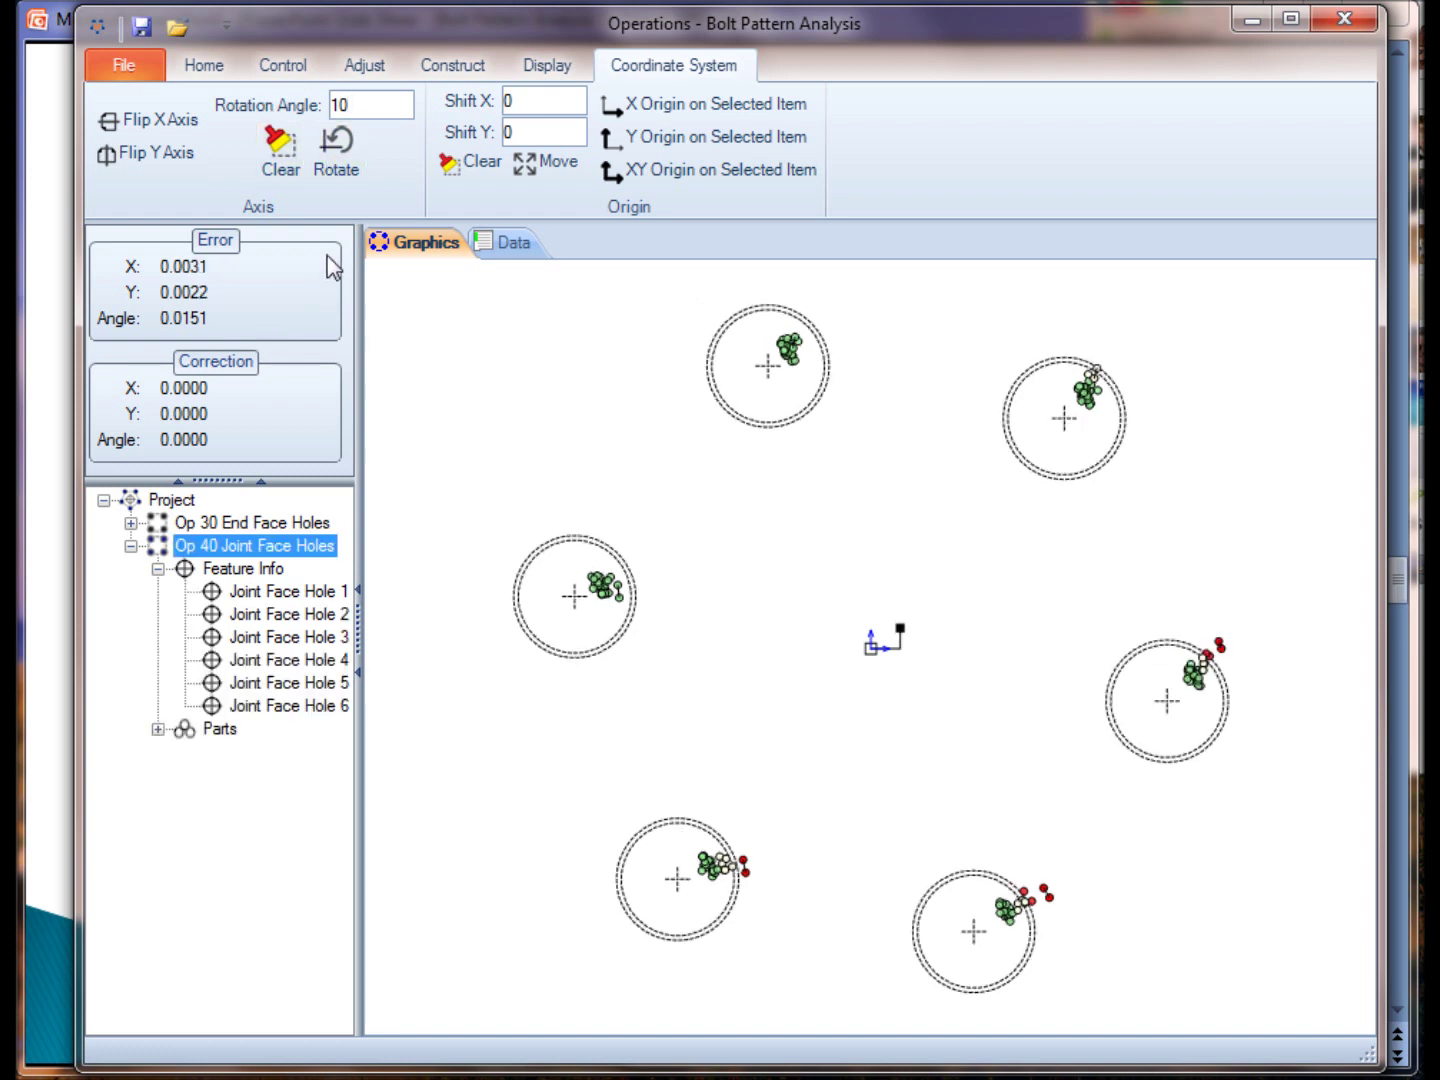
Rotate the Op 40 axes back by an angle of -10 and clear the rotation angle.
left_click(340, 105)
type("-")
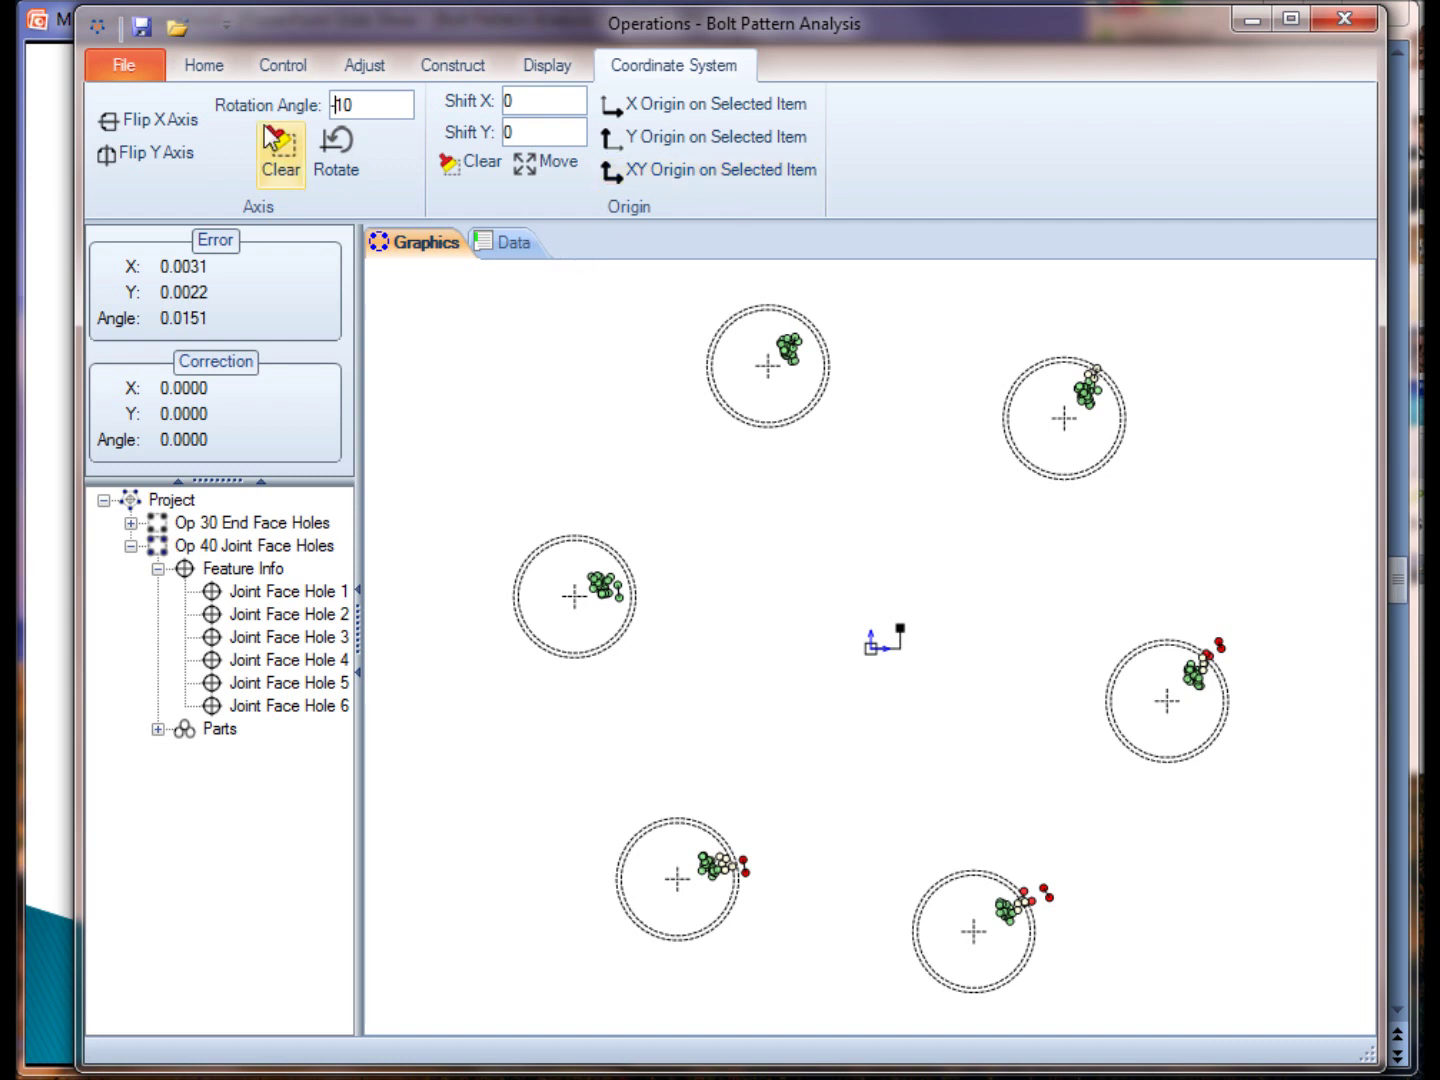
left_click(336, 150)
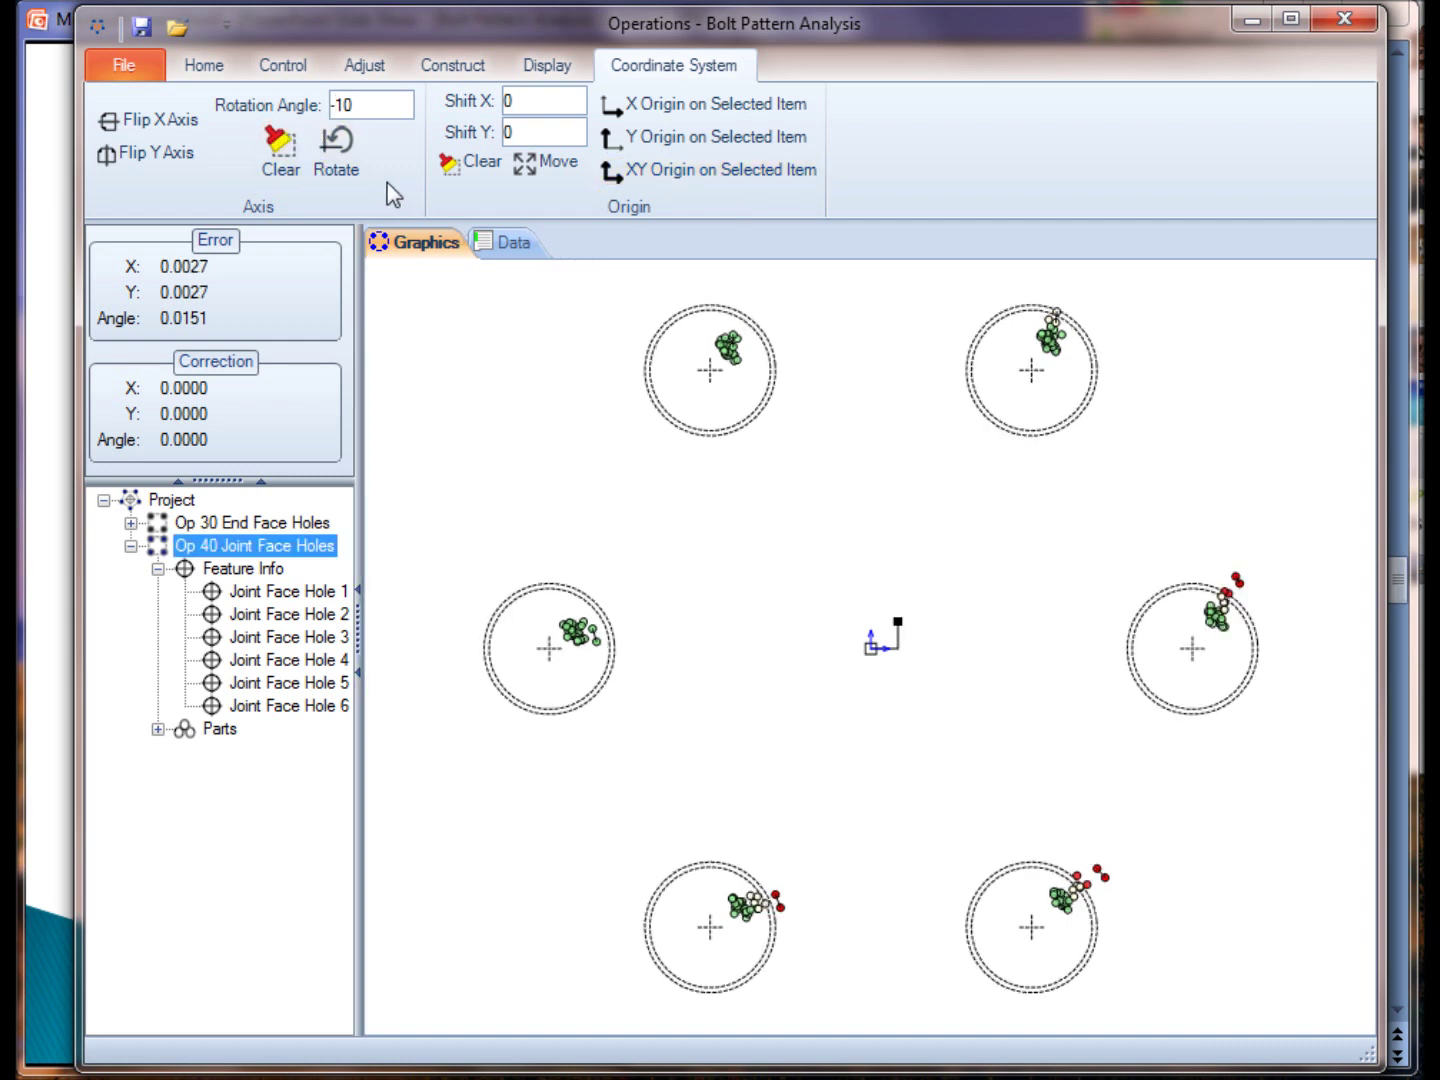
left_click(285, 152)
Move the Op 40 coordinate origin by a shift of 1 in X and 1 in Y.
left_click(510, 102)
type("1")
key("Tab")
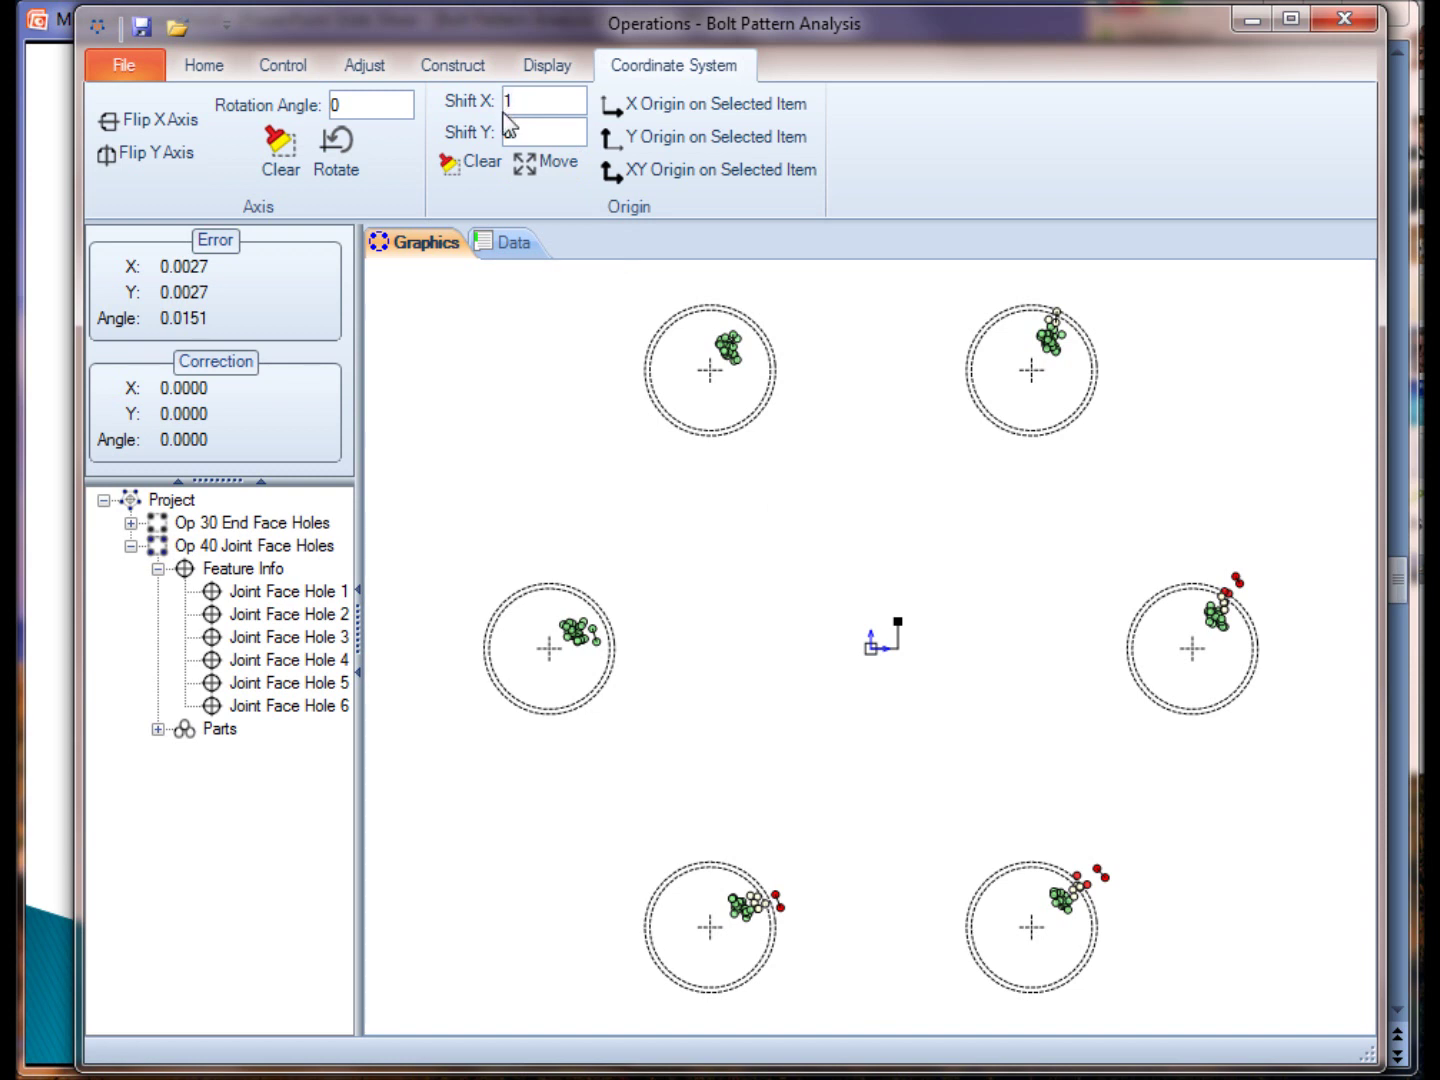
type("1")
left_click(535, 162)
Set the XY origin on the nominal point of Joint Face Hole 1, declining the actual point.
left_click(1177, 668)
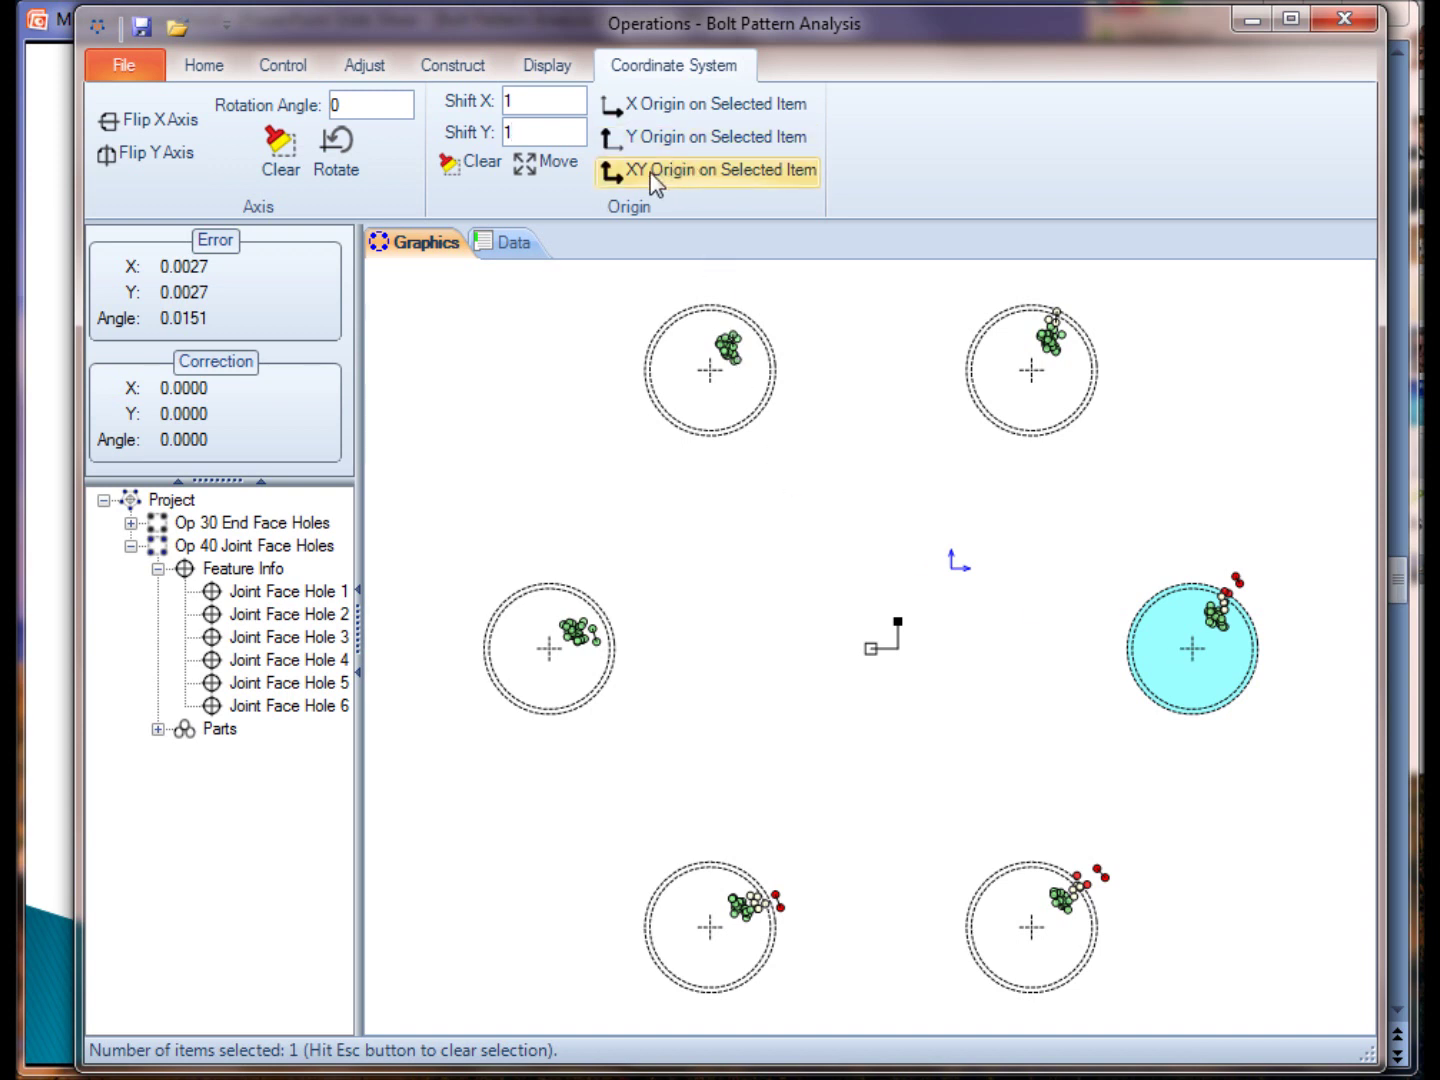
left_click(774, 170)
left_click_drag(490, 546, 872, 519)
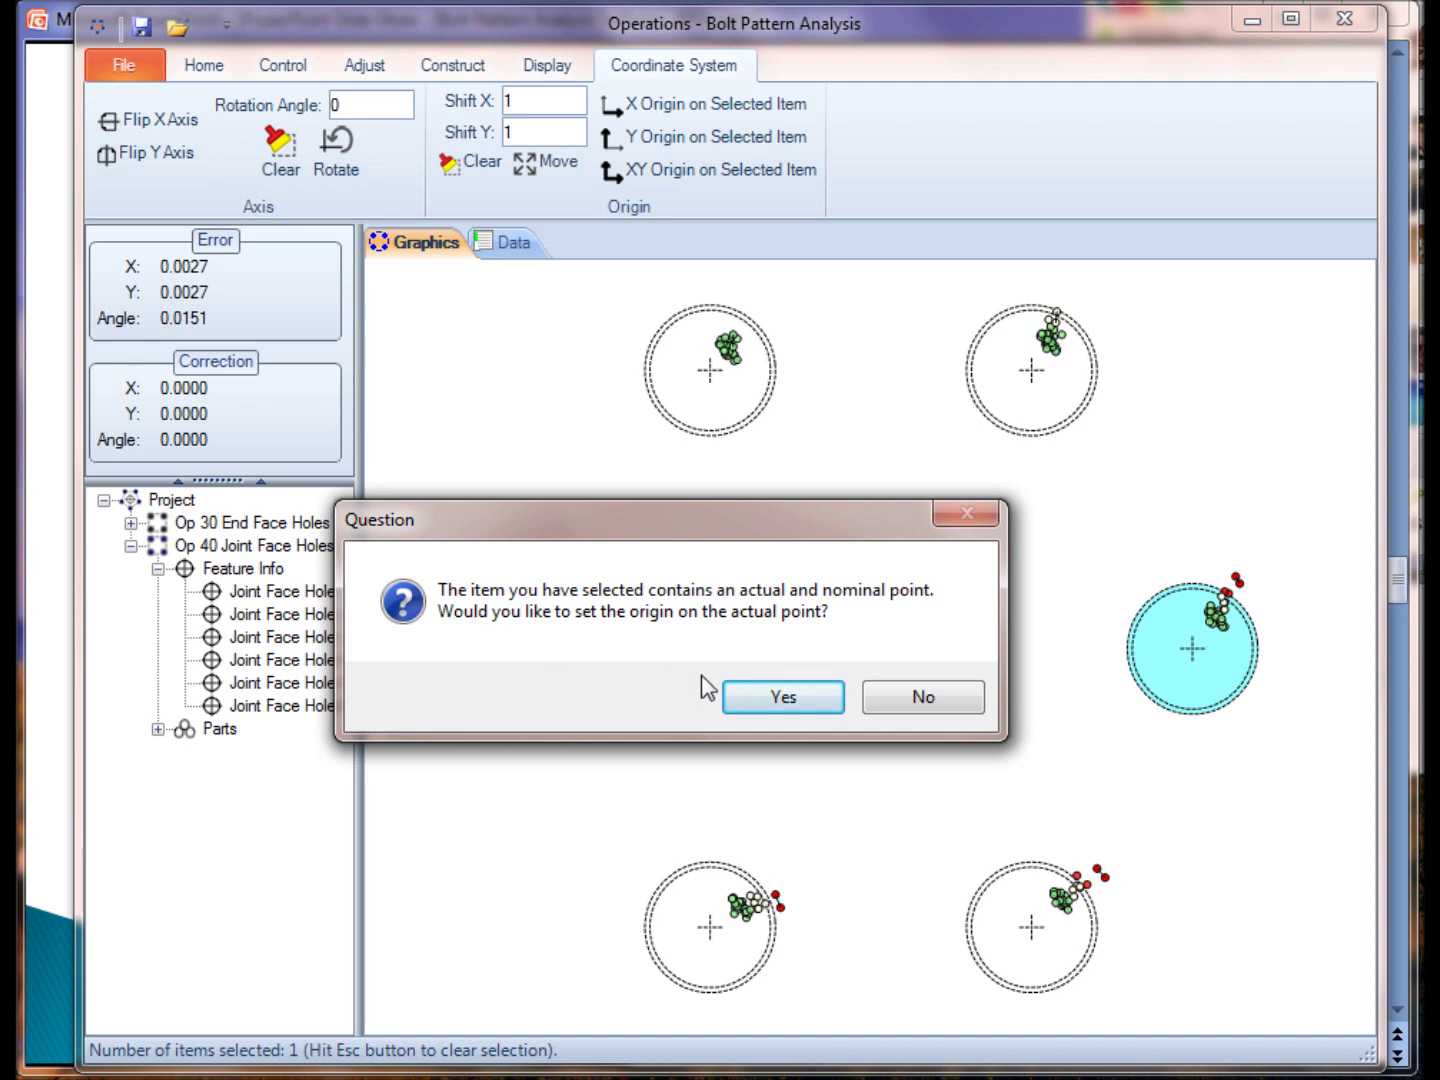
left_click(904, 709)
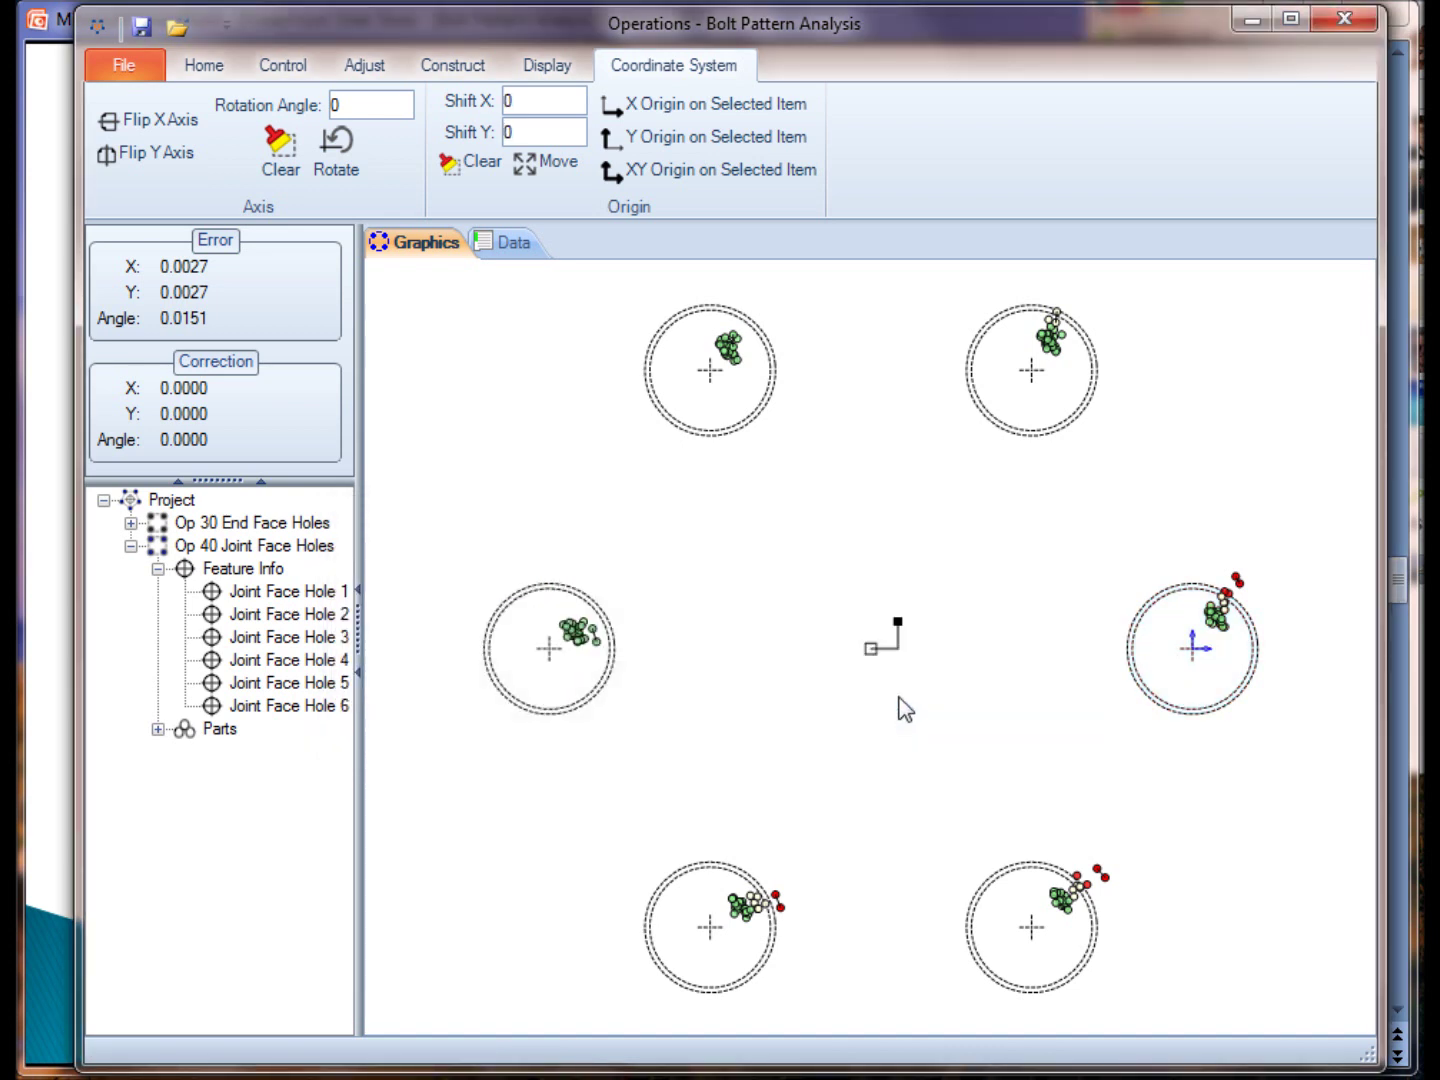
Show the data of Joint Face Hole 1 and review its nominals, deviations and true position statistics.
left_click(280, 595)
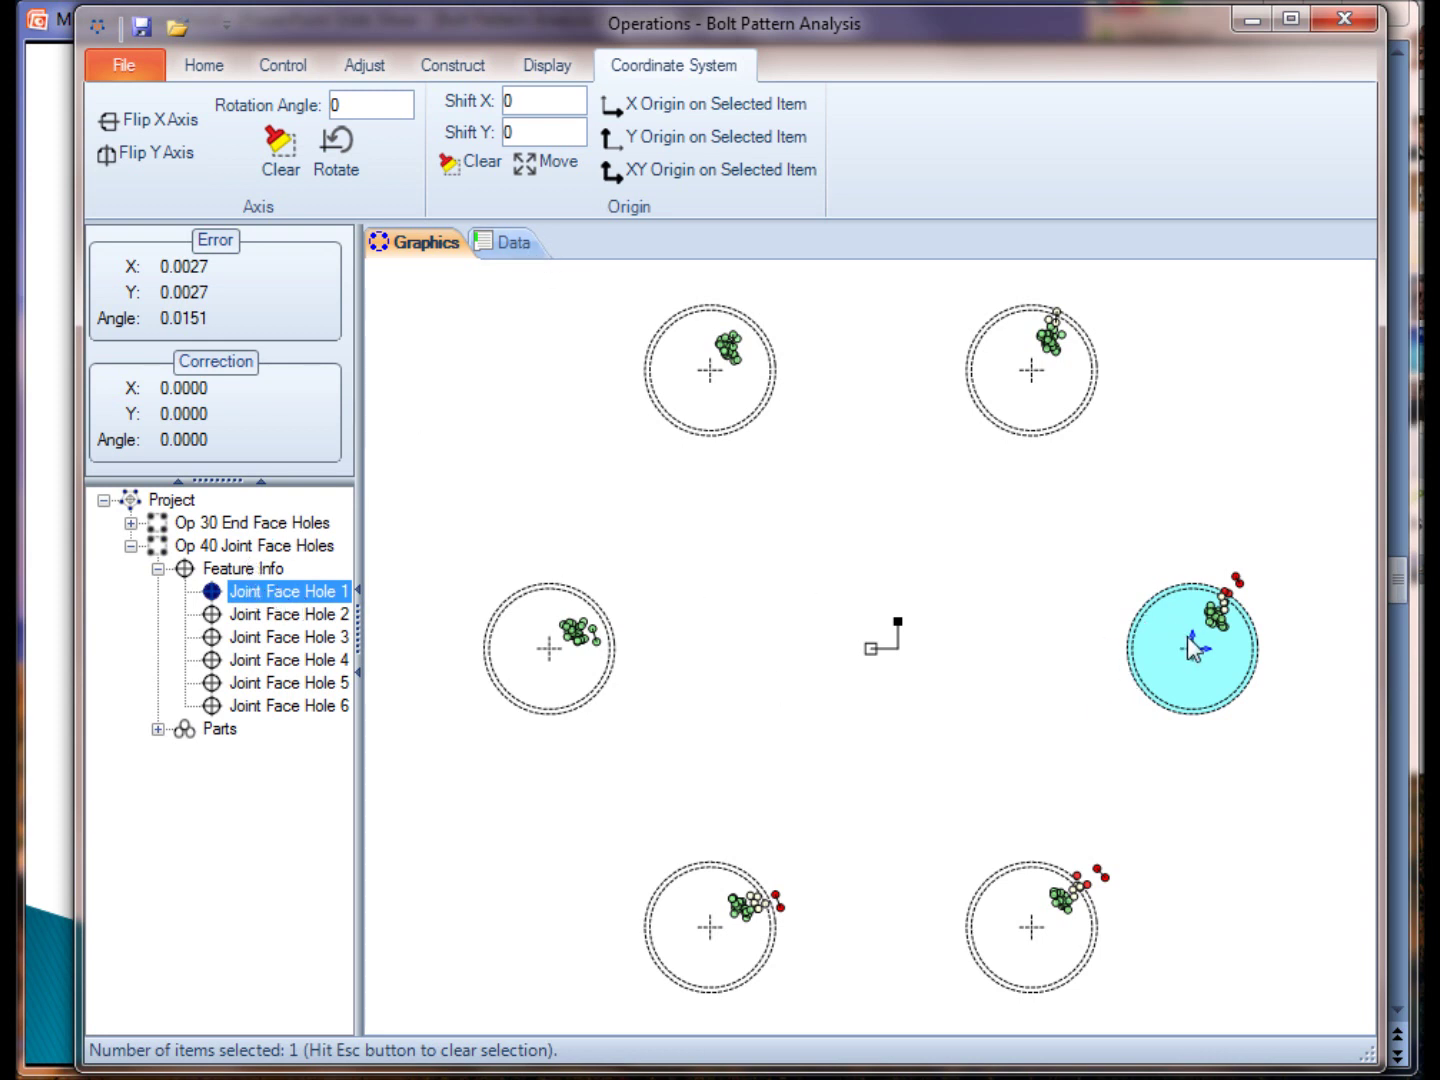
left_click(507, 247)
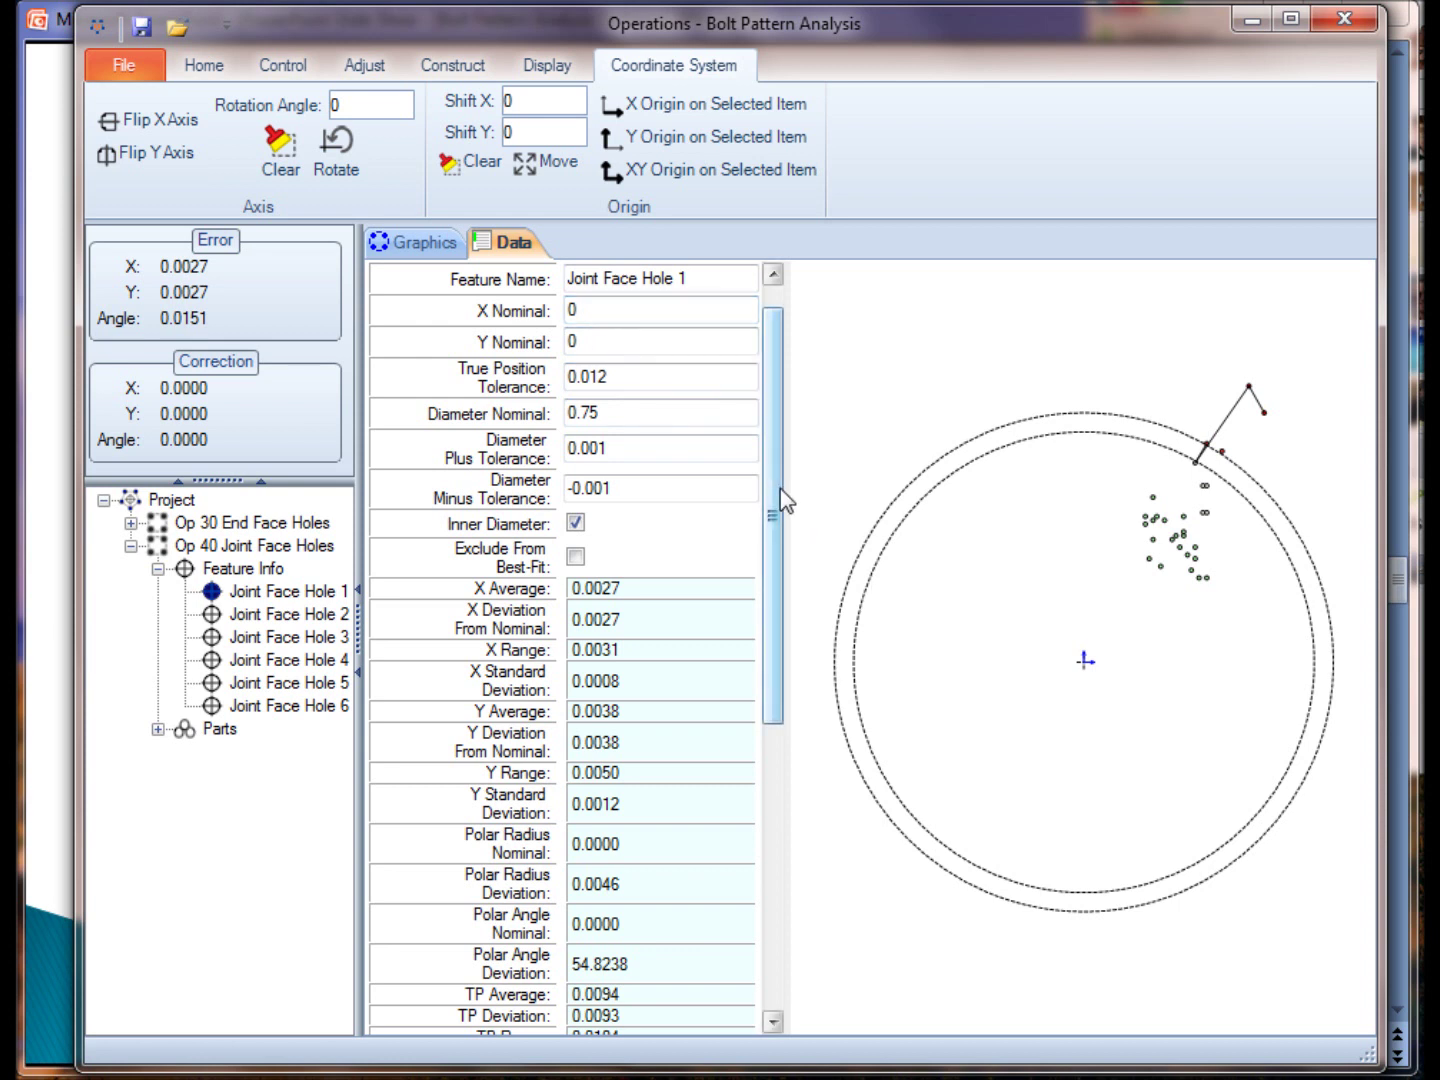
left_click_drag(774, 503, 781, 592)
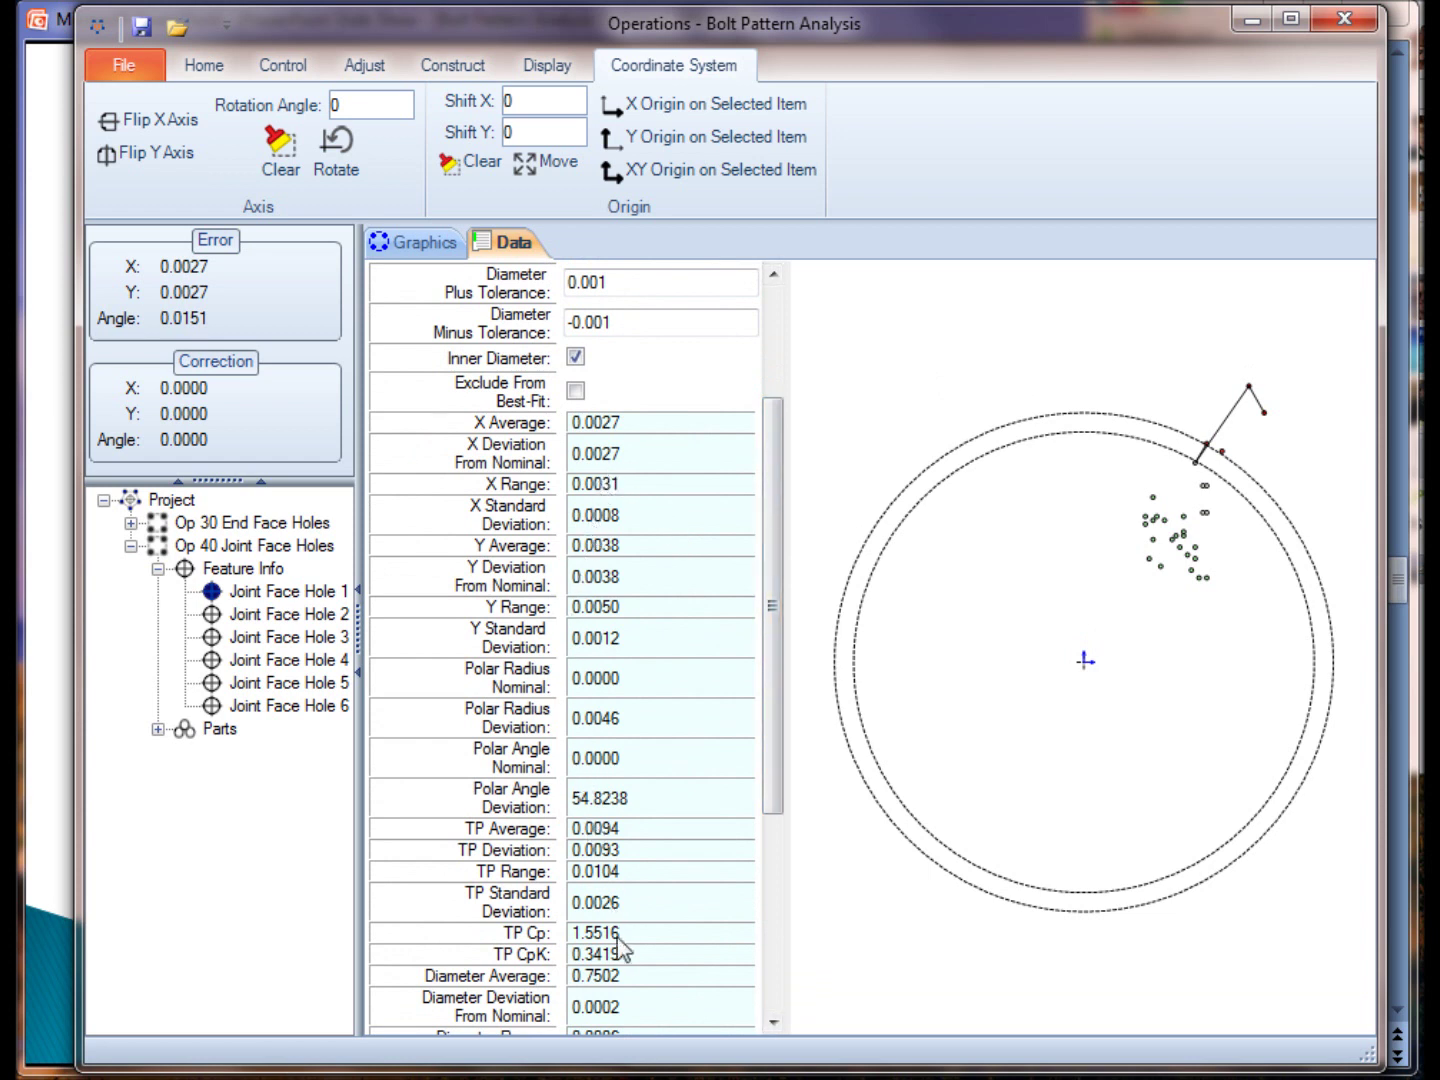
left_click_drag(765, 456, 788, 386)
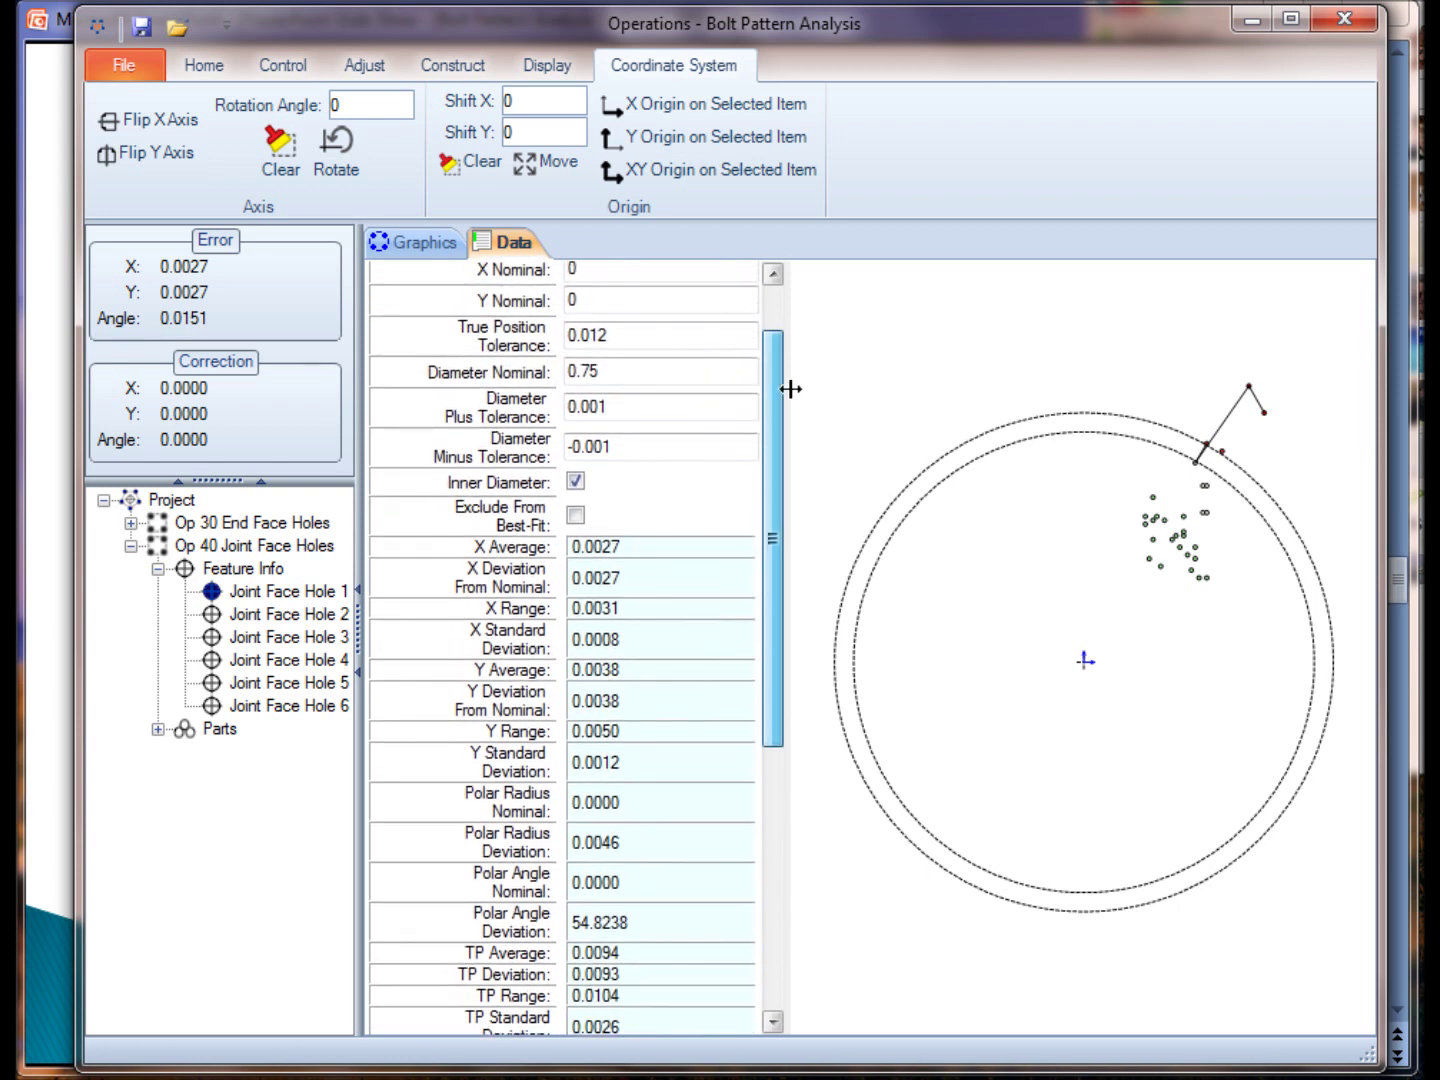
Step through the data of Joint Face Holes 2 to 6 and back to Hole 1, examining their nominals relative to the origin.
left_click(233, 615)
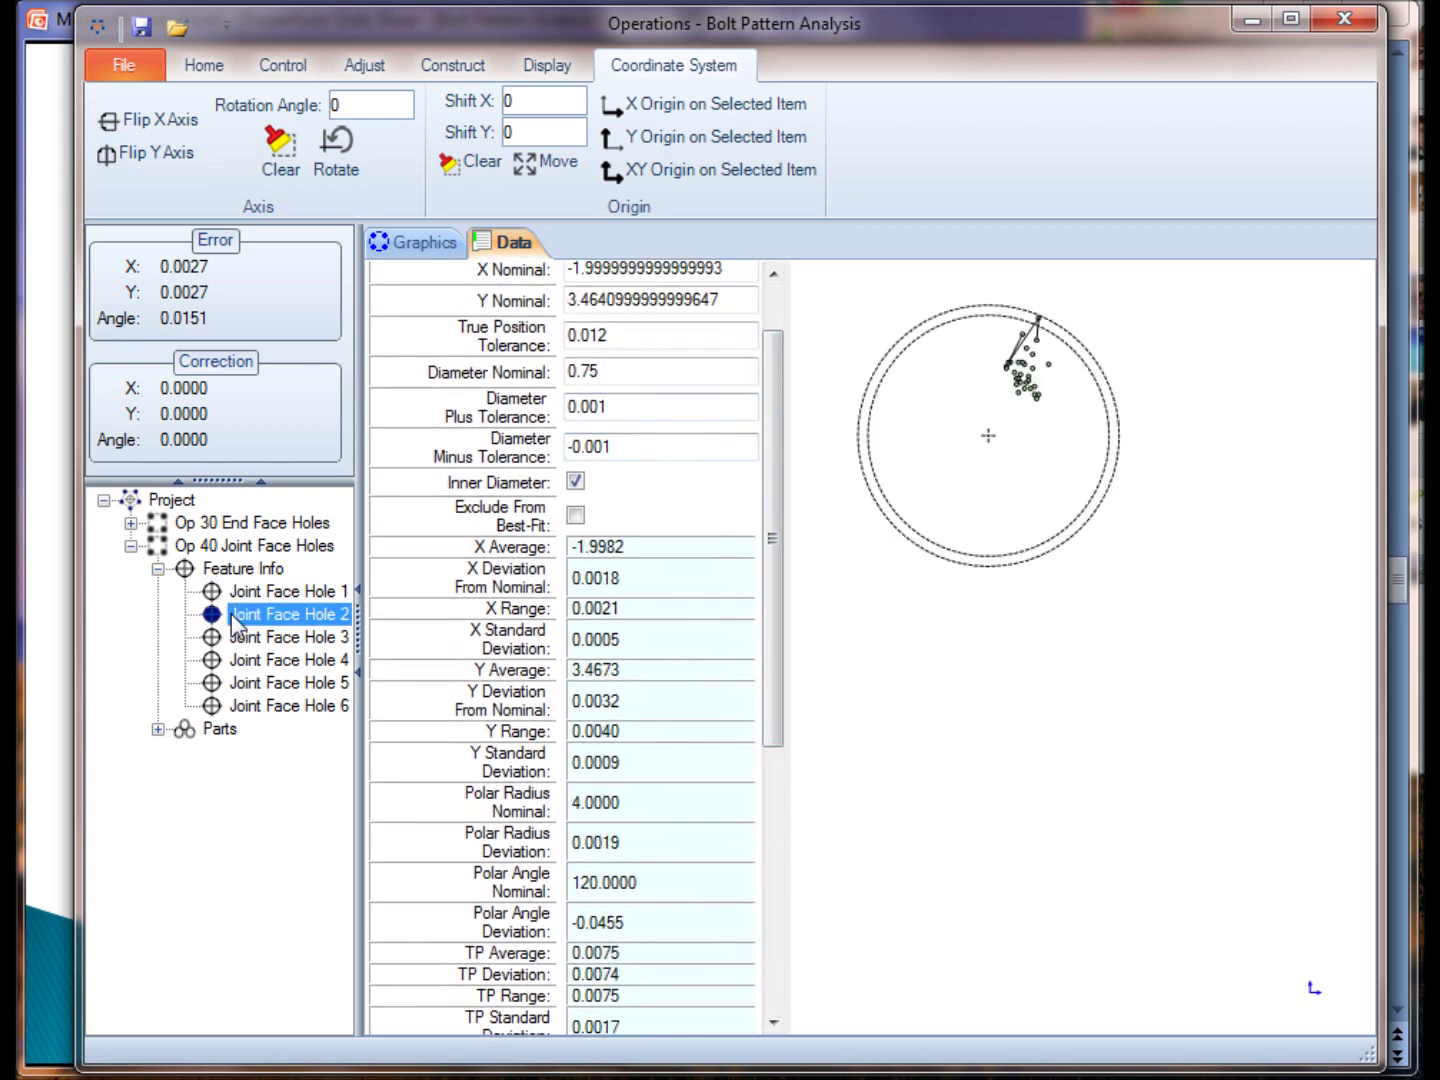
left_click(246, 638)
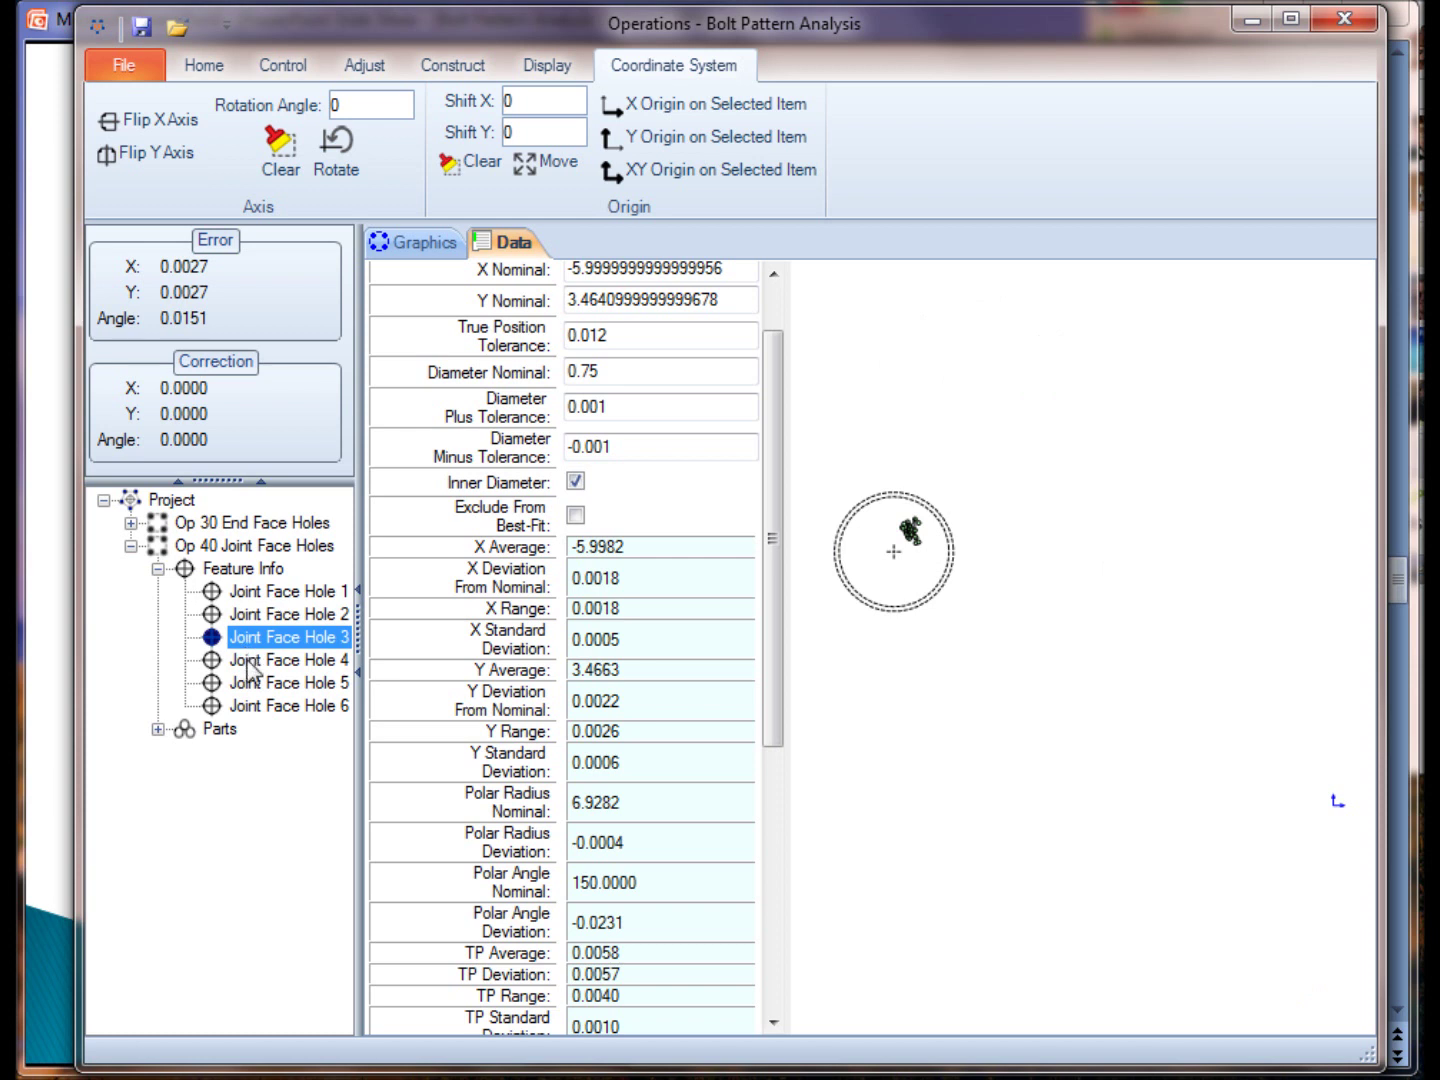
left_click(247, 661)
left_click(250, 684)
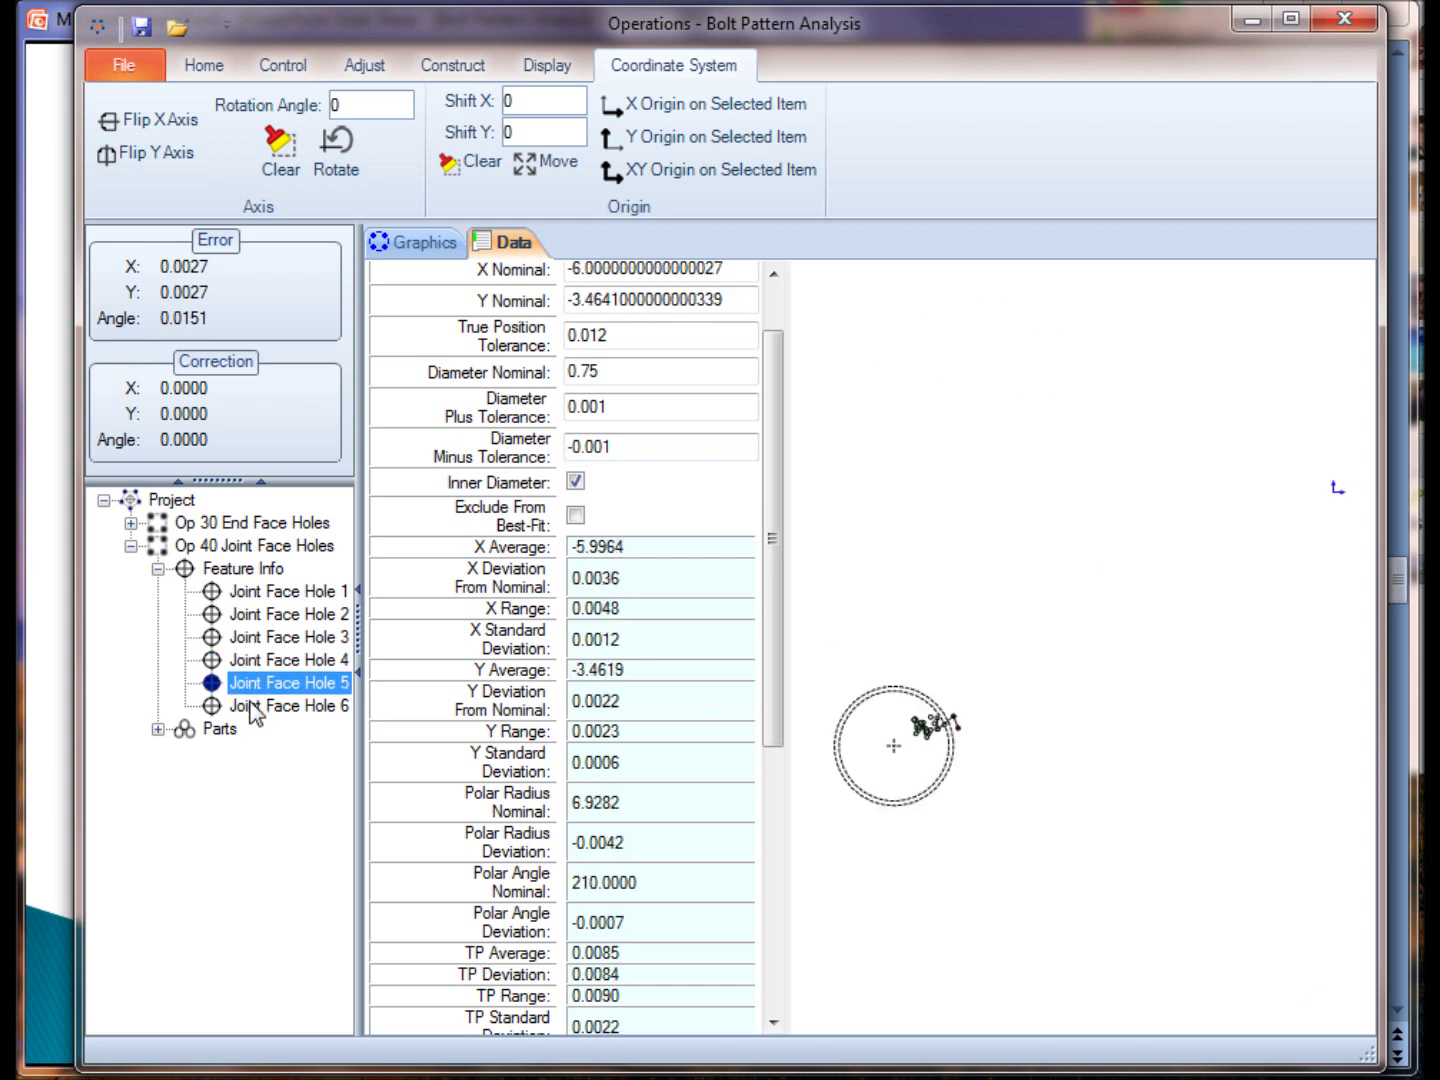
left_click(251, 706)
left_click(252, 684)
left_click(258, 661)
left_click(260, 637)
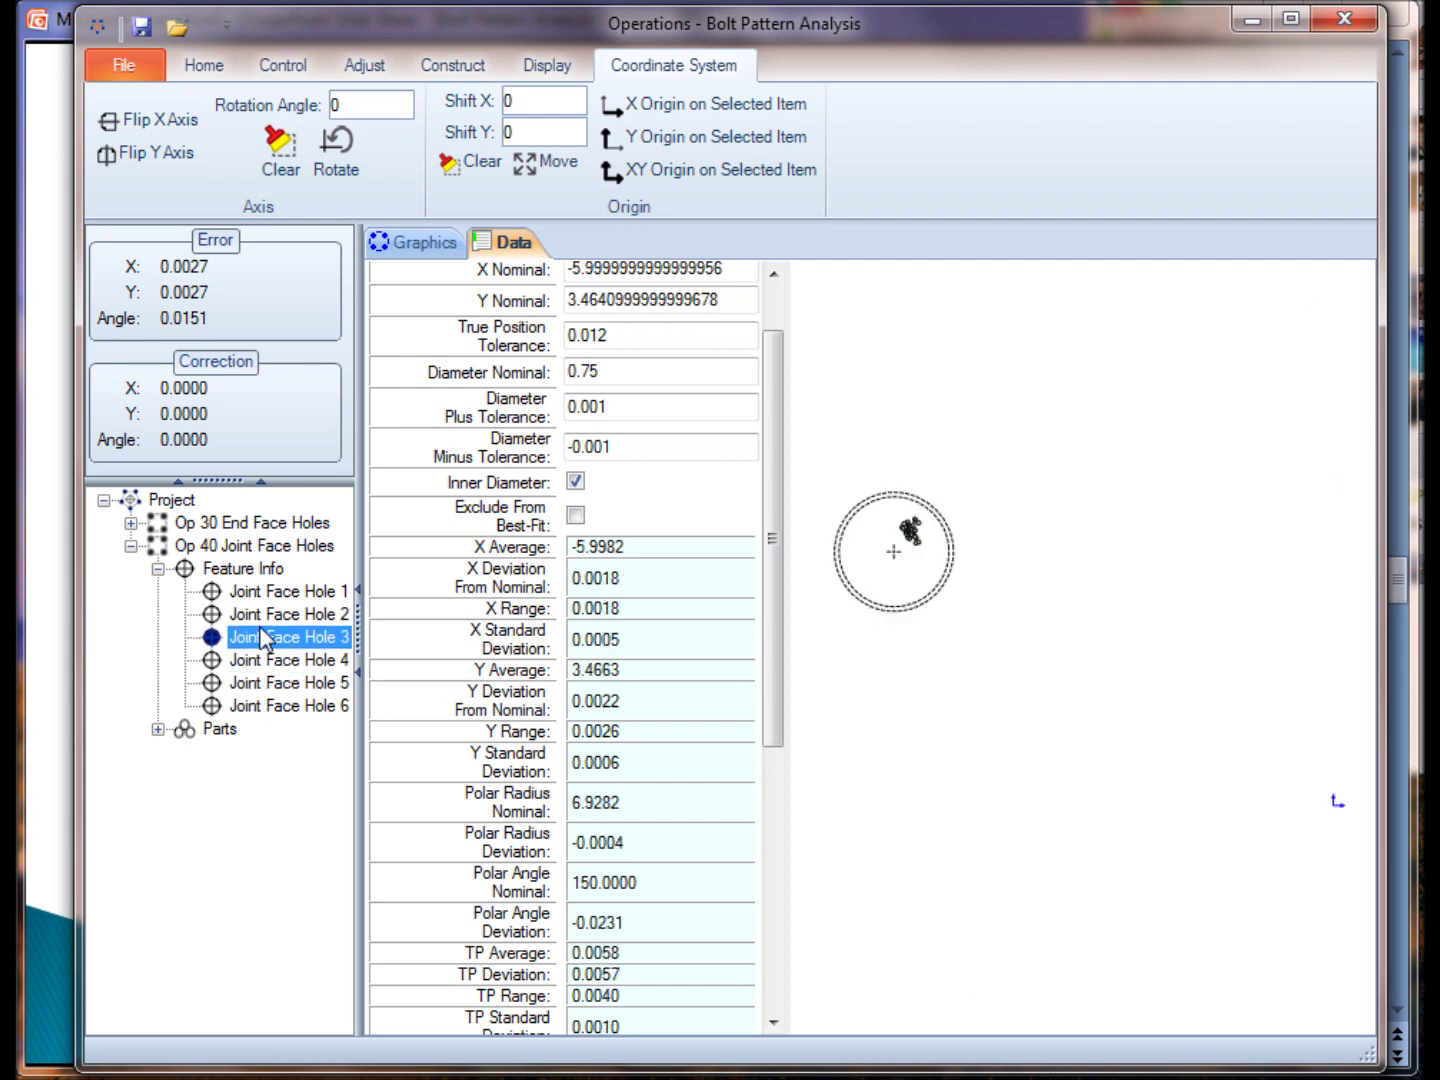
left_click(263, 614)
left_click(264, 591)
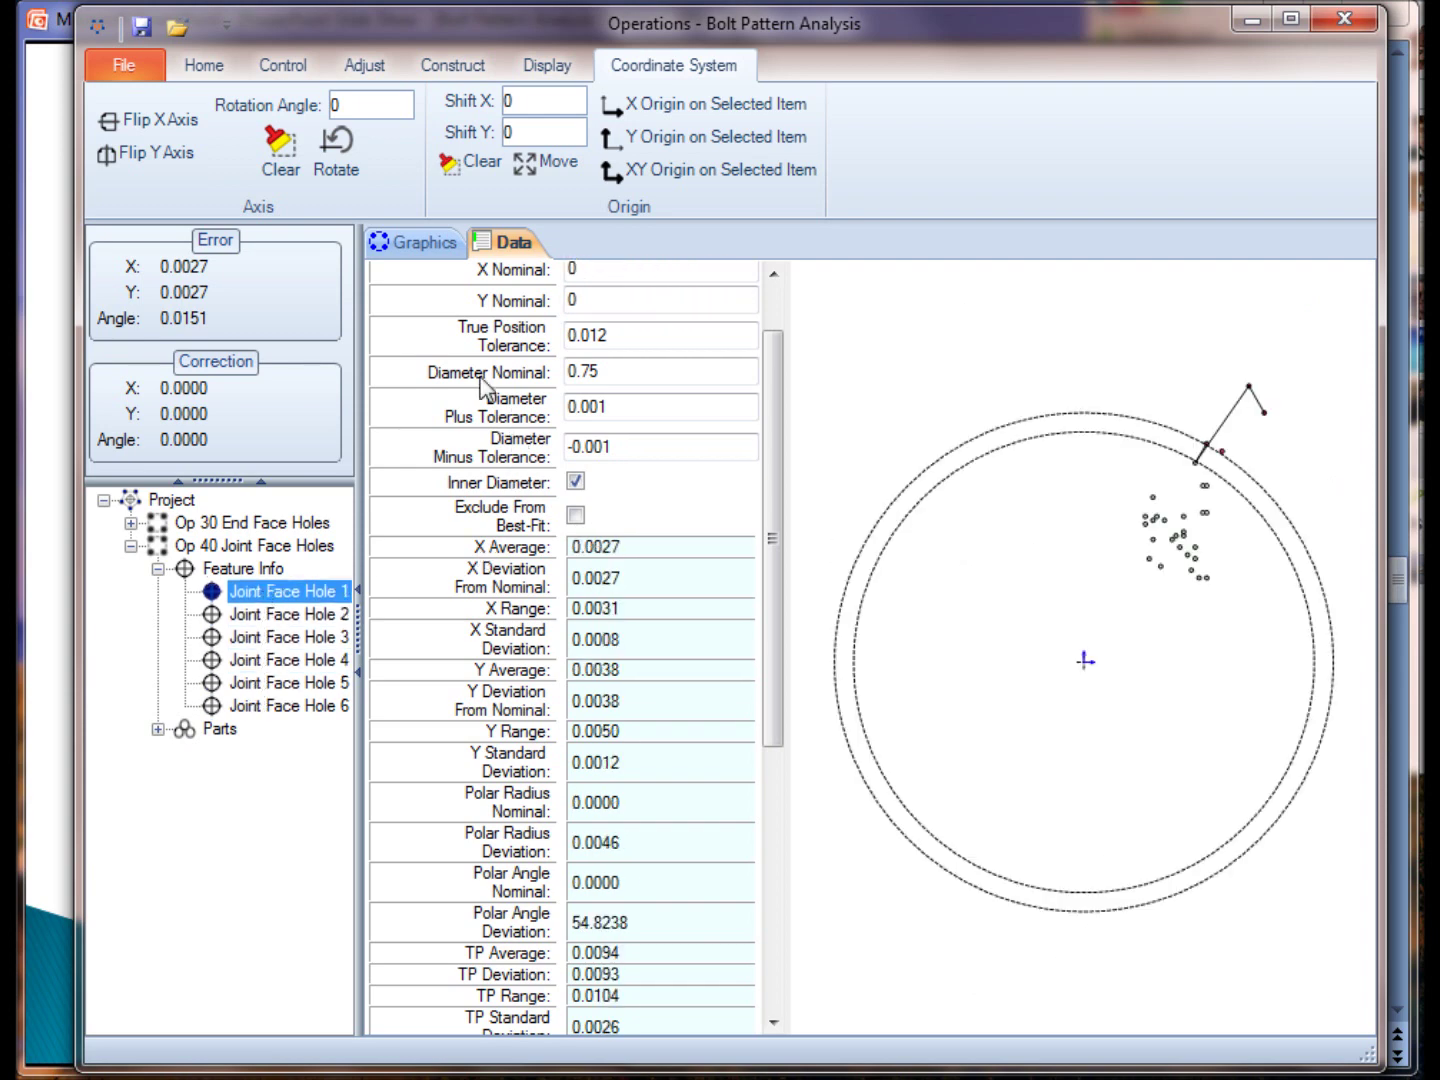
Add a first reference point to the Op 40 Joint Face Holes pattern with a nominal X of 6.
left_click(388, 242)
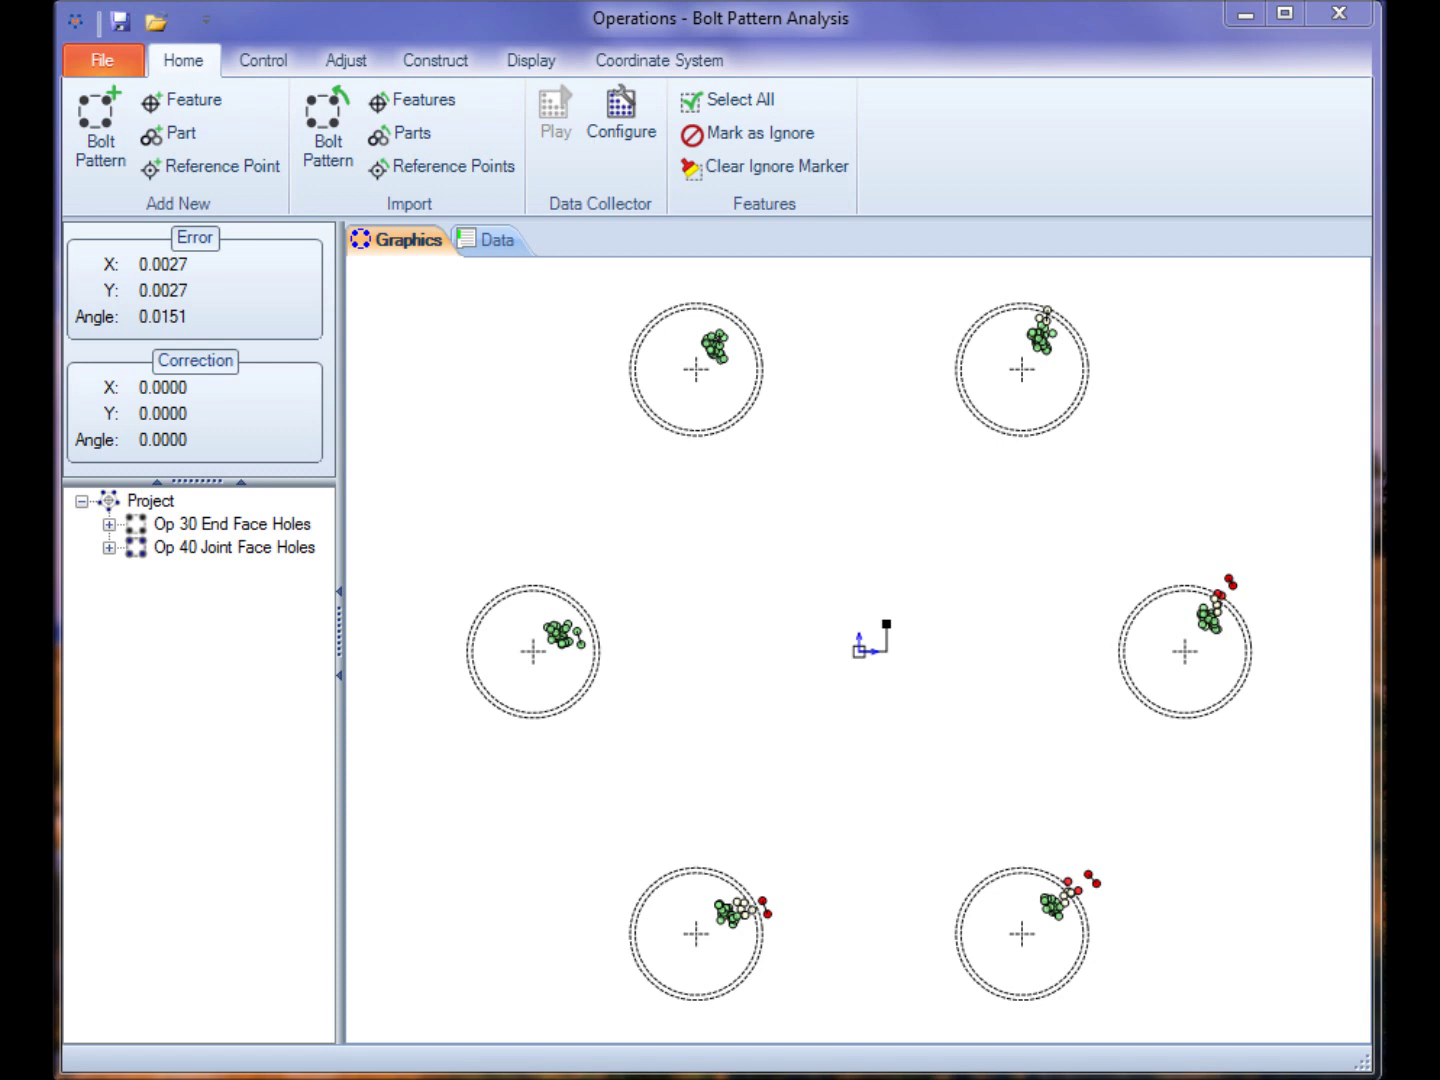
left_click(251, 554)
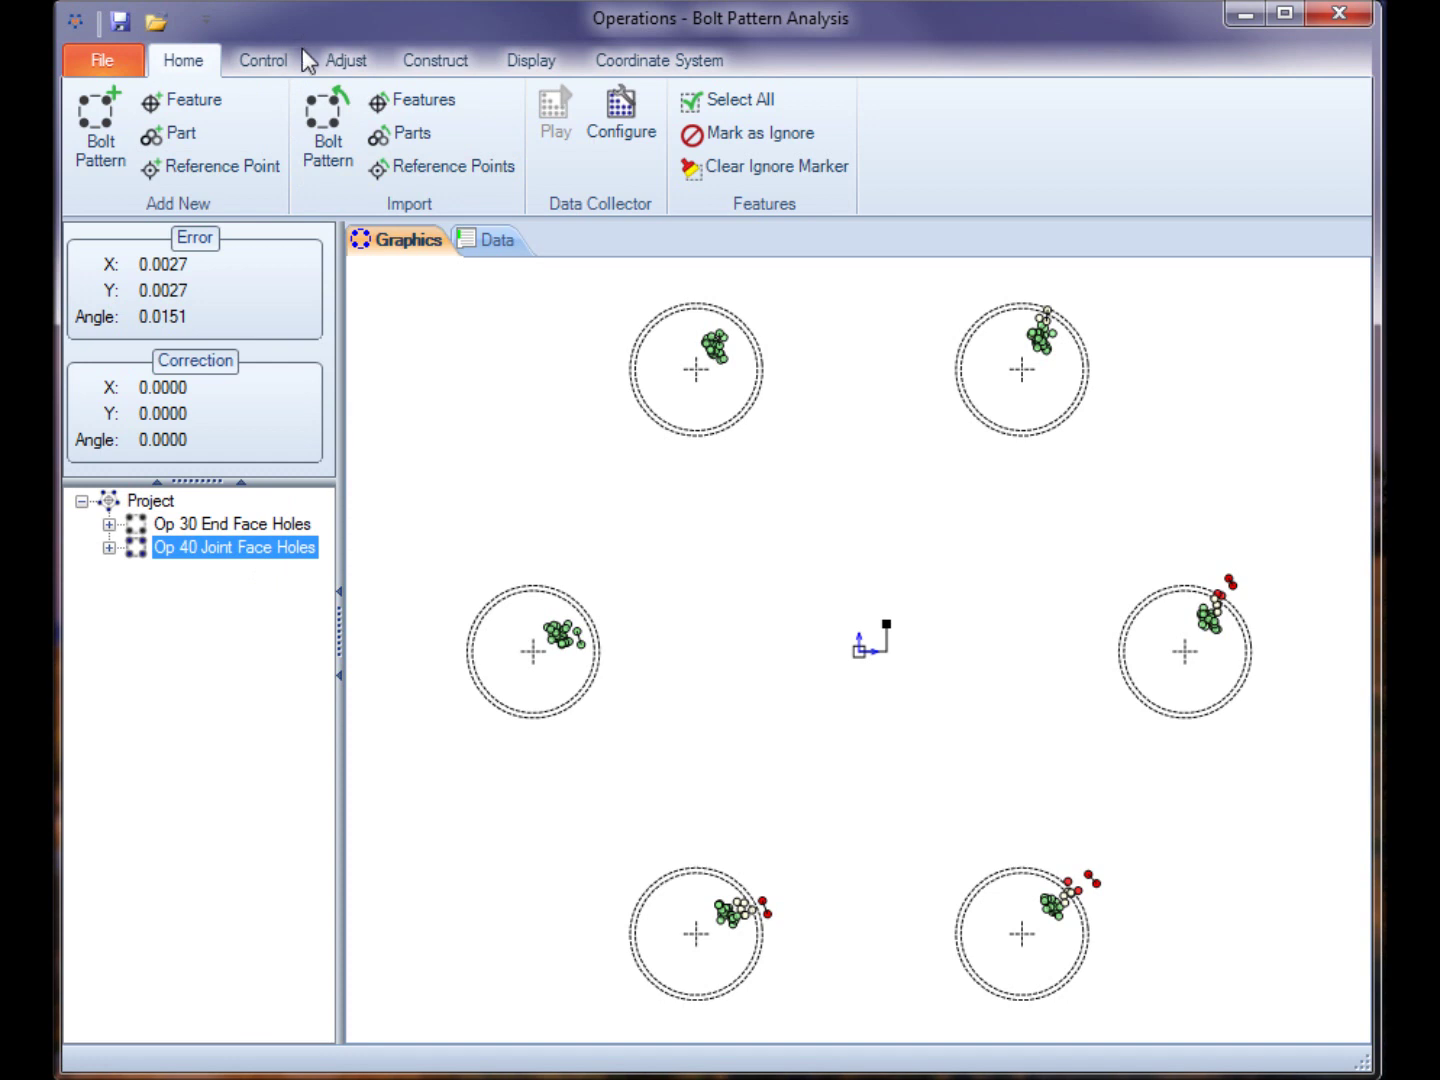
left_click(200, 167)
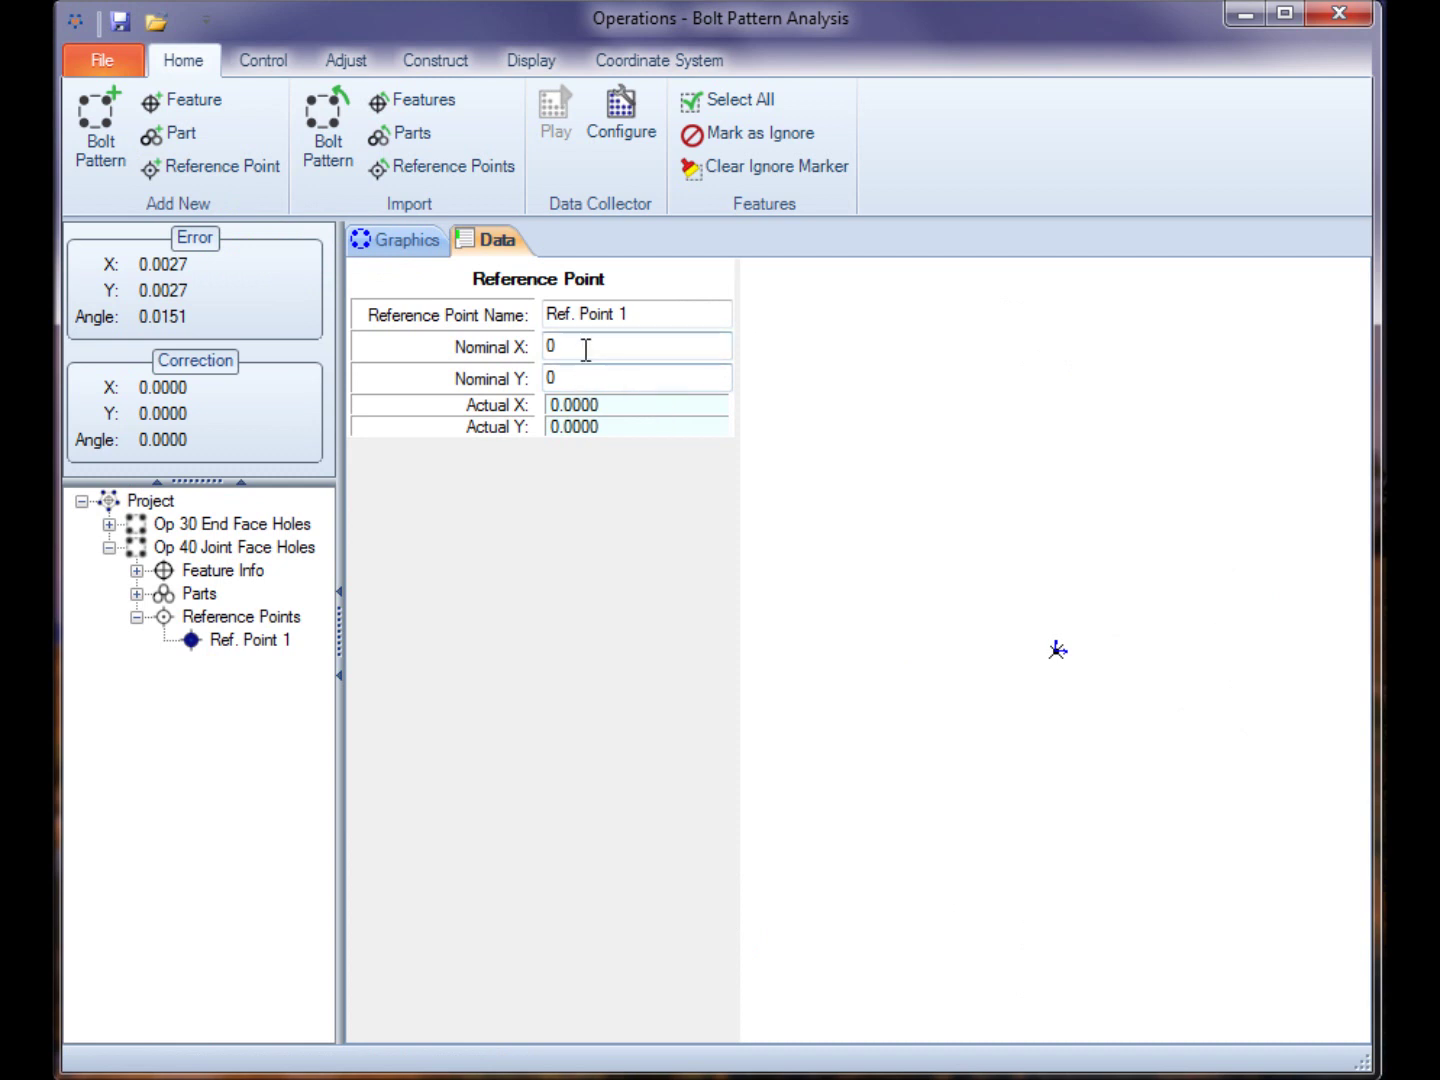
left_click(553, 346)
type("6")
left_click(585, 376)
Add a second Op 40 reference point with a nominal X of -6 and return to the graphical view.
left_click(185, 173)
double_click(572, 347)
type("-6")
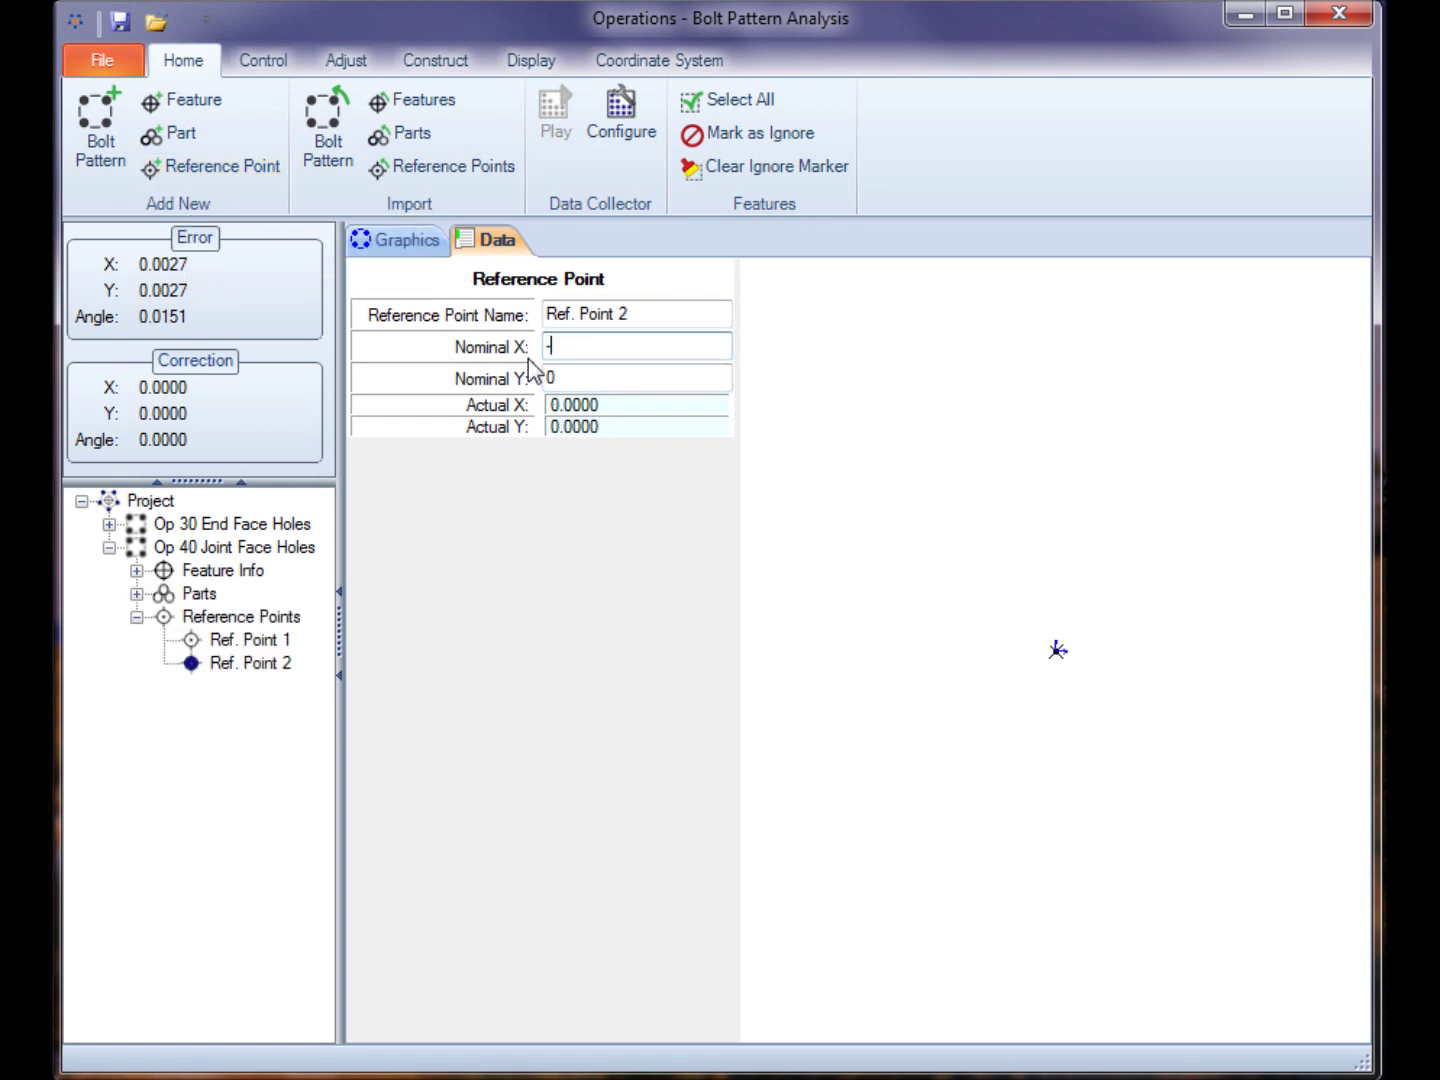
left_click(572, 378)
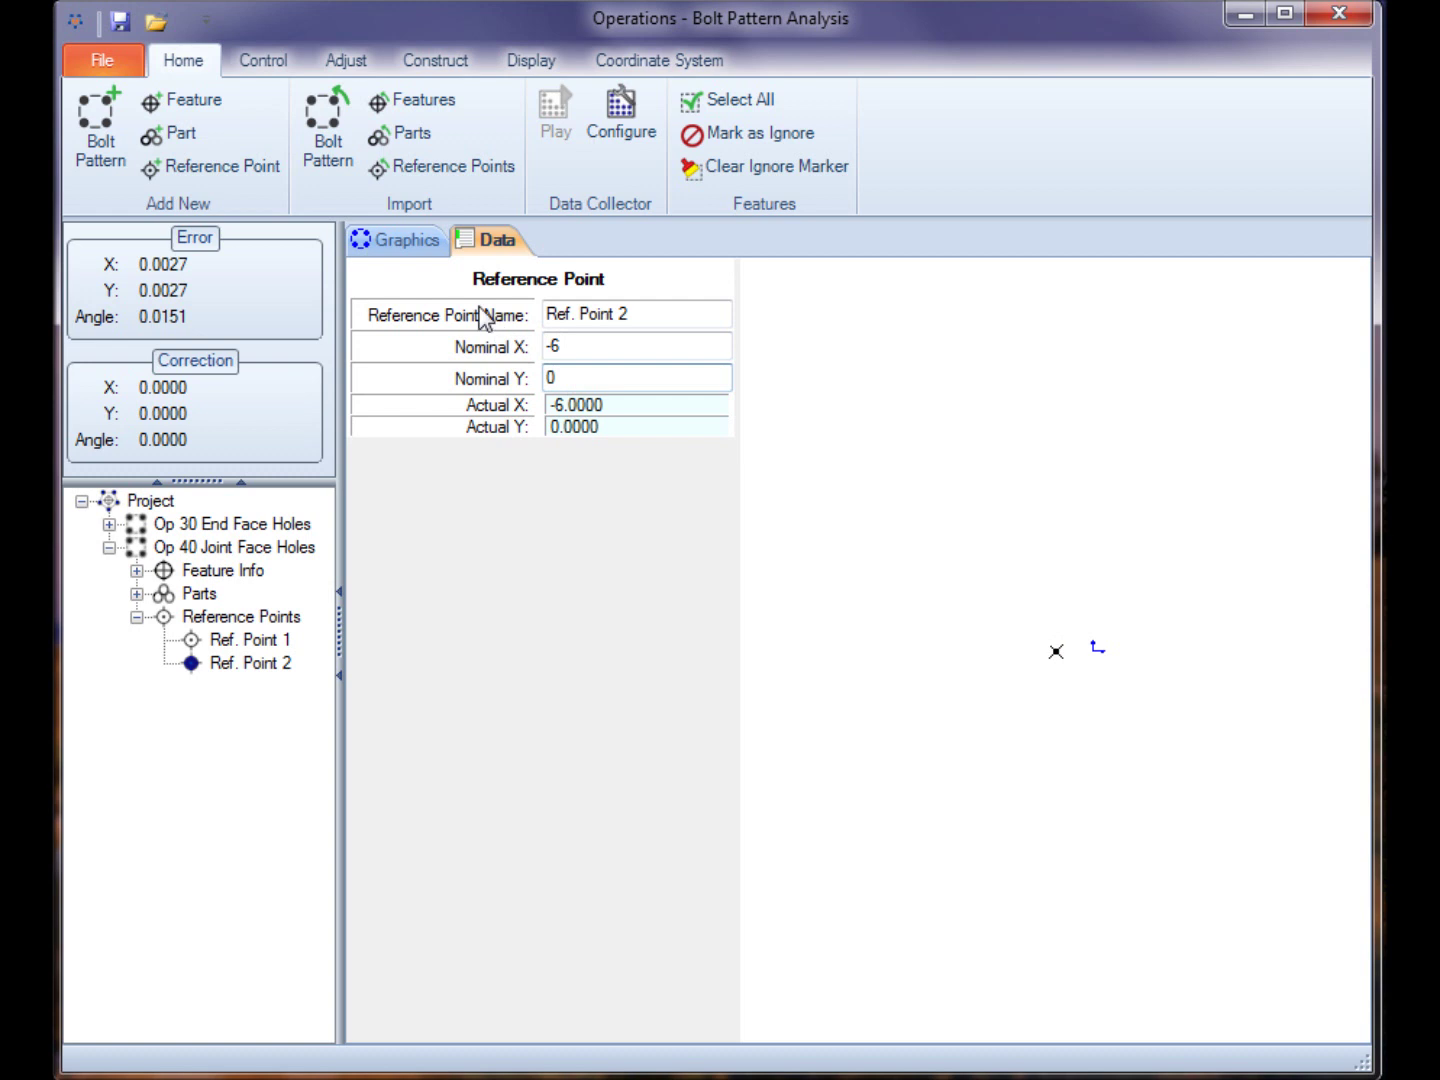
left_click(407, 246)
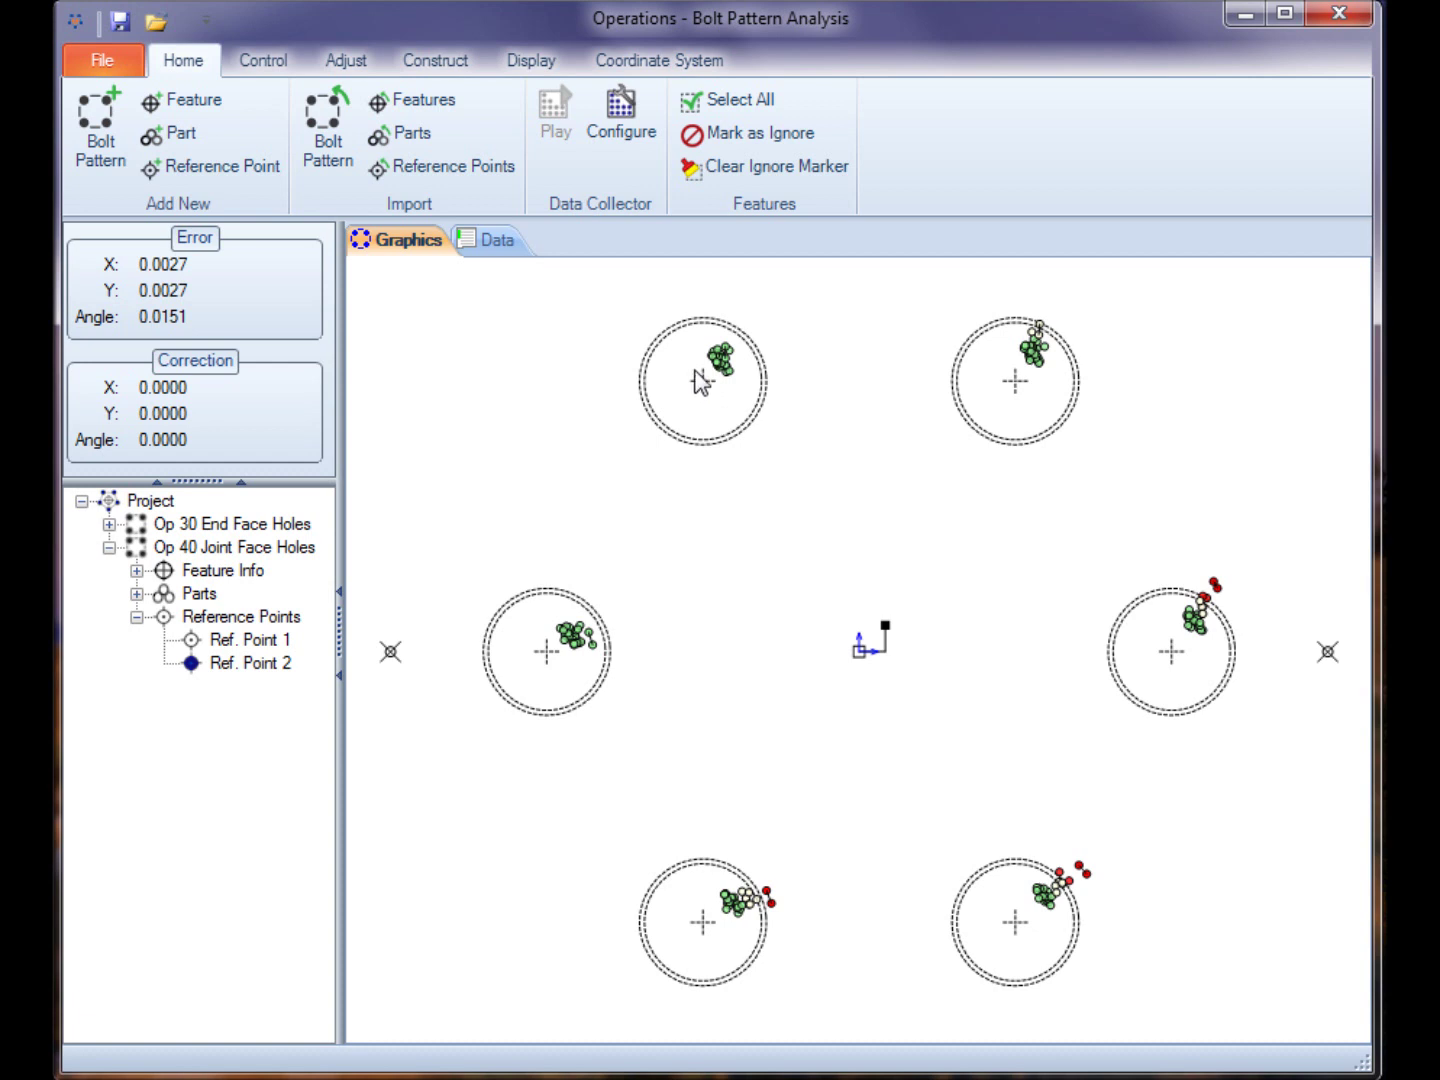
Run a best-fit calculation on the Op 40 features with X, Y and rotation unlocked.
left_click(270, 80)
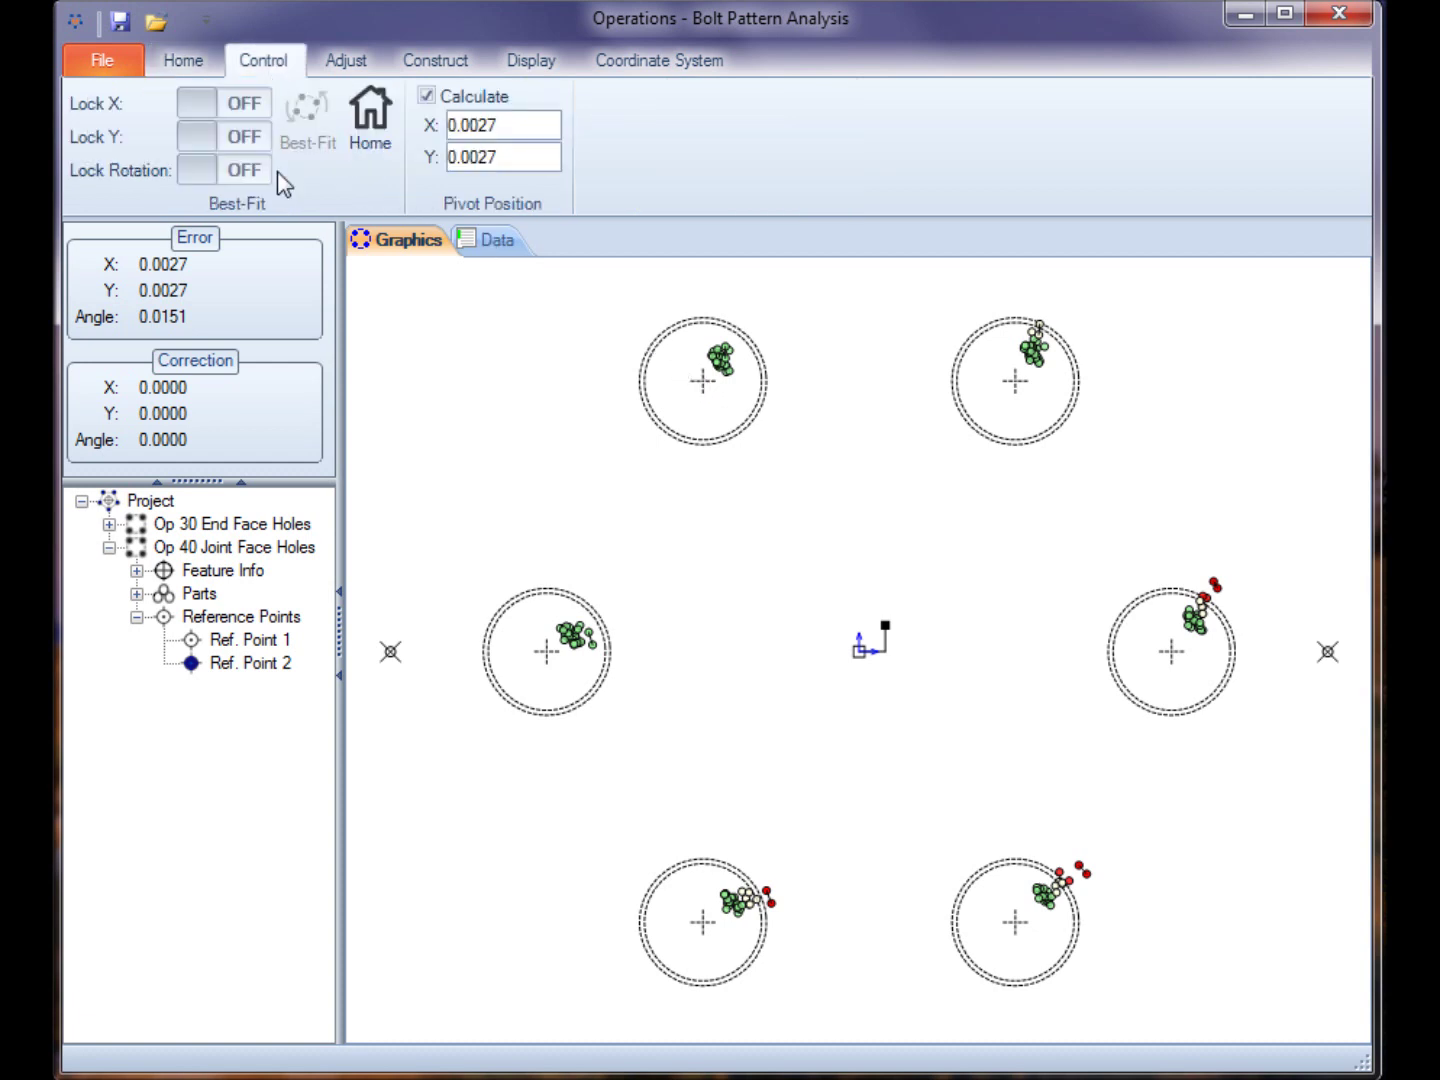
left_click(208, 571)
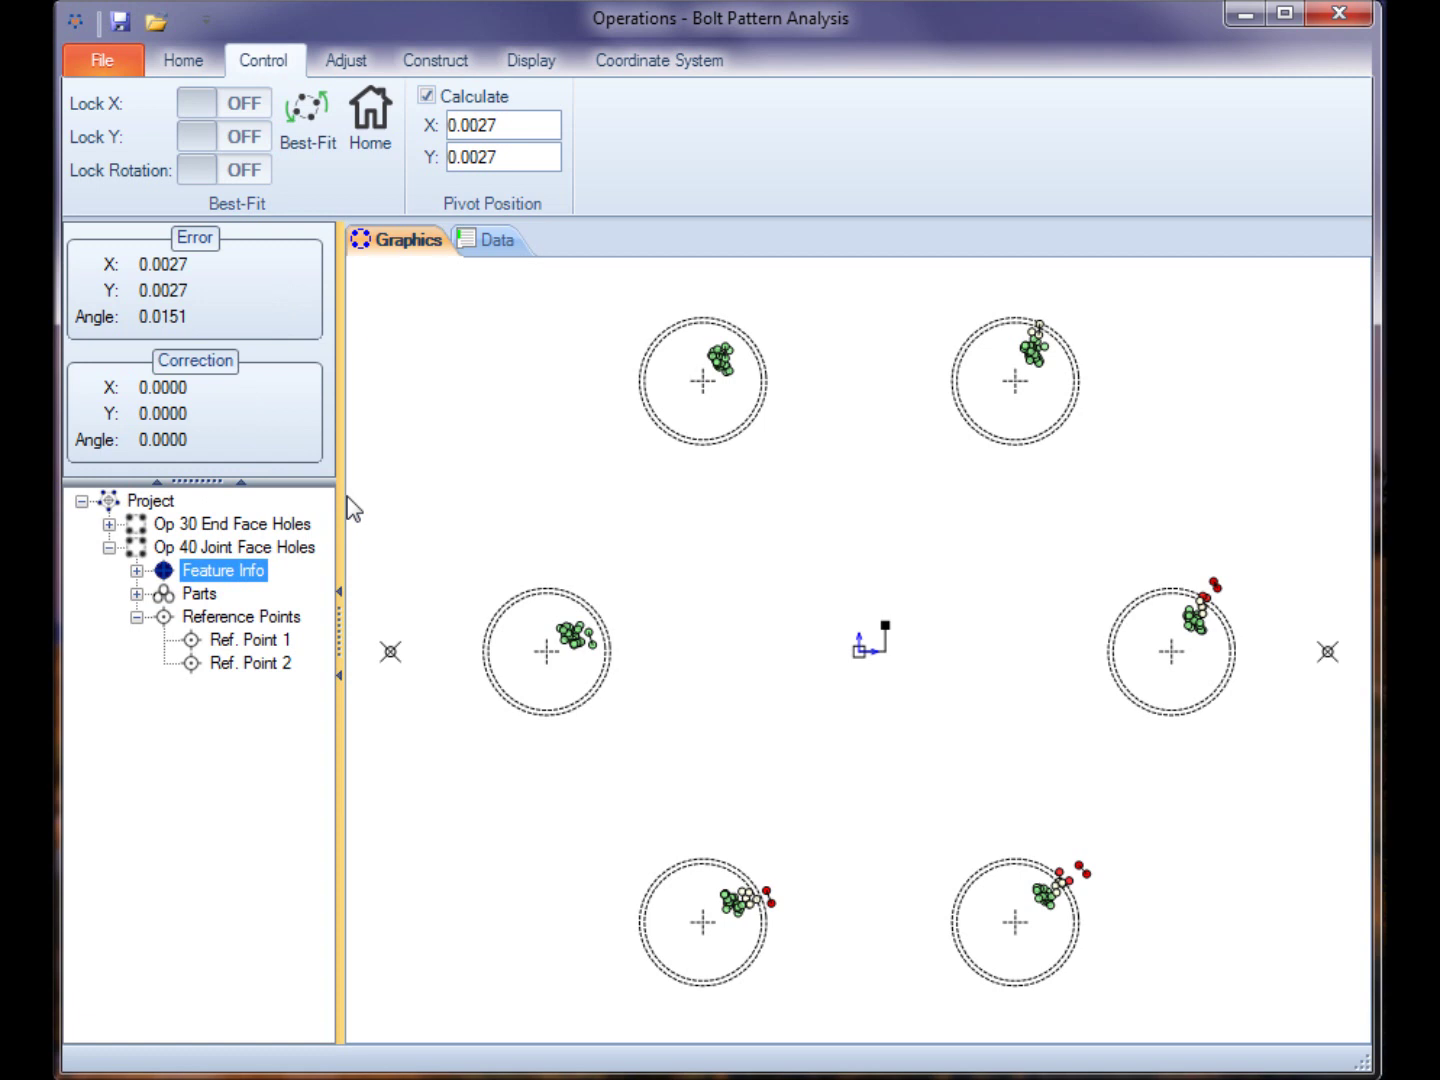
left_click(314, 145)
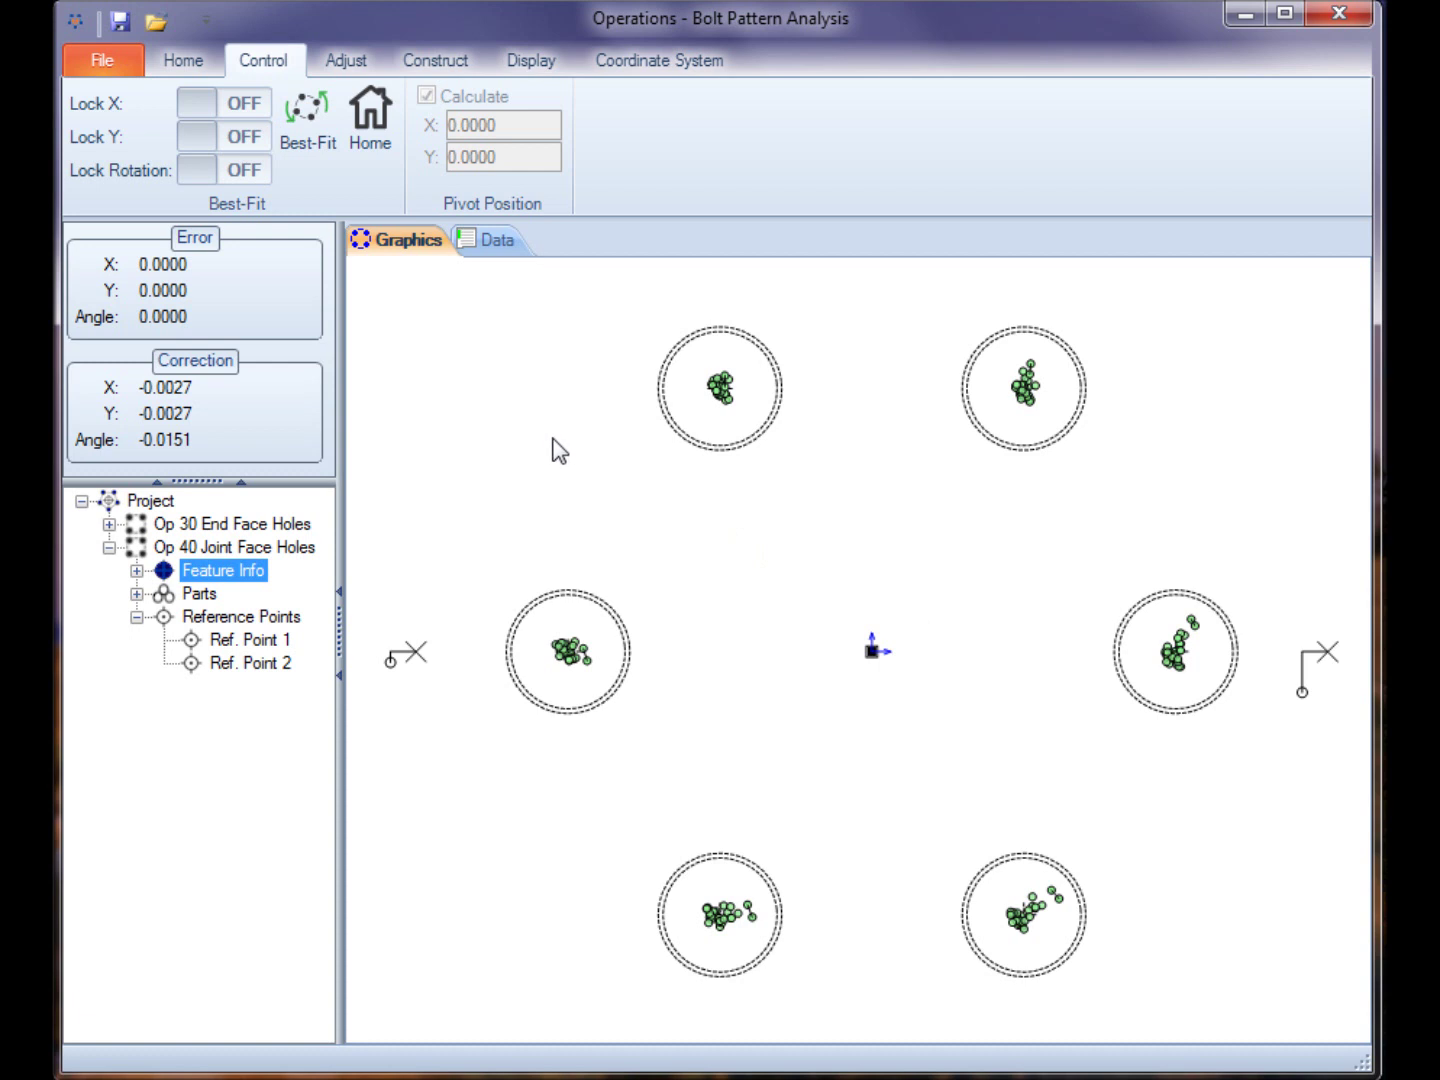
Review the nominal and actual coordinates of both Op 40 reference points, then return to the graphical view.
left_click(239, 643)
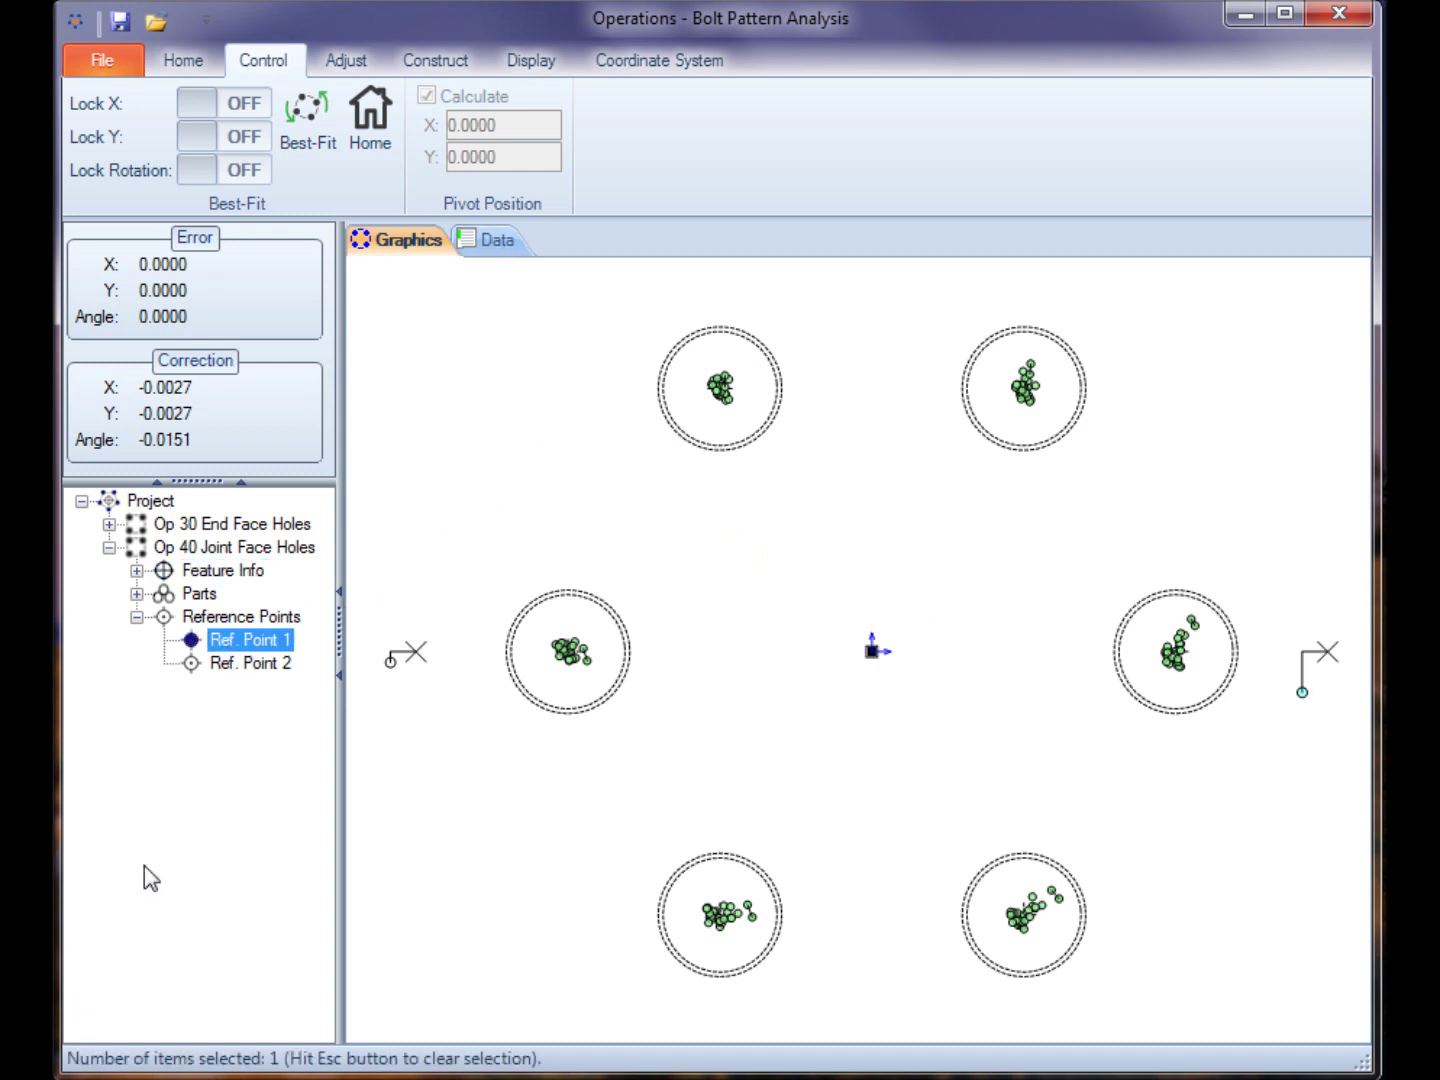
left_click(493, 243)
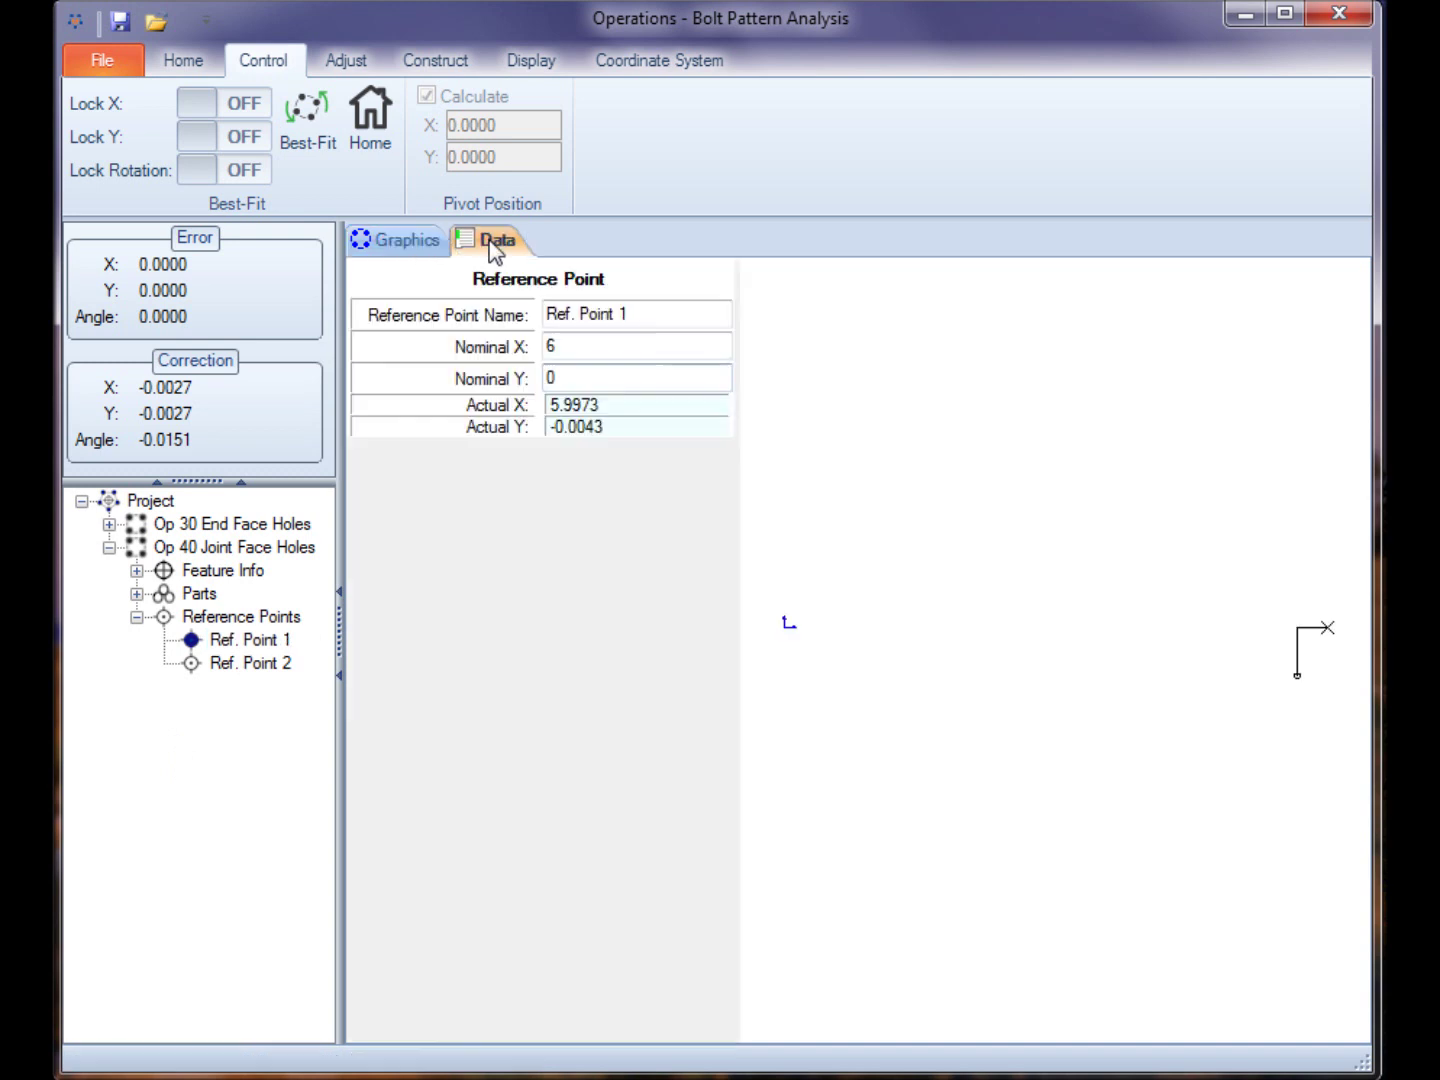
left_click(598, 356)
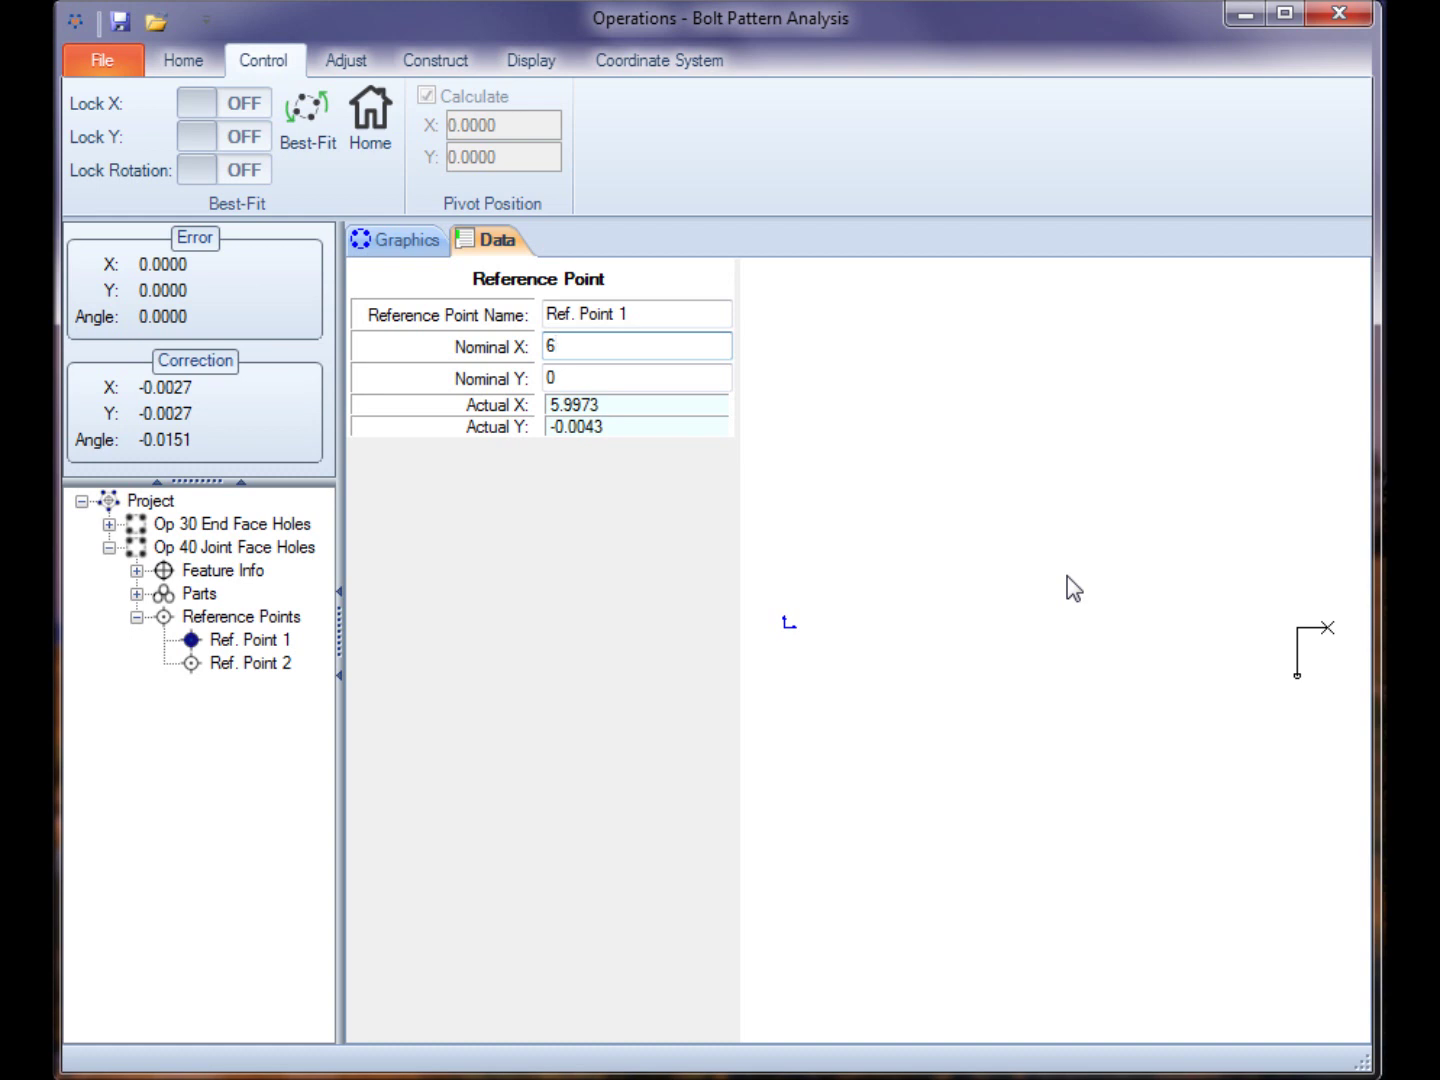
left_click(257, 670)
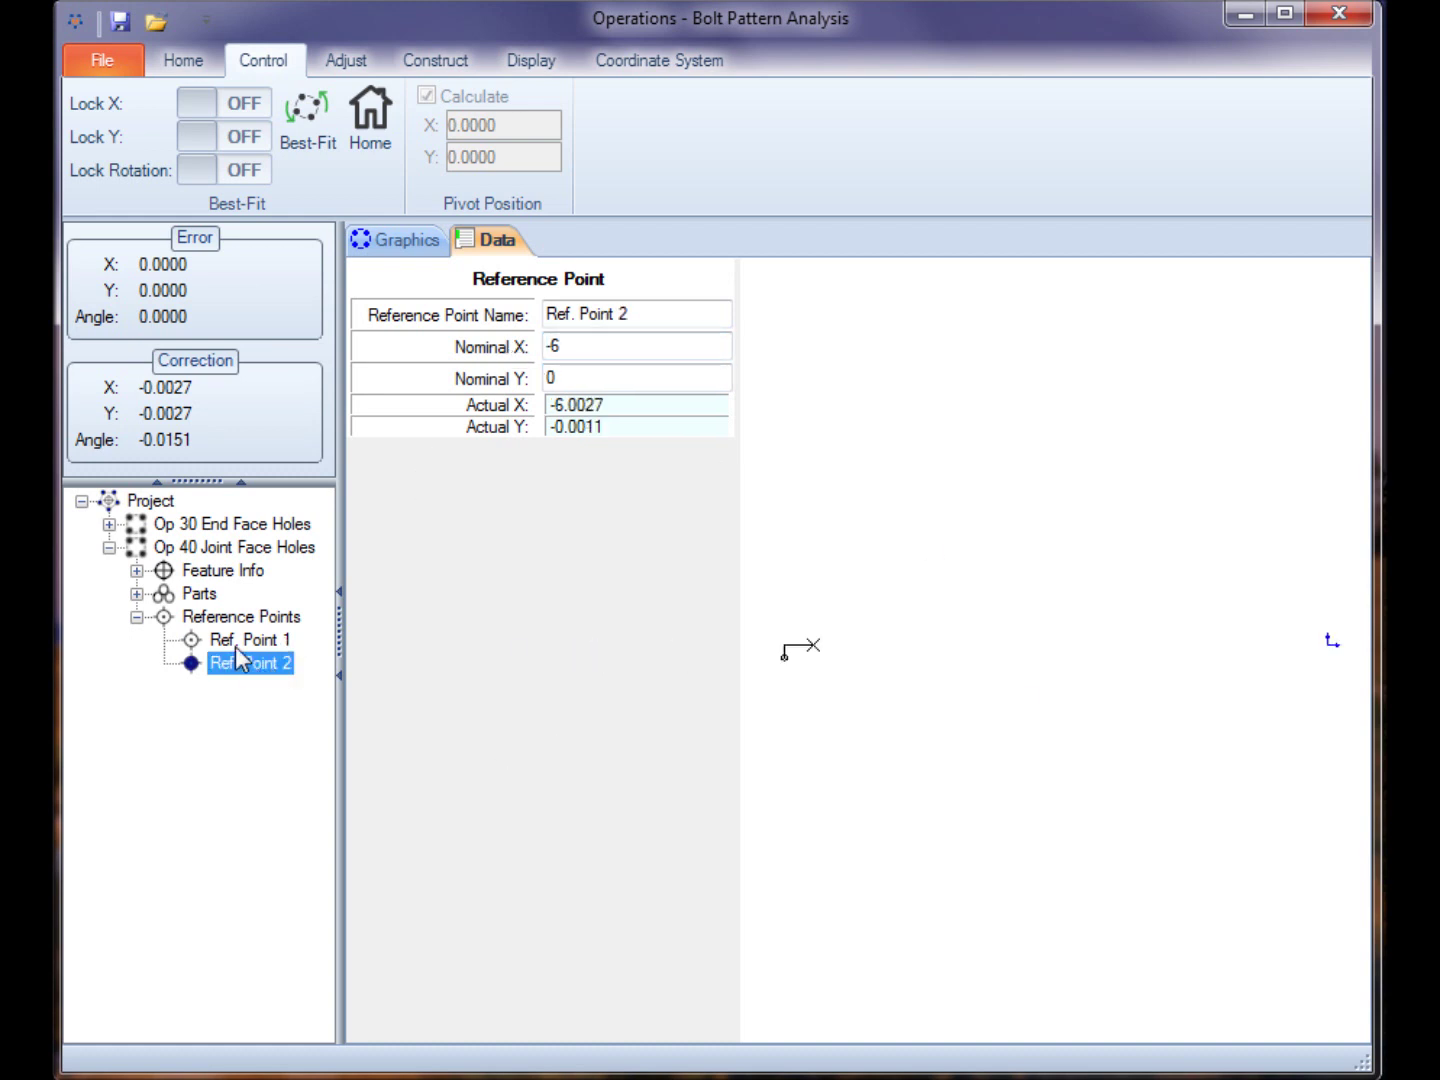
key("Up")
left_click(385, 239)
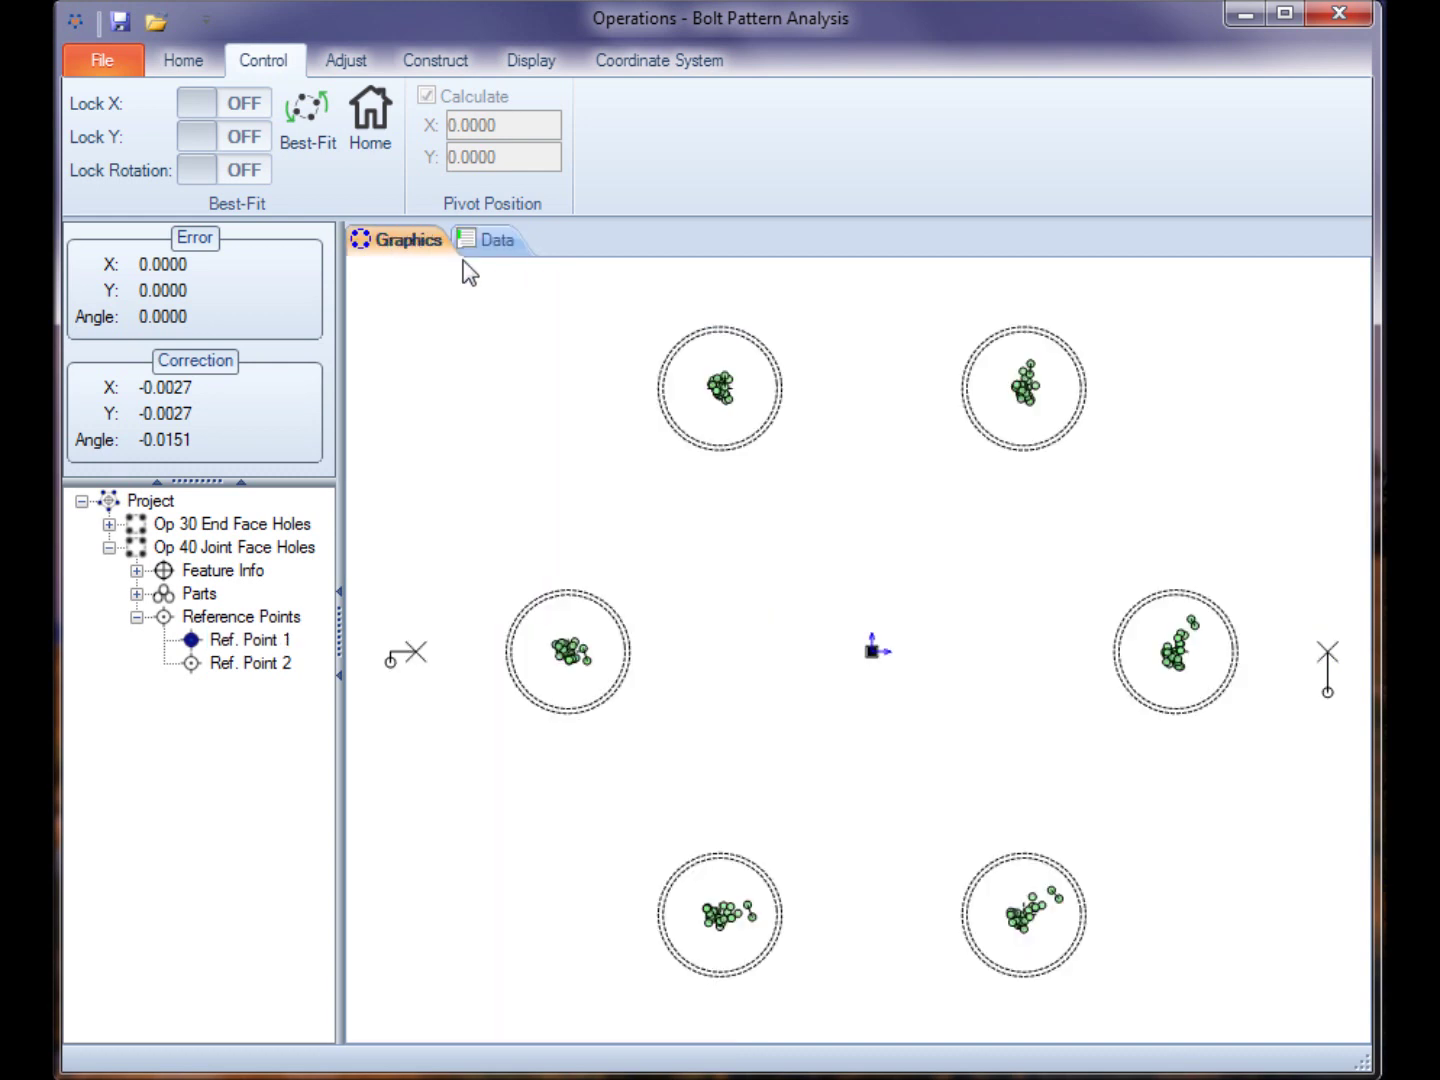
Alternate the Op 40 pattern between its home and best-fit positions to compare the reference points, ending at home.
left_click(377, 132)
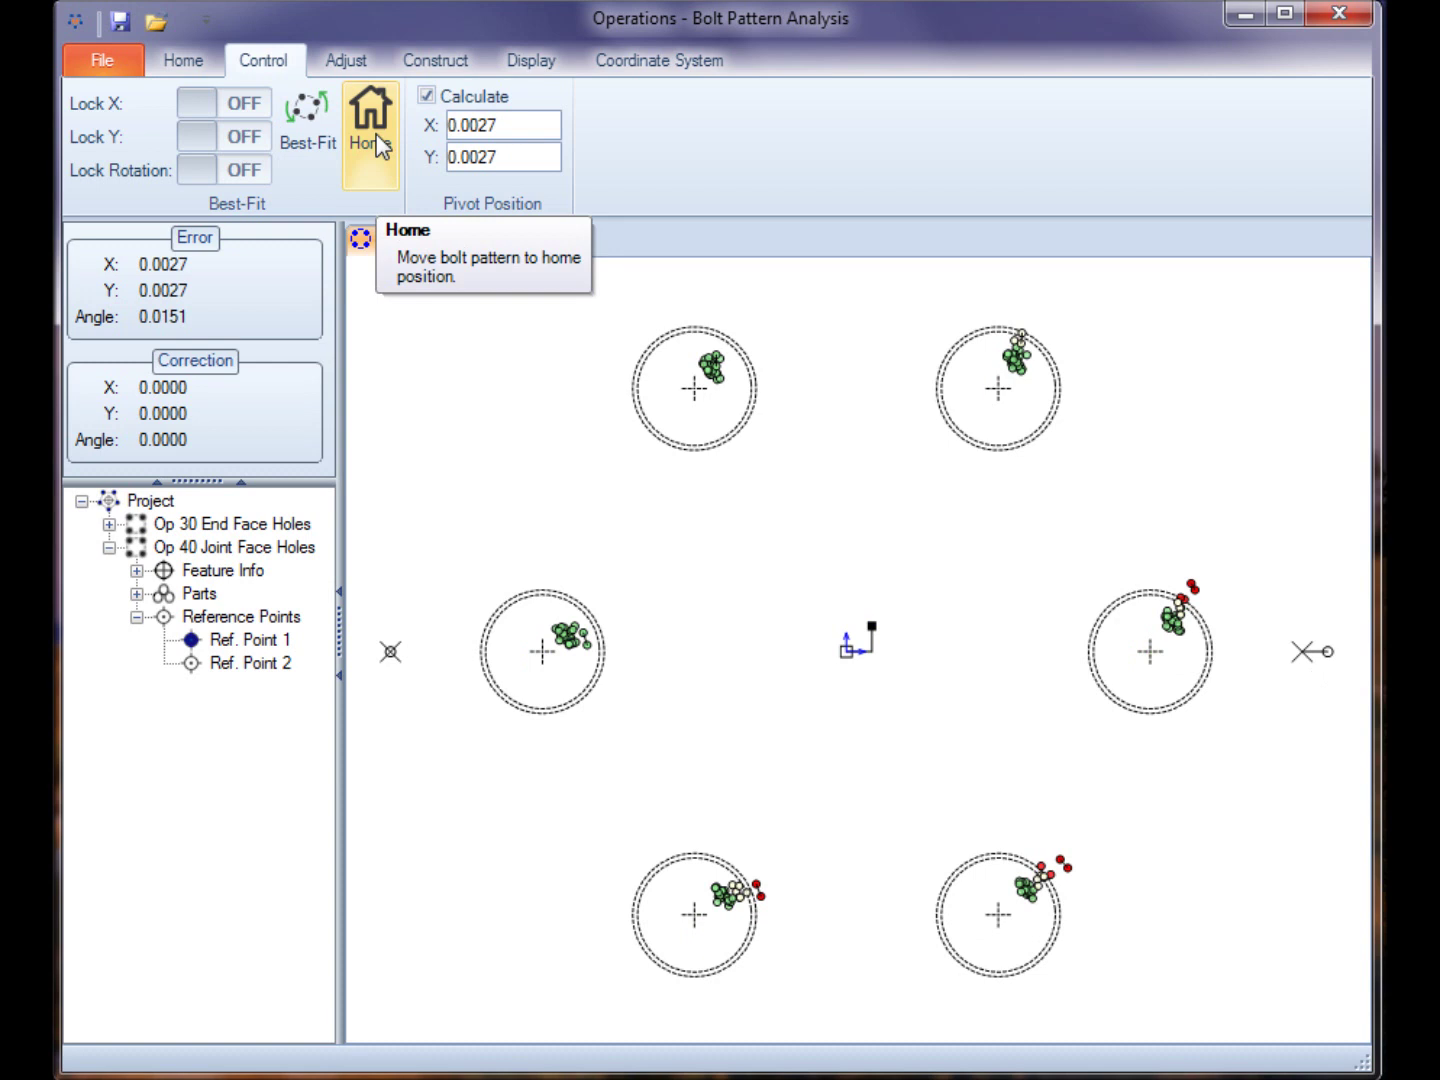
left_click(308, 145)
left_click(366, 152)
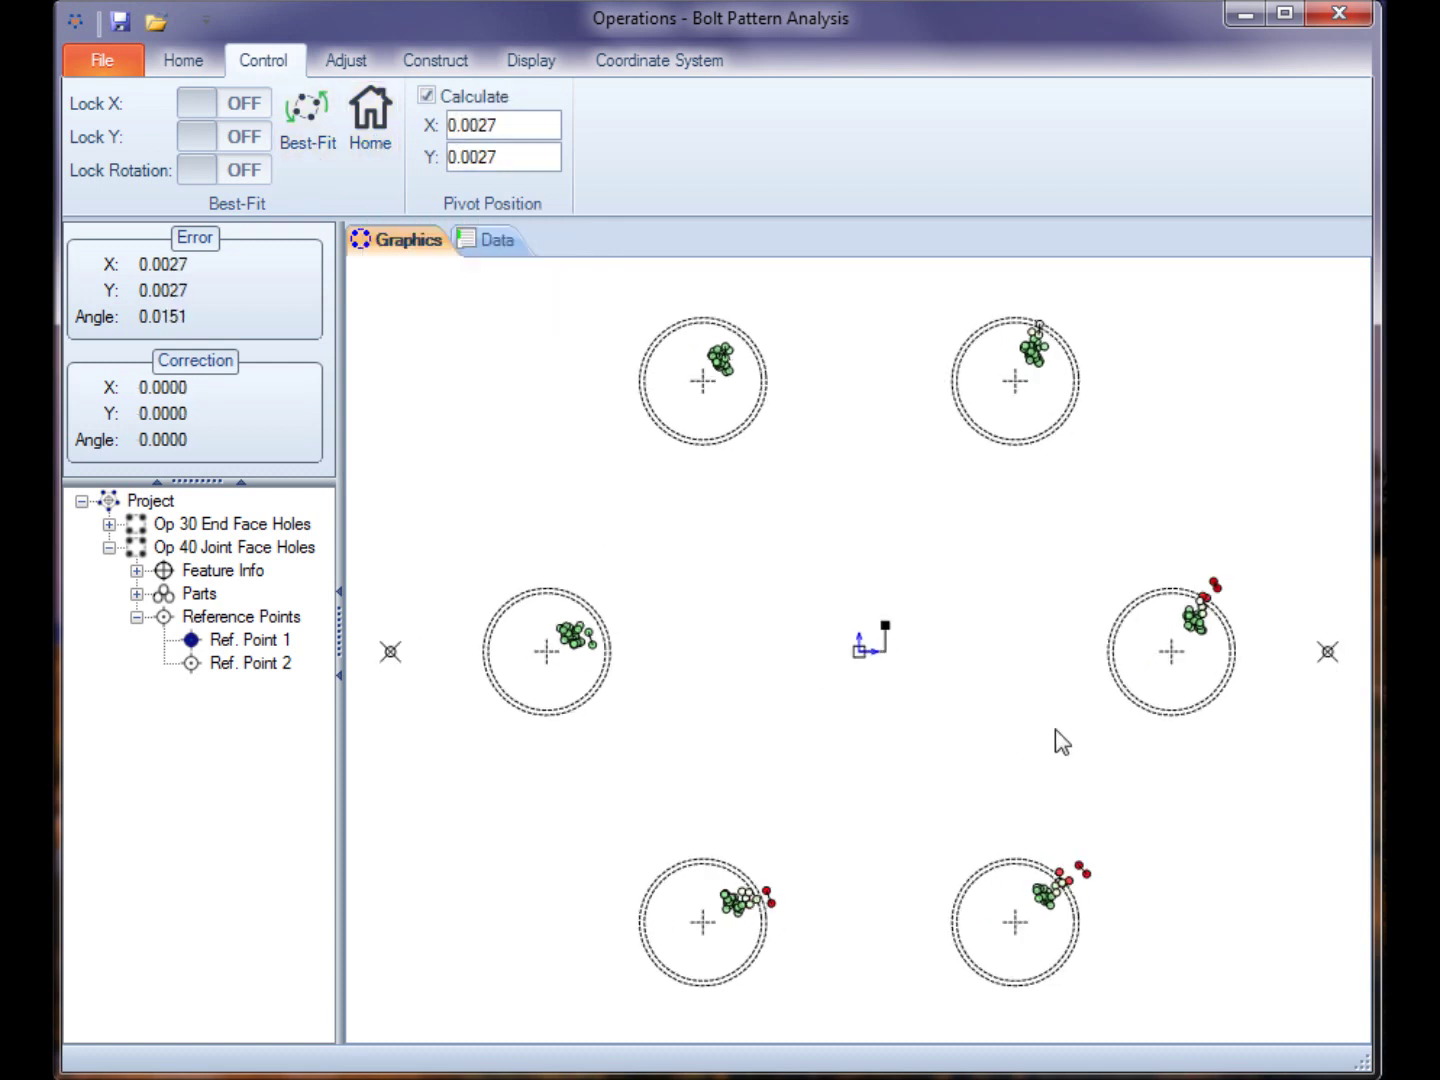
left_click(303, 148)
left_click(365, 145)
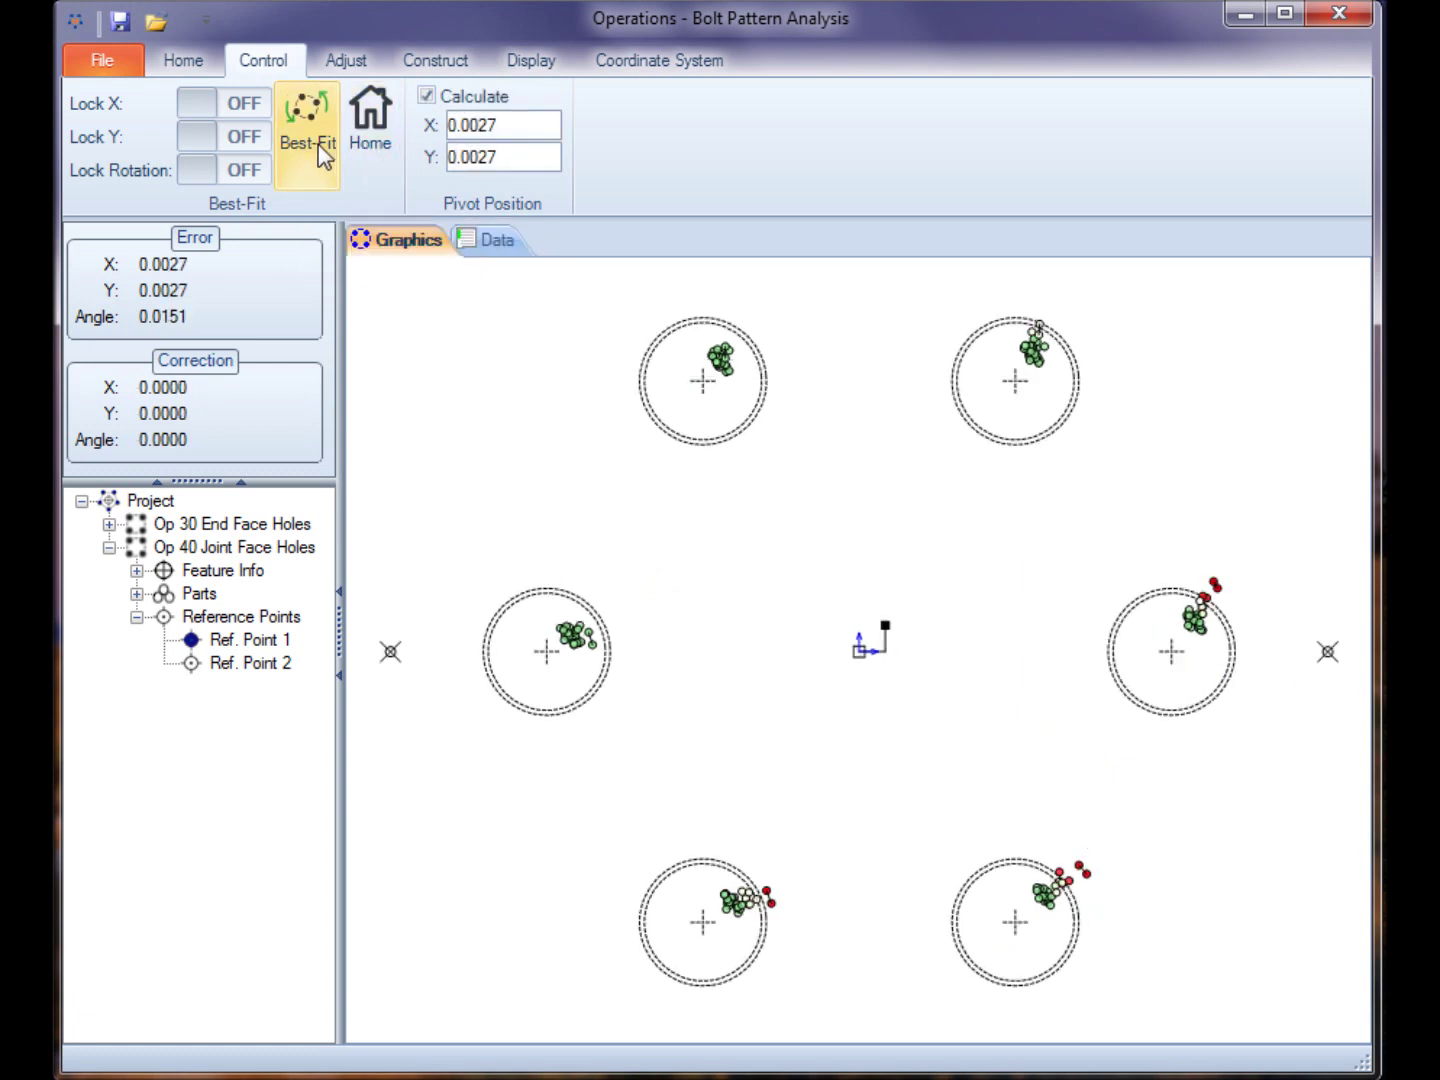
left_click(314, 146)
left_click(367, 141)
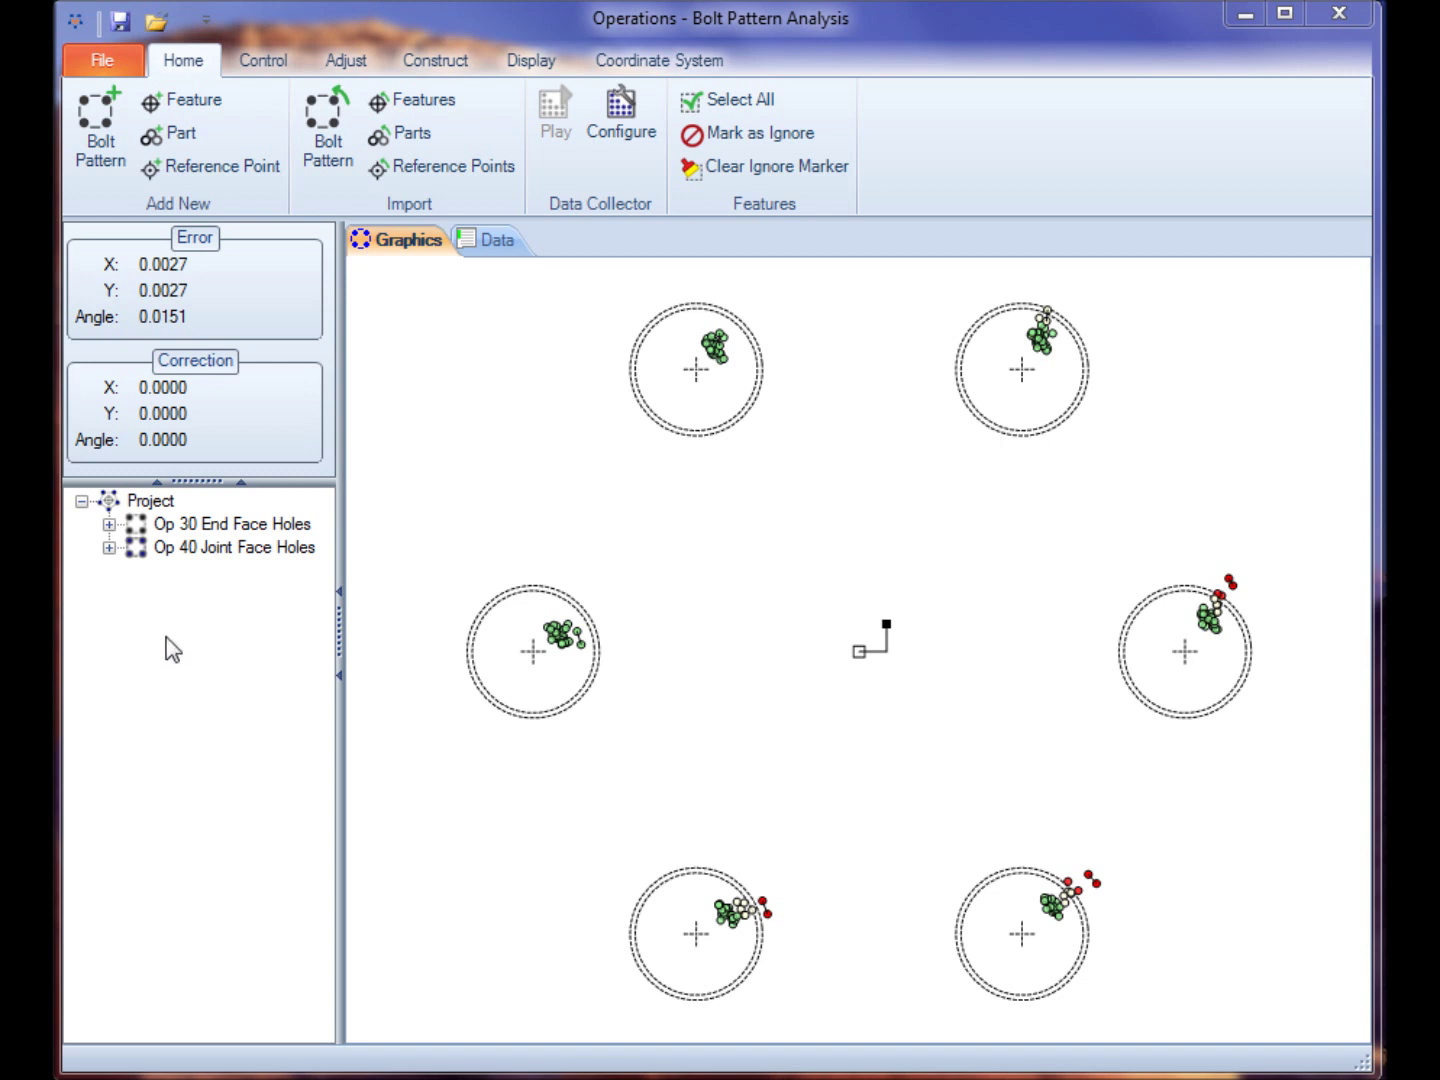
Set the X shift and Y shift for adjusting the bolt pattern data to .001 each.
left_click(347, 61)
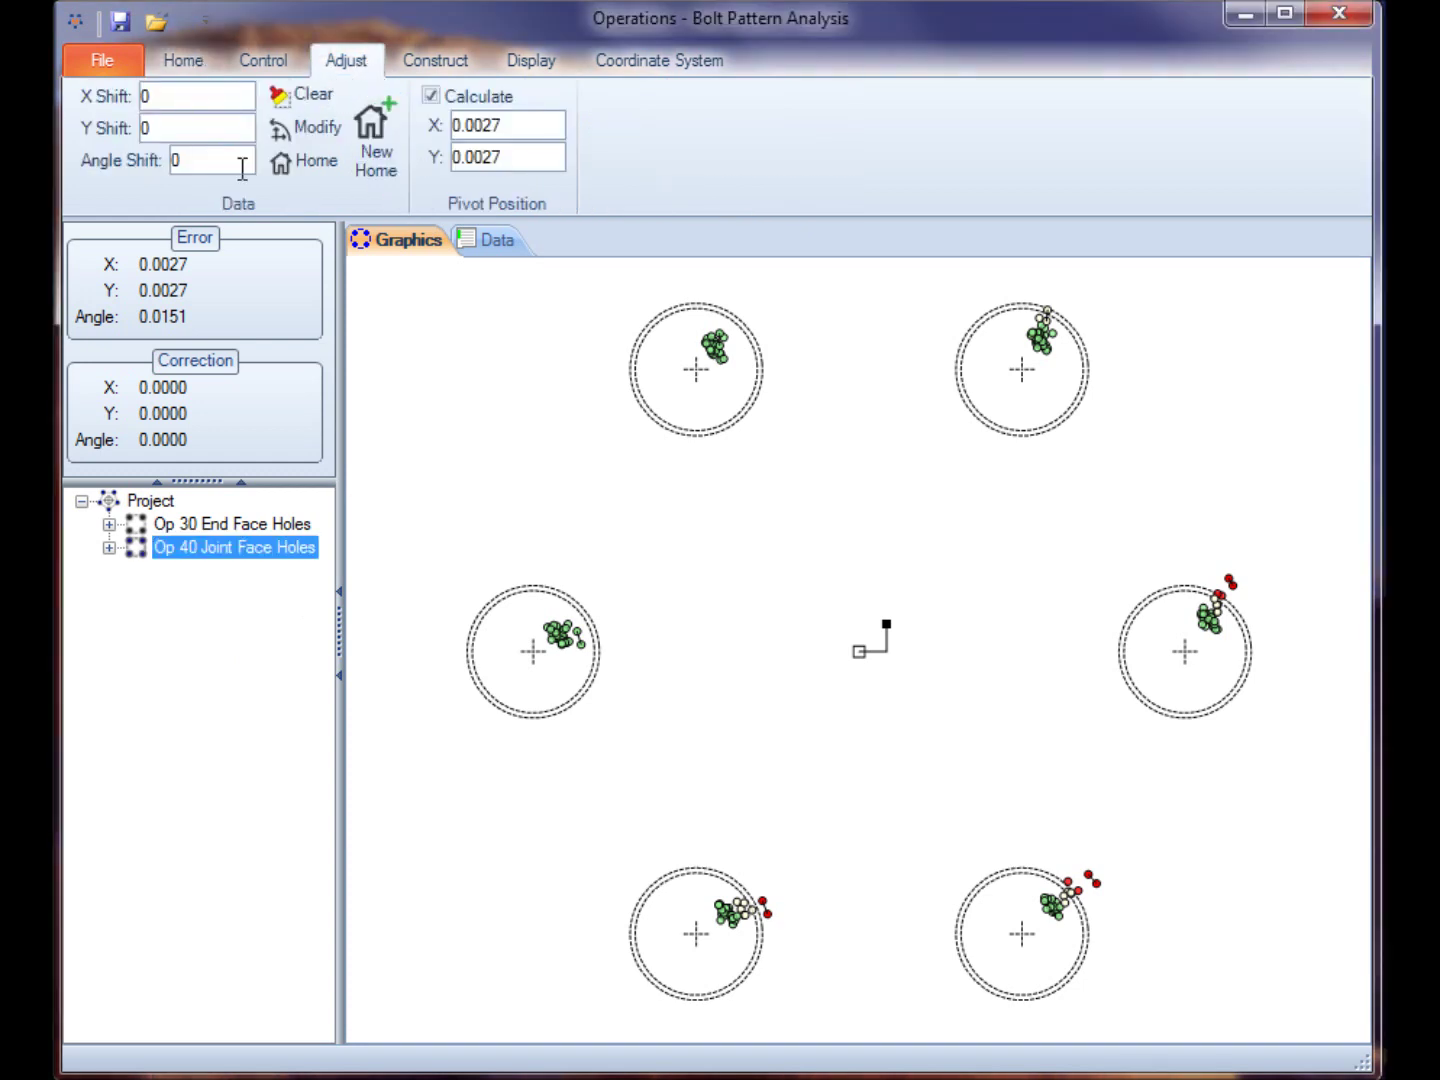
left_click(209, 96)
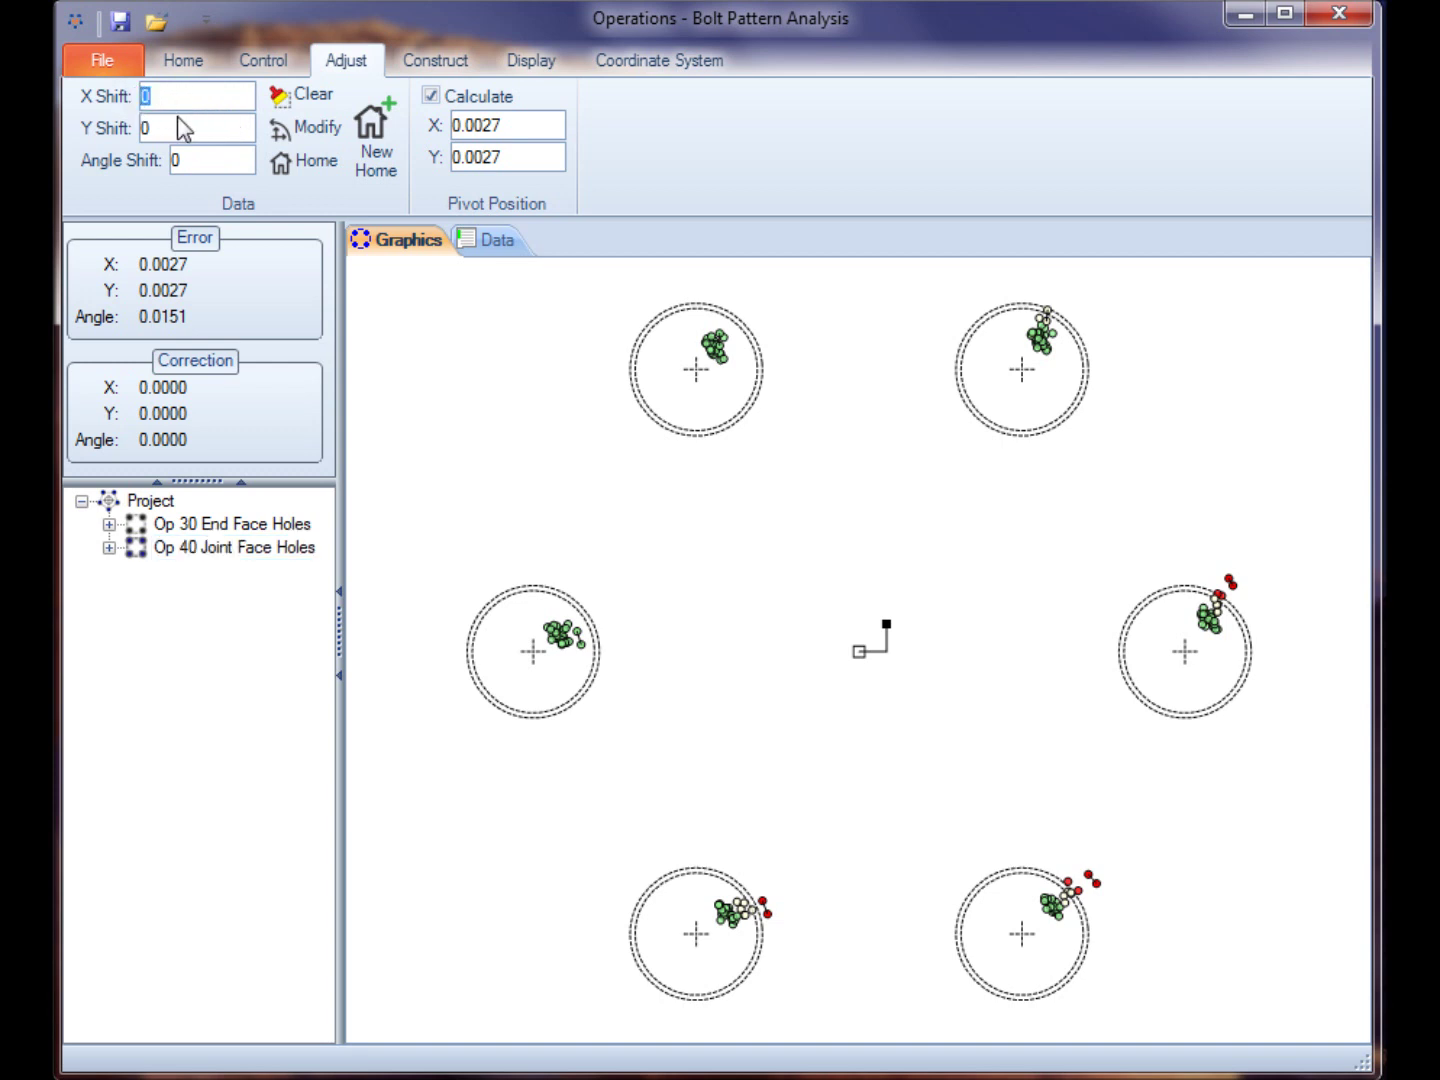
key("BackSpace")
type(".001")
key("Tab")
type(".001")
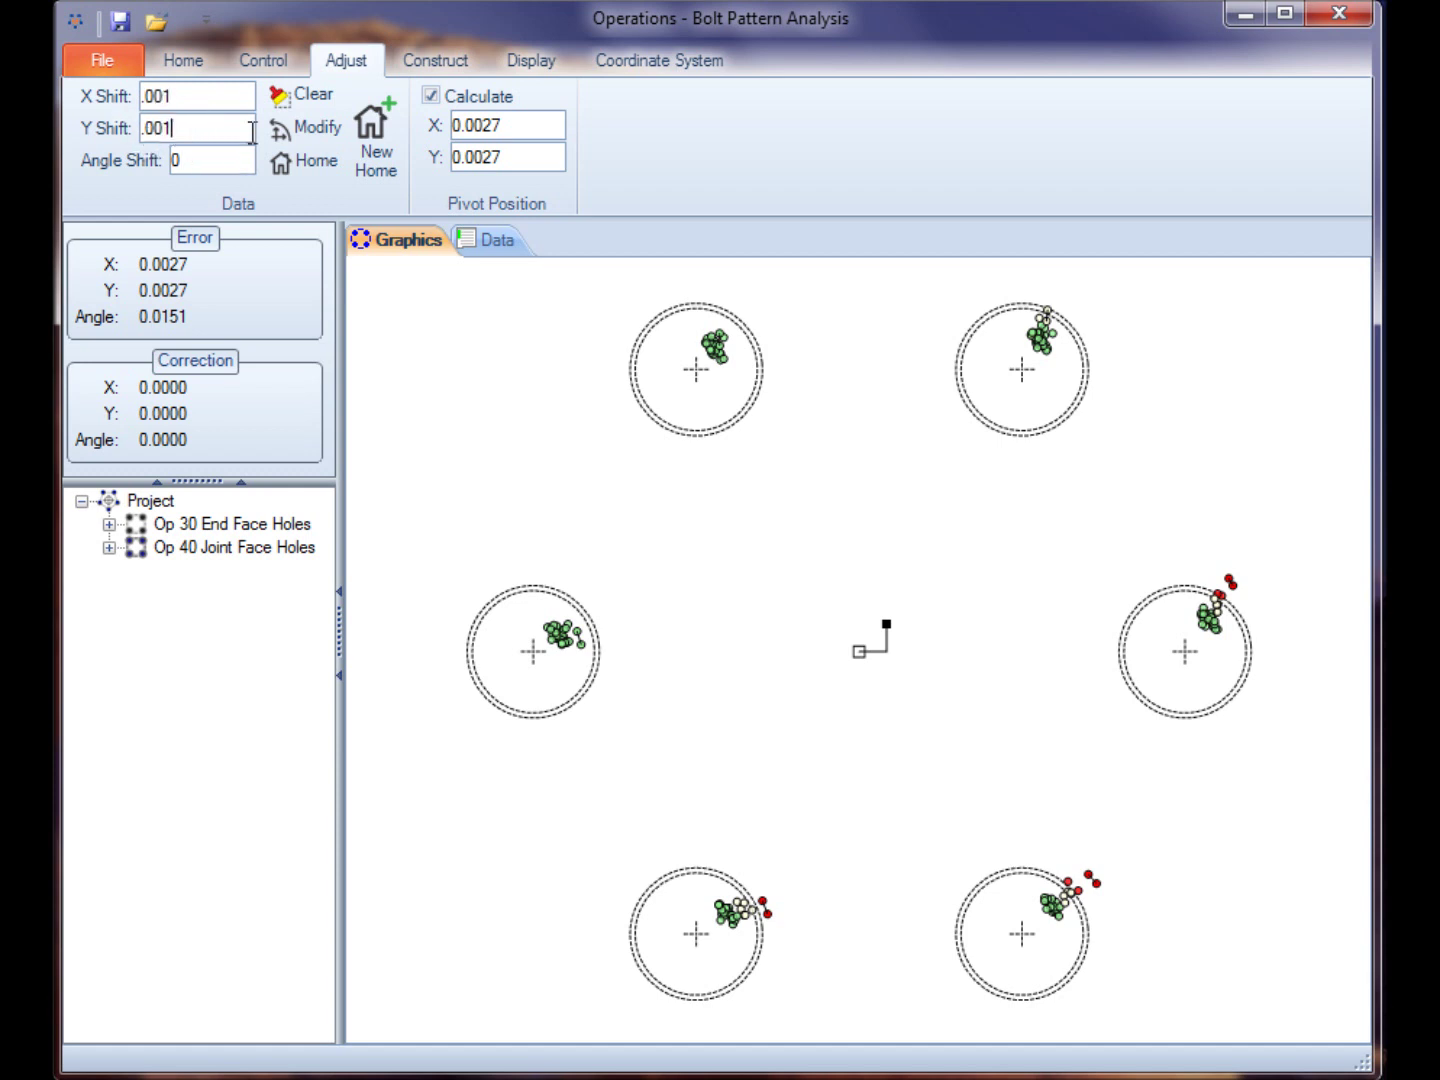
Apply the X and Y shift to the pattern data three times, then move the pattern back to home.
left_click(289, 129)
left_click(289, 129)
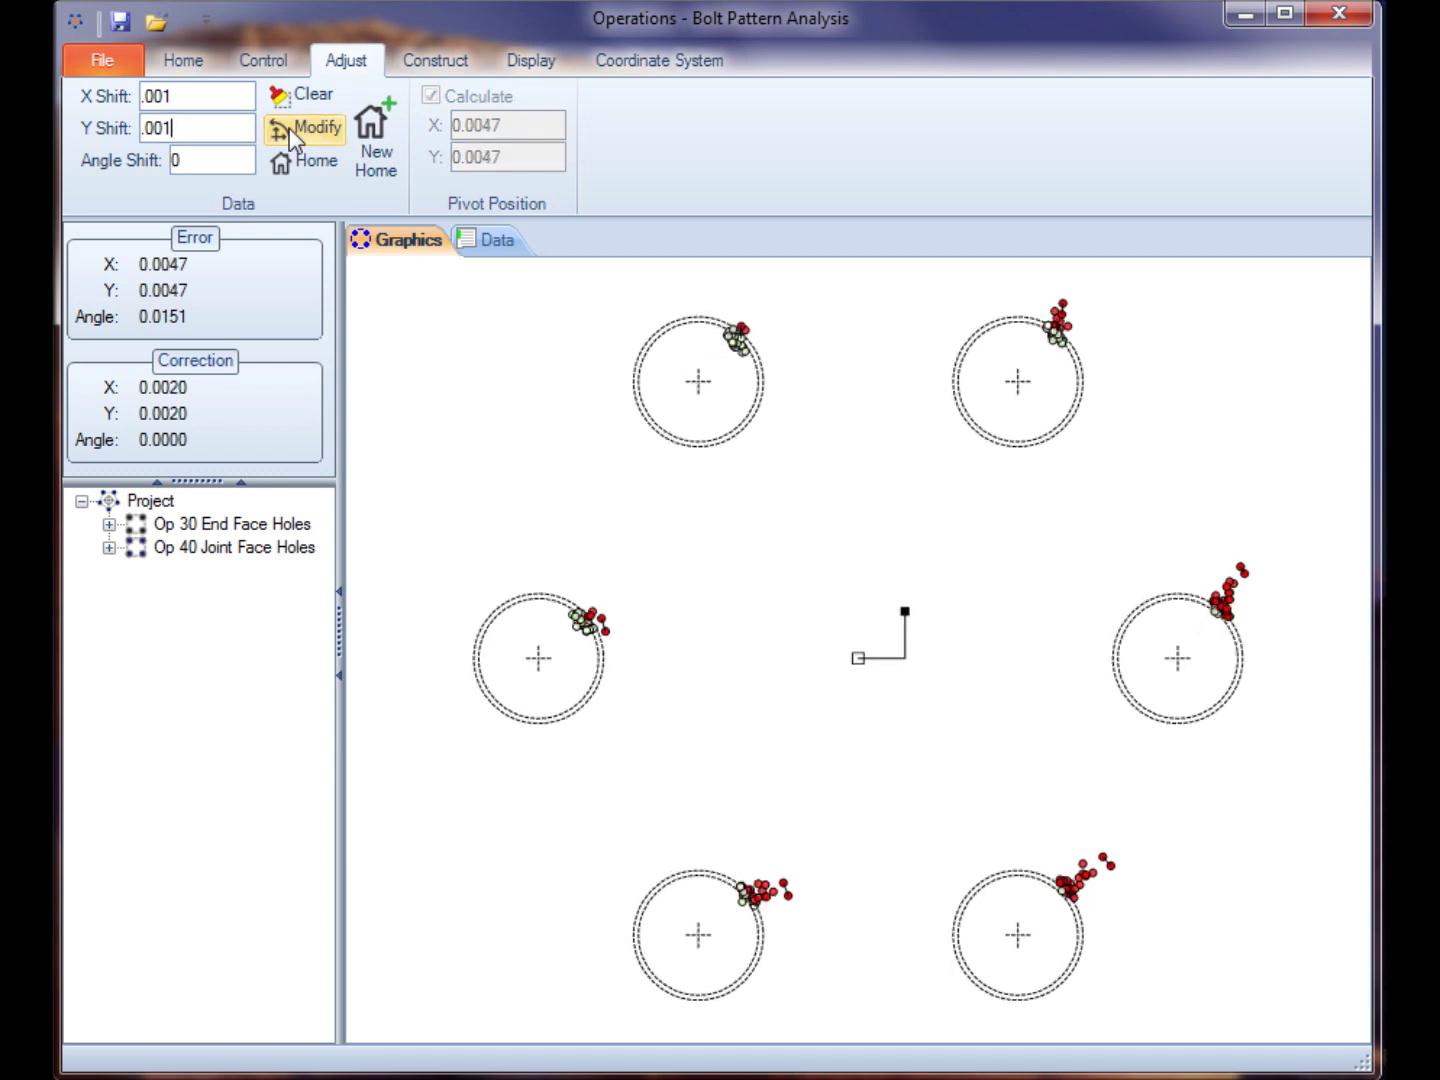
left_click(289, 128)
left_click(311, 165)
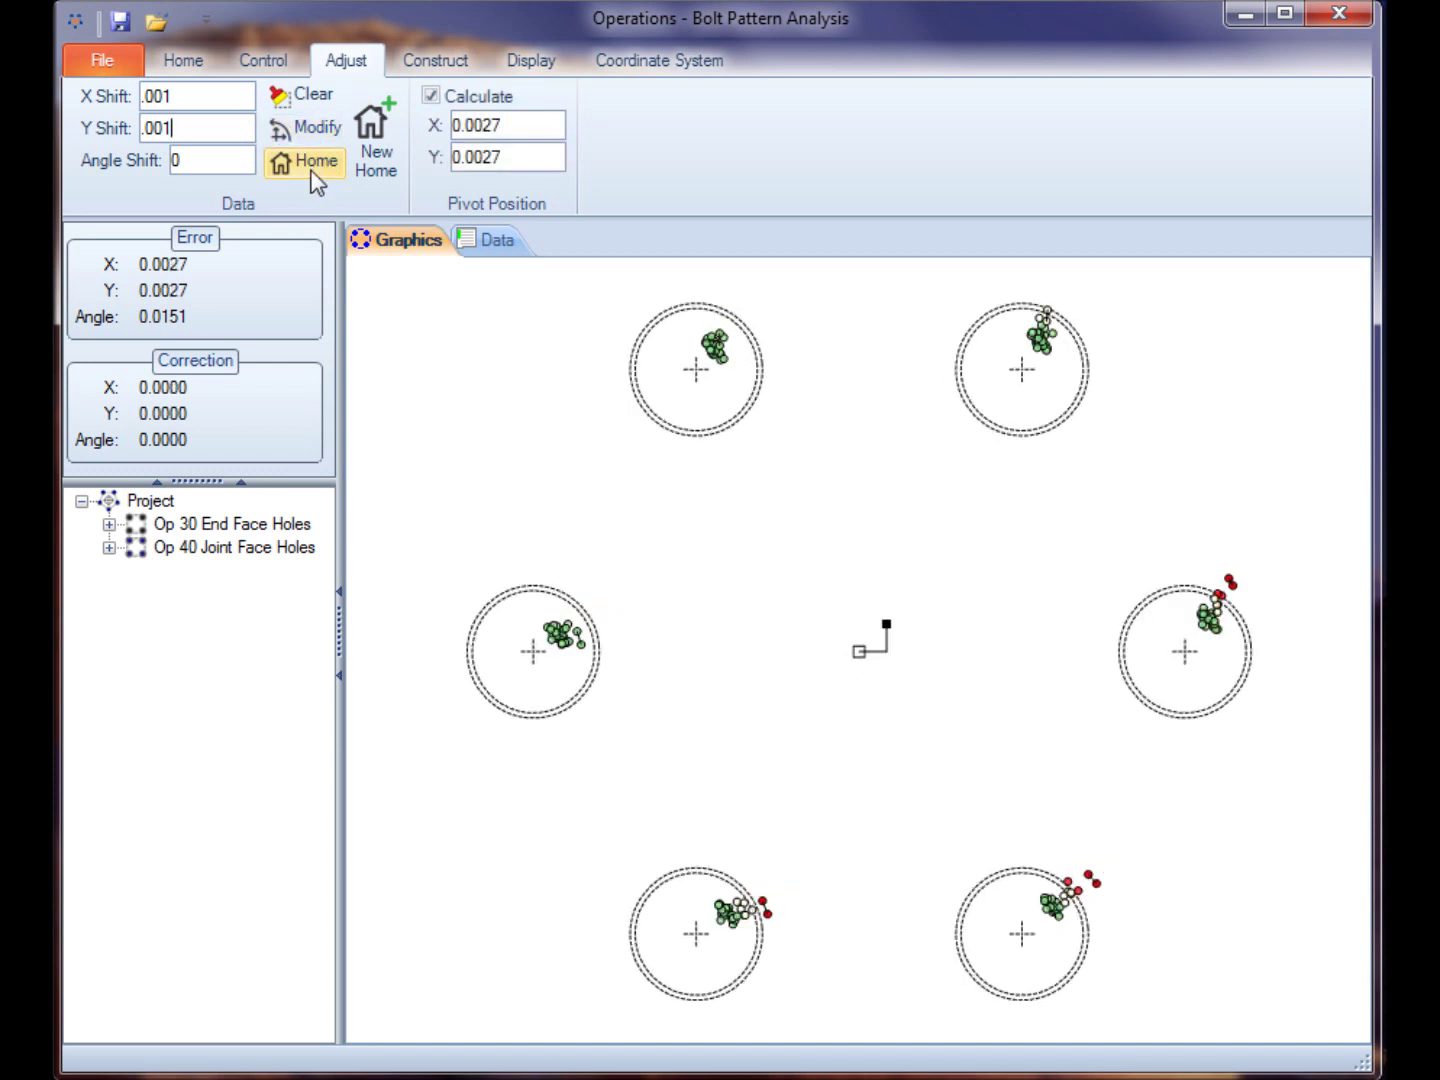
Set the angle shift for the pattern data adjustment to .001.
left_click_drag(180, 160, 168, 160)
key("BackSpace")
type(".001")
Apply the combined X, Y and angle shift five times and return home, then apply it four times and return home again.
left_click(289, 129)
left_click(289, 129)
left_click(289, 129)
left_click(289, 130)
left_click(289, 130)
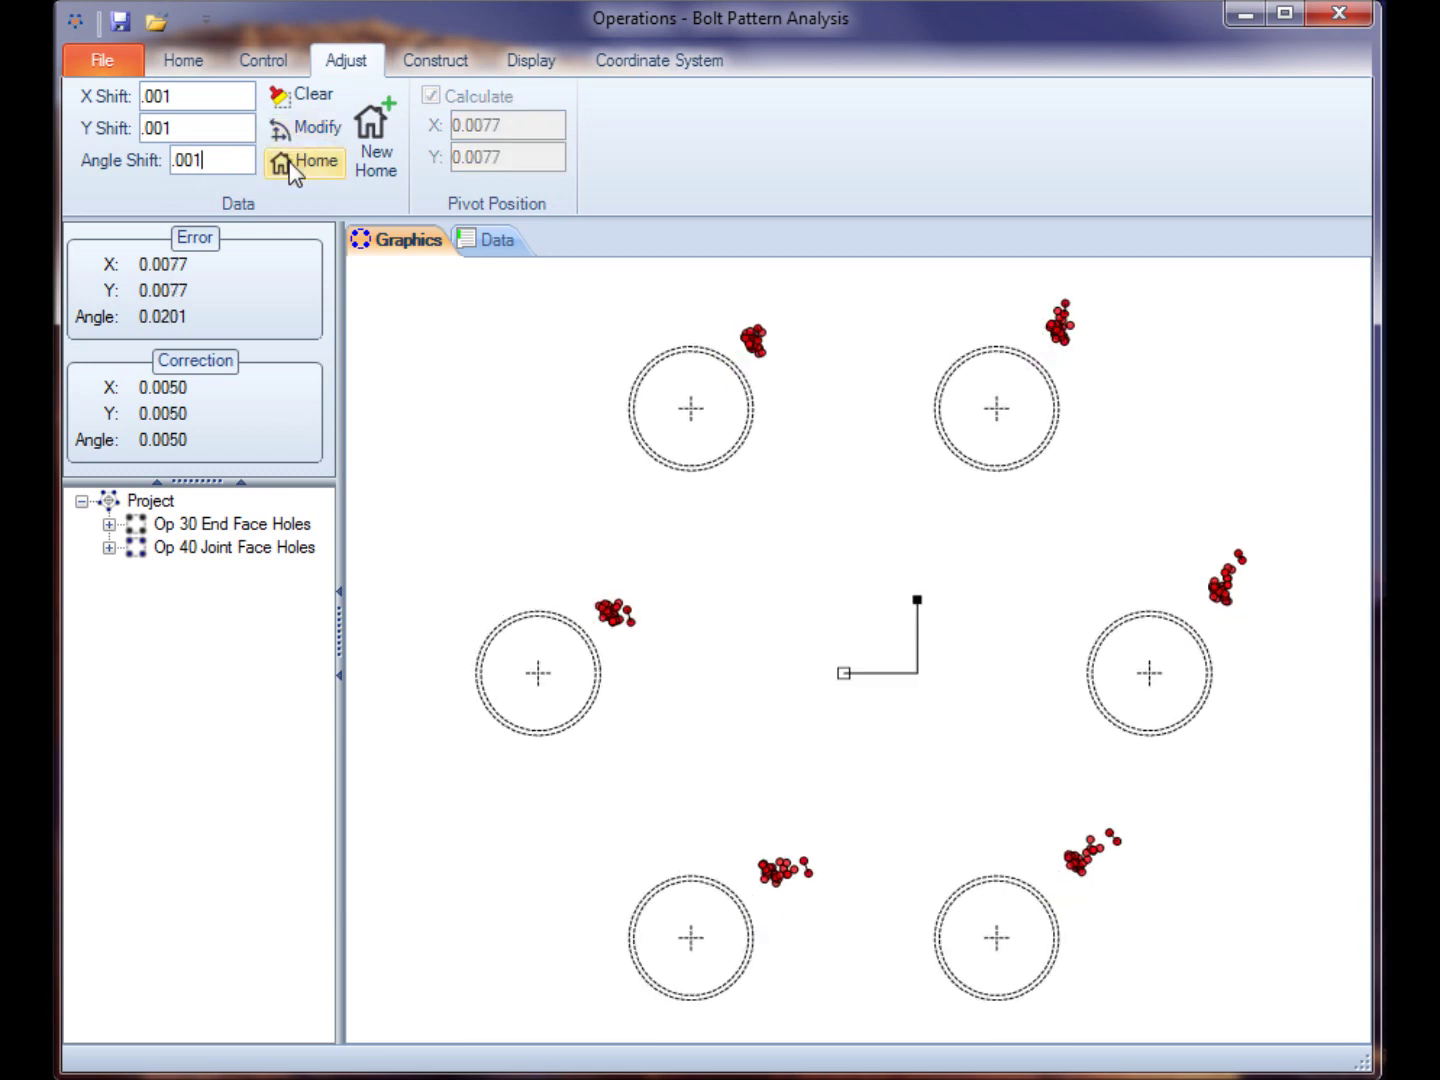
left_click(290, 166)
left_click(289, 126)
left_click(290, 126)
left_click(290, 126)
left_click(290, 126)
left_click(291, 158)
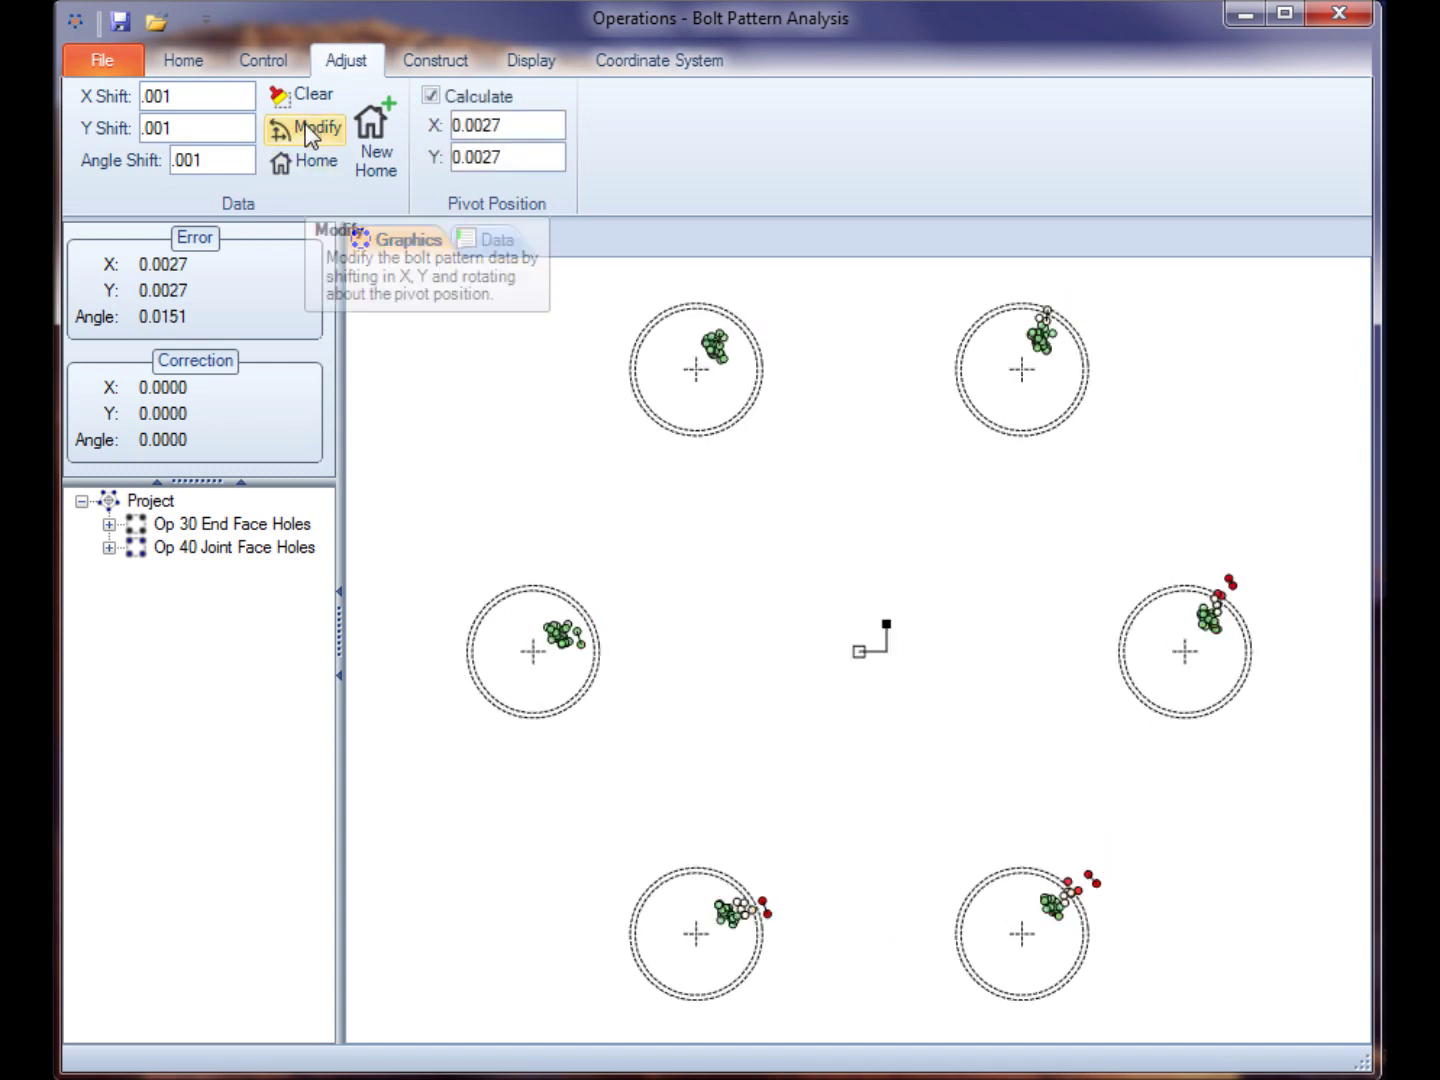
Apply the combined X, Y and angle shift four times and make the resulting position the new home.
left_click(307, 126)
left_click(308, 128)
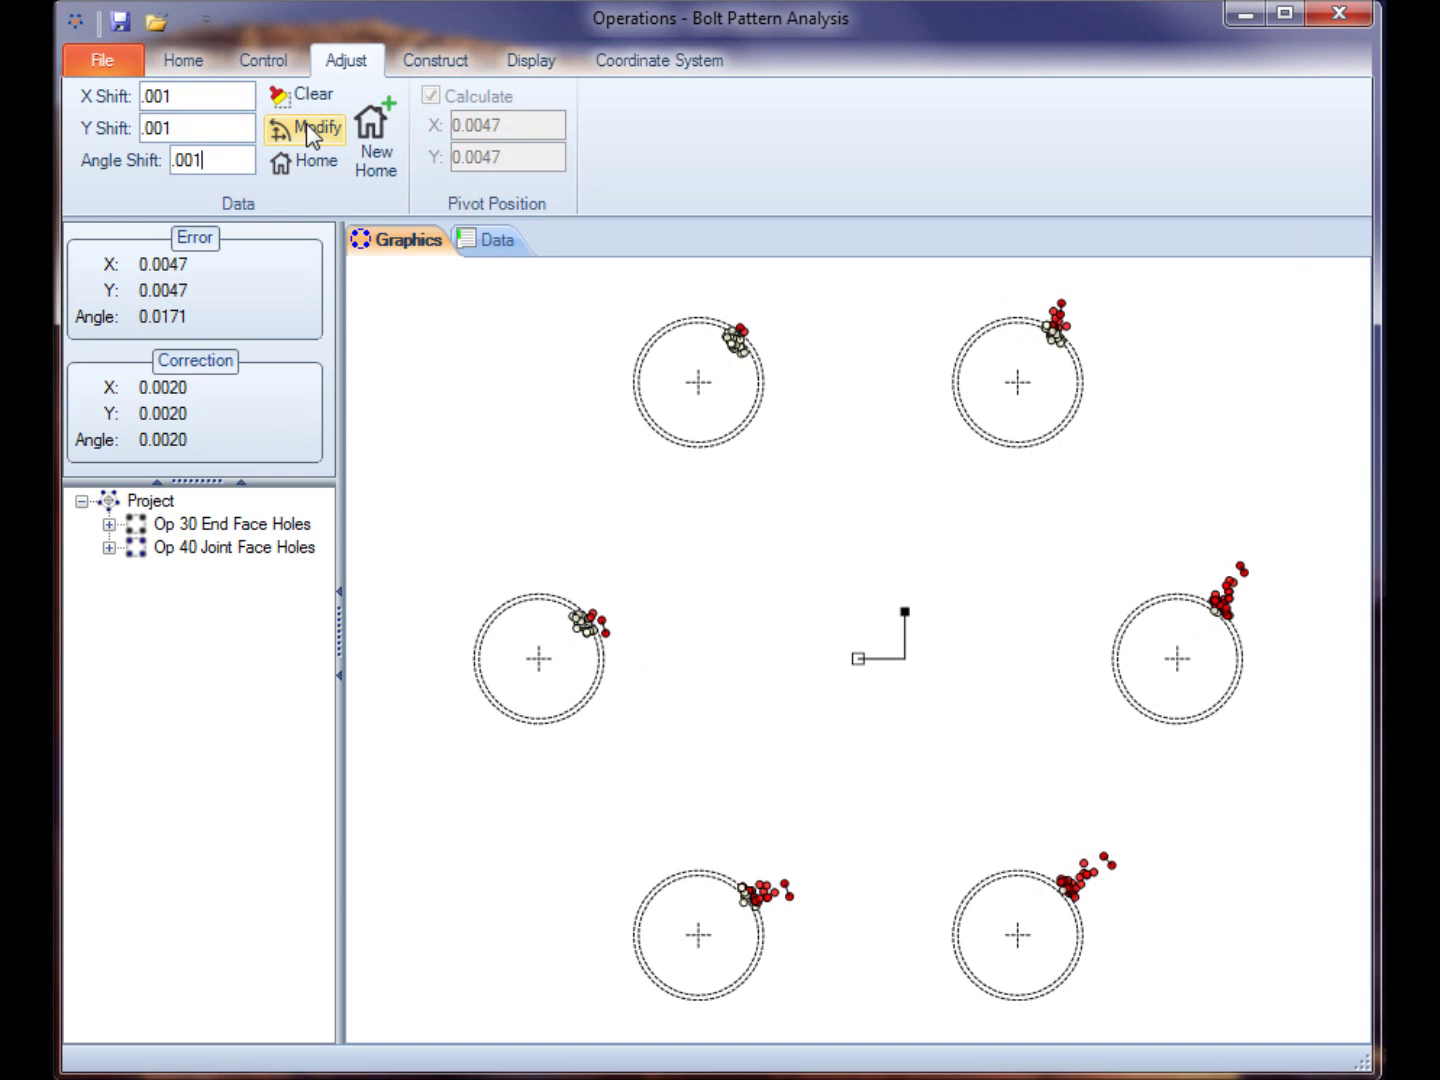
left_click(308, 128)
left_click(307, 129)
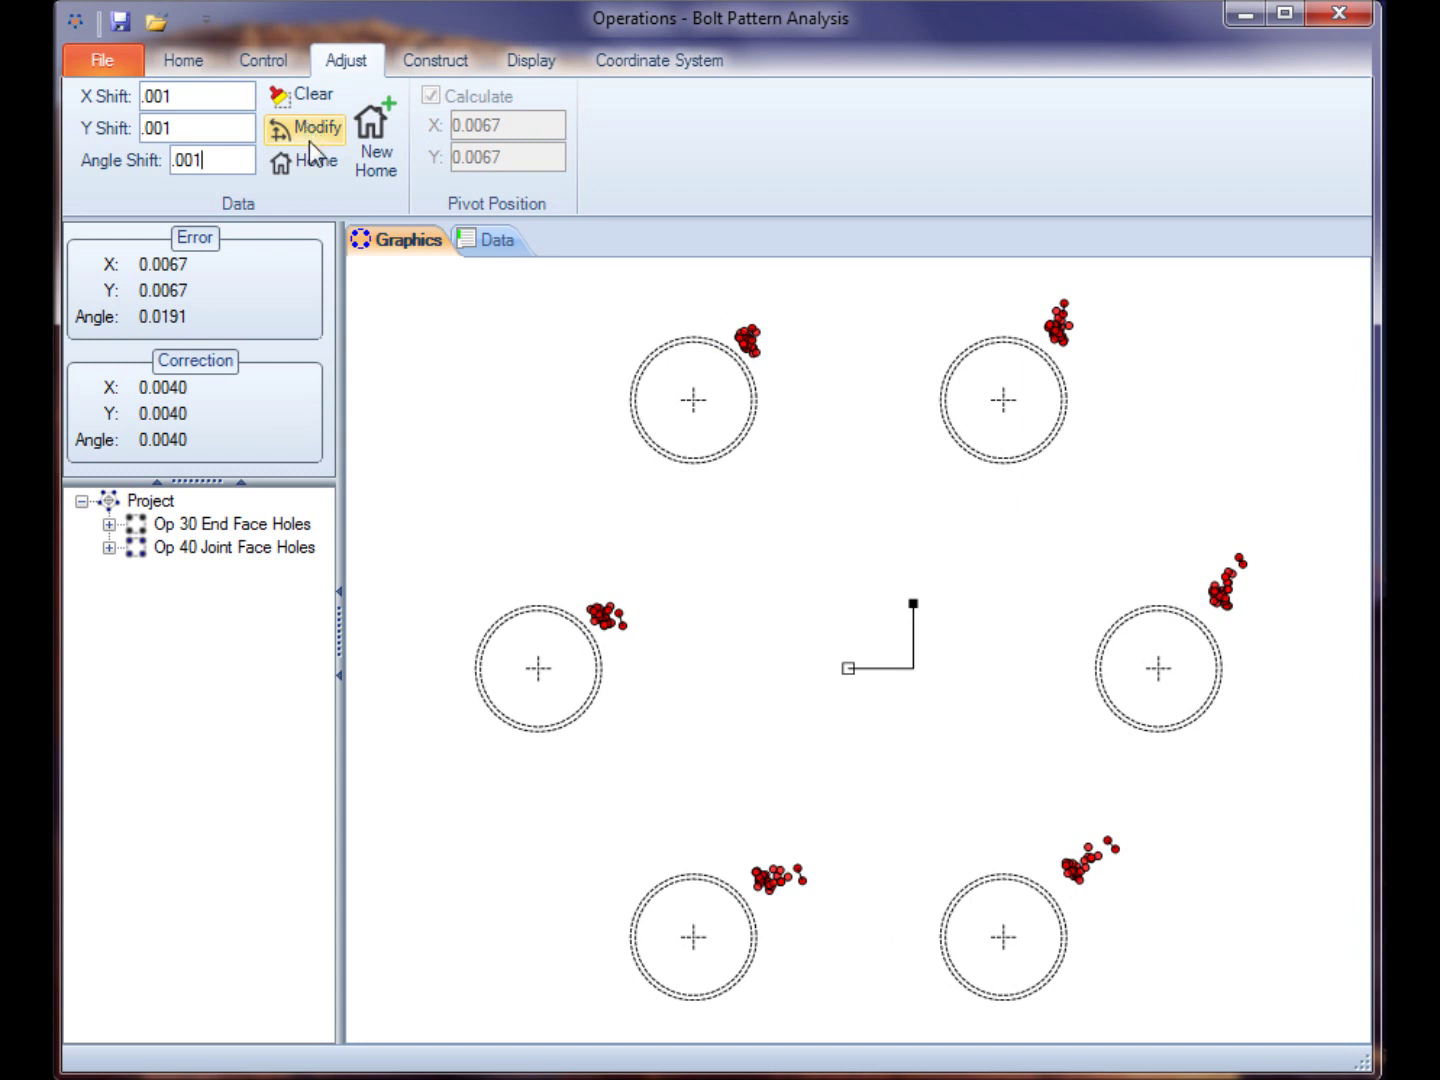
left_click(376, 172)
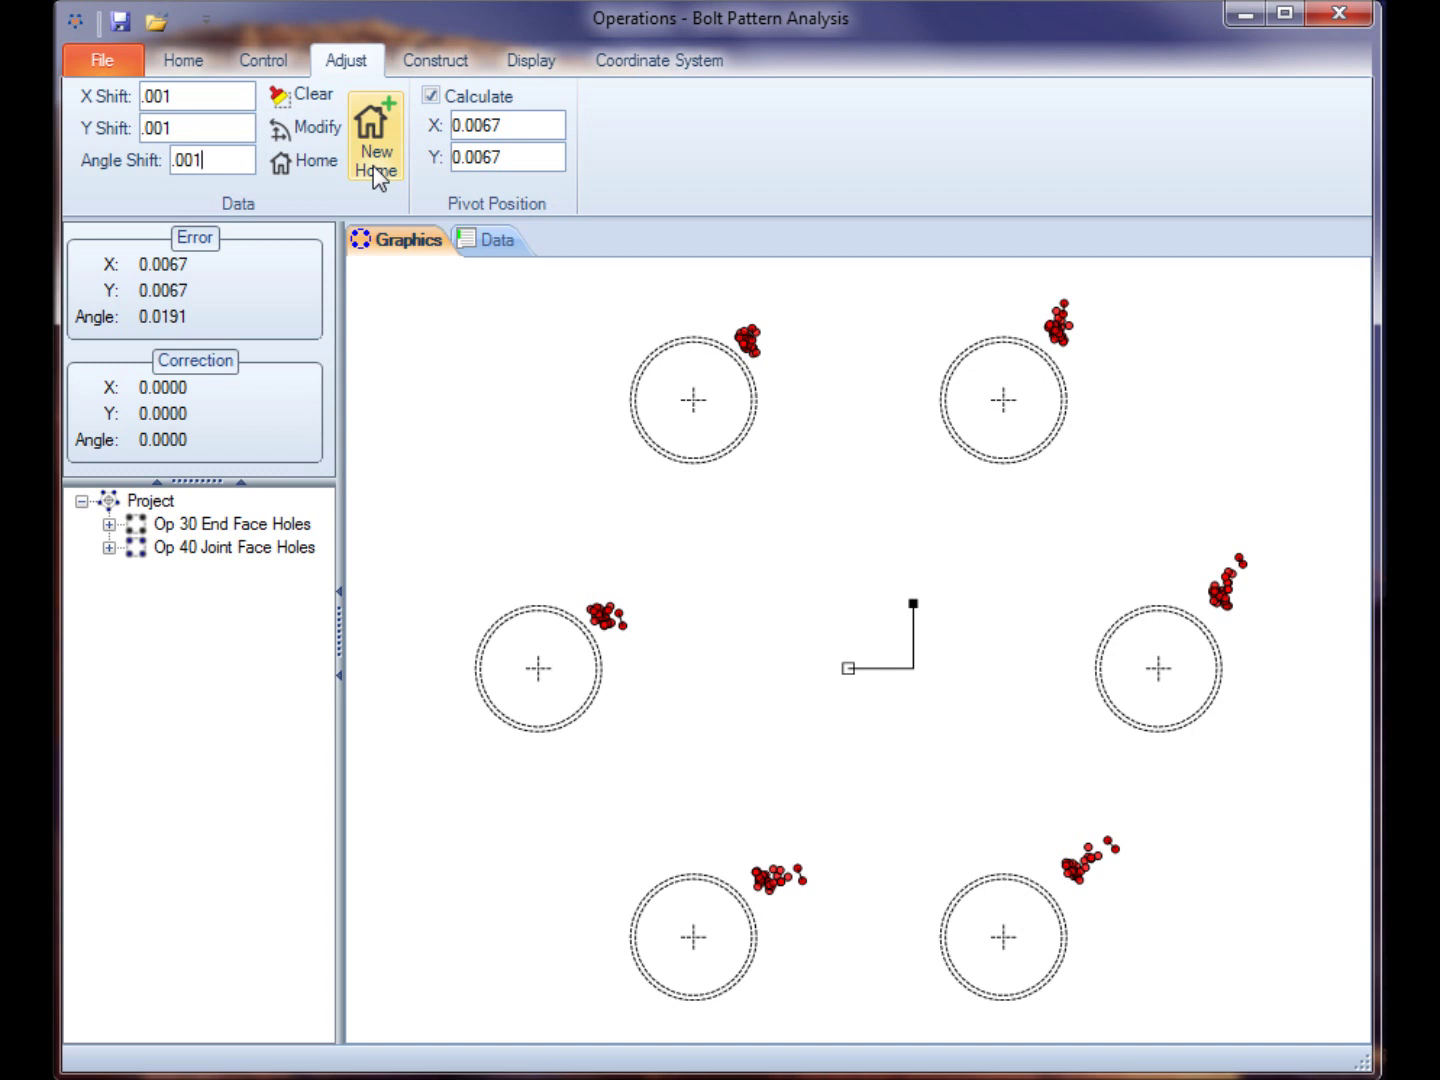
Run a best-fit calculation on the Op 40 feature data from its new home position.
left_click(265, 61)
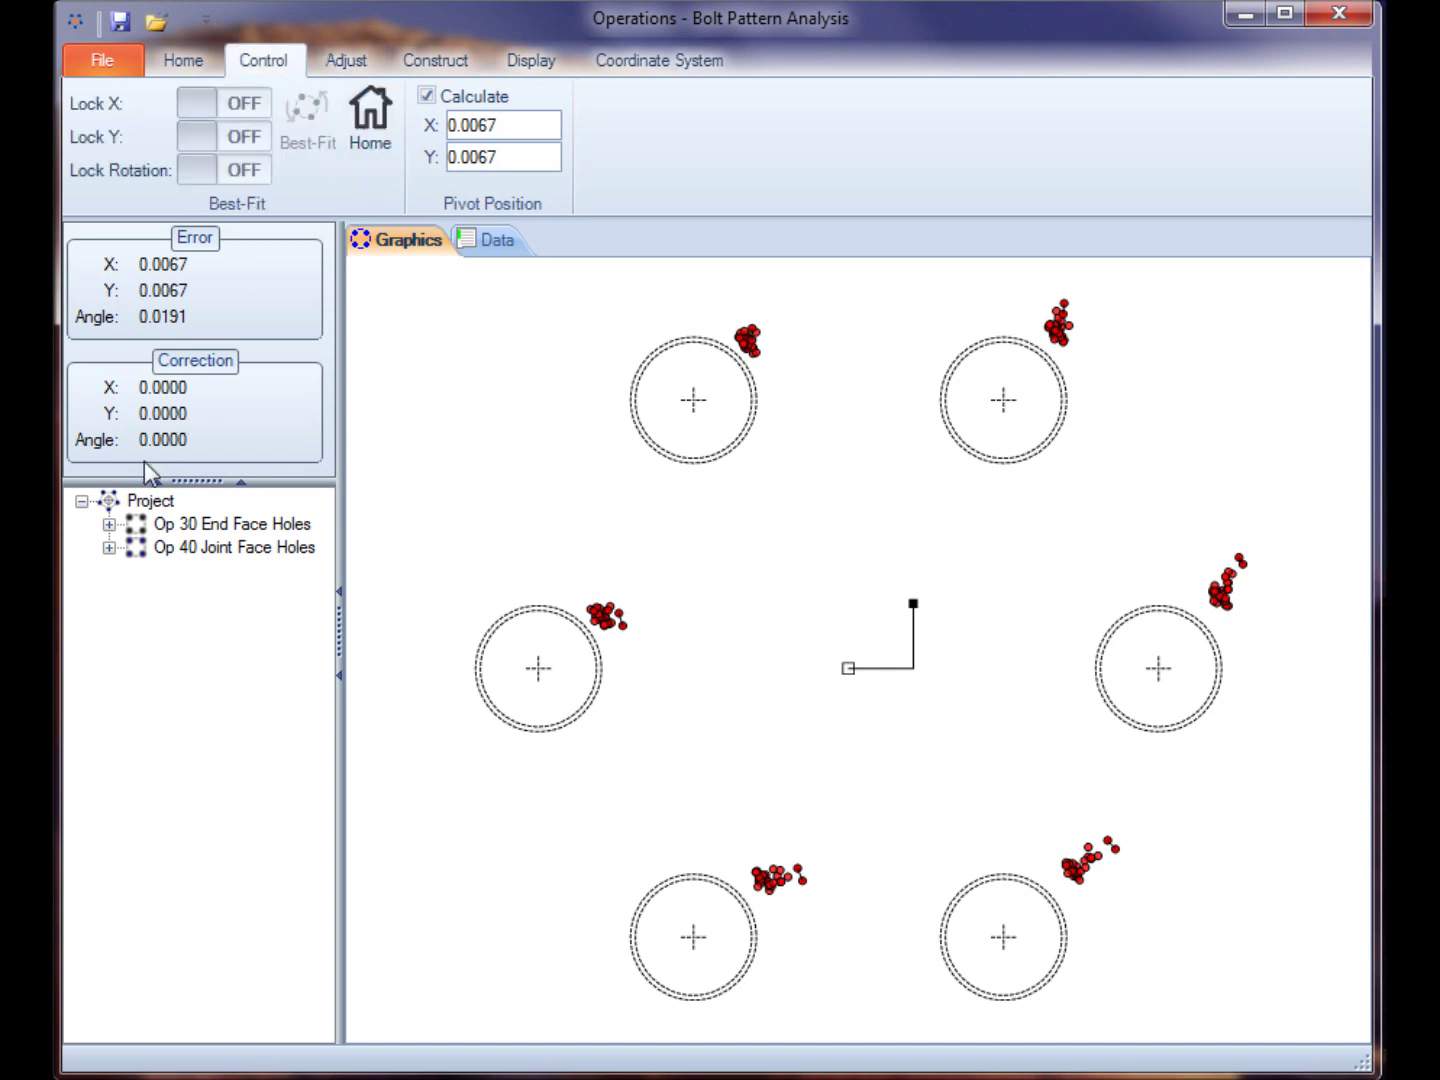
left_click(110, 546)
left_click(164, 571)
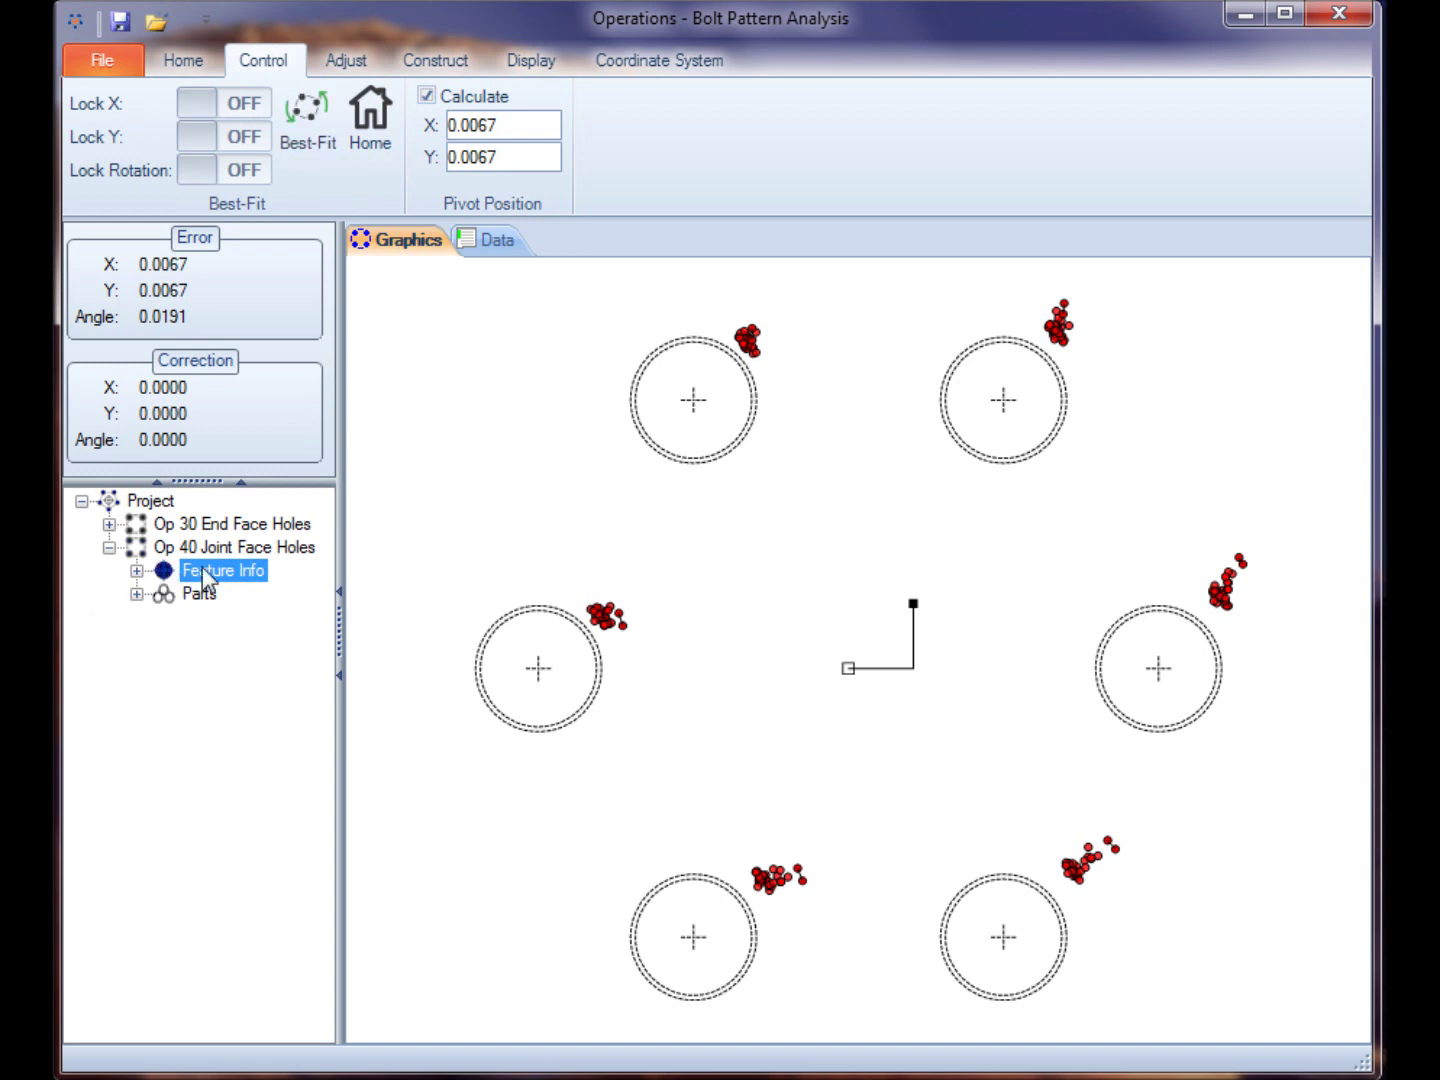
left_click(292, 147)
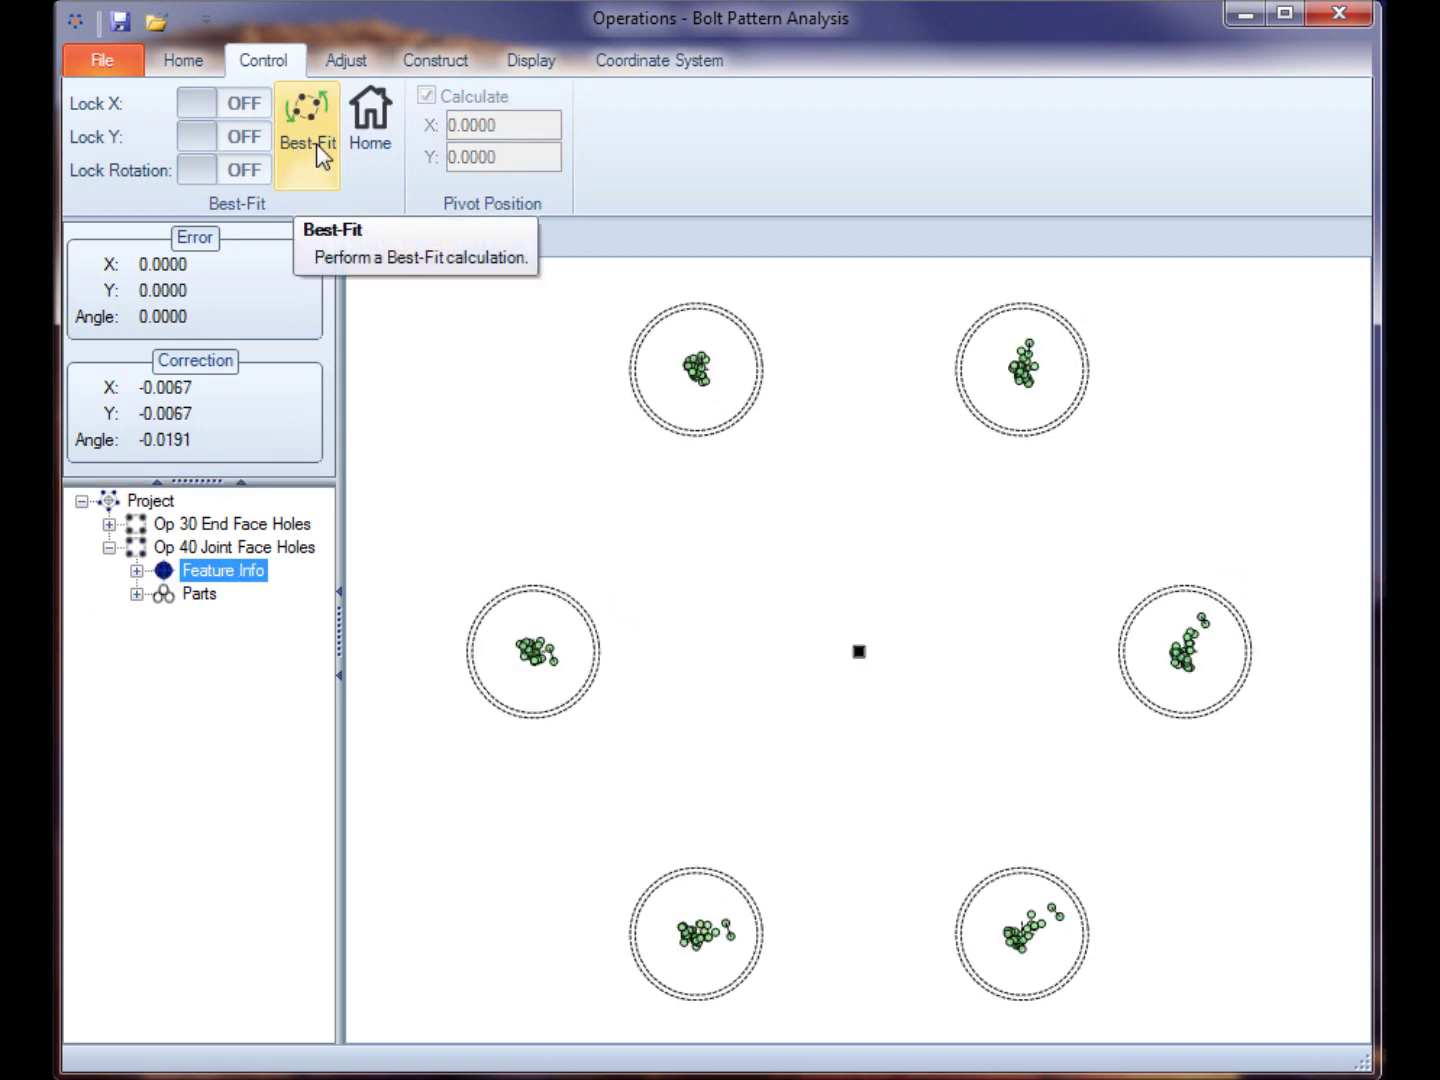
Alternate the Op 40 pattern between its new home and best-fit positions to compare them, ending at best-fit.
left_click(383, 147)
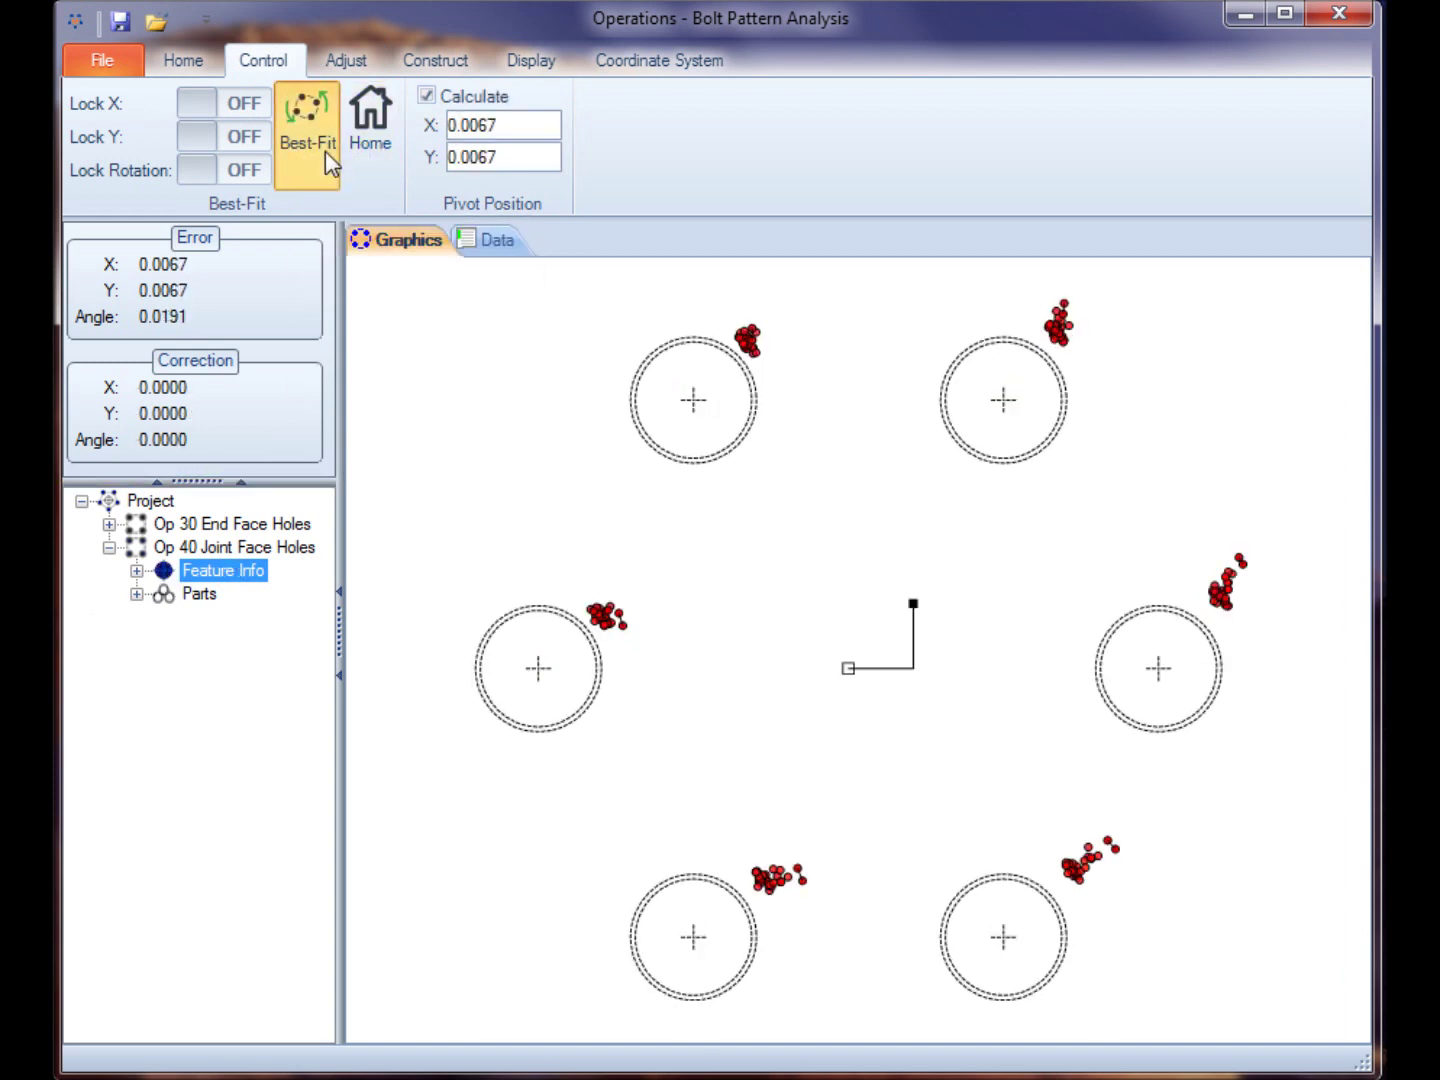
left_click(326, 152)
left_click(372, 149)
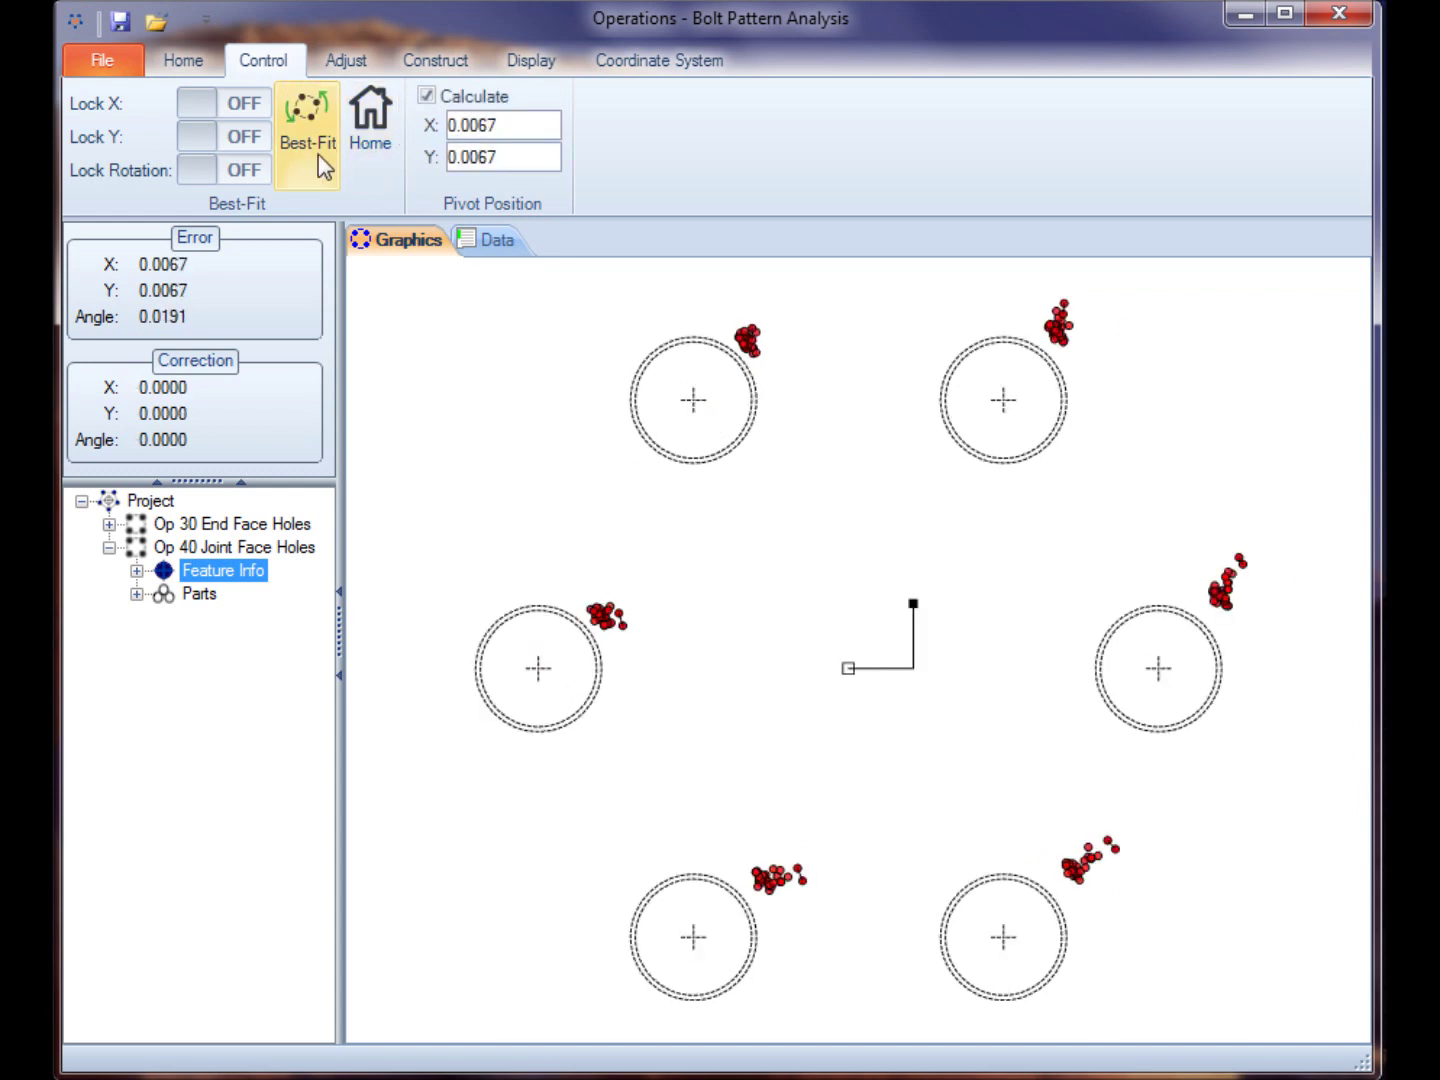
left_click(311, 160)
left_click(364, 148)
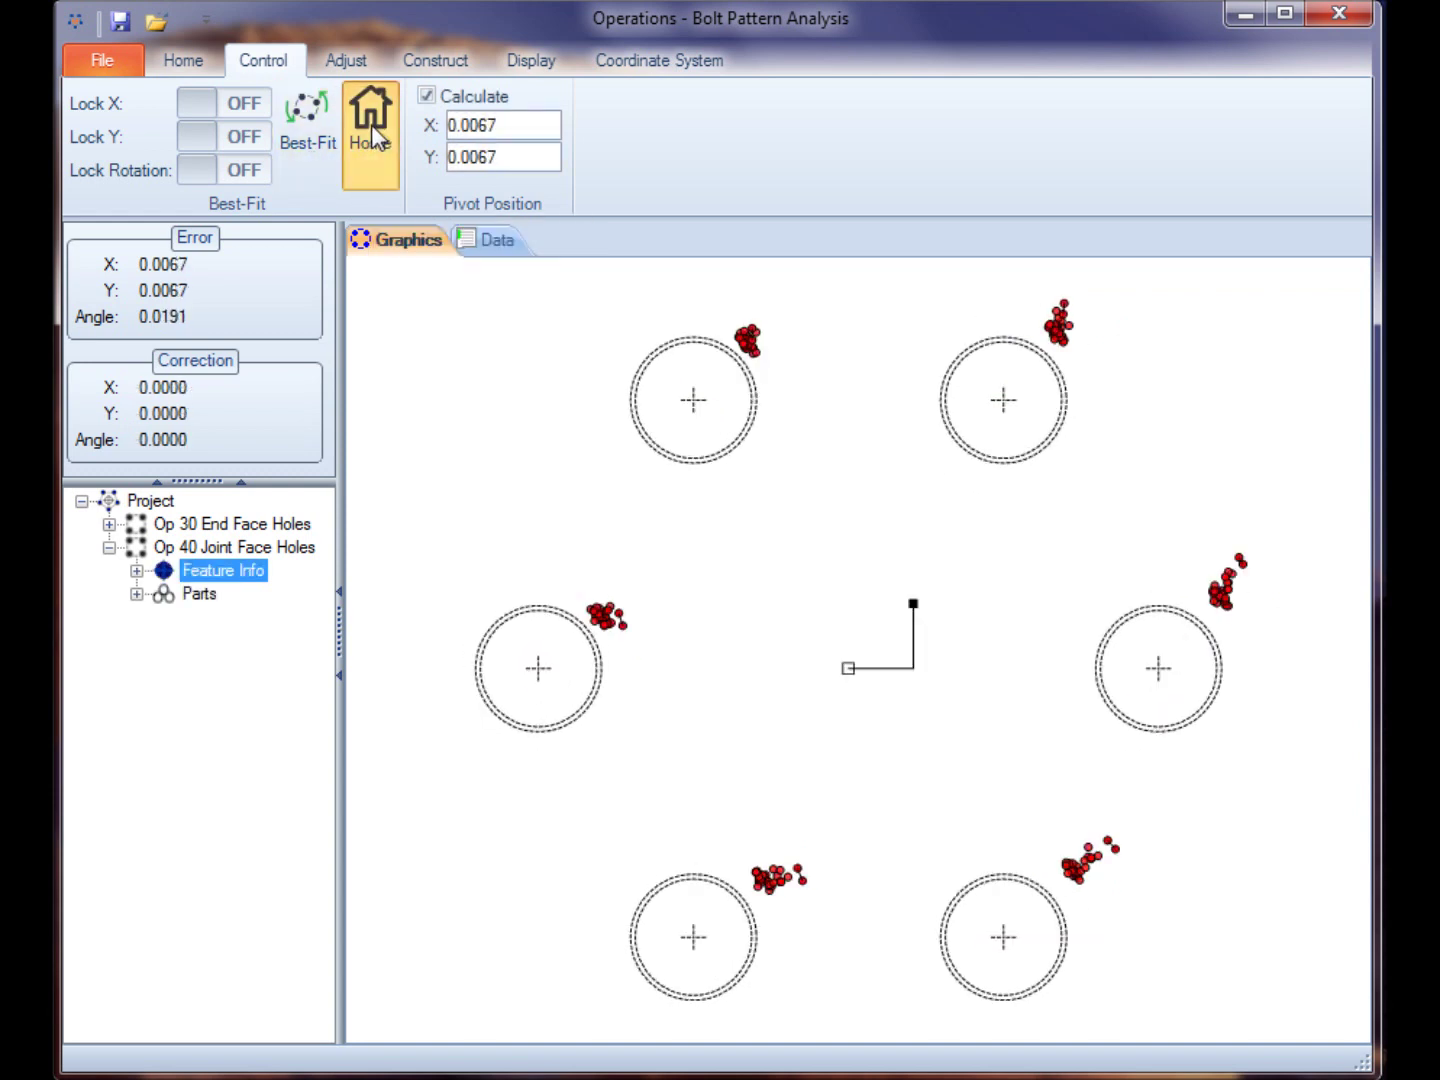
left_click(319, 149)
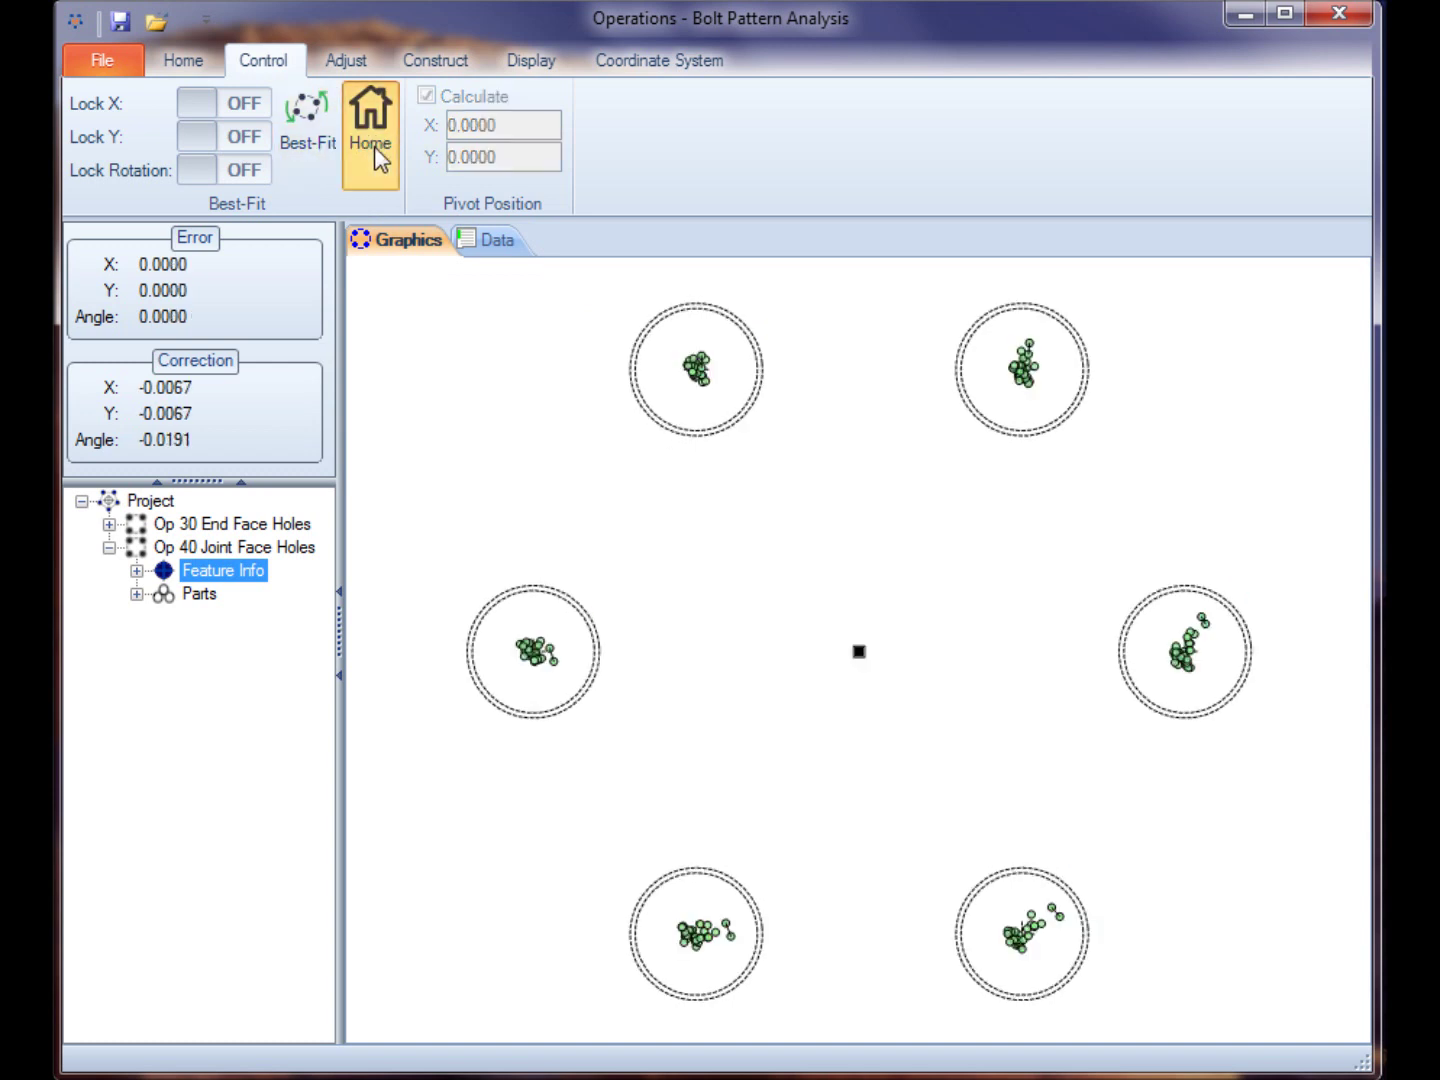
Compare the Op 40 home and best-fit positions once more, ending at home.
left_click(373, 147)
left_click(326, 159)
left_click(365, 157)
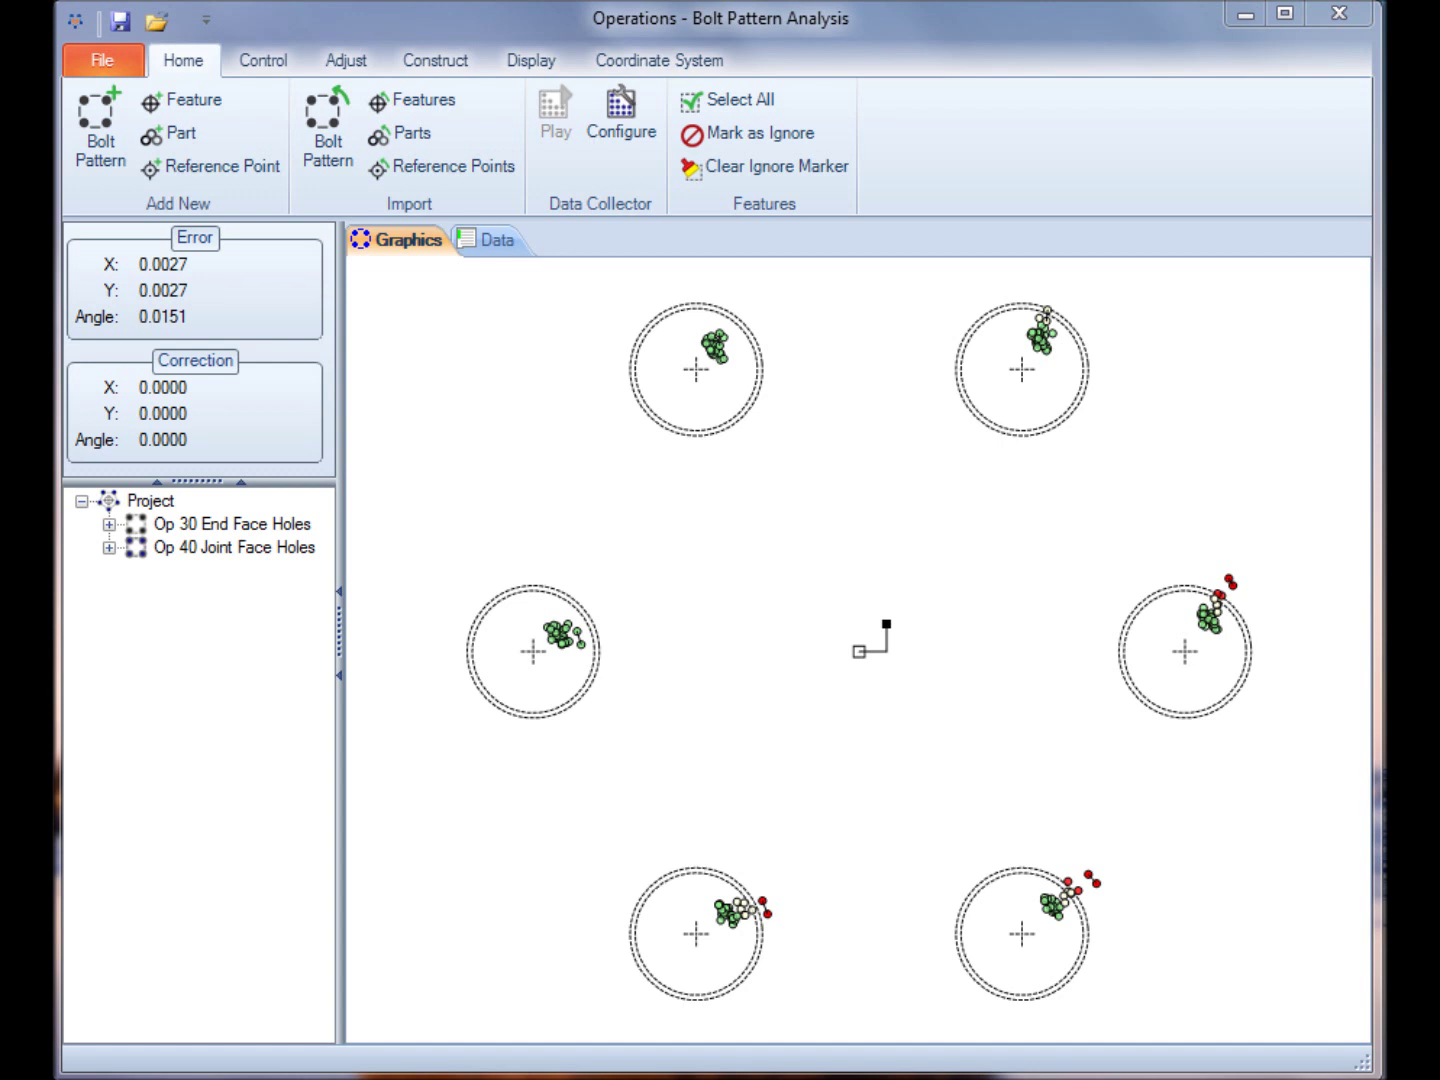
Remove the middle-left and lower-left holes from the Op 40 Joint Face Holes pattern and reselect Op 40 to refresh its graphics.
left_click(448, 64)
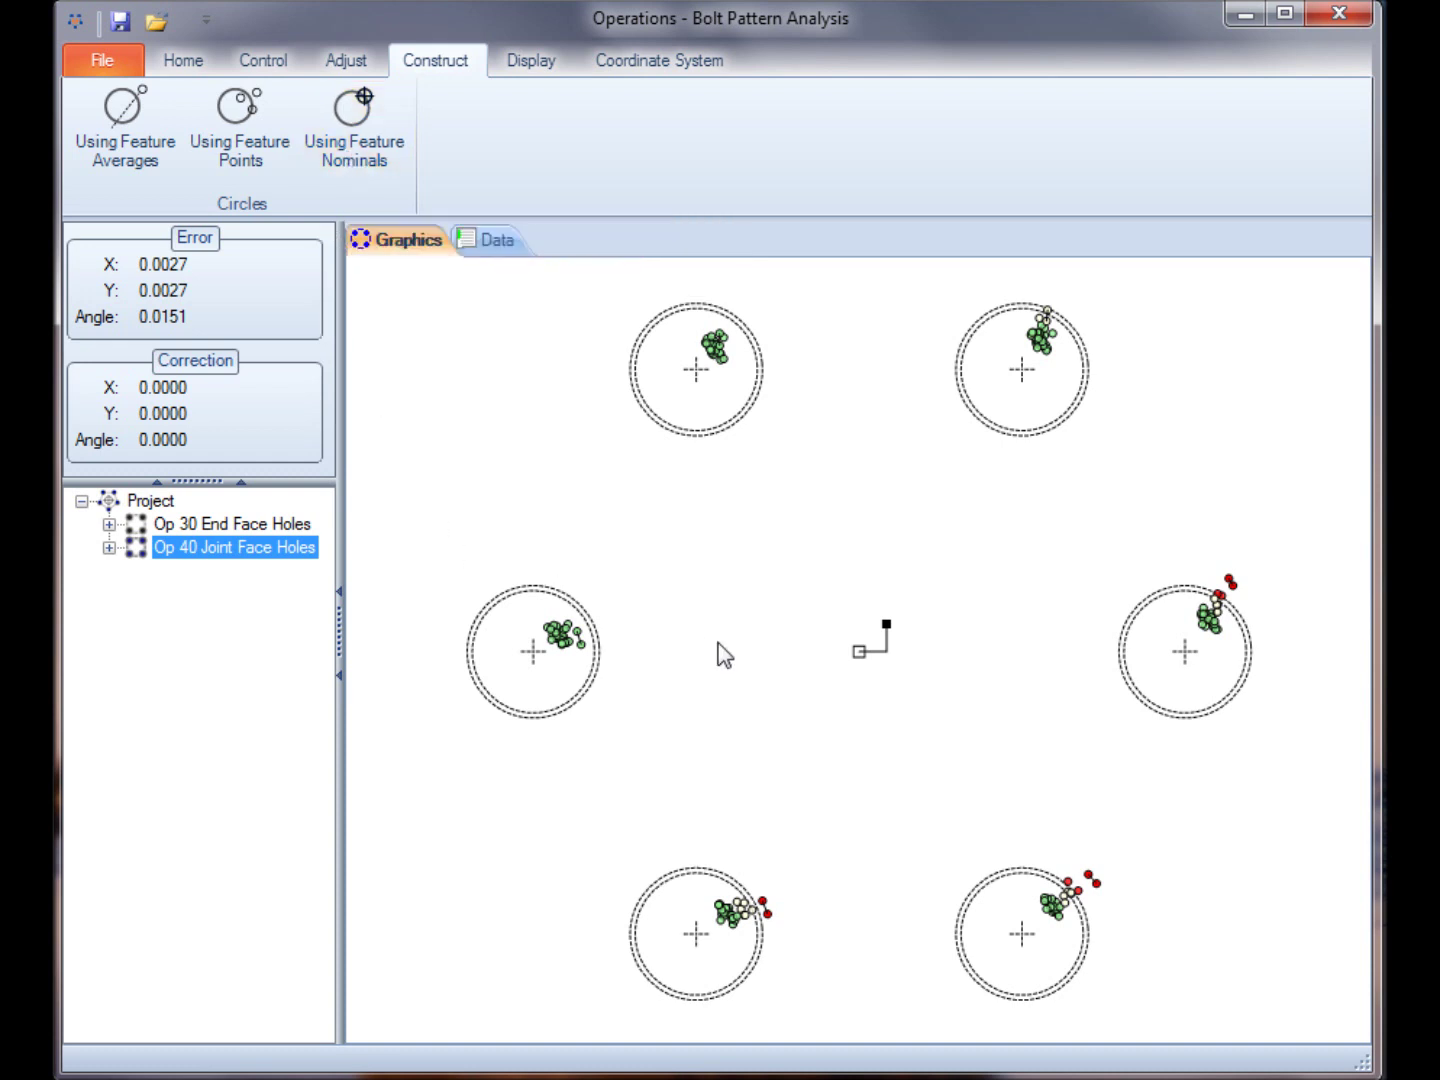
left_click(576, 658)
left_click(730, 965)
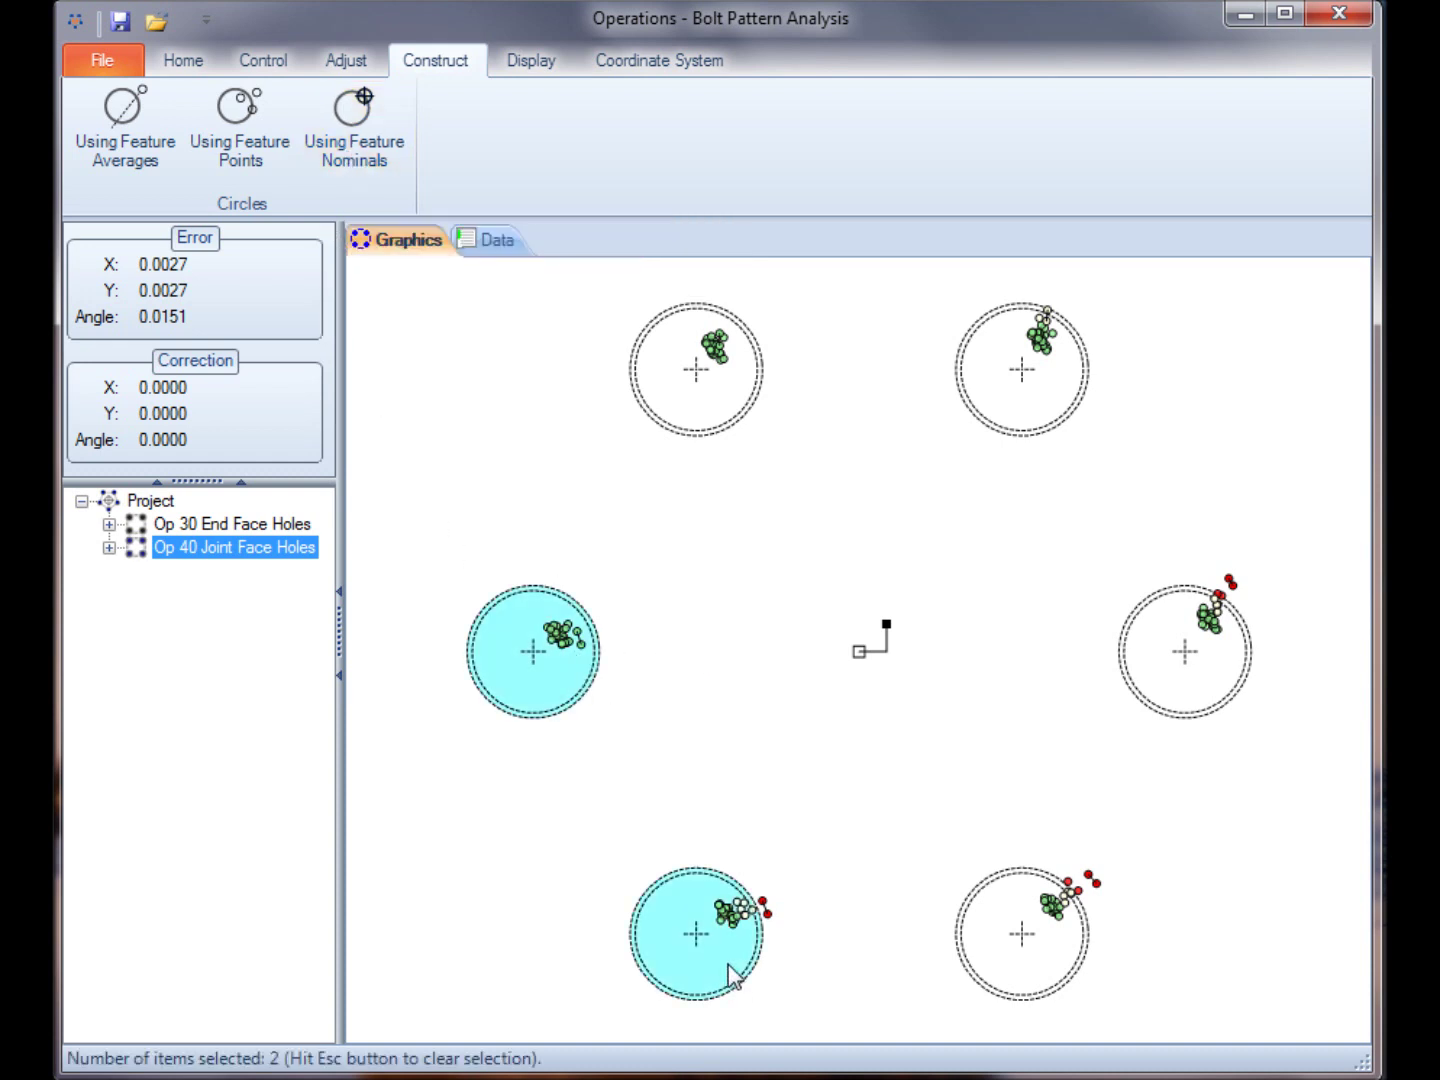
right_click(690, 946)
left_click(150, 499)
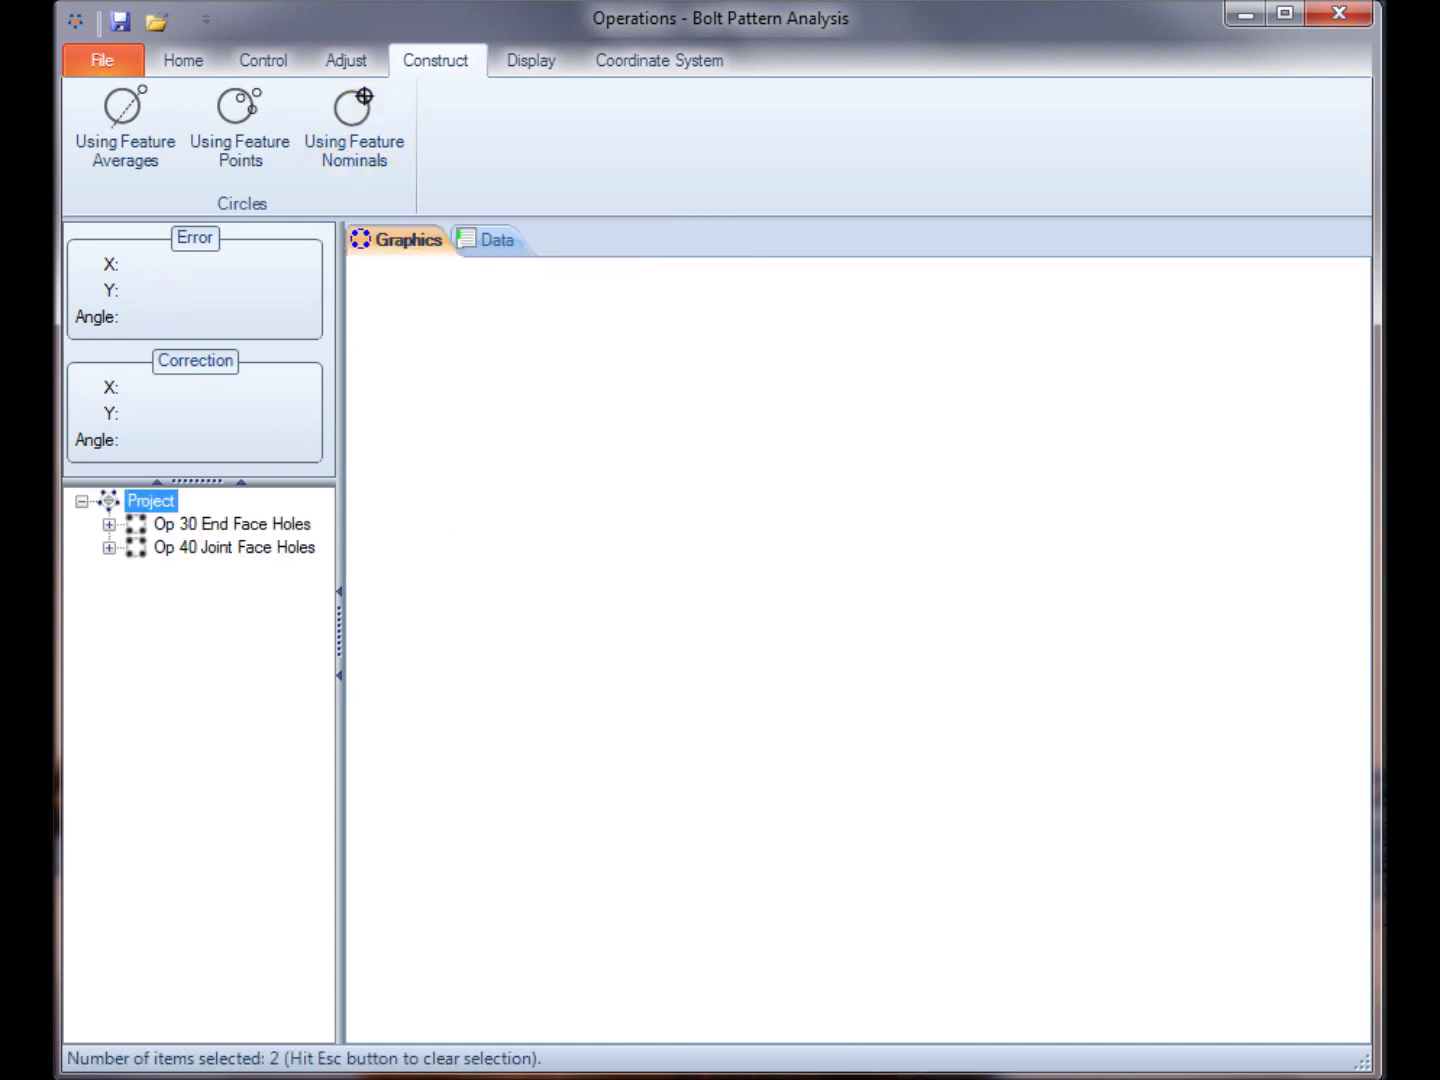
left_click(244, 564)
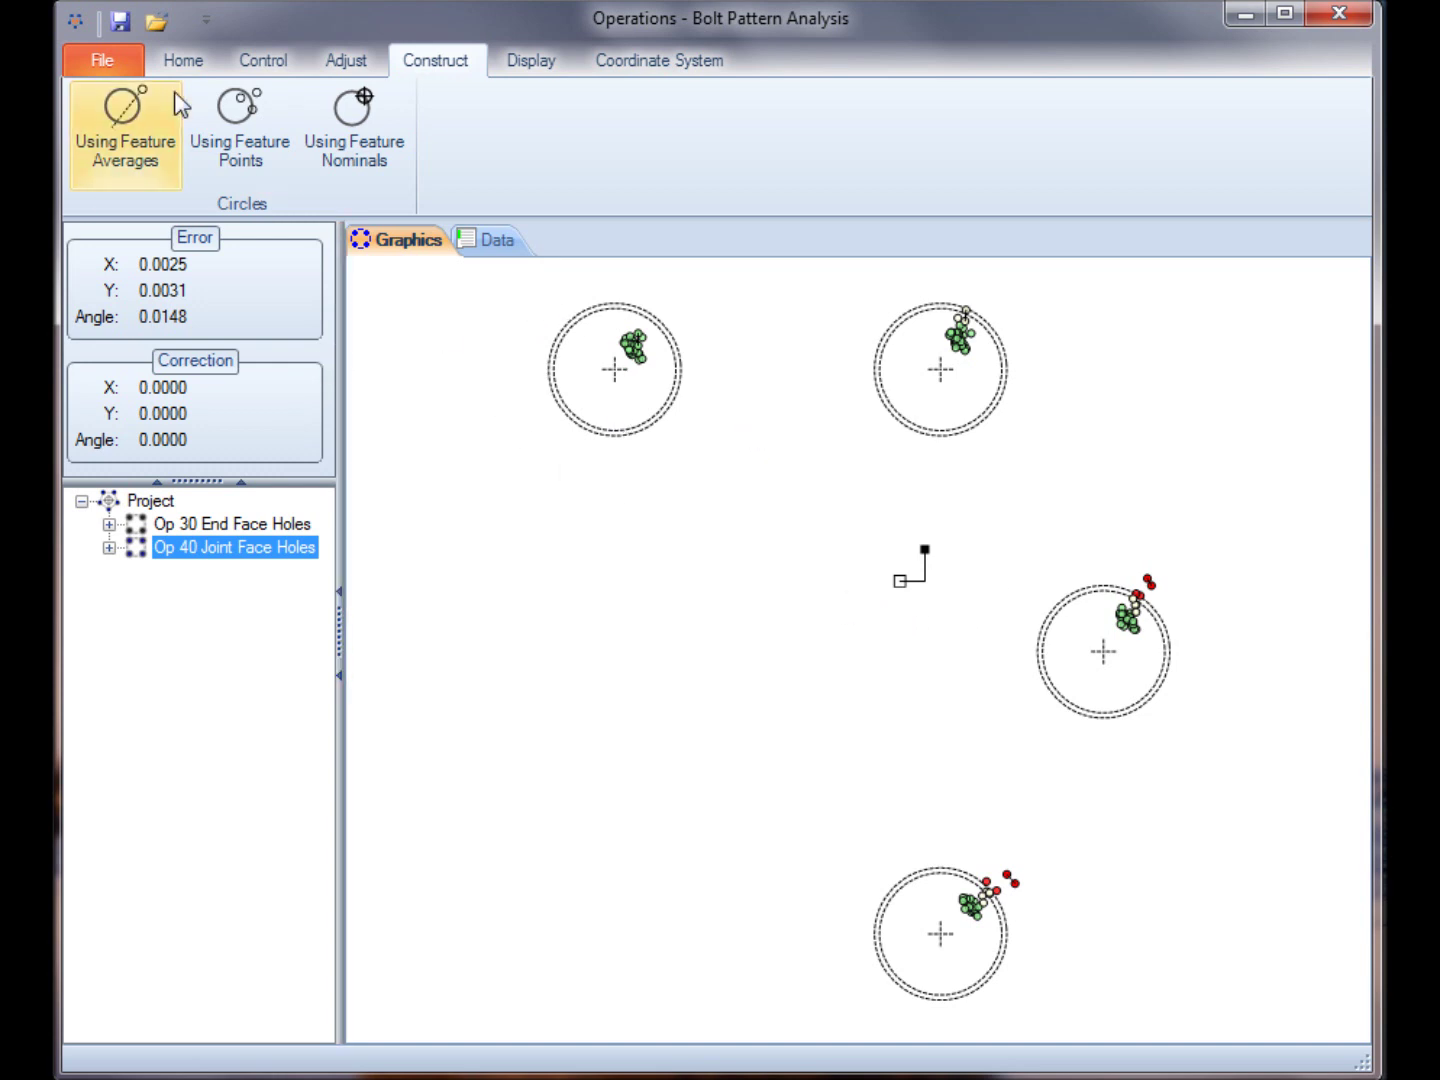
Run a best-fit on the feature info of the four remaining Op 40 holes and return the pattern home.
left_click(259, 62)
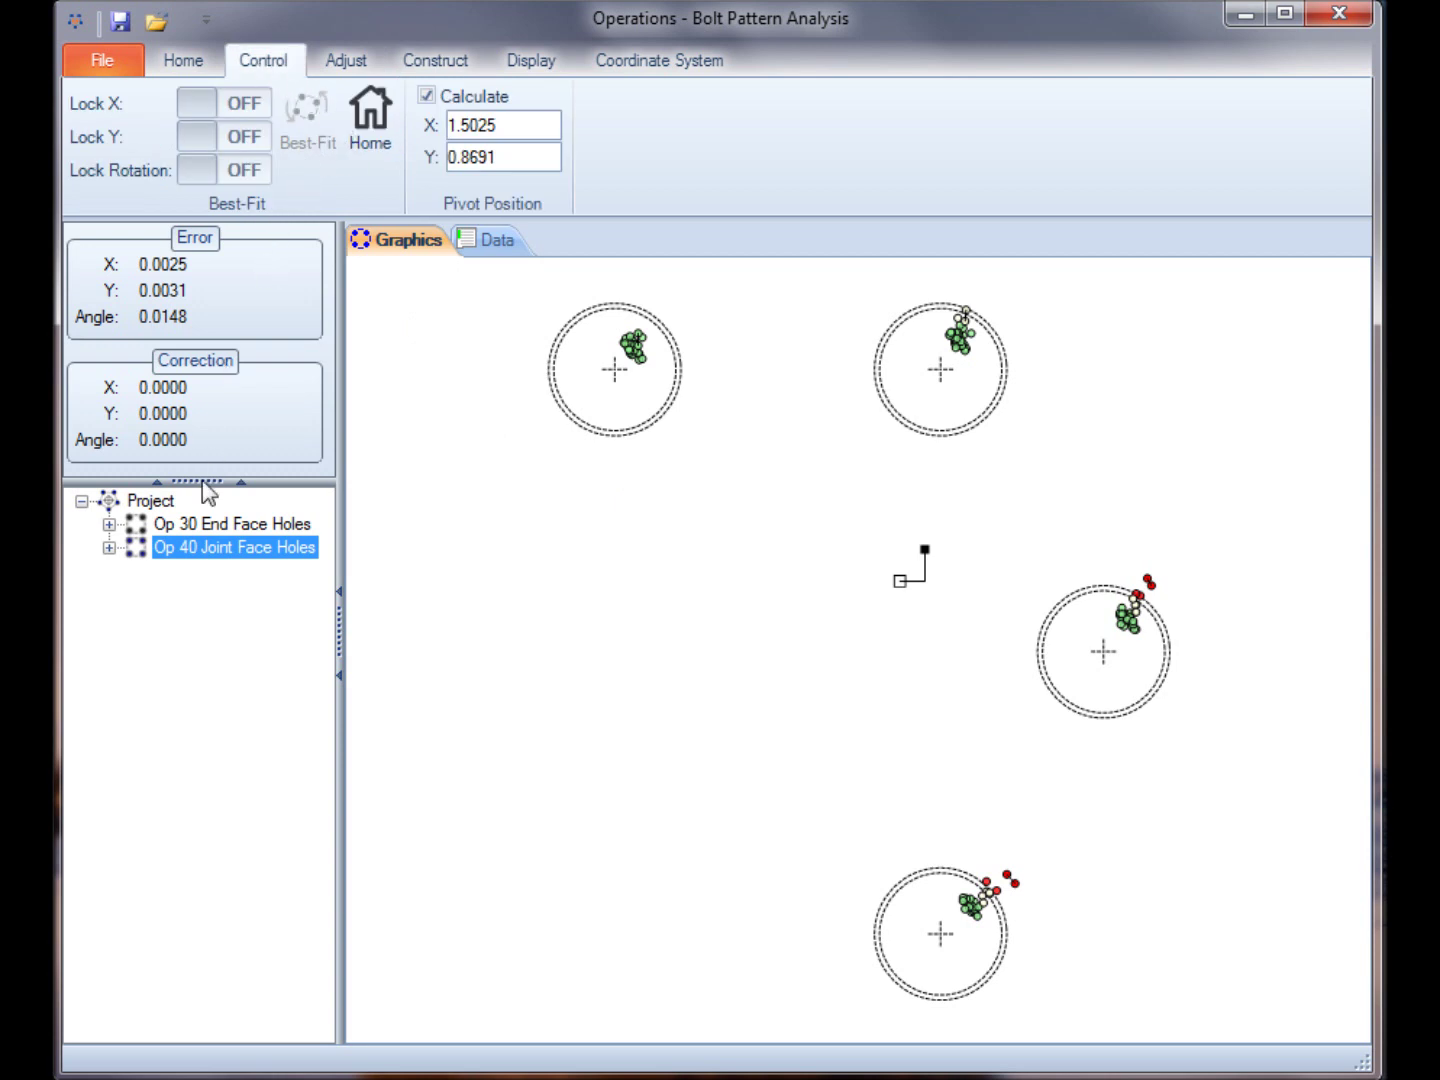
double_click(131, 549)
left_click(160, 571)
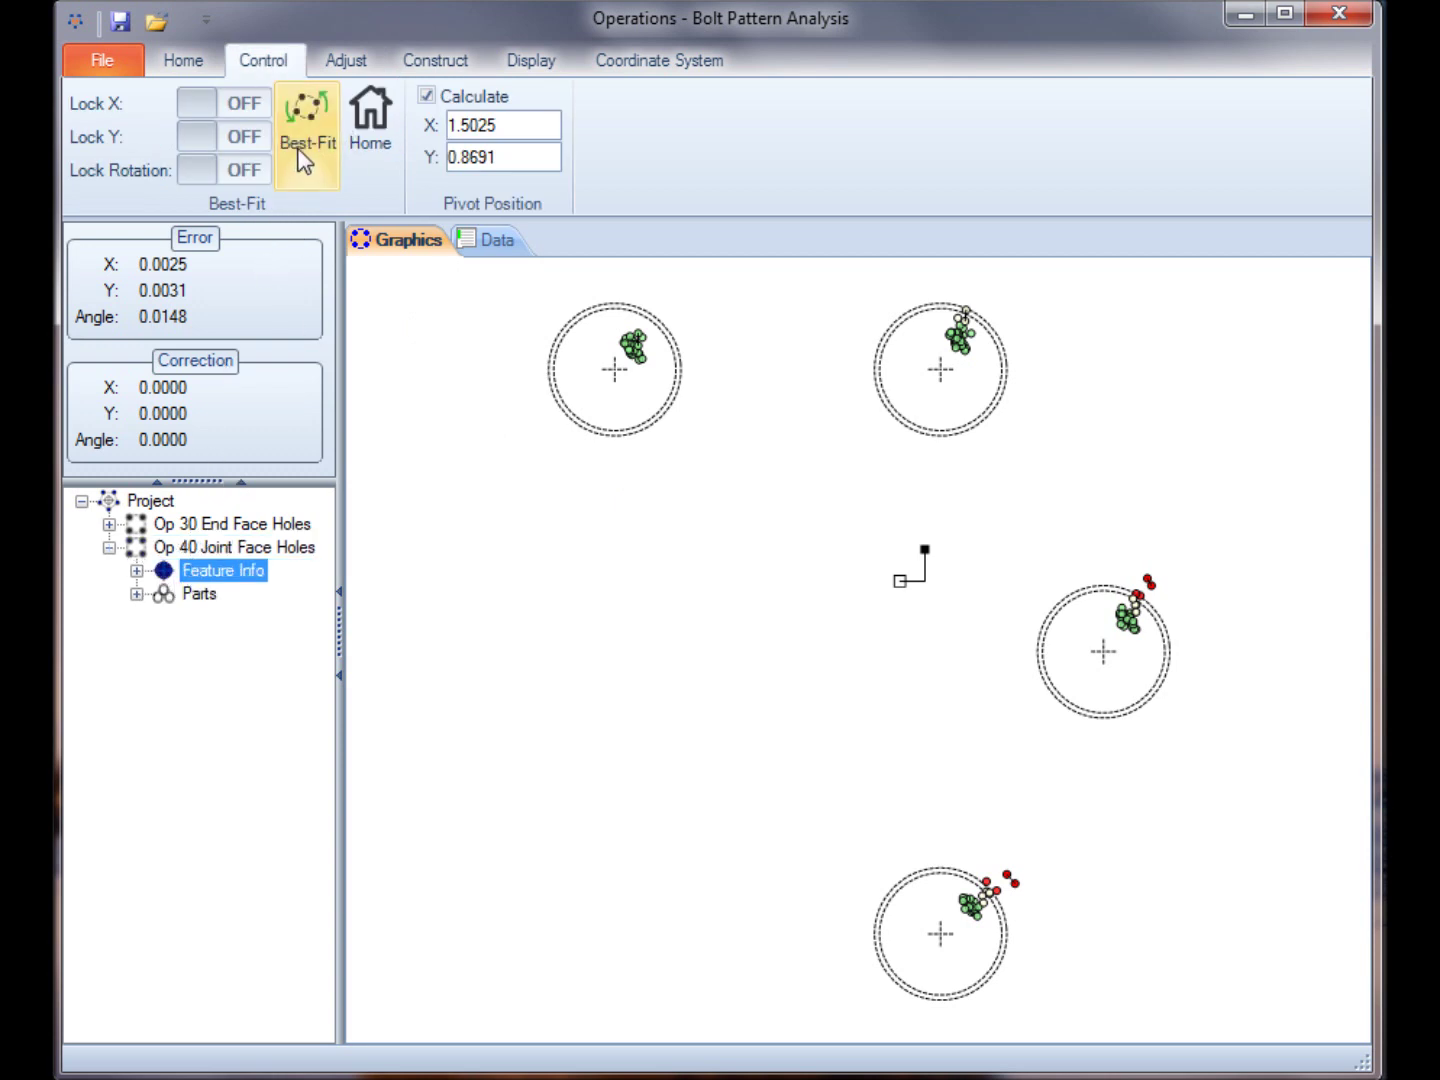
left_click(298, 143)
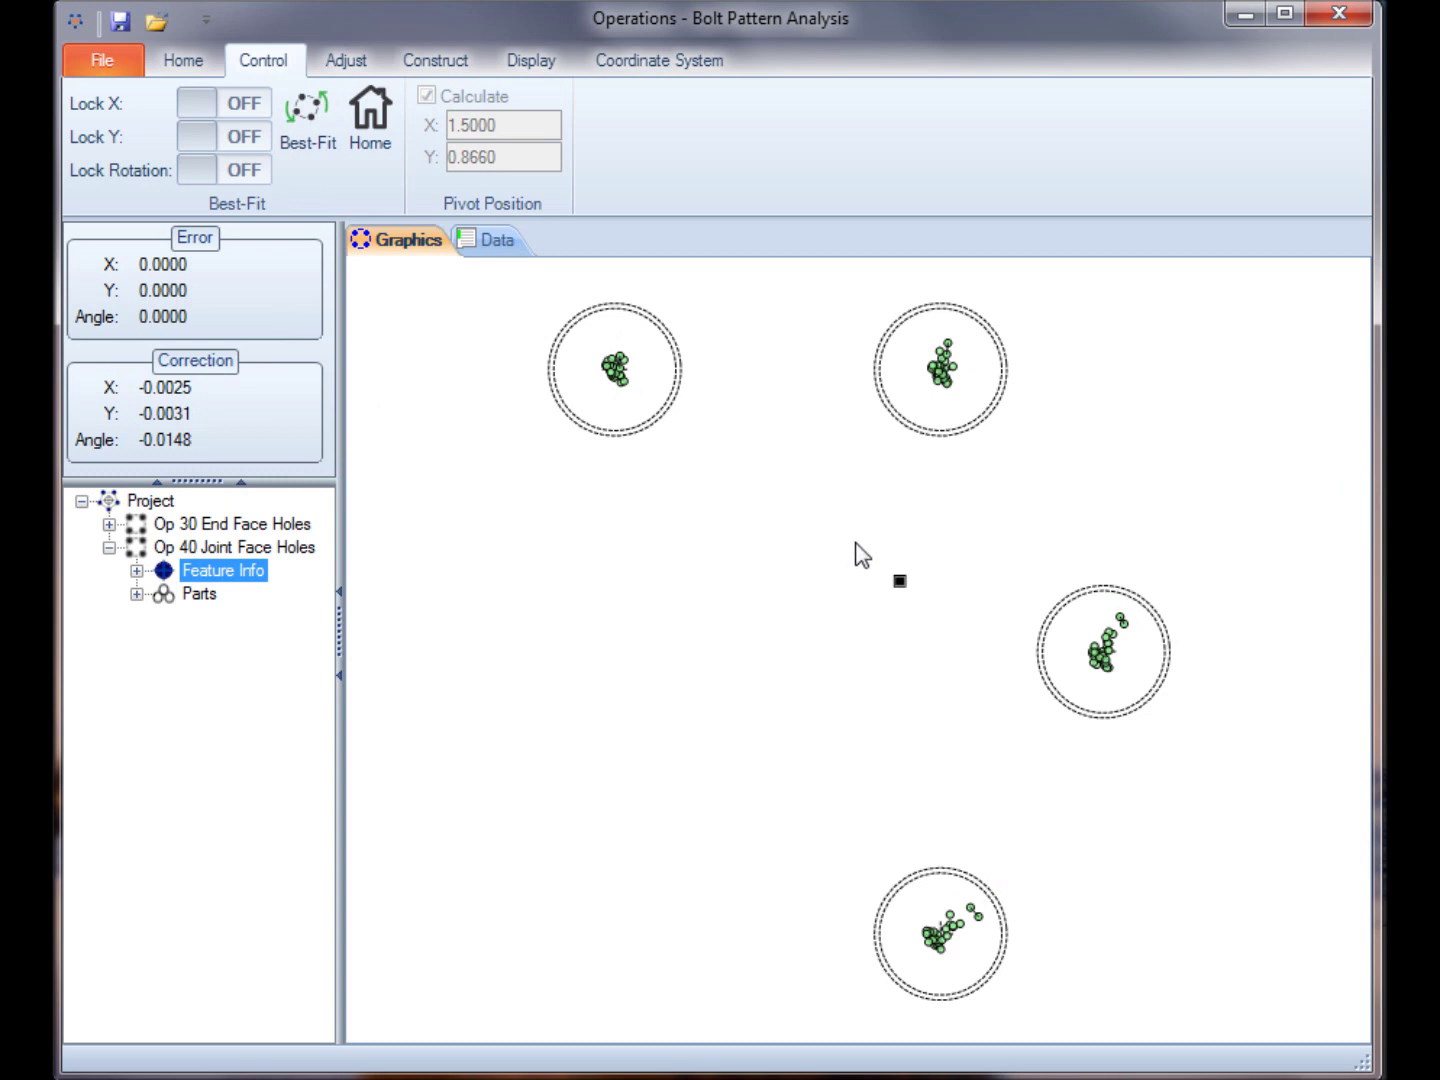
left_click(381, 139)
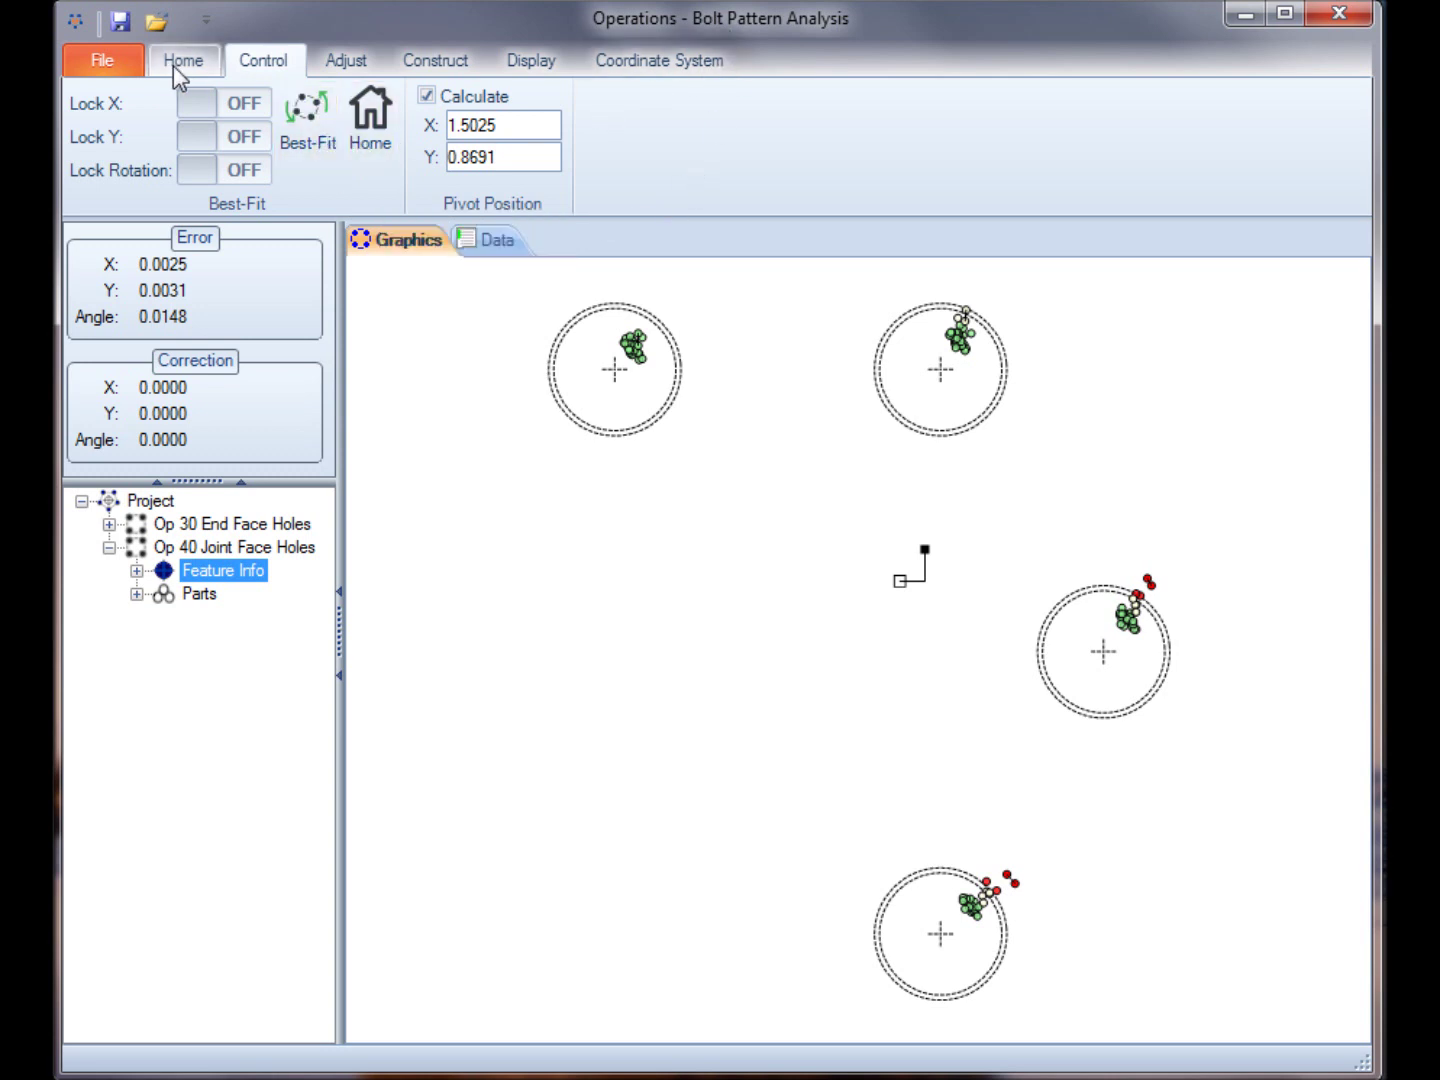
Construct a circle through the four remaining Op 40 holes using their feature points, accept the circle results and open the data view.
left_click(425, 67)
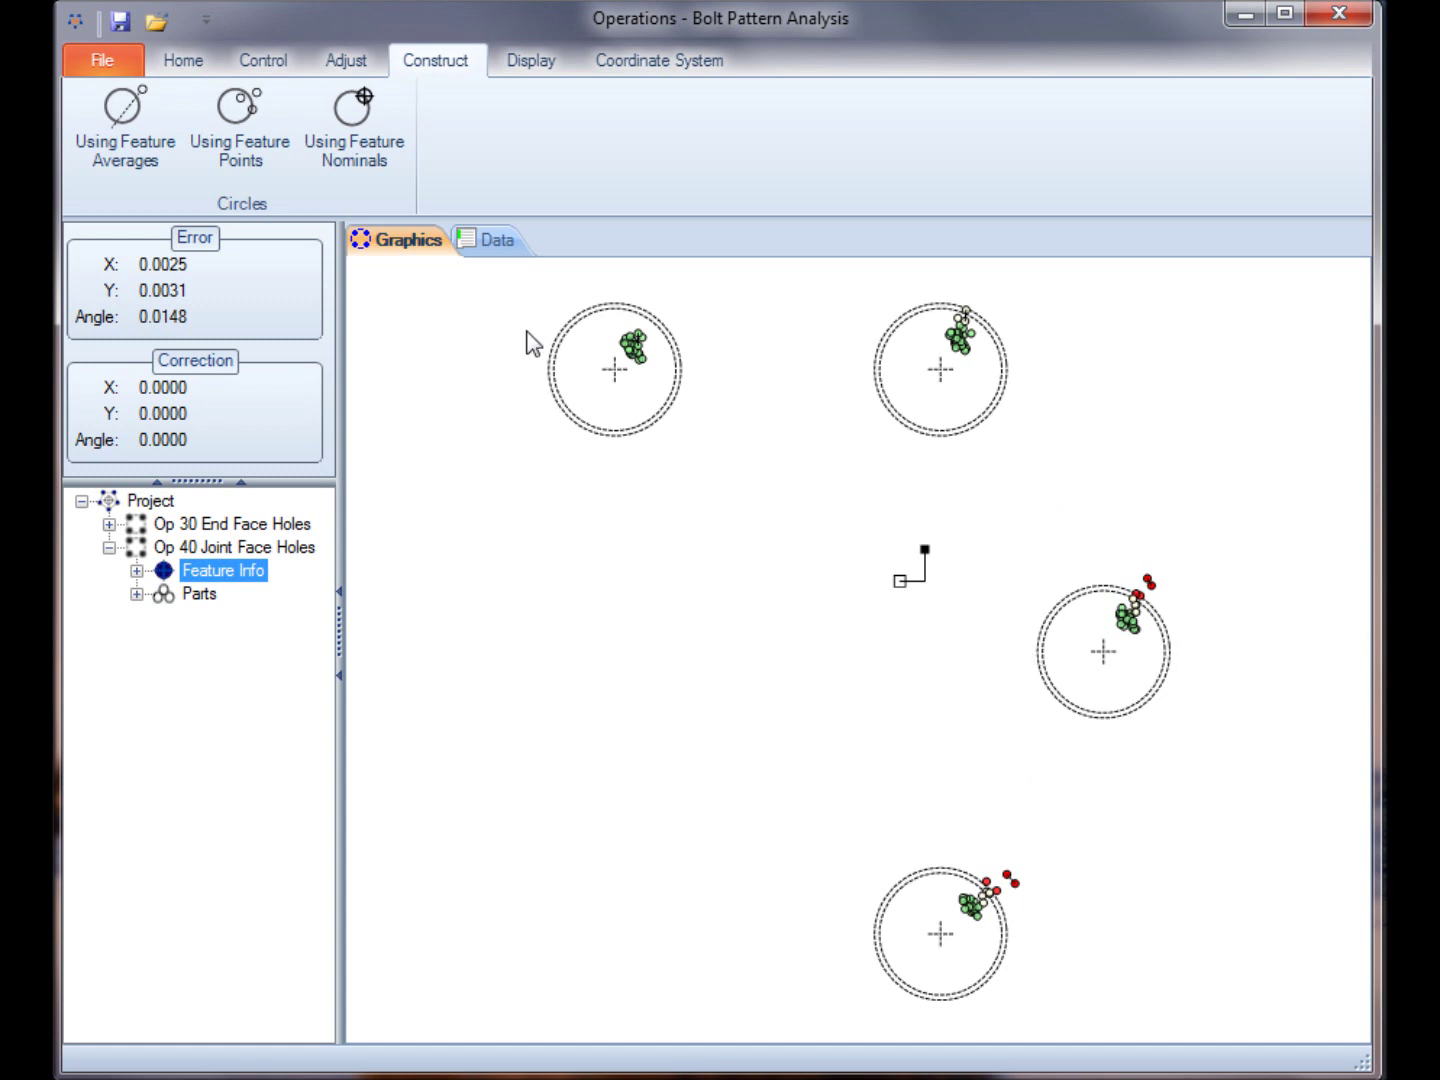
left_click(626, 377)
left_click(888, 390)
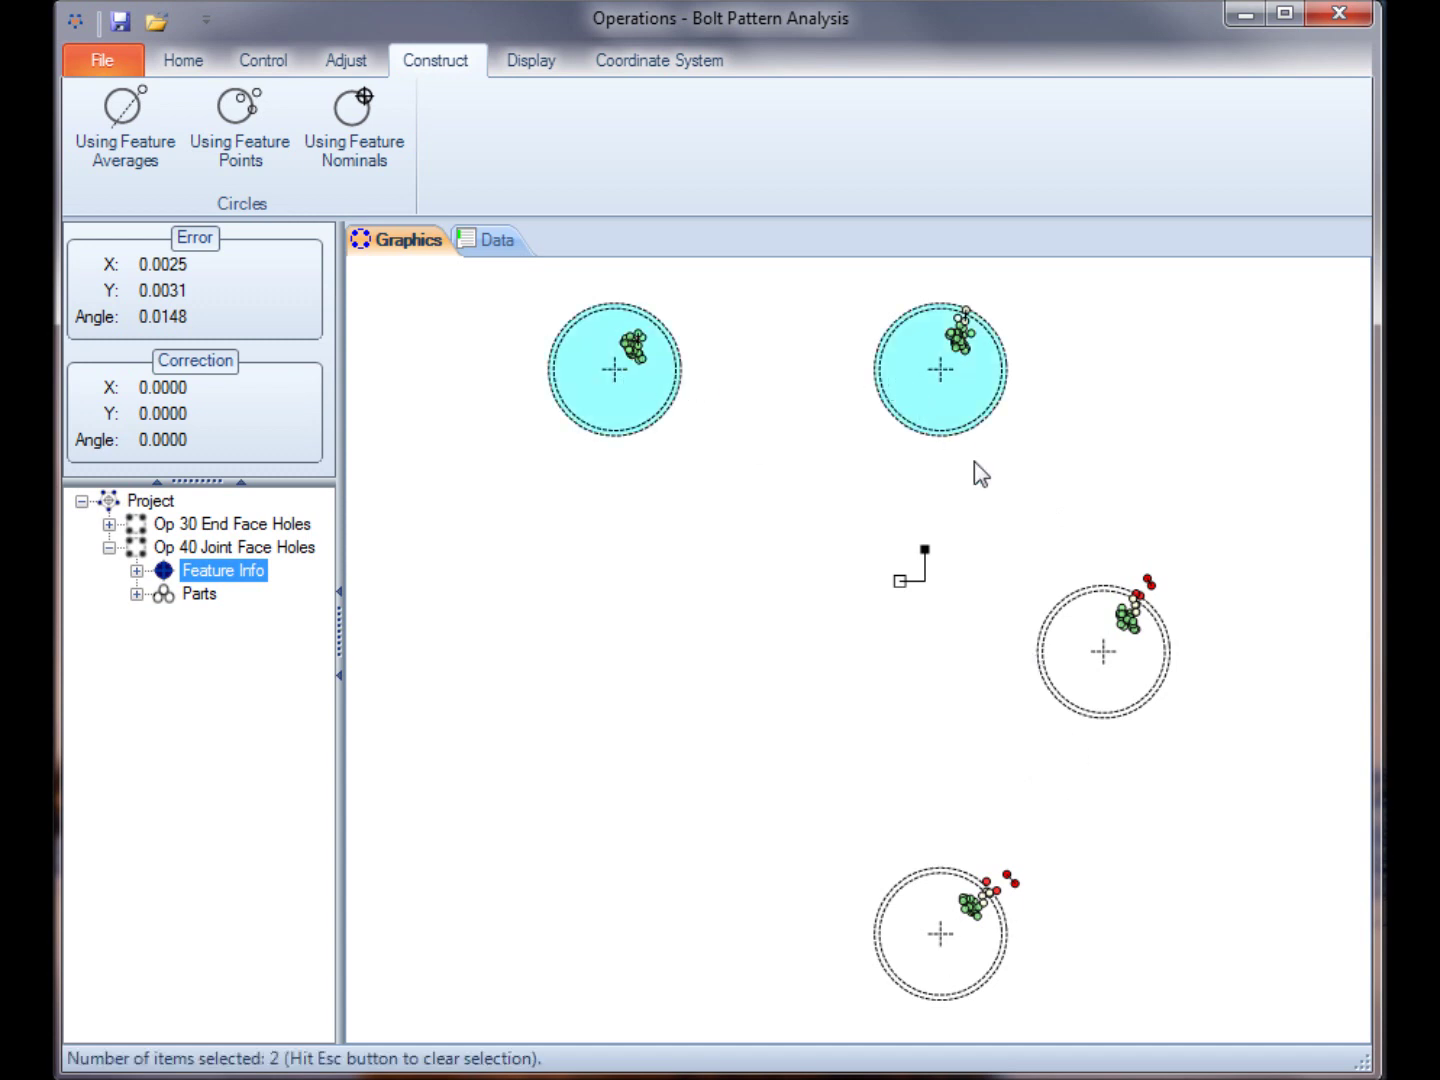
left_click(1076, 679)
left_click(965, 935)
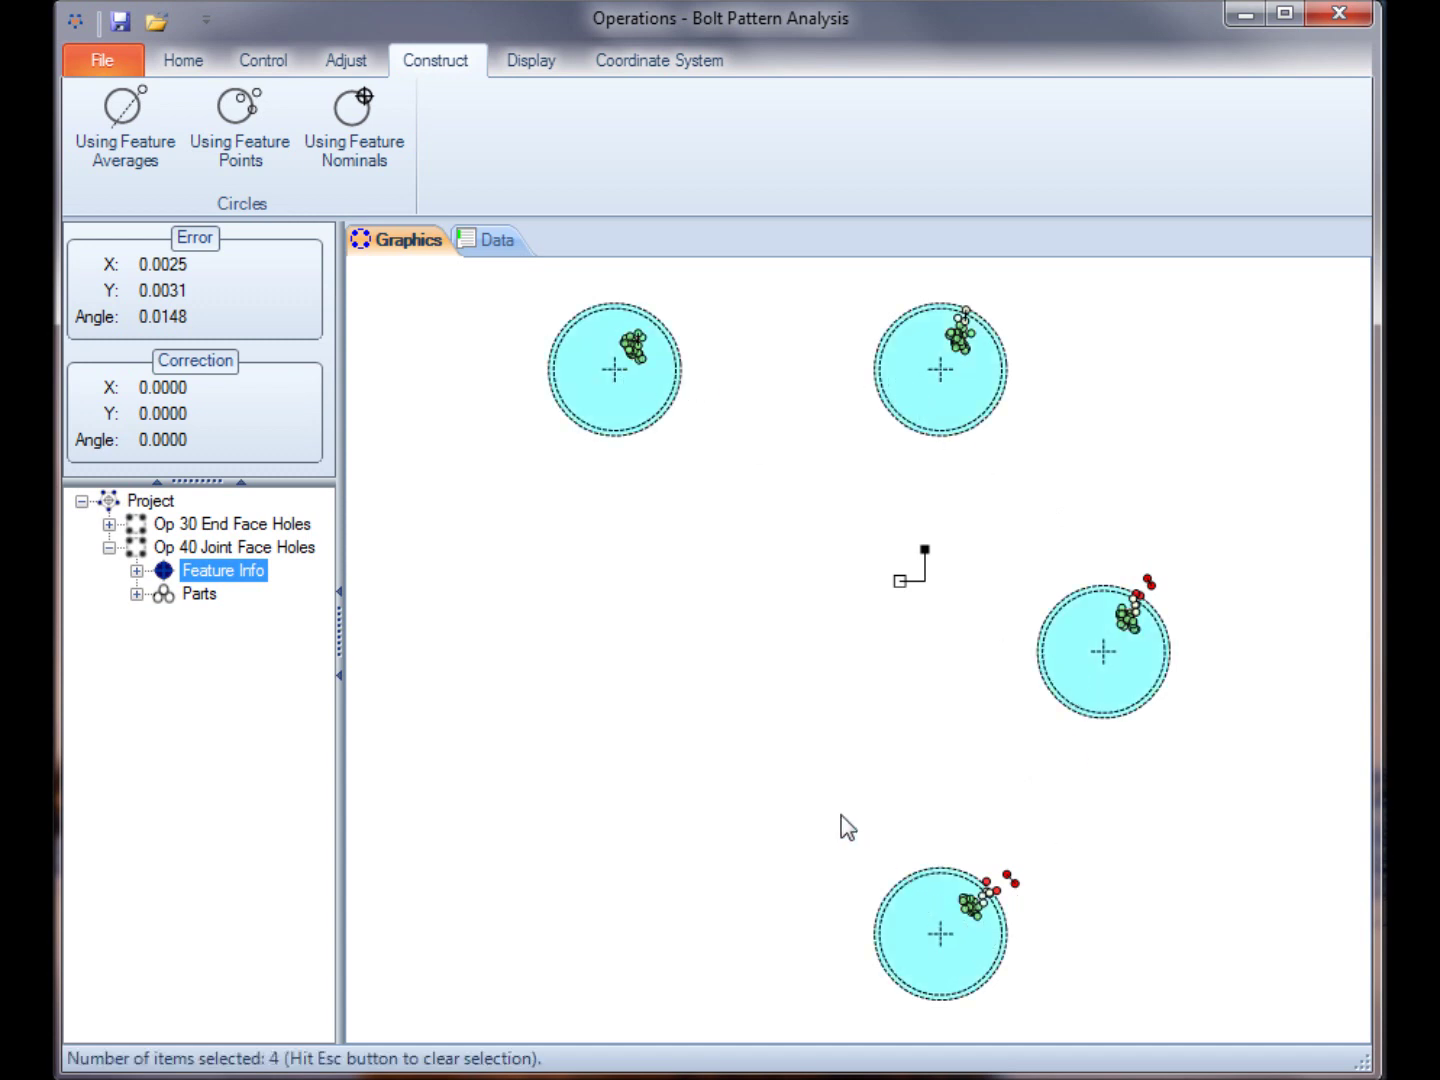
left_click(257, 180)
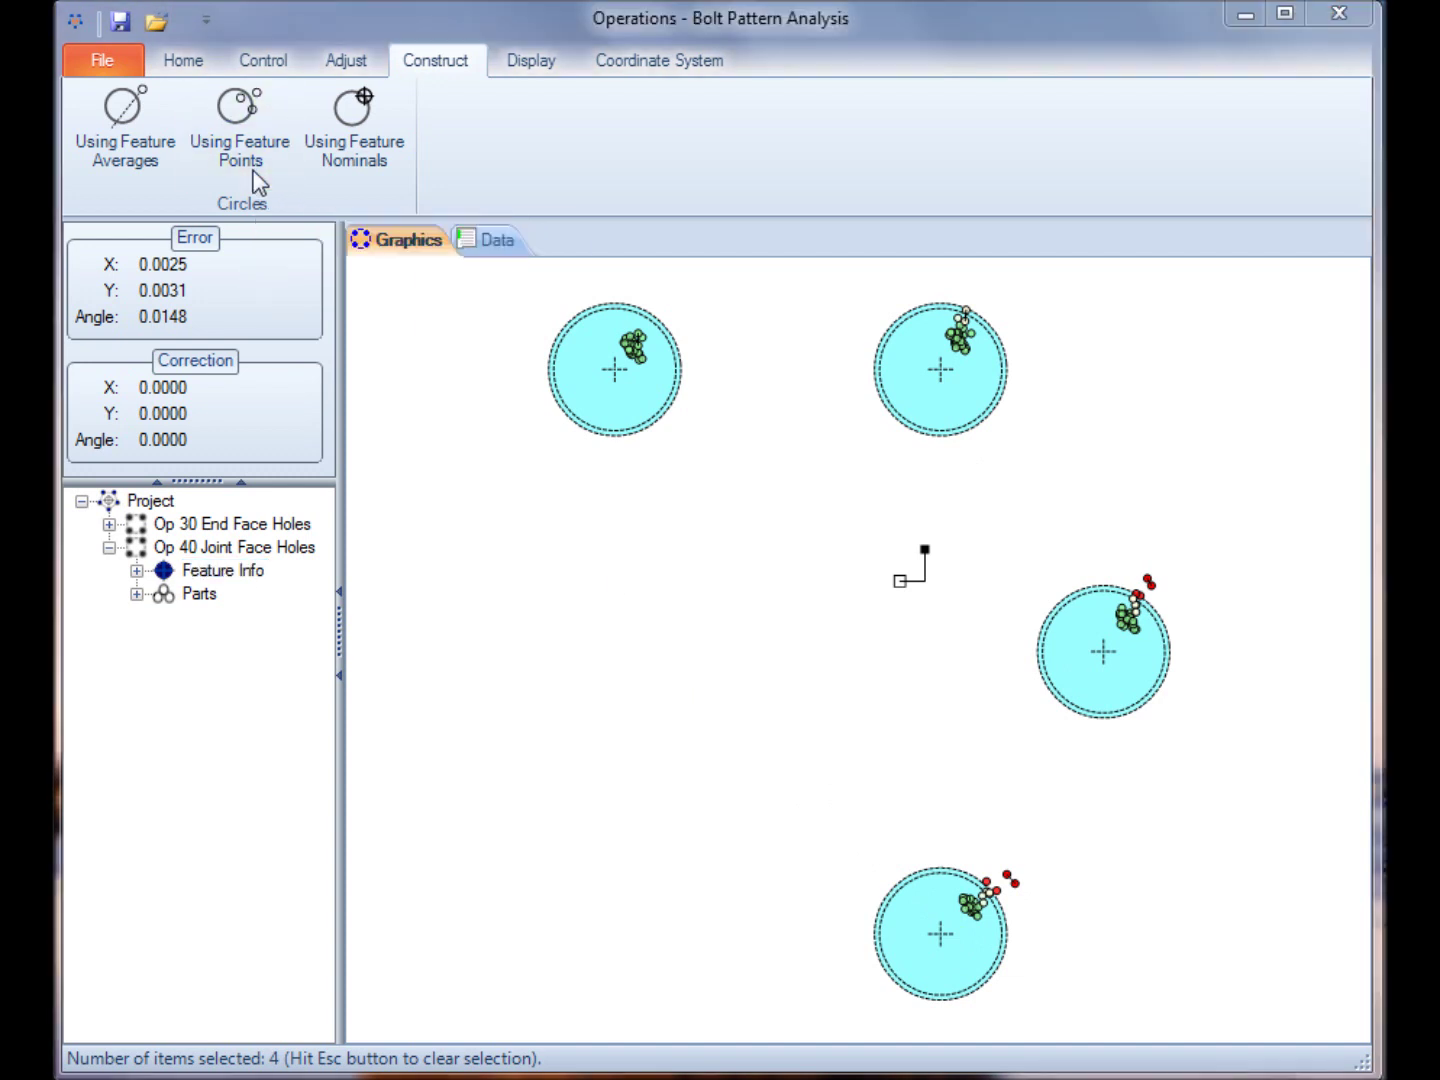
left_click_drag(240, 538, 497, 554)
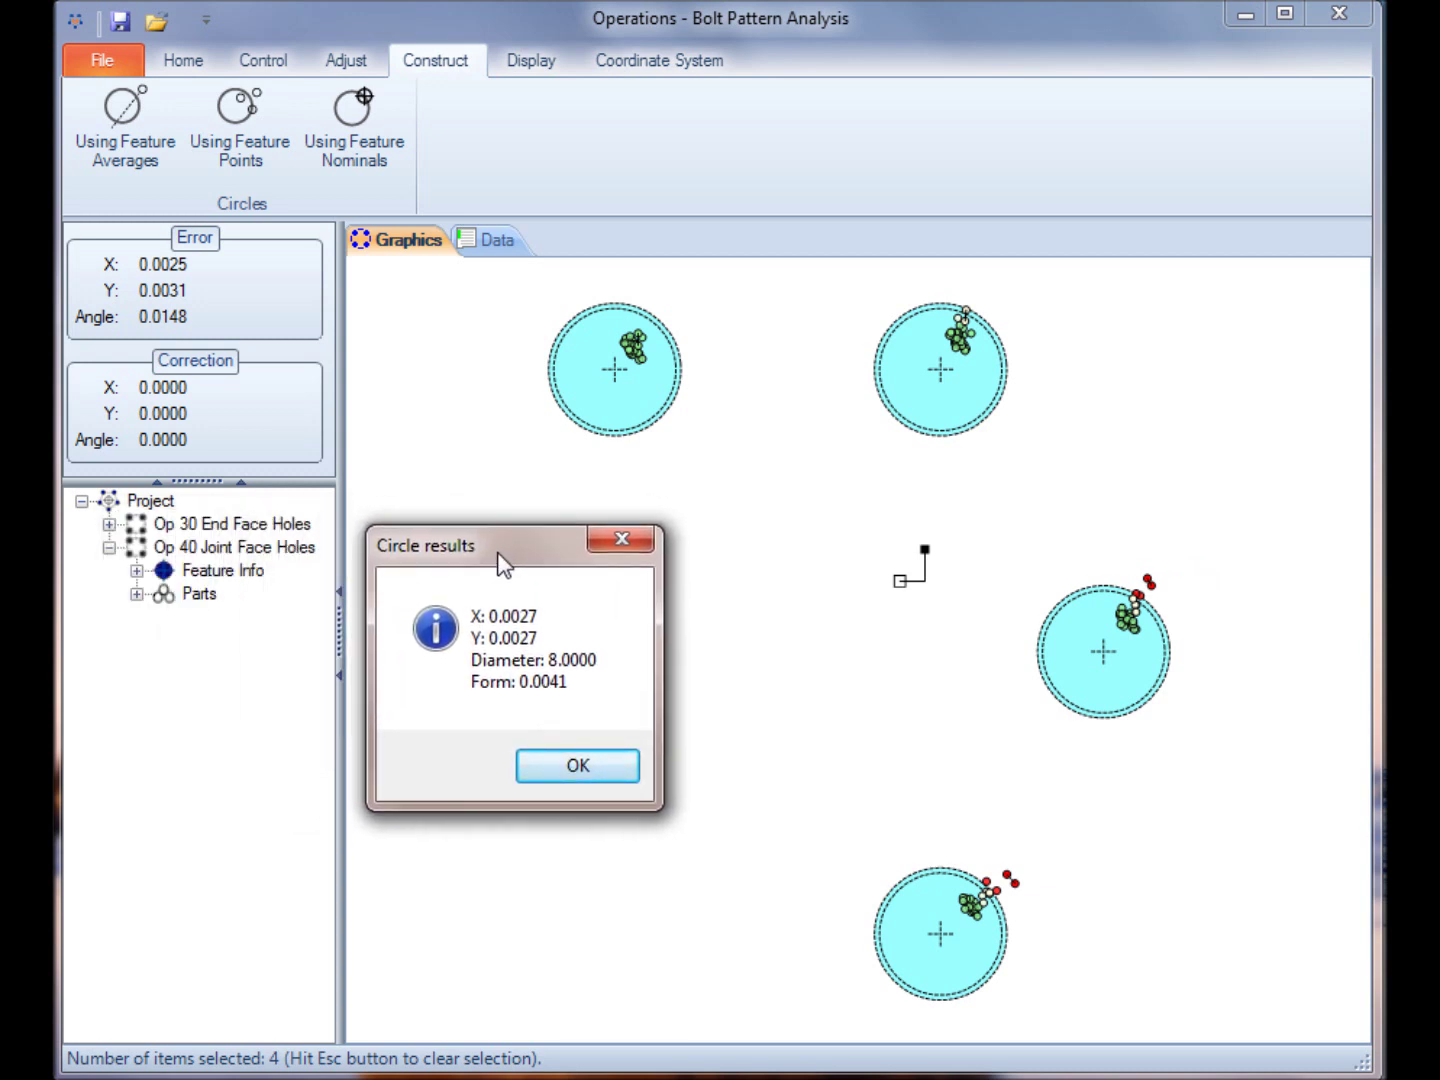
left_click_drag(499, 551, 530, 528)
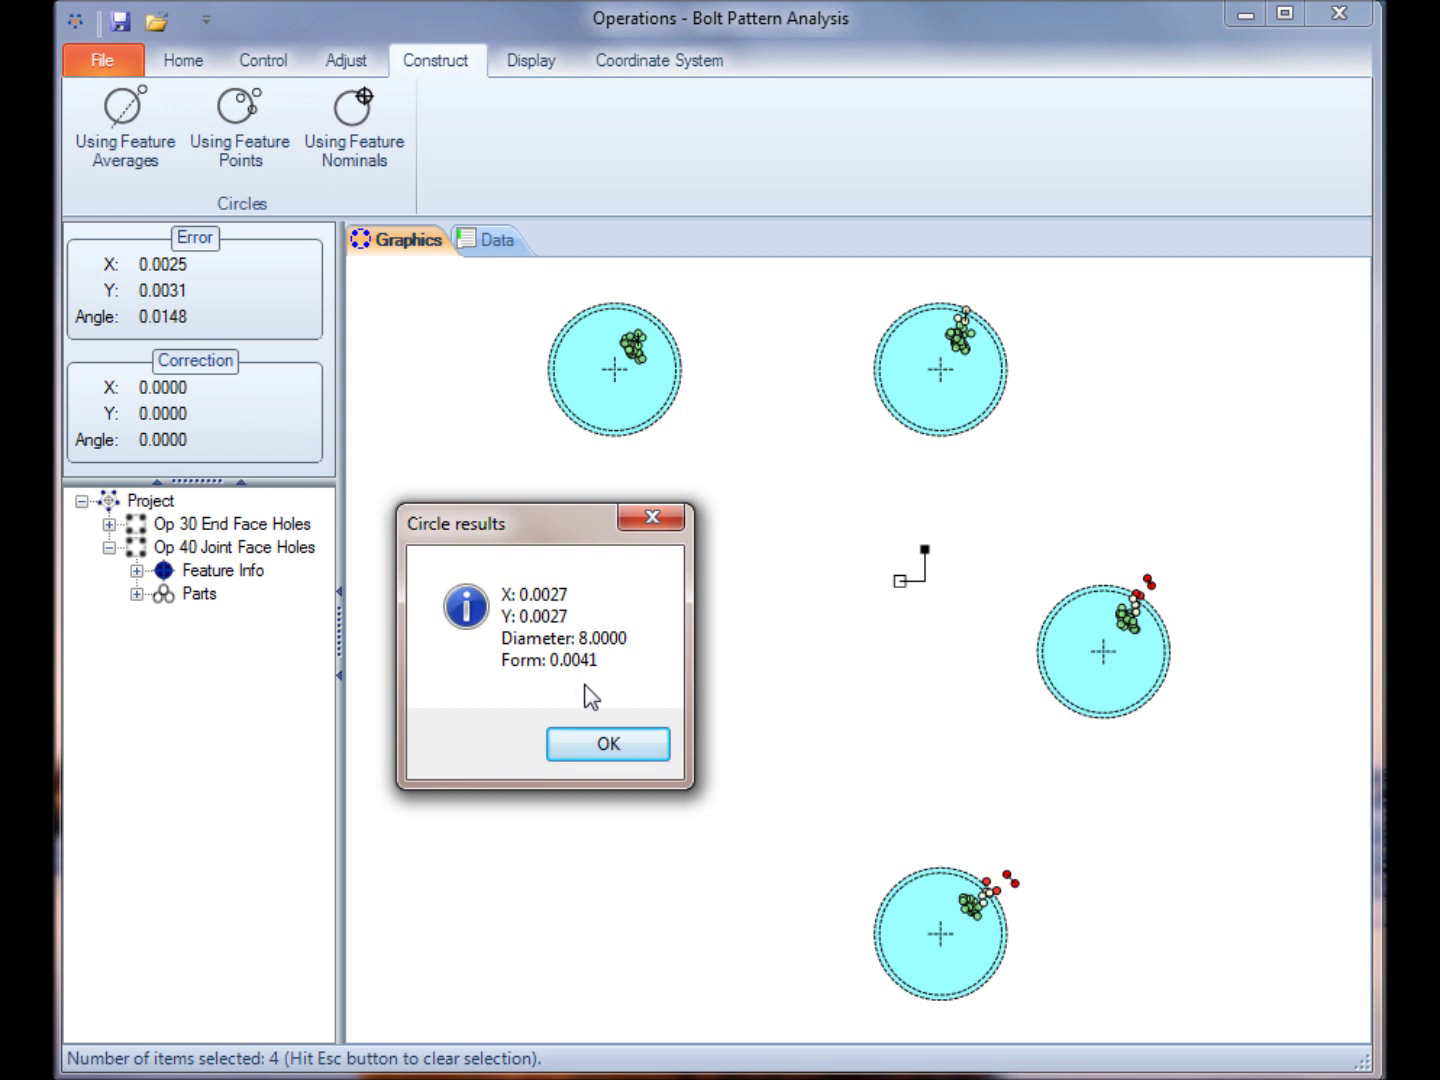
left_click(598, 749)
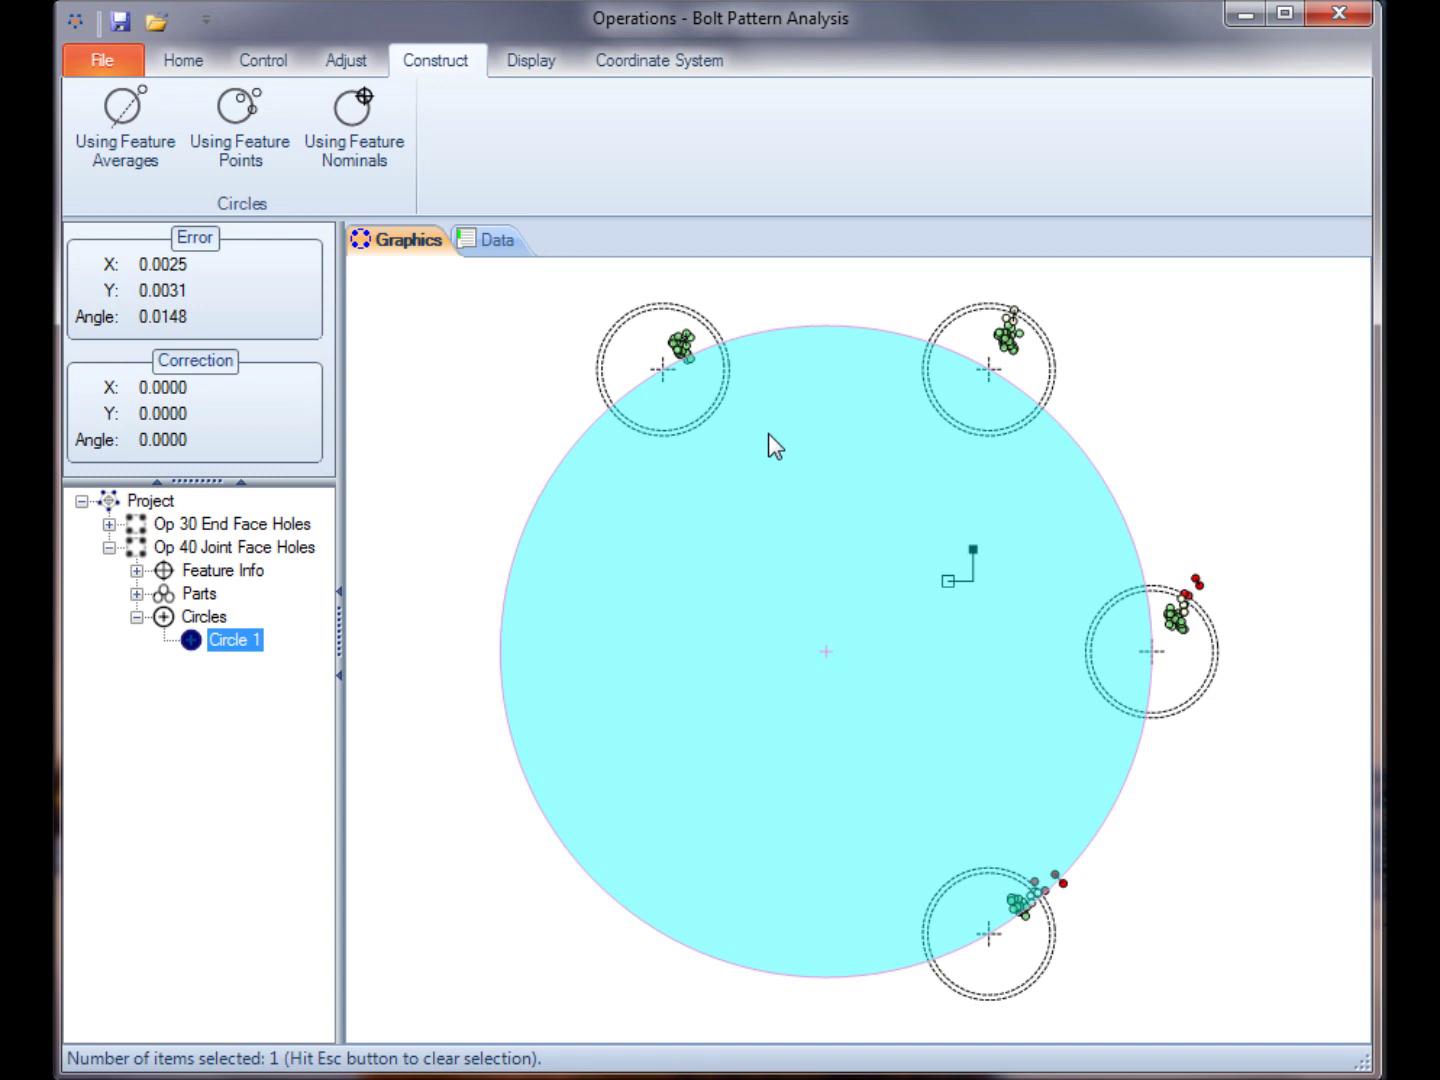
left_click(481, 240)
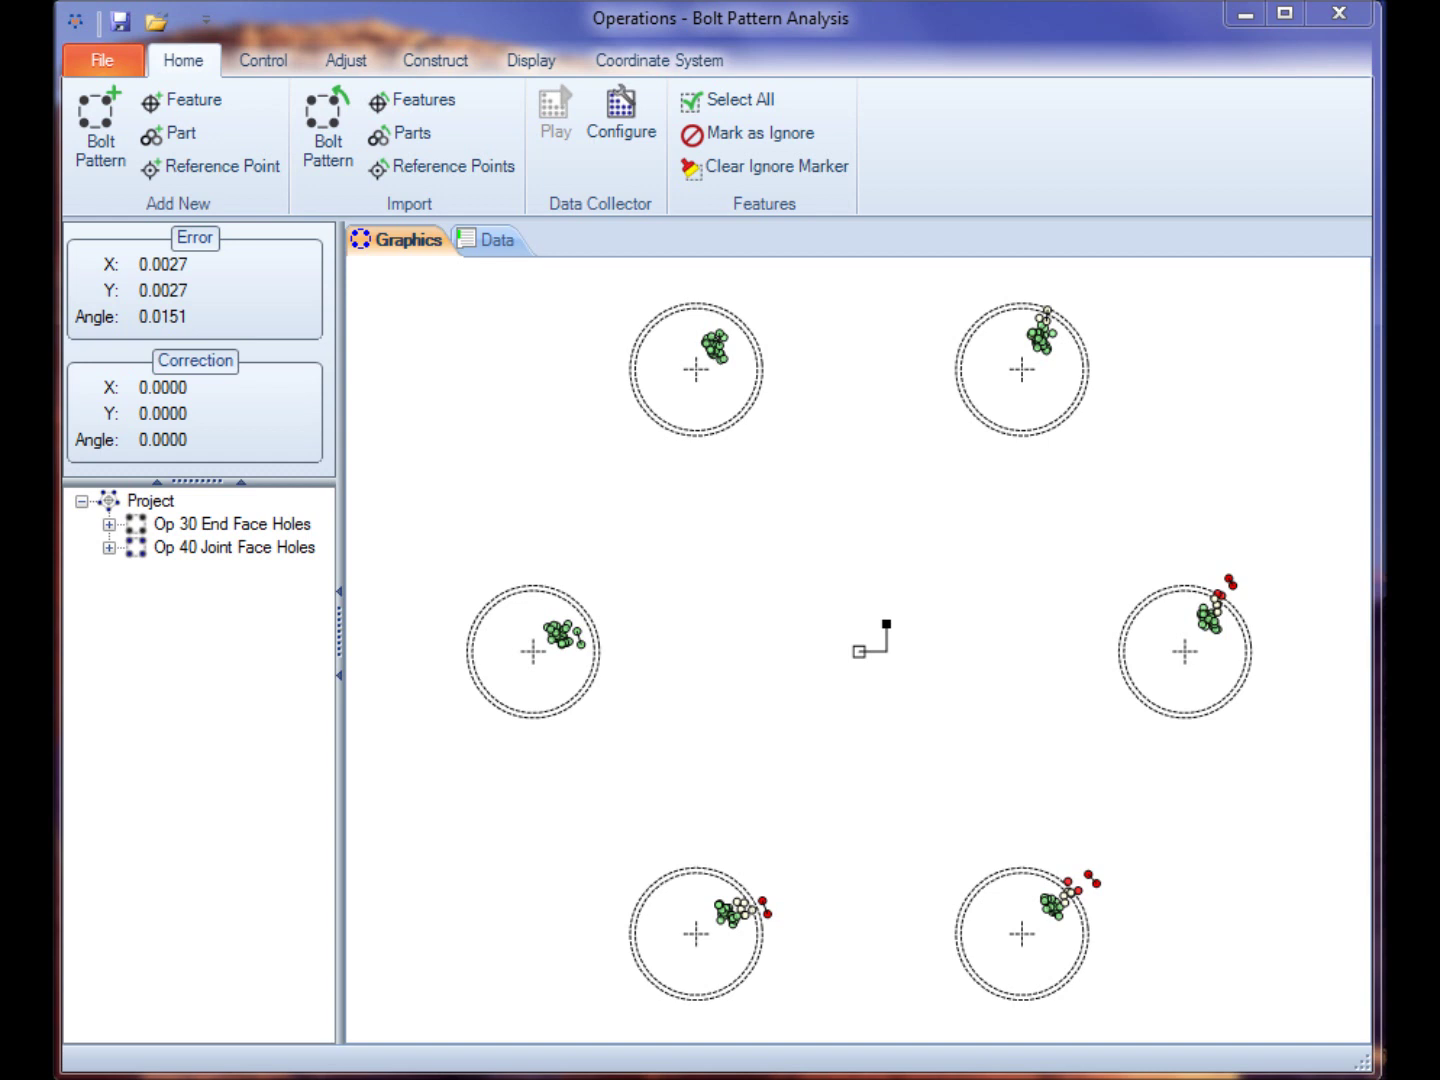
Display the origin in the Op 40 graphics and hide the tolerance circles.
left_click(535, 63)
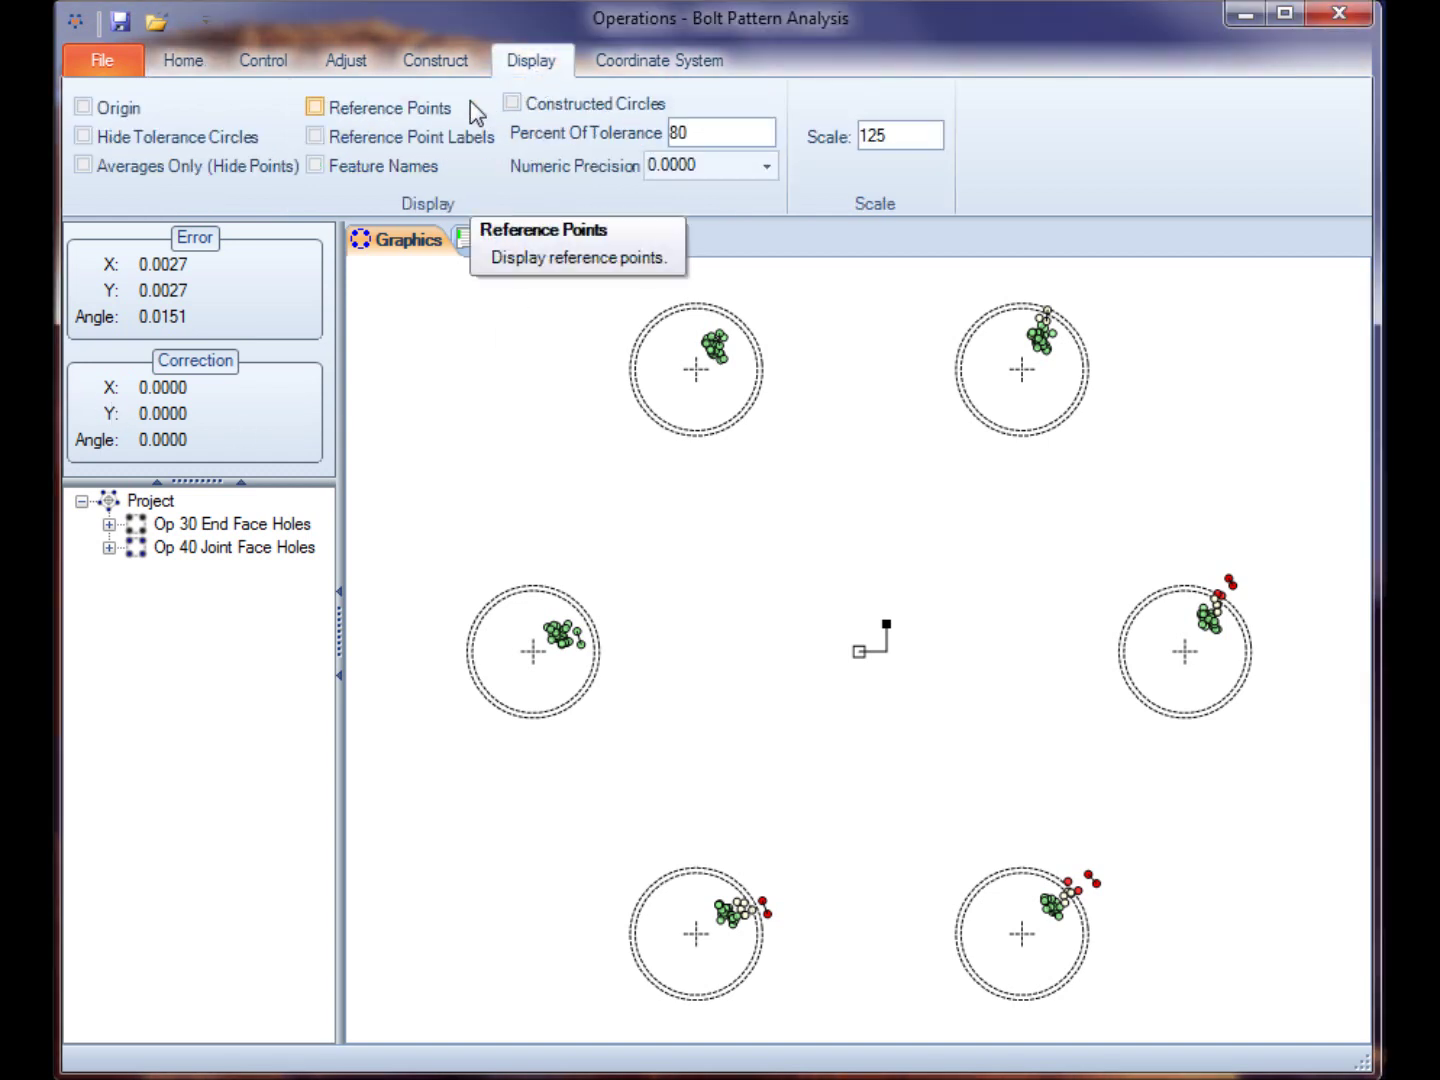
left_click(85, 107)
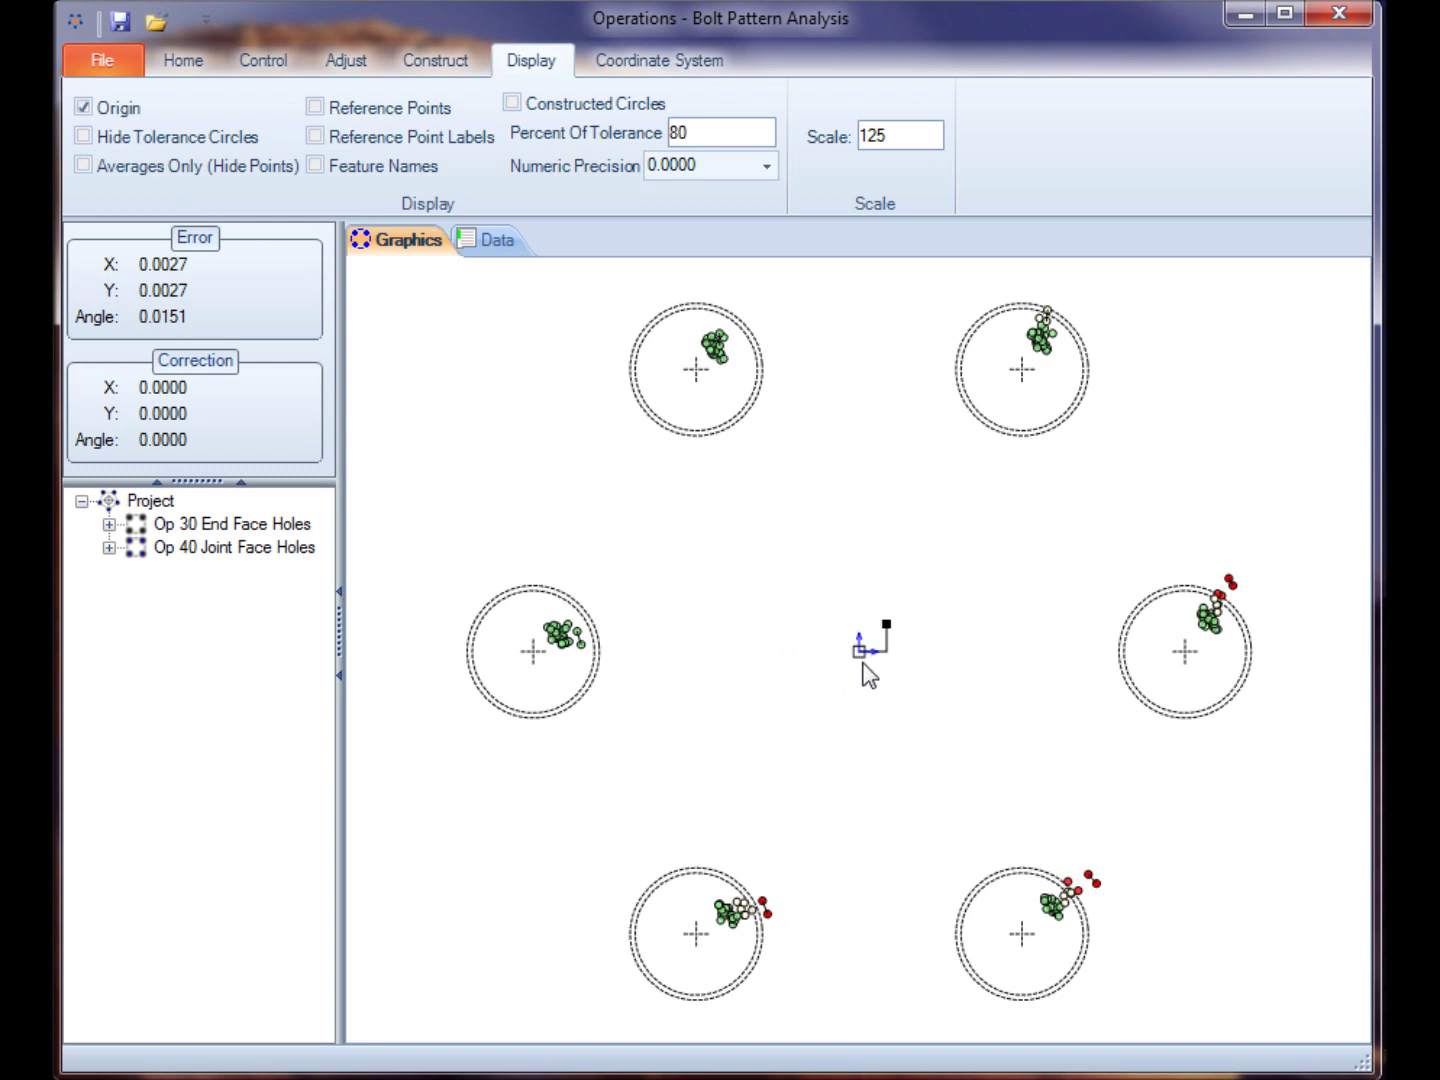
left_click(84, 137)
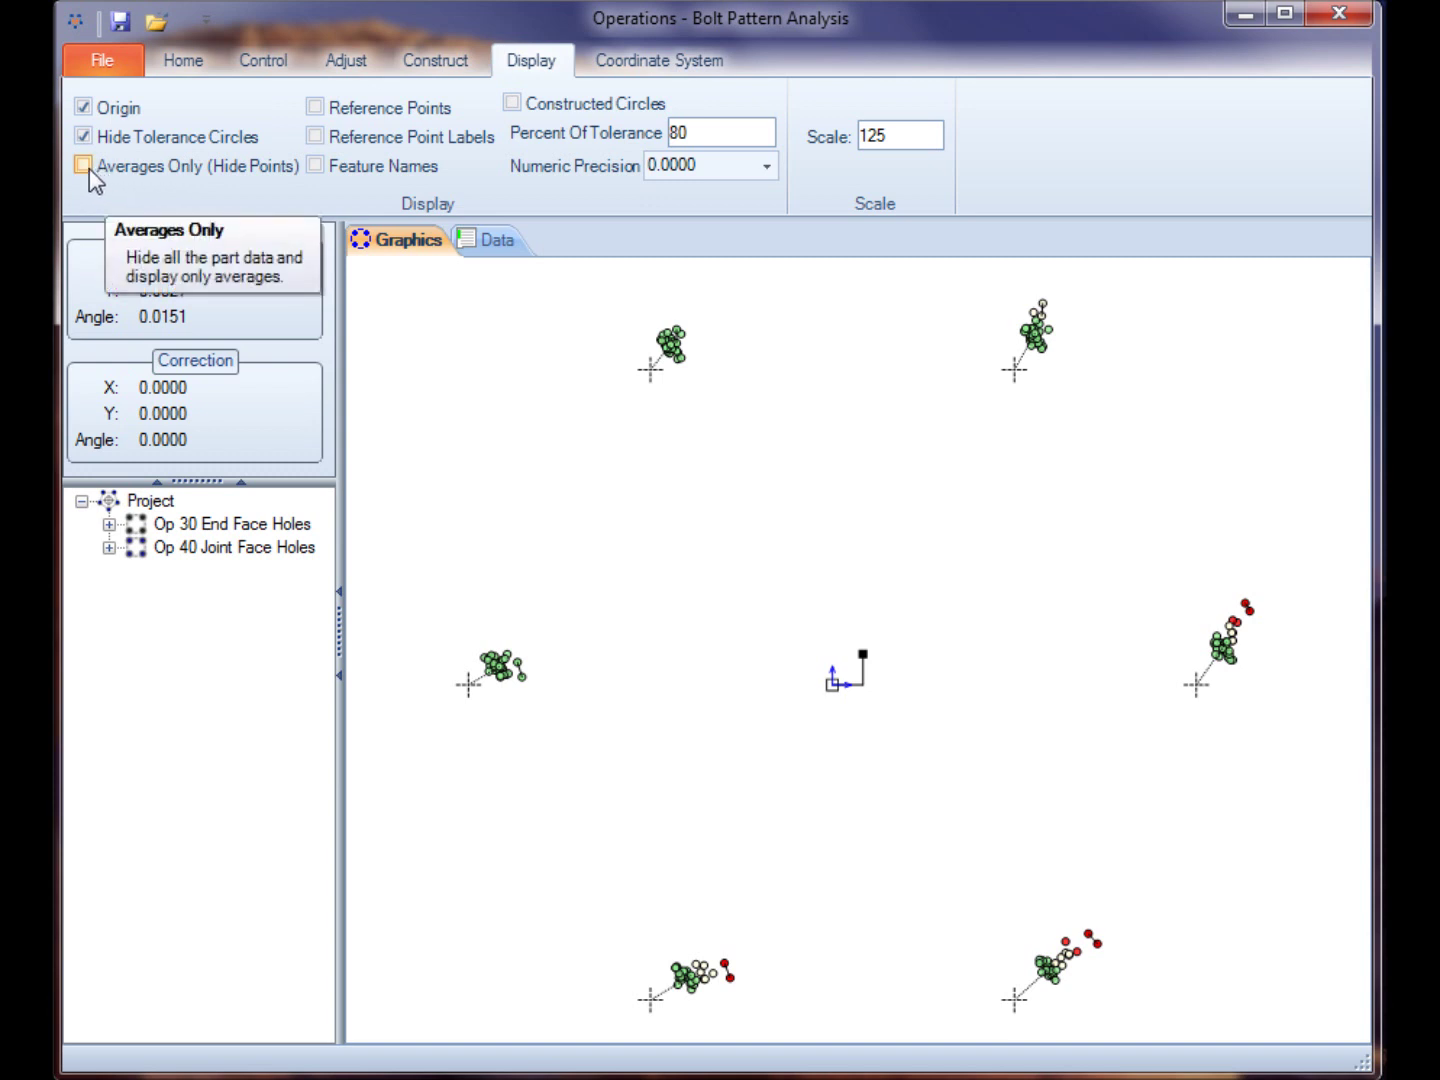
Toggle the averages-only display repeatedly, leaving it on, and restore the tolerance circles.
left_click(85, 166)
left_click(91, 168)
left_click(92, 168)
left_click(91, 168)
left_click(91, 168)
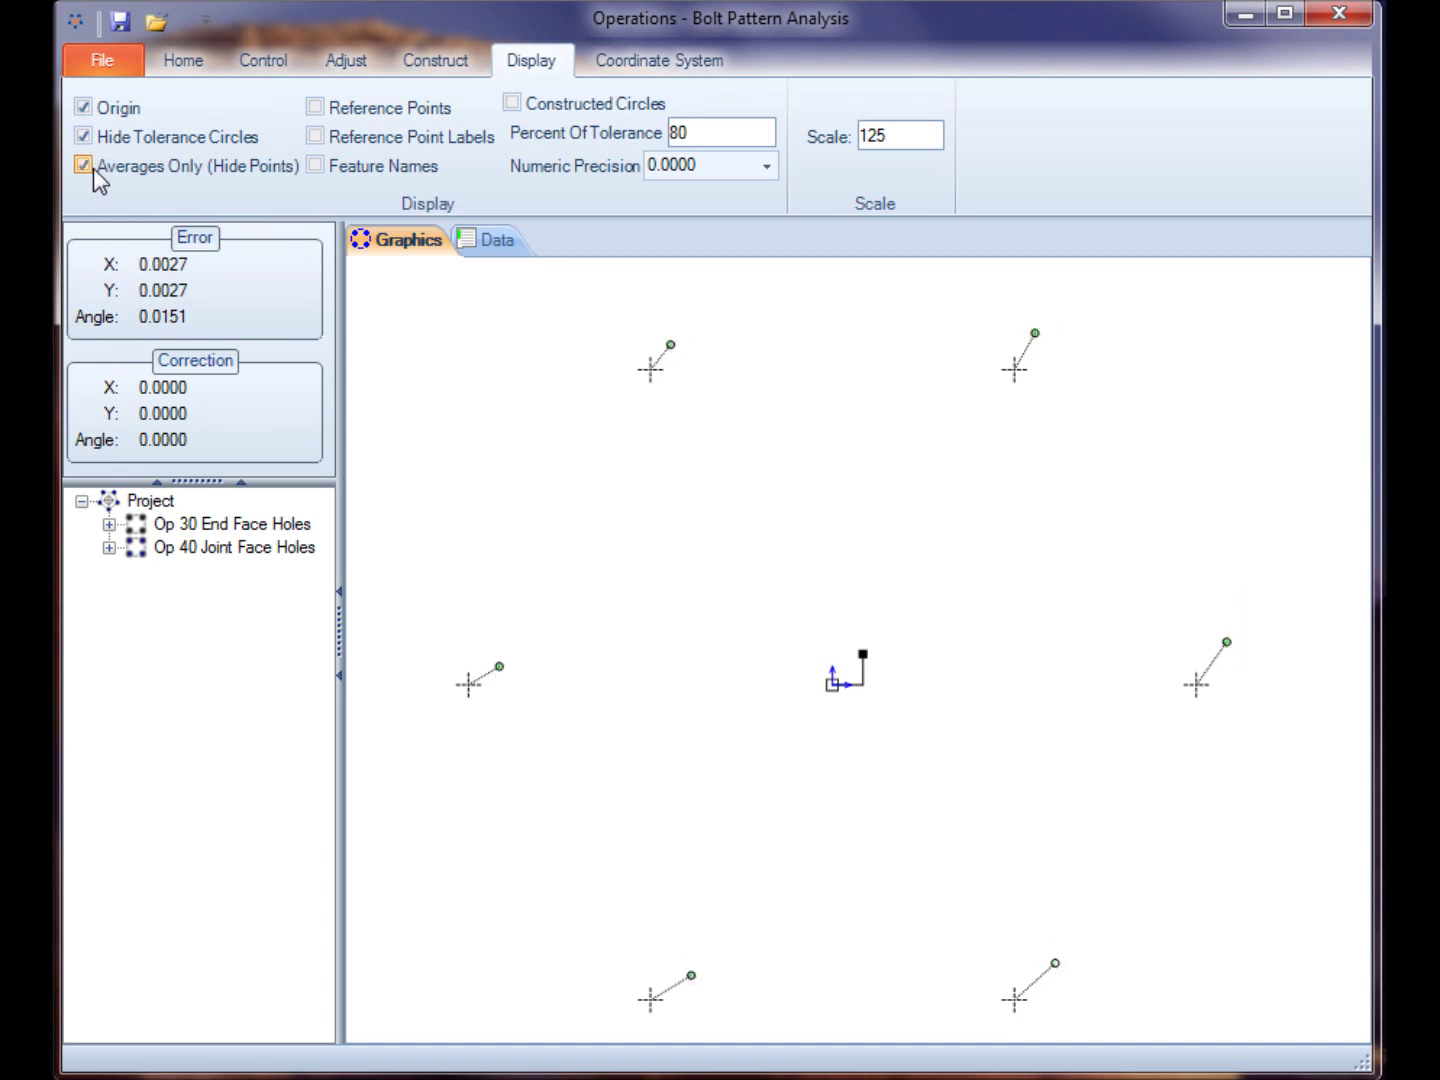
left_click(91, 167)
left_click(91, 168)
left_click(122, 143)
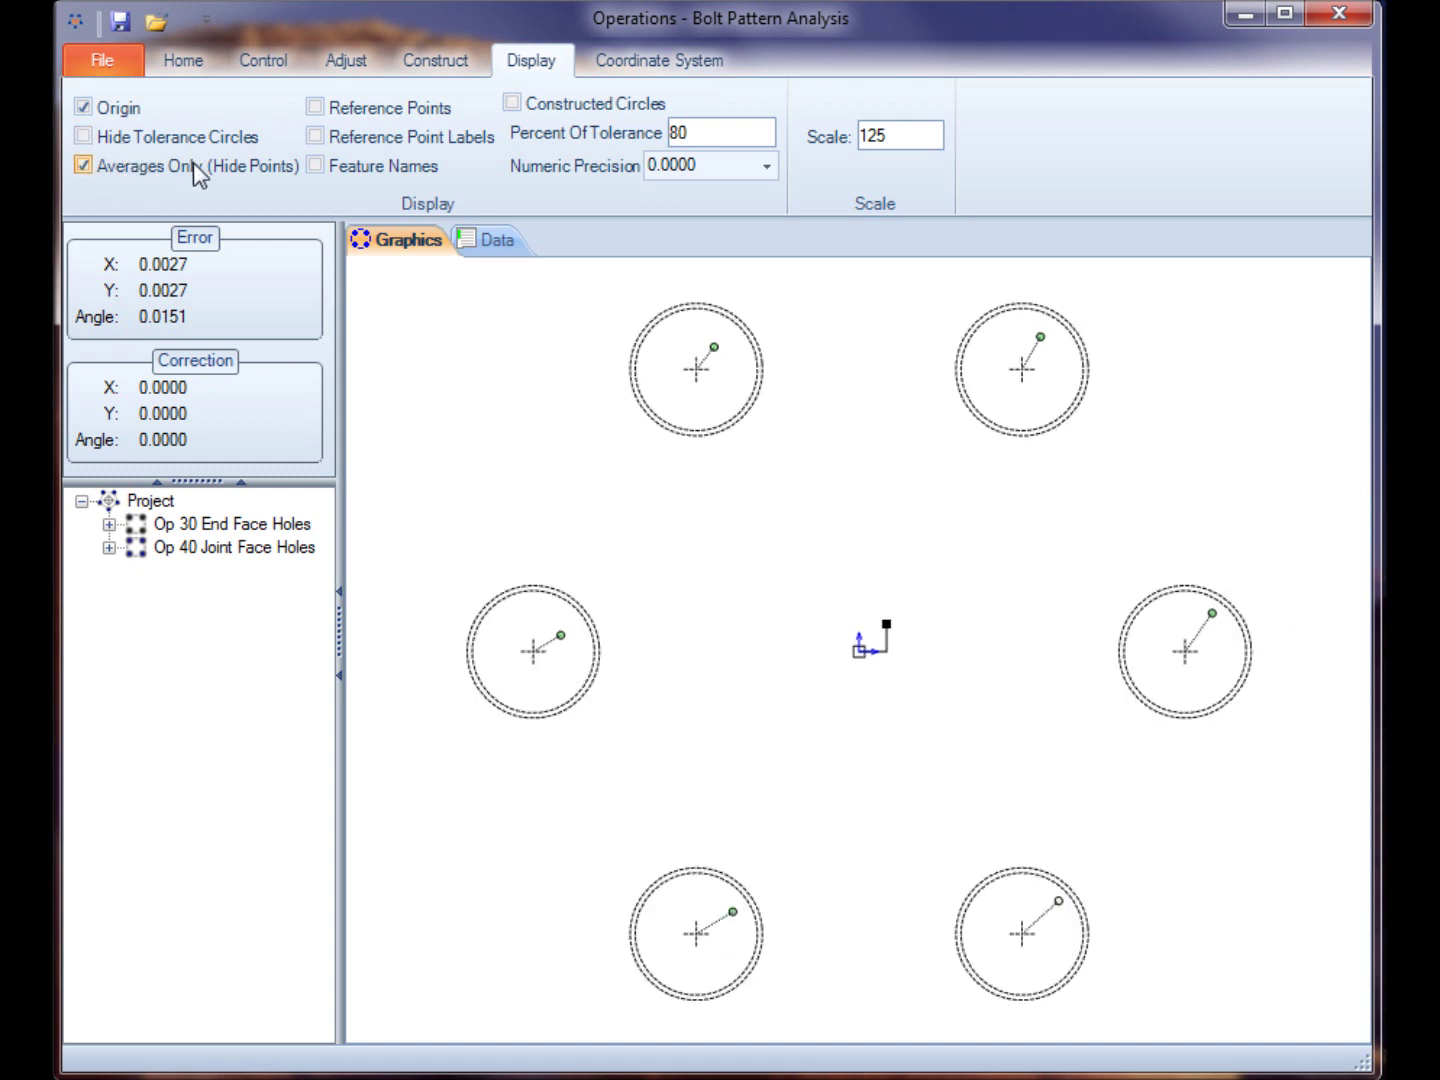
Display the reference points, their labels and the feature names in the Op 40 graphics.
left_click(315, 107)
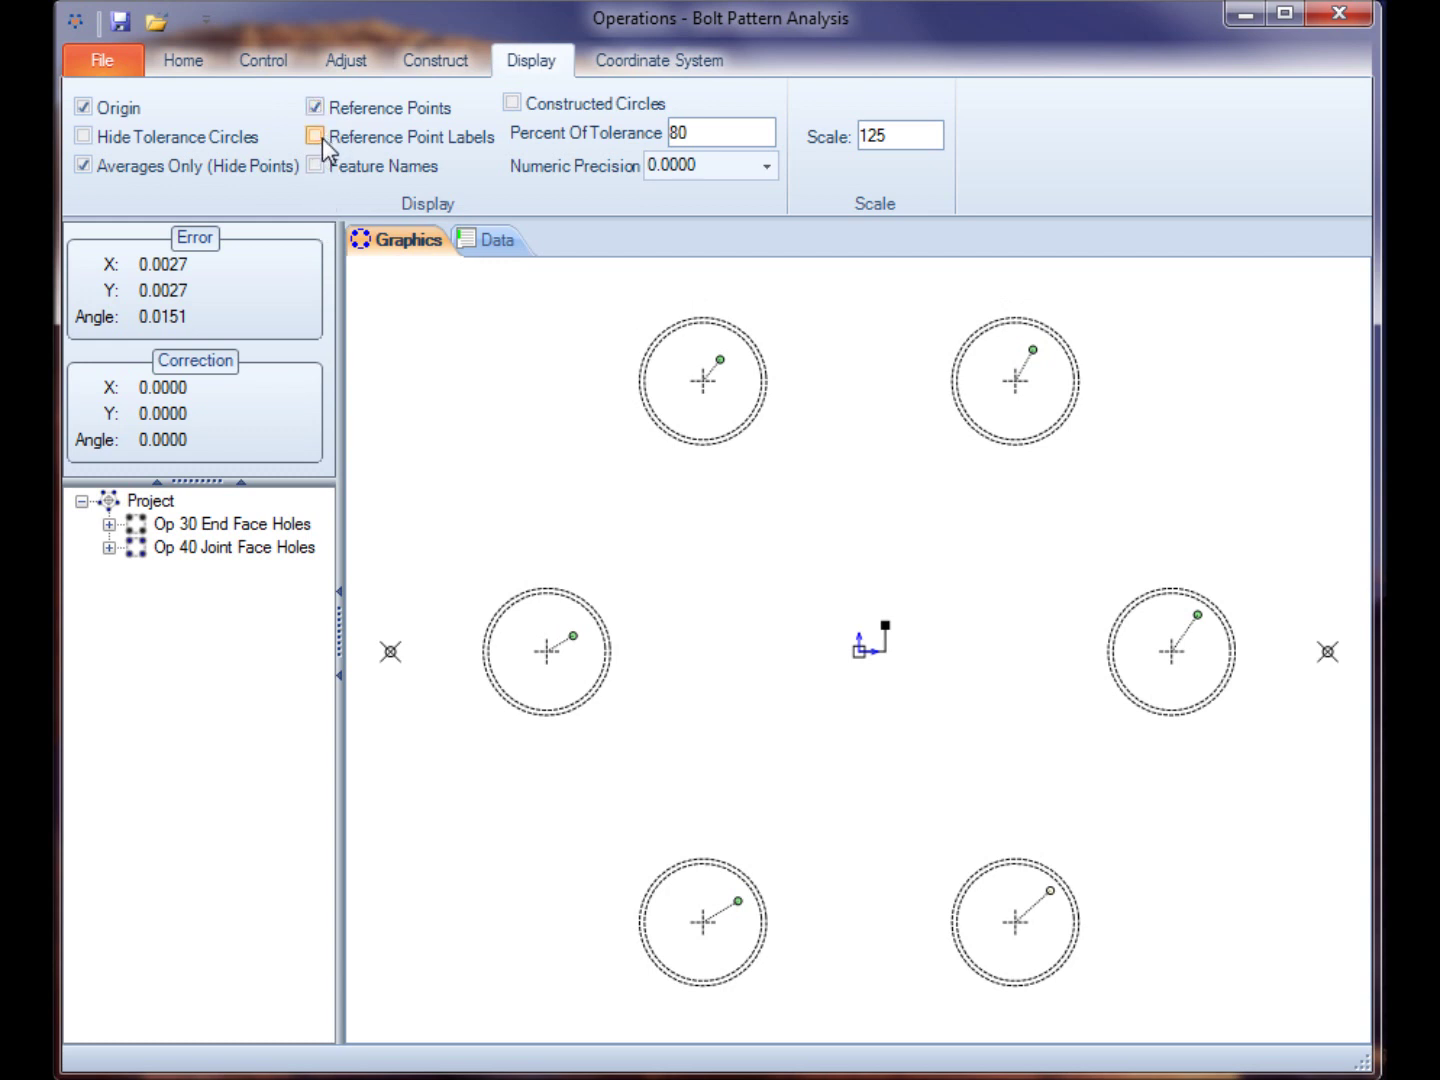
left_click(323, 140)
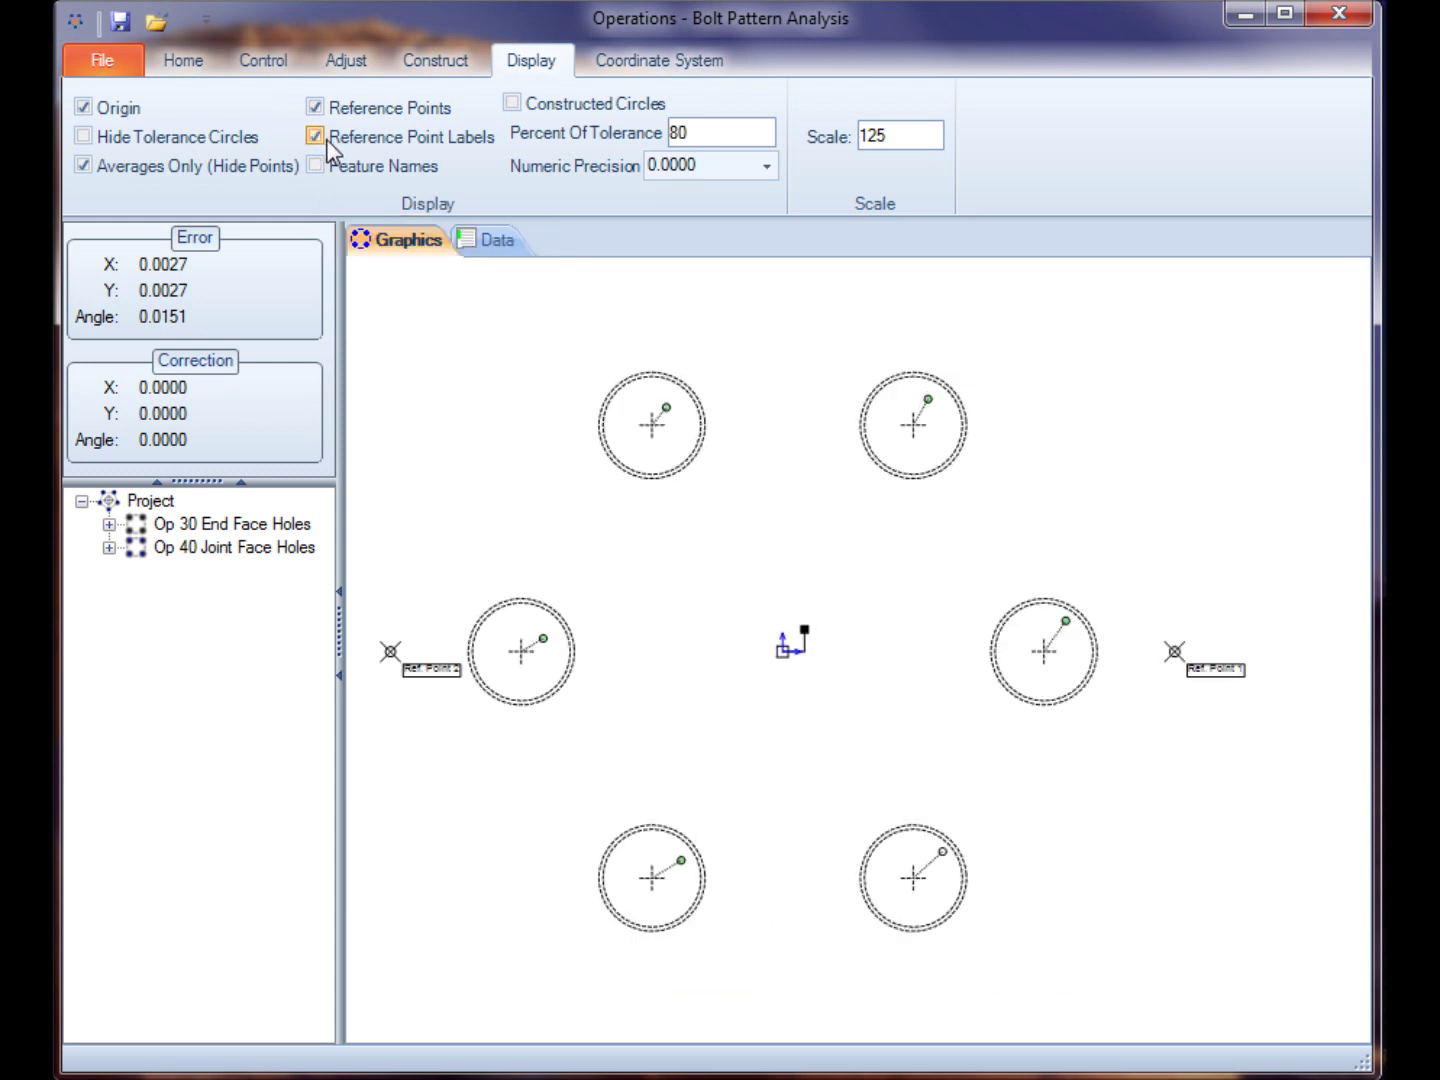
left_click(320, 167)
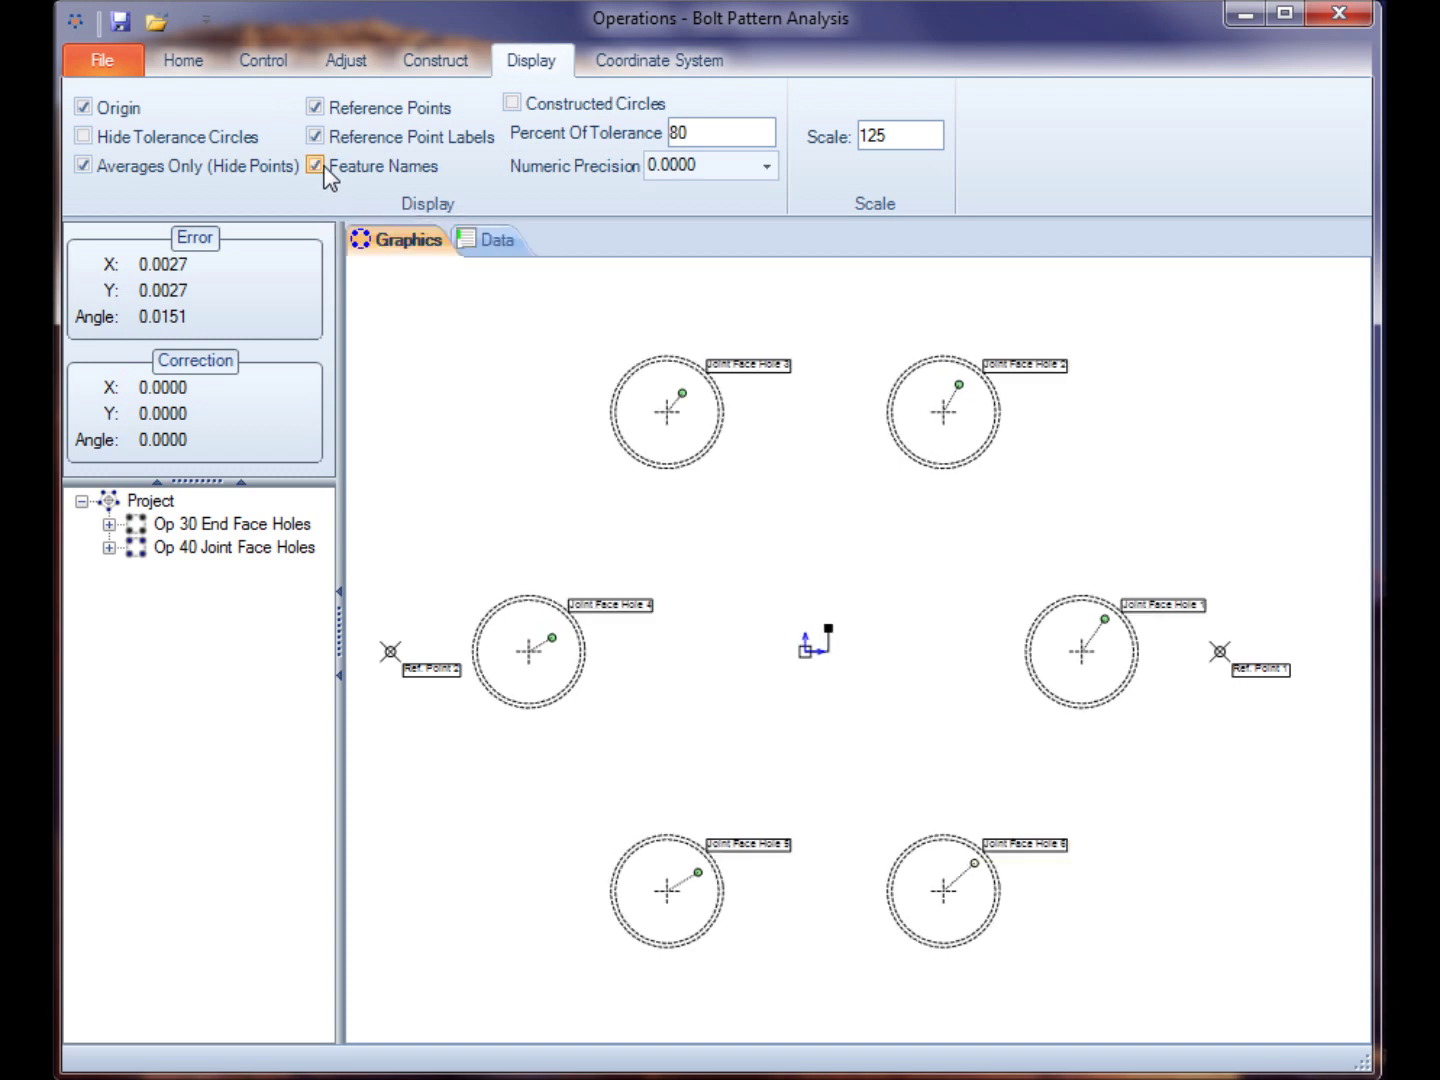
left_click(329, 178)
left_click(329, 178)
Show all part data points again and hide the reference point labels and feature names.
left_click(86, 168)
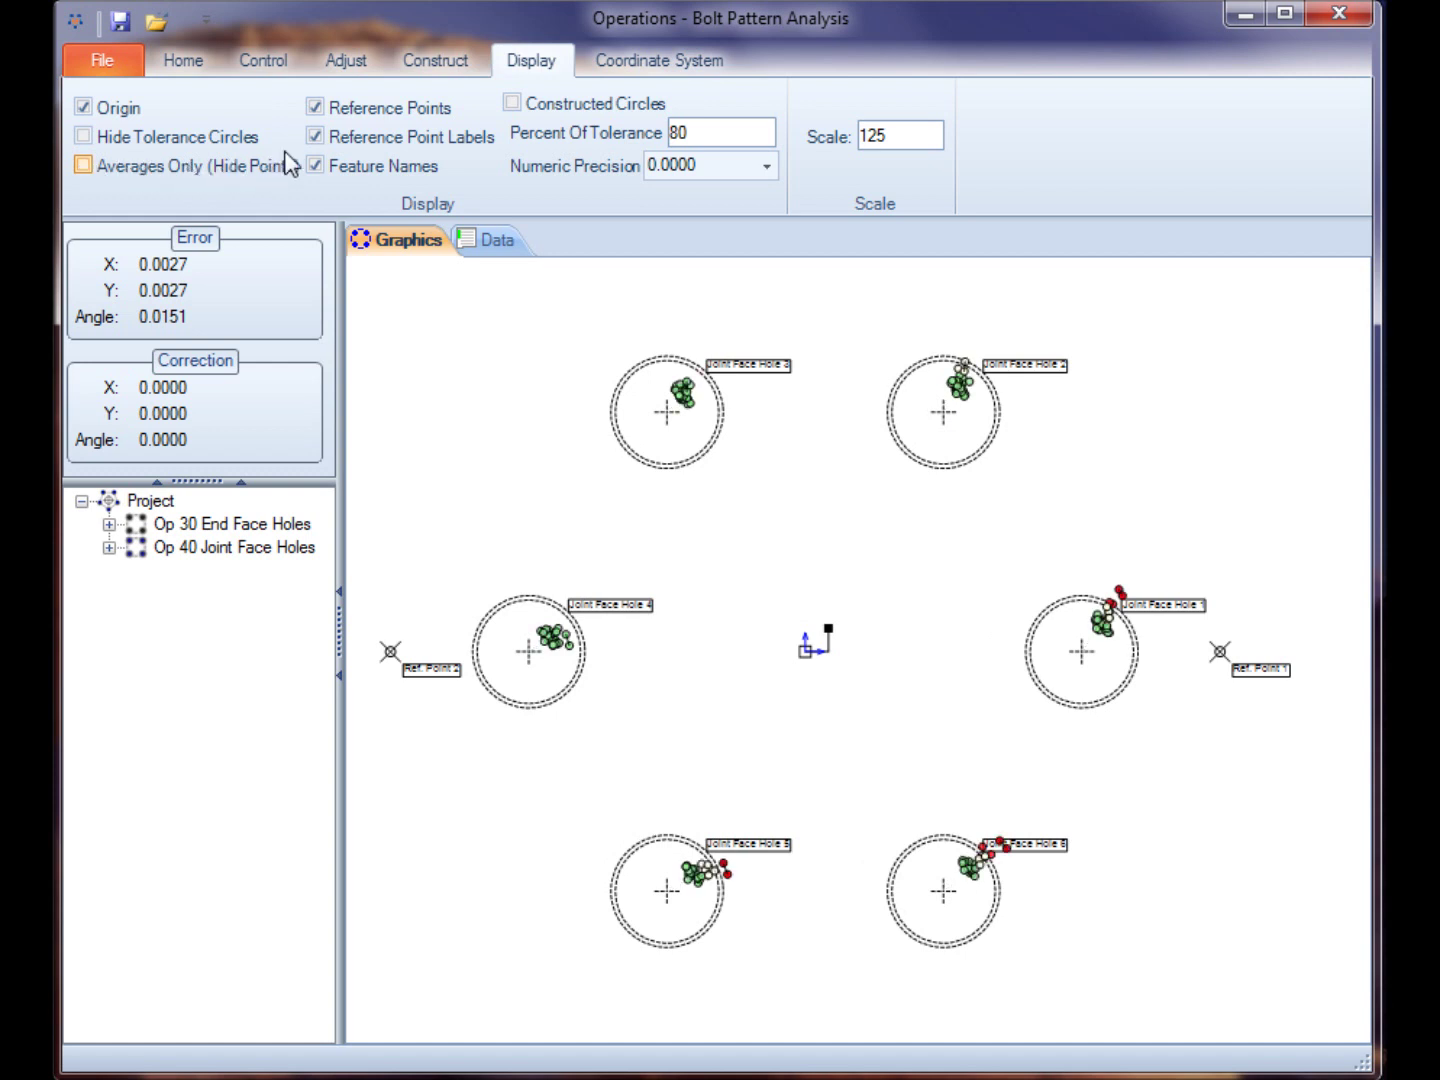
left_click(315, 136)
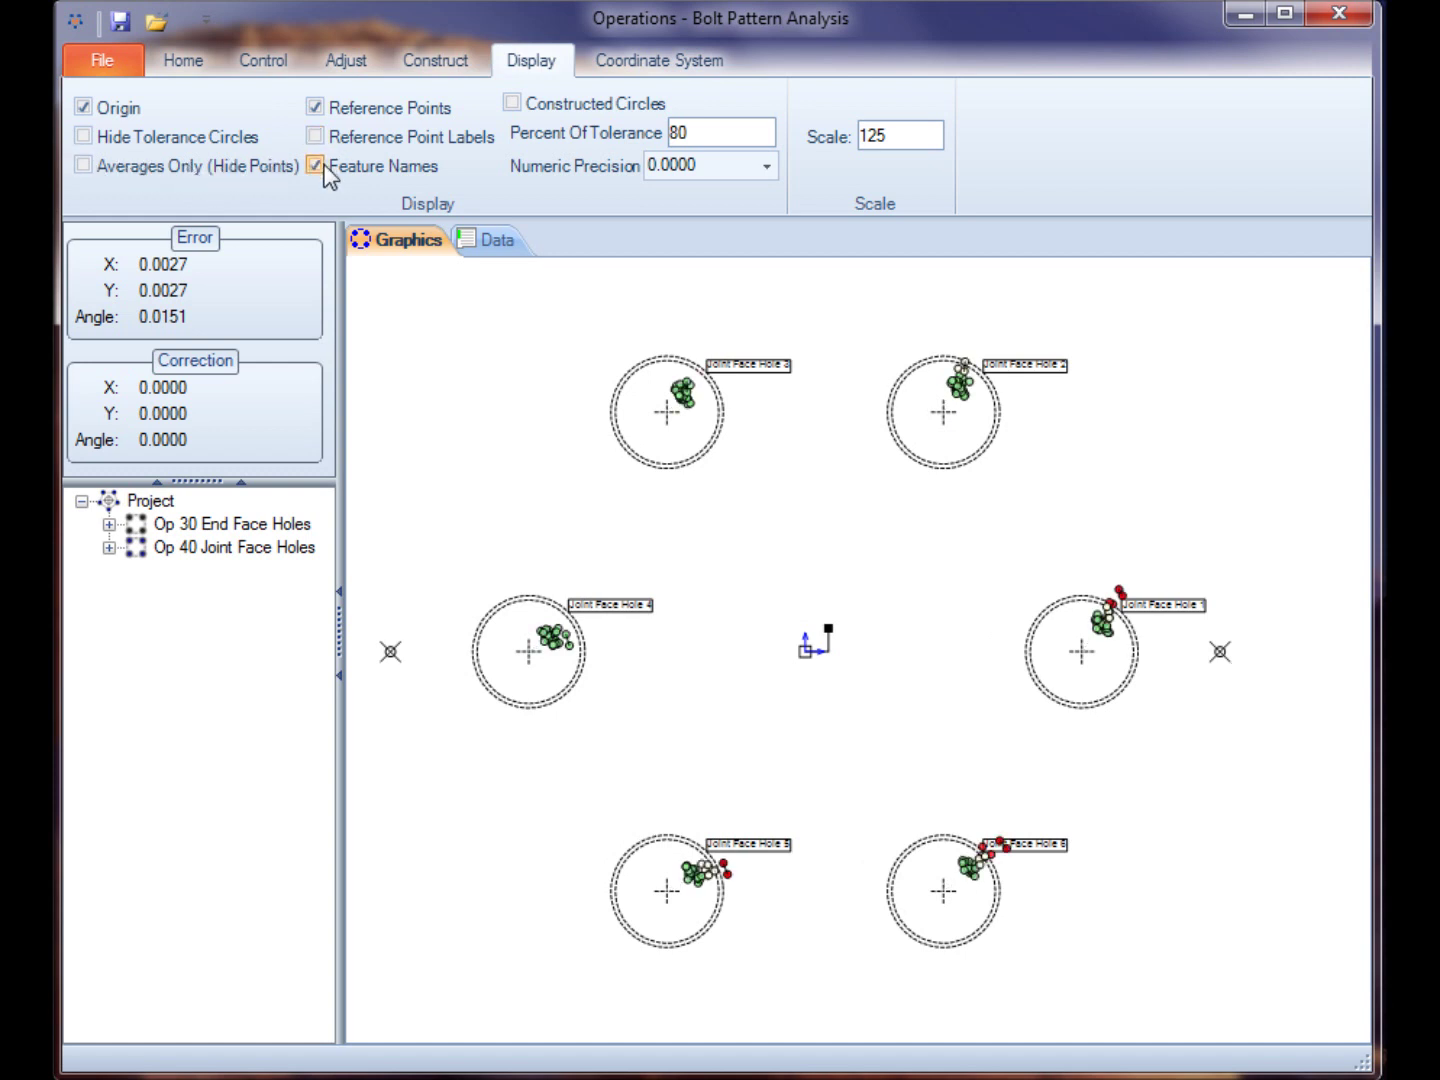
left_click(325, 167)
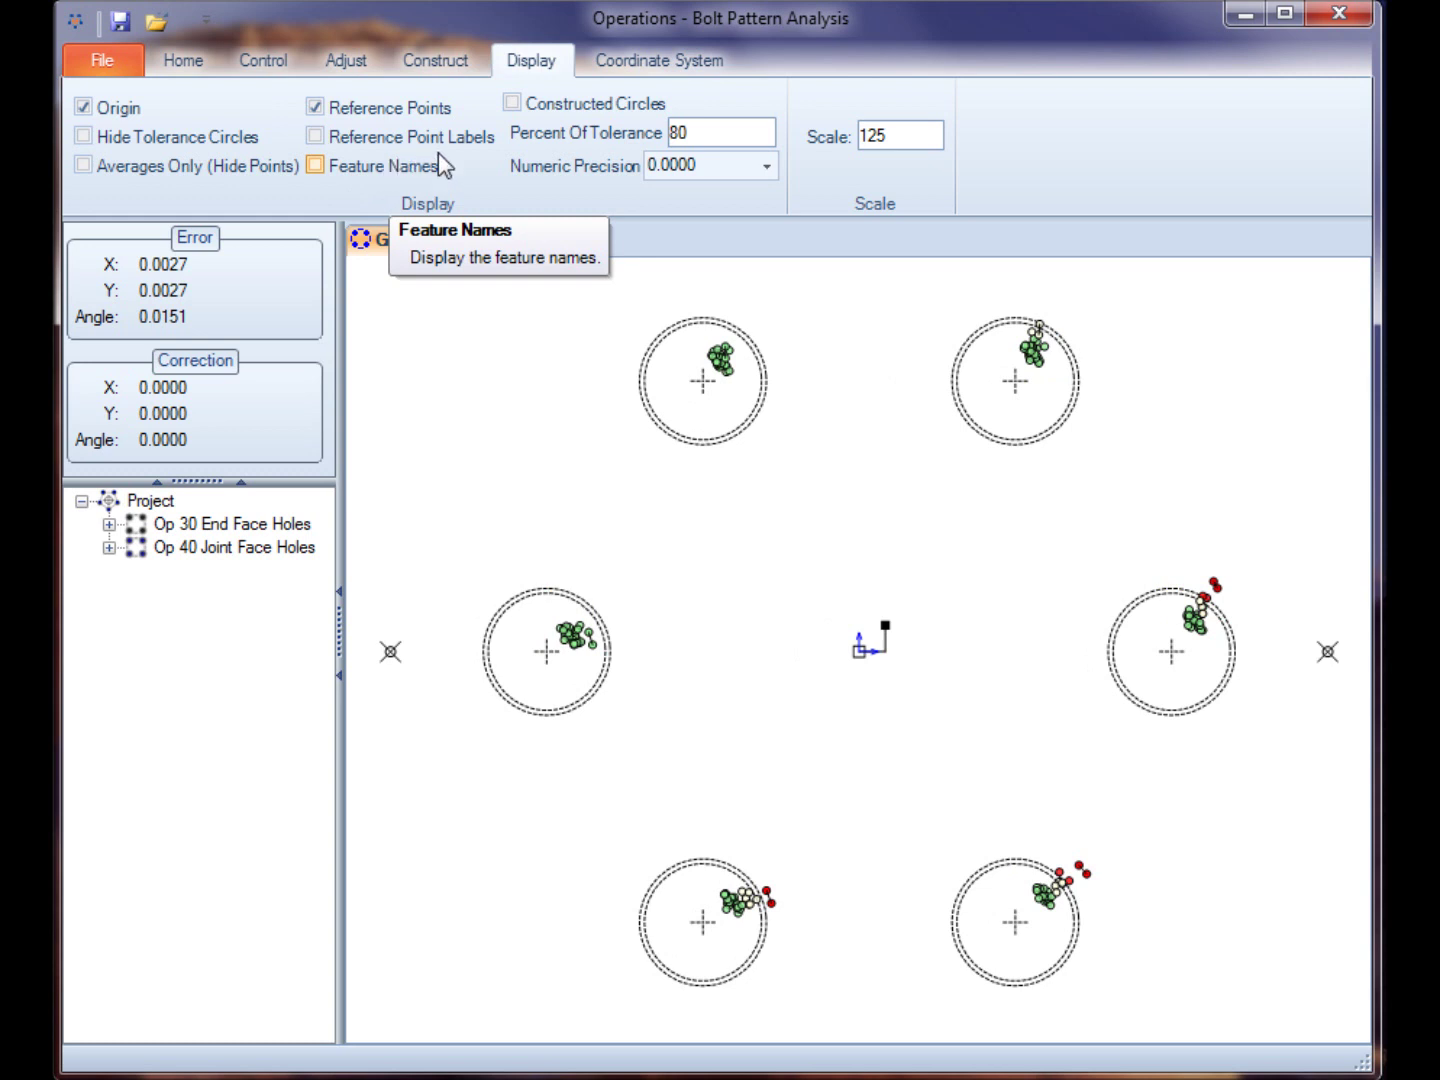
Toggle the constructed circles display on and off, leaving it off, and hide the reference points.
left_click(511, 103)
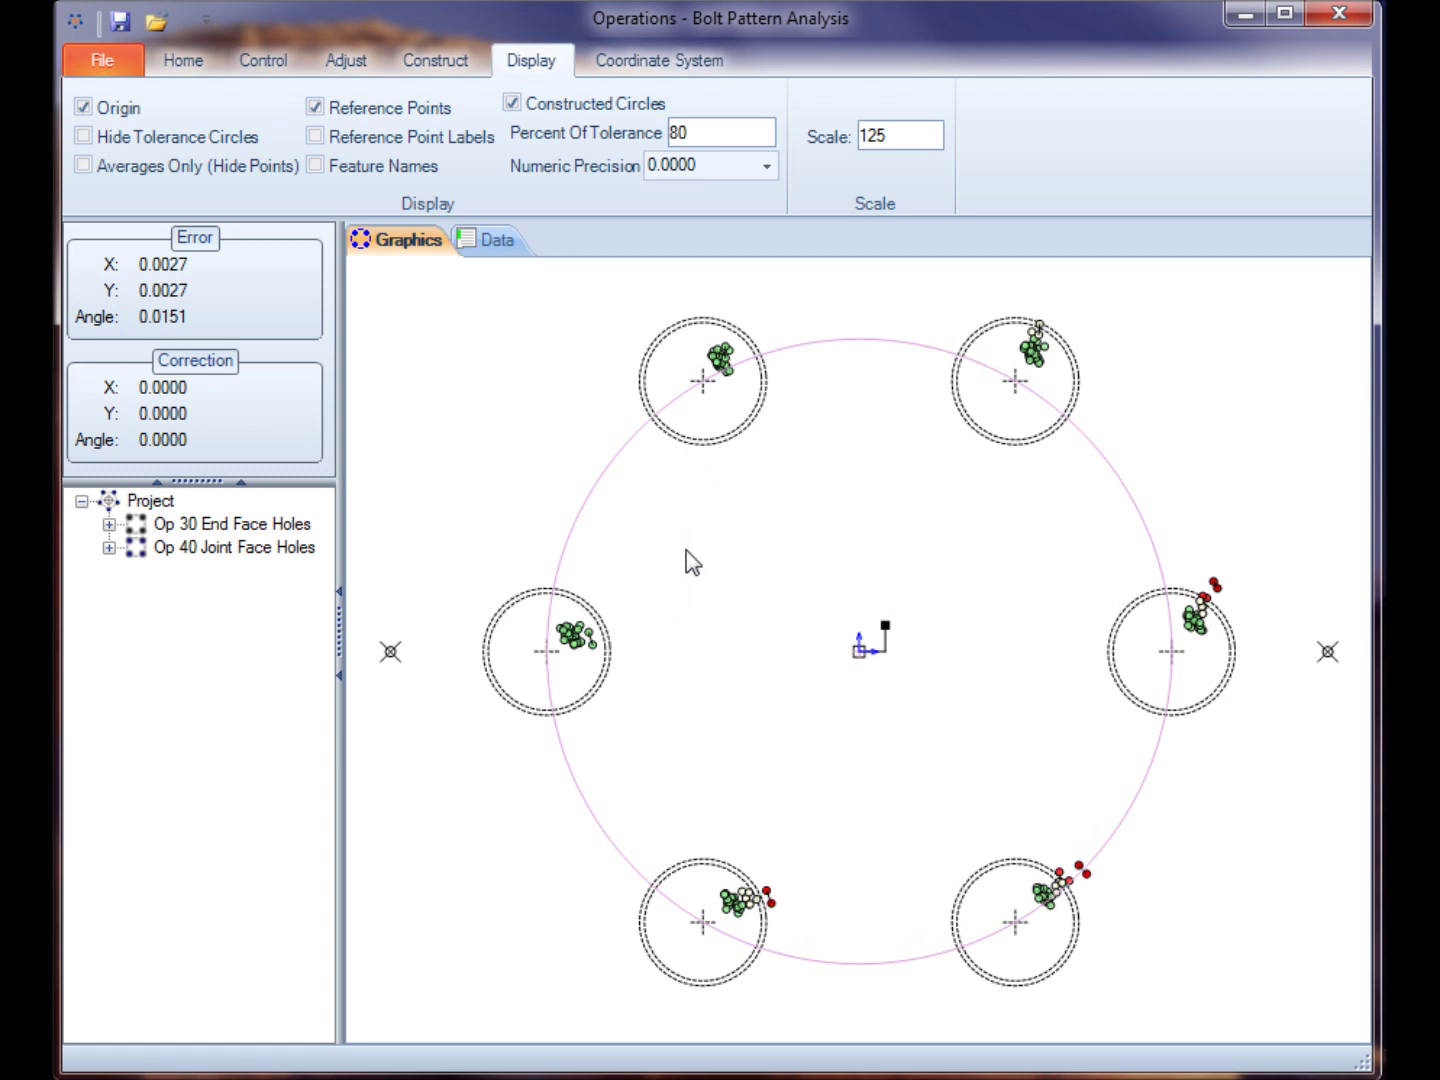
left_click(513, 103)
left_click(514, 104)
left_click(367, 114)
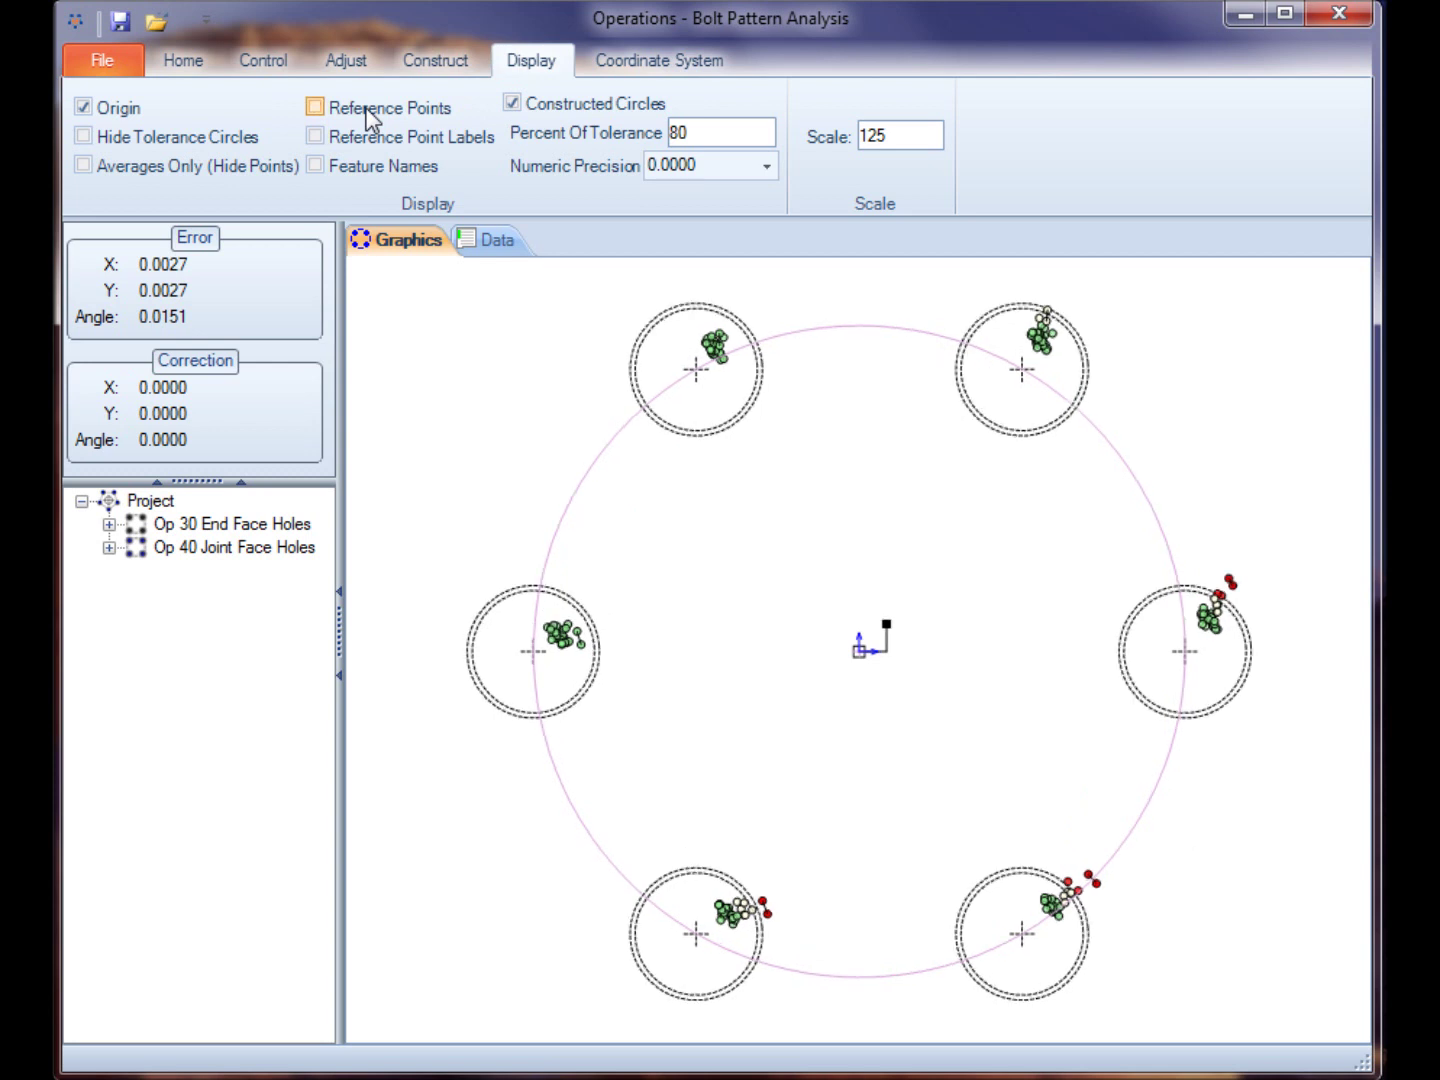
left_click(514, 105)
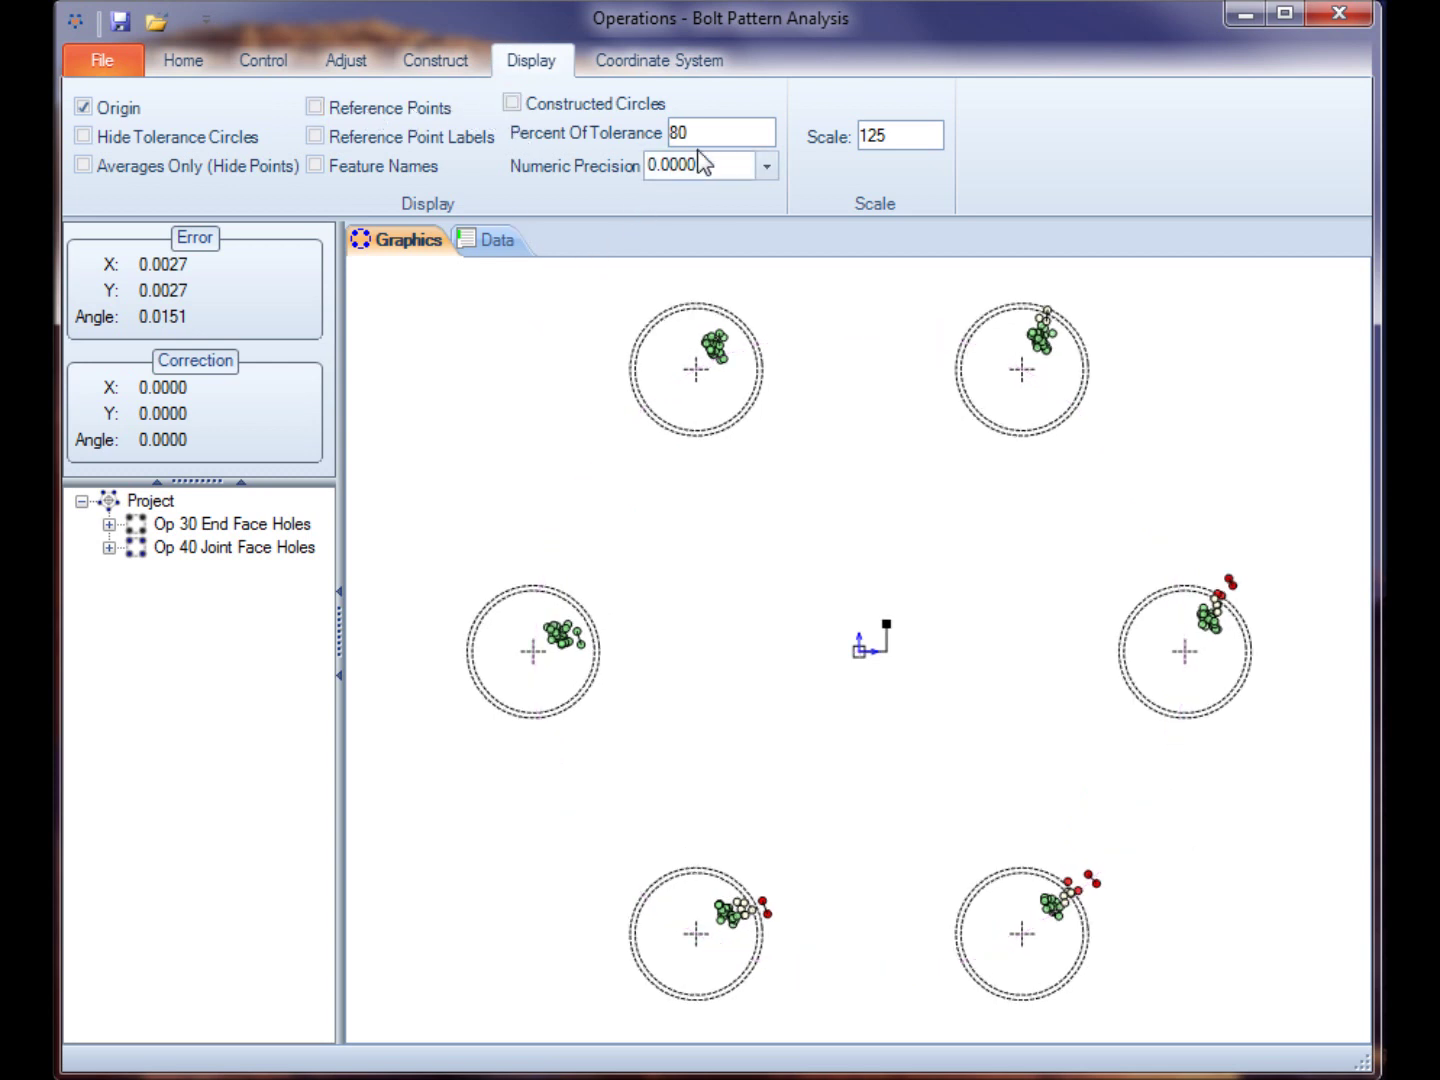
Set the percent of tolerance to 75.
left_click_drag(714, 131, 664, 133)
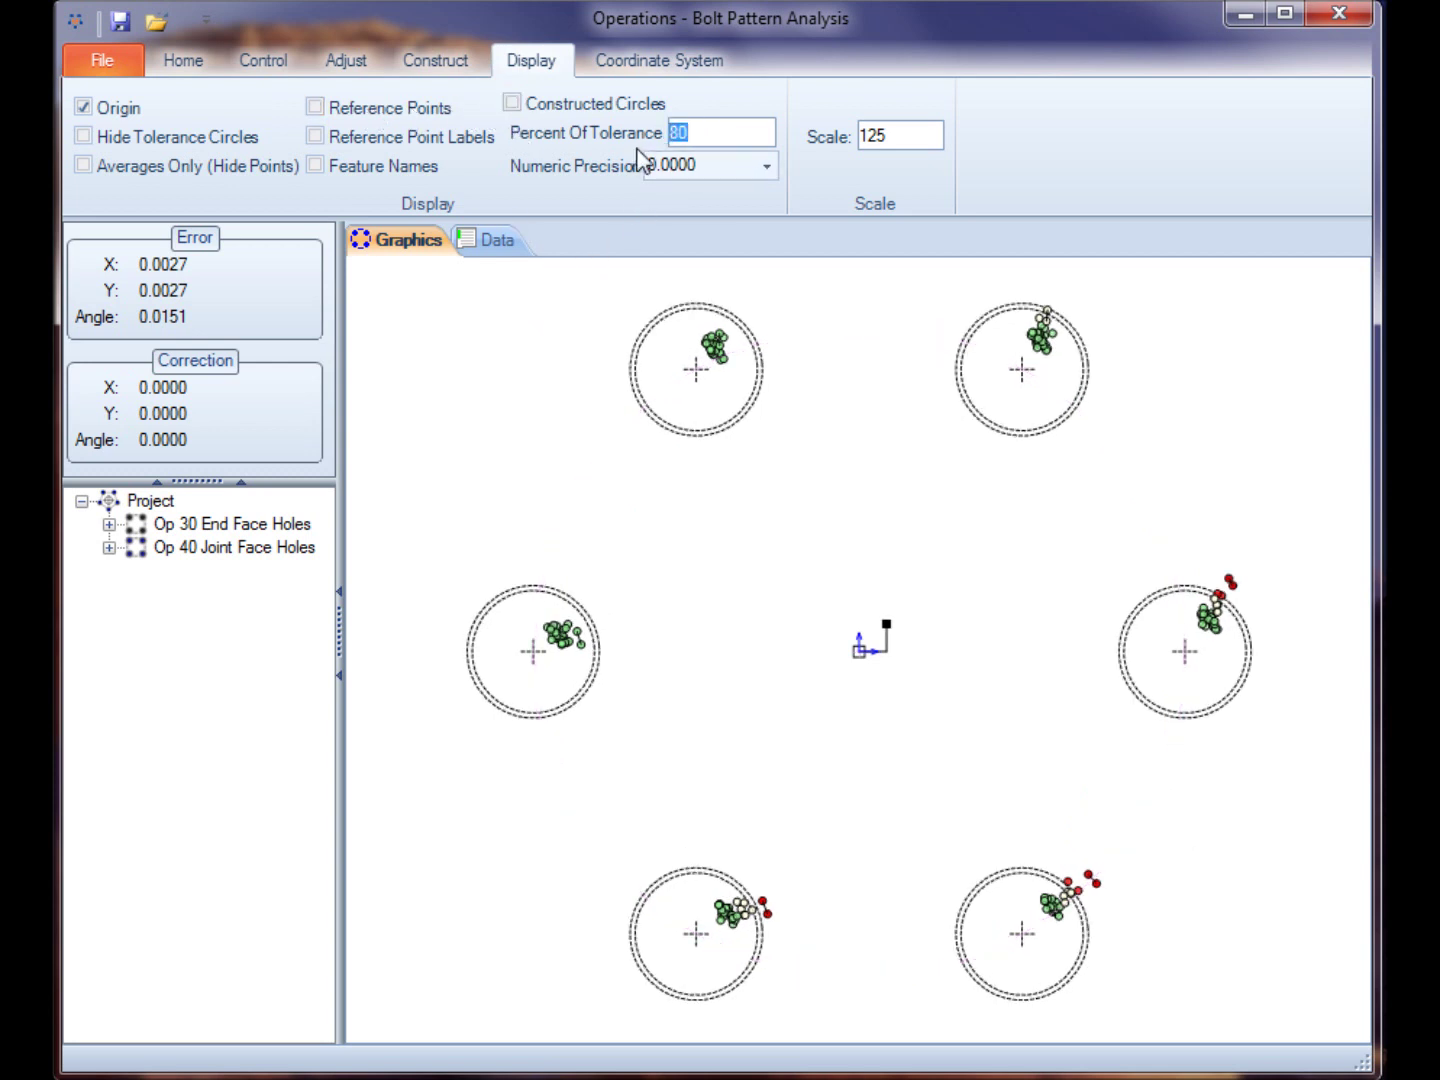
mouse_move(754, 133)
mouse_move(663, 139)
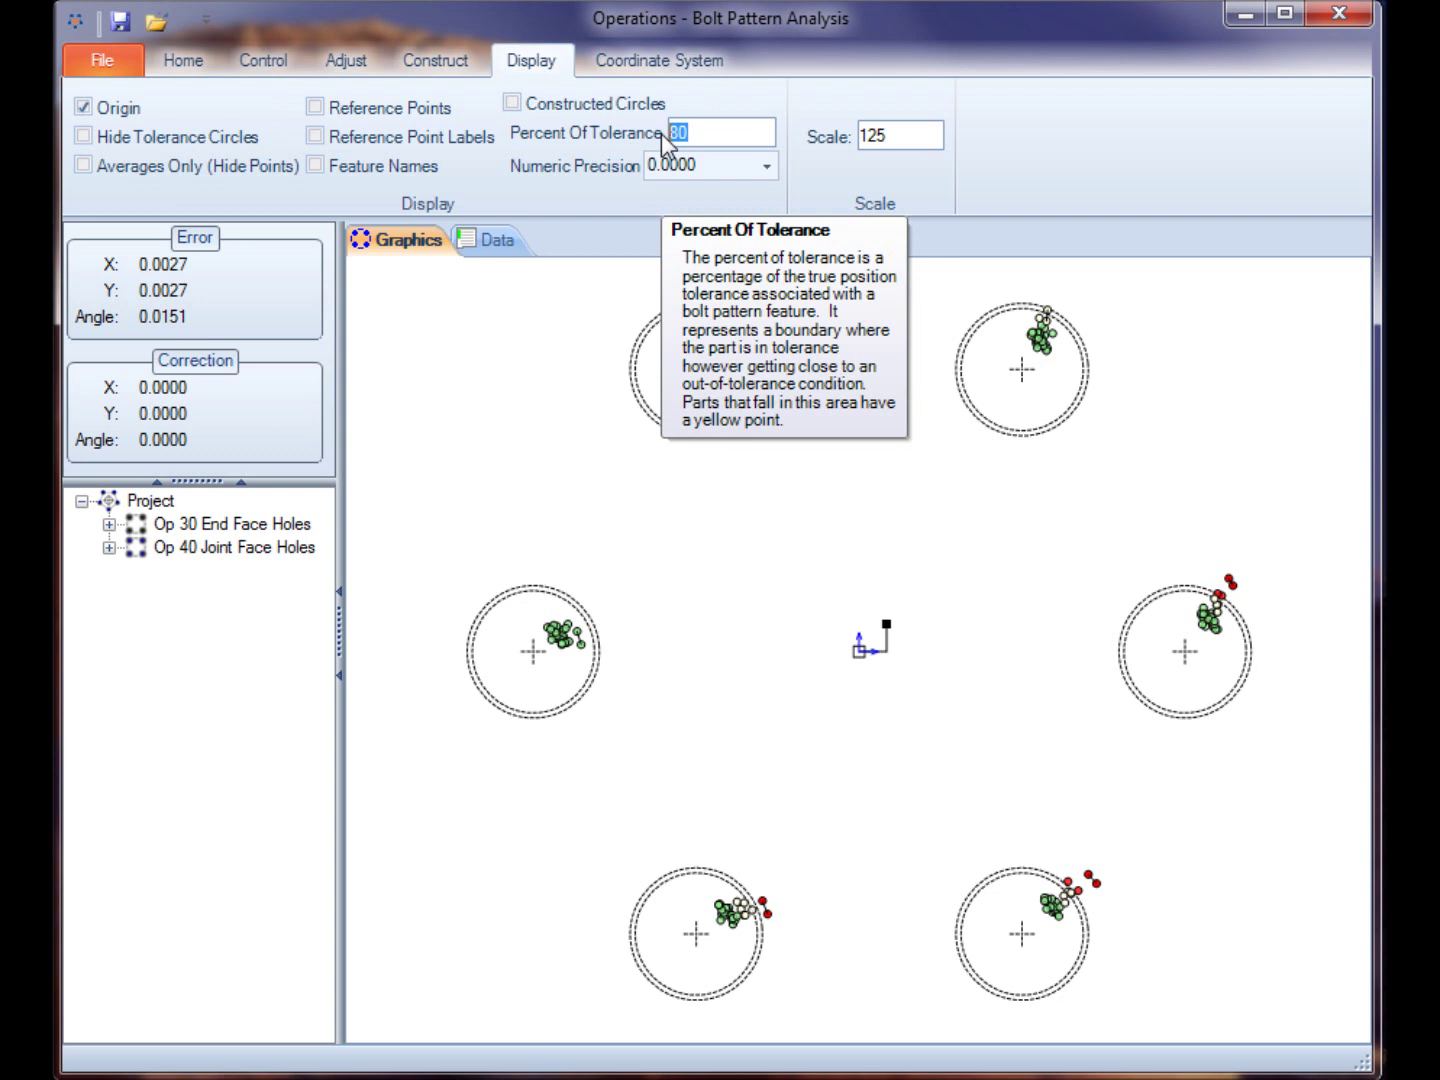
type("75")
Set the graphics display scale to 50.
left_click(877, 147)
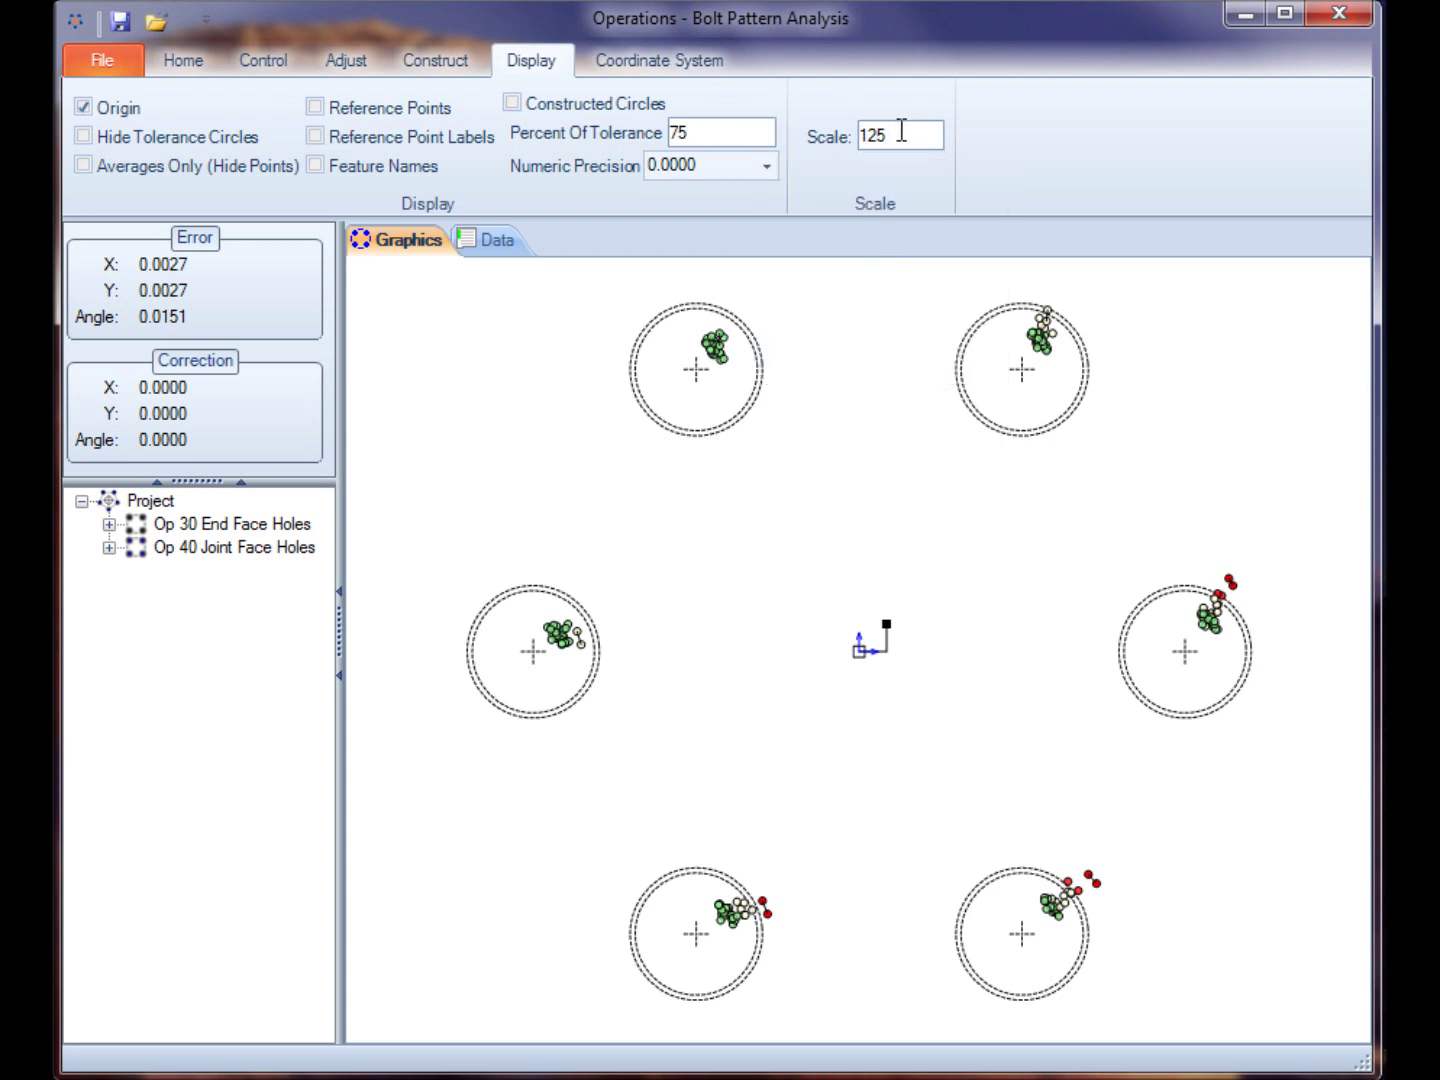
left_click_drag(907, 136, 858, 135)
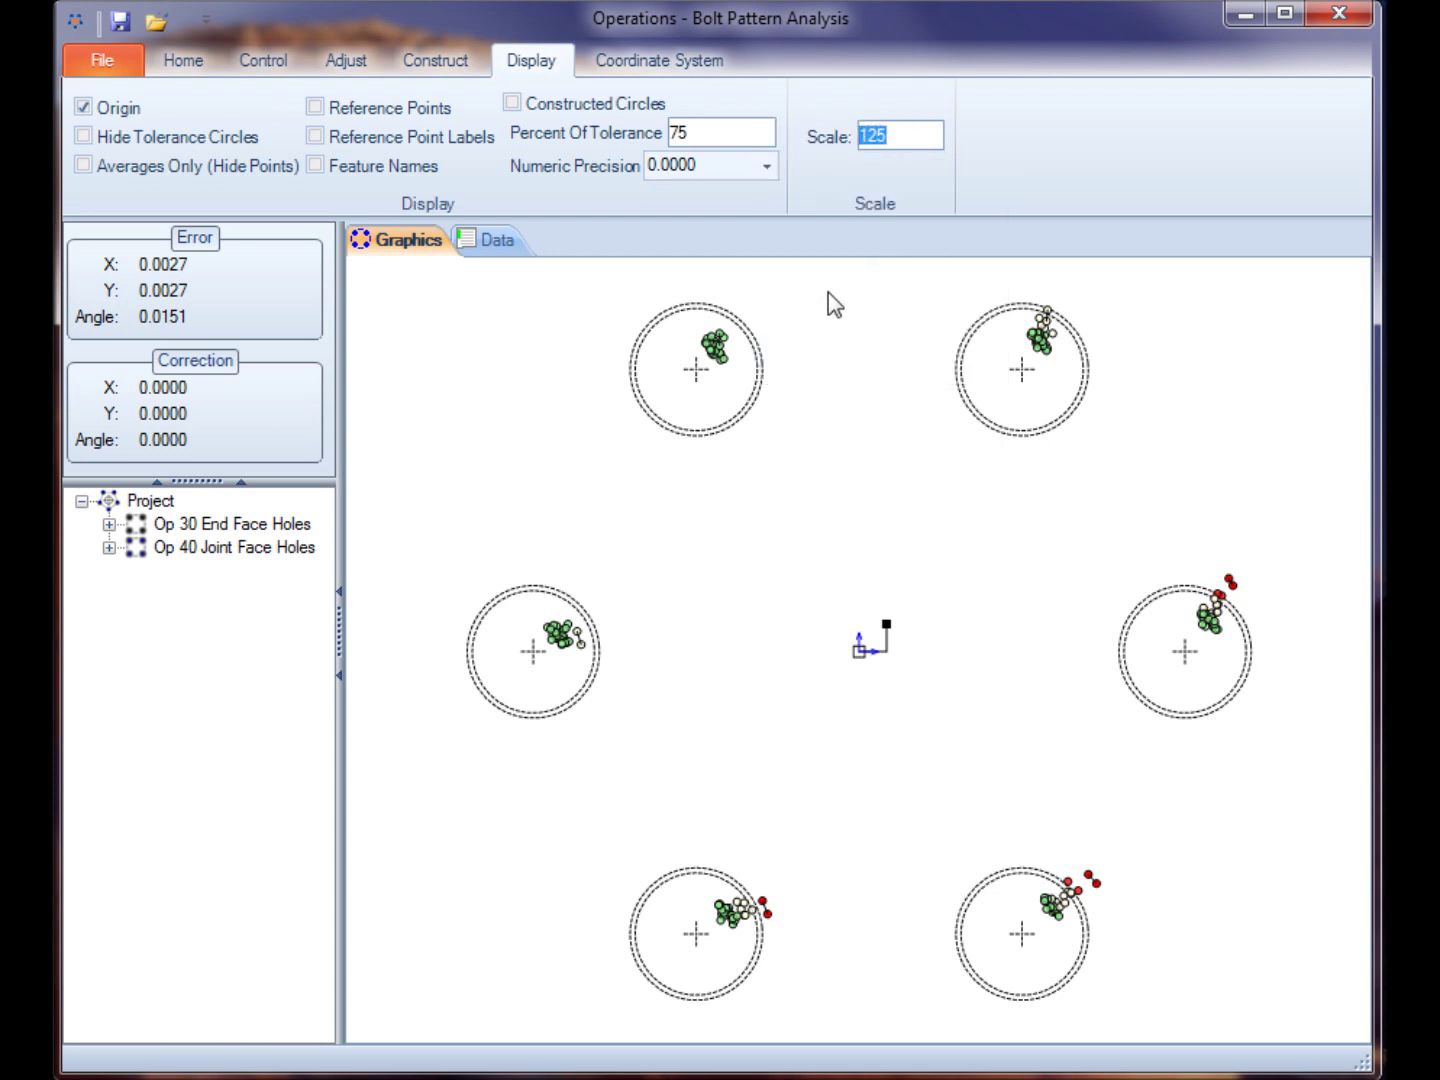
left_click(908, 135)
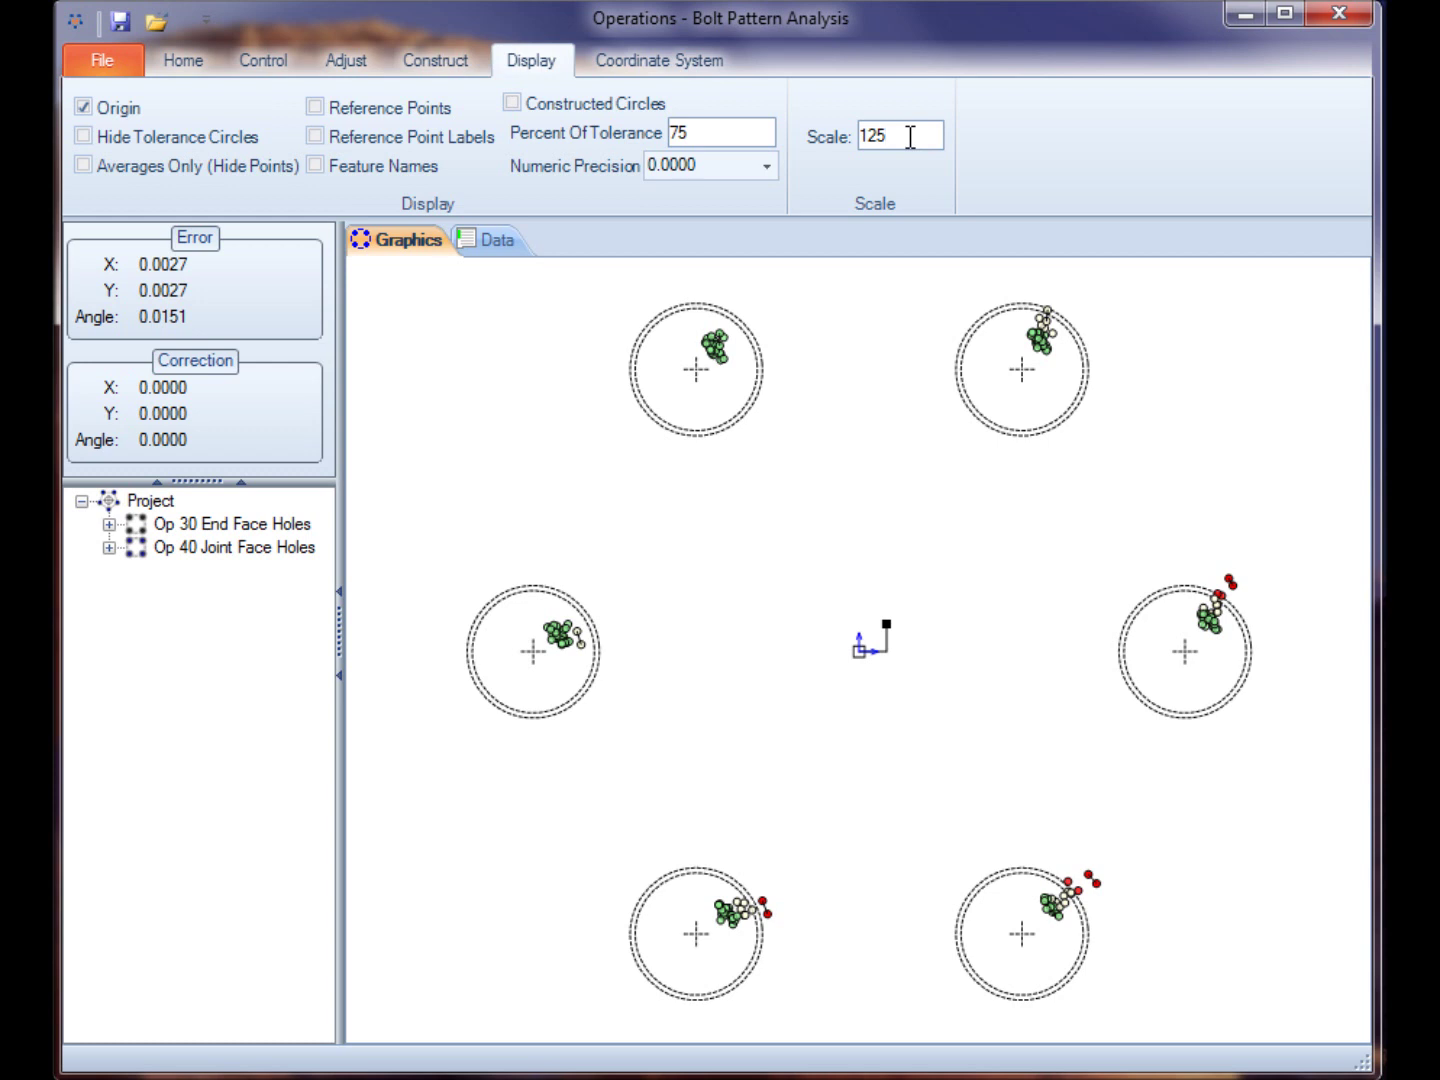
left_click_drag(910, 137, 852, 136)
type("50")
key("Return")
Try a display scale of 150 and return the scale to 125.
left_click_drag(888, 137, 836, 143)
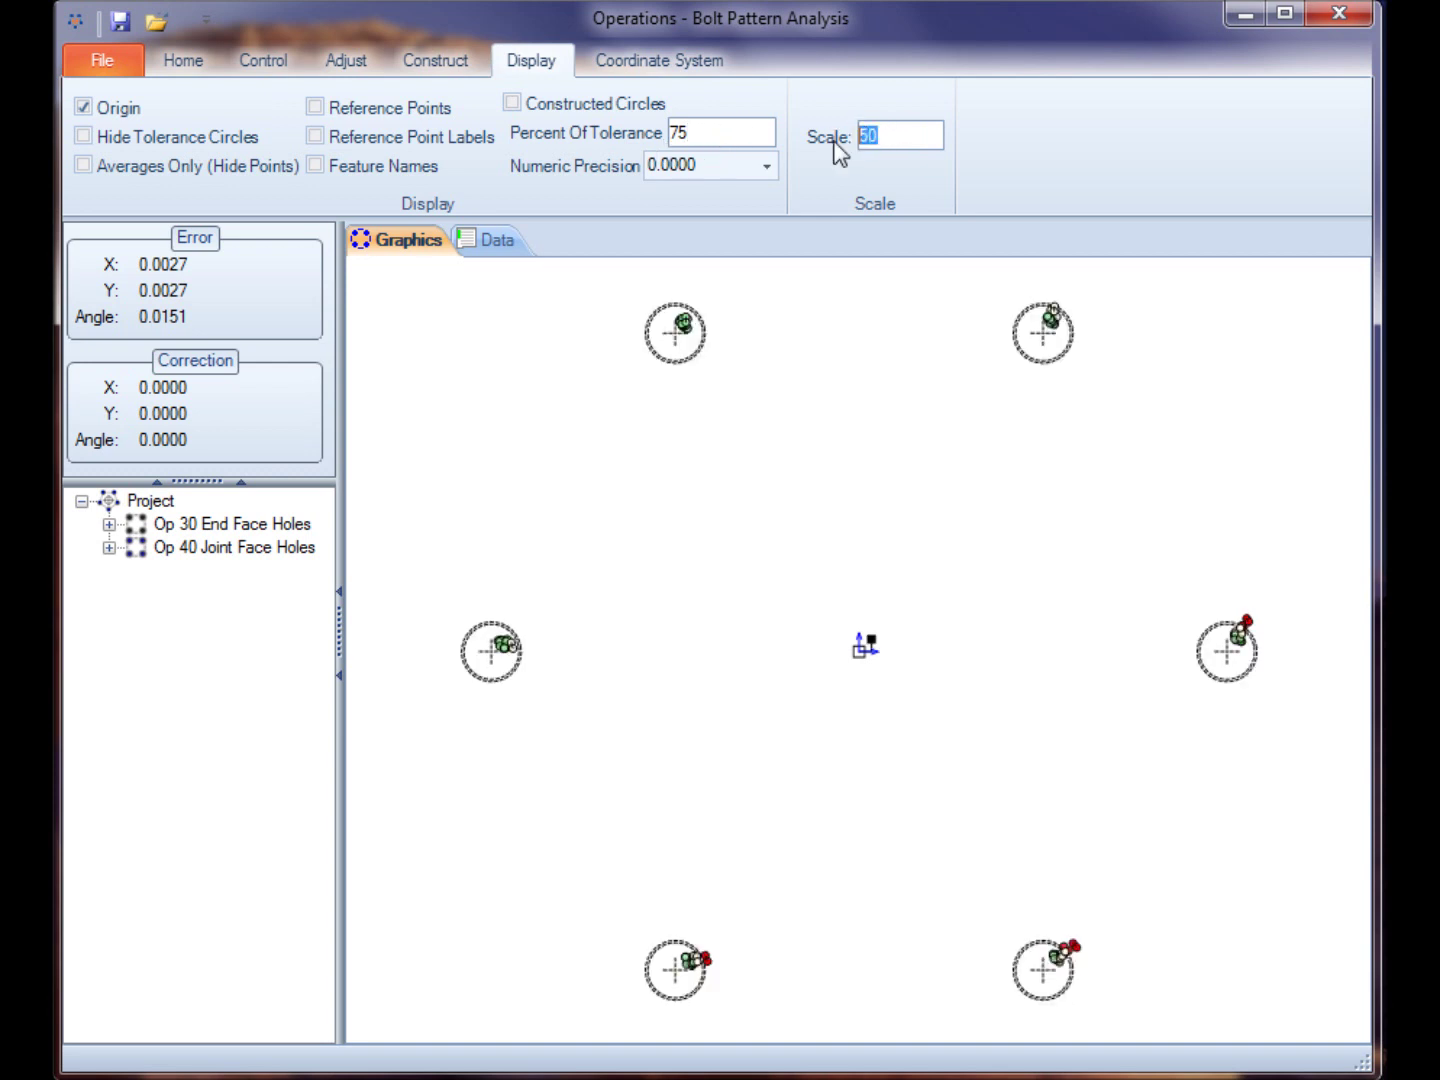
type("150")
left_click(751, 133)
left_click_drag(888, 138, 833, 150)
type("125")
left_click(732, 131)
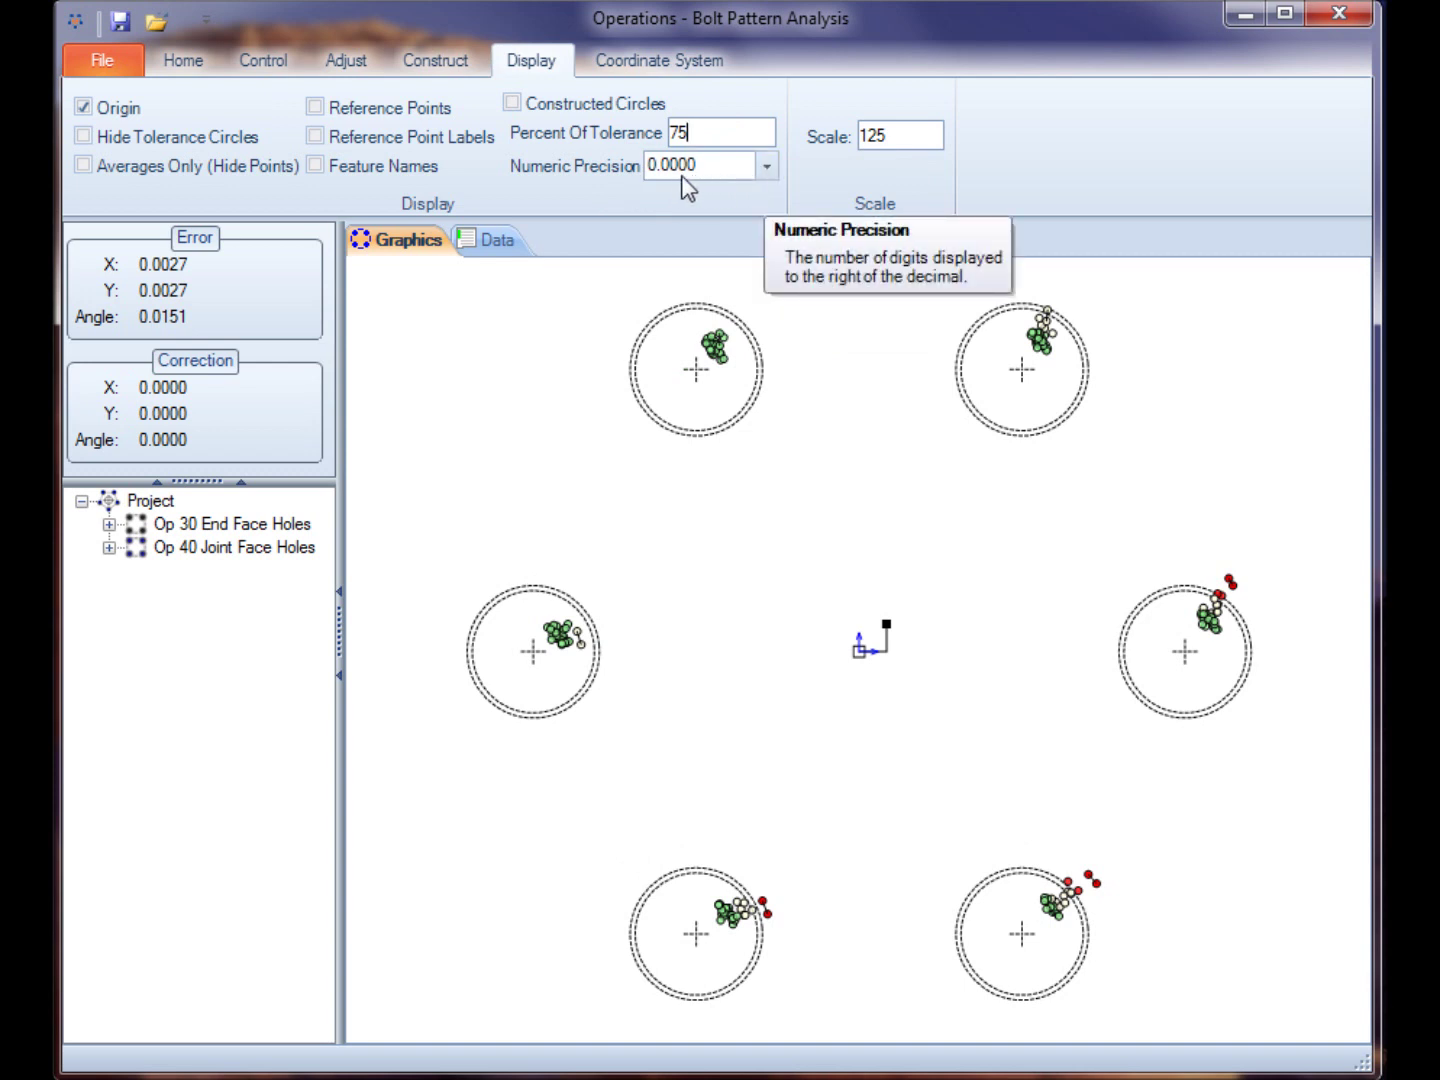
Show the data of the Op 40 Joint Face Holes pattern and set the numeric precision to six decimal places.
left_click(492, 242)
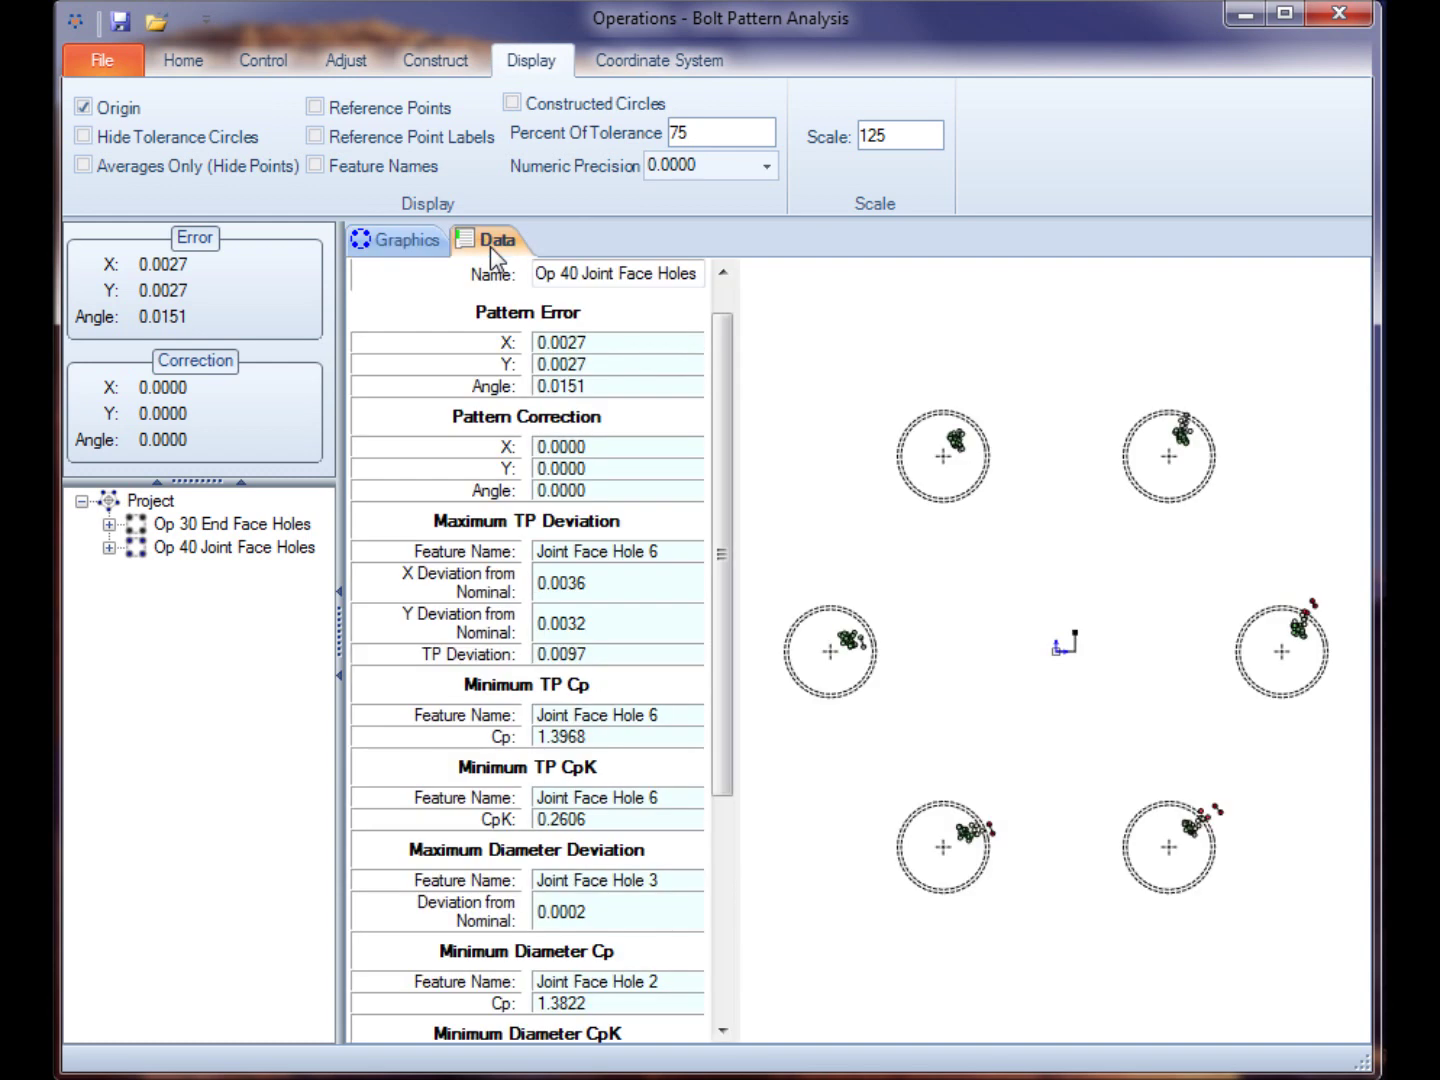
left_click(768, 167)
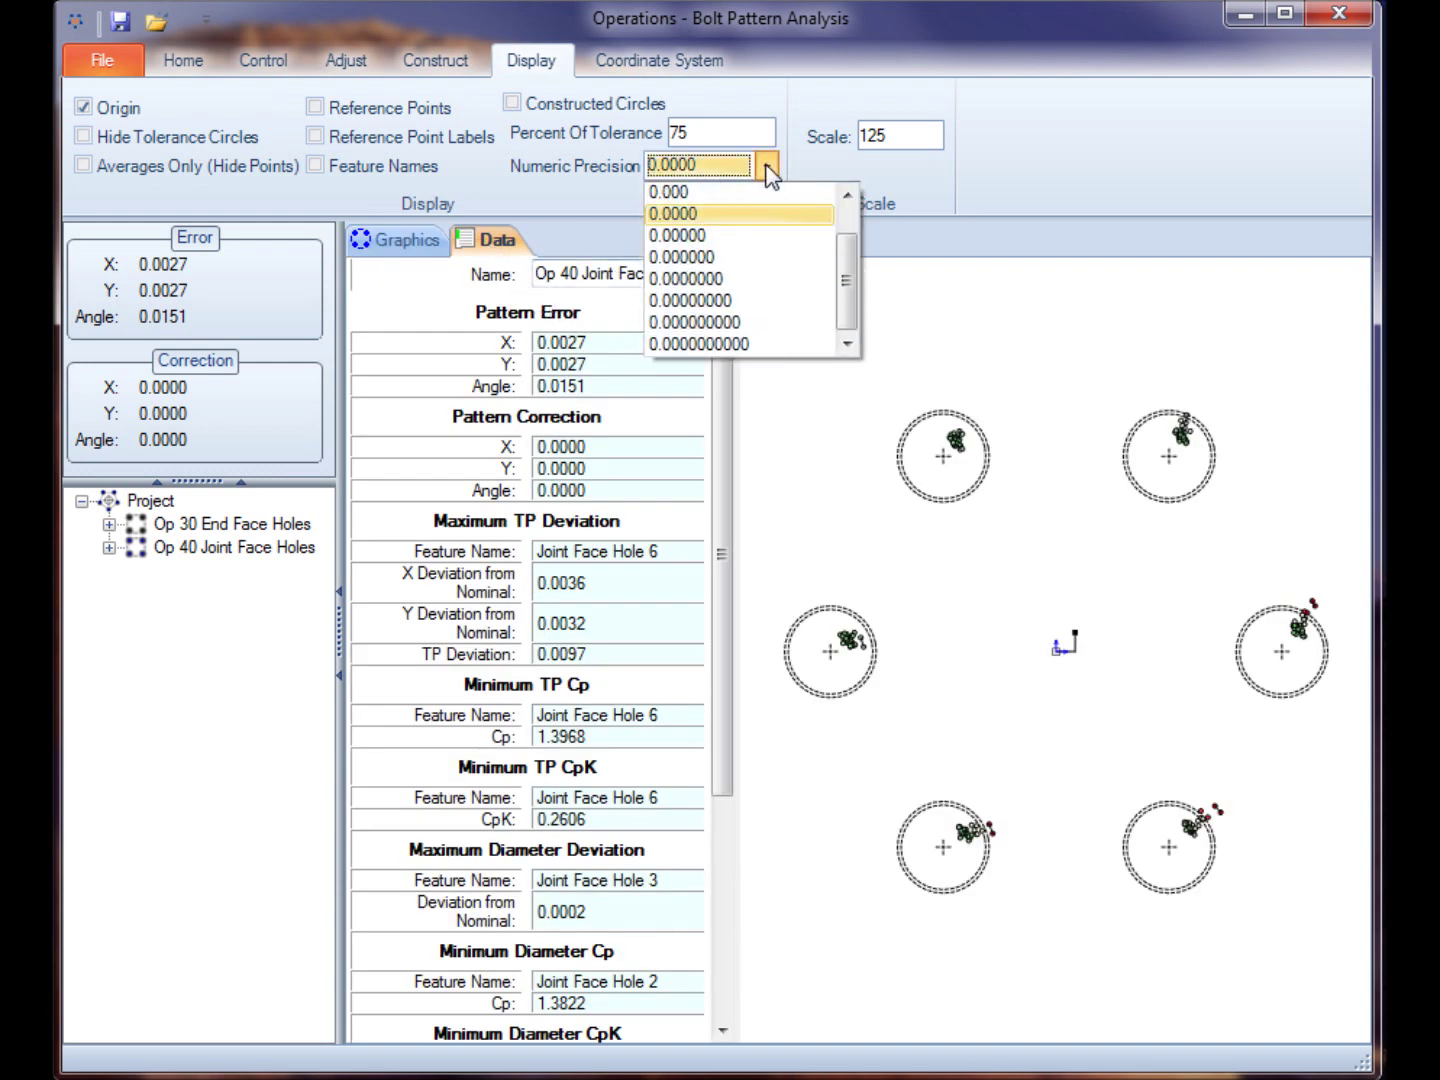
left_click(748, 262)
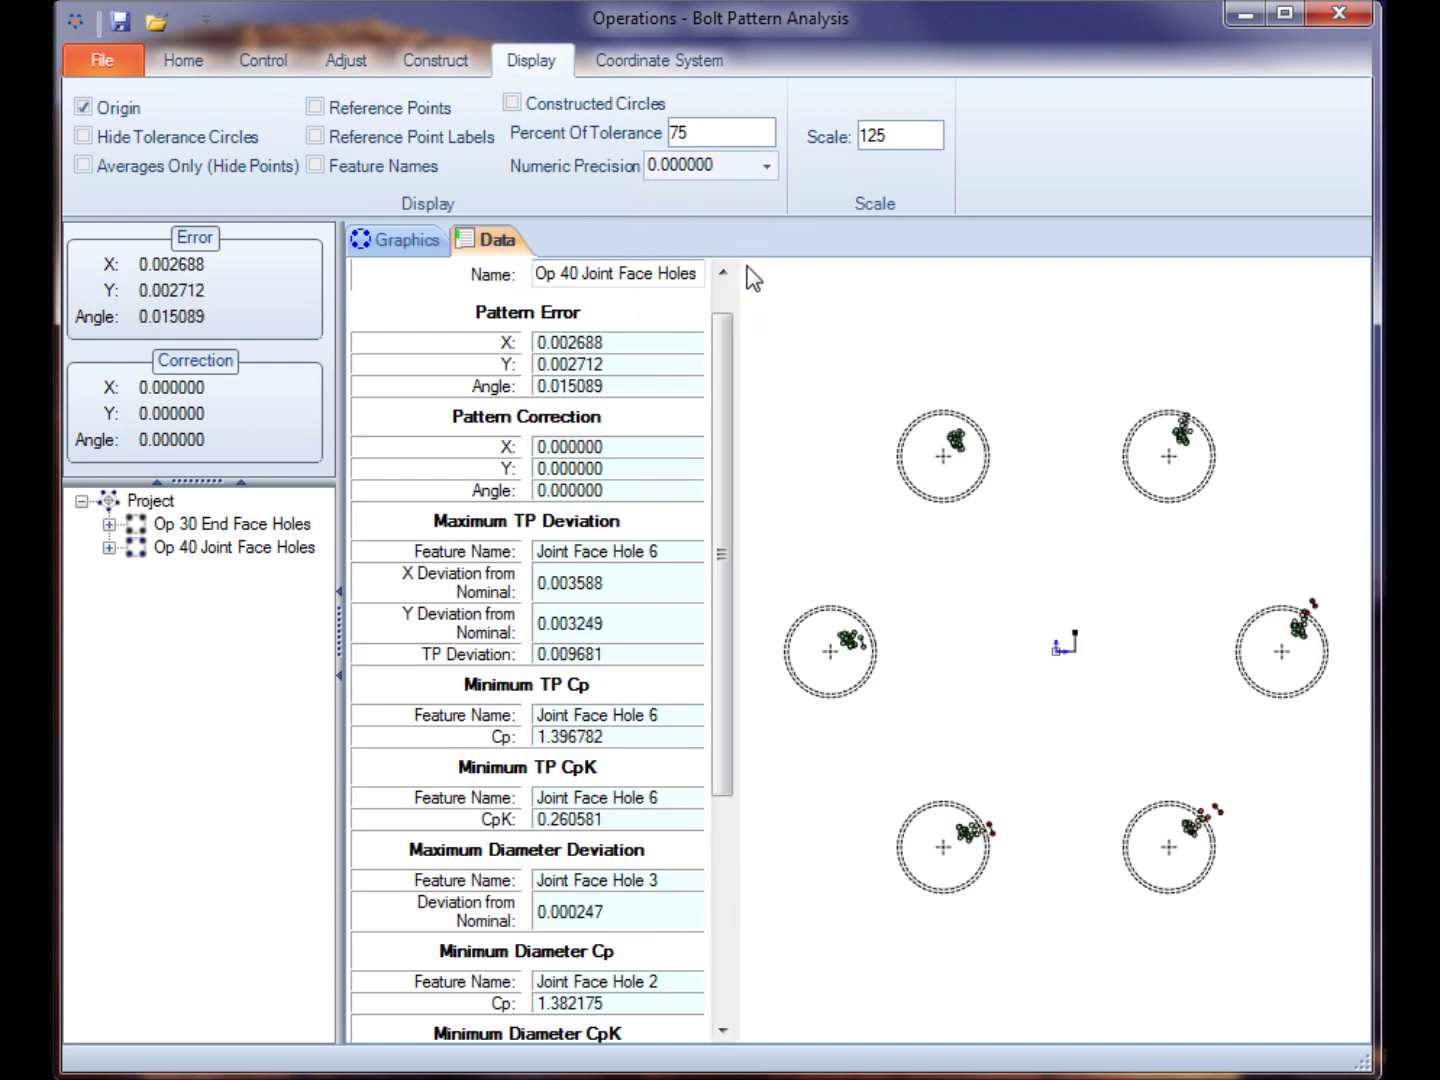
Reduce the numeric precision to two decimal places and return it to four decimal places.
left_click(767, 167)
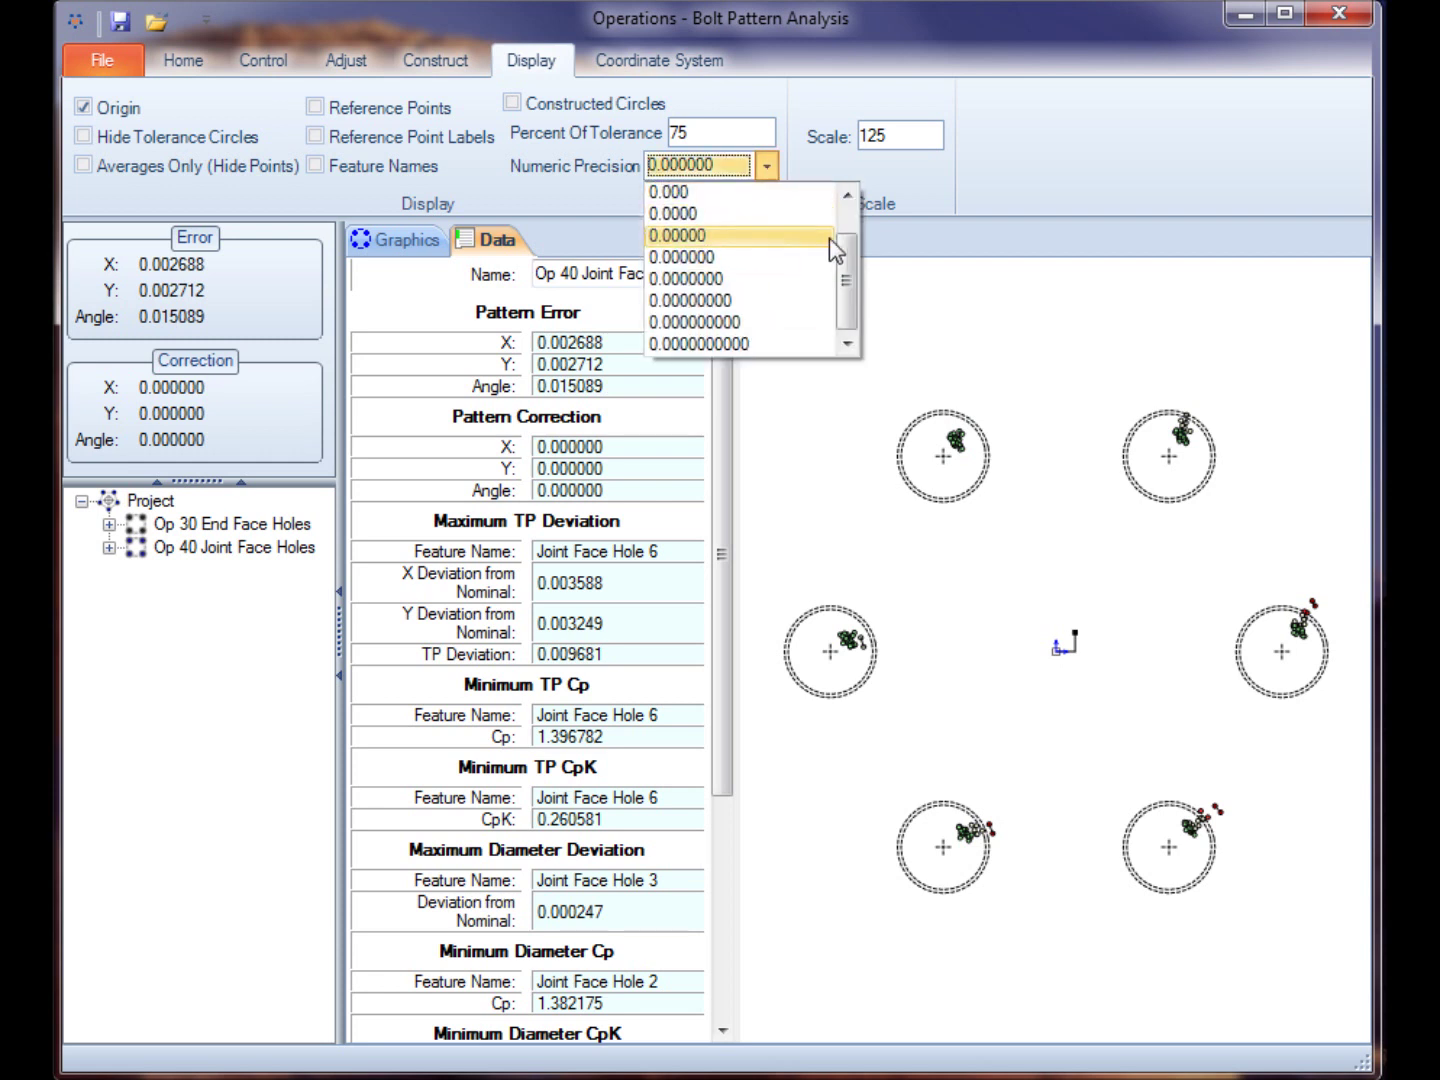
left_click_drag(849, 265, 847, 225)
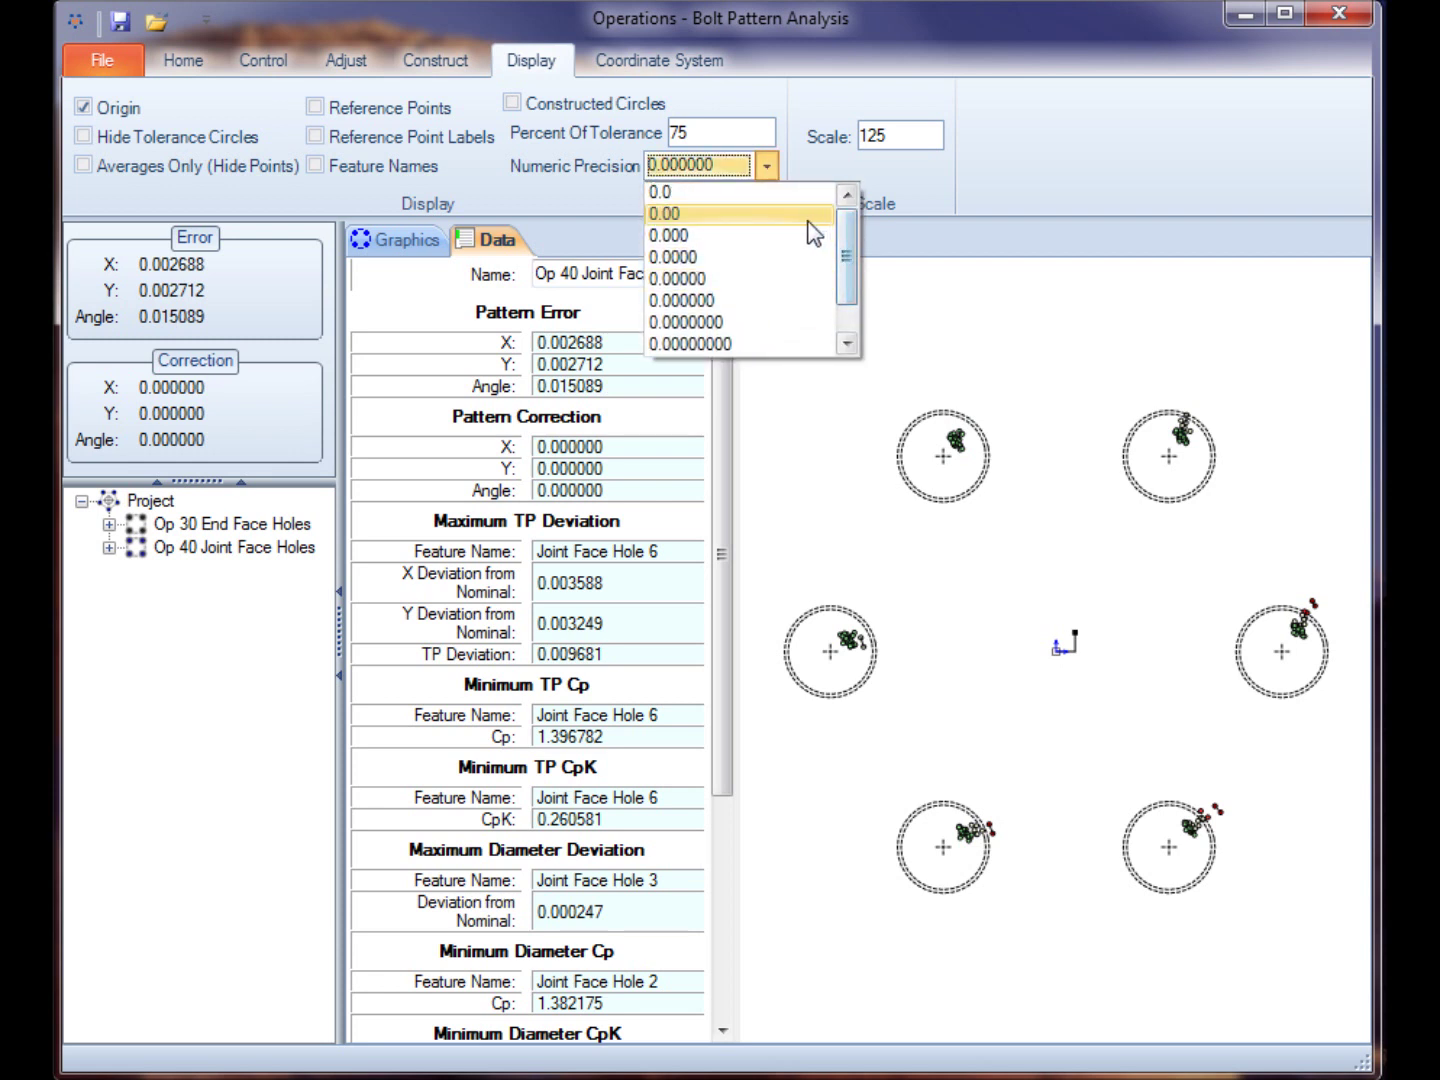
left_click(809, 217)
left_click(768, 167)
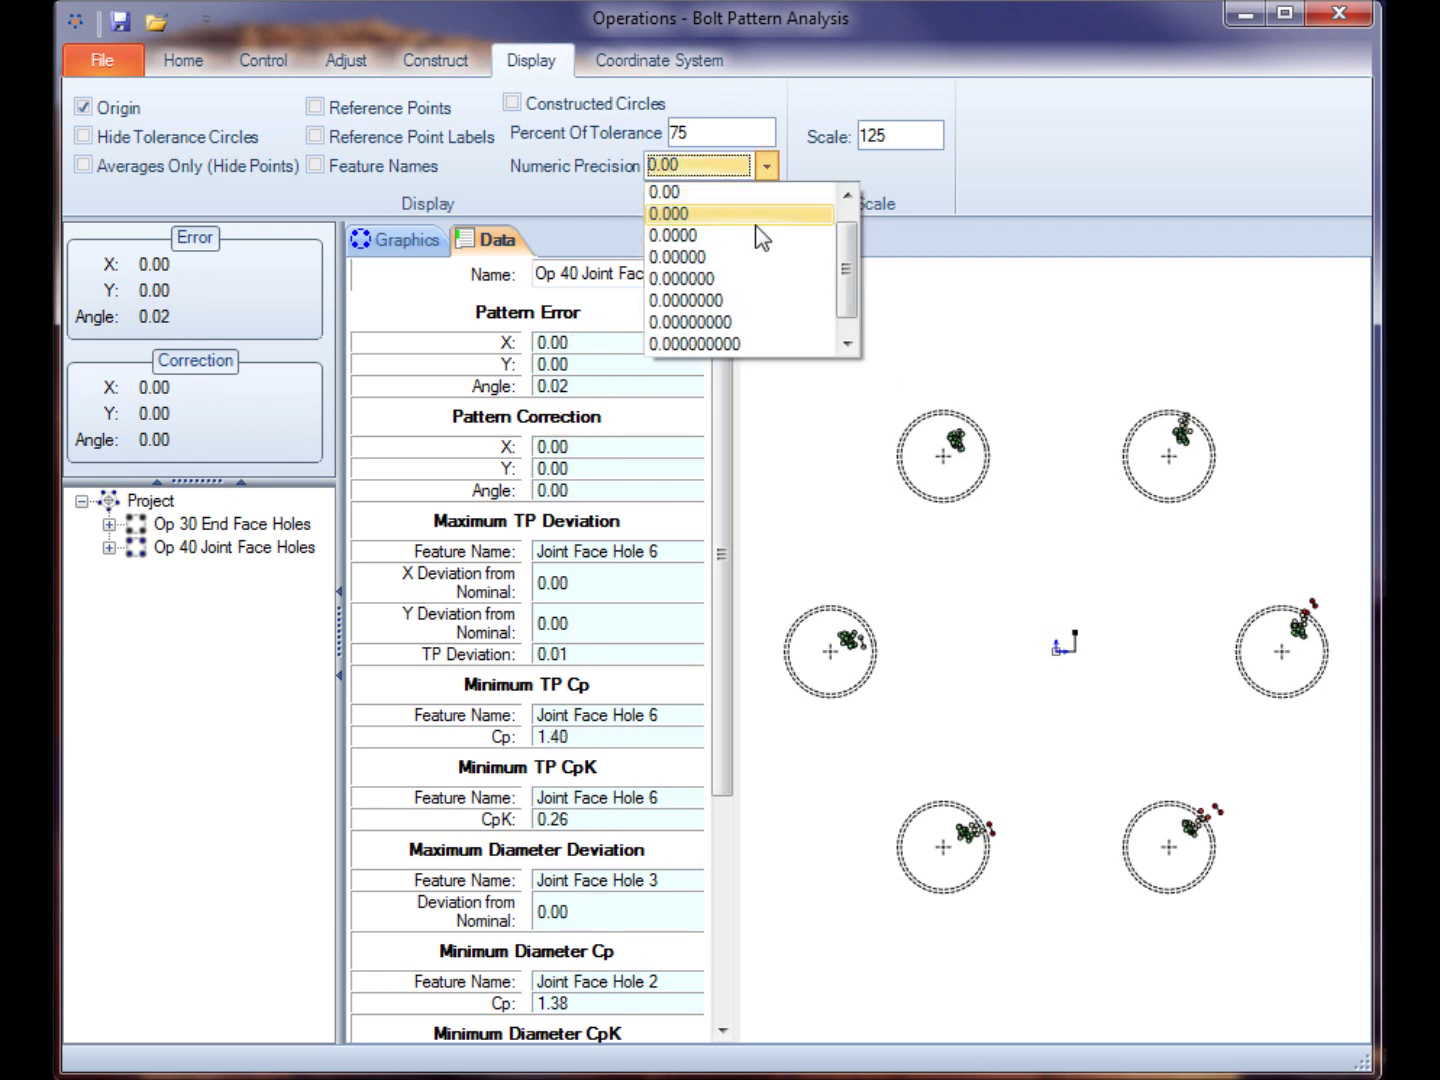
left_click(755, 245)
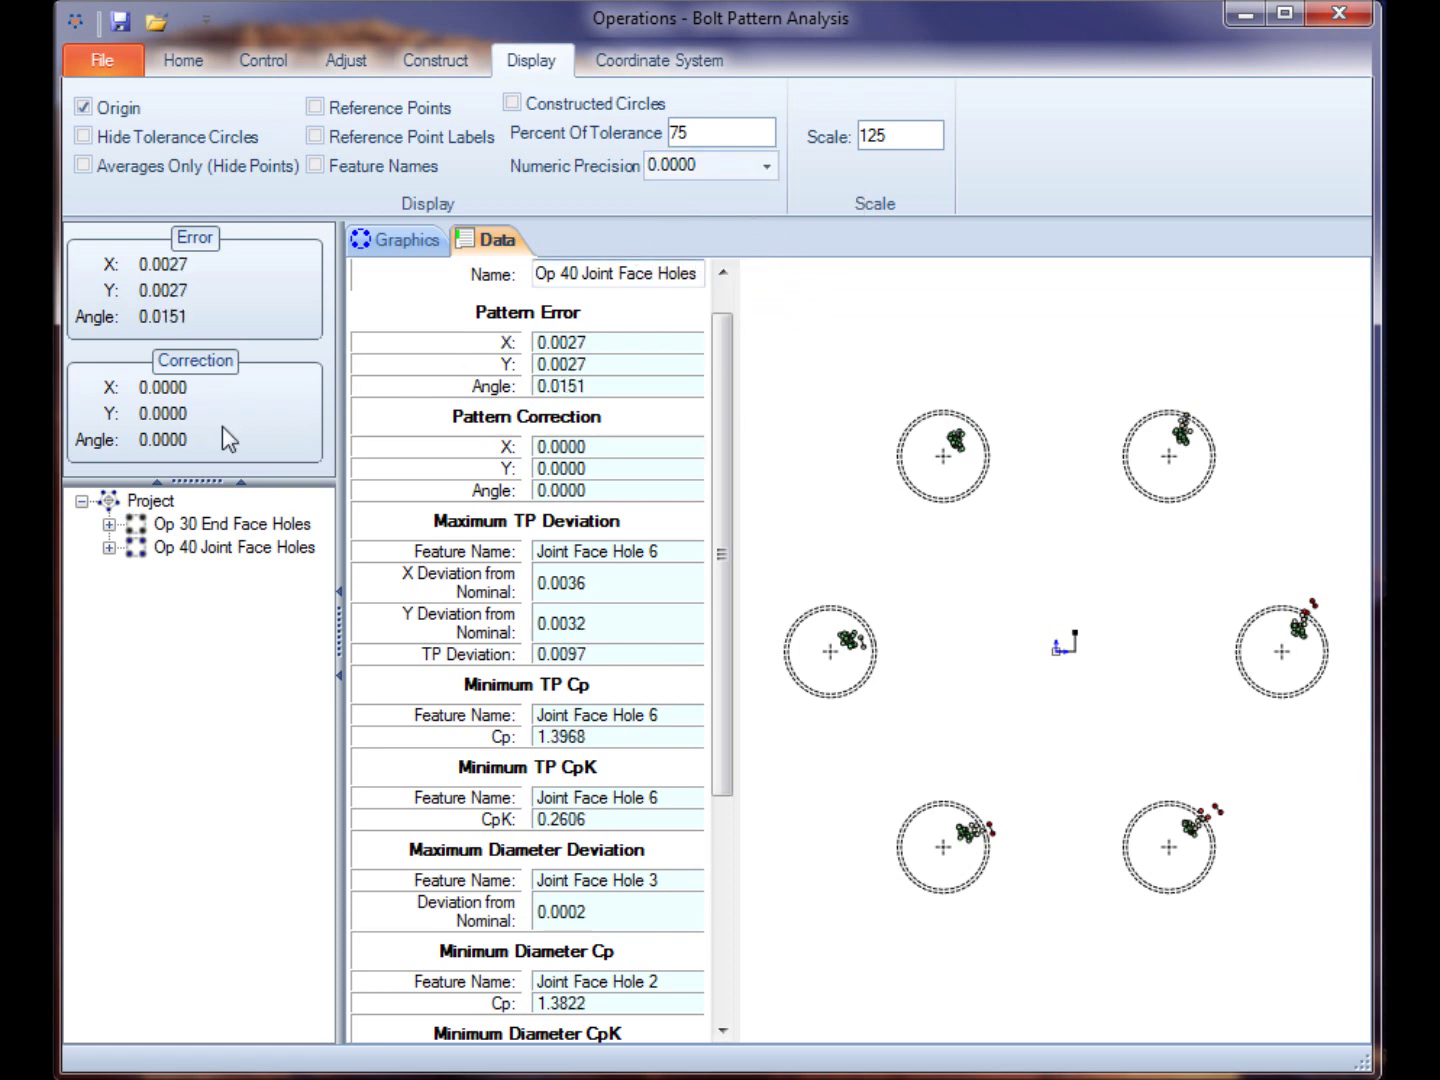
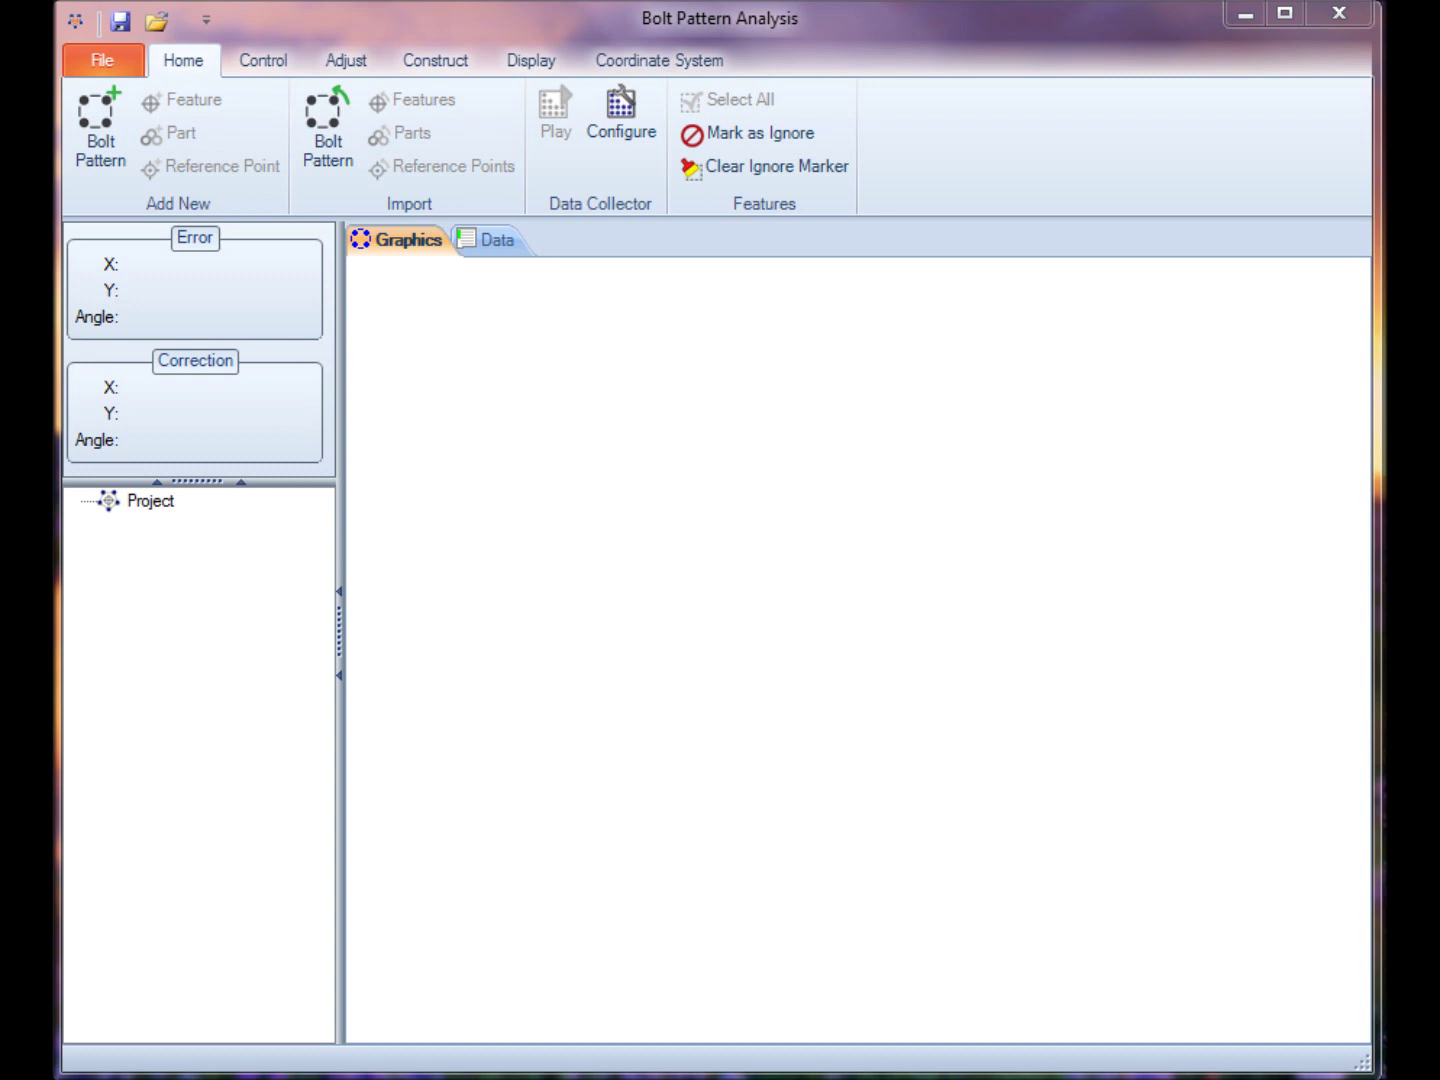
Add a new bolt pattern to the empty project and show its data.
left_click(102, 168)
left_click(190, 530)
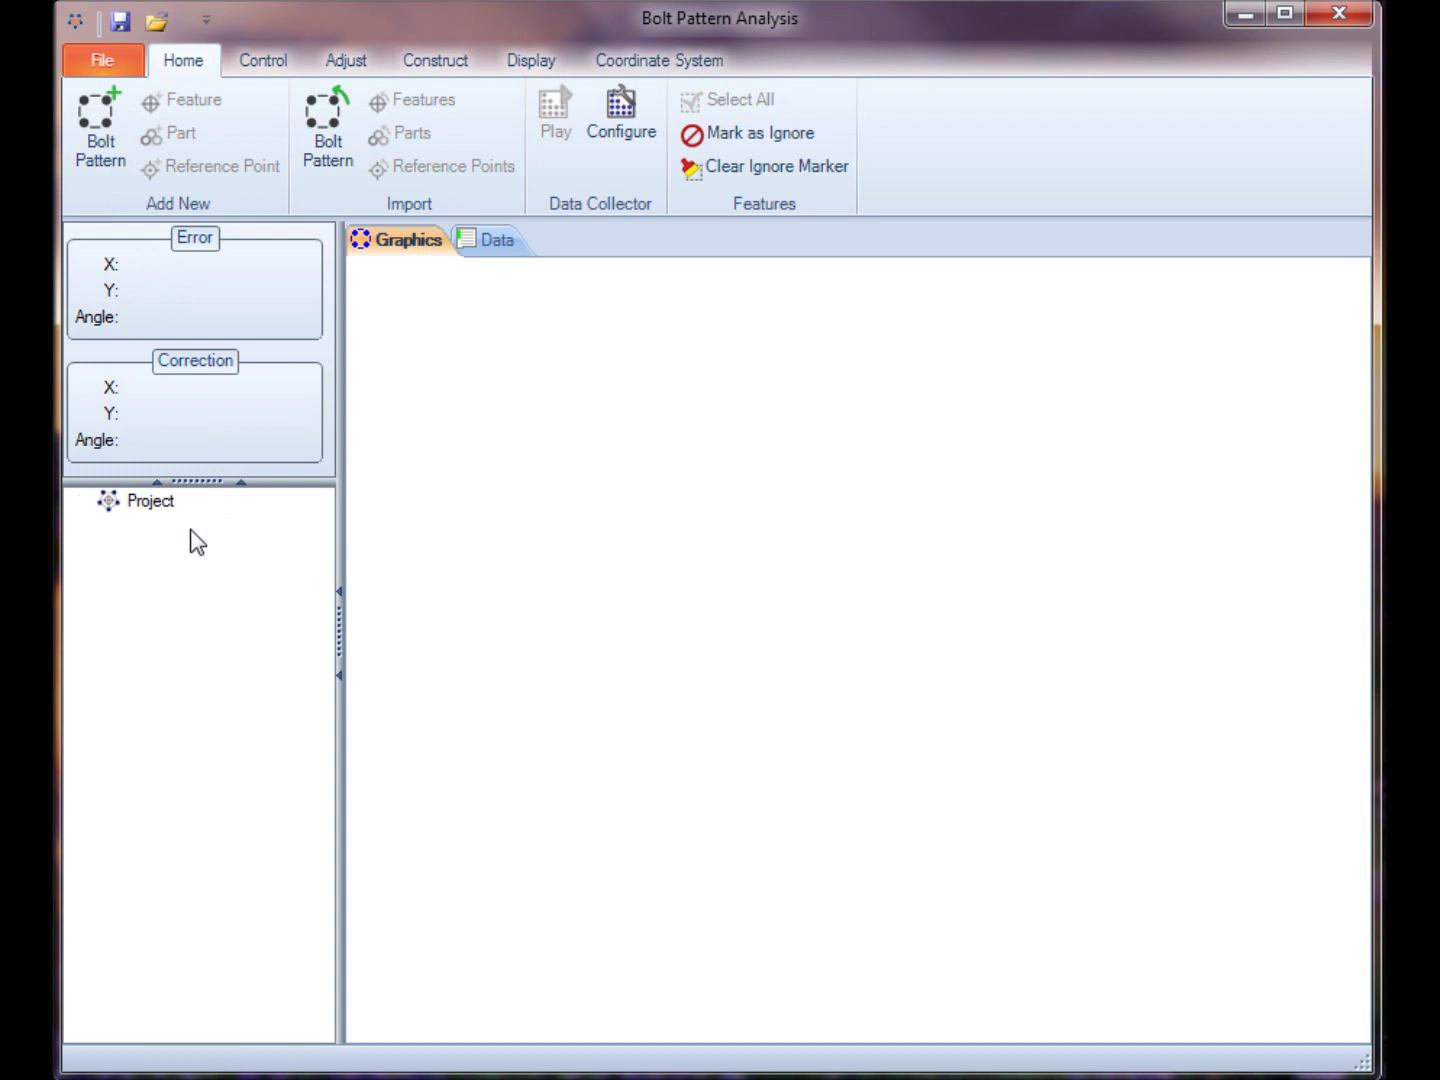
left_click(516, 247)
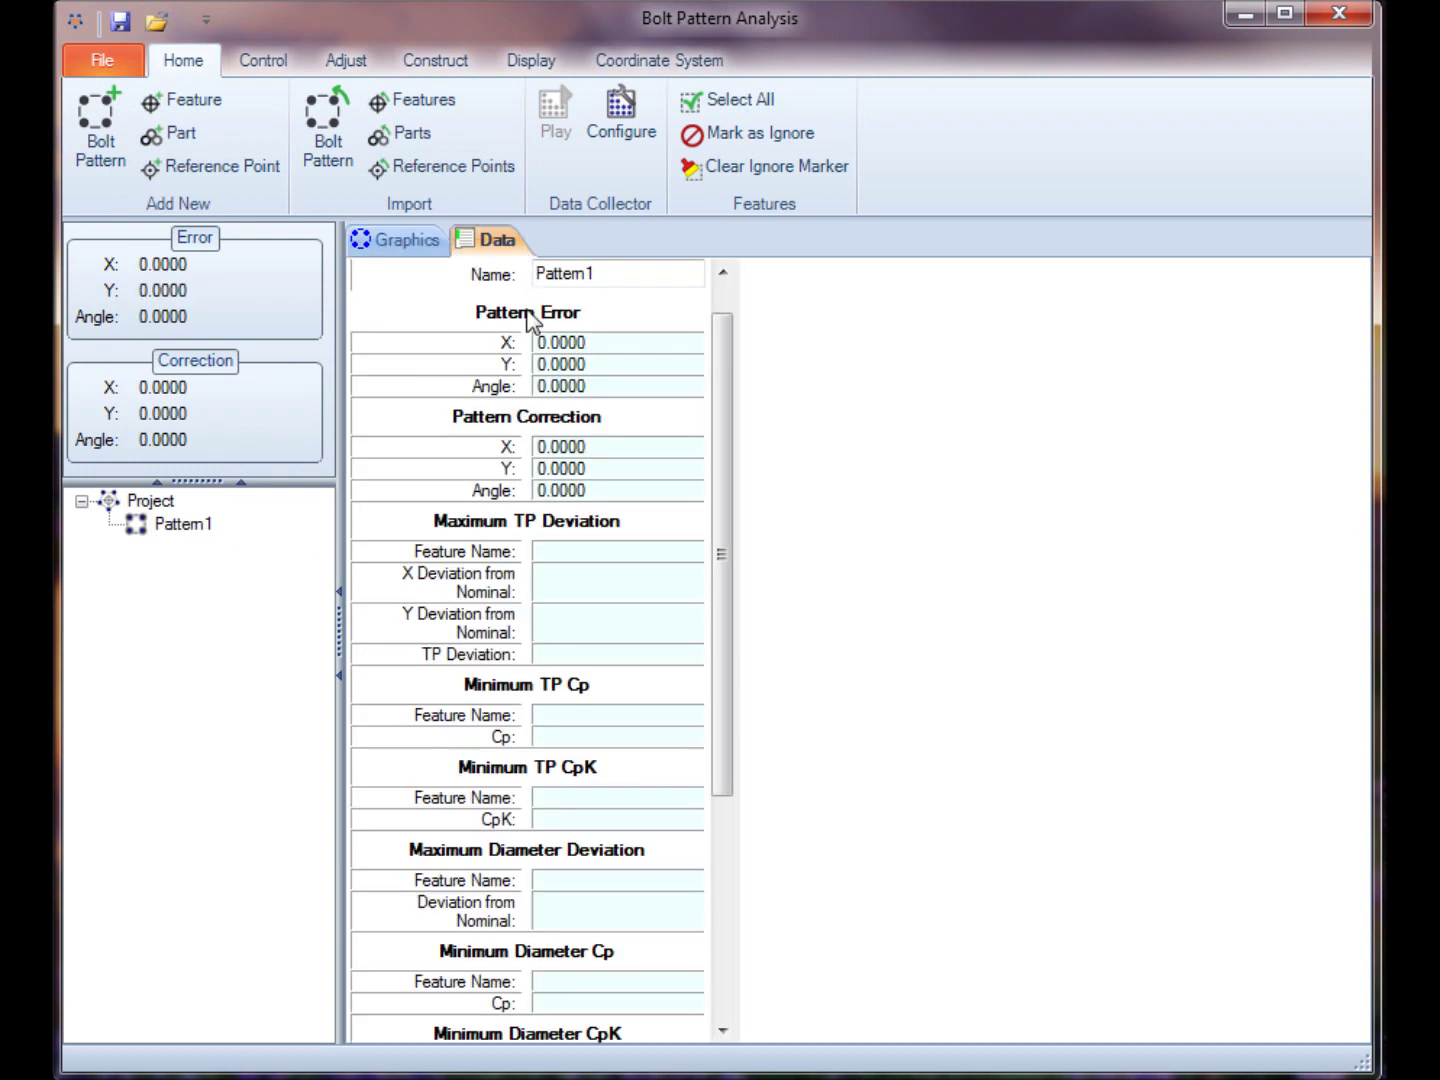
Rename the new bolt pattern as Hole Pattern and select it in the project.
left_click(605, 273)
left_click_drag(605, 276, 517, 276)
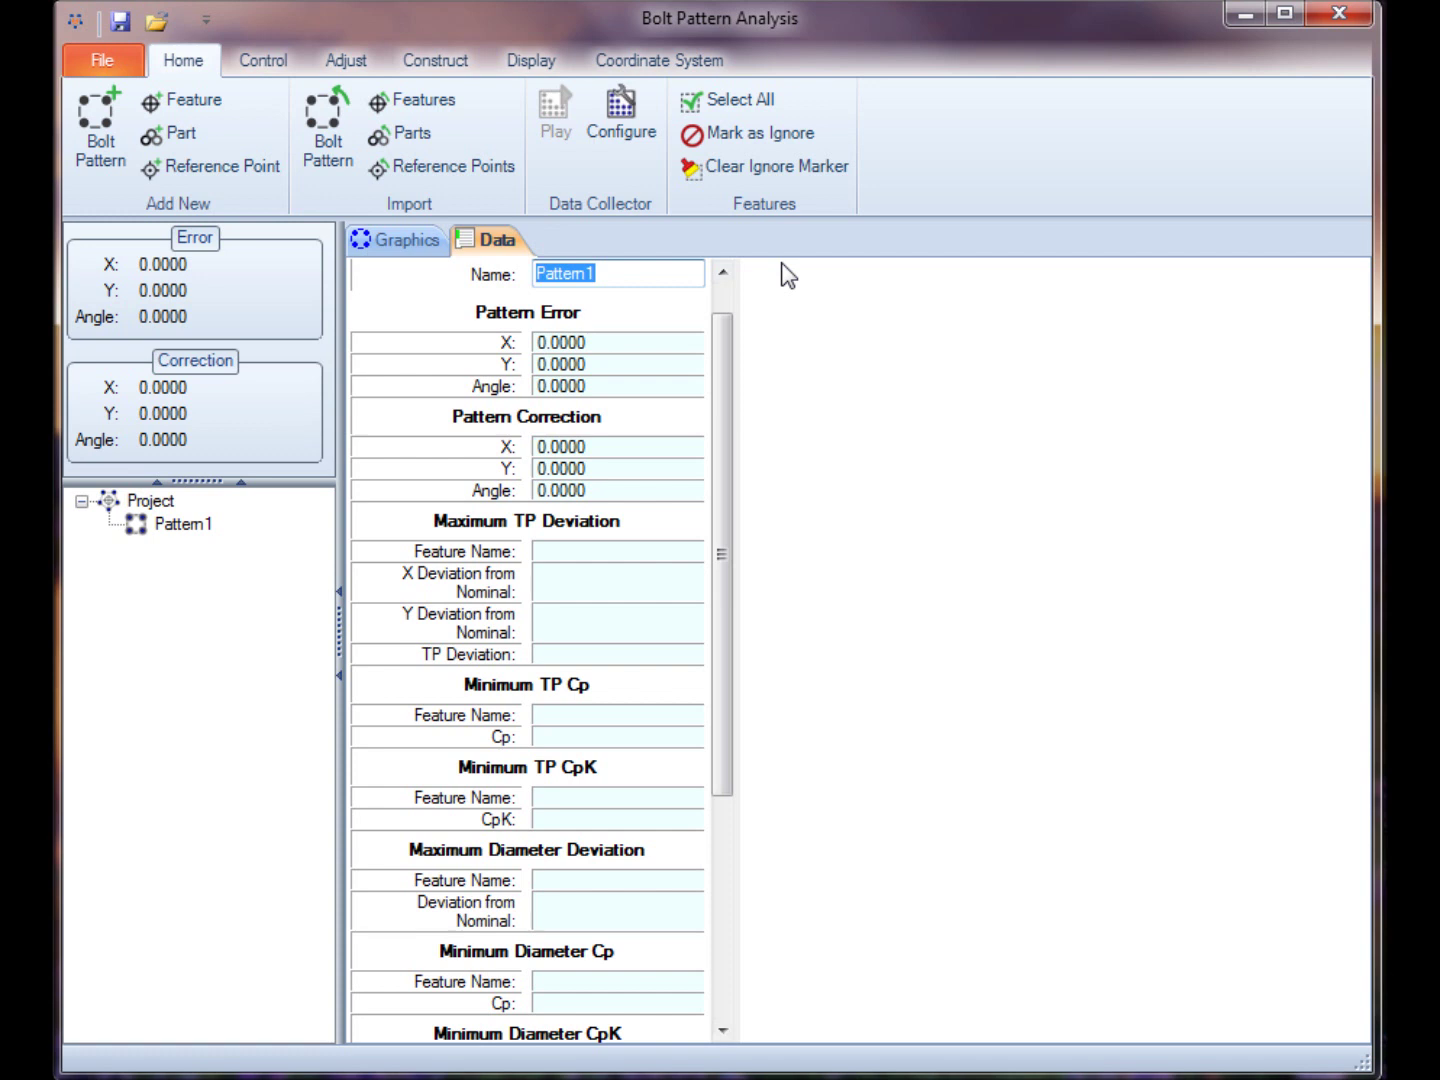
type("HoleP")
key("BackSpace")
type("Paa")
key("BackSpace")
type("ttern")
key("BackSpace")
key("BackSpace")
type("e")
key("BackSpace")
type("rn")
left_click(200, 528)
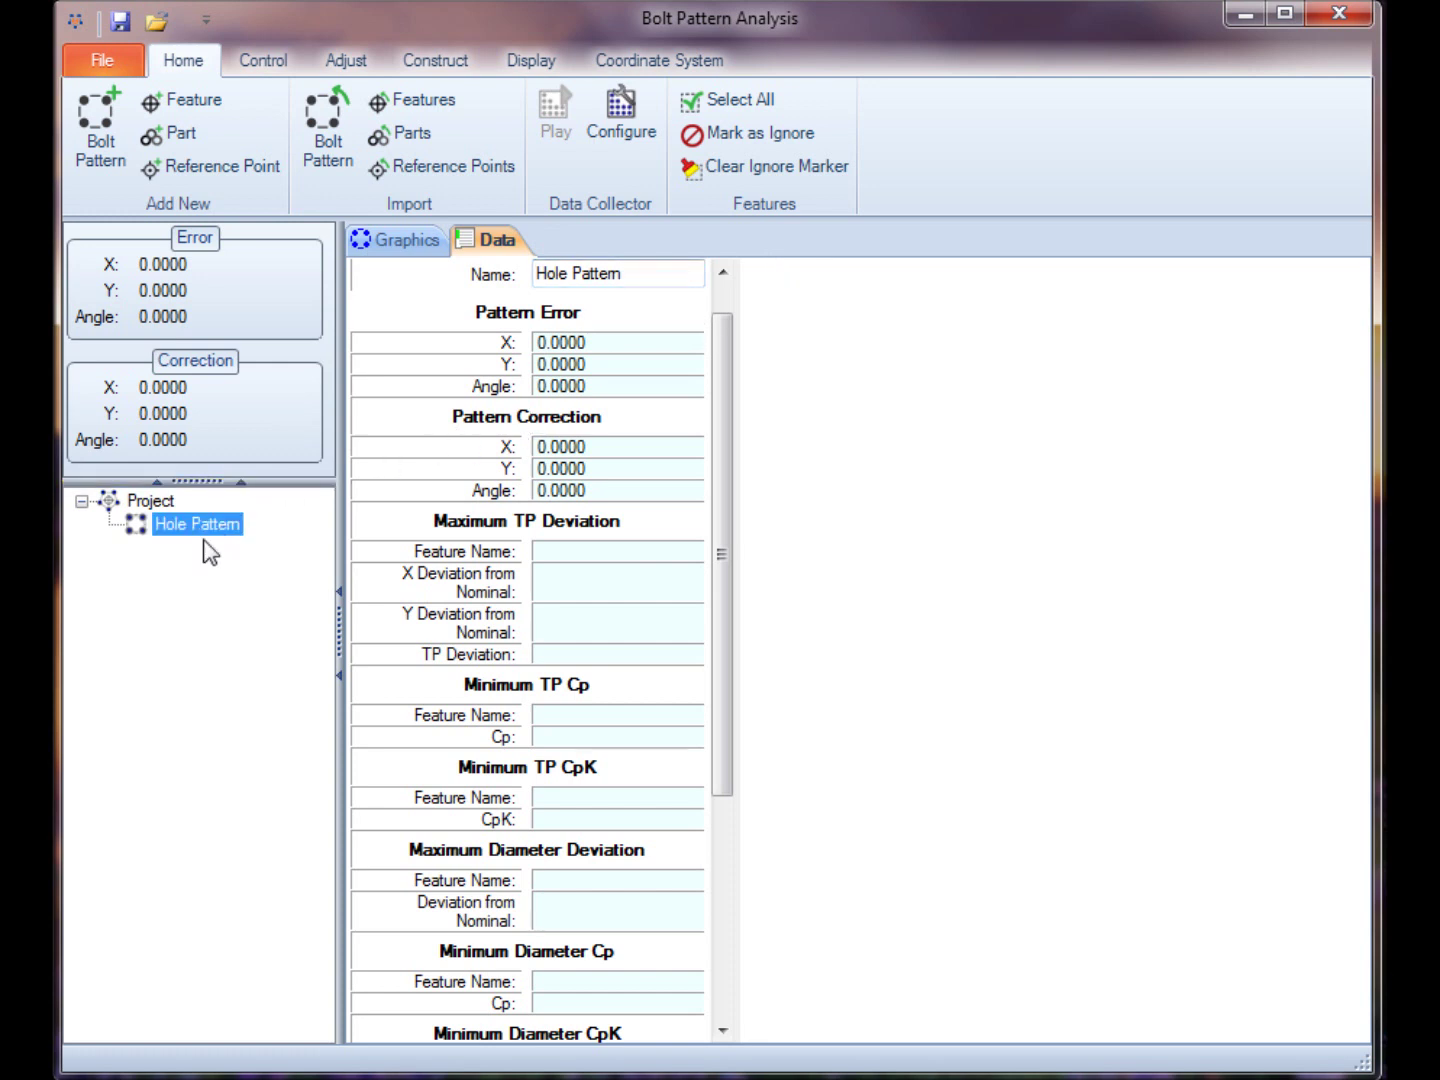
Add a feature to Hole Pattern and name it Hole 1.
left_click(194, 104)
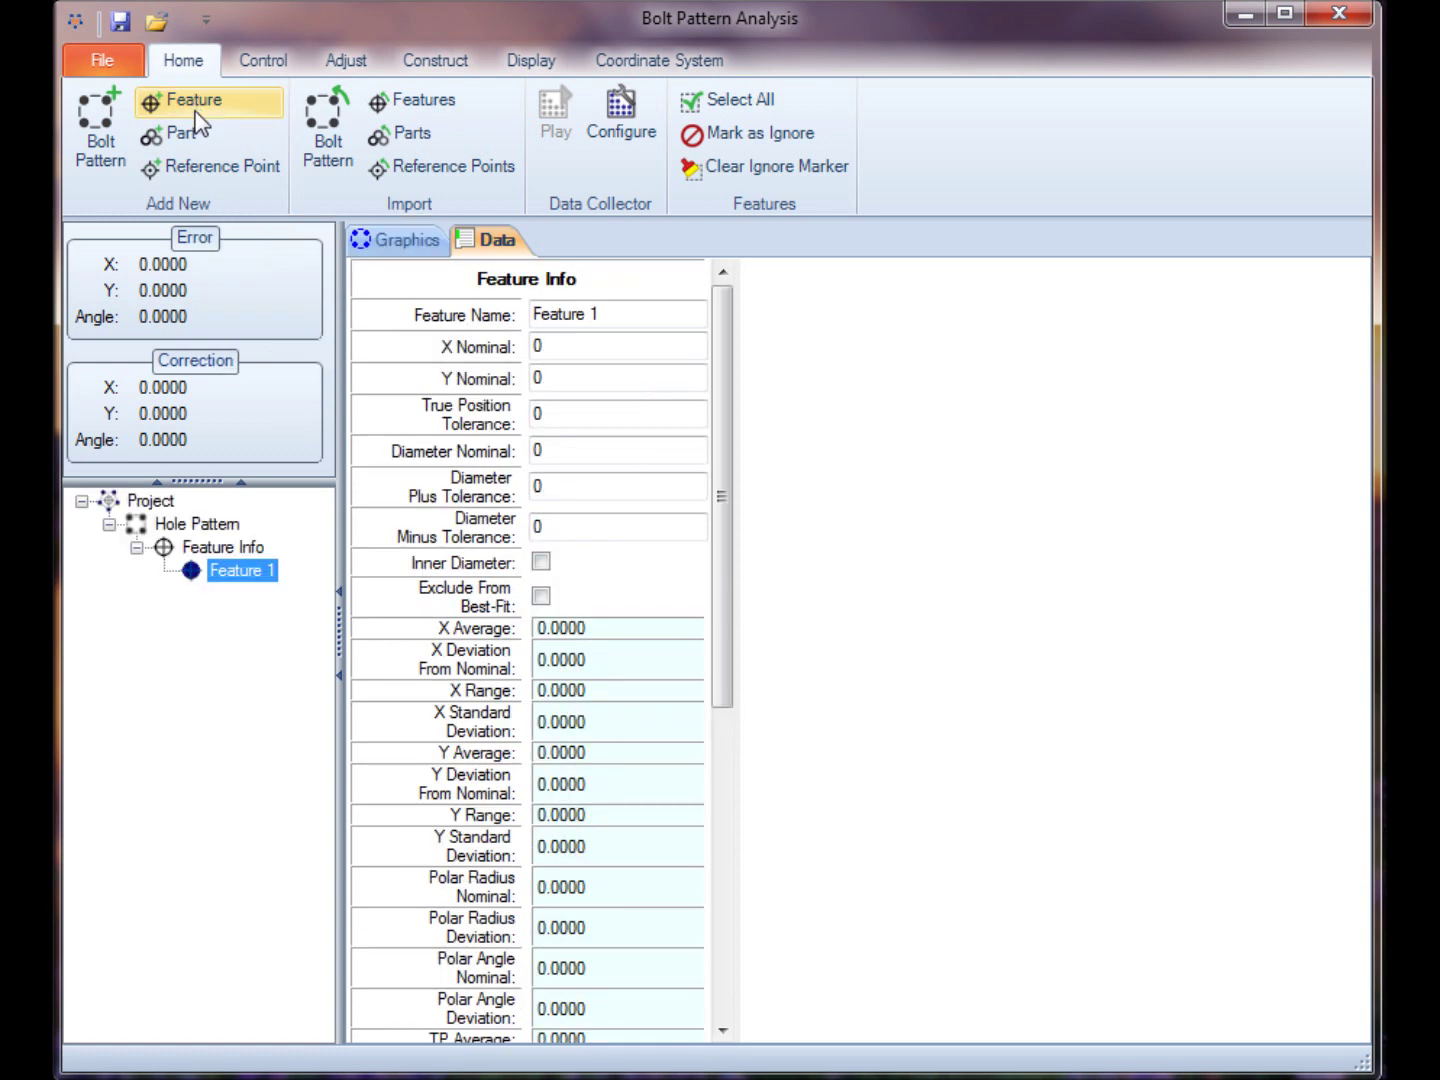
left_click_drag(652, 311, 305, 329)
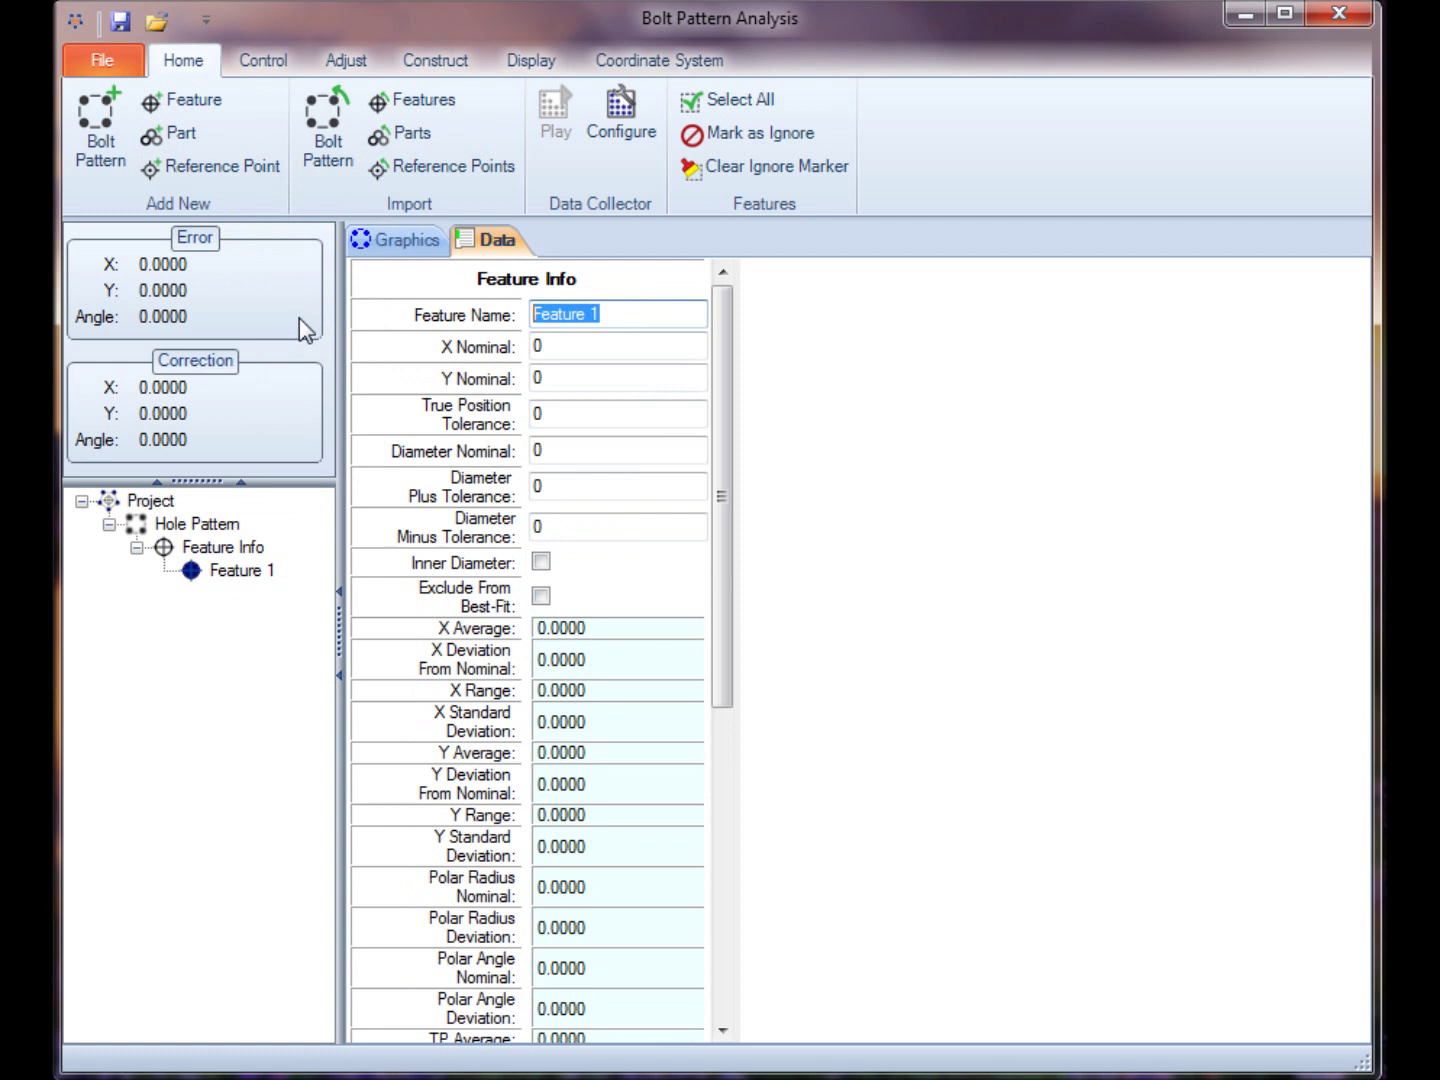
type("Hole 1")
key("Return")
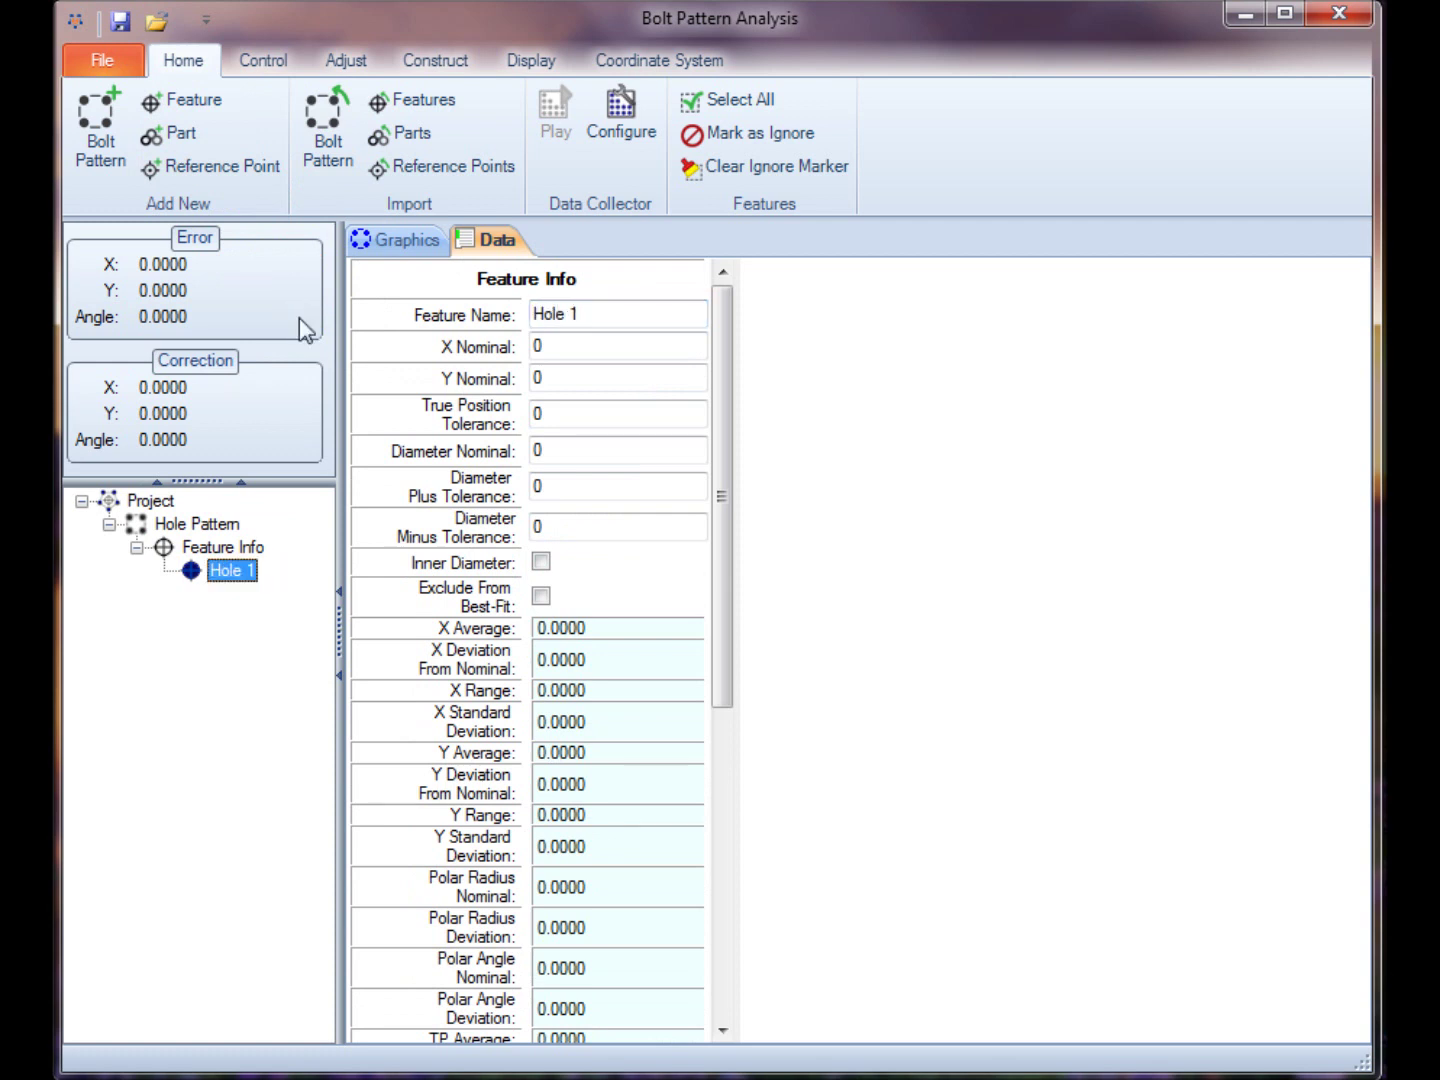
Set Hole 1's X nominal to 100, Y nominal to 100 and true position tolerance to 0.25.
left_click(560, 350)
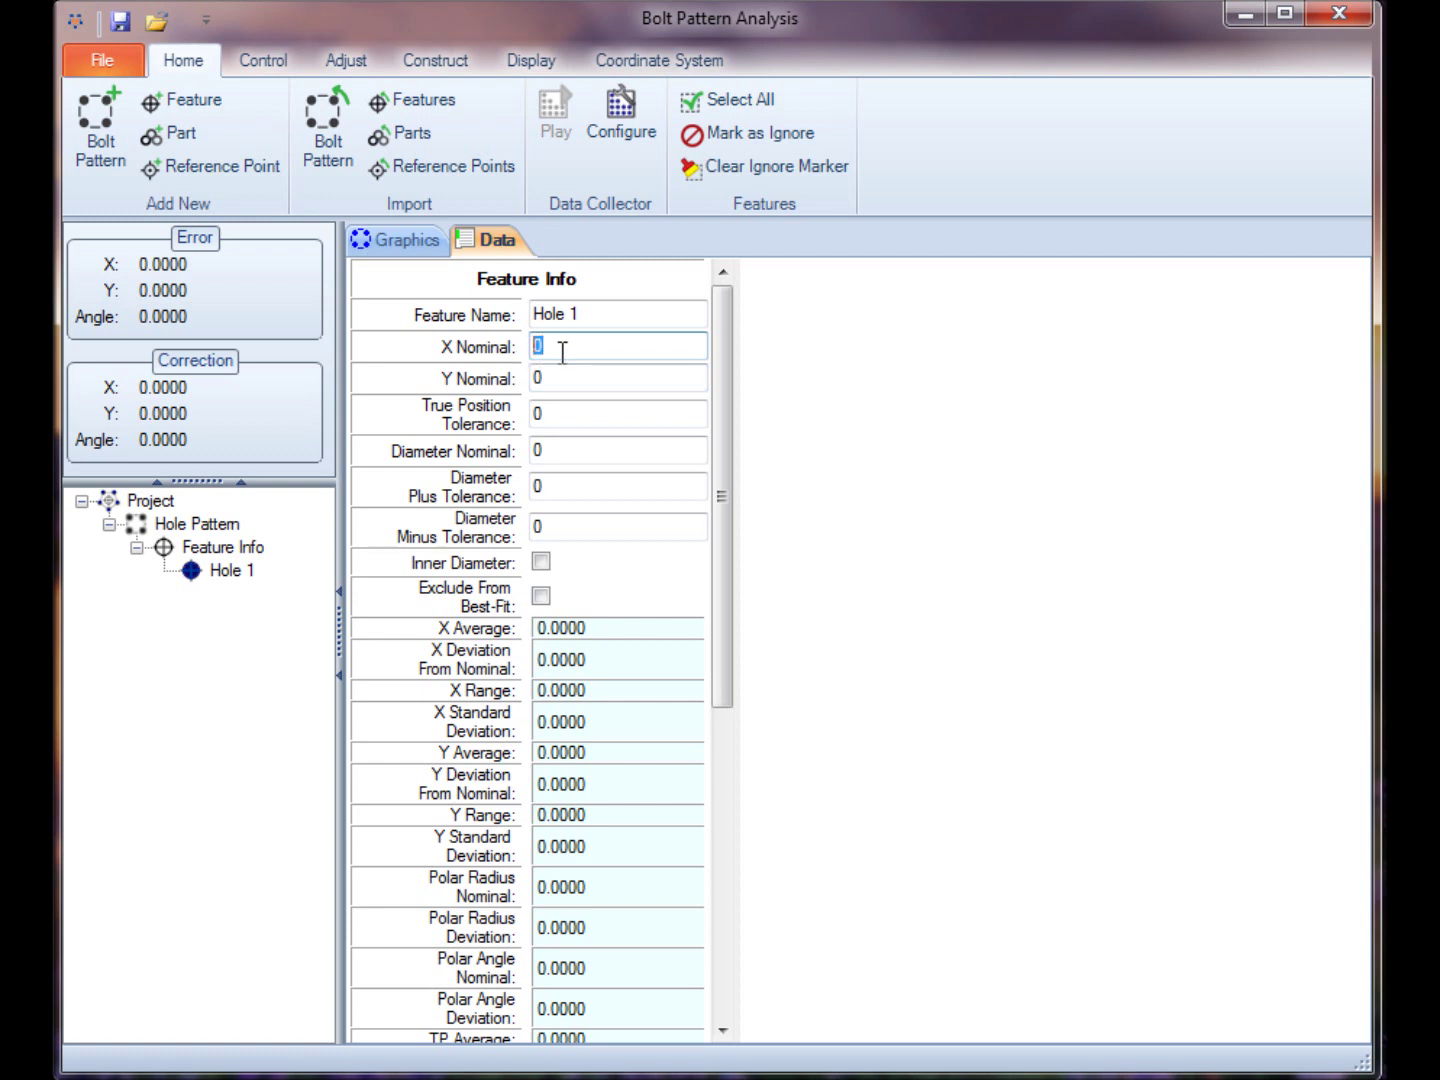
type("100")
key("Tab")
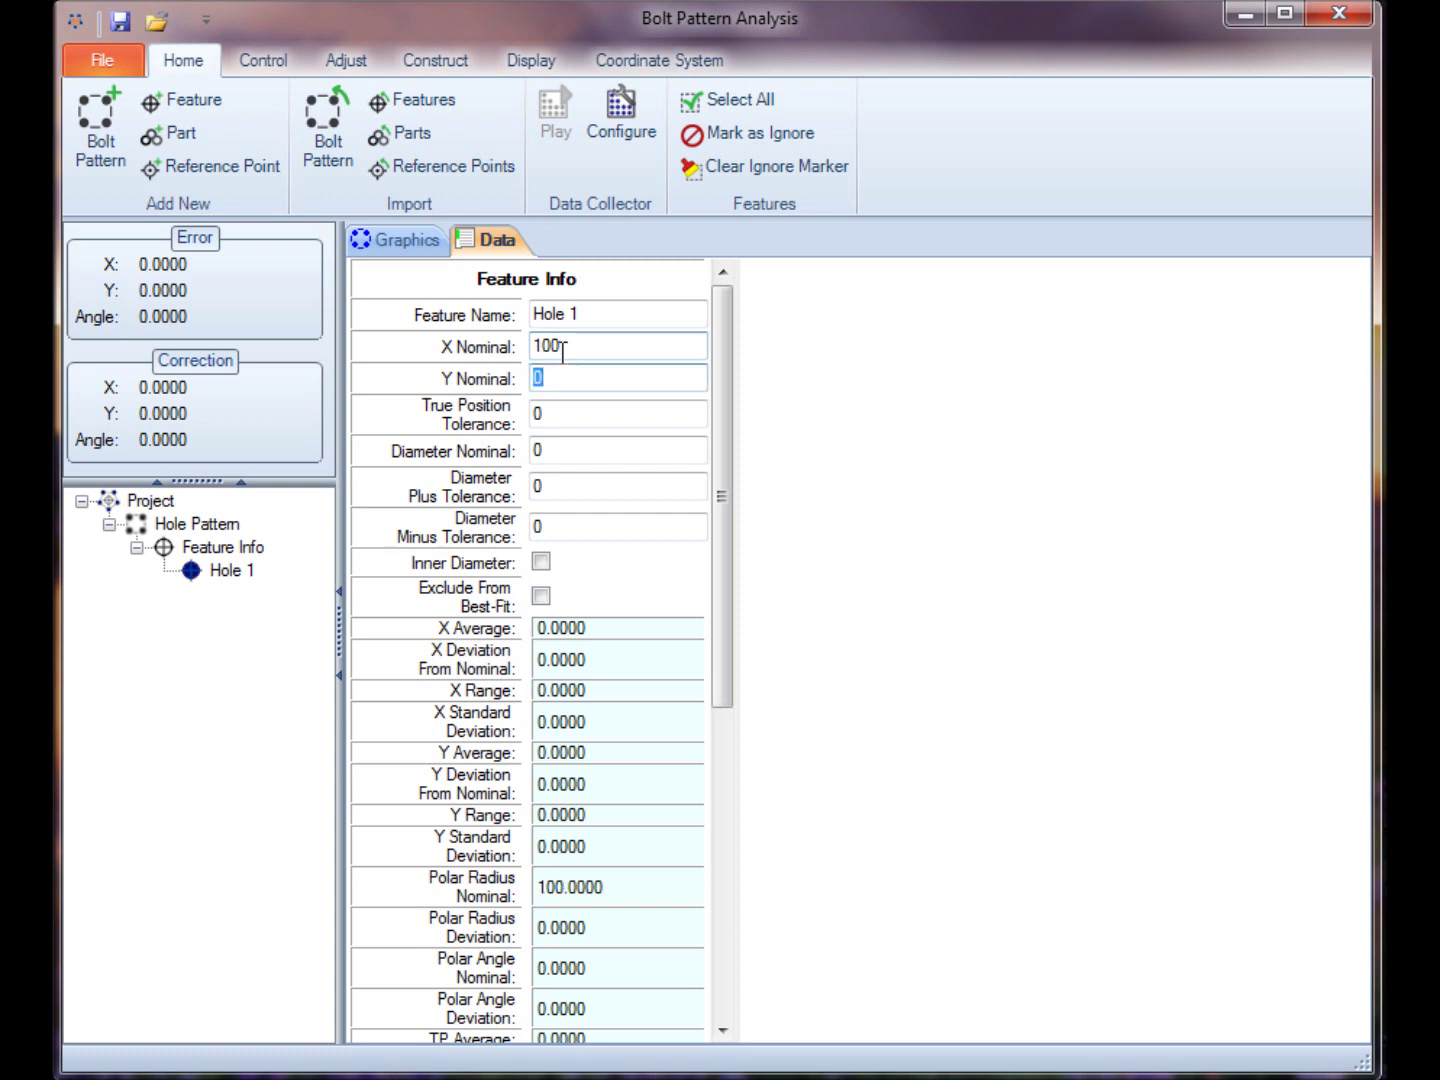
type("100")
key("Tab")
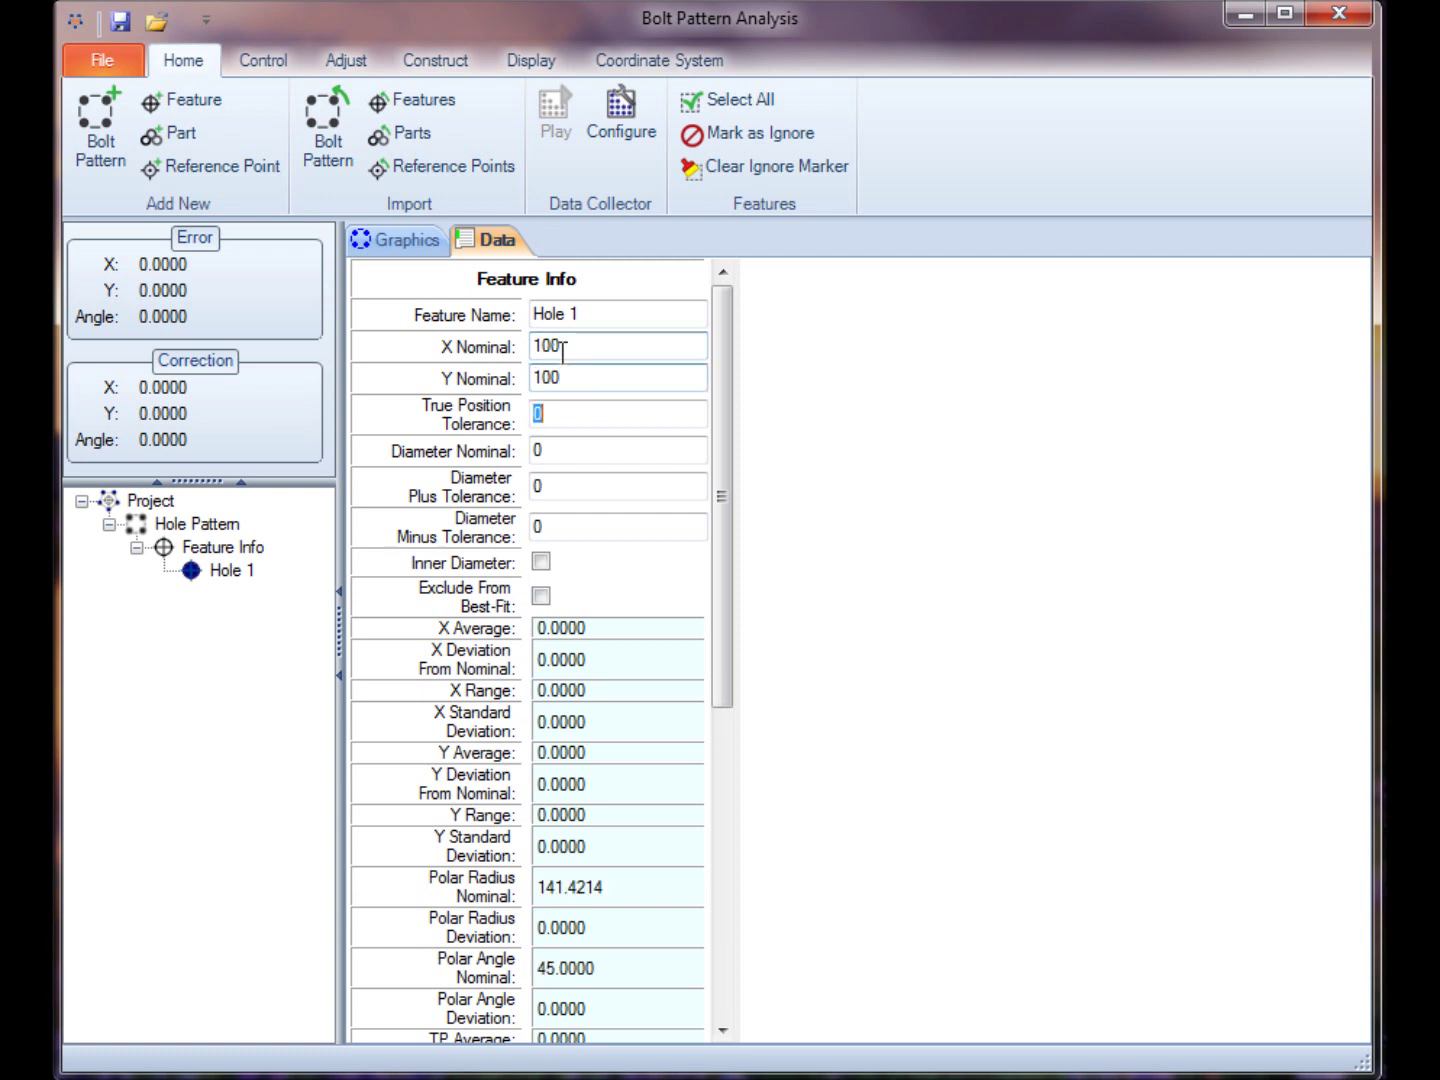
type(".25")
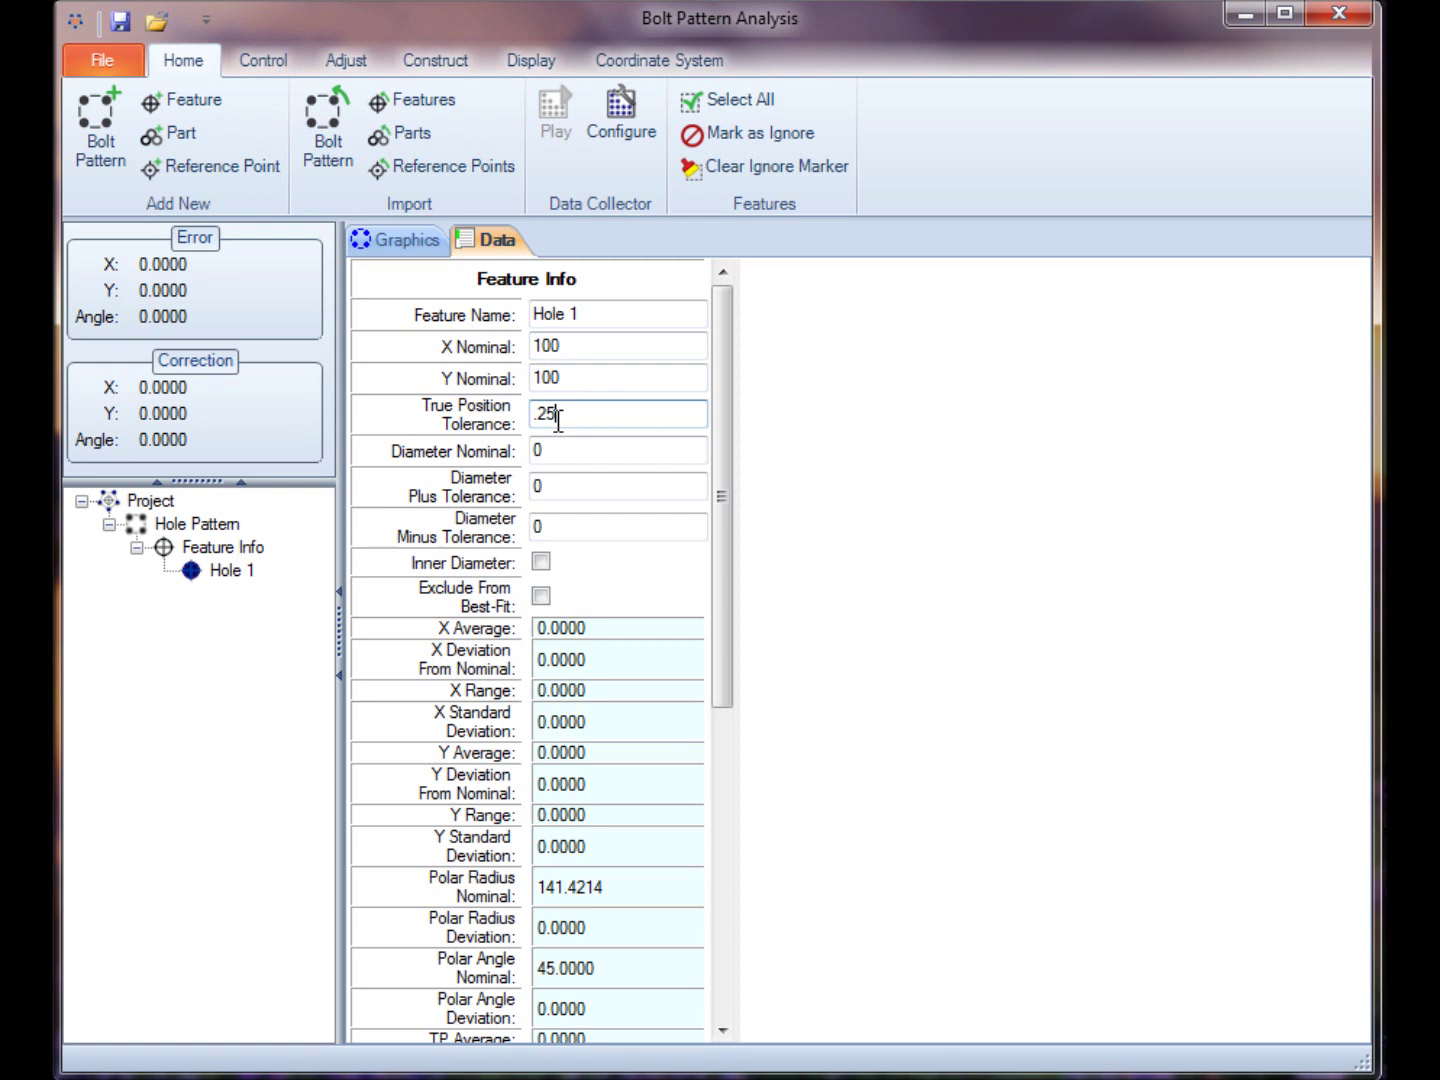
key("Tab")
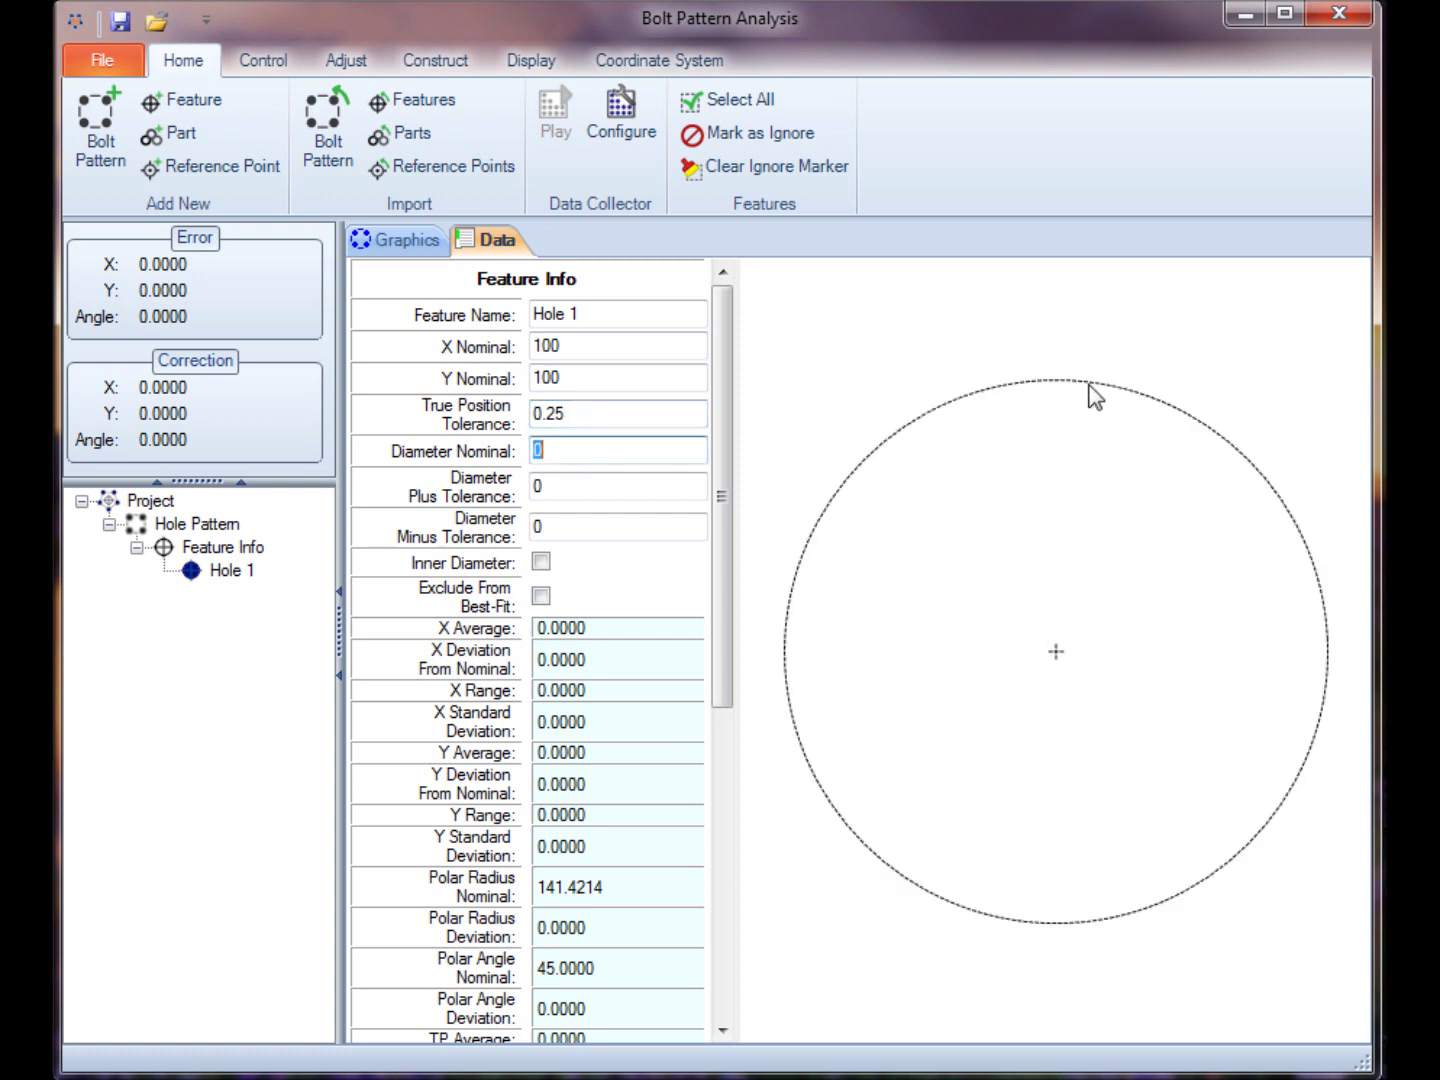
Give Hole 1 a nominal diameter of 5 with plus and minus tolerances of 0.1, mark it as an inner diameter, and view the graphics.
type("5")
key("Tab")
type(".1")
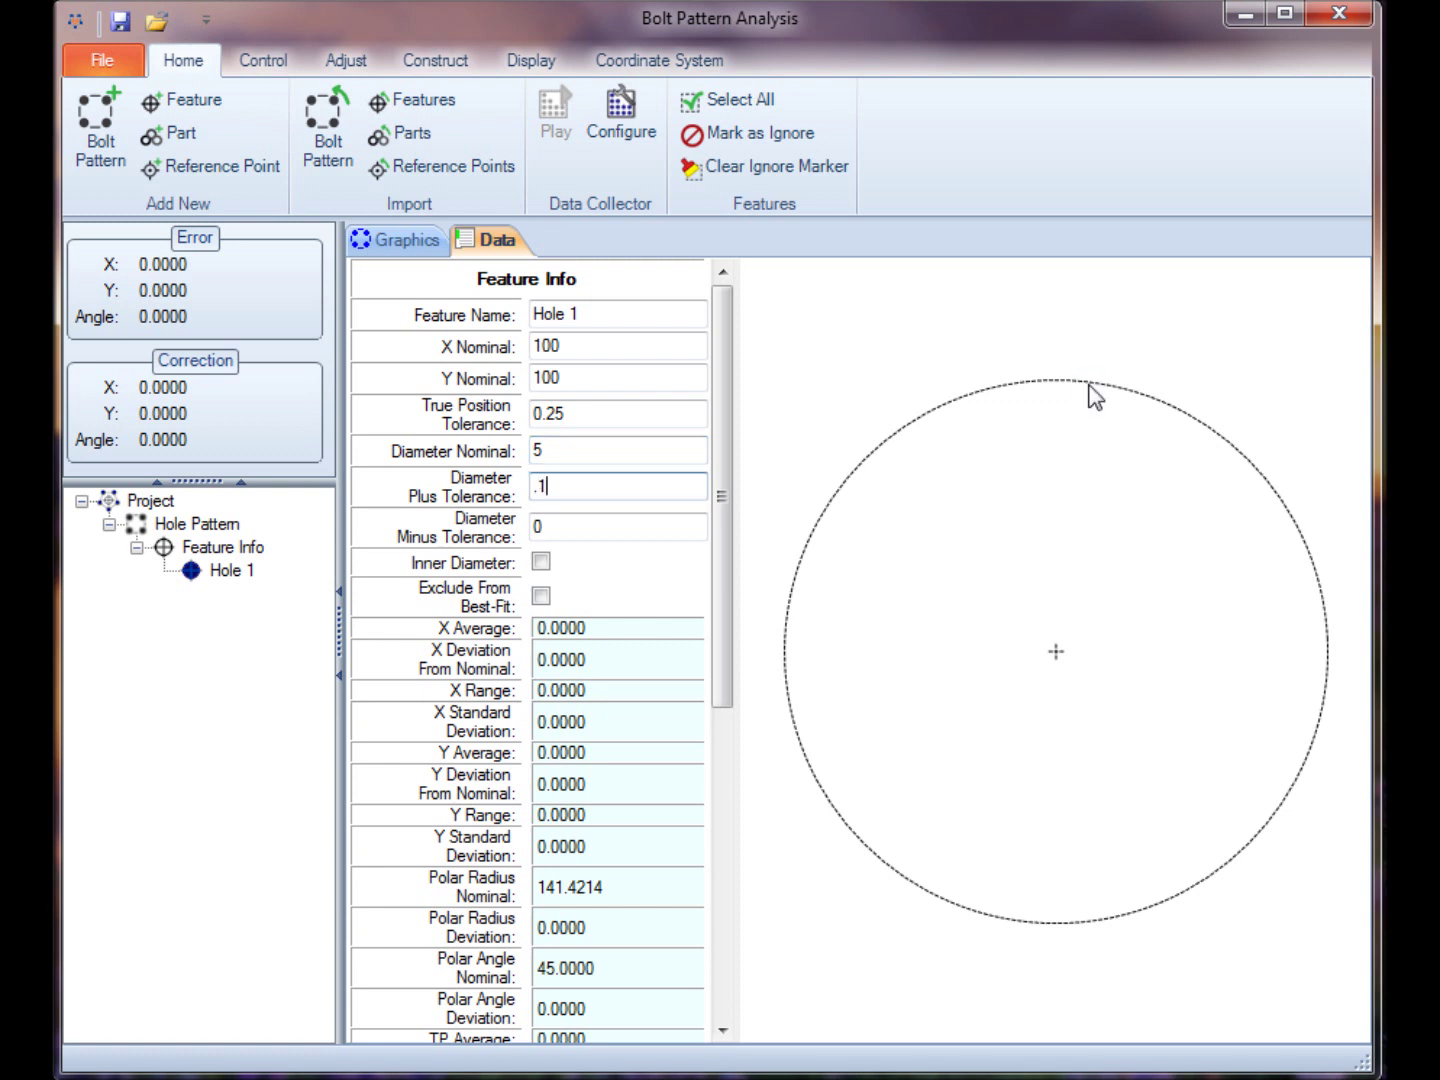
key("Tab")
type(".1")
key("Tab")
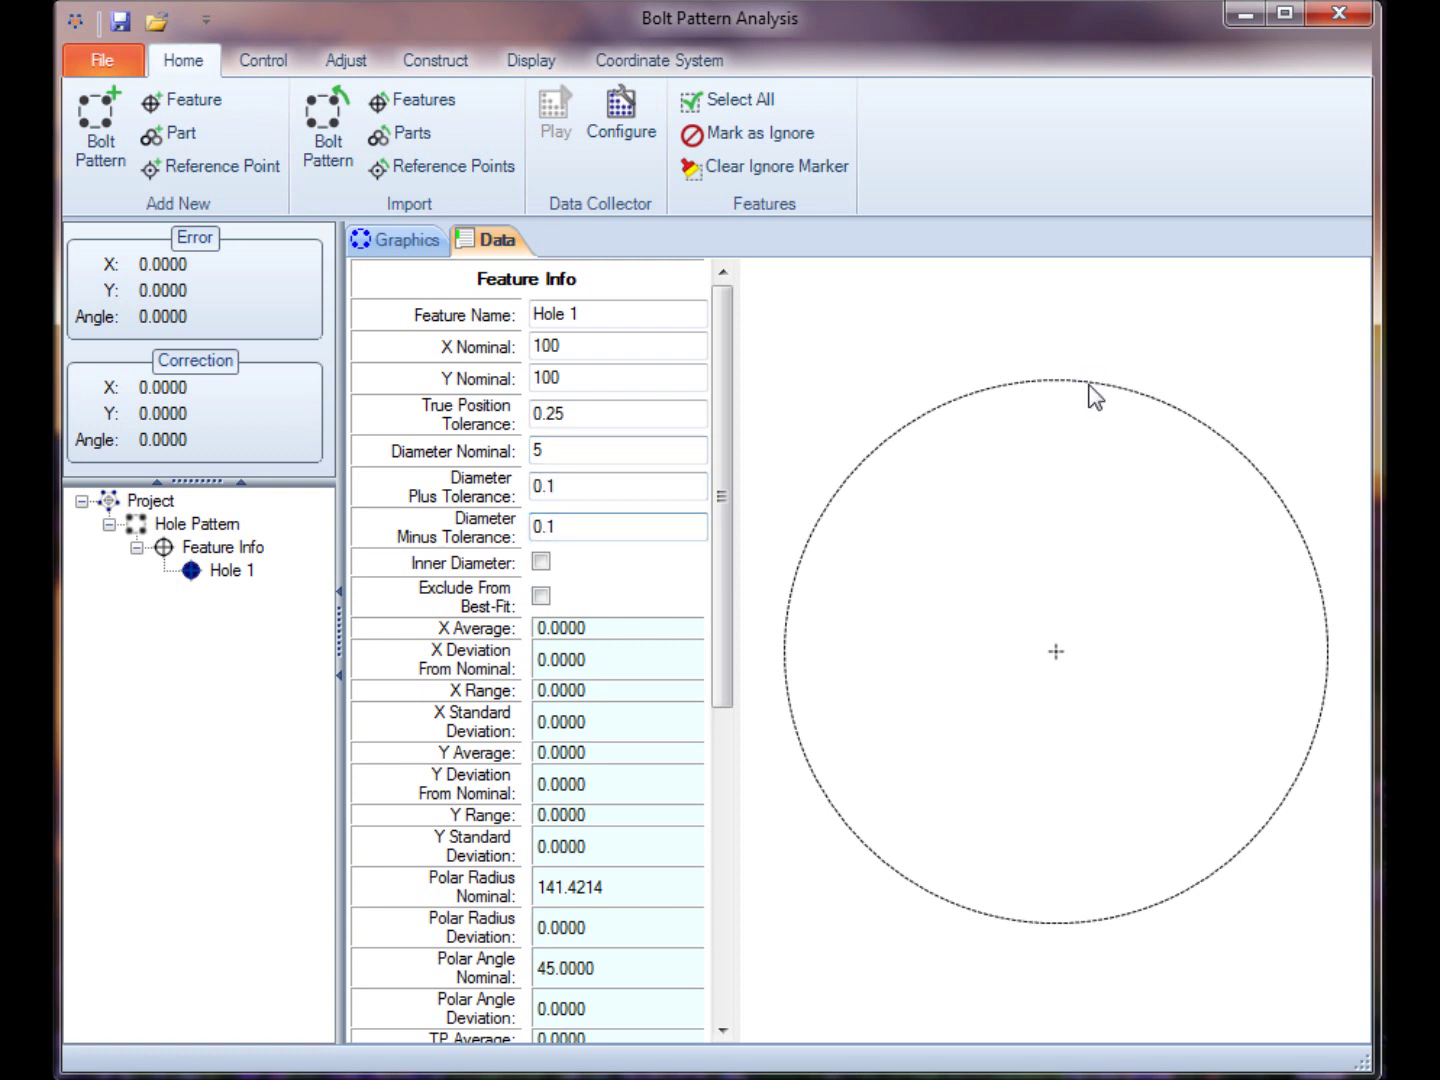
left_click(540, 563)
left_click(414, 246)
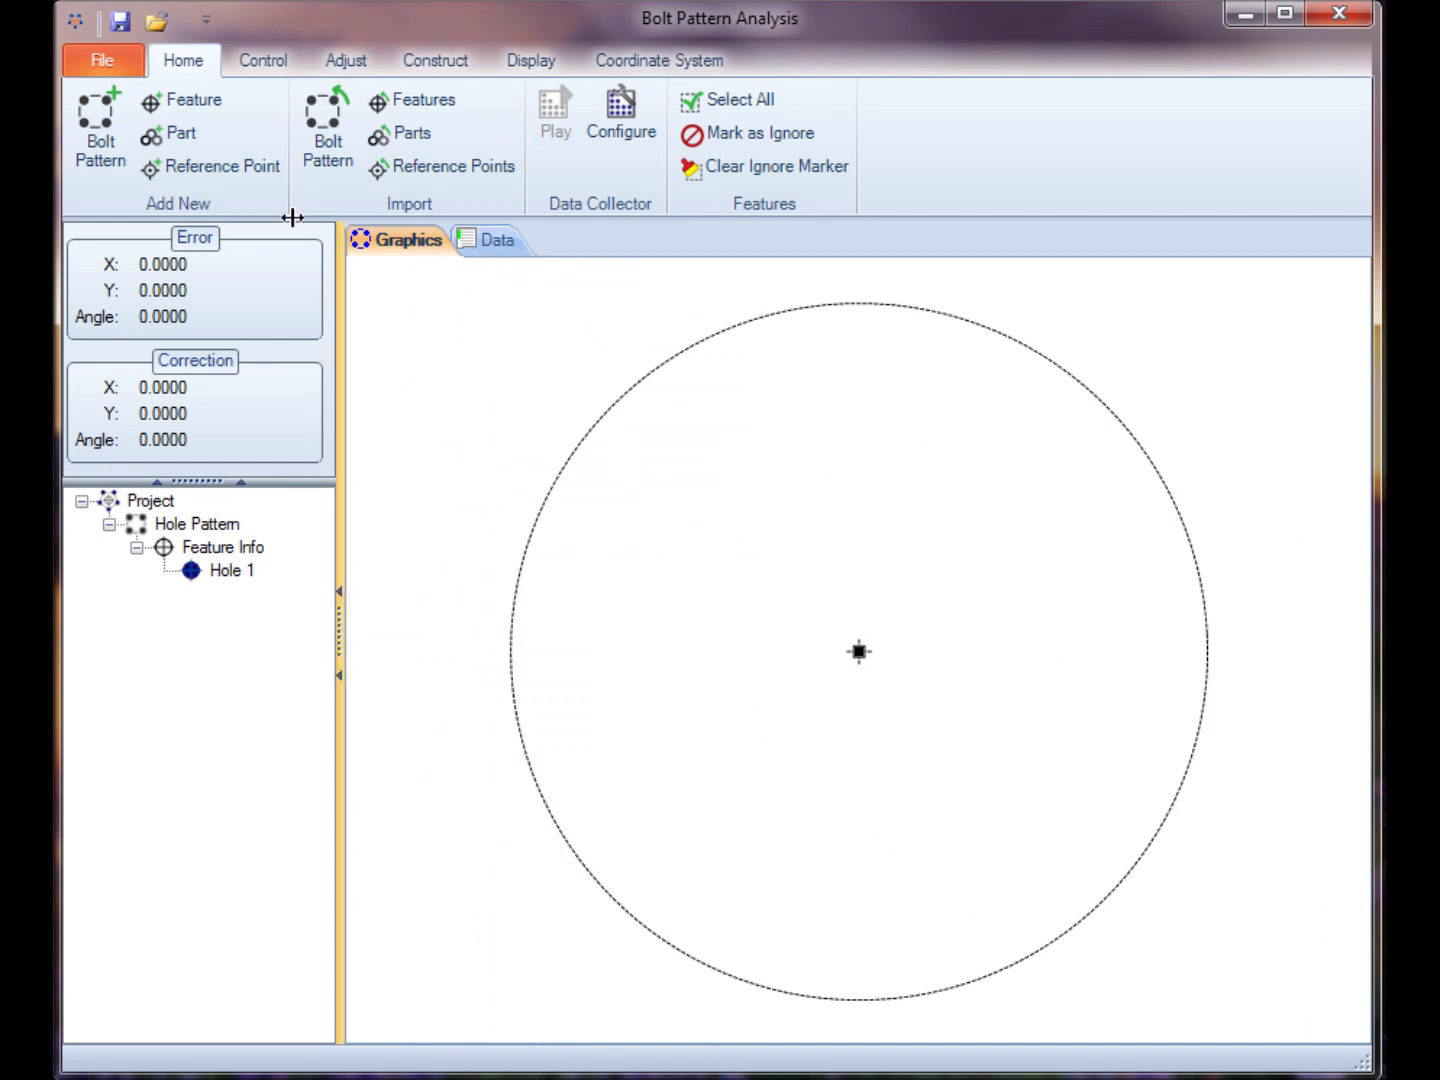
Add a second feature to Hole Pattern and name it Hole 2.
left_click(164, 106)
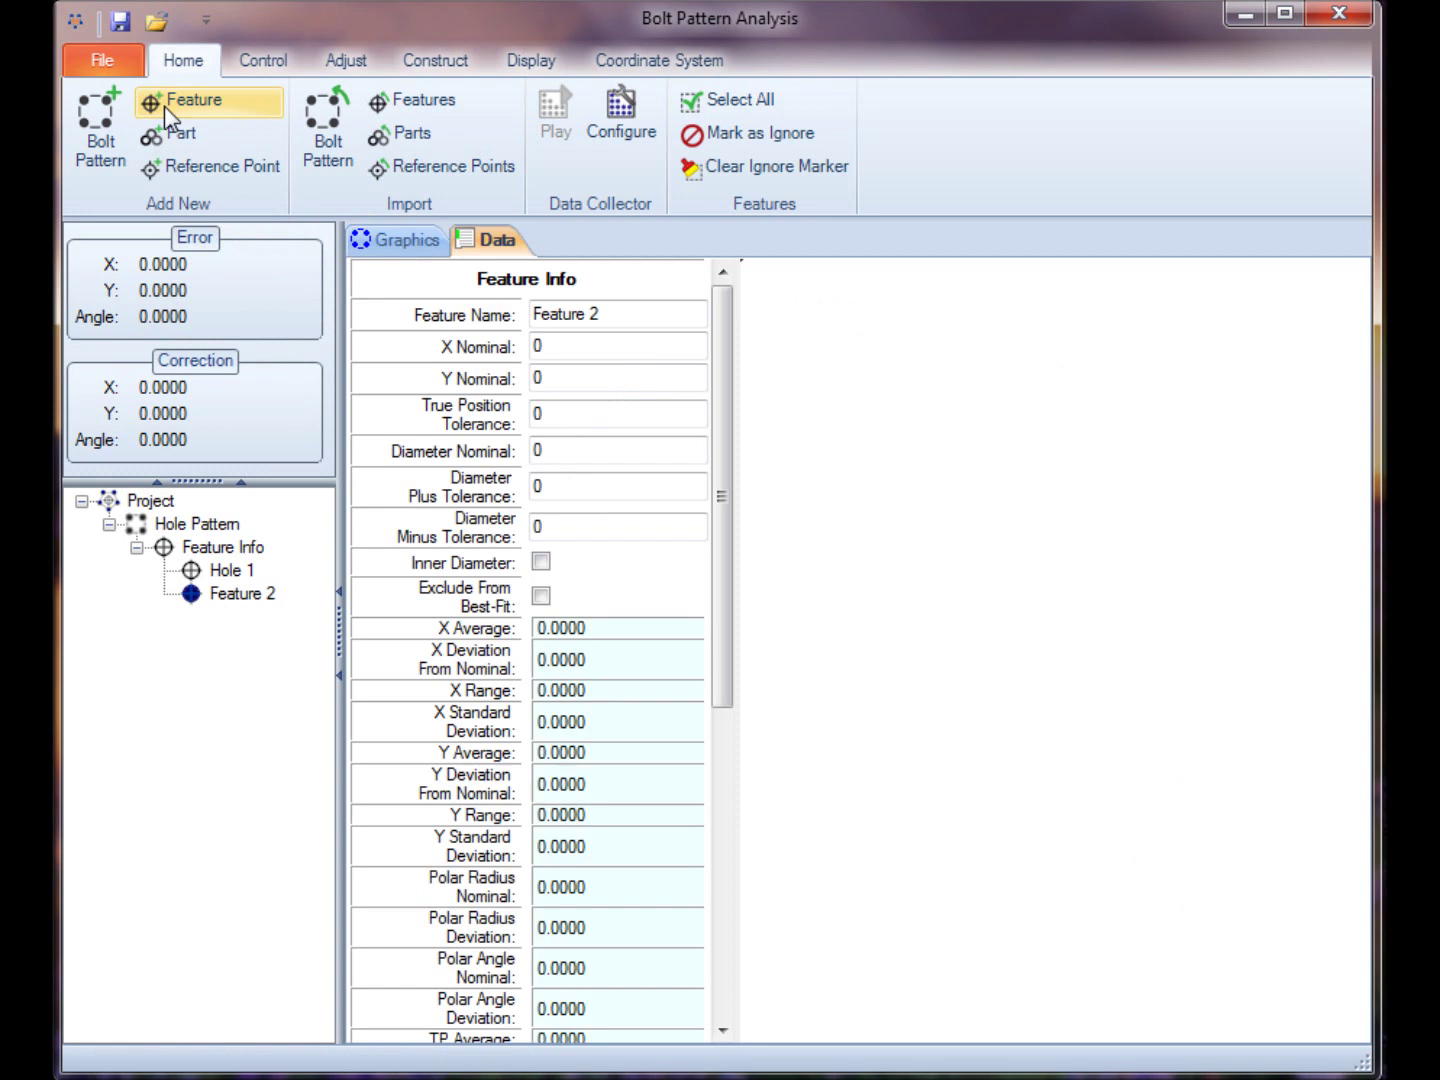
left_click(529, 313)
type("Hole 2")
key("Tab")
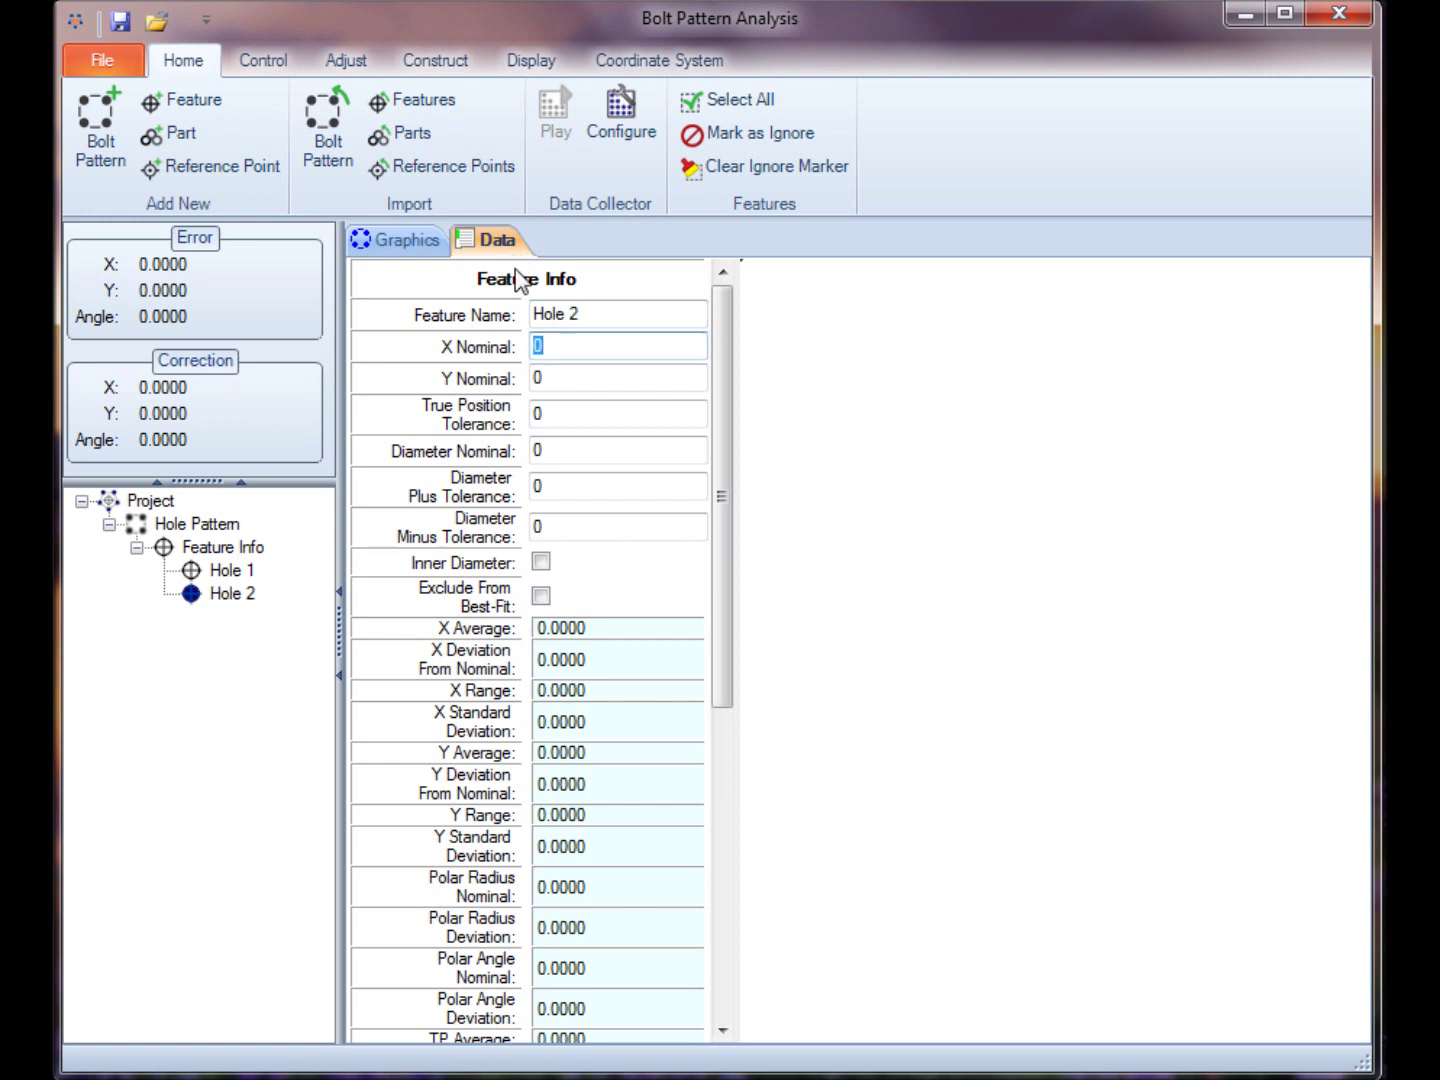
Set Hole 2's X nominal to -100, Y nominal to -100 and true position tolerance to 0.25.
type("-11")
type("00")
key("Tab")
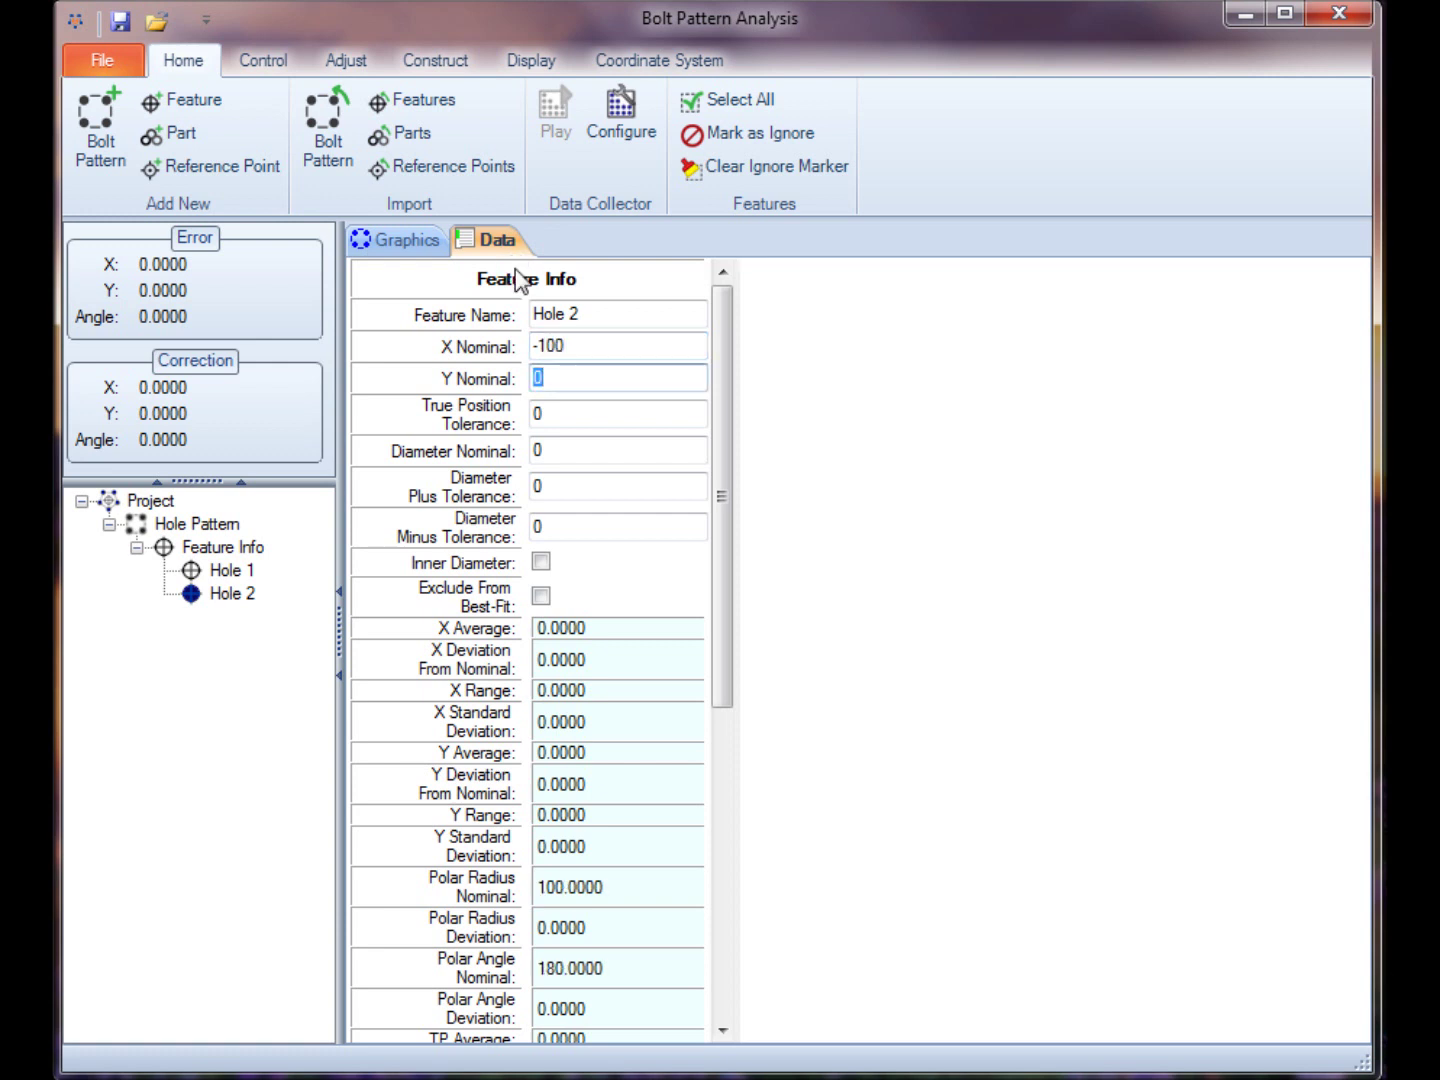
type("-100")
key("Tab")
type("0.25")
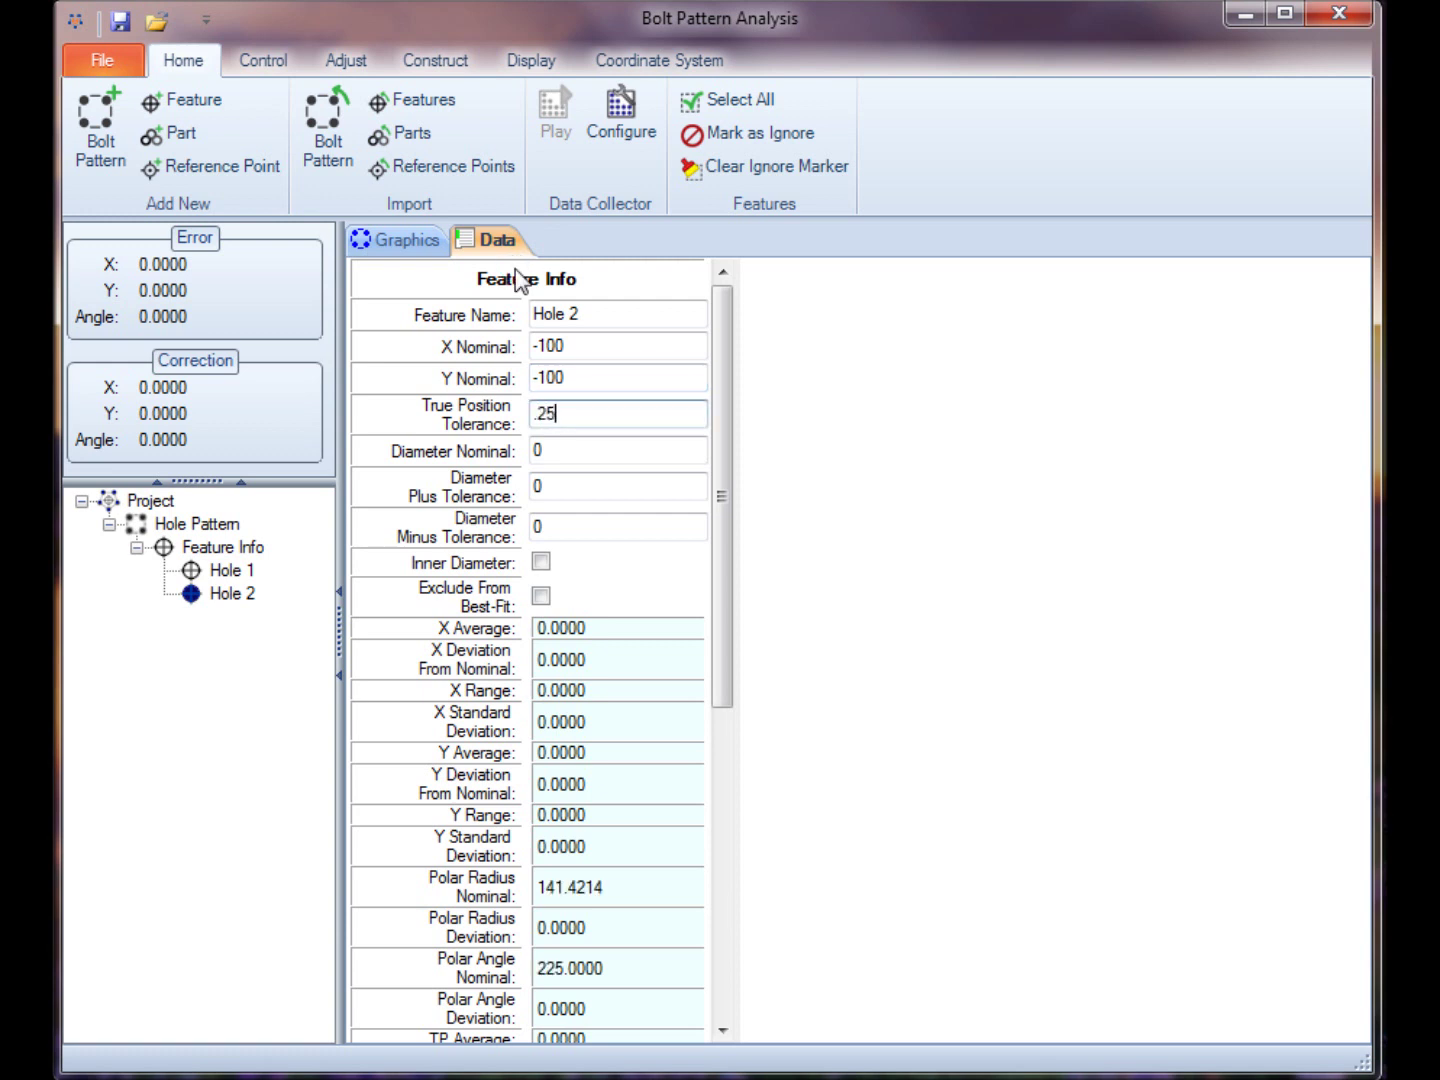
key("Tab")
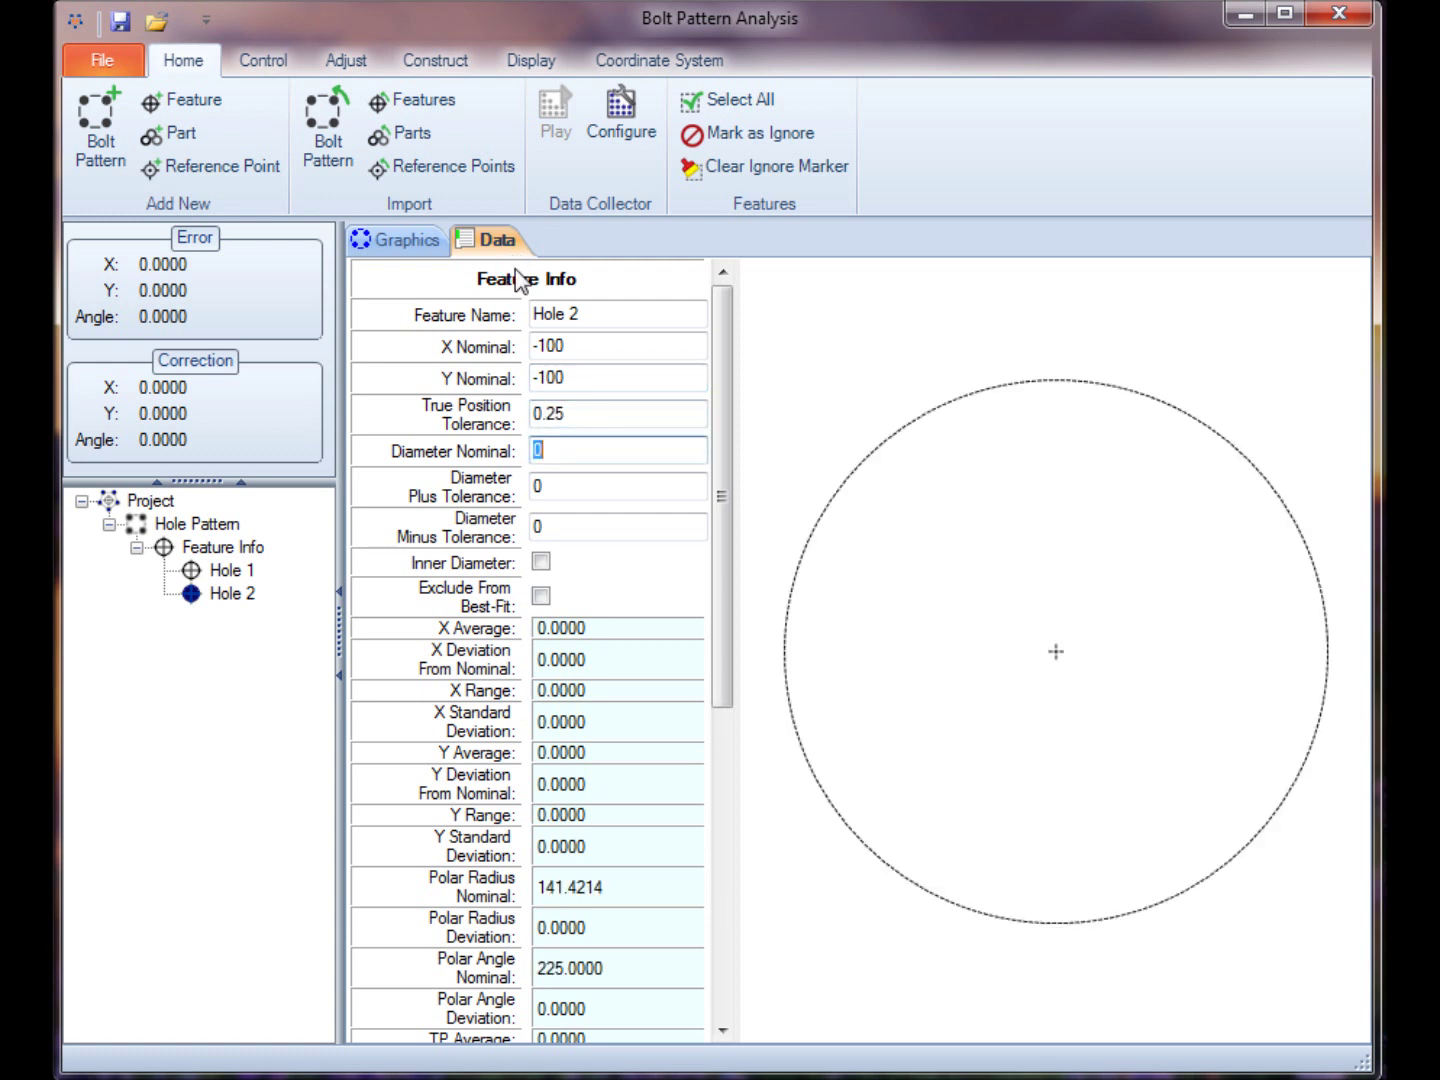
Give Hole 2 a nominal diameter of 5 with plus and minus tolerances of 0.1, mark it as an inner diameter, and view the graphics.
type("5")
key("Tab")
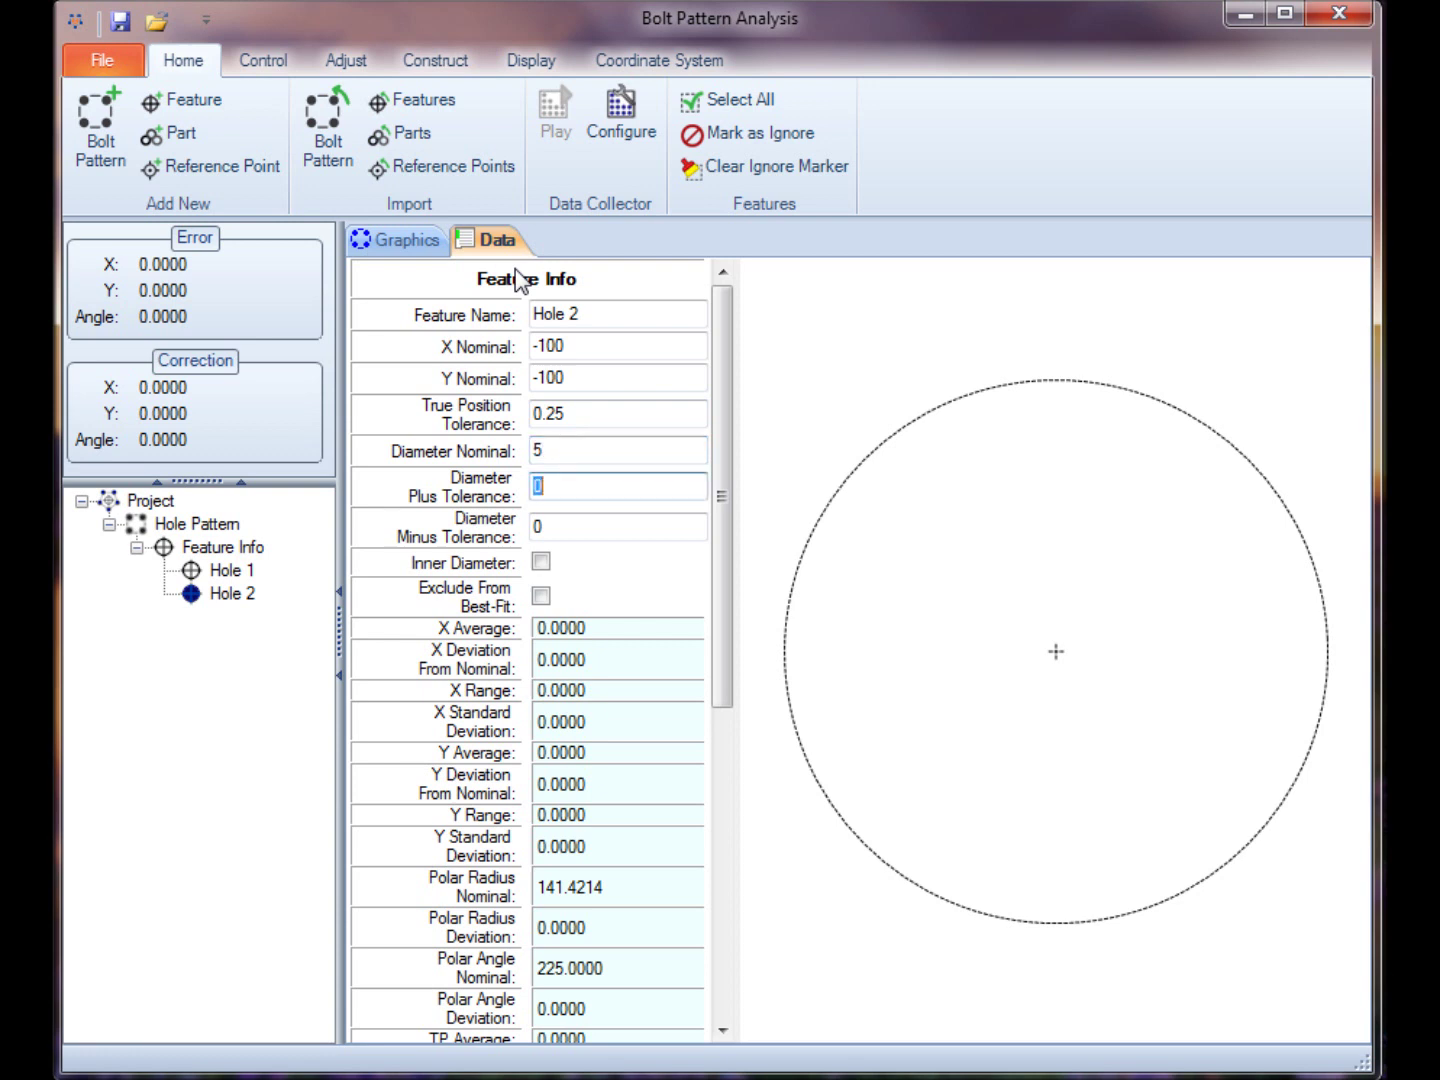
type("0.1")
key("Tab")
type(".1")
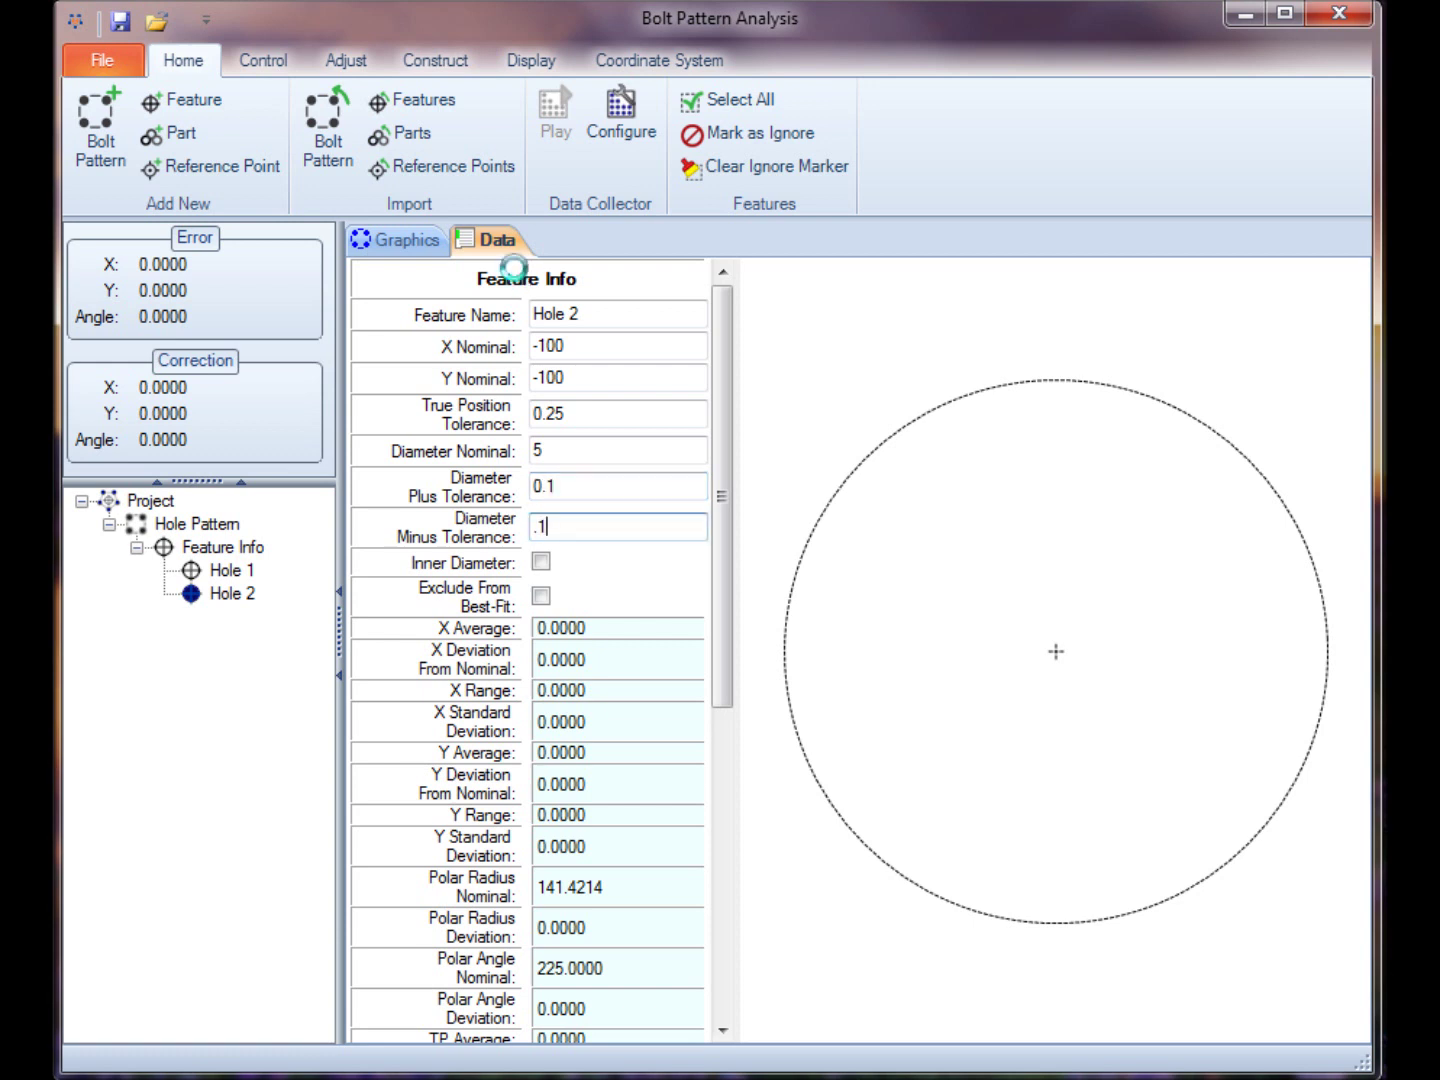
left_click(538, 563)
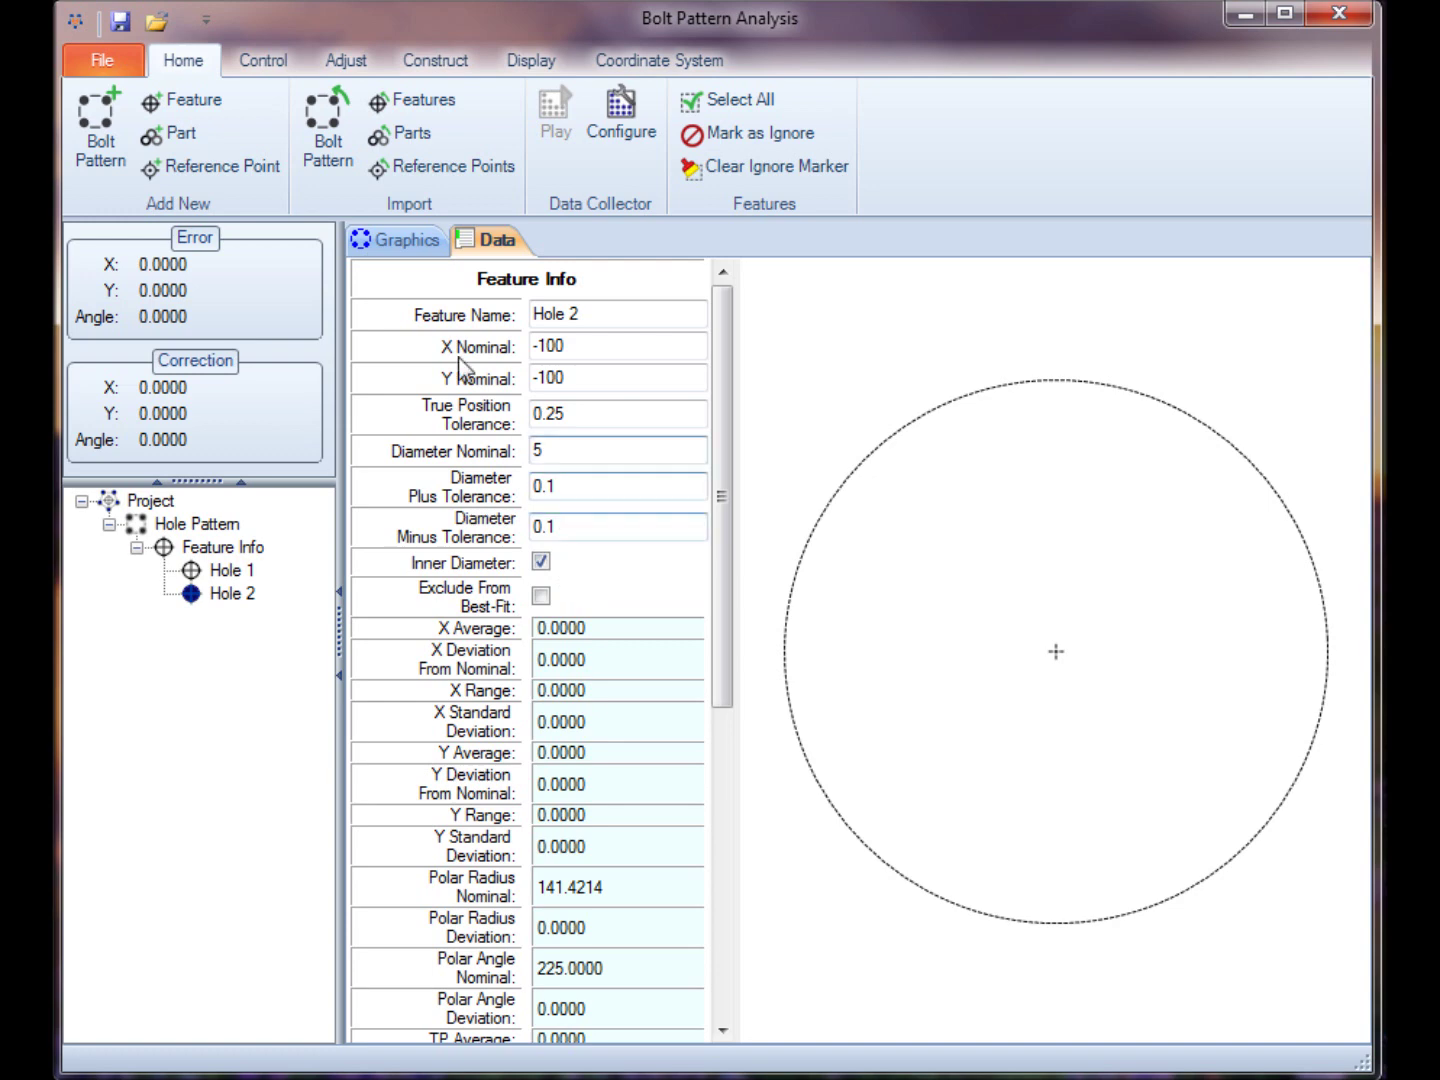
left_click(401, 241)
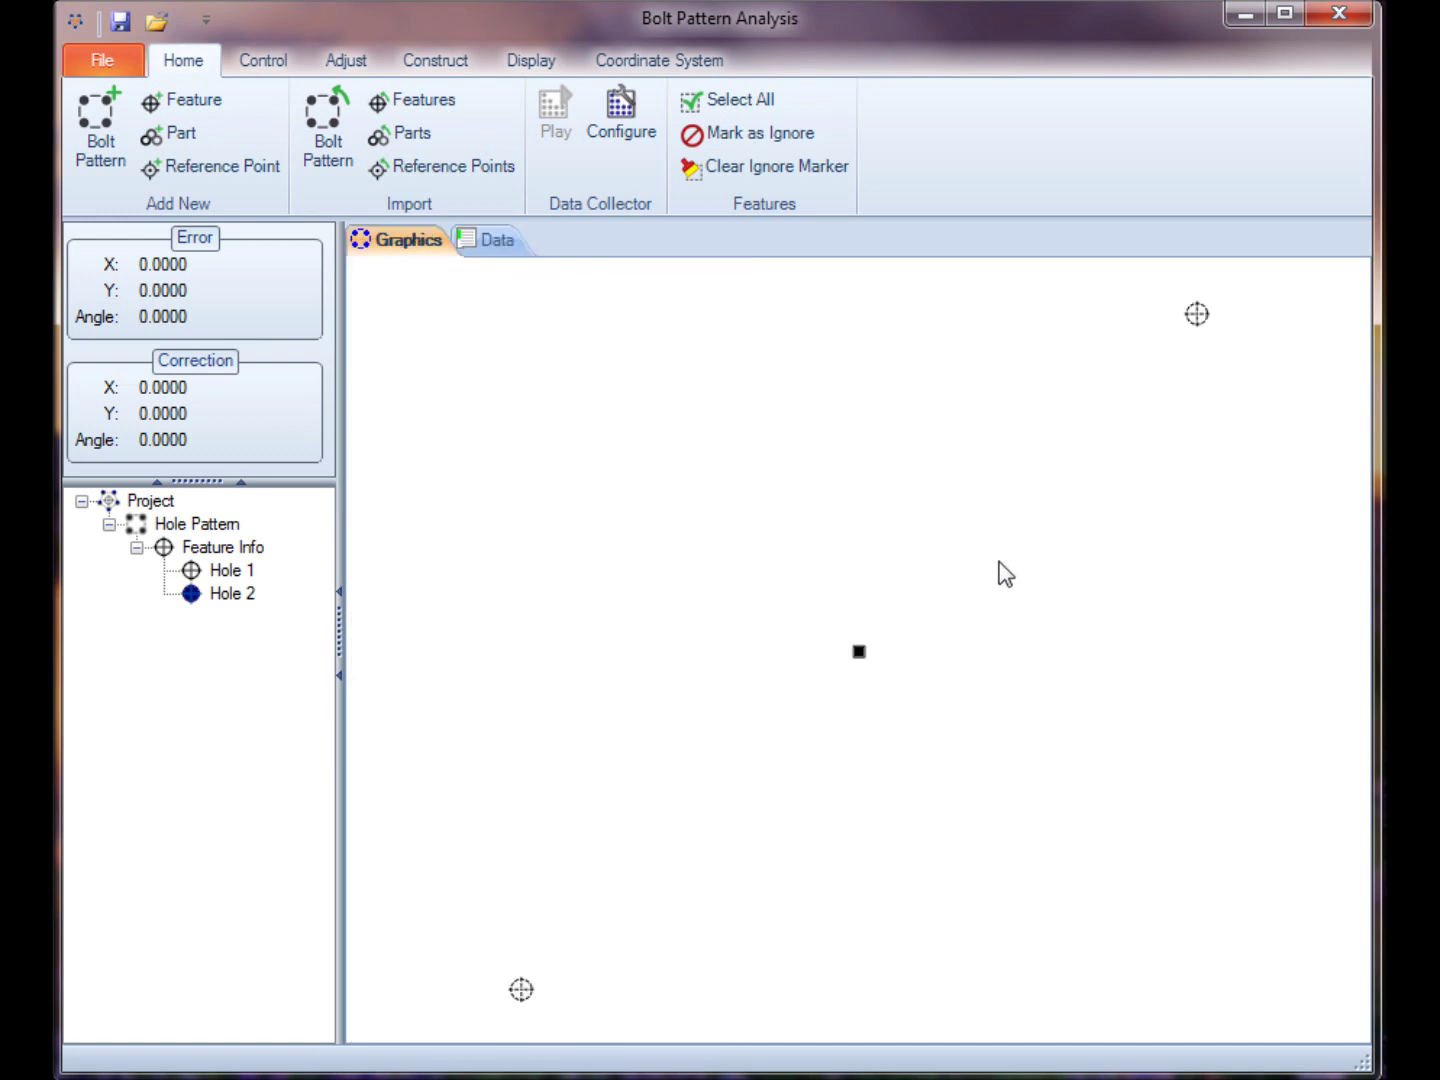
Add a third feature to Hole Pattern and open its name for editing.
left_click(476, 248)
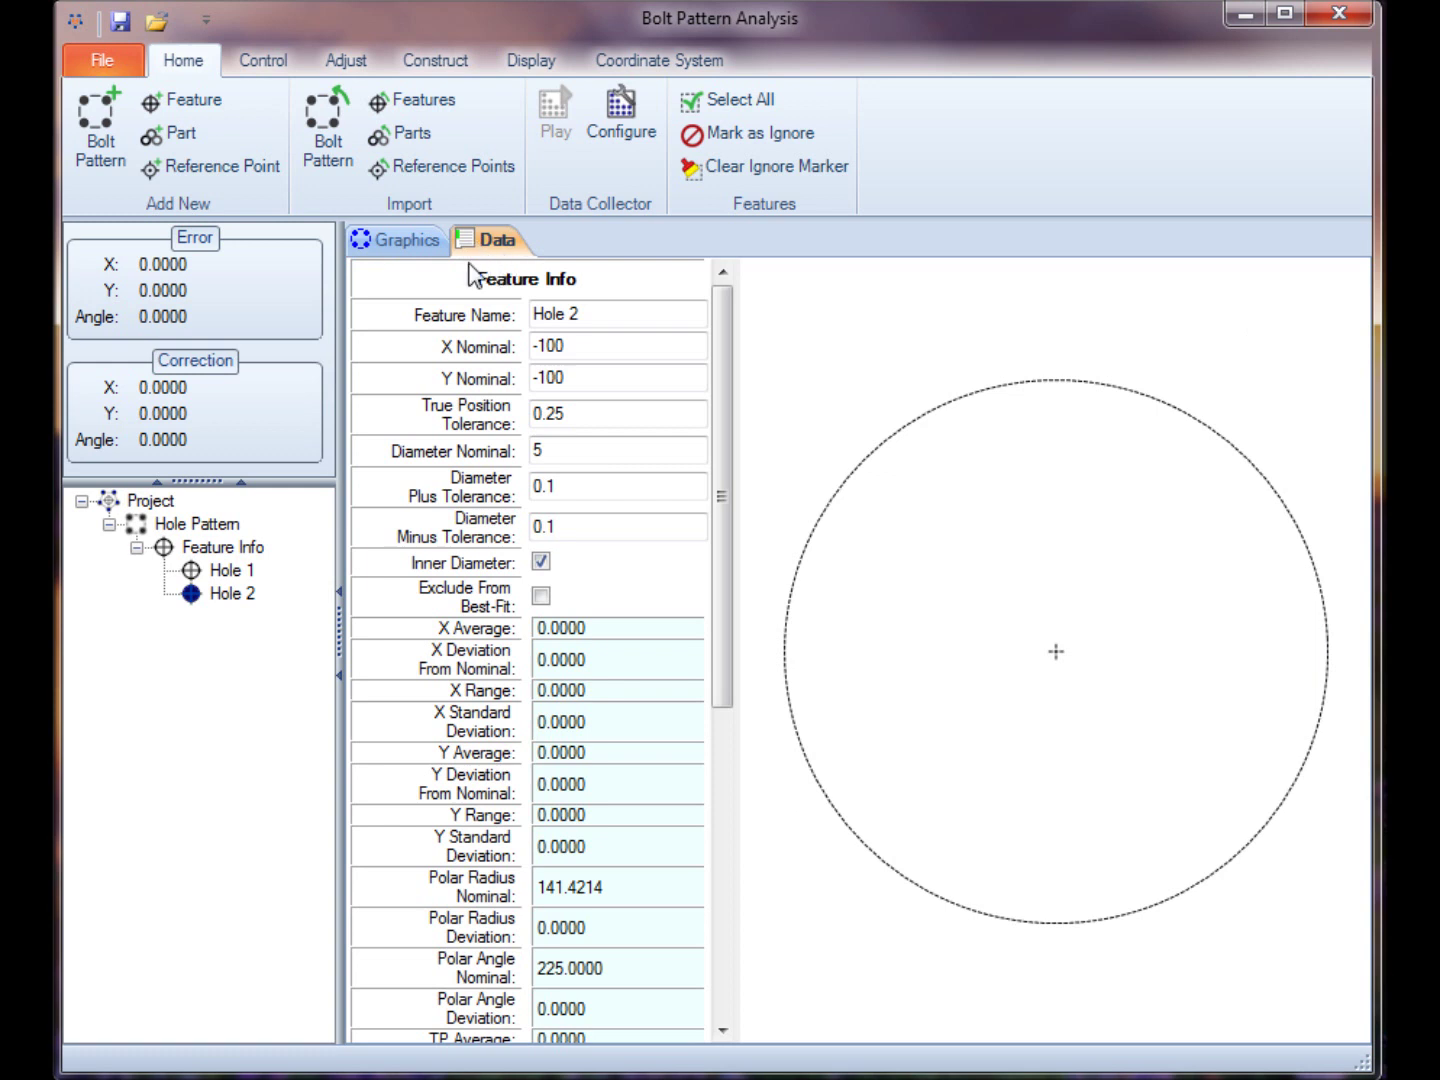
left_click(199, 103)
left_click(630, 313)
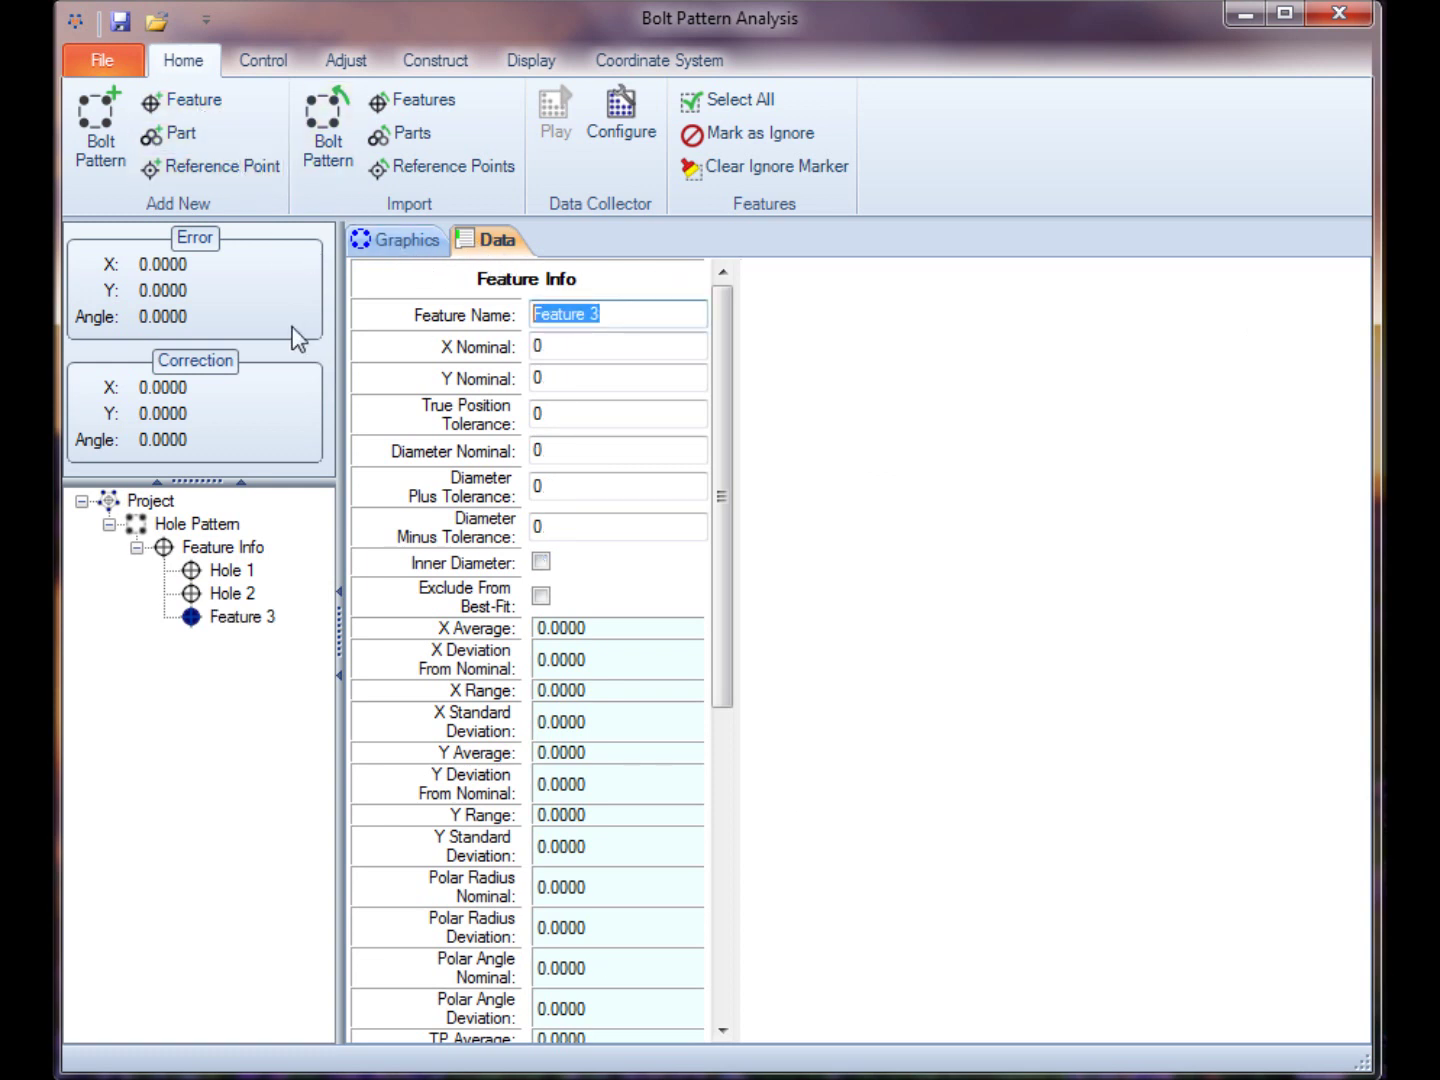
Name the new third feature Hole 3, with a Y nominal of 100 and a true position tolerance of 0.25.
type("Hole 3")
key("Tab")
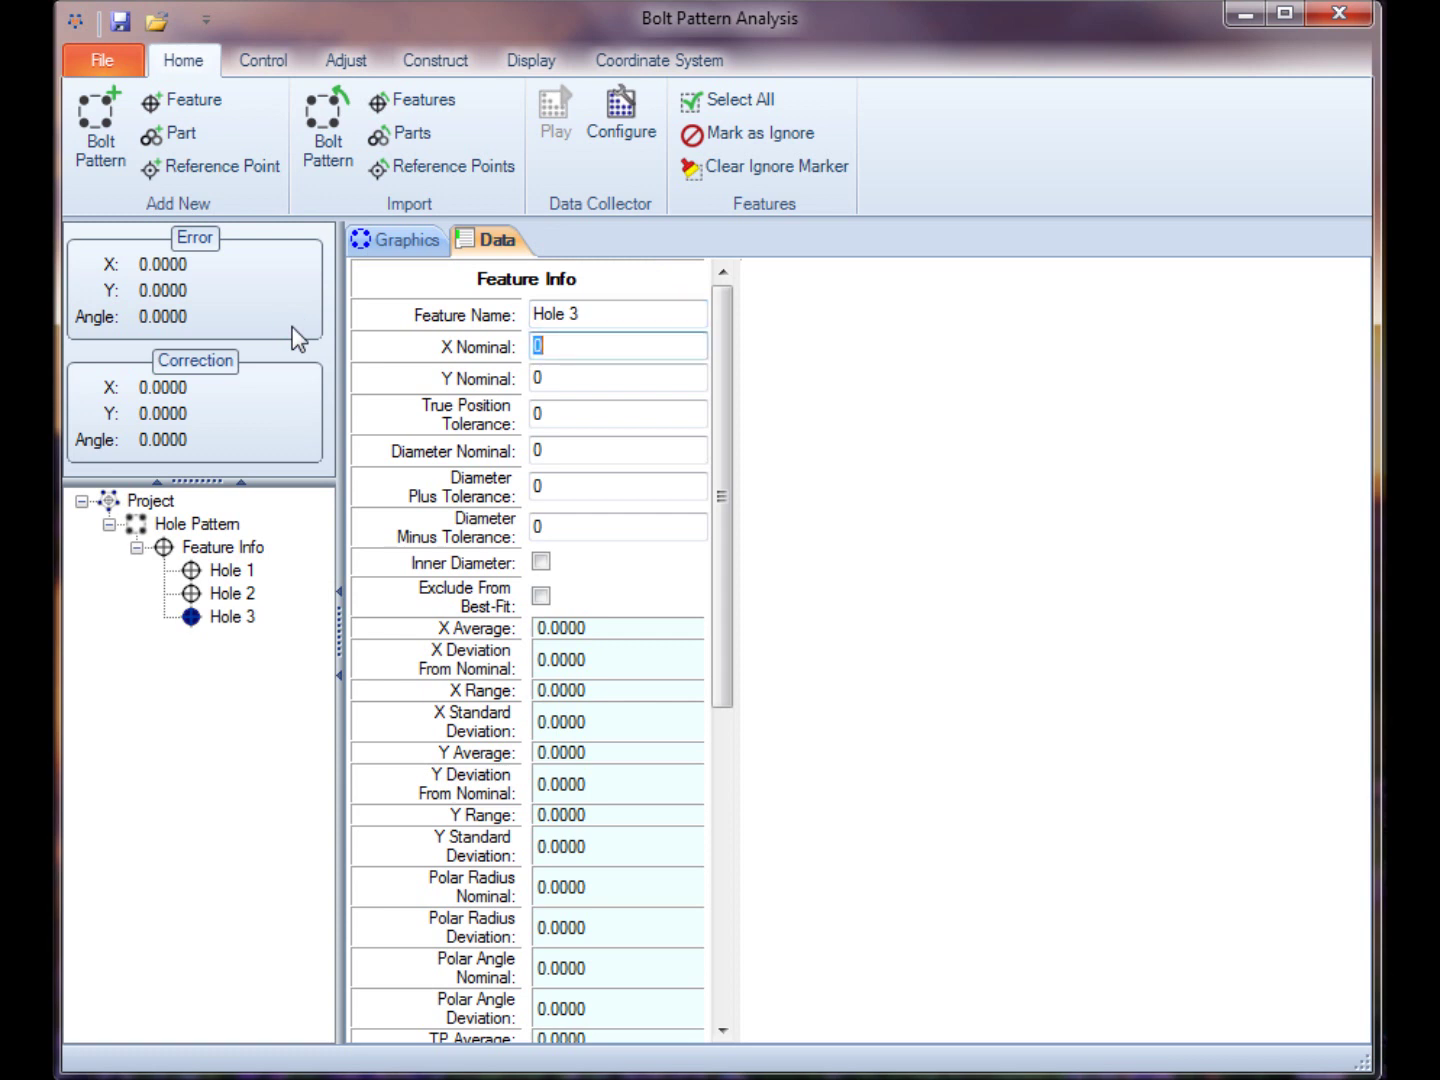
key("Tab")
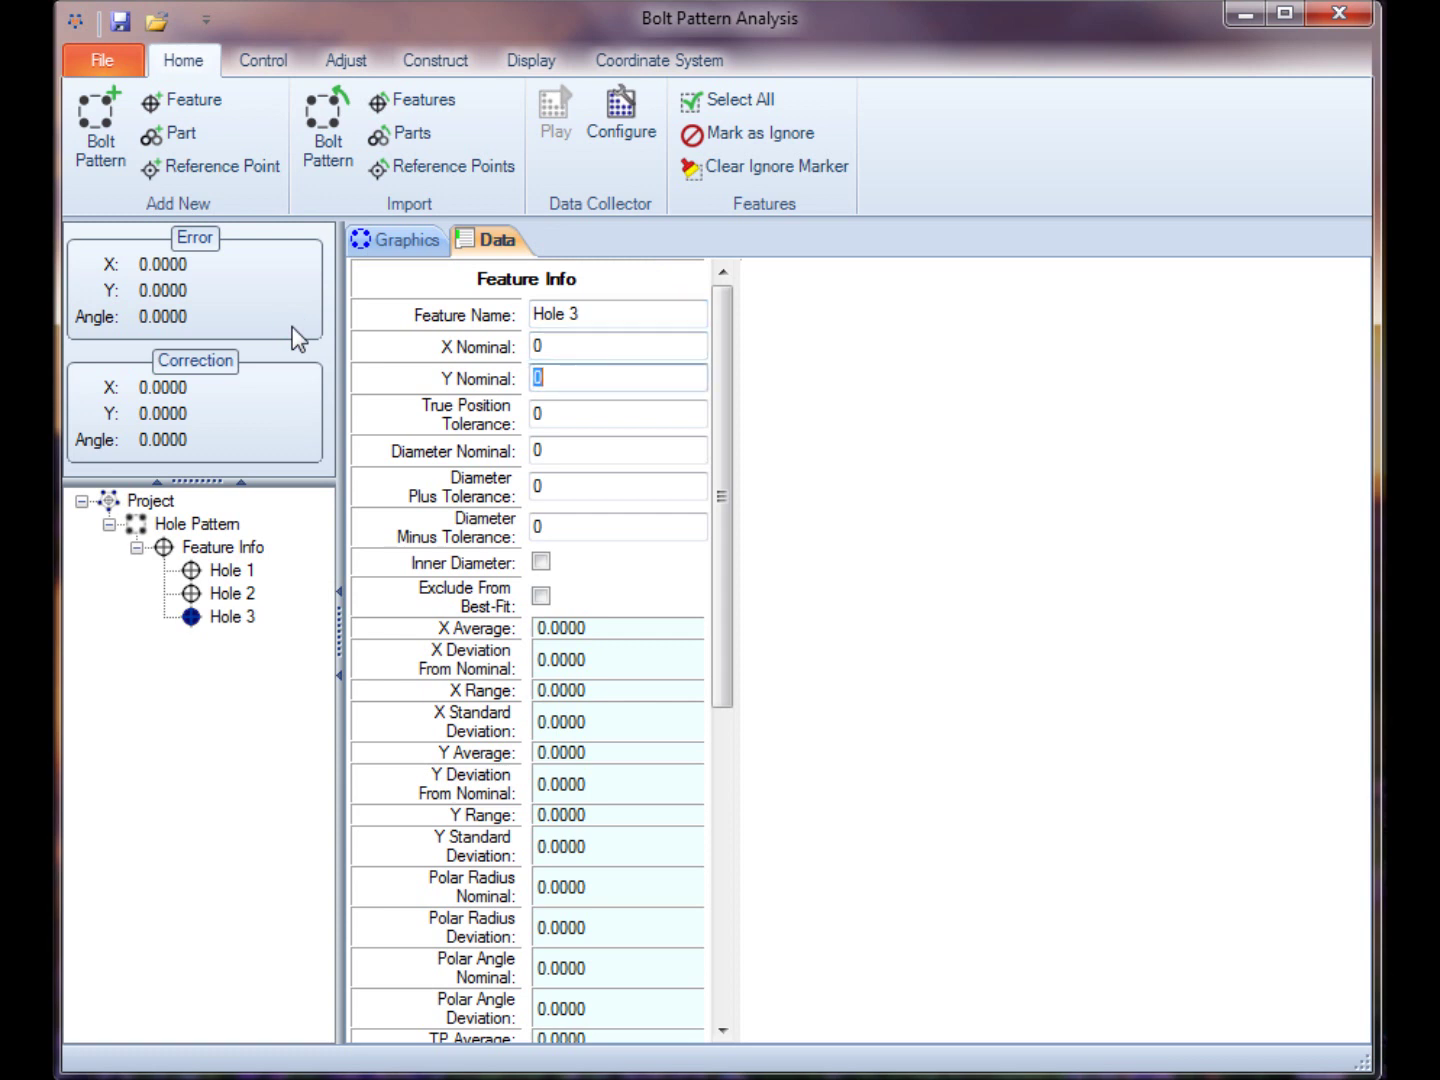
type("100")
key("Tab")
type("0.25")
key("Tab")
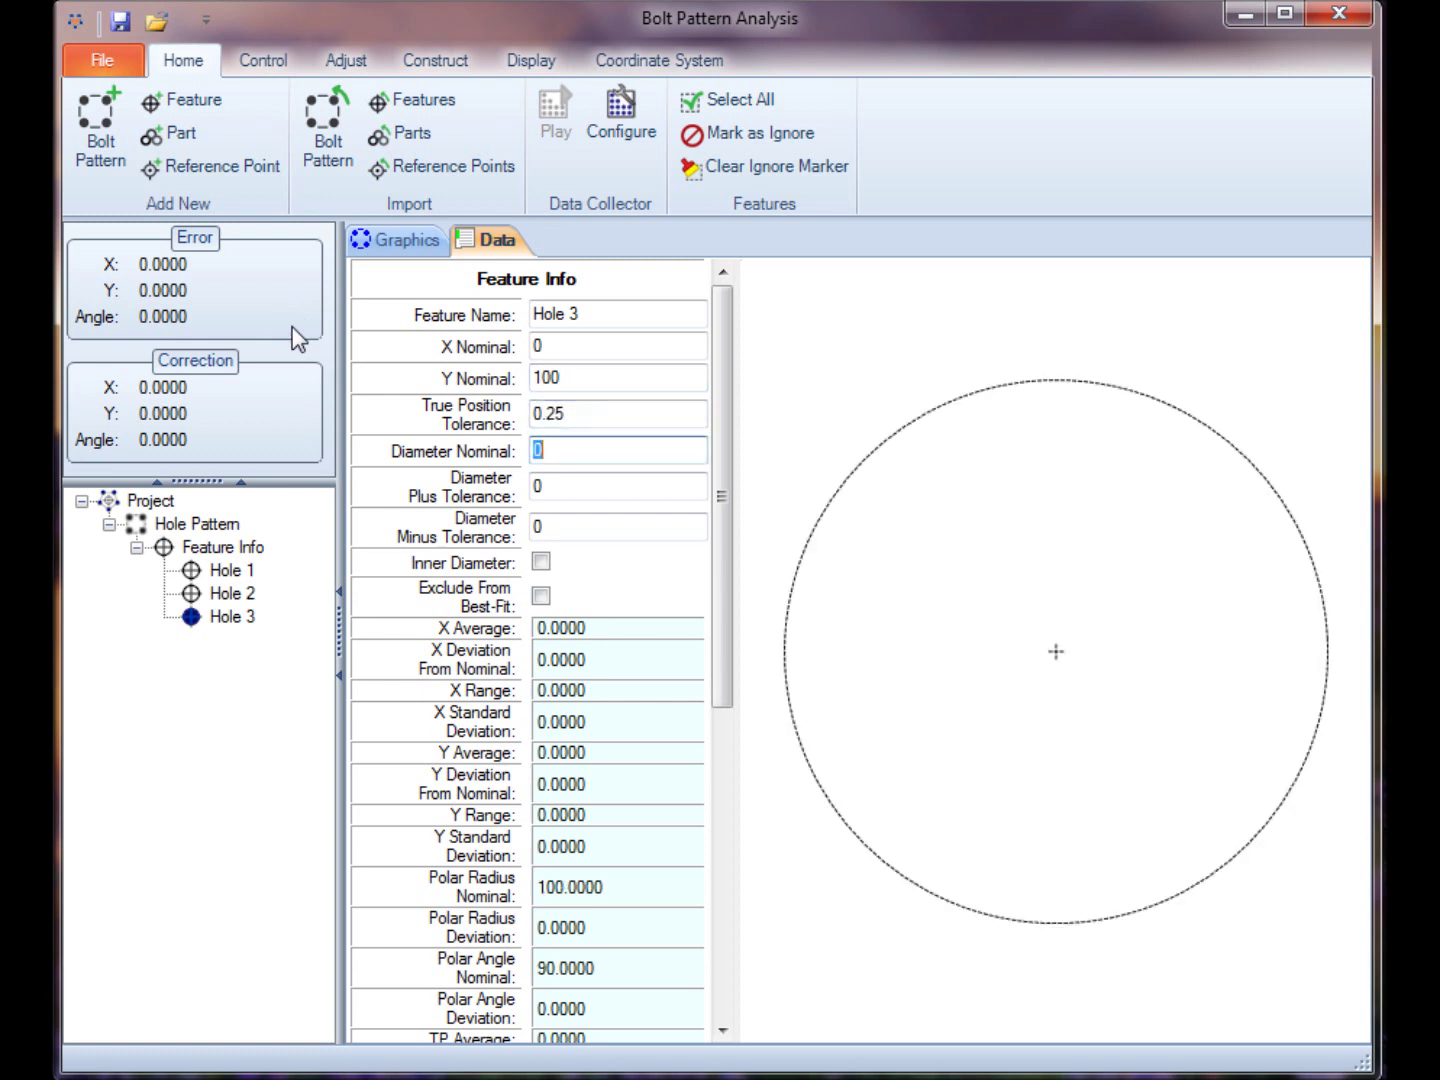
Set Hole 3's nominal diameter to 5 with plus and minus tolerances of 0.1, and mark it as an inner diameter.
type("5")
key("Tab")
type("0.1")
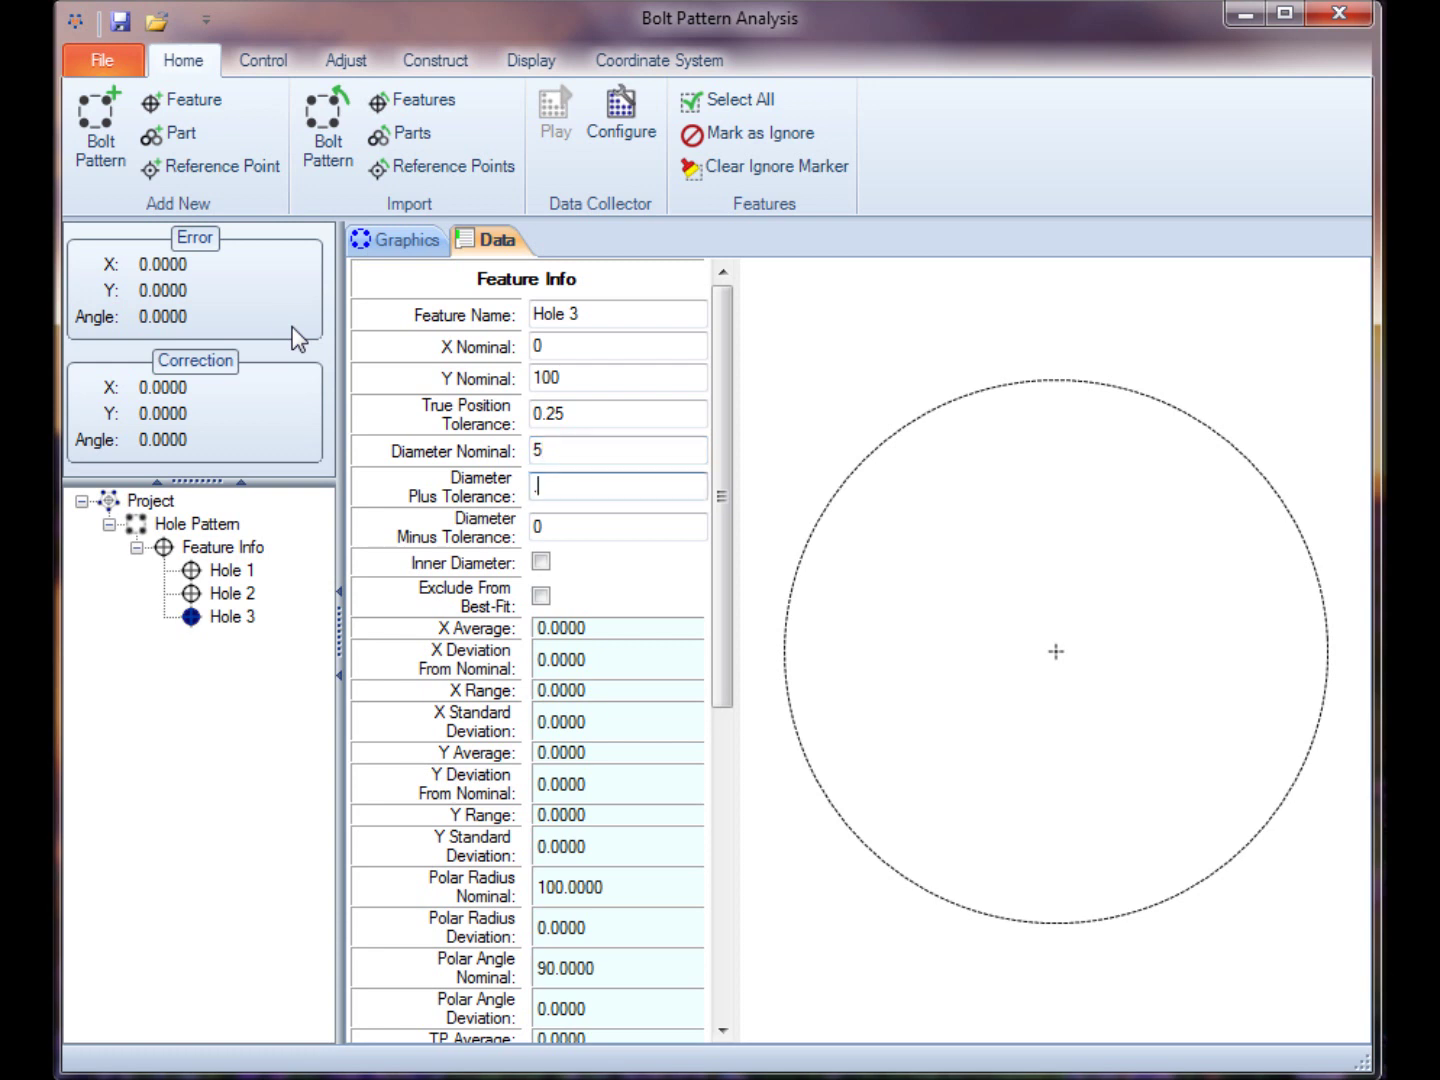
key("Tab")
key("BackSpace")
type("1")
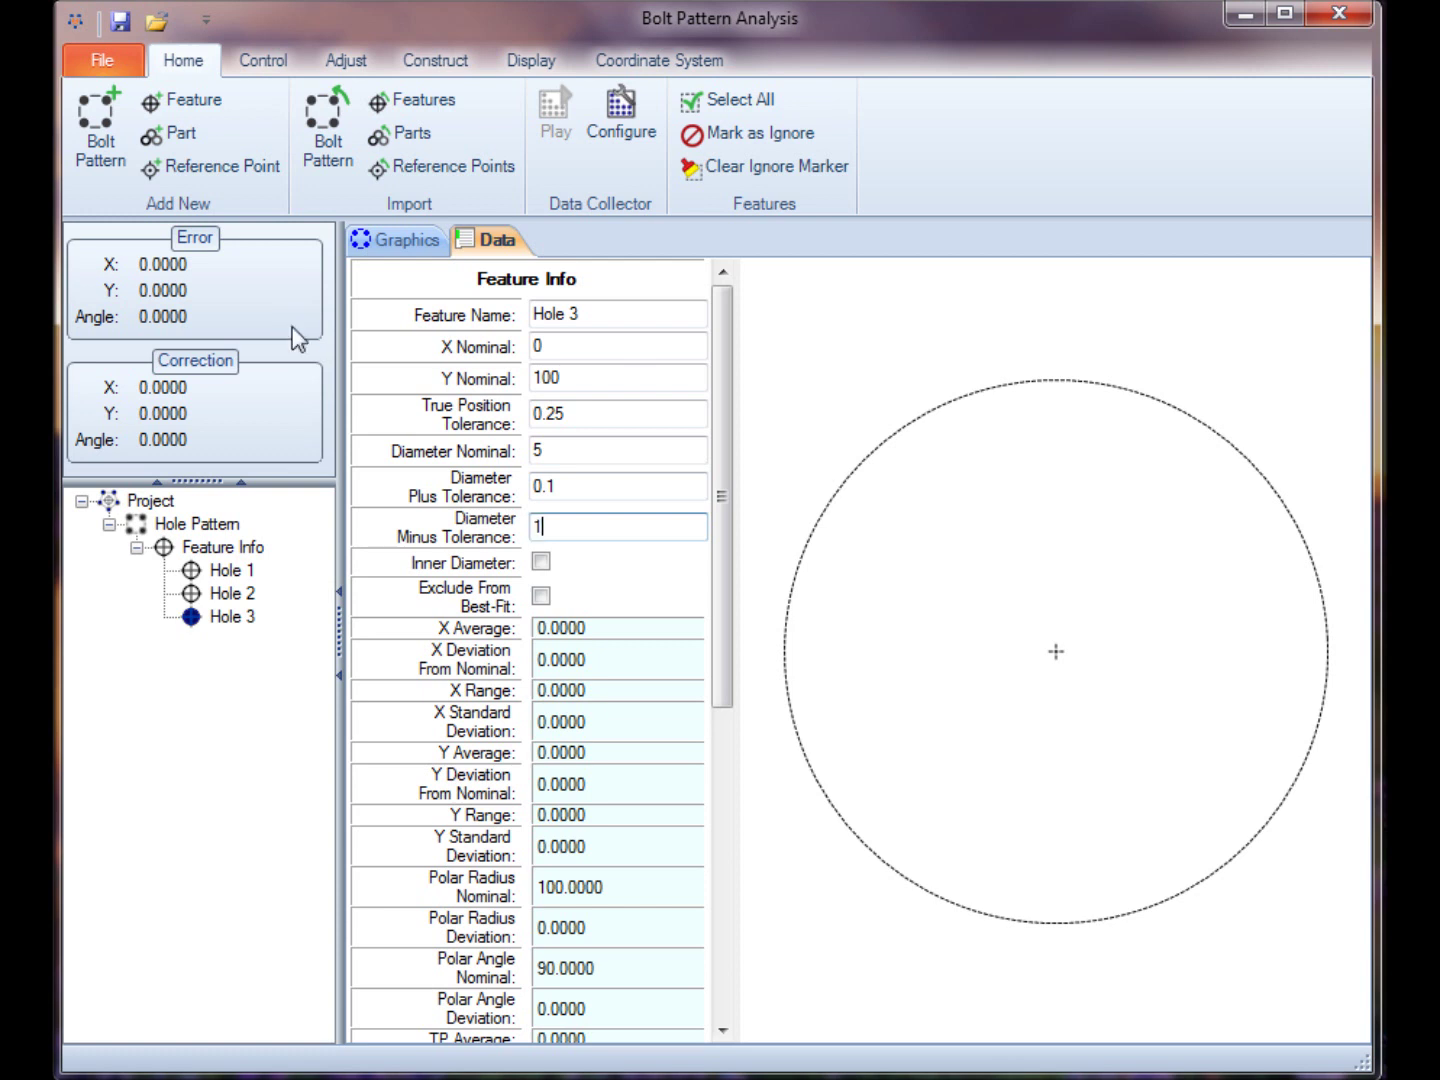
key("BackSpace")
type(".1")
left_click(542, 563)
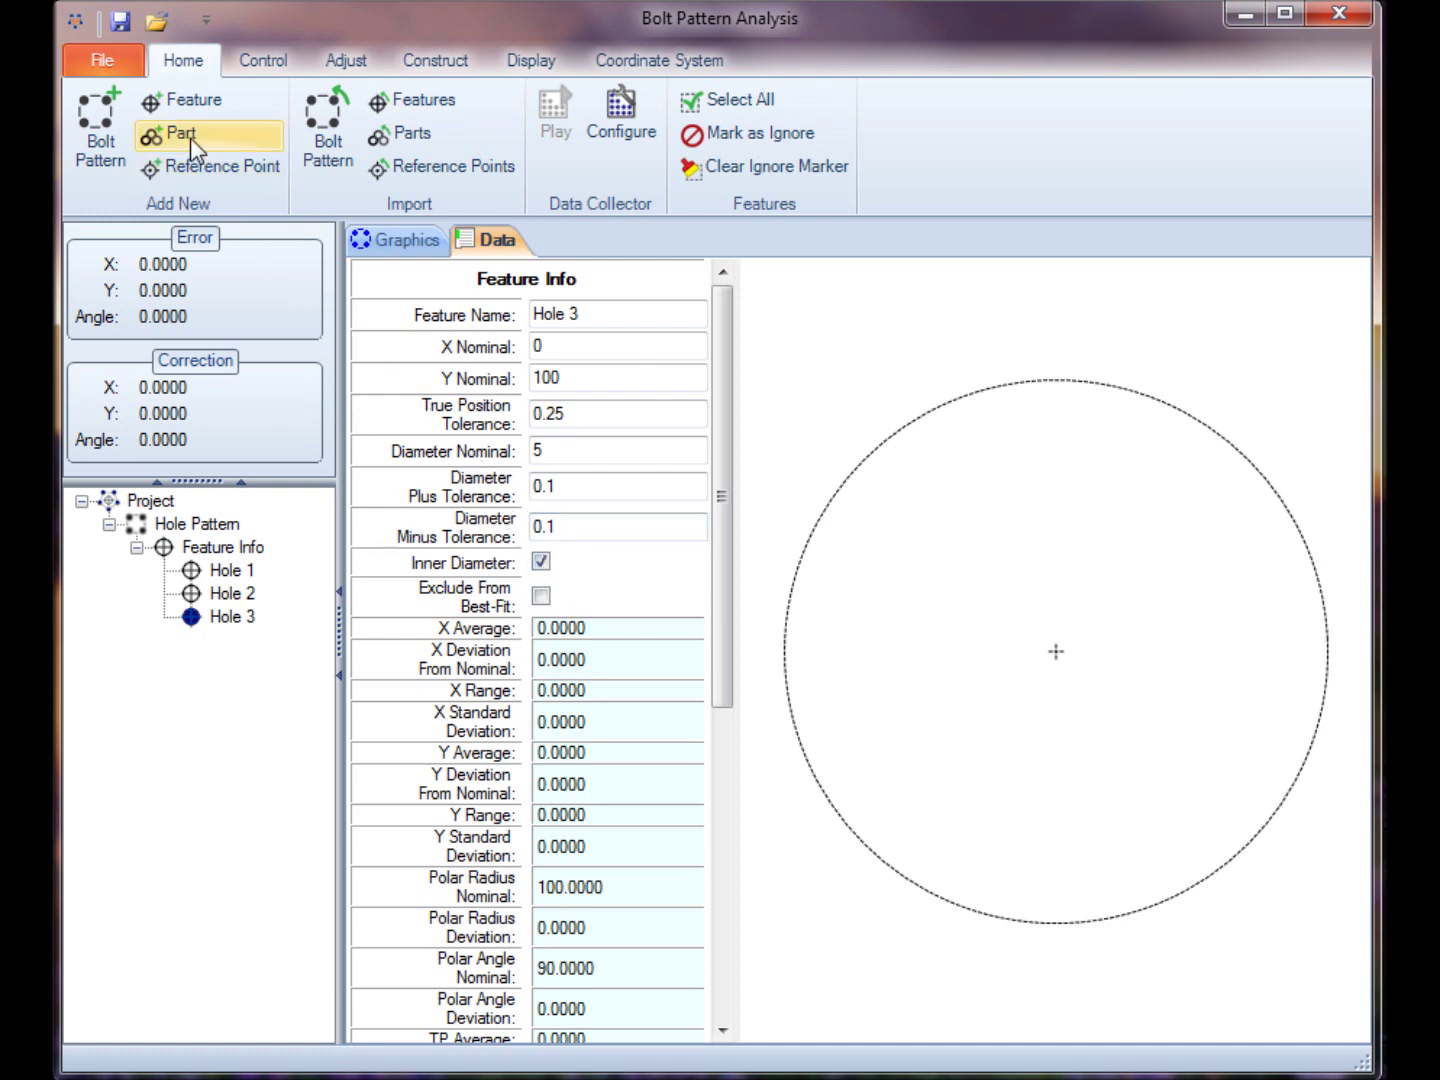
Add a feature named Hole 4 with a Y nominal of -100 and a true position tolerance of 0.25.
left_click(190, 106)
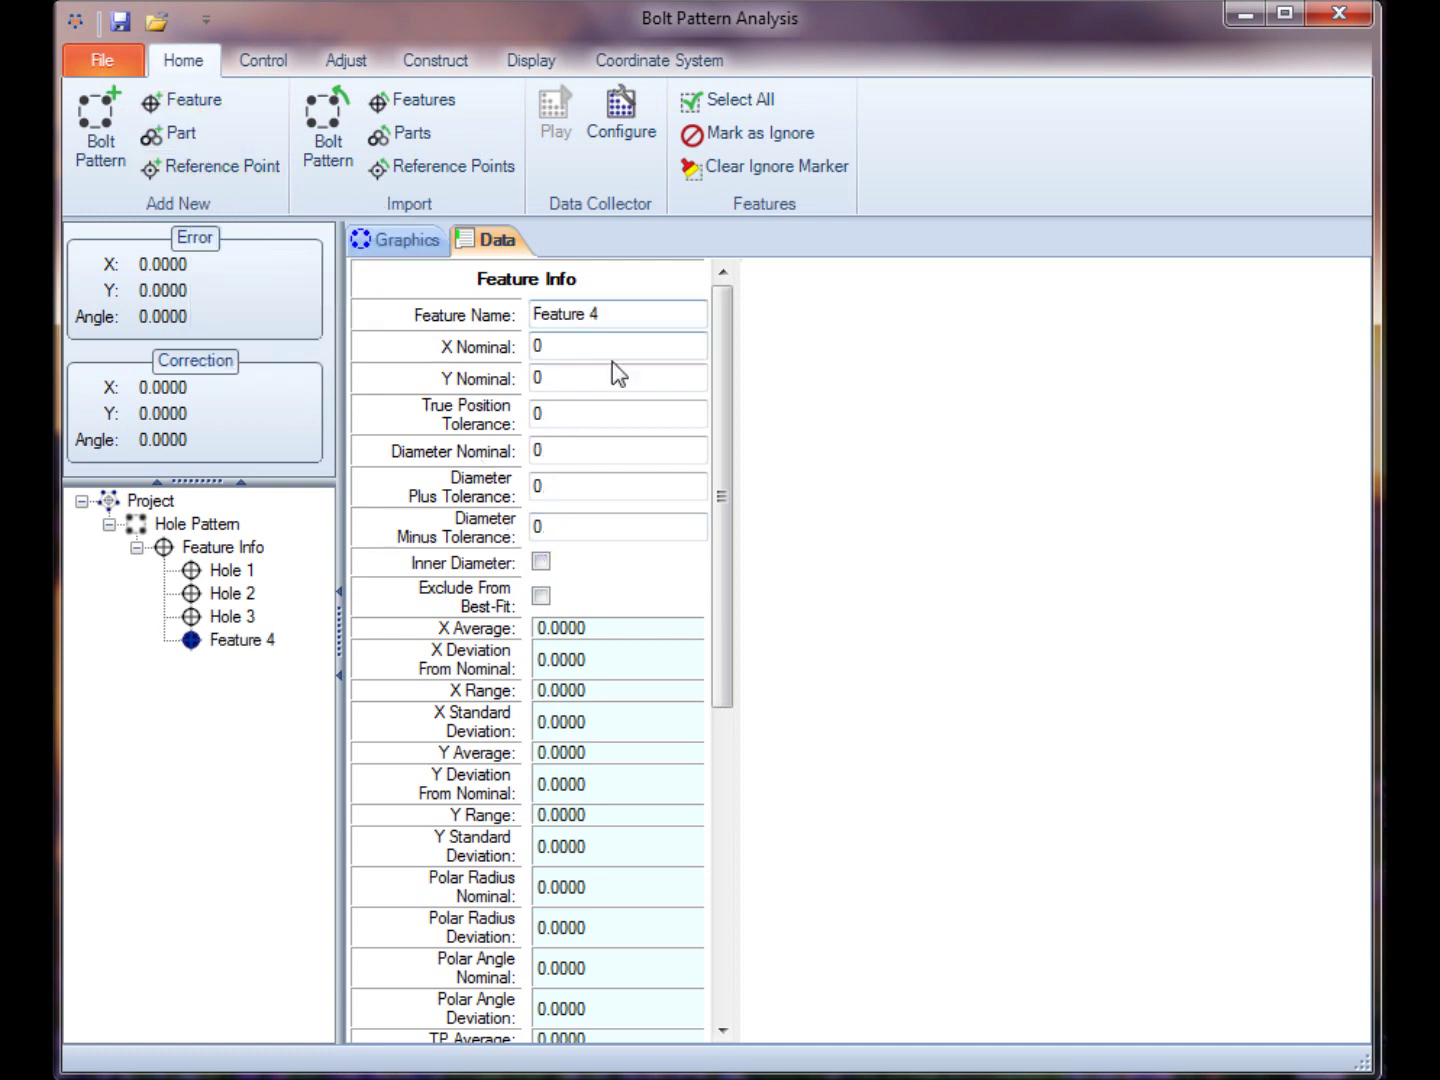
left_click_drag(617, 315, 411, 321)
type("Hole 4")
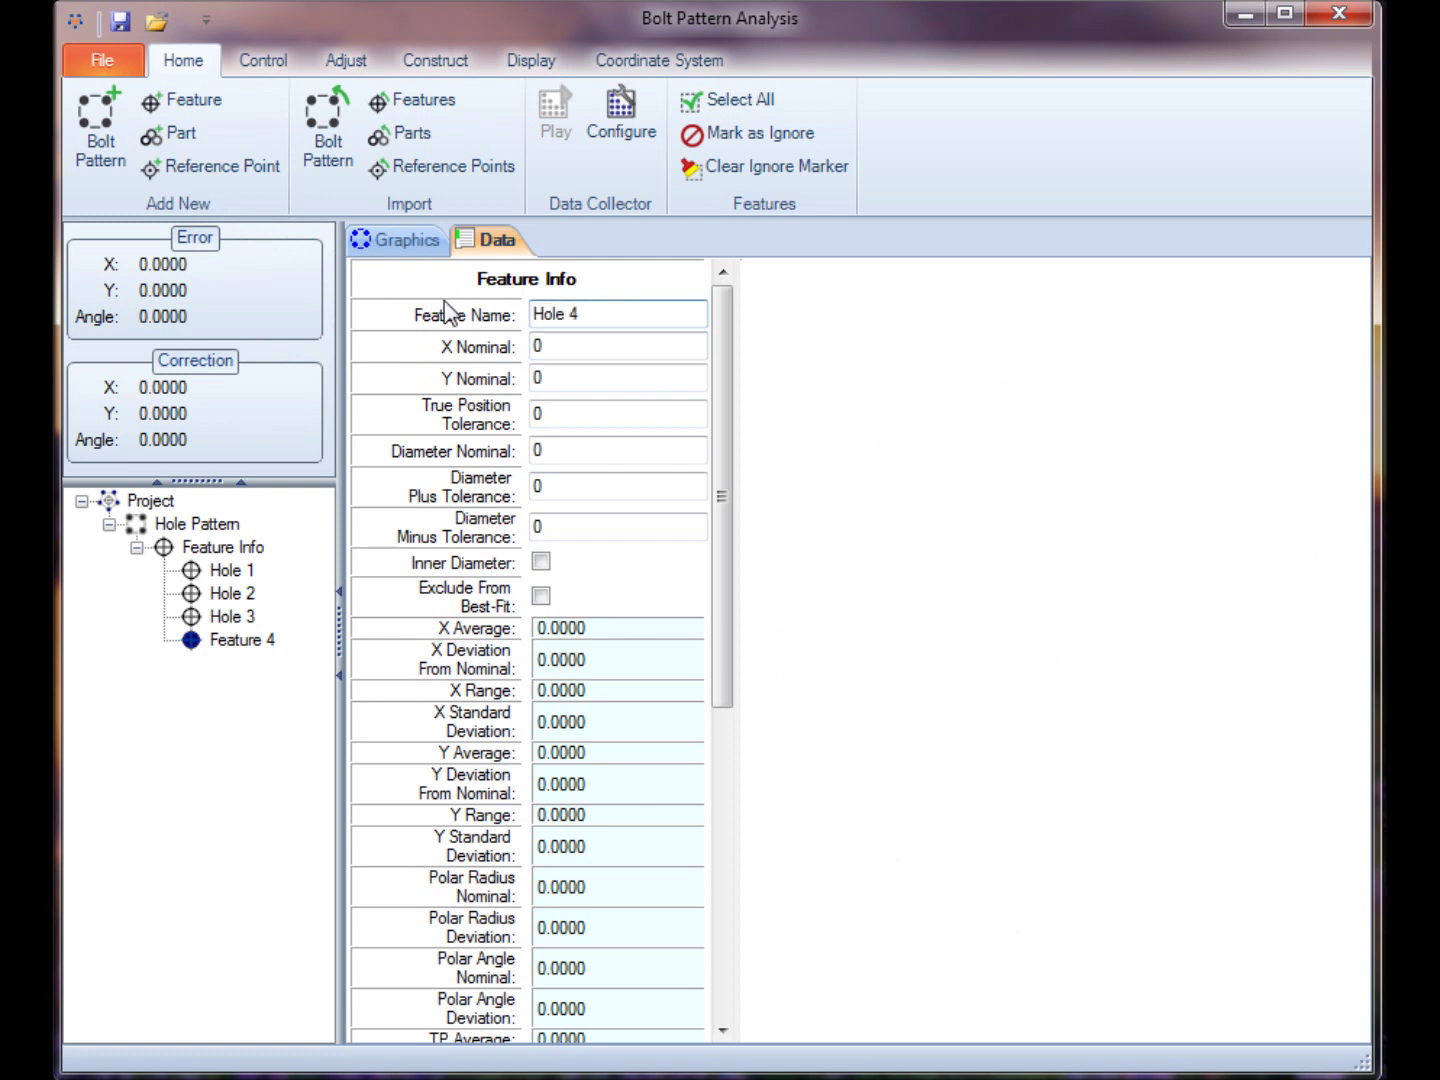
left_click(565, 345)
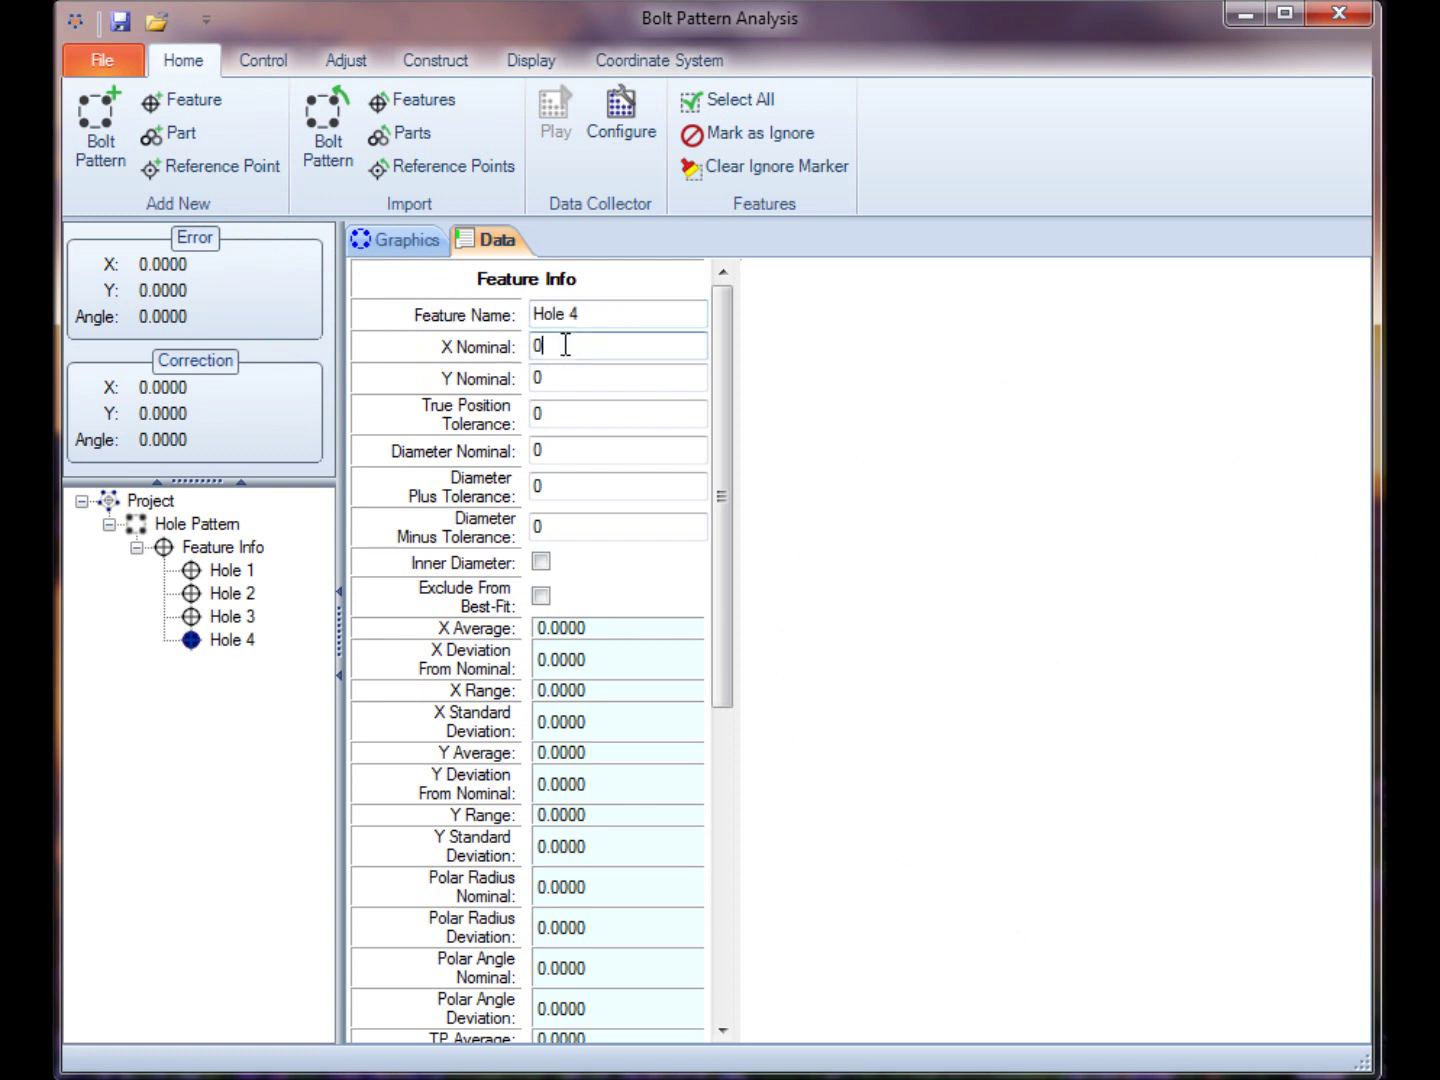
key("Tab")
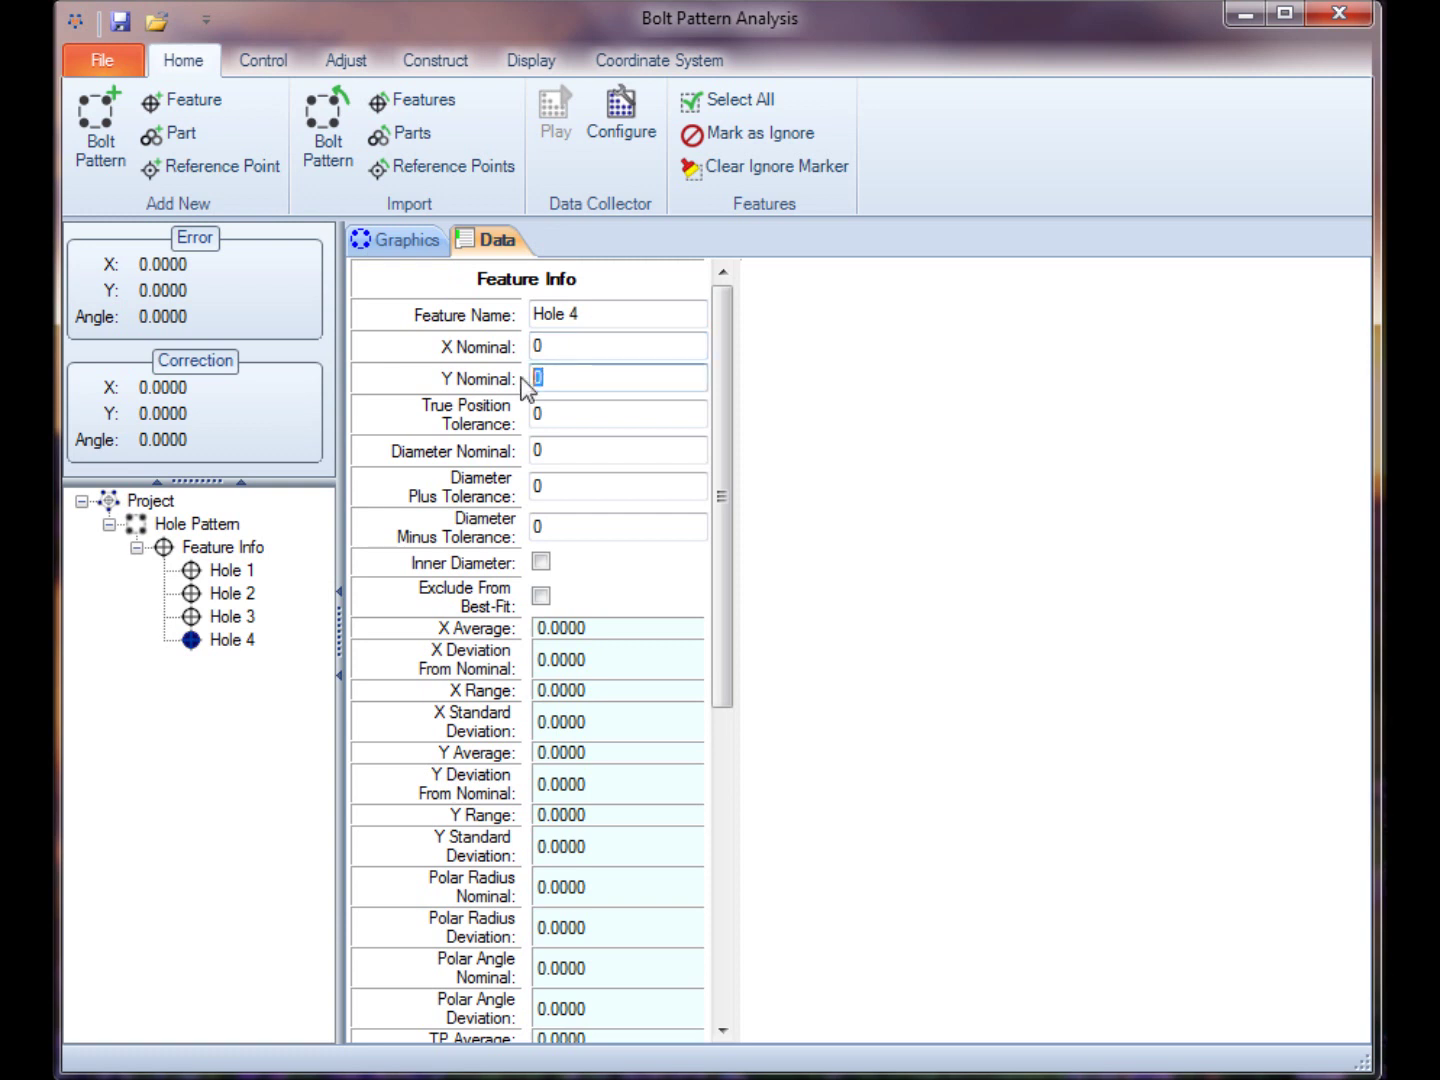
type("-100")
key("Tab")
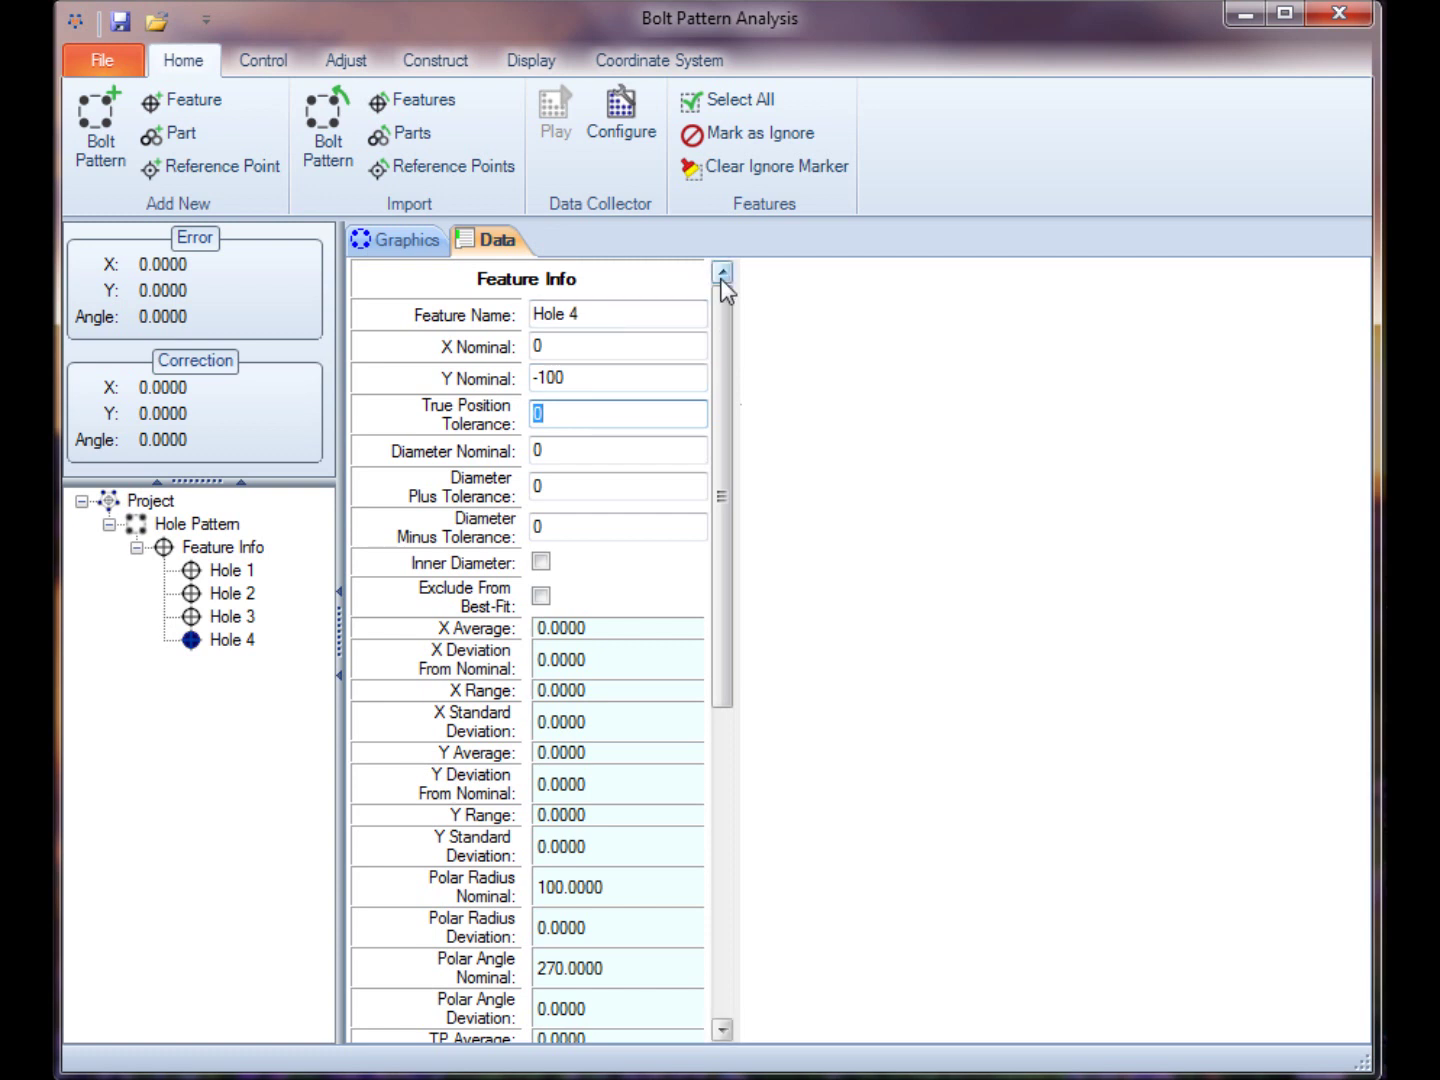
type("0.25")
key("Tab")
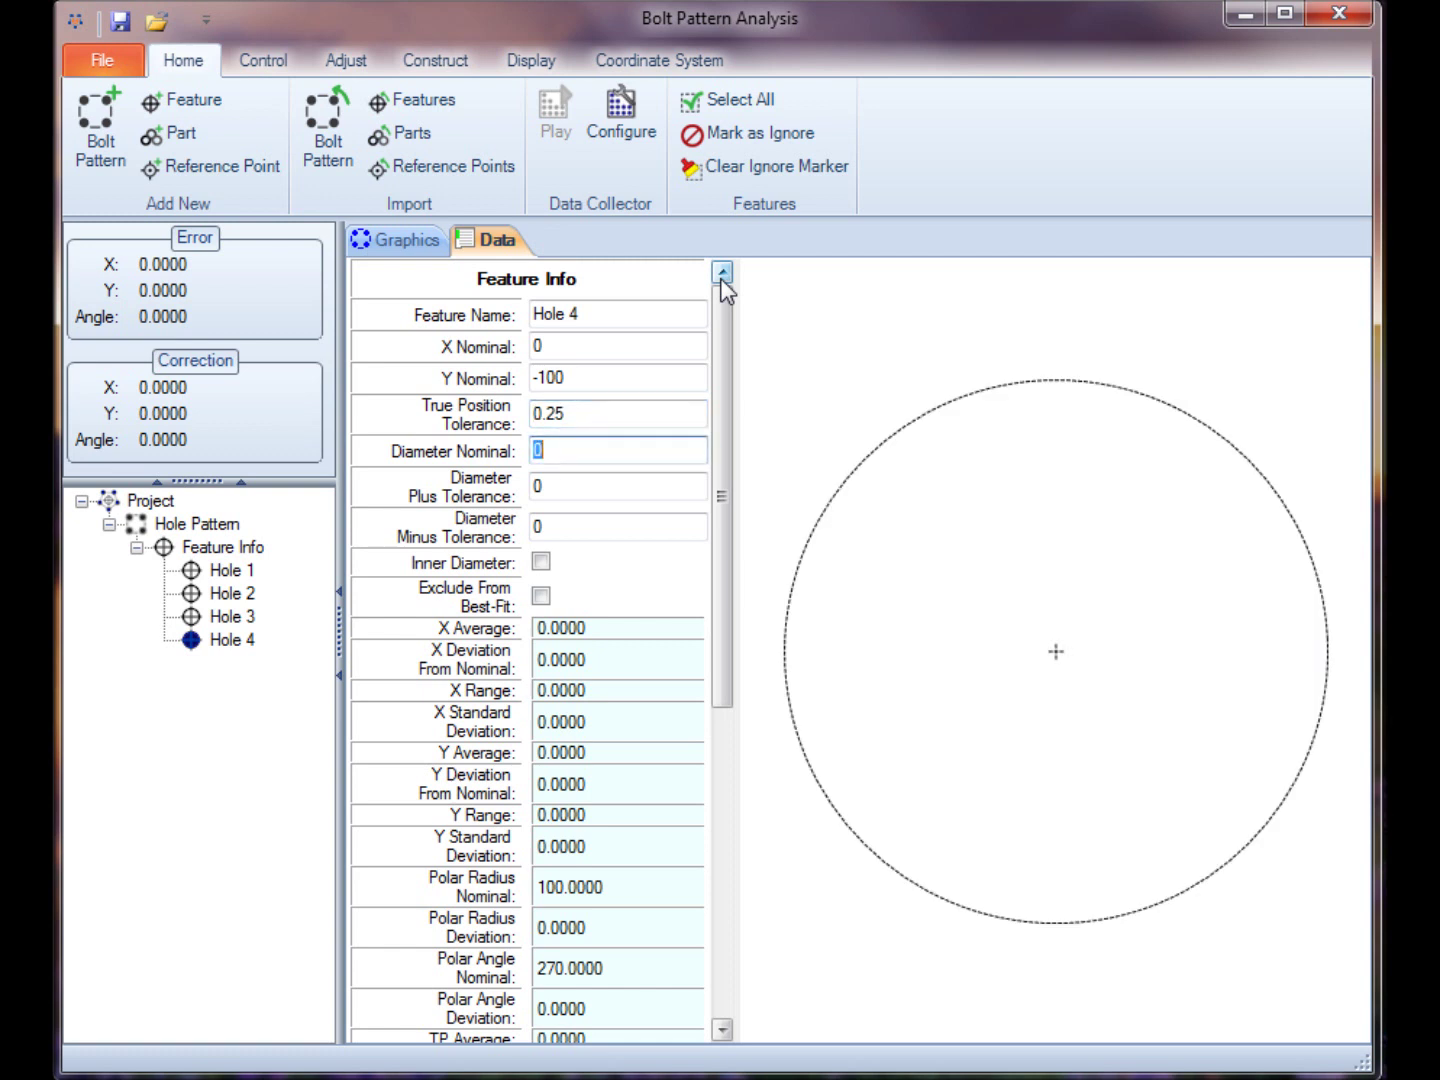
Set Hole 4's nominal diameter to 5 with plus and minus tolerances of 0.1, and mark it as an inner diameter.
type("5")
key("Tab")
type("0.1")
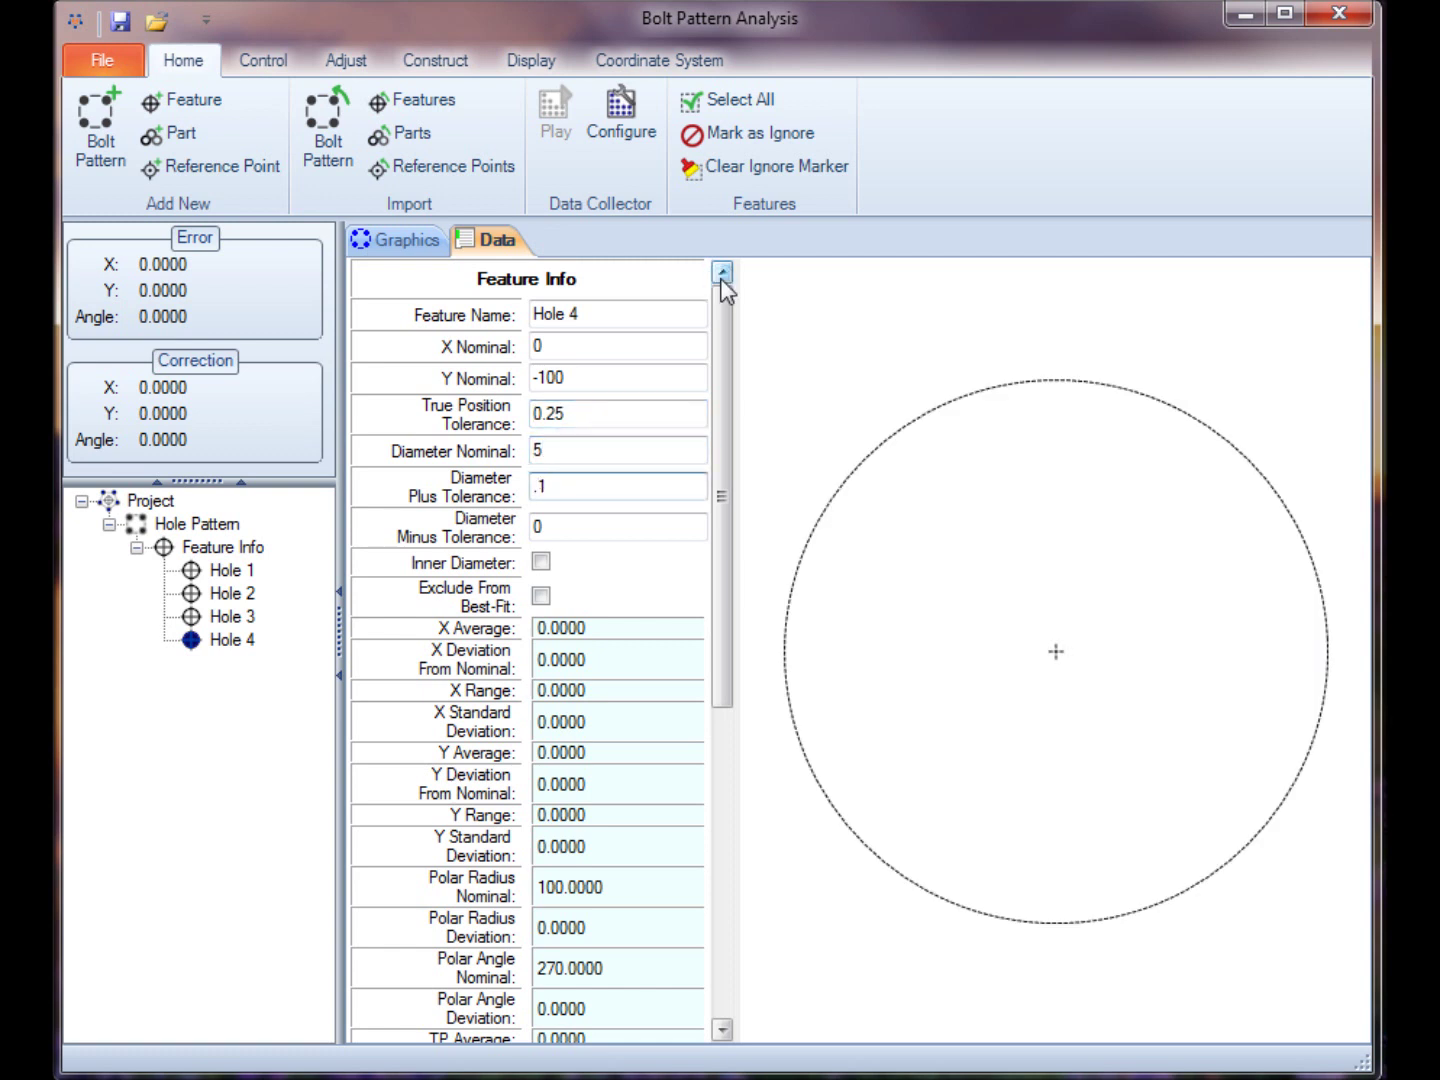
key("Tab")
type(".1")
key("Tab")
left_click(541, 561)
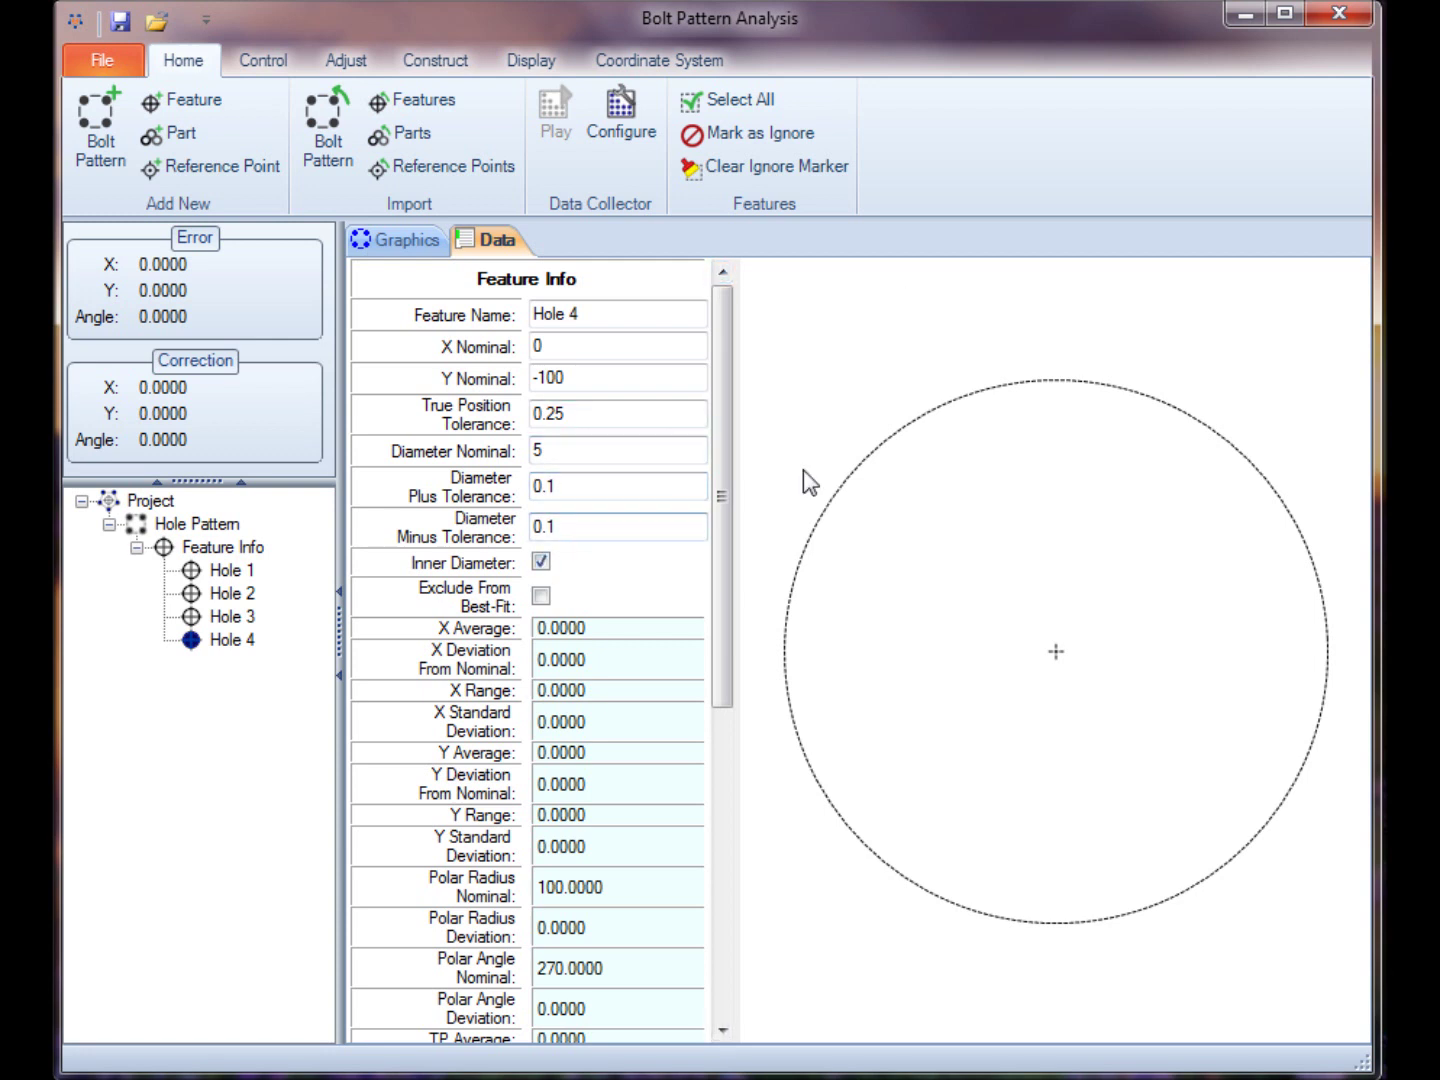
Show the hole pattern graphically and set the display scale to 125.
left_click(420, 240)
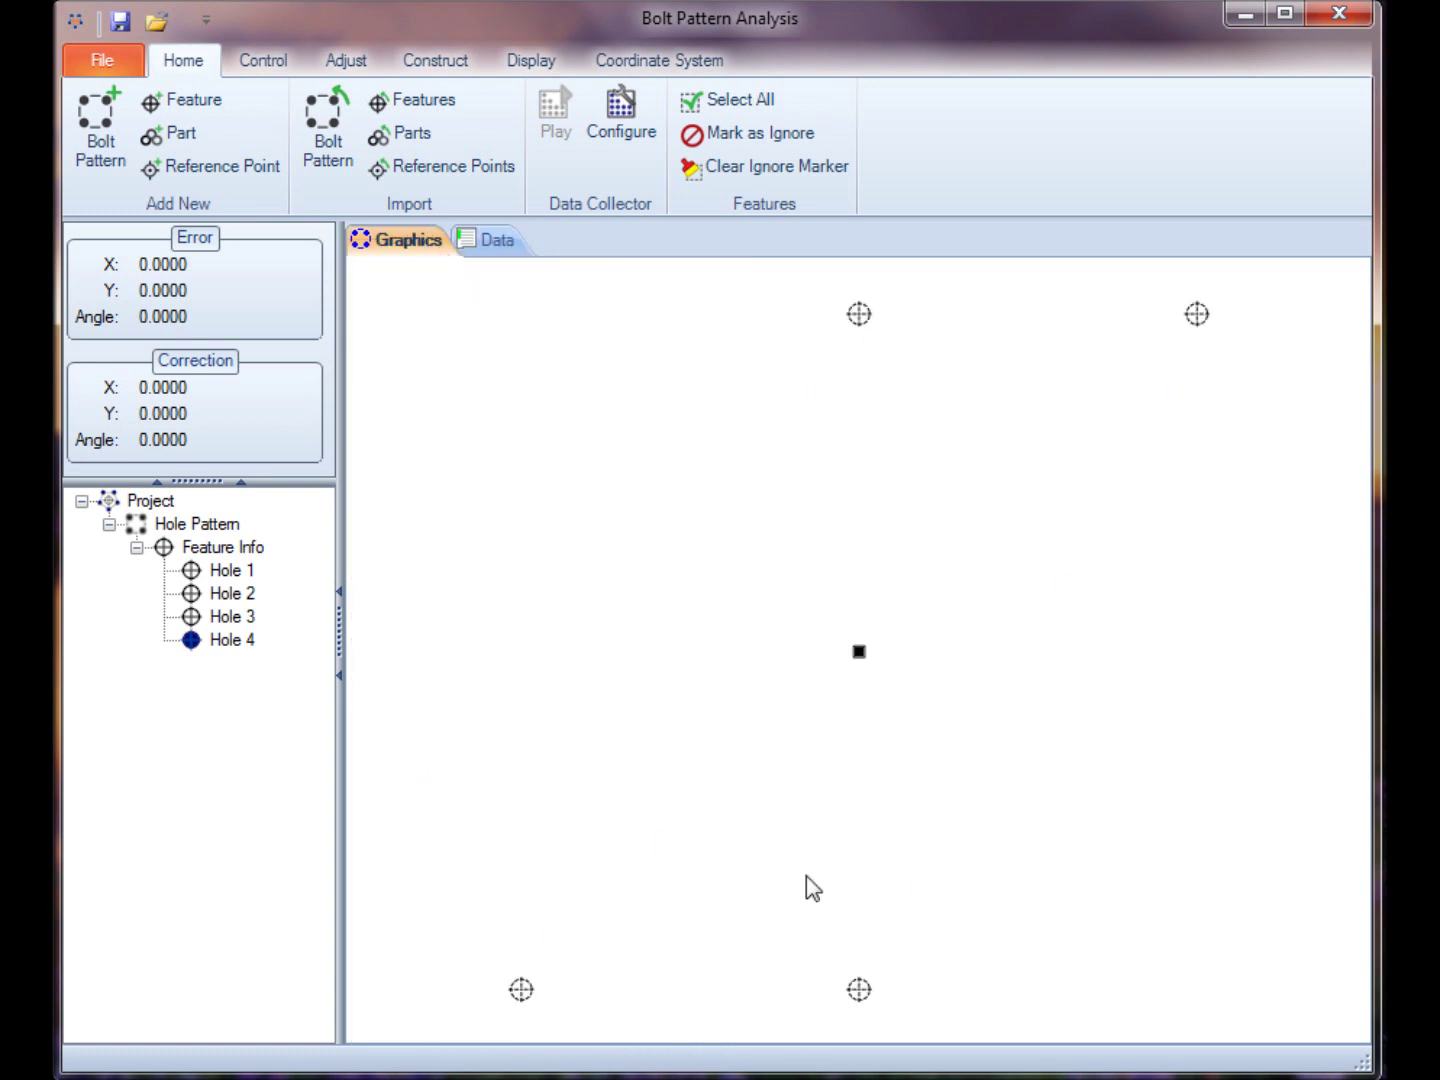
left_click(540, 65)
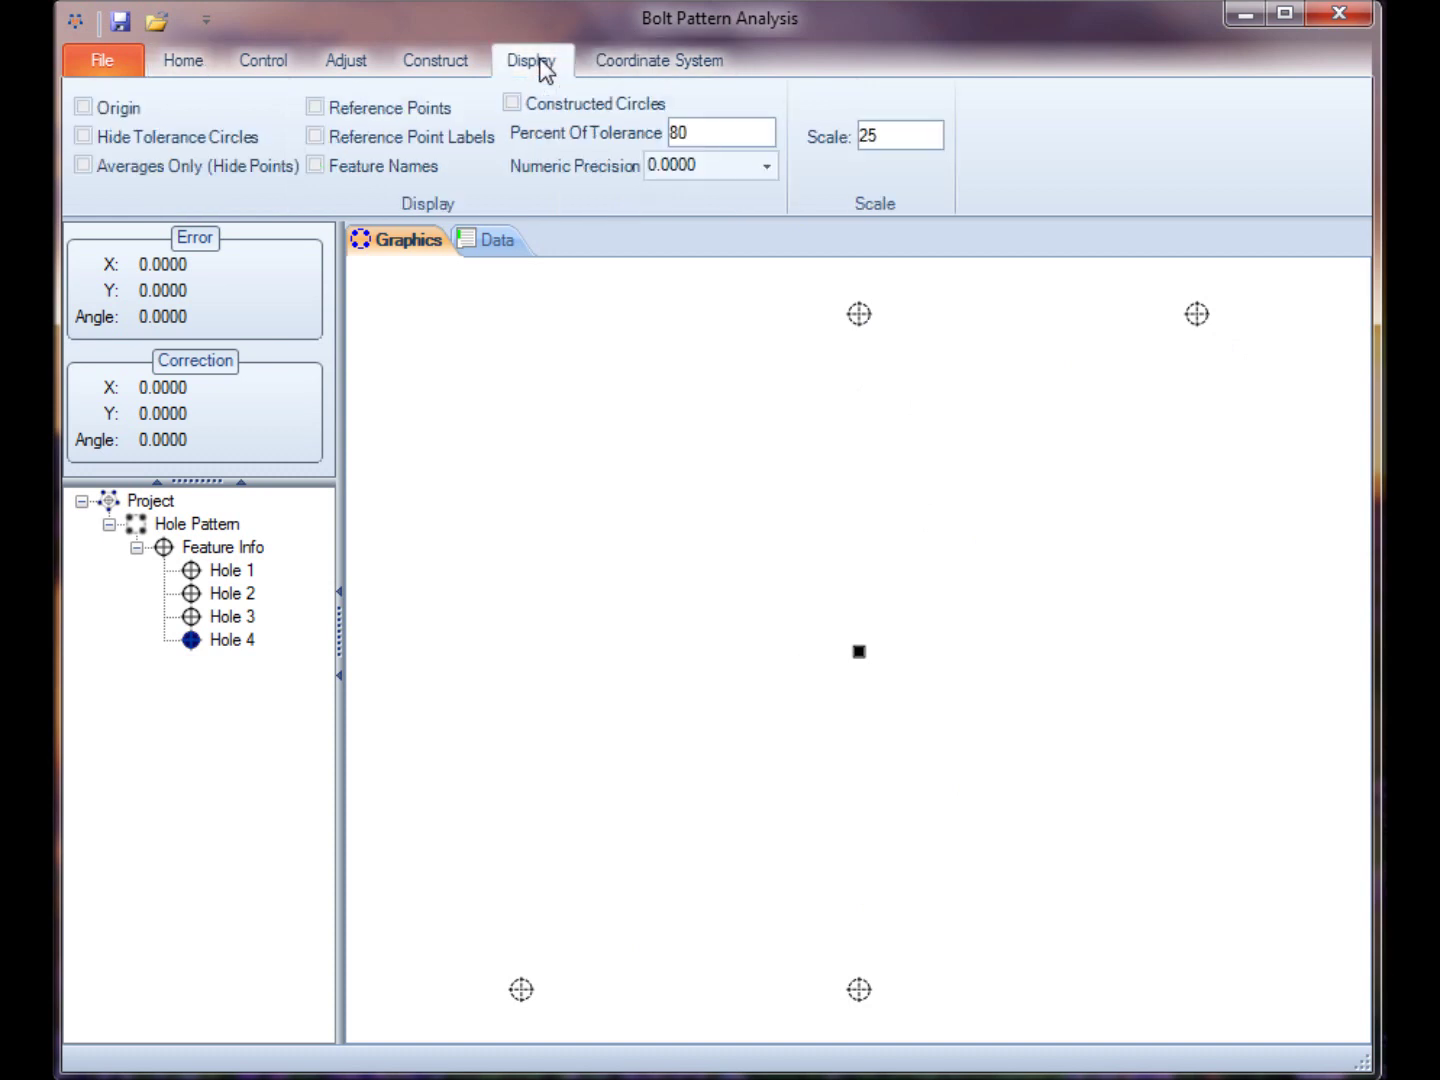
left_click_drag(888, 135, 840, 138)
type("125")
left_click(742, 129)
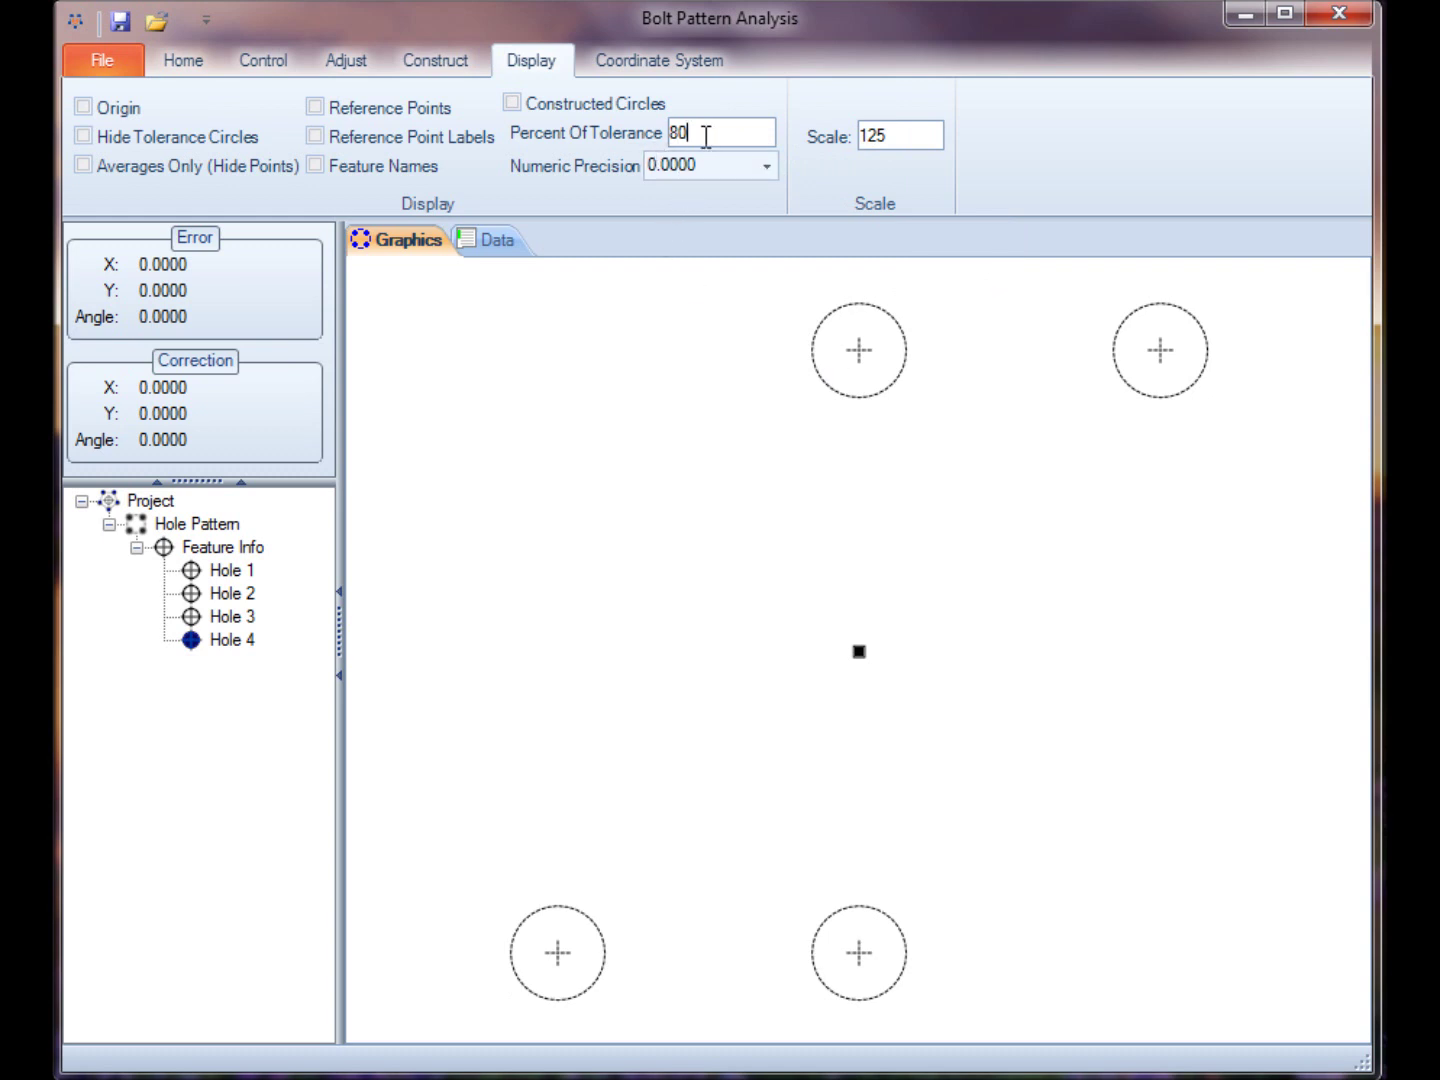
Add a new part to the hole pattern.
left_click(197, 64)
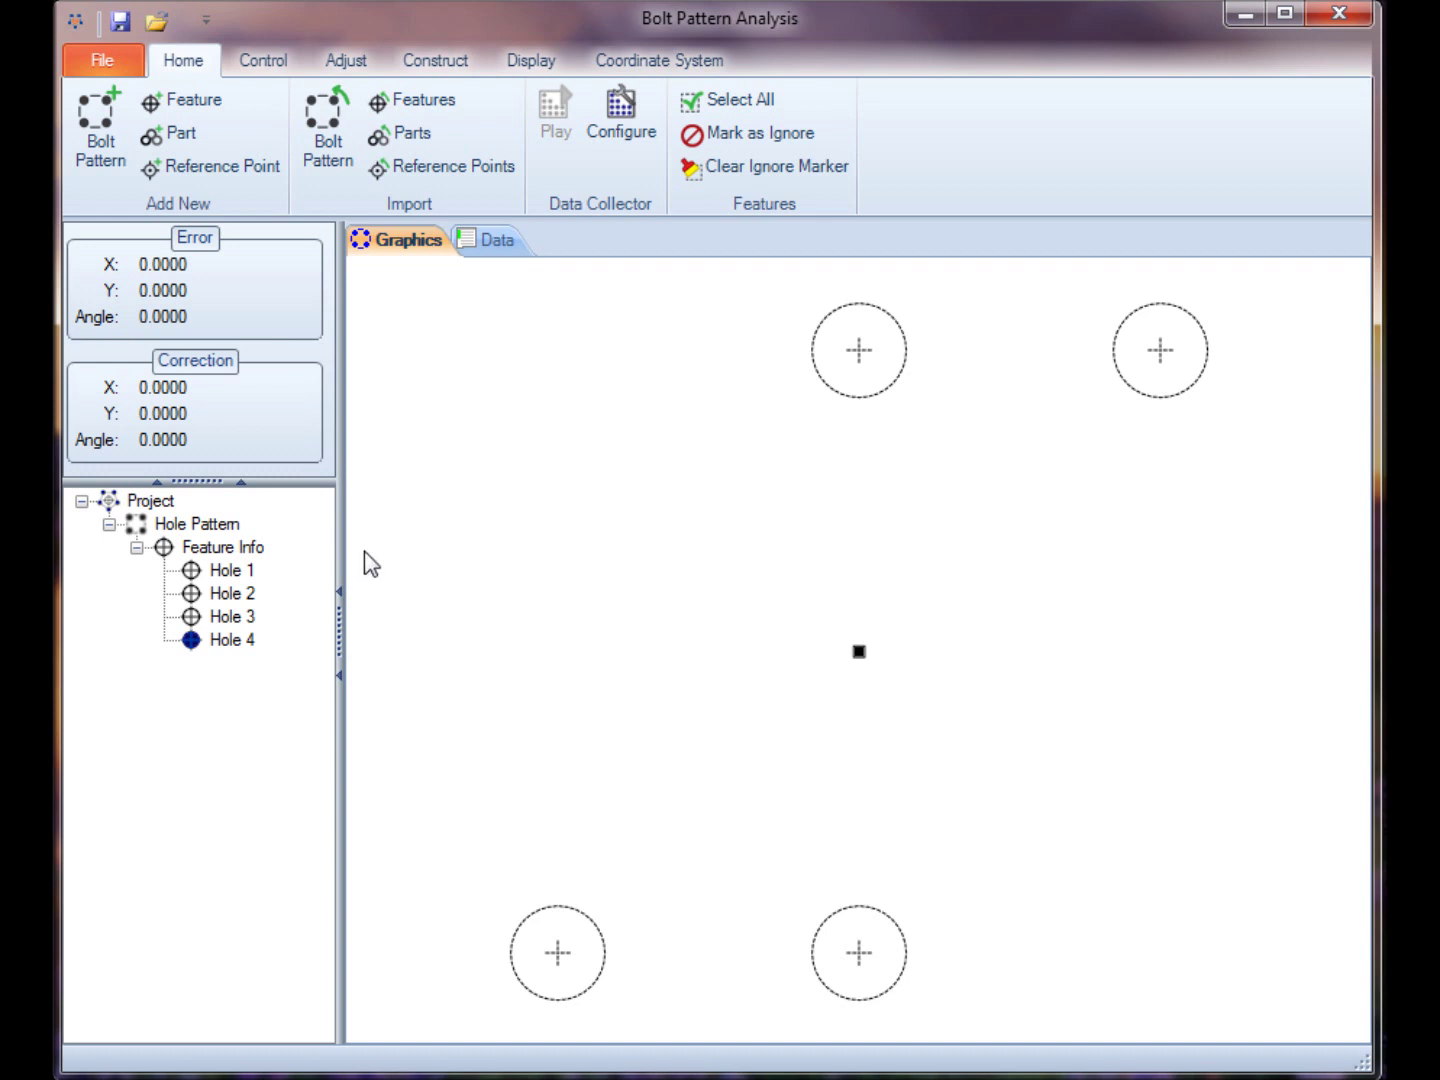
left_click(186, 144)
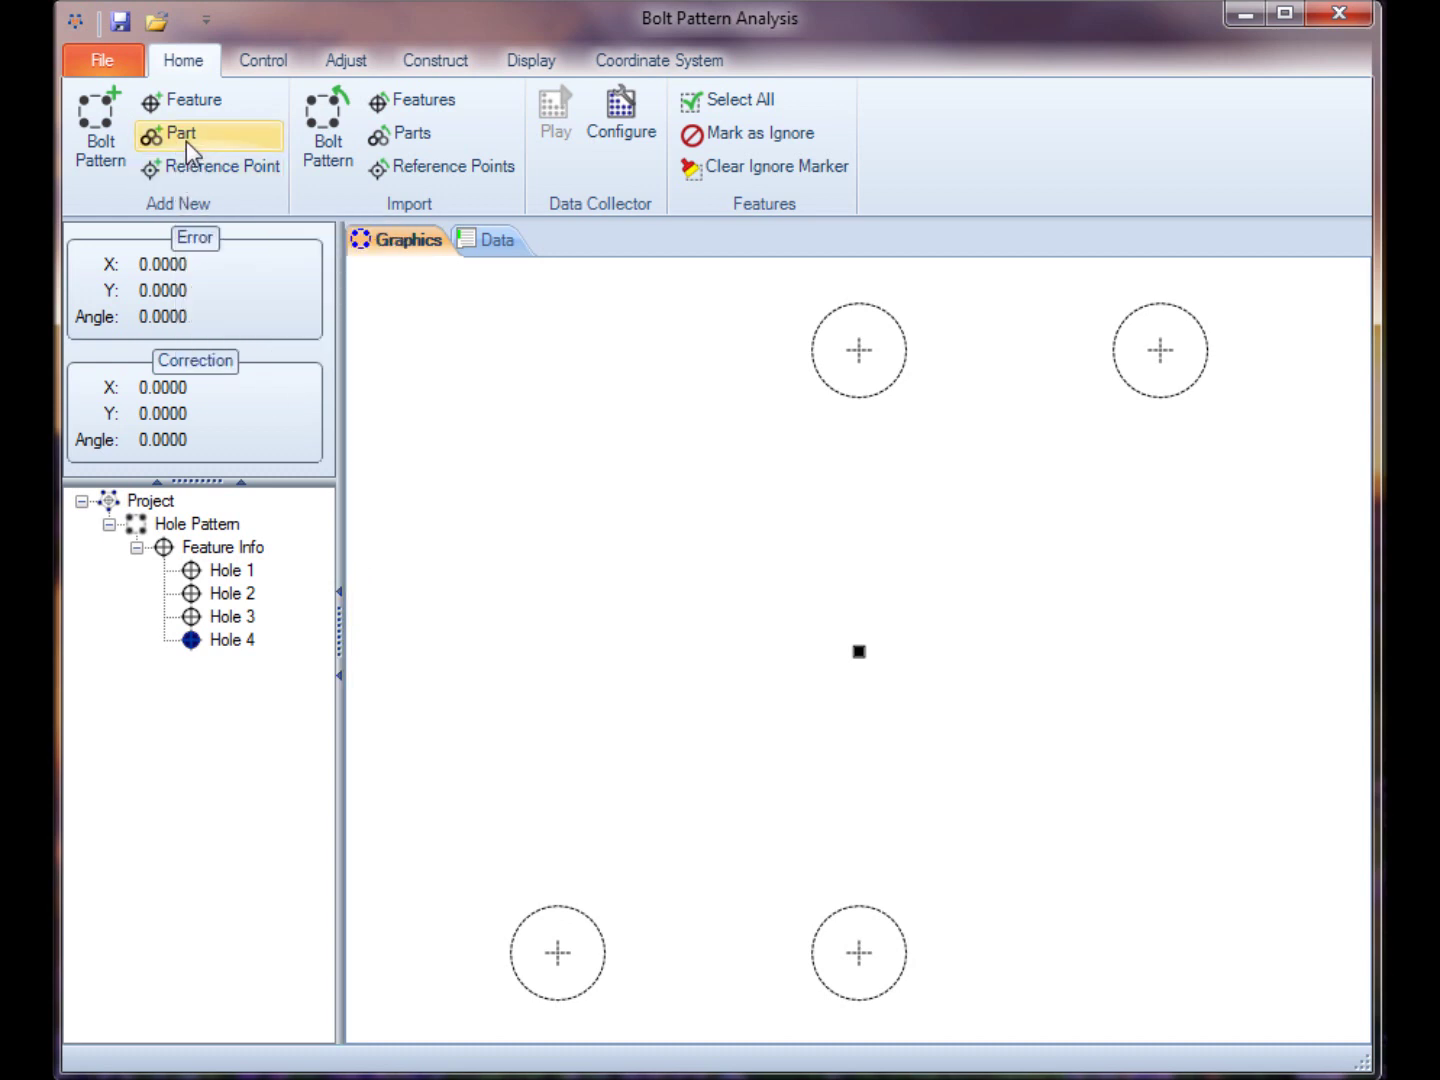
left_click(186, 141)
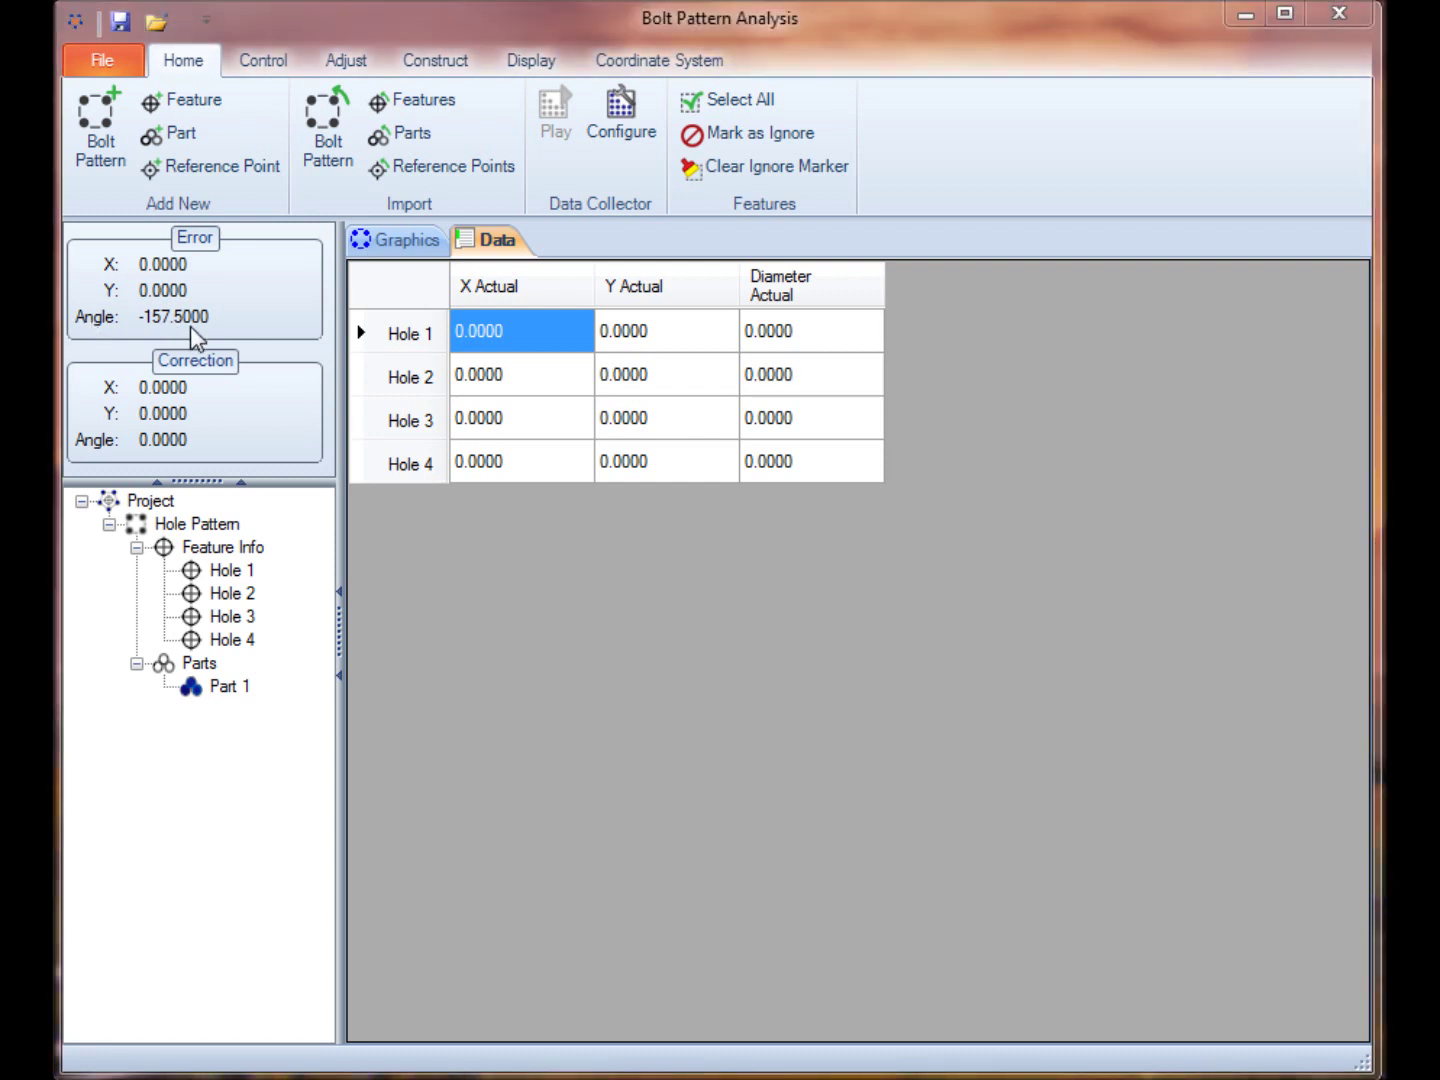
Enter Part 1's actual values for Hole 1: X 100.1, Y 100.1 and diameter 4.99.
left_click(521, 335)
double_click(521, 333)
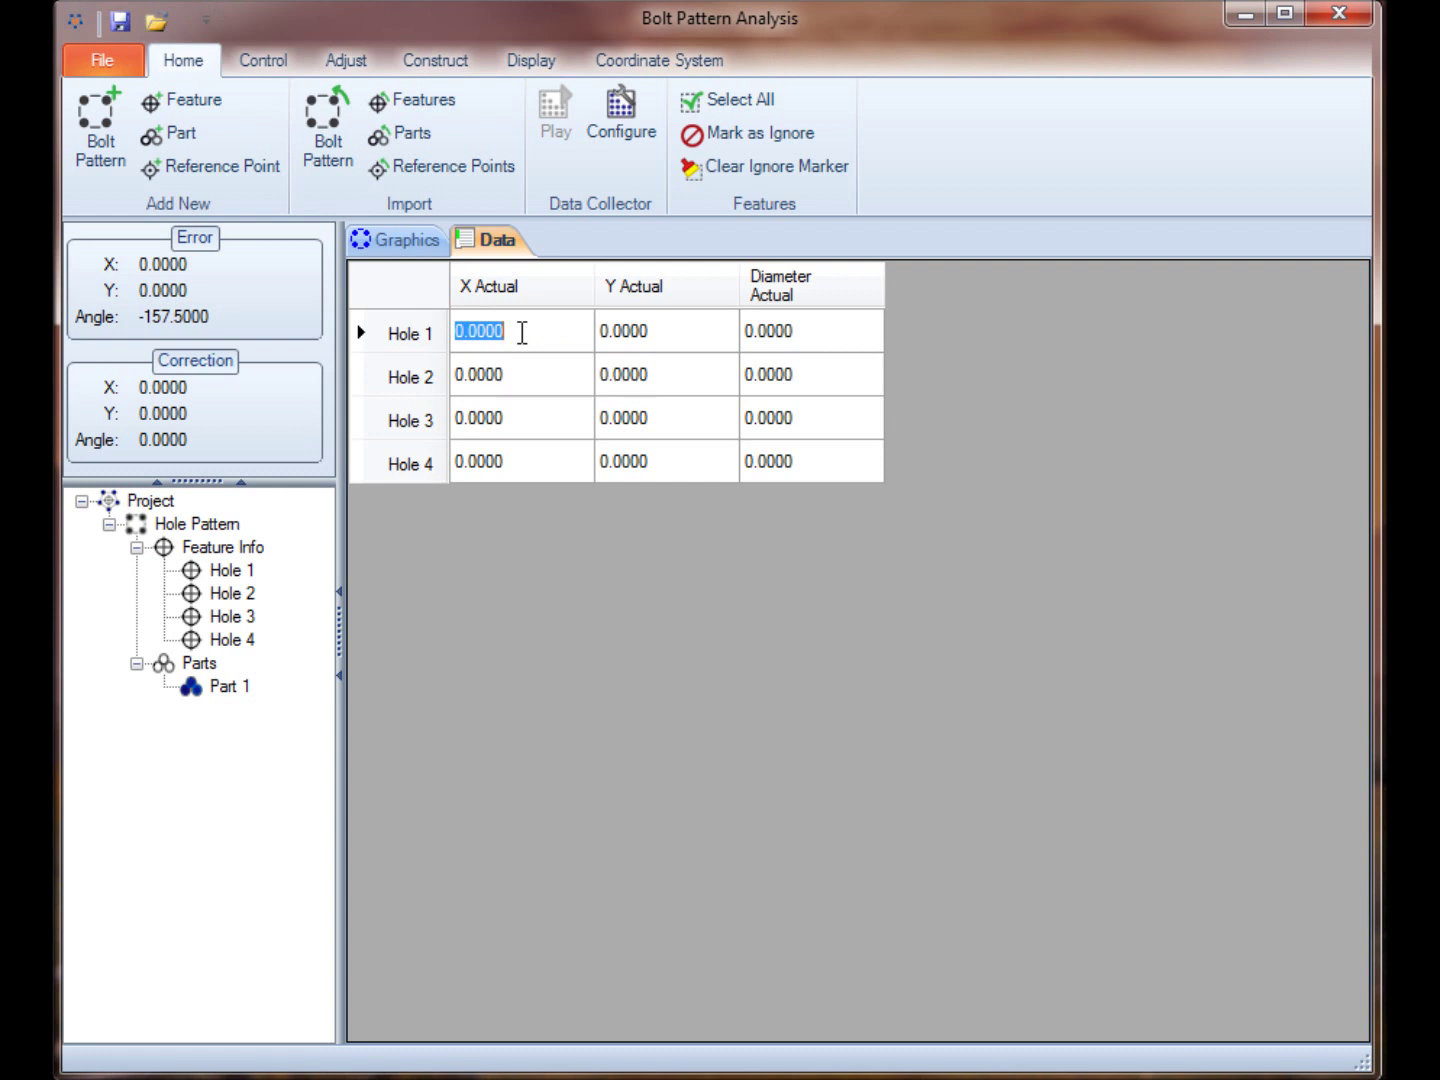
type("100.1")
key("Tab")
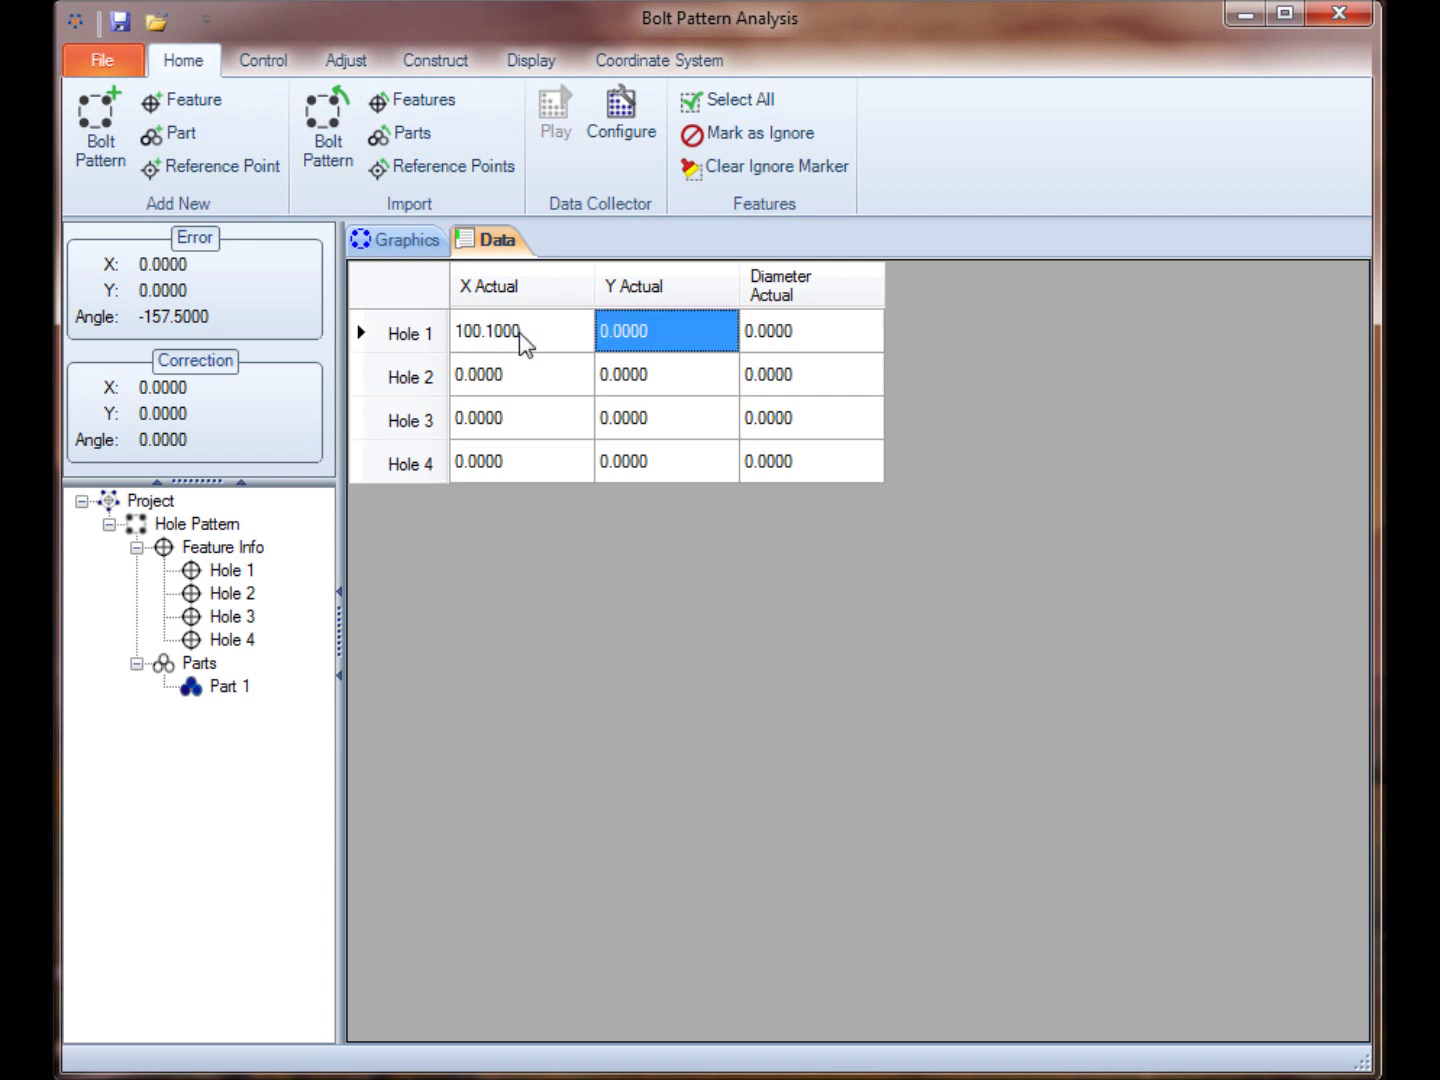
type("100.1")
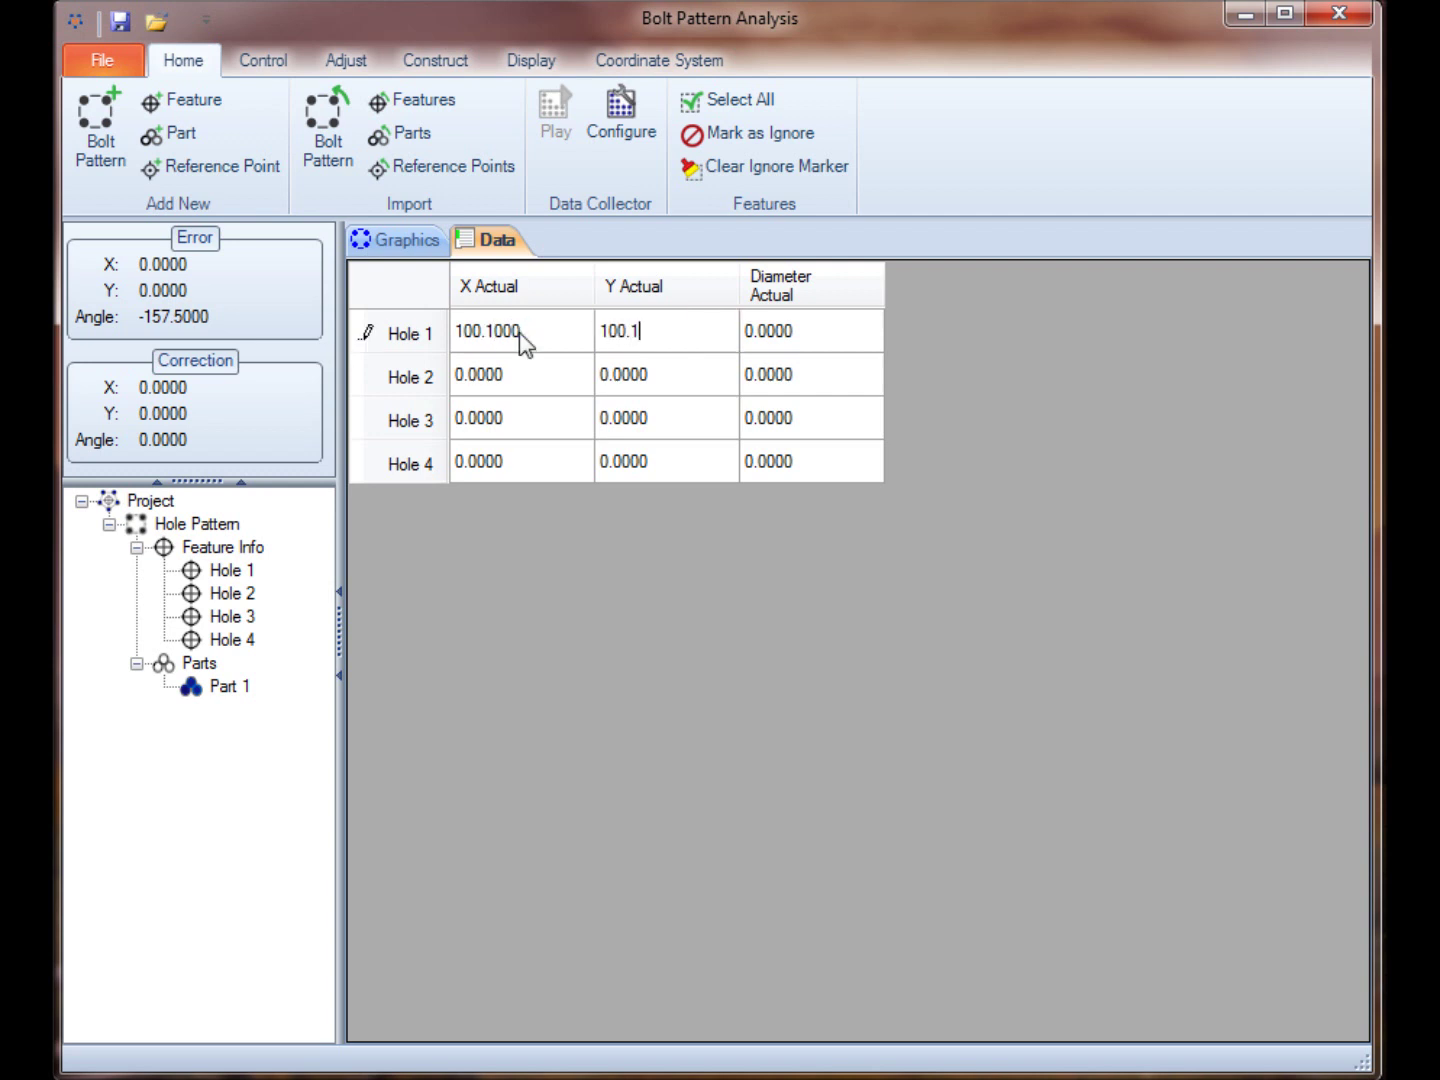
key("Tab")
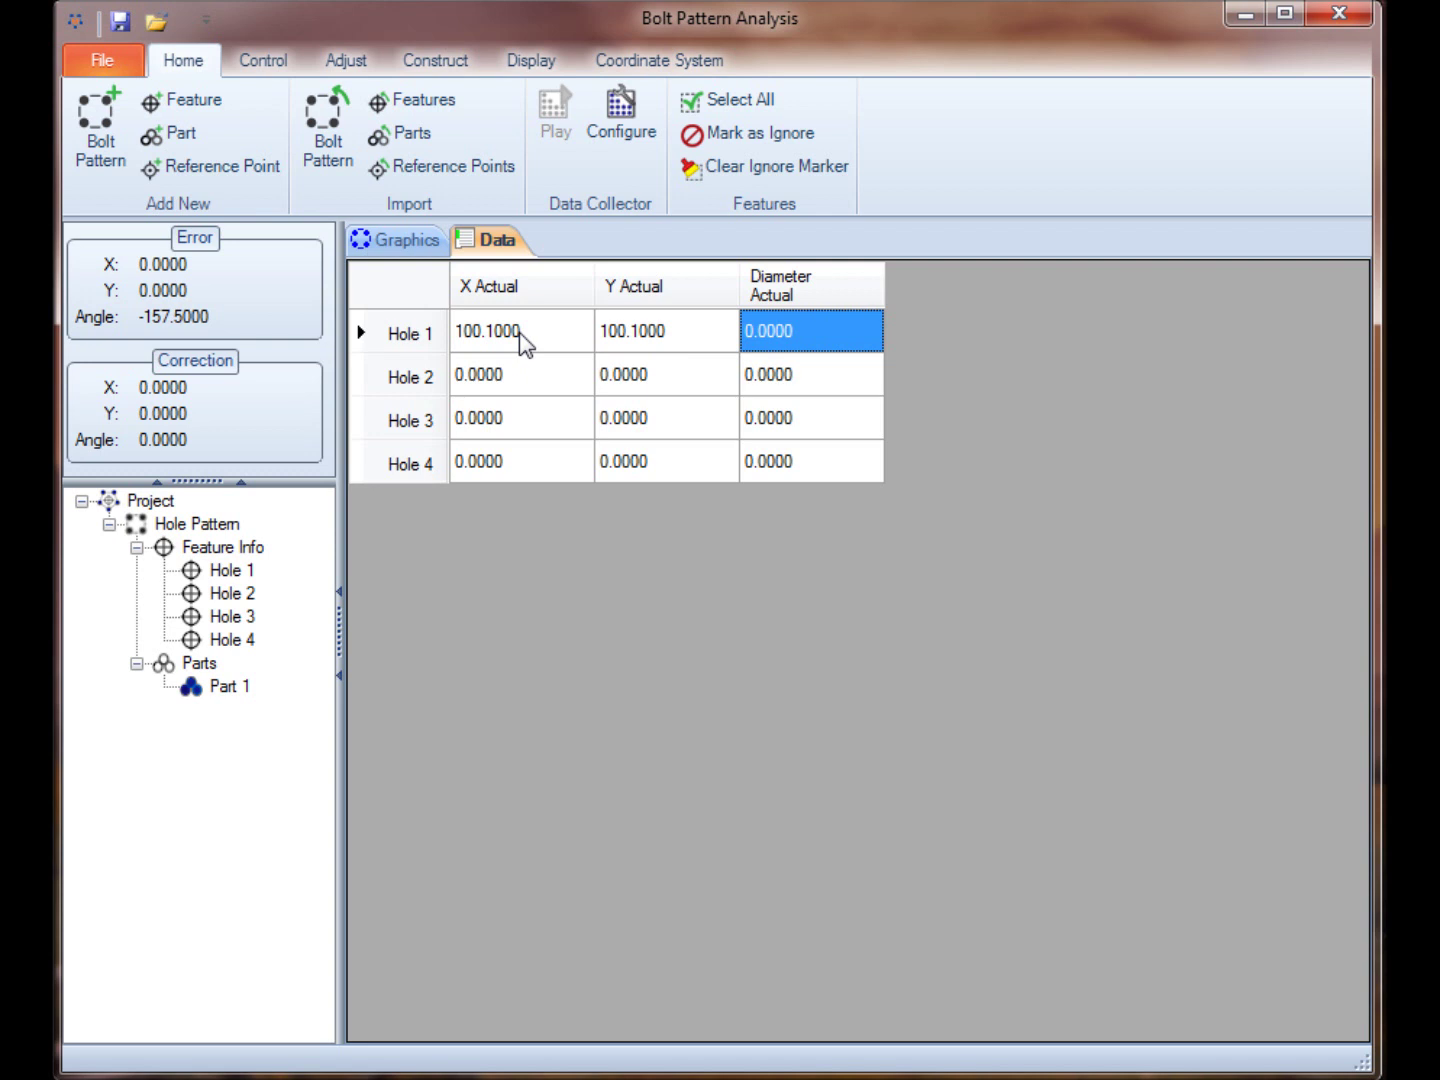
type("4.99")
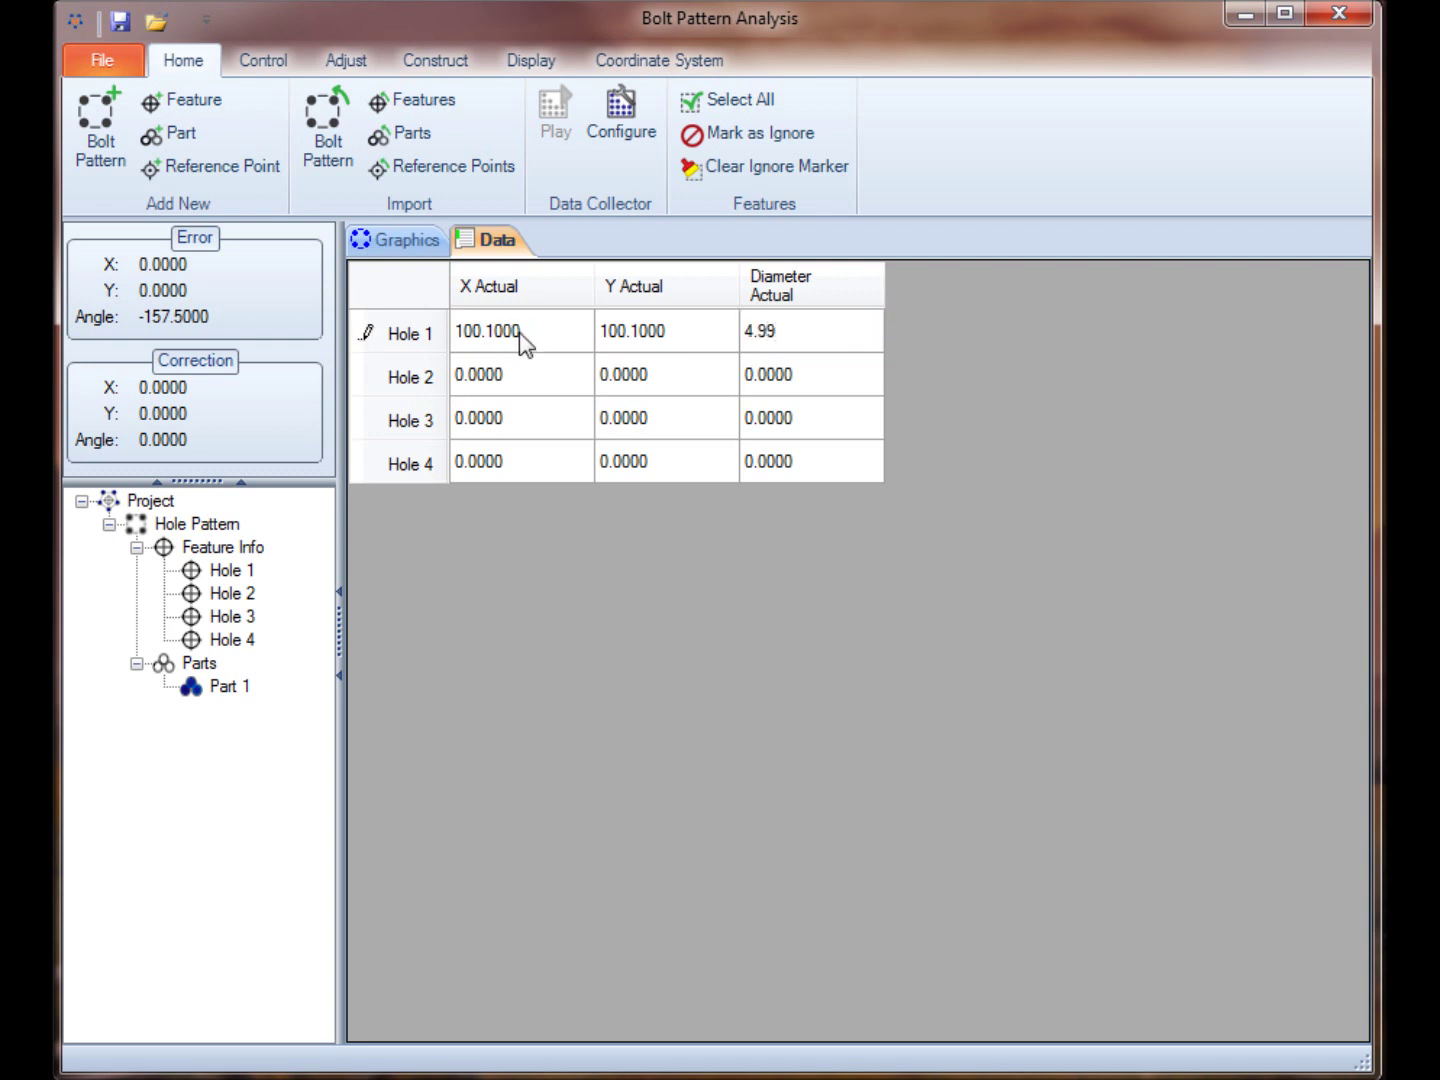
key("Tab")
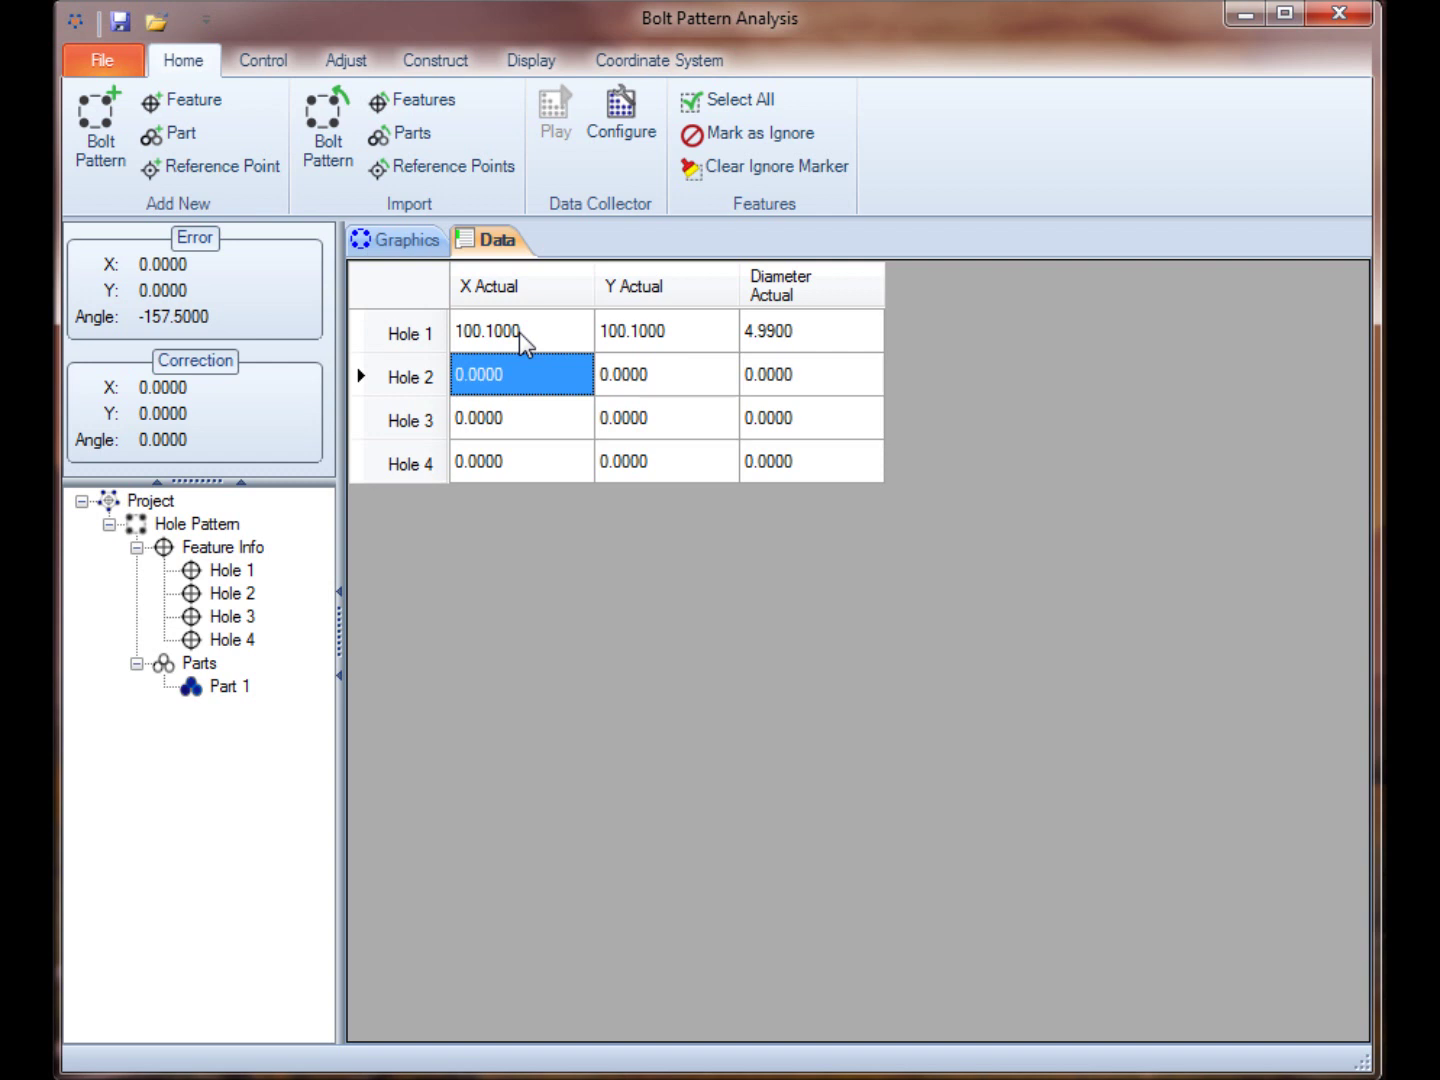
Enter Part 1's actual values for Hole 2: X -99.9, Y -99.9 and diameter 5.1.
type("-99.9")
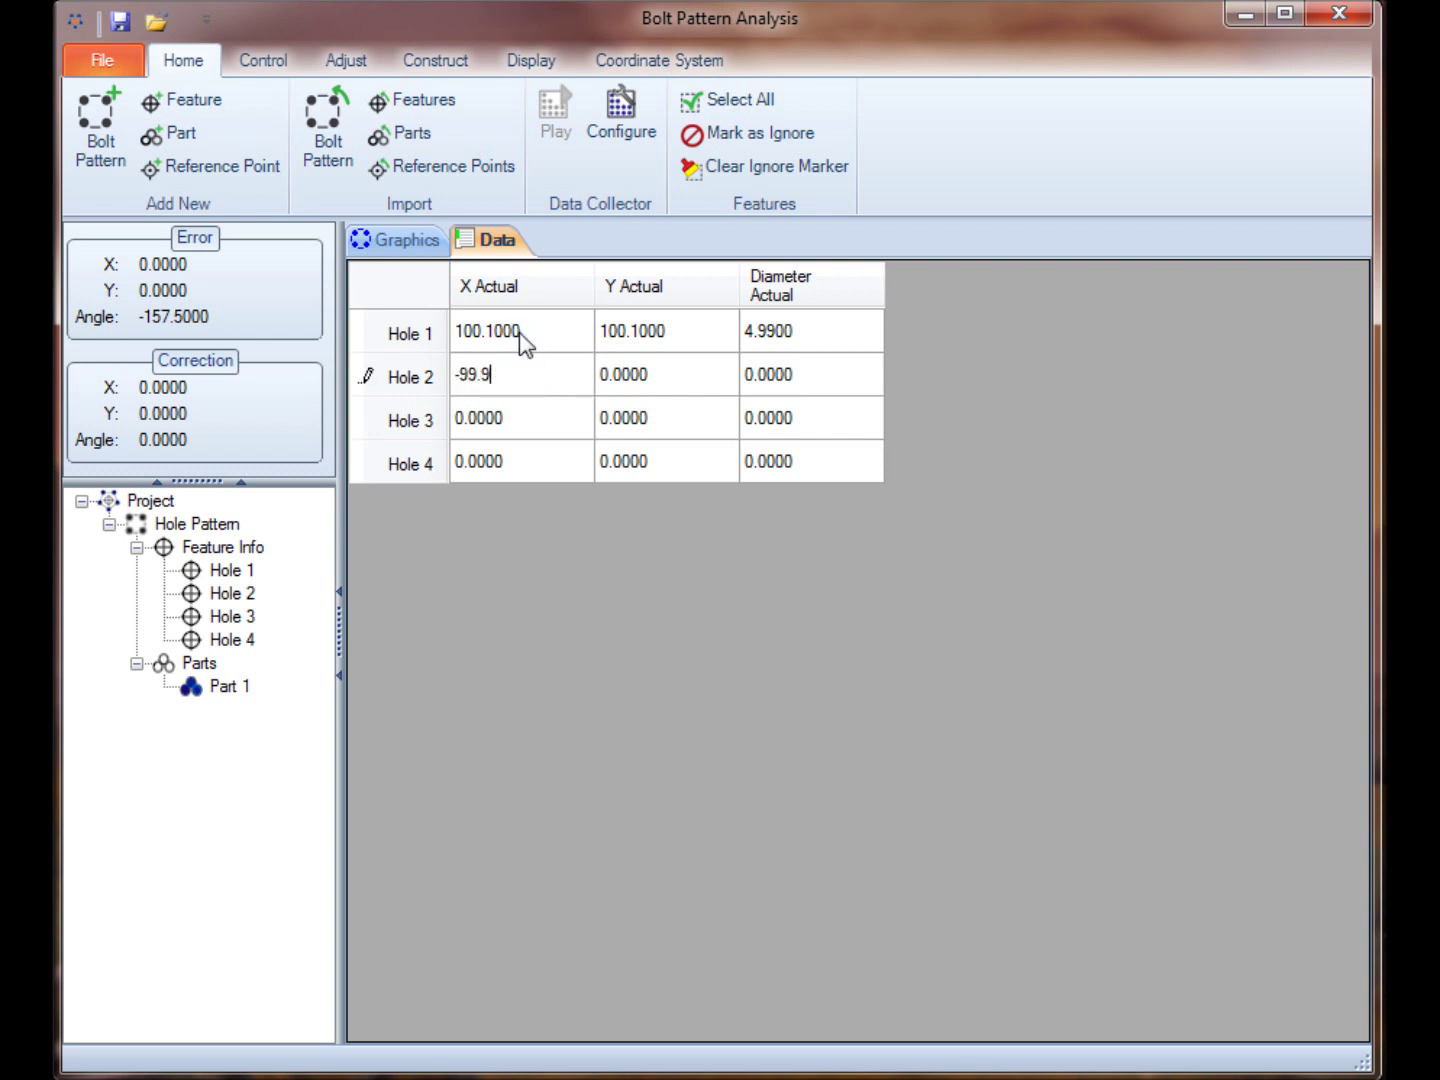
key("Tab")
type("-99.9")
key("Tab")
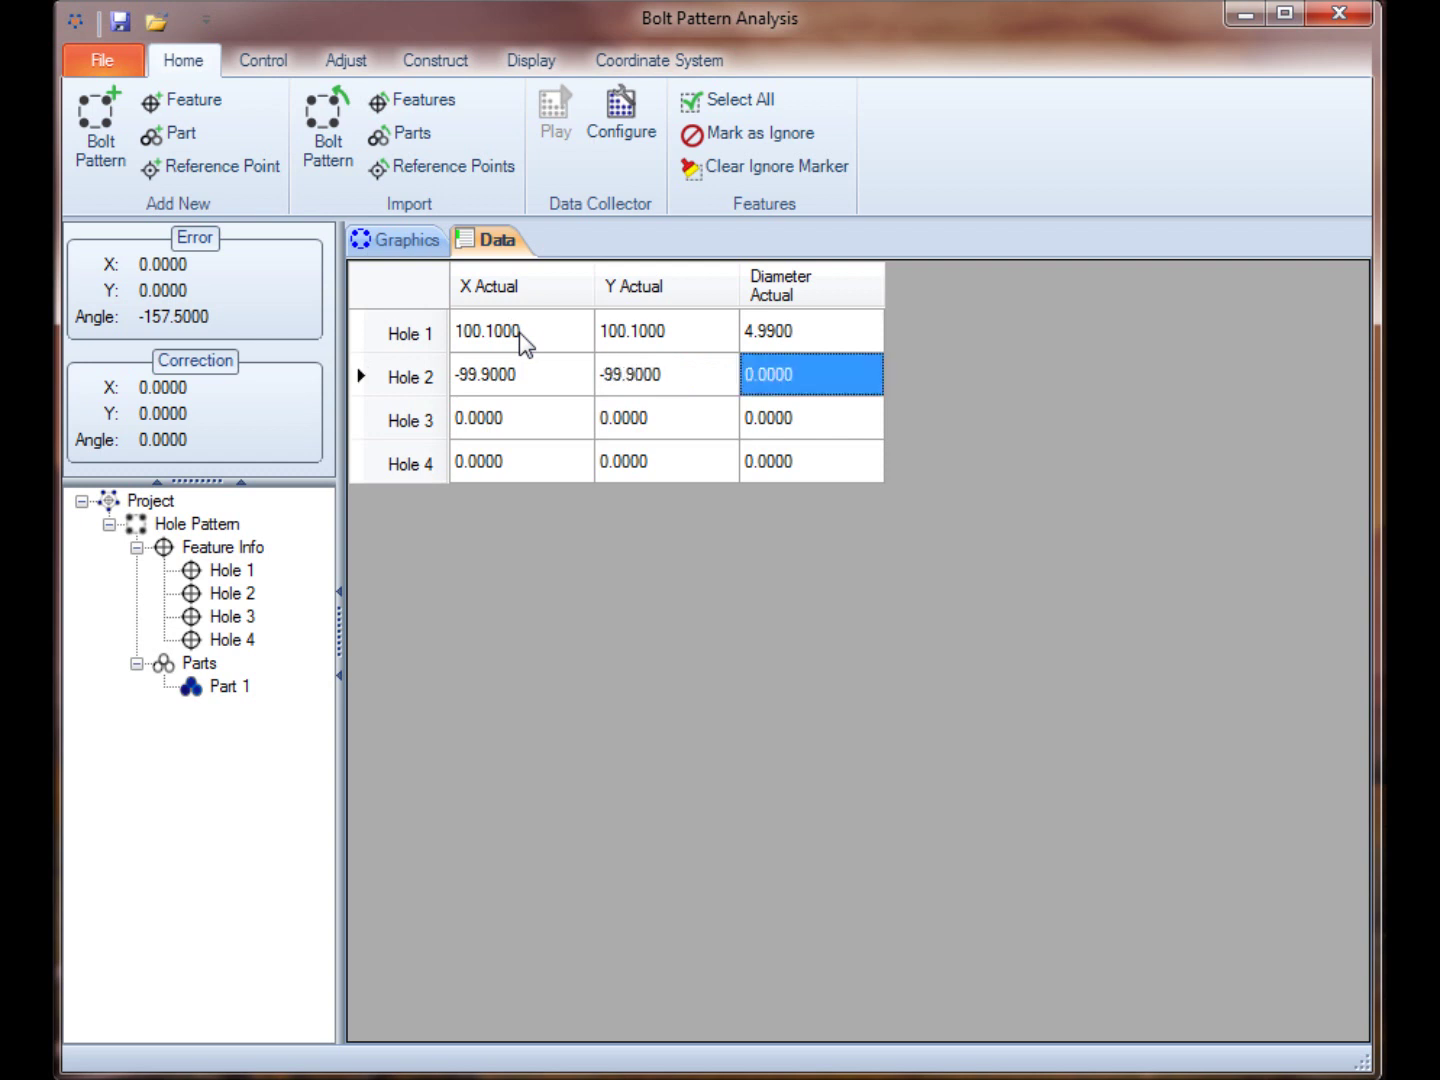
type("5.")
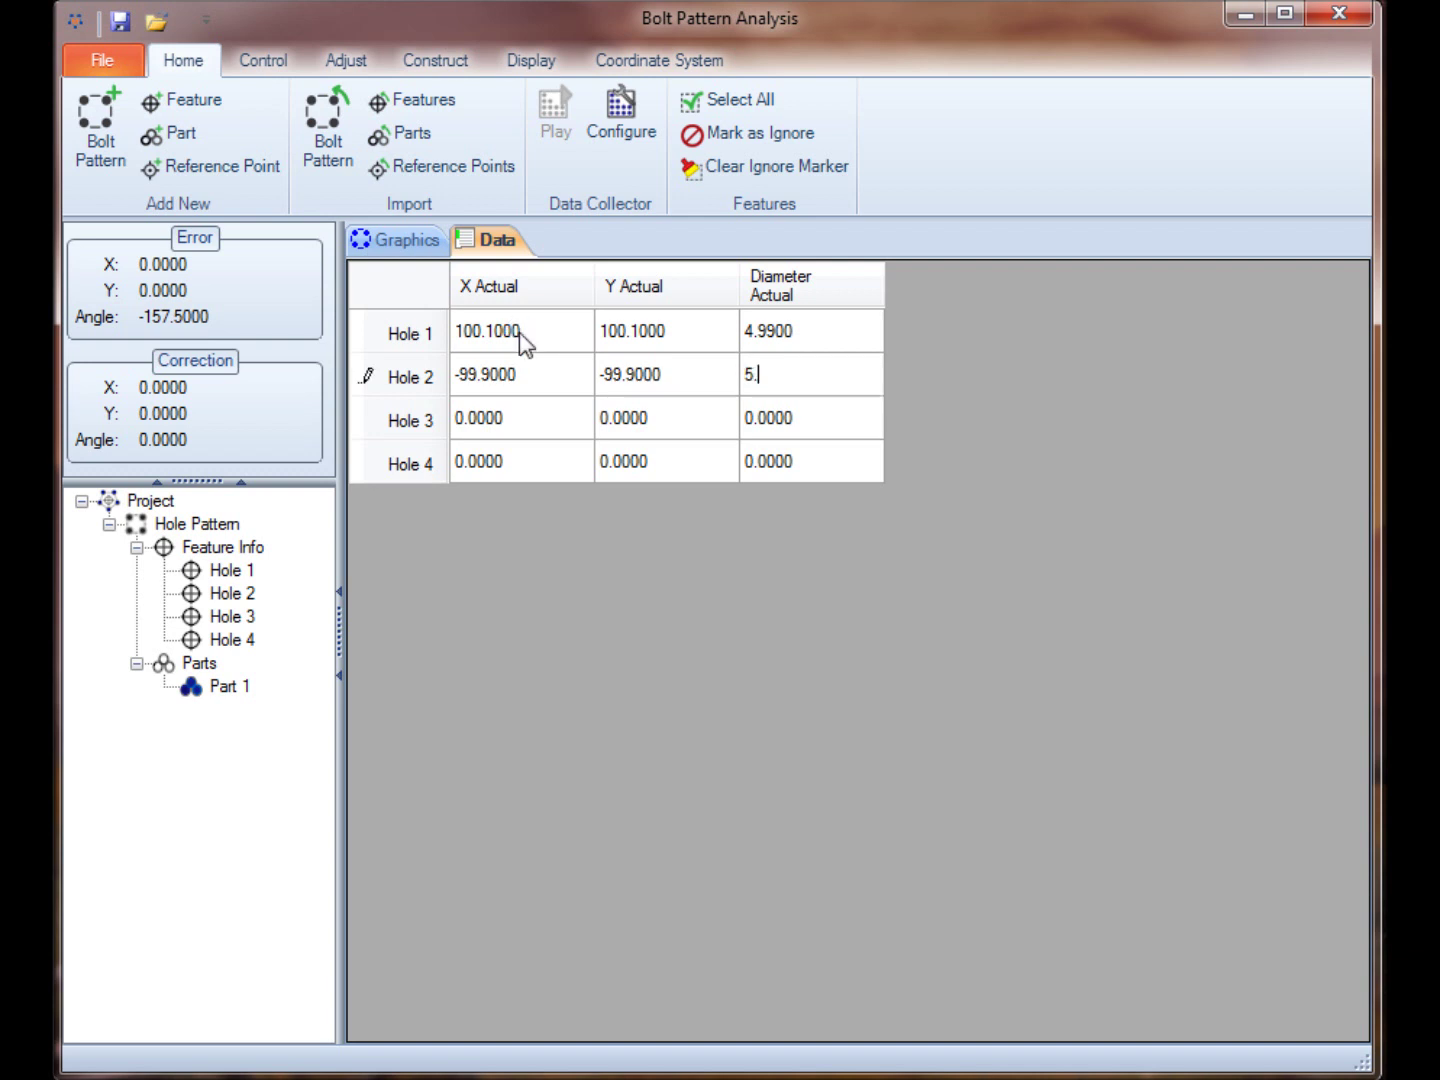
type("1")
key("Tab")
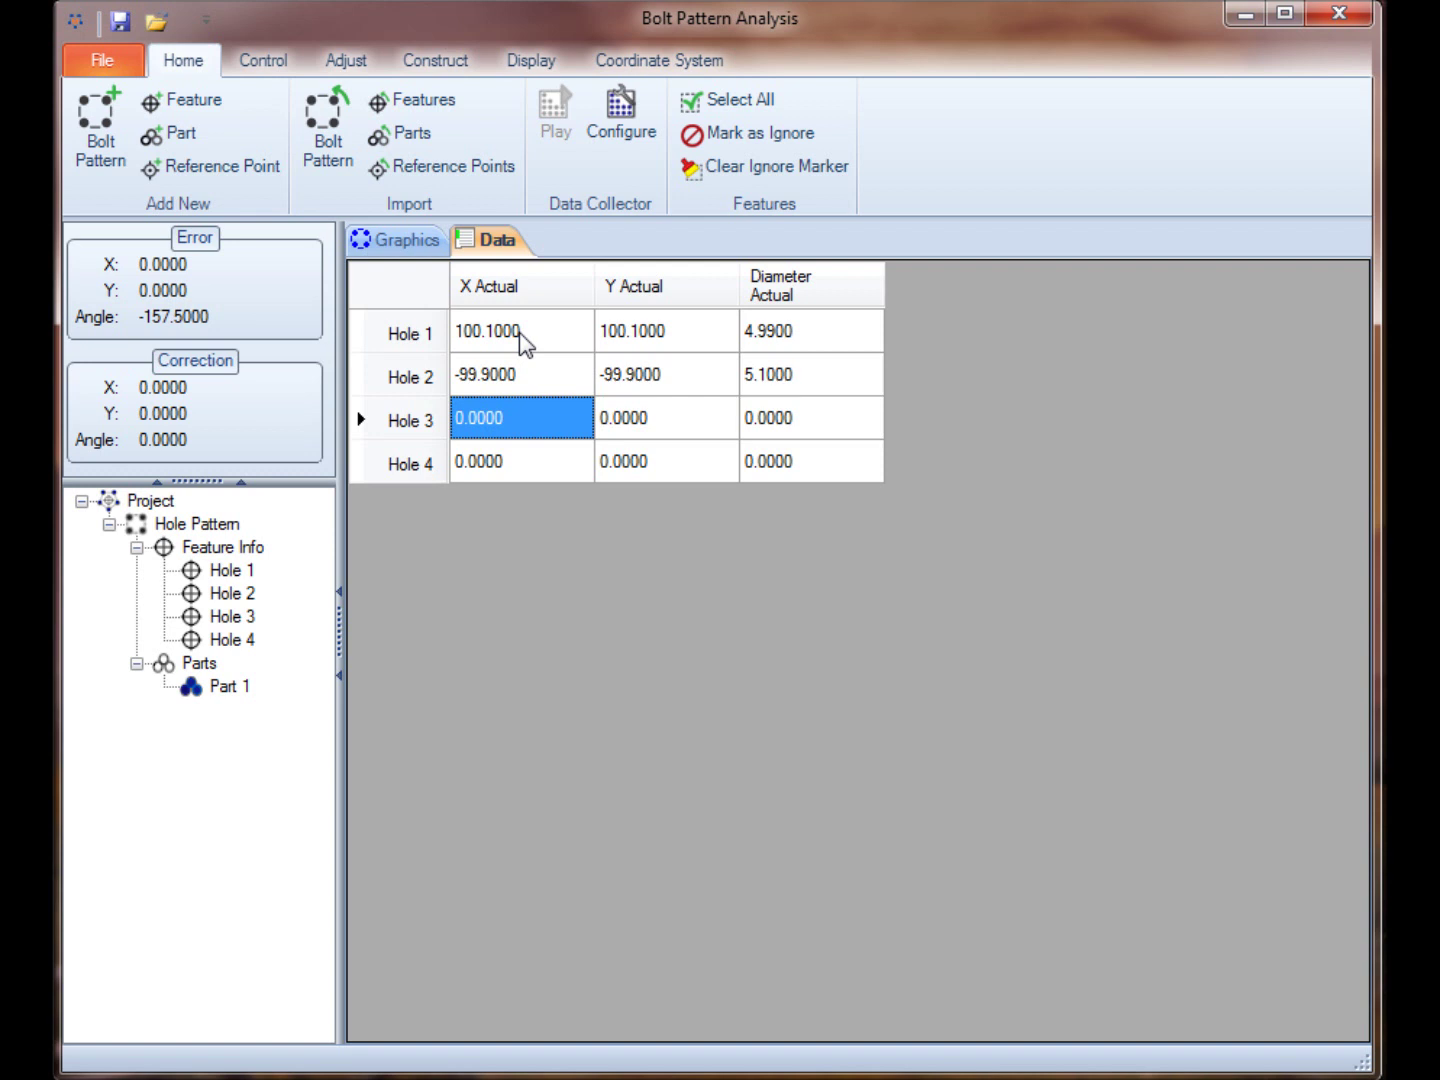
Enter Part 1's actual values for Hole 3: X 0.1, Y 100.1 and diameter 4.999.
type(".1")
key("Tab")
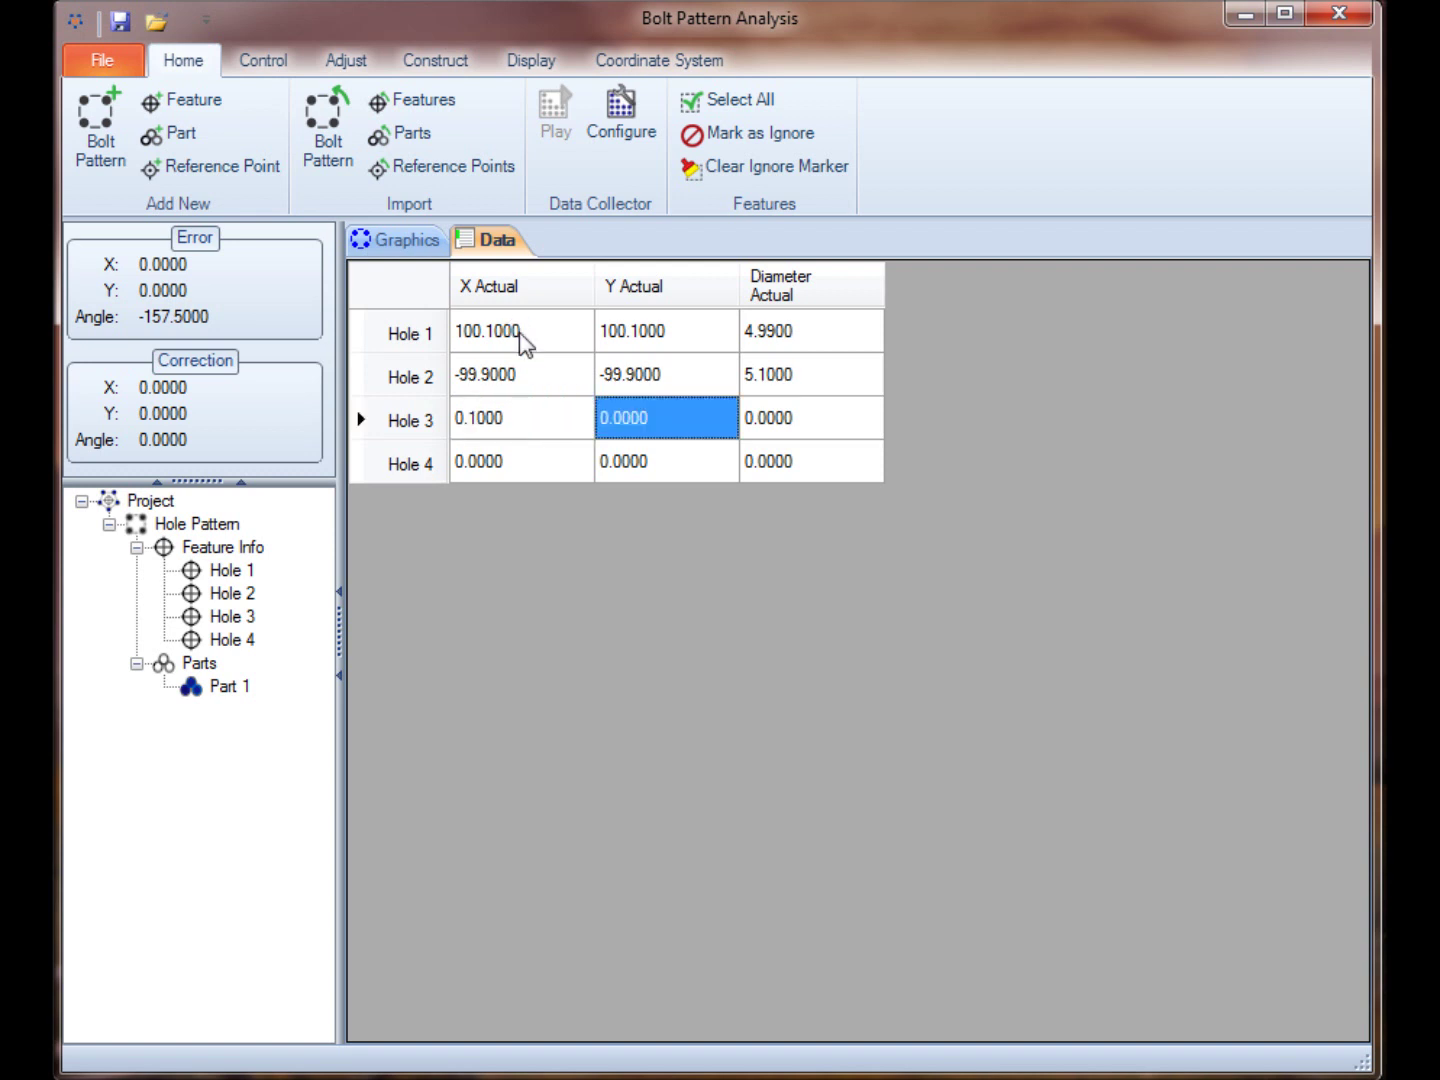
type("100.1")
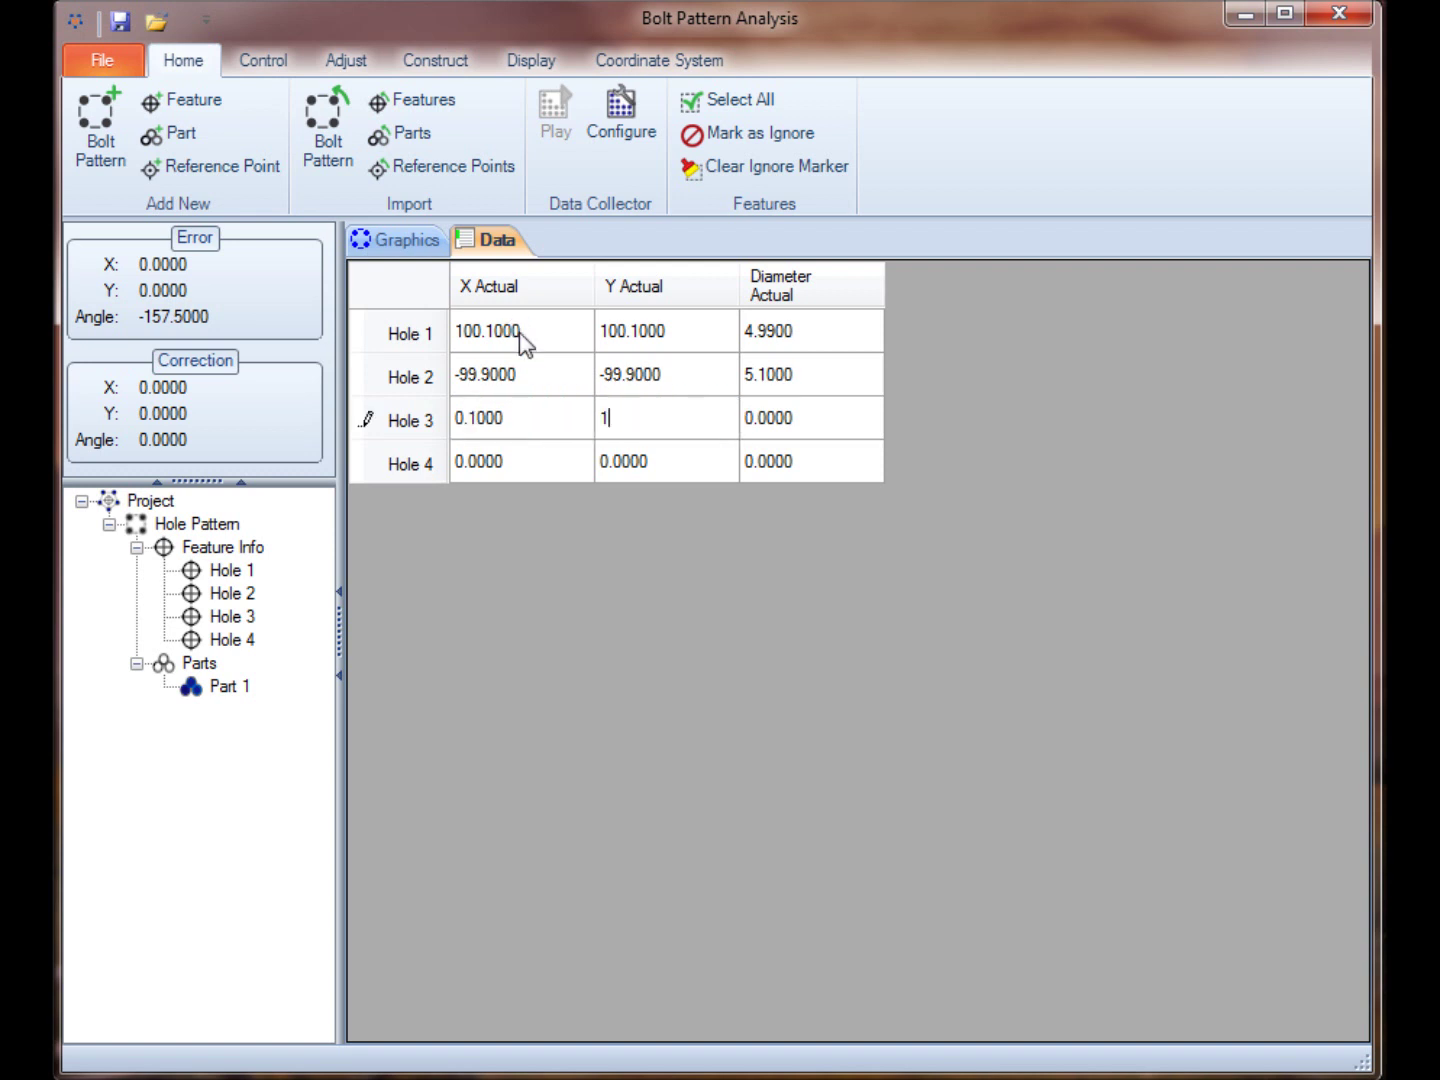
key("Tab")
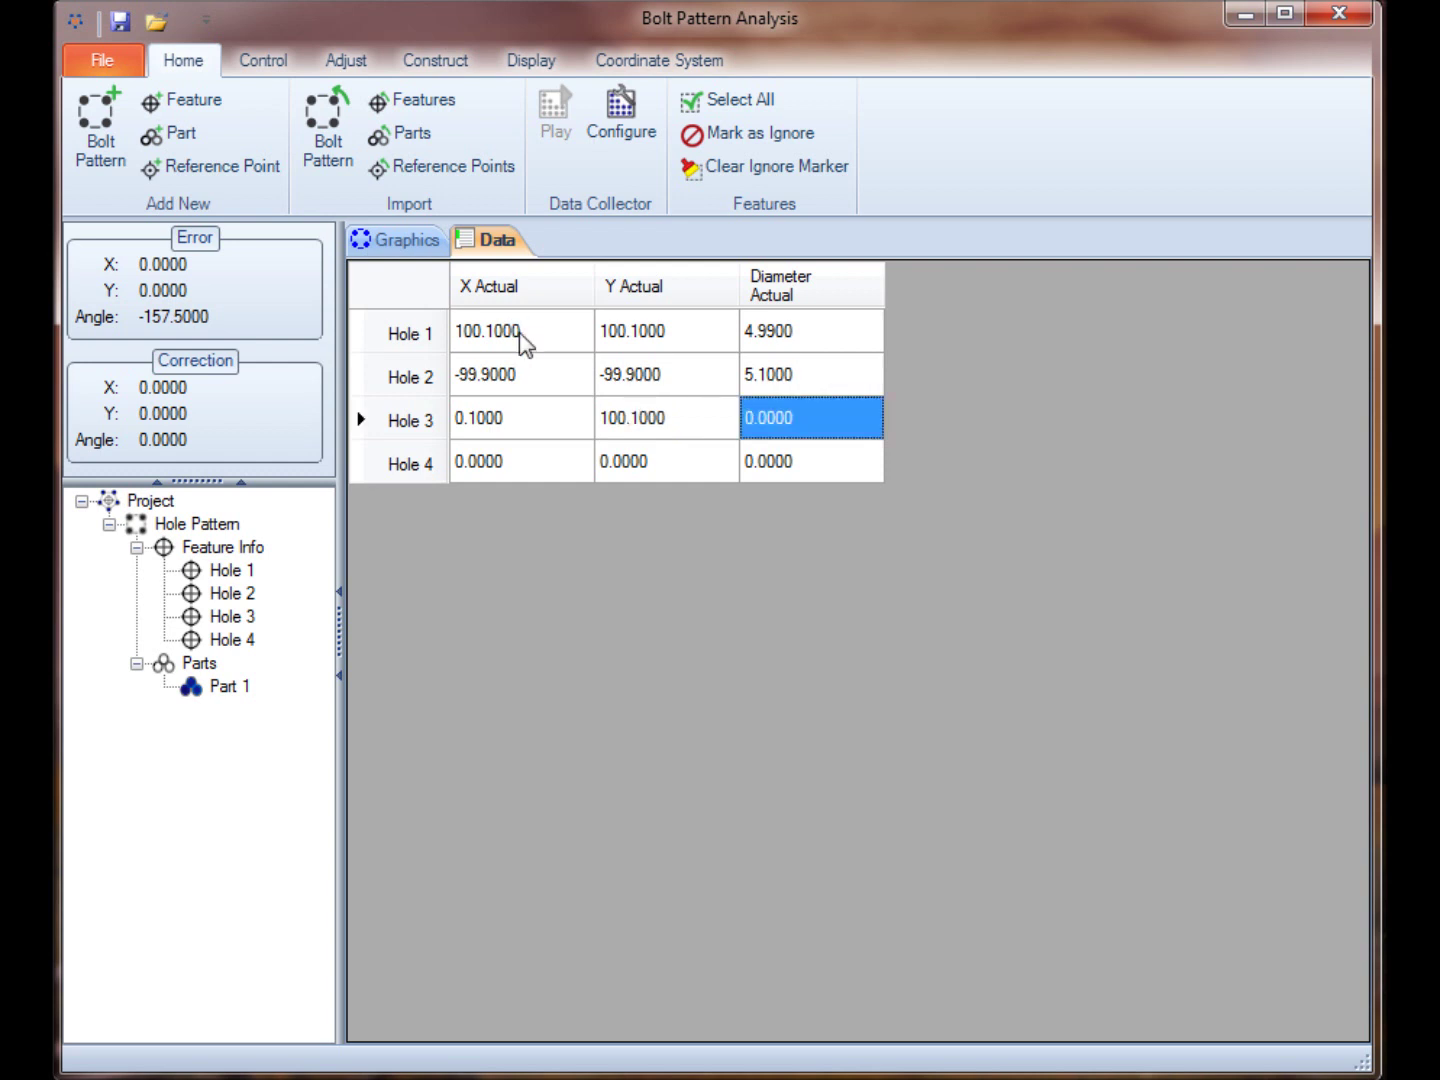
type("4")
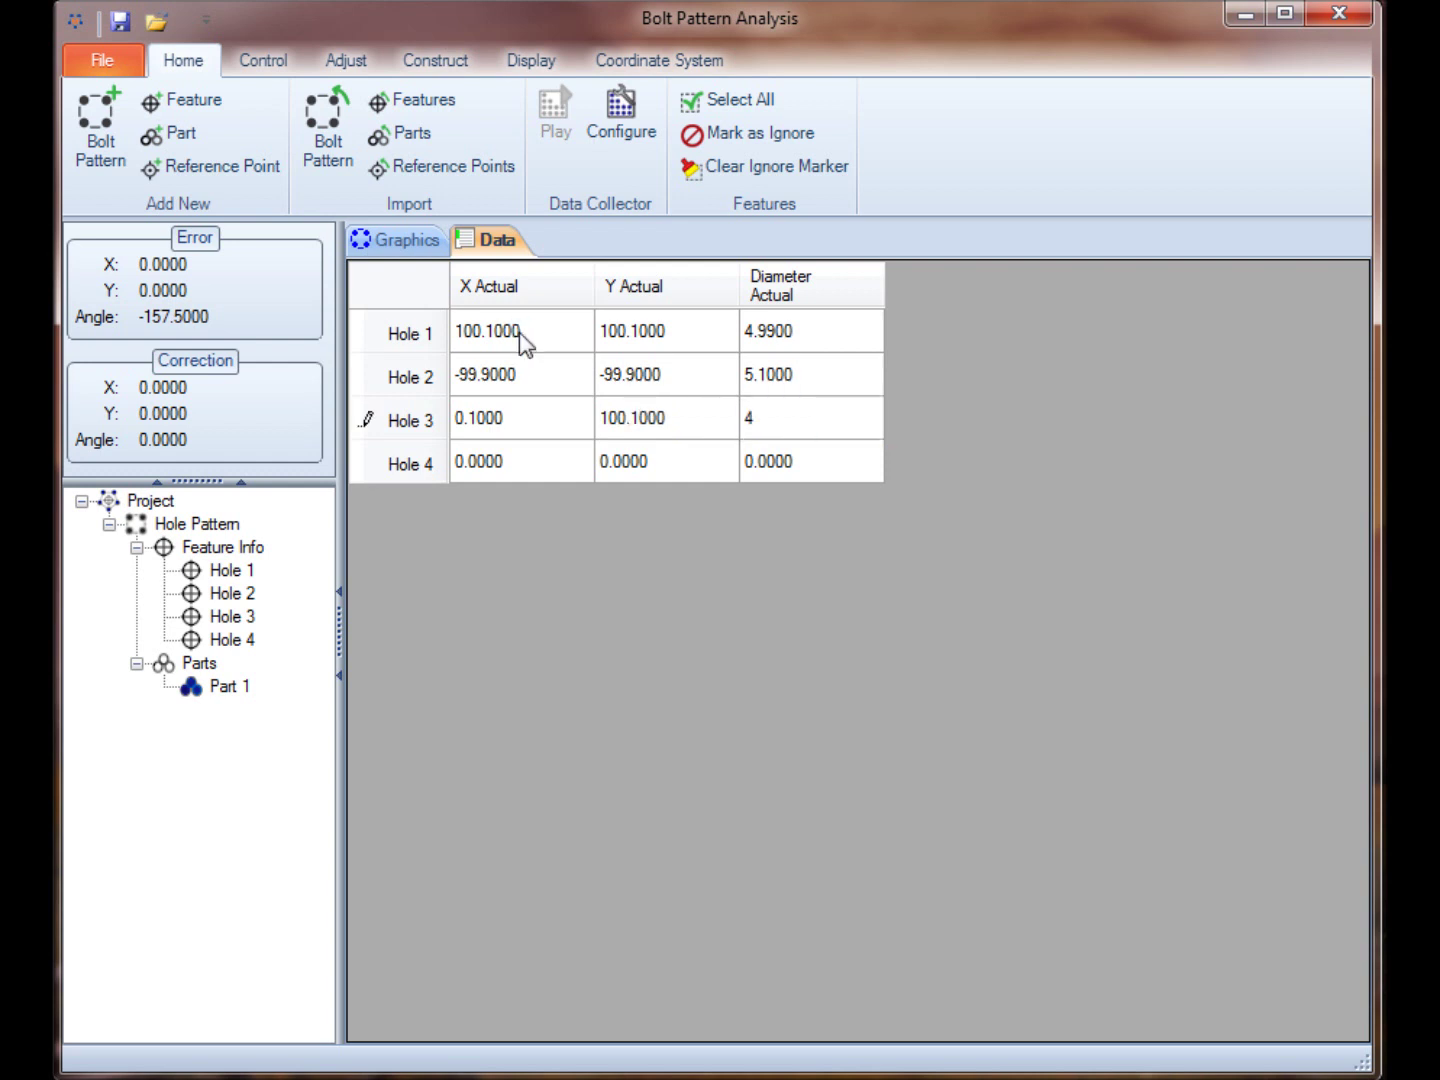
type(".999")
key("Tab")
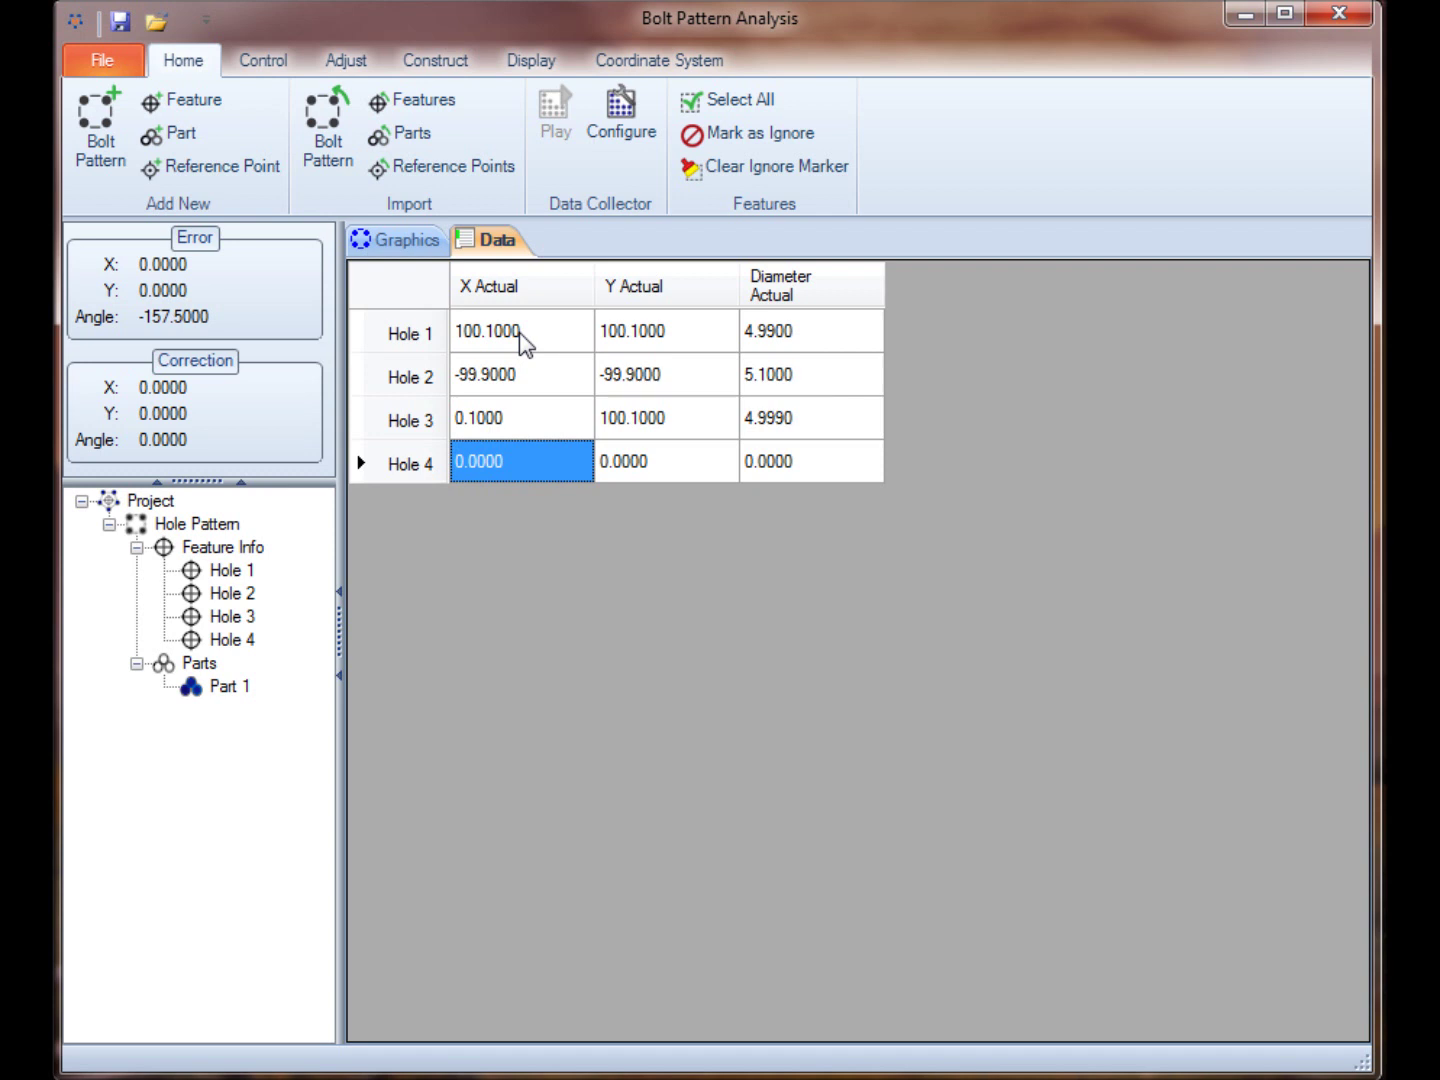
Enter Part 1's actual values for Hole 4: X 0.1, Y -99.9 and diameter 4.98.
type(".1")
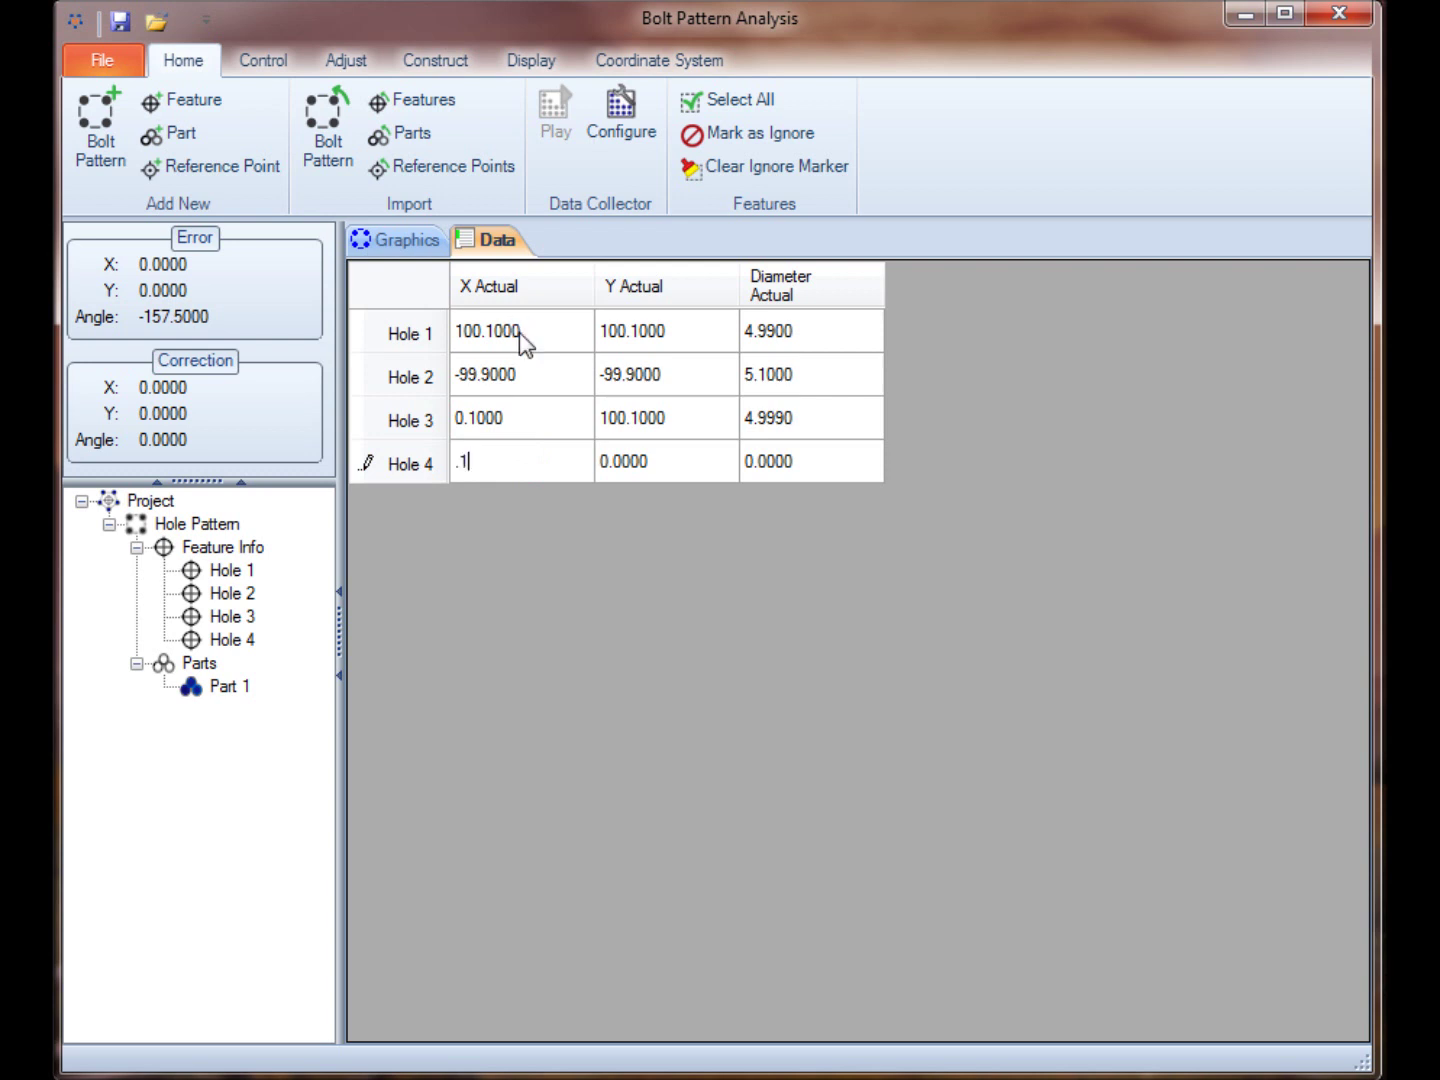
key("Tab")
type("-99.")
key("Tab")
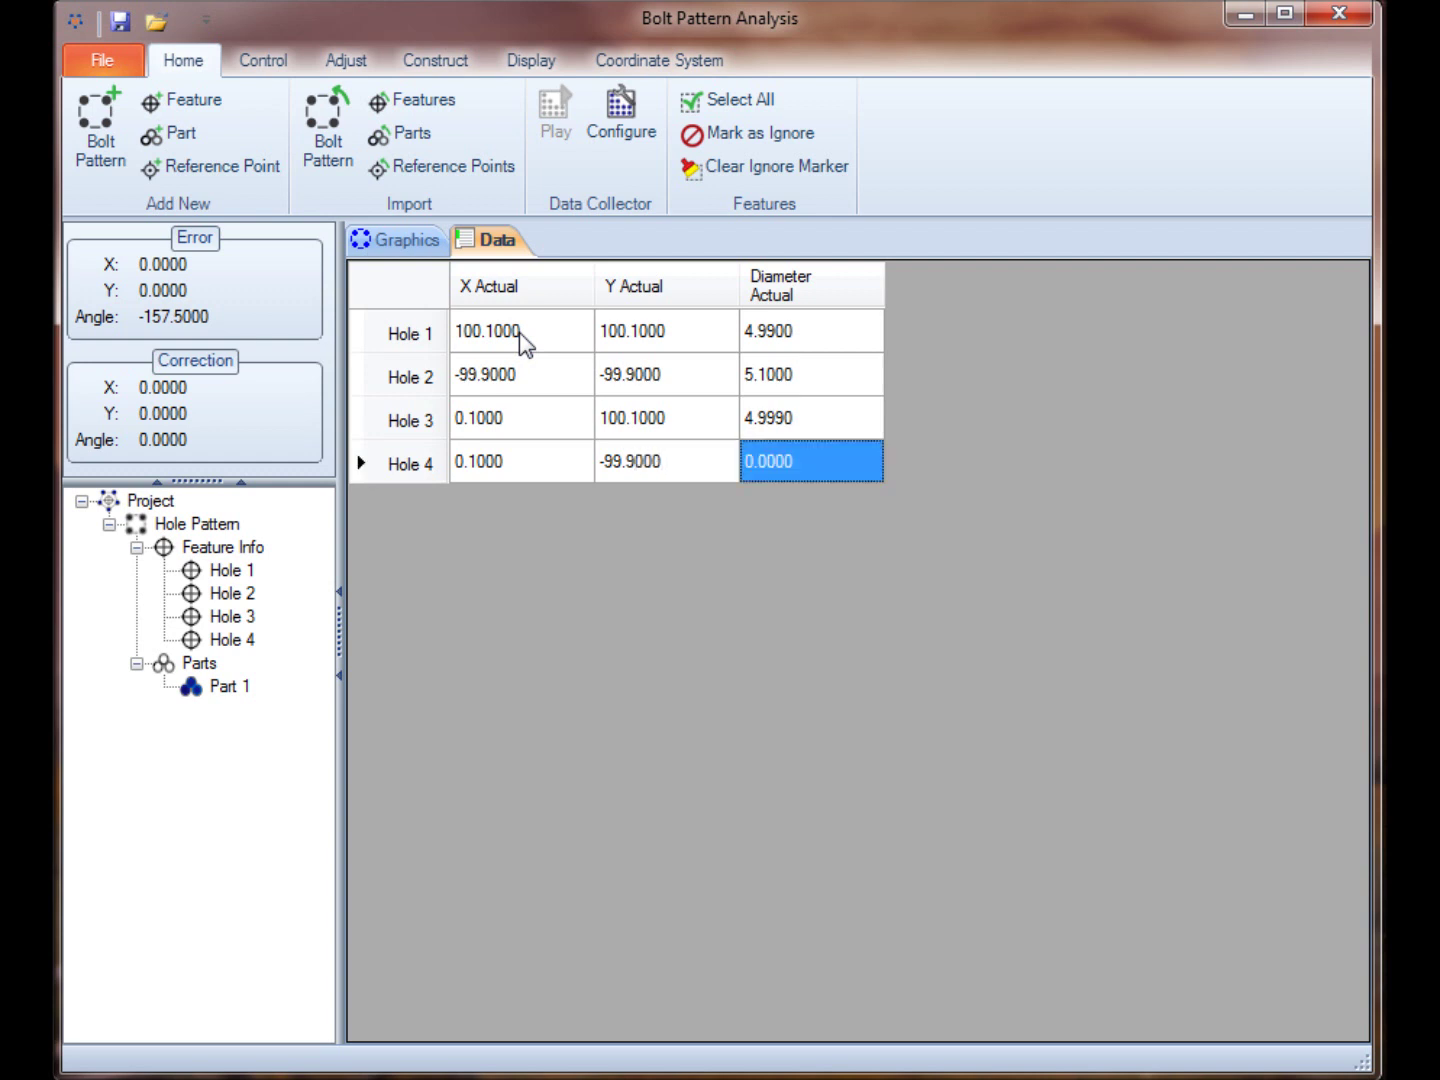
type("4.98")
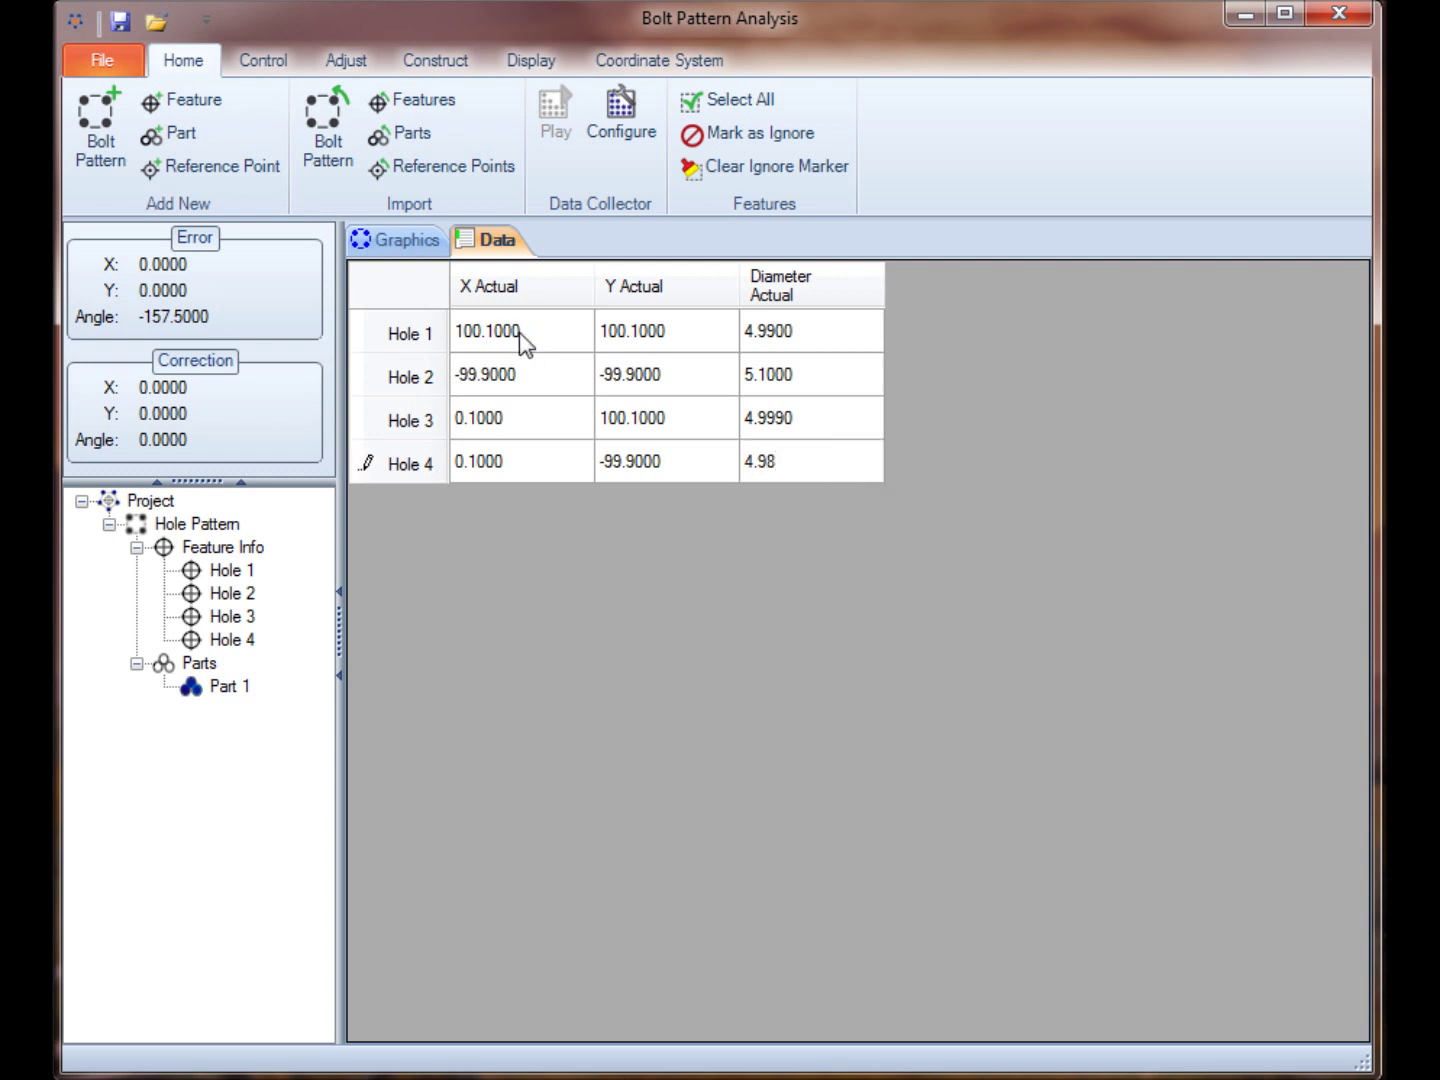
left_click(805, 430)
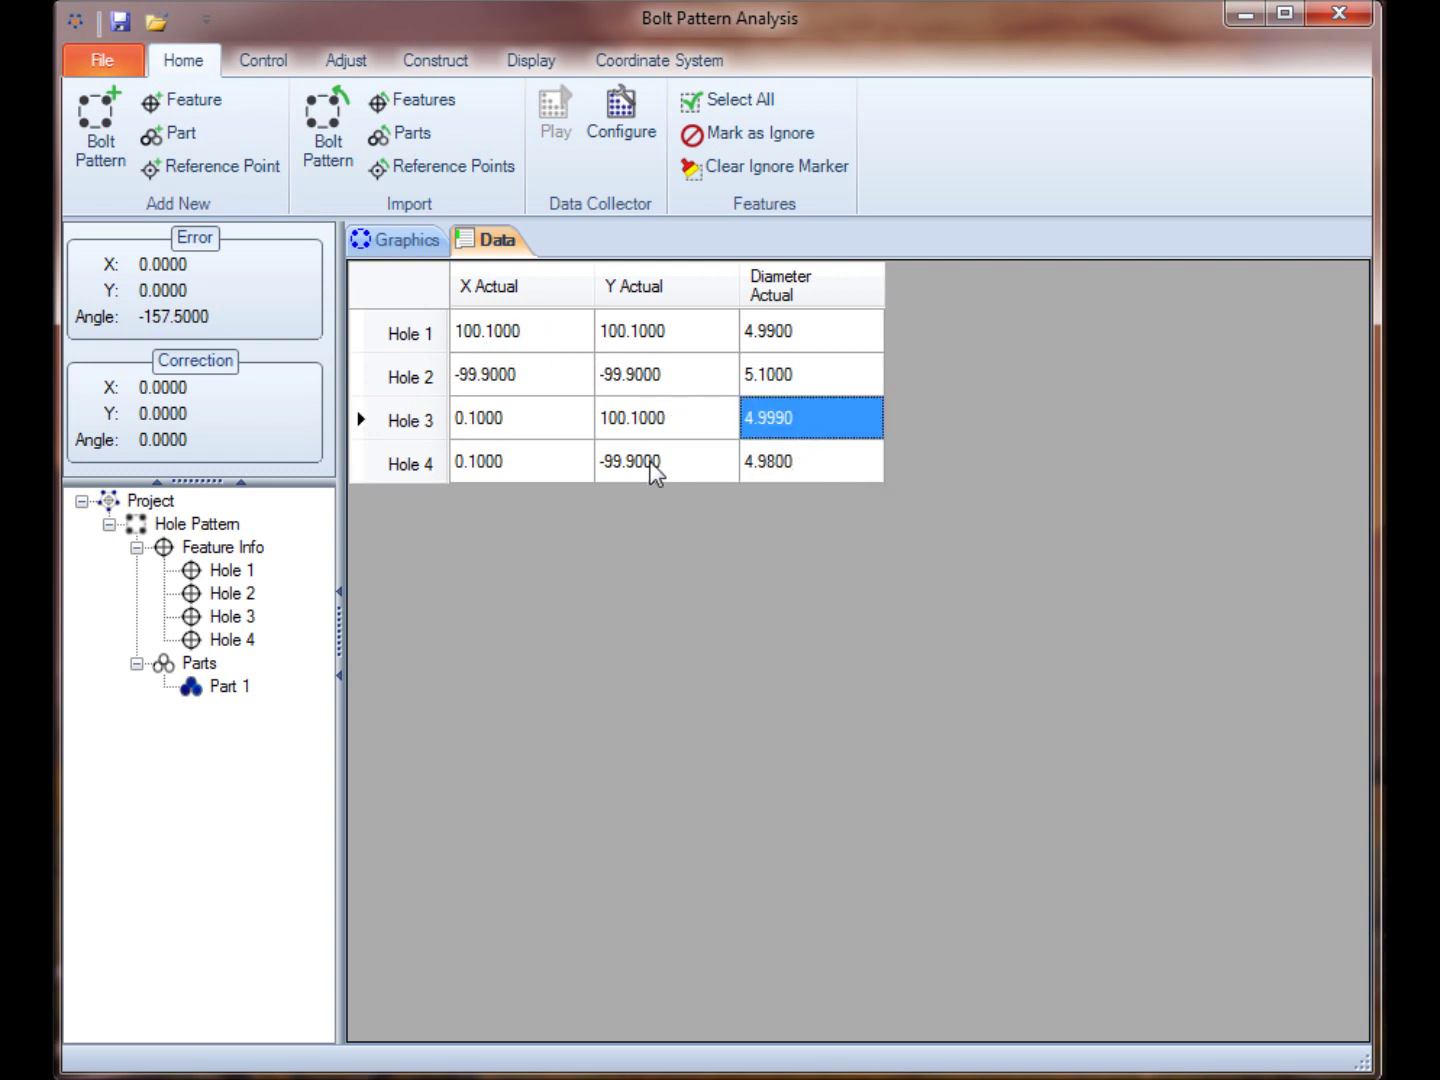
Run Best-Fit on the Hole Pattern's Feature Info in the graphics view and compare the fitted positions with the Home position.
left_click(412, 250)
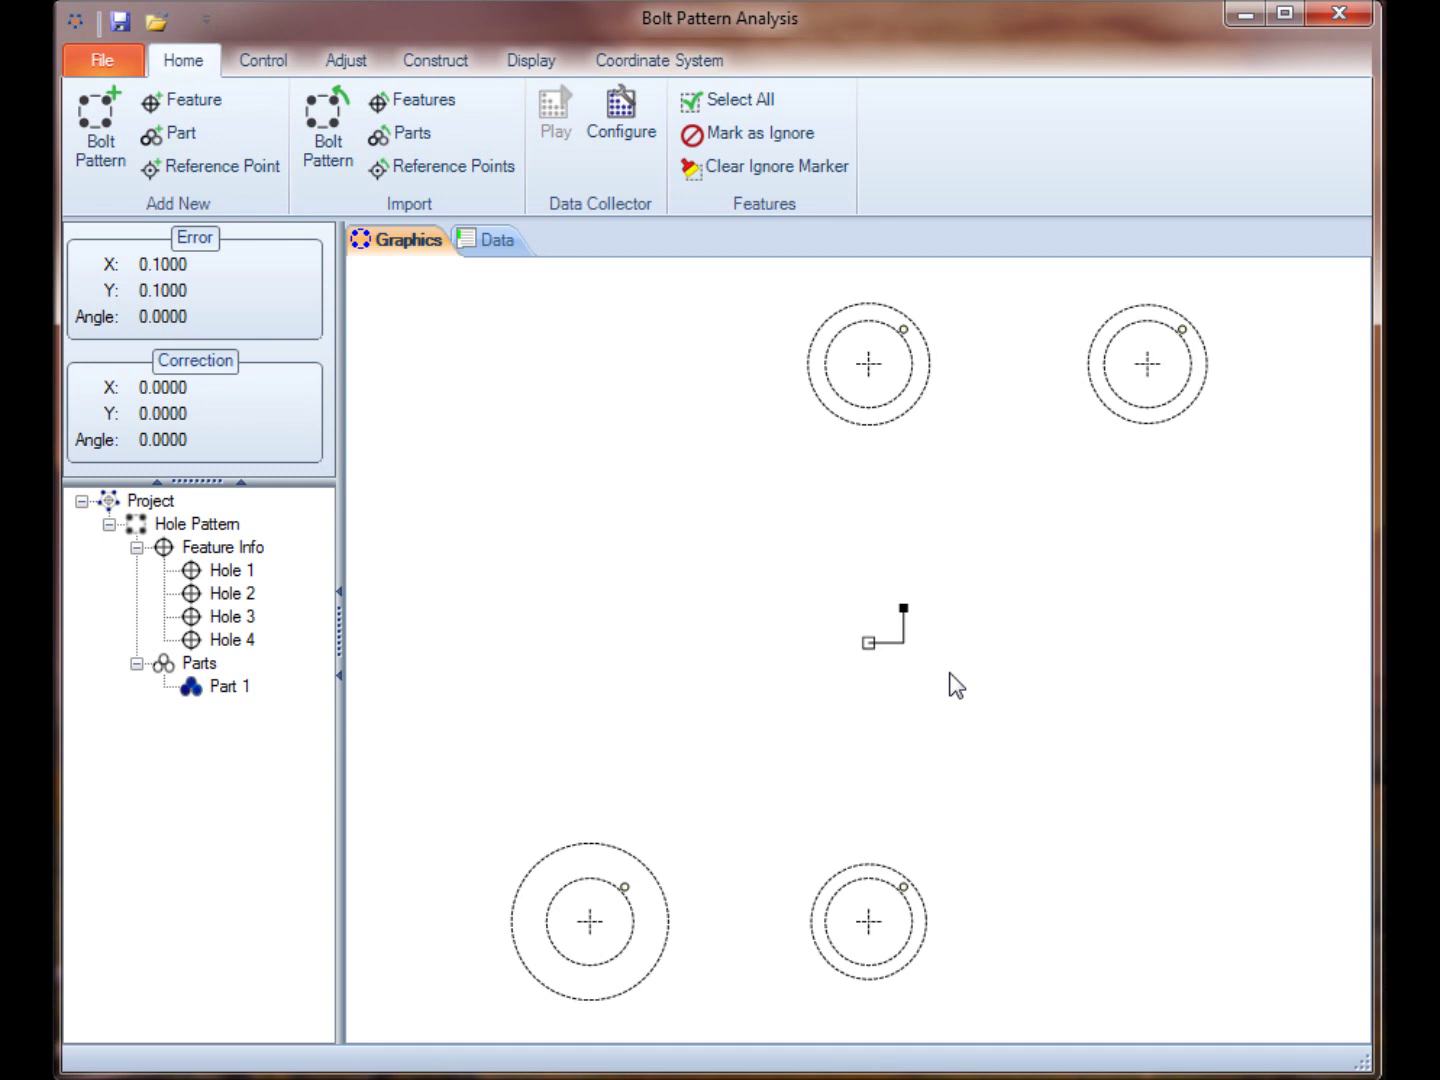
left_click(233, 58)
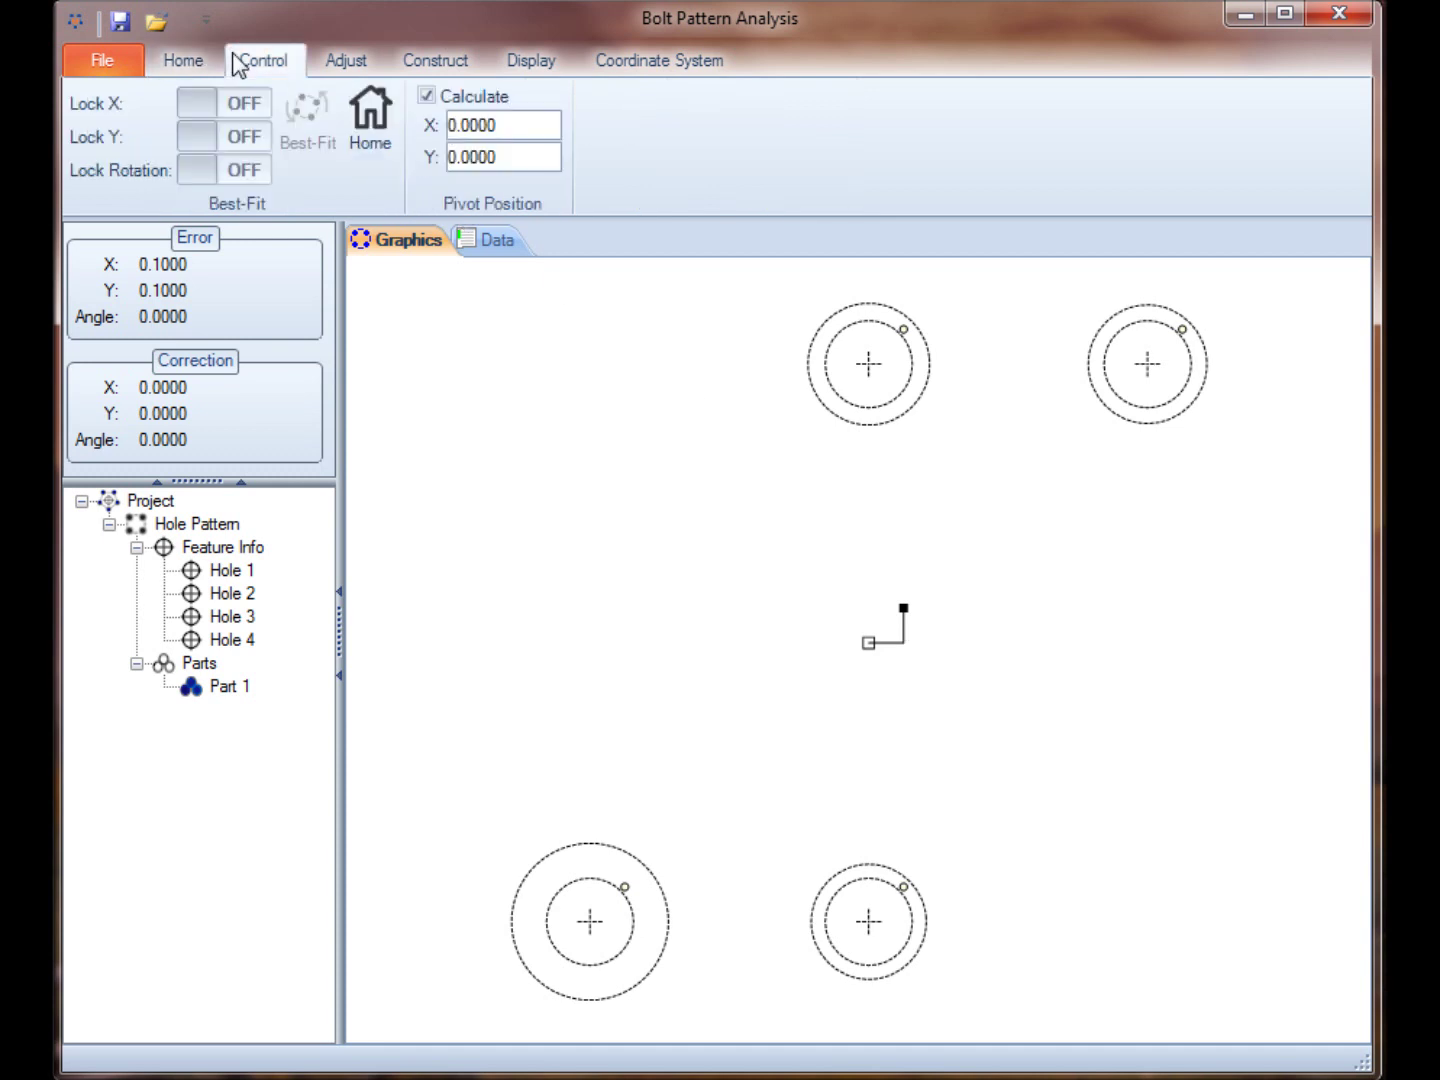
left_click(215, 548)
left_click(293, 125)
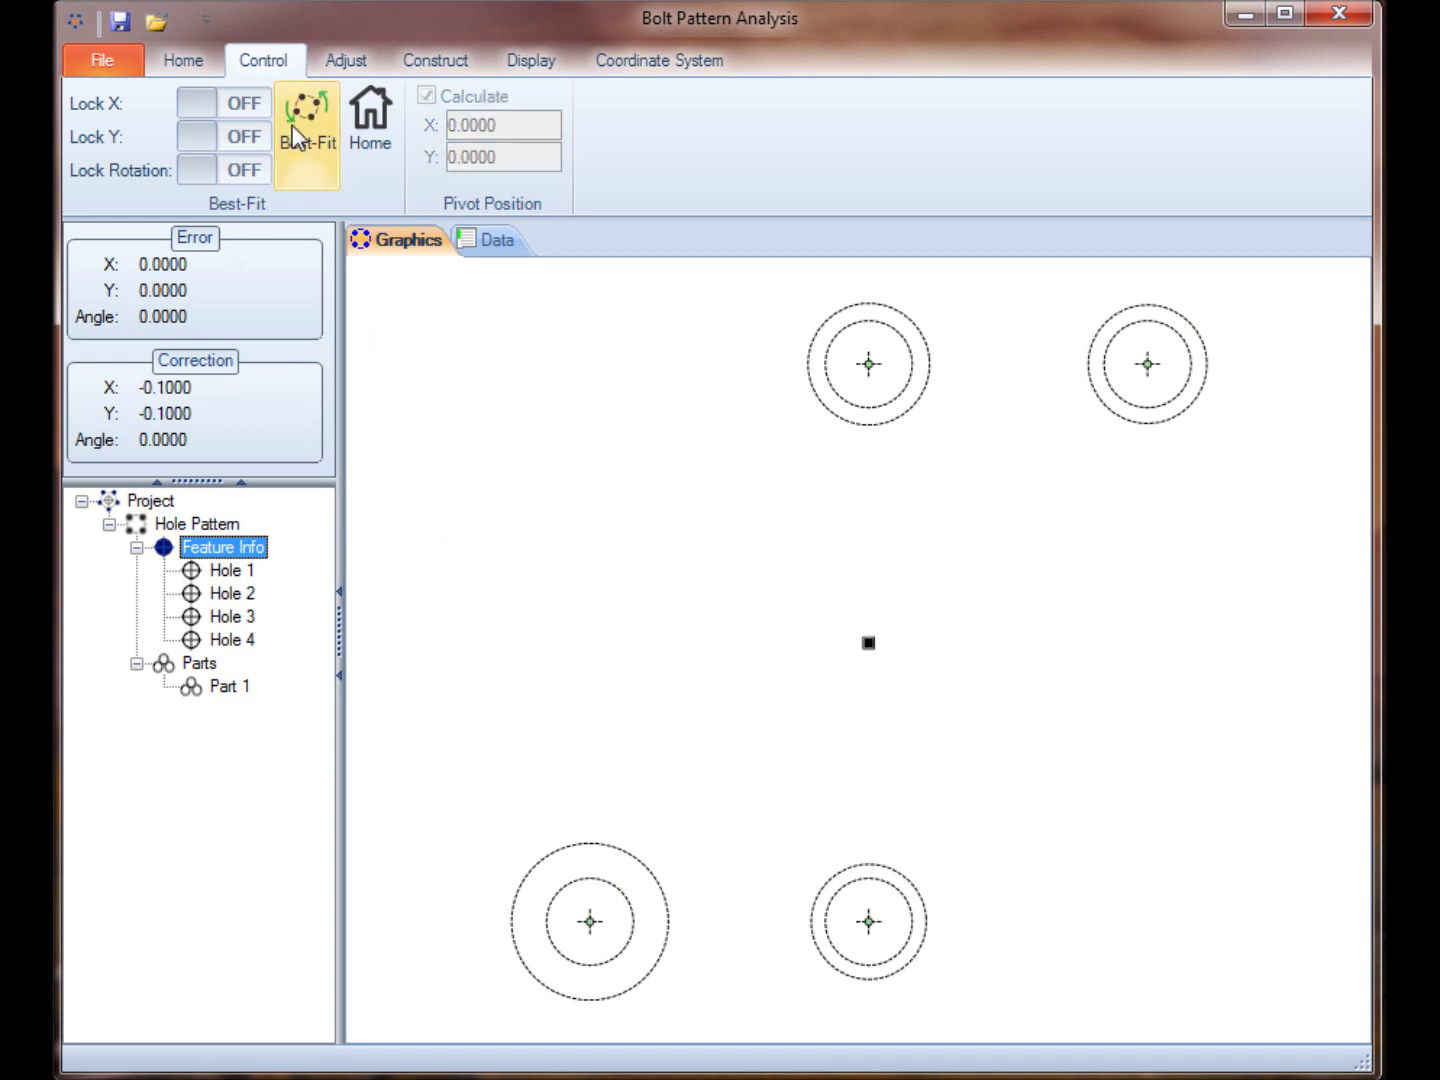
left_click(377, 134)
left_click(309, 140)
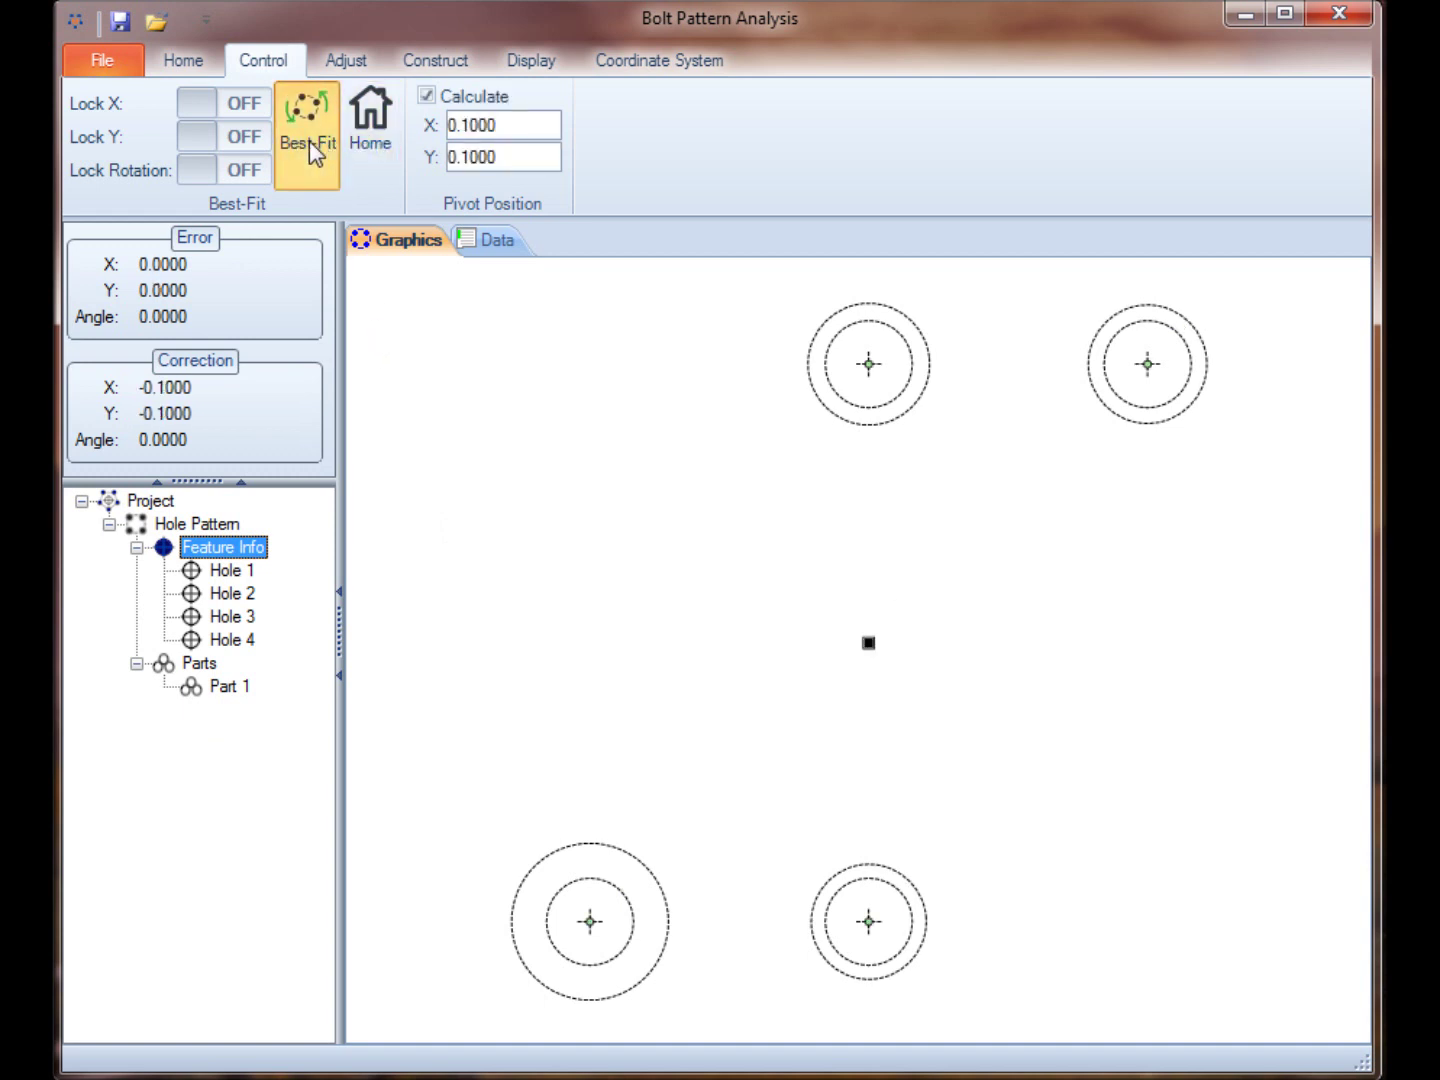
left_click(361, 138)
left_click(320, 134)
left_click(368, 131)
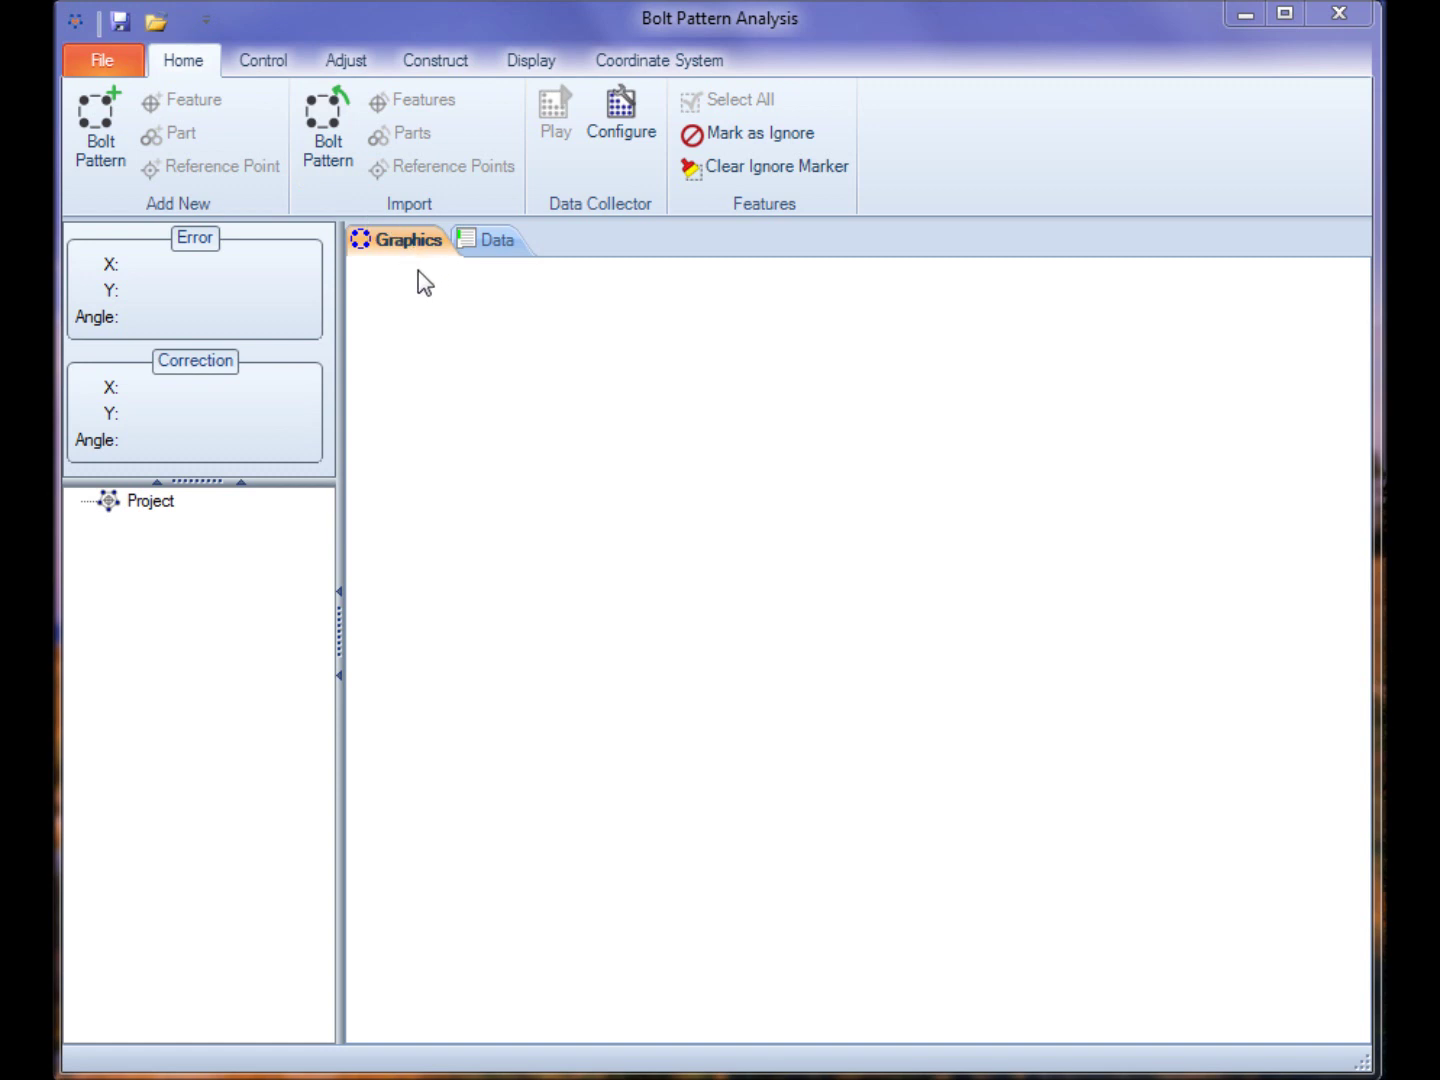
Add a new bolt pattern to the empty project and select it.
left_click(92, 145)
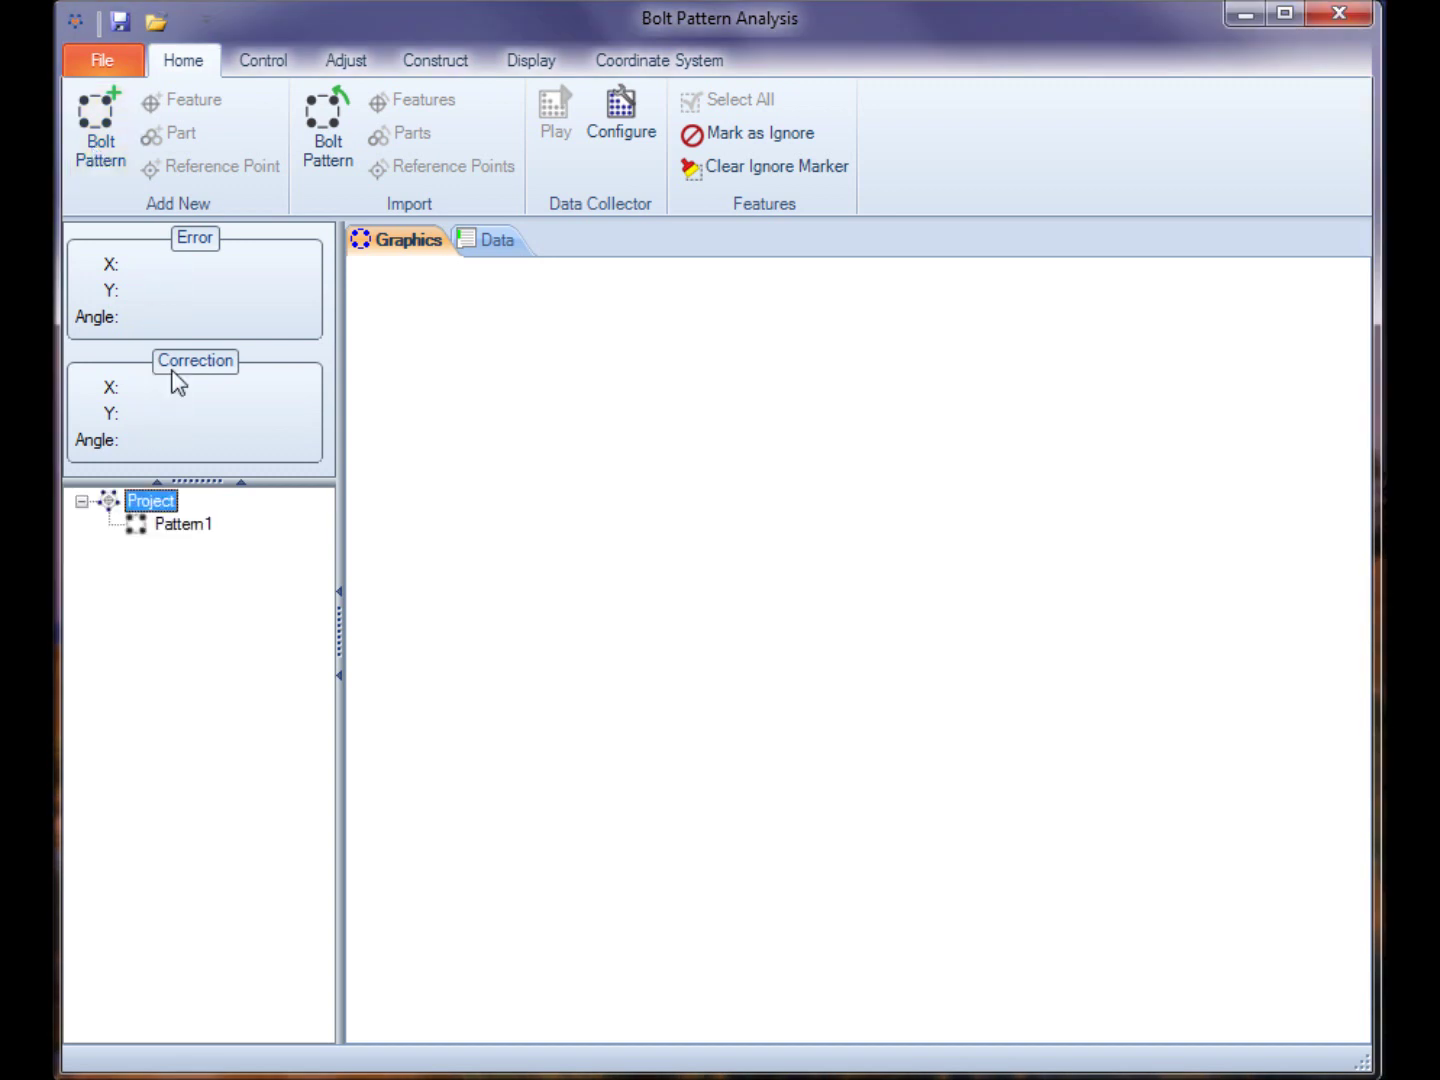
left_click(180, 528)
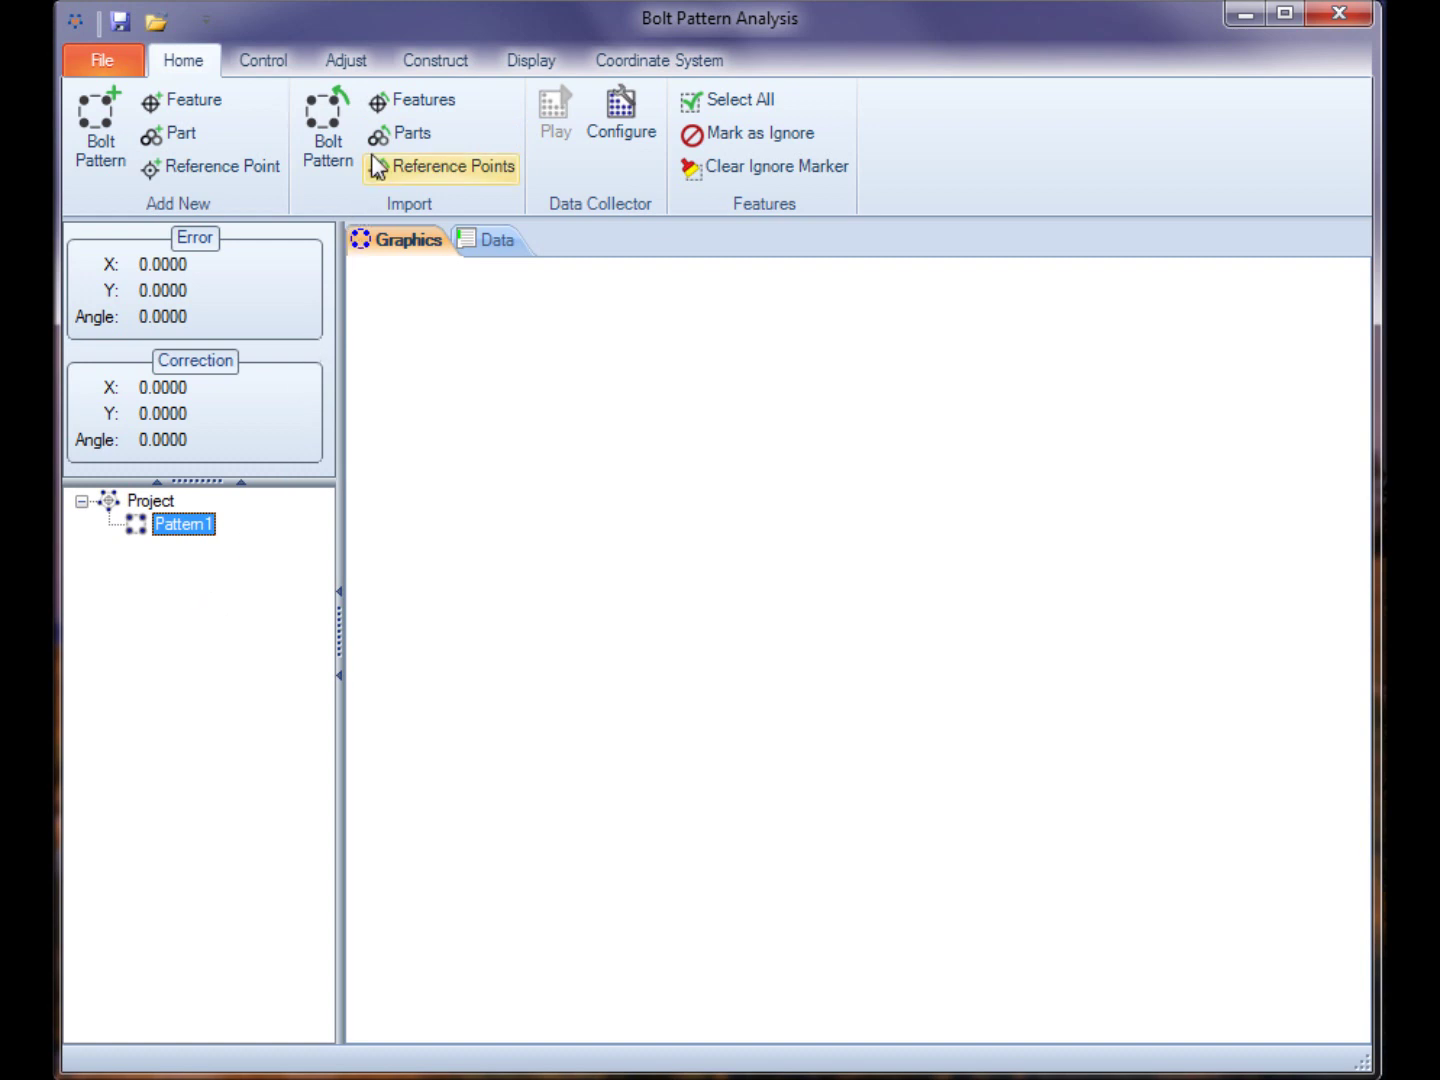
left_click(104, 120)
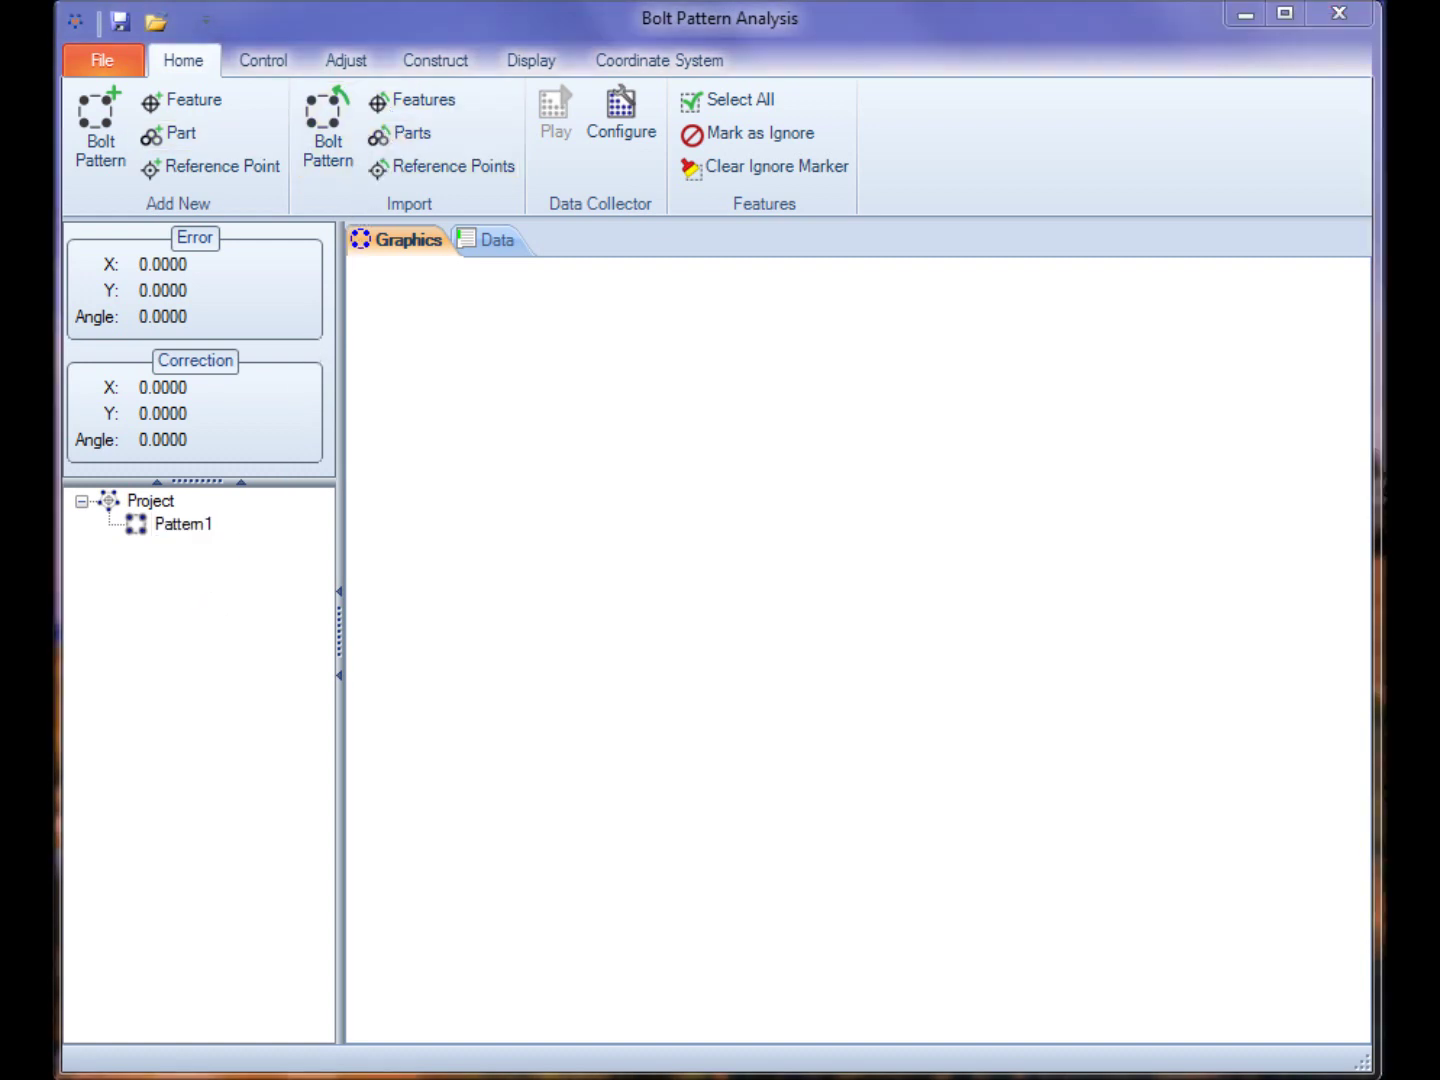
Switch to the BPA Data folder and open NominalSampleData.csv in Excel.
left_click_drag(55, 60, 789, 53)
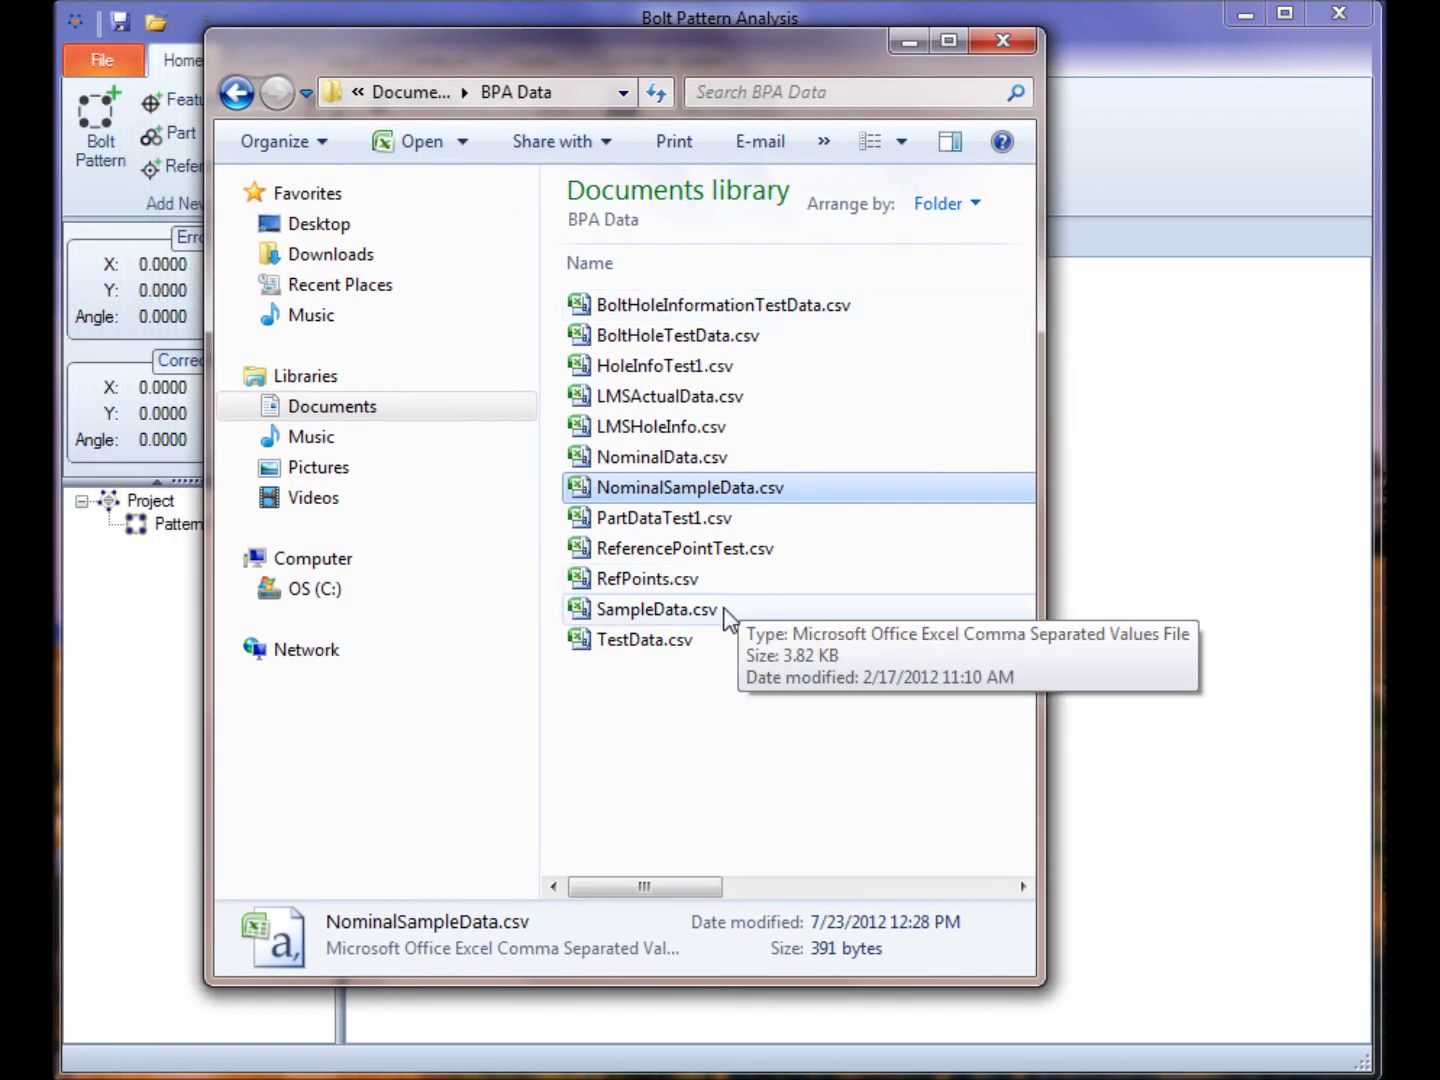
left_click(668, 490)
left_click(572, 491)
double_click(572, 490)
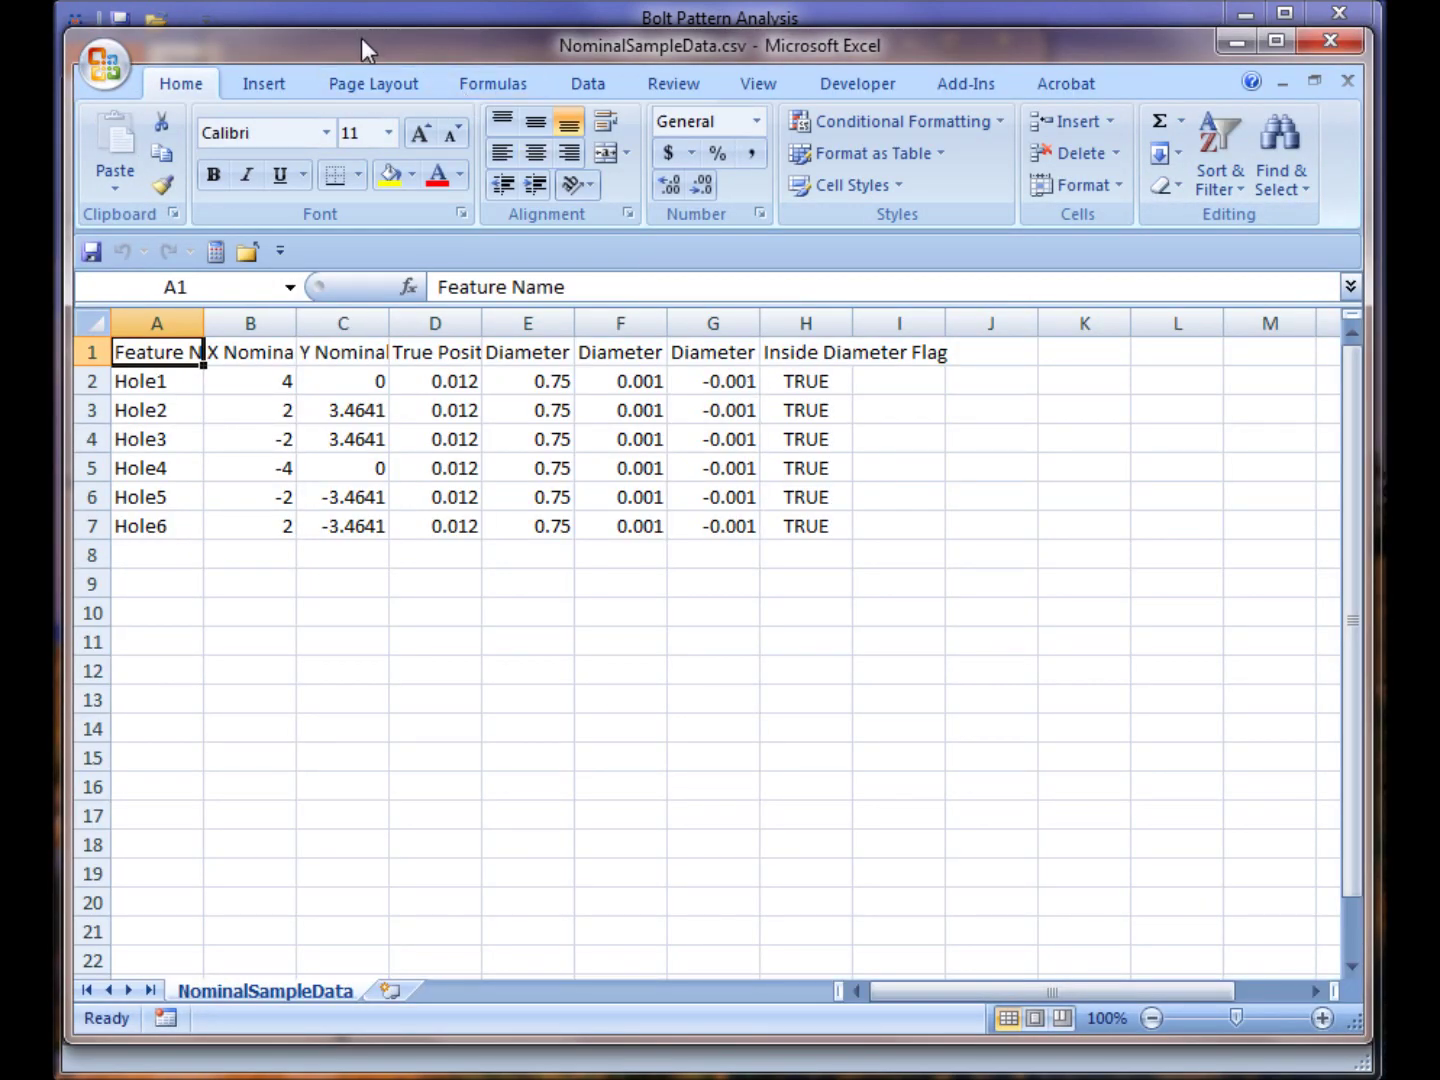
left_click_drag(364, 38, 367, 36)
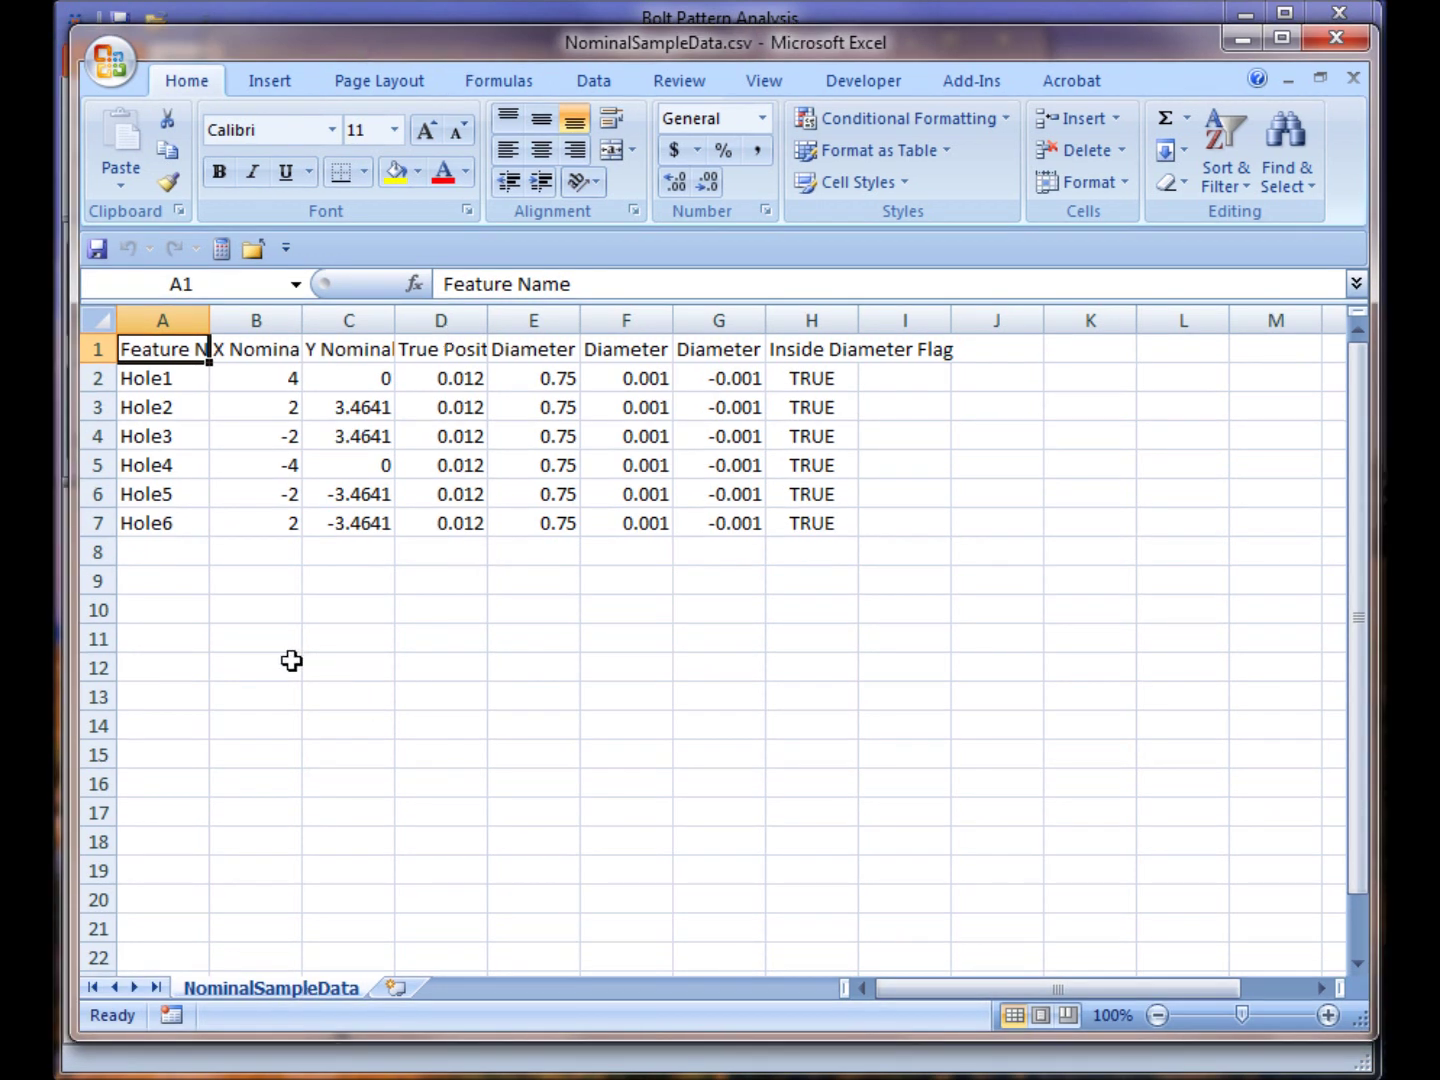
Widen the X Nominal column, and temporarily widen the Feature Name column to read its full header.
left_click_drag(203, 318, 284, 321)
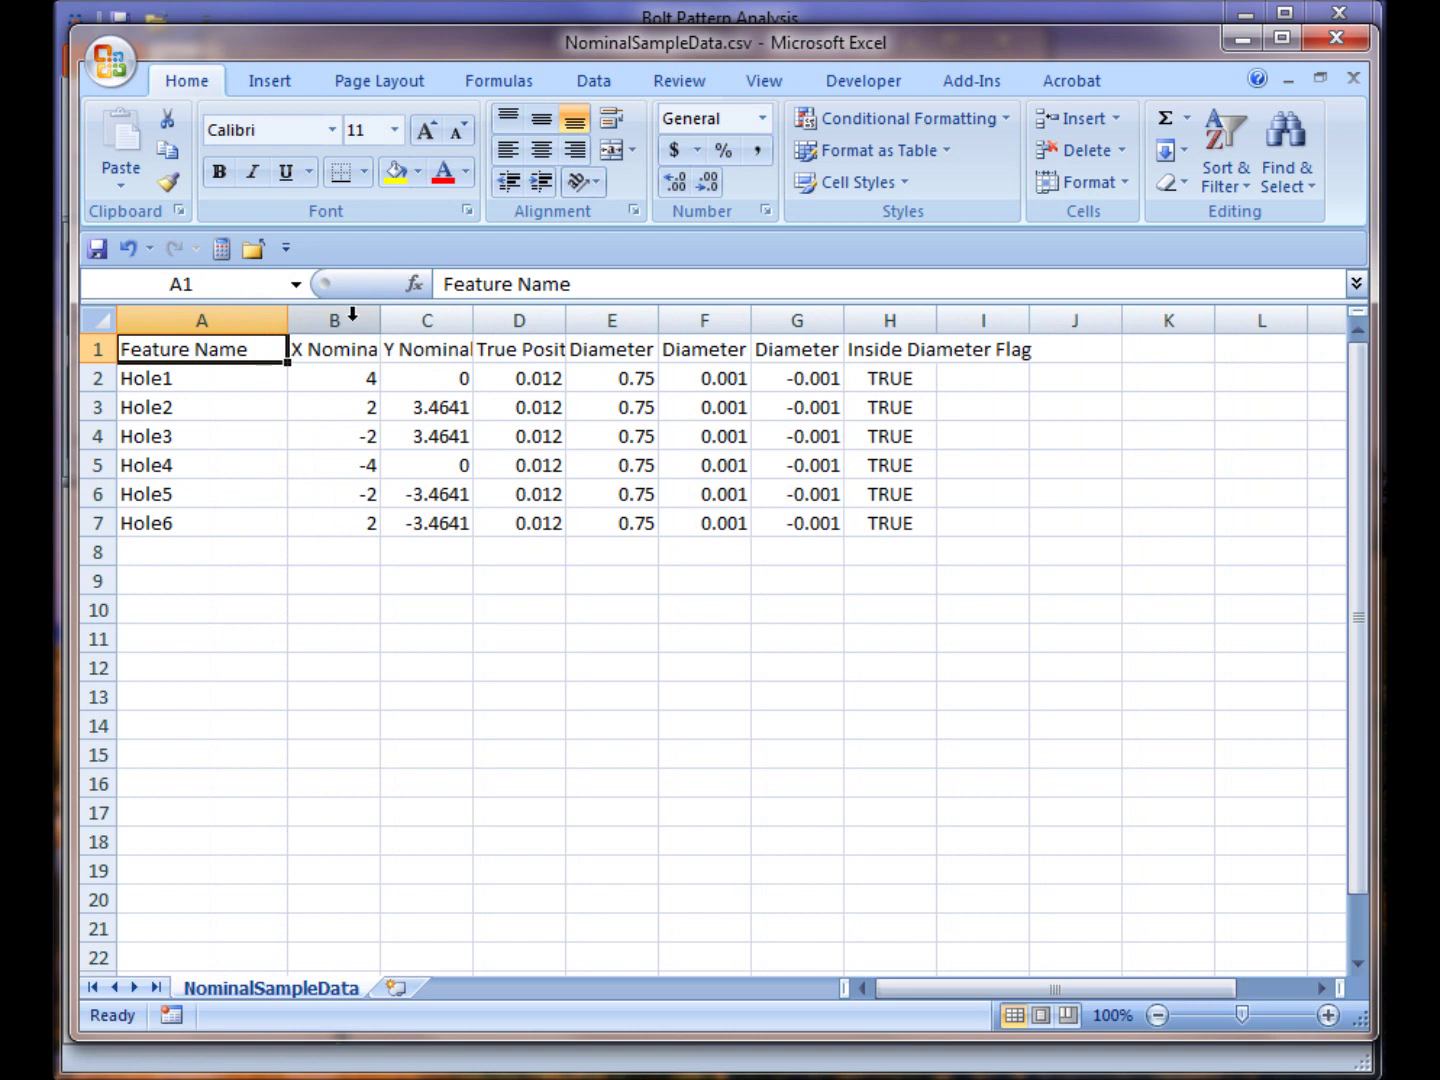
left_click_drag(380, 318, 441, 319)
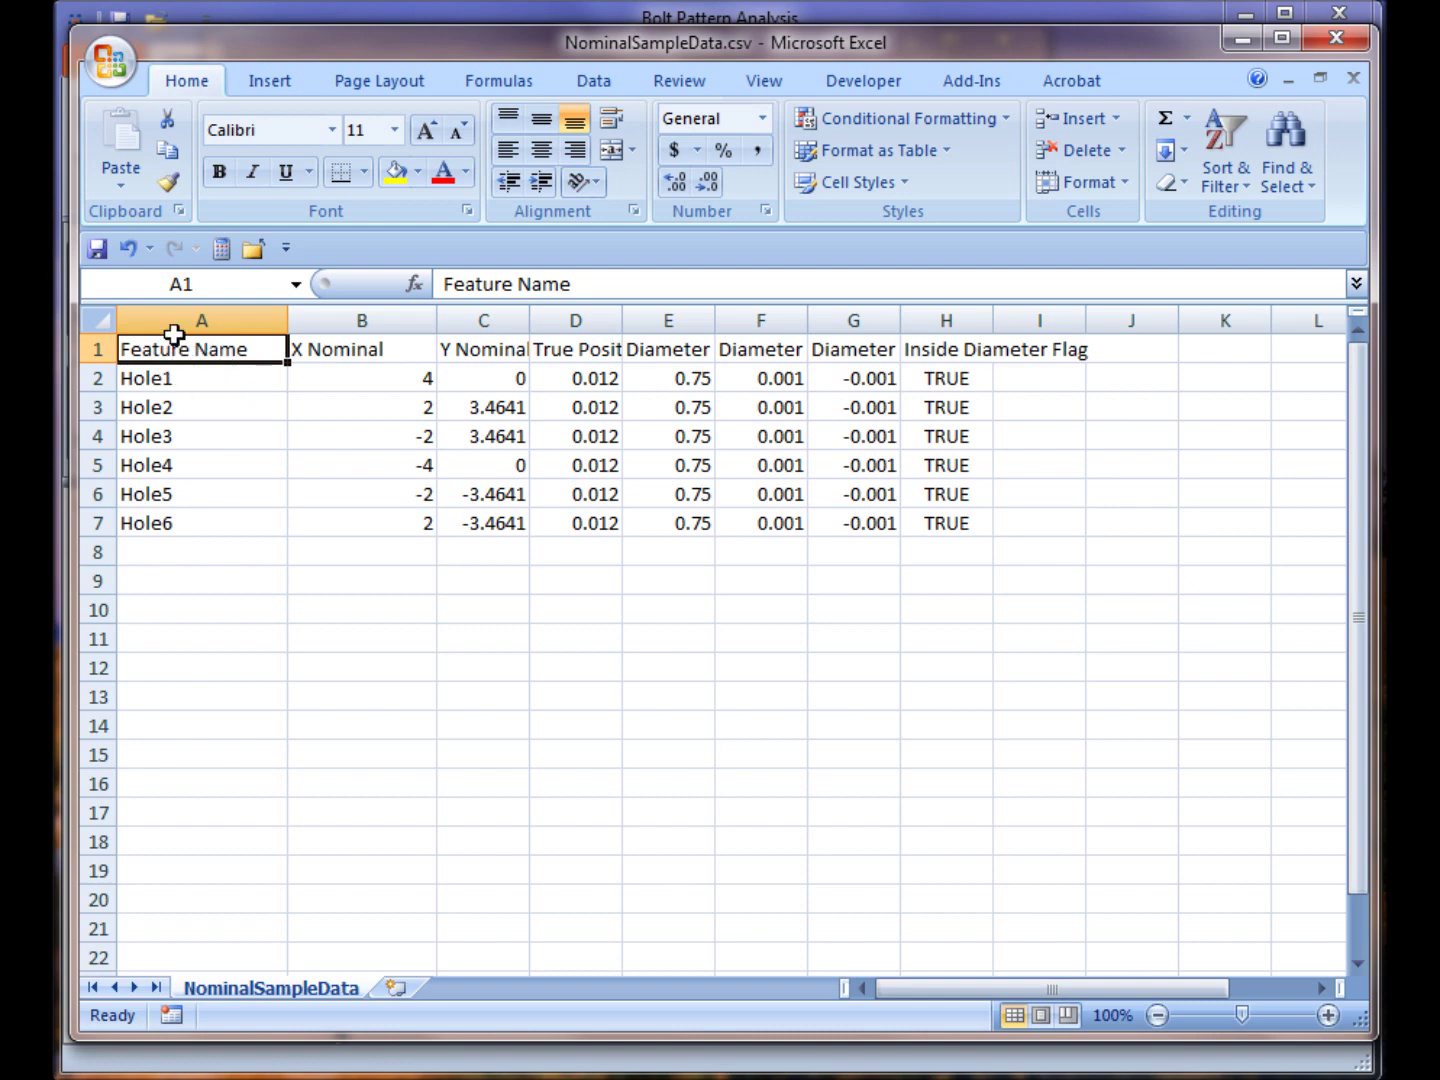
left_click(175, 319)
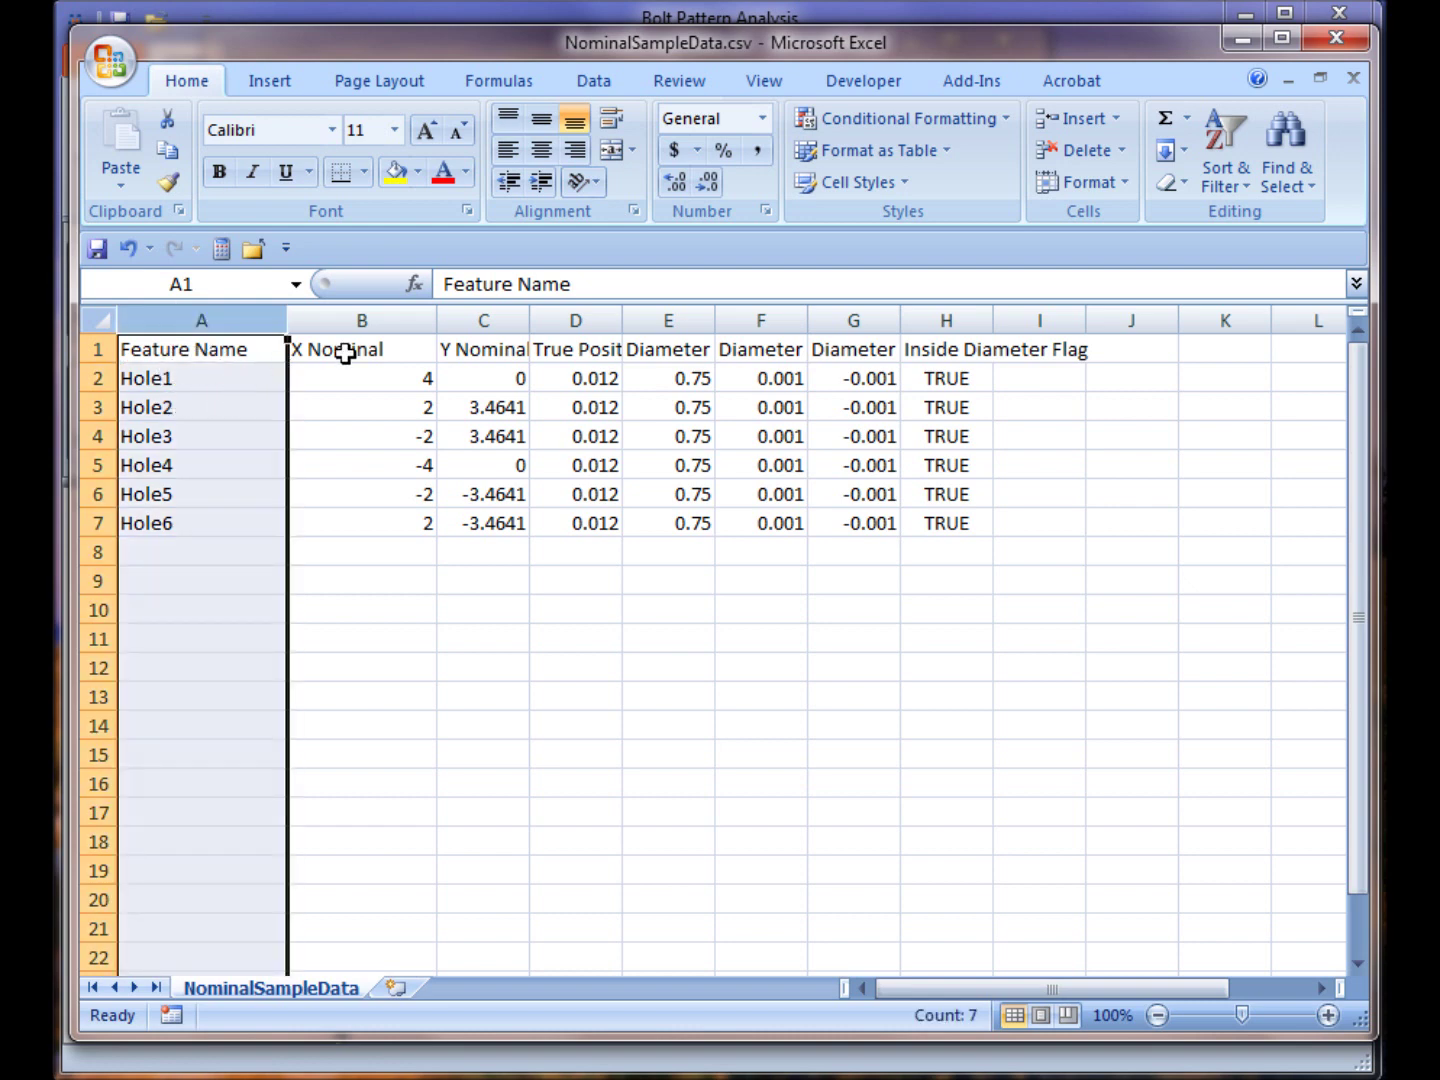
left_click_drag(287, 321, 203, 331)
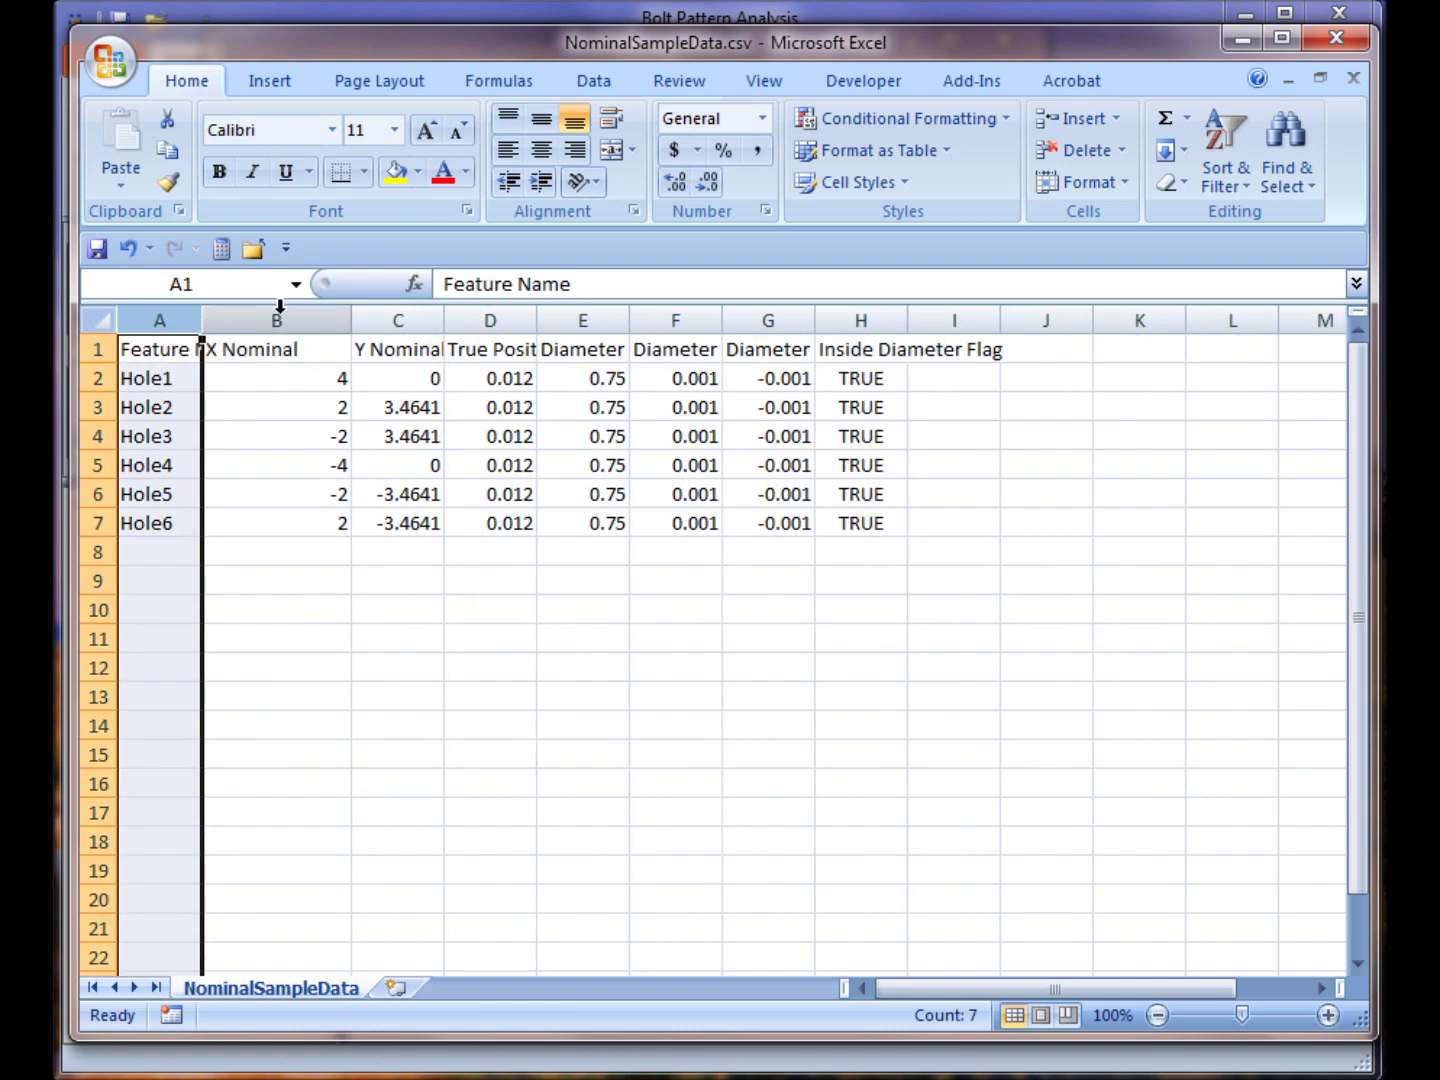
Widen the X Nominal column further and the Y Nominal column to fit its header, and select both columns.
left_click(276, 320)
left_click_drag(348, 320, 391, 320)
left_click_drag(486, 326, 546, 330)
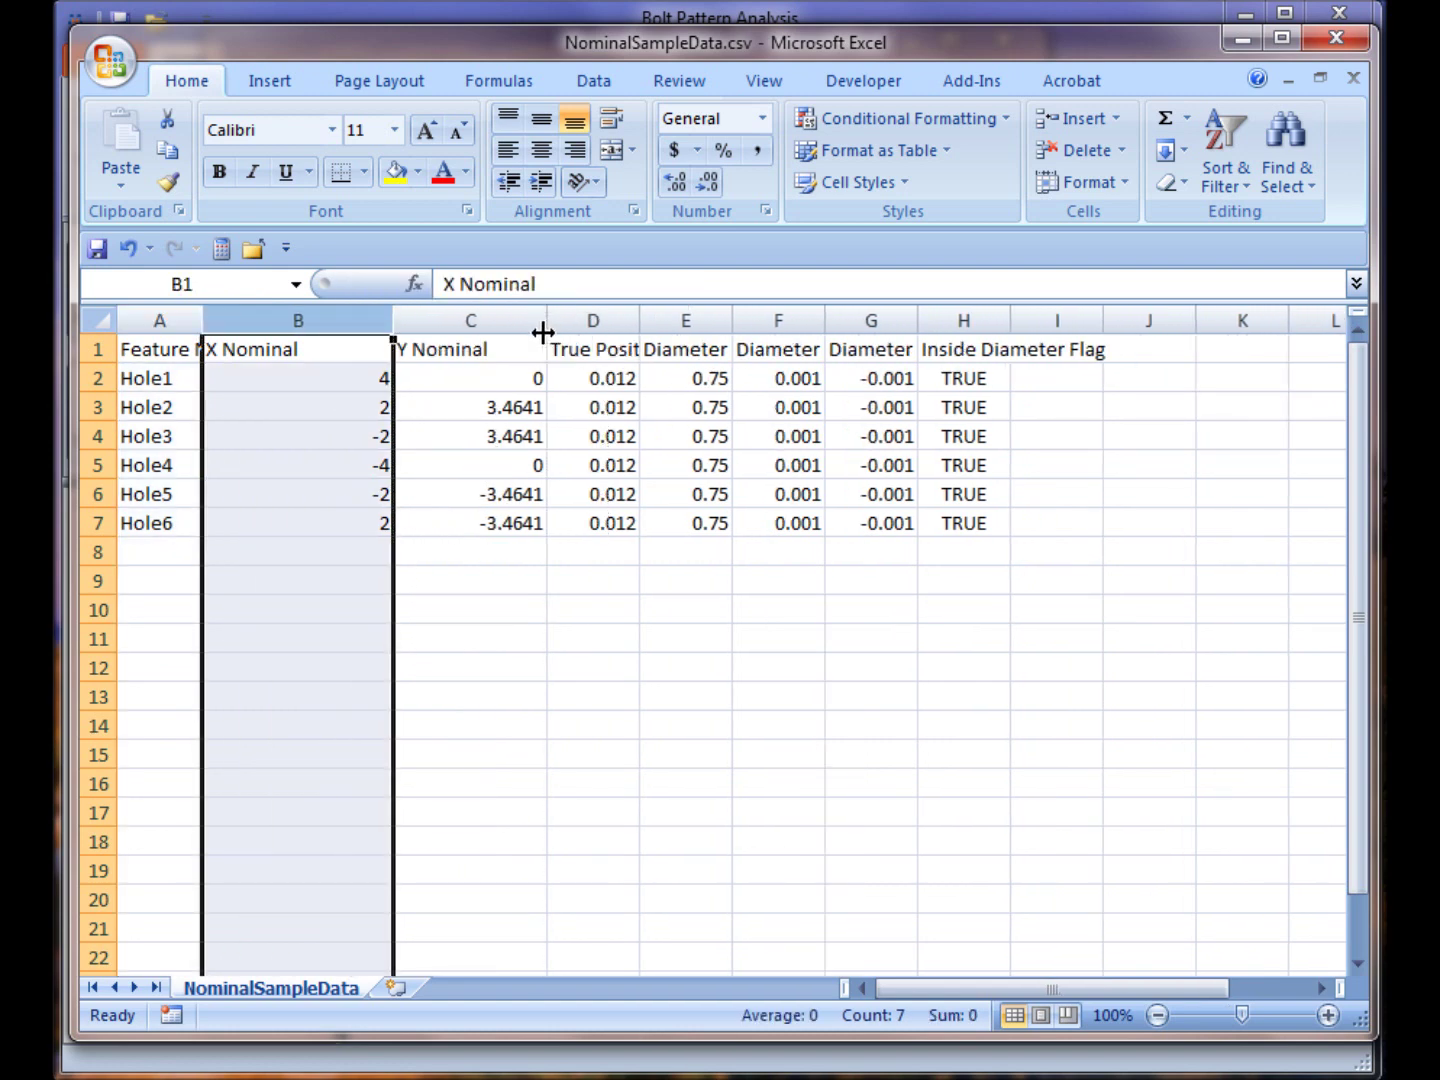
left_click_drag(358, 317, 437, 321)
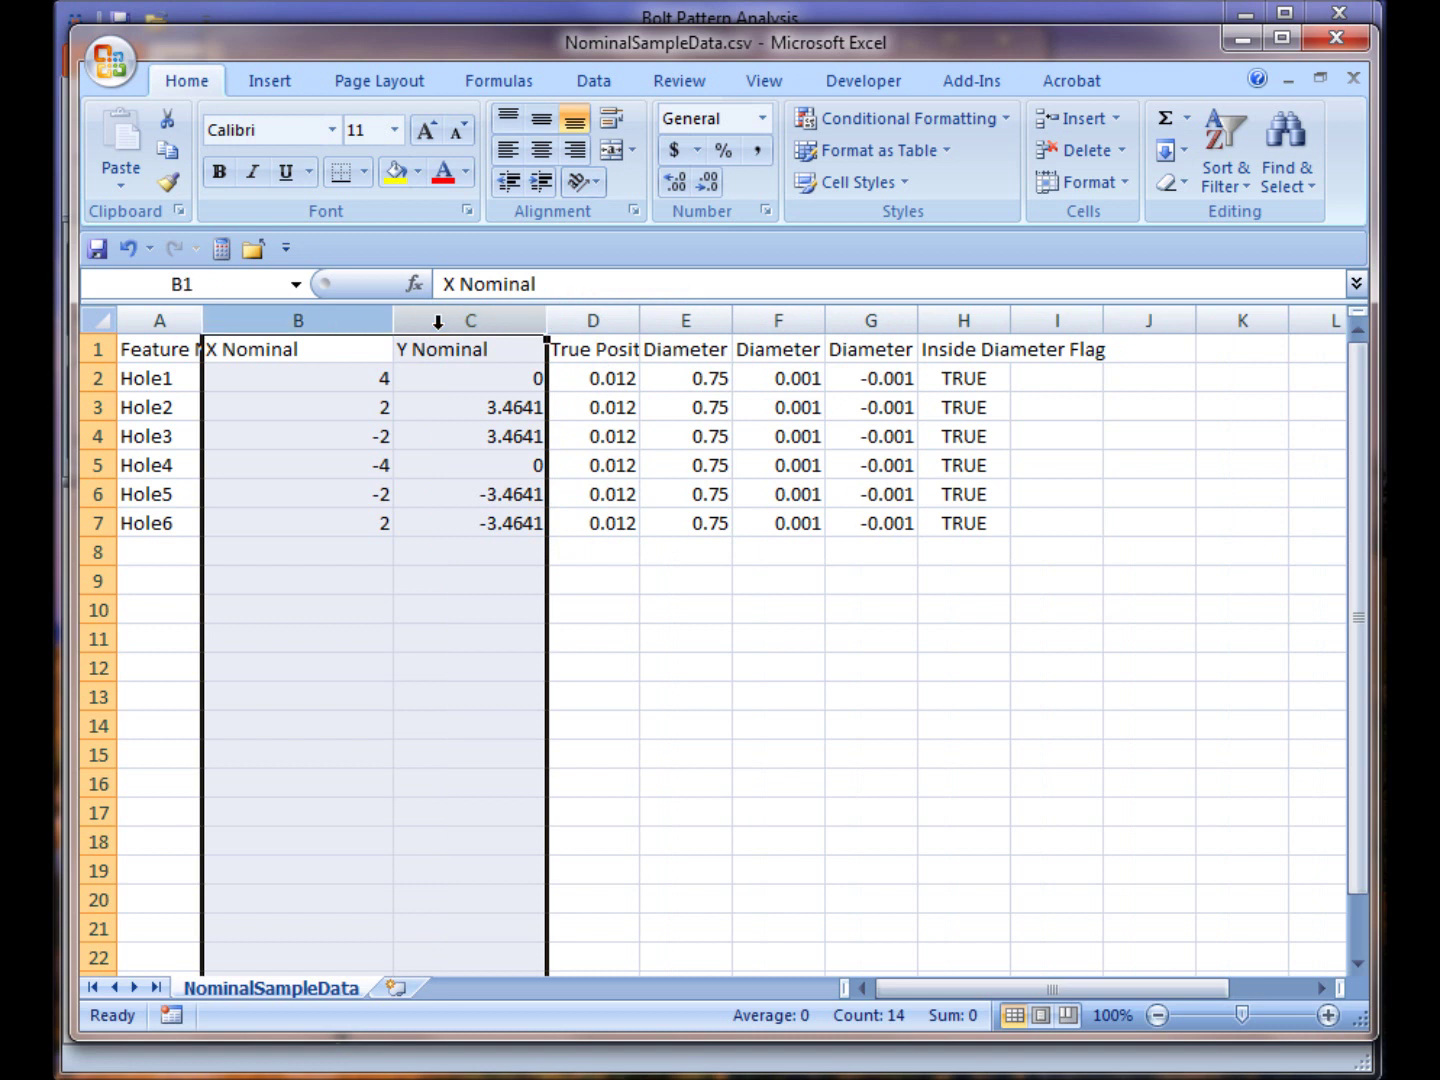
Widen the True Position Tolerance and Diameter Nominal columns to make their headers readable.
left_click(600, 315)
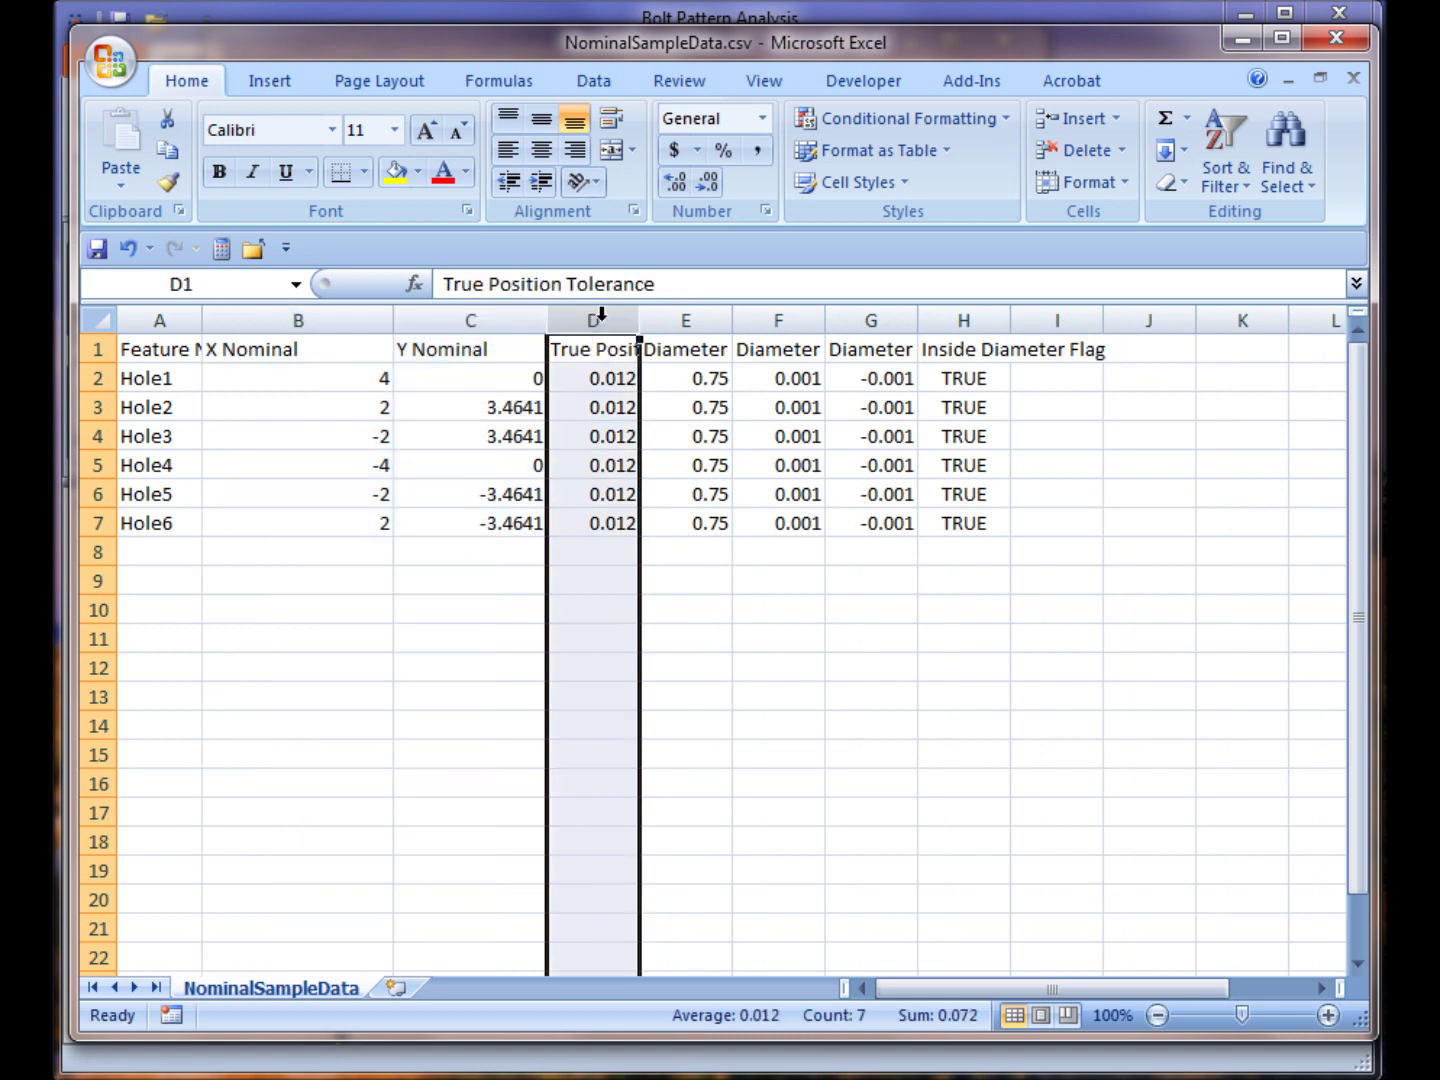
left_click_drag(636, 320, 734, 320)
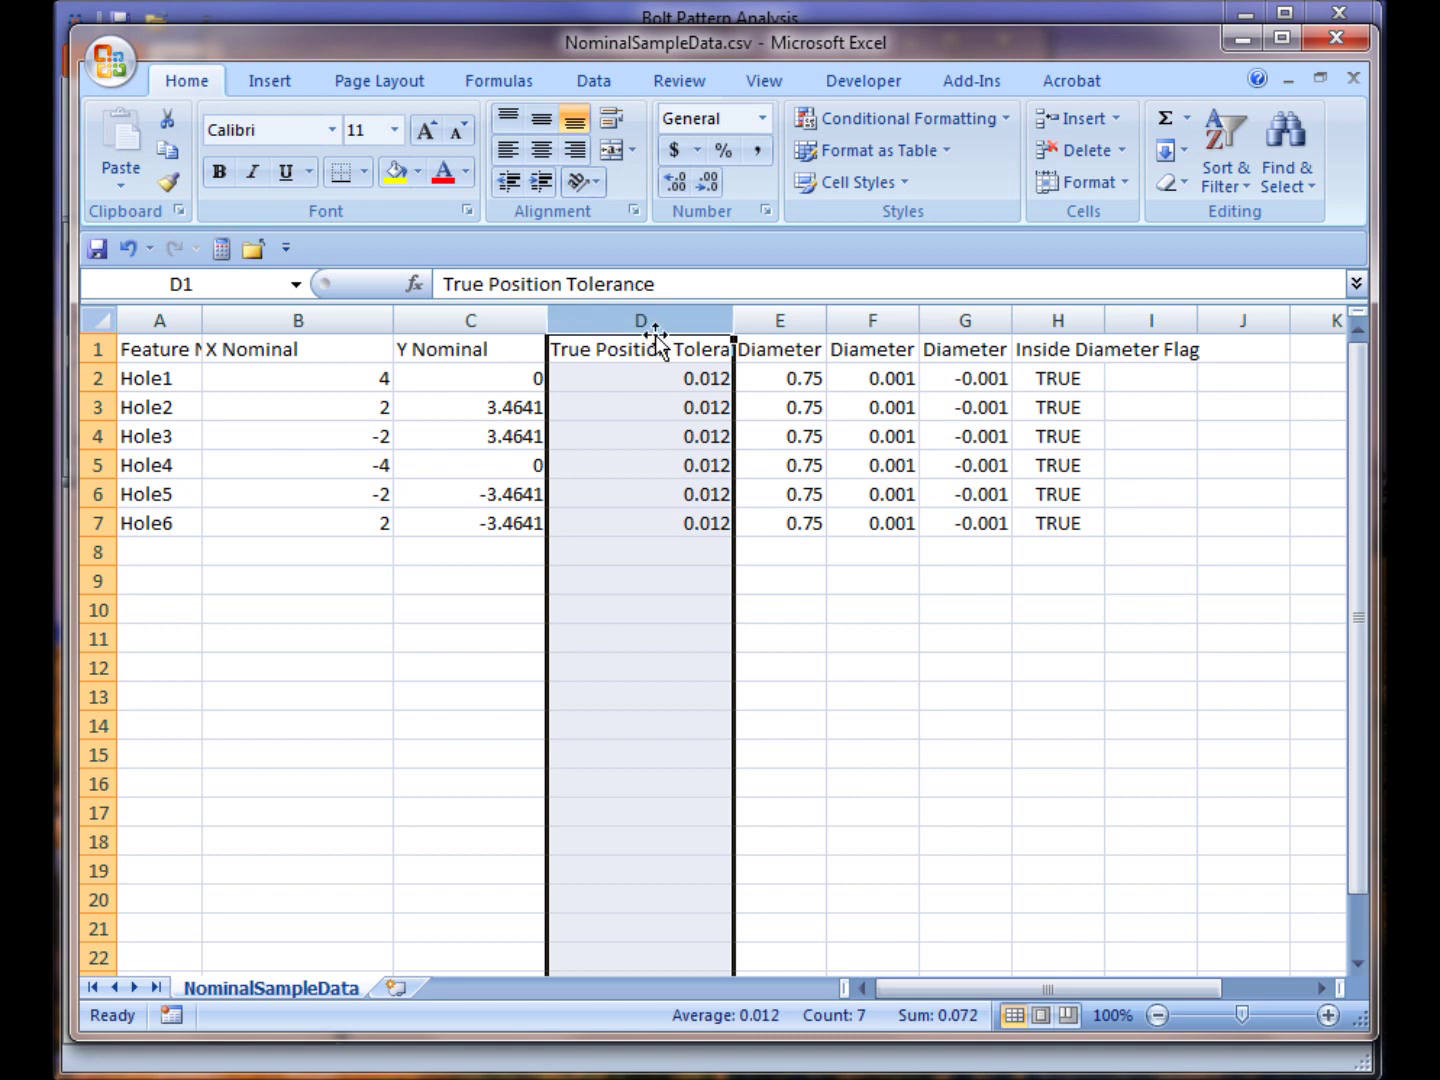
left_click(808, 319)
left_click_drag(826, 319, 920, 316)
left_click(920, 316)
Widen the Diameter + Tol and Diameter - Tol columns to show their full headers.
left_click_drag(1029, 987, 1112, 995)
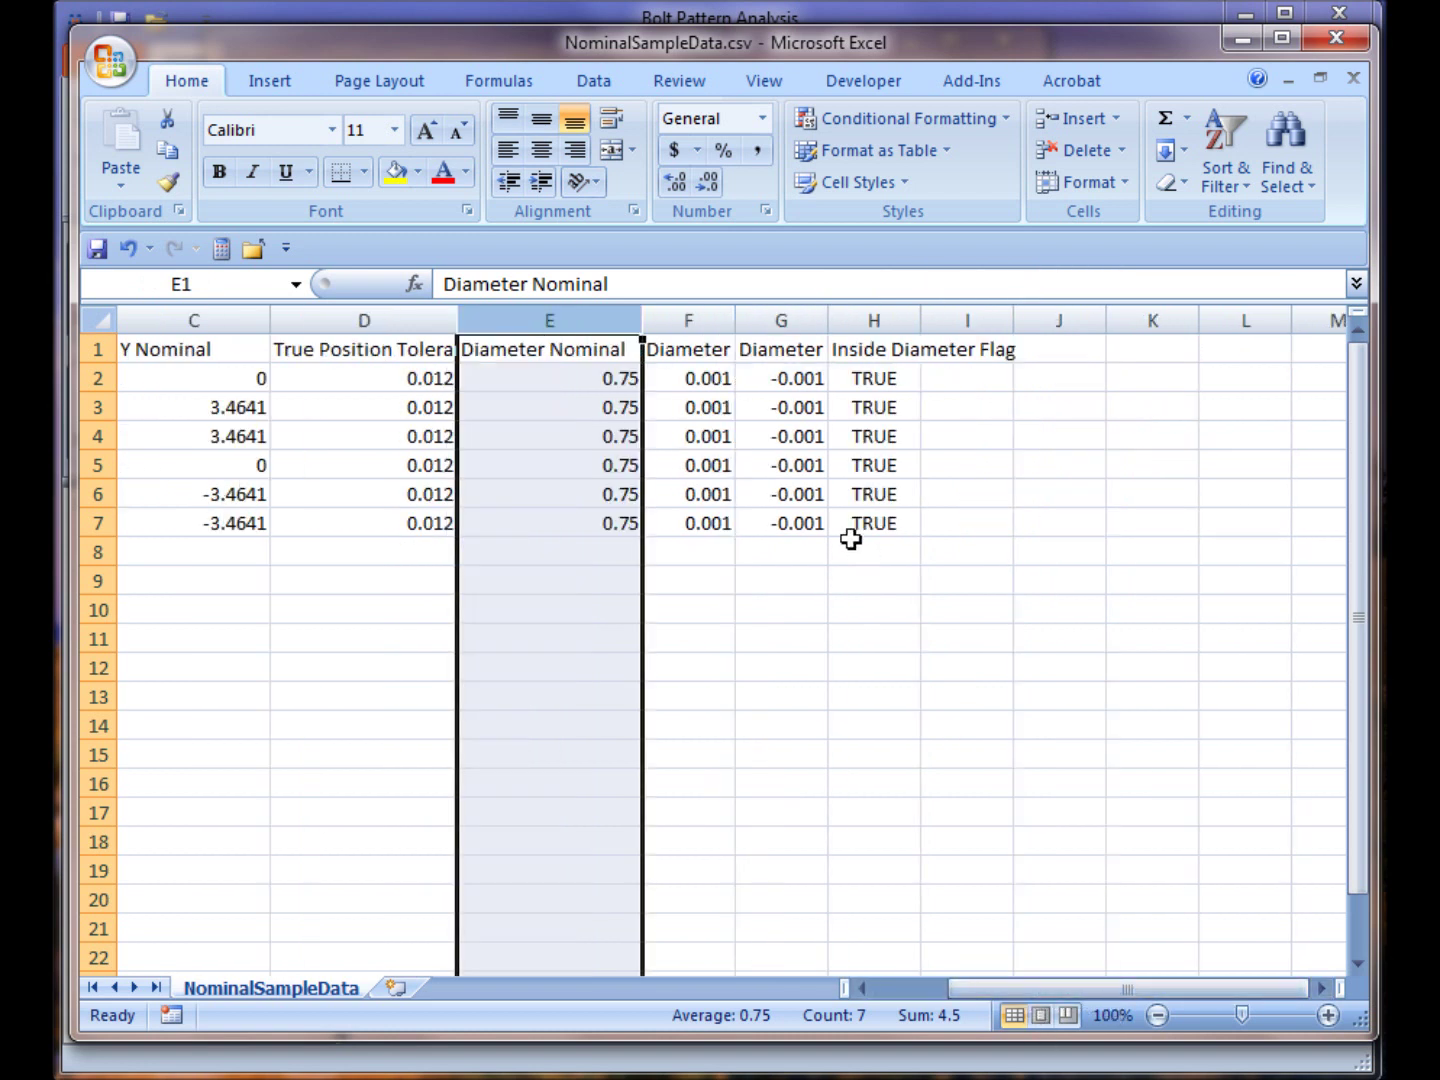
left_click(710, 319)
left_click_drag(725, 313, 813, 320)
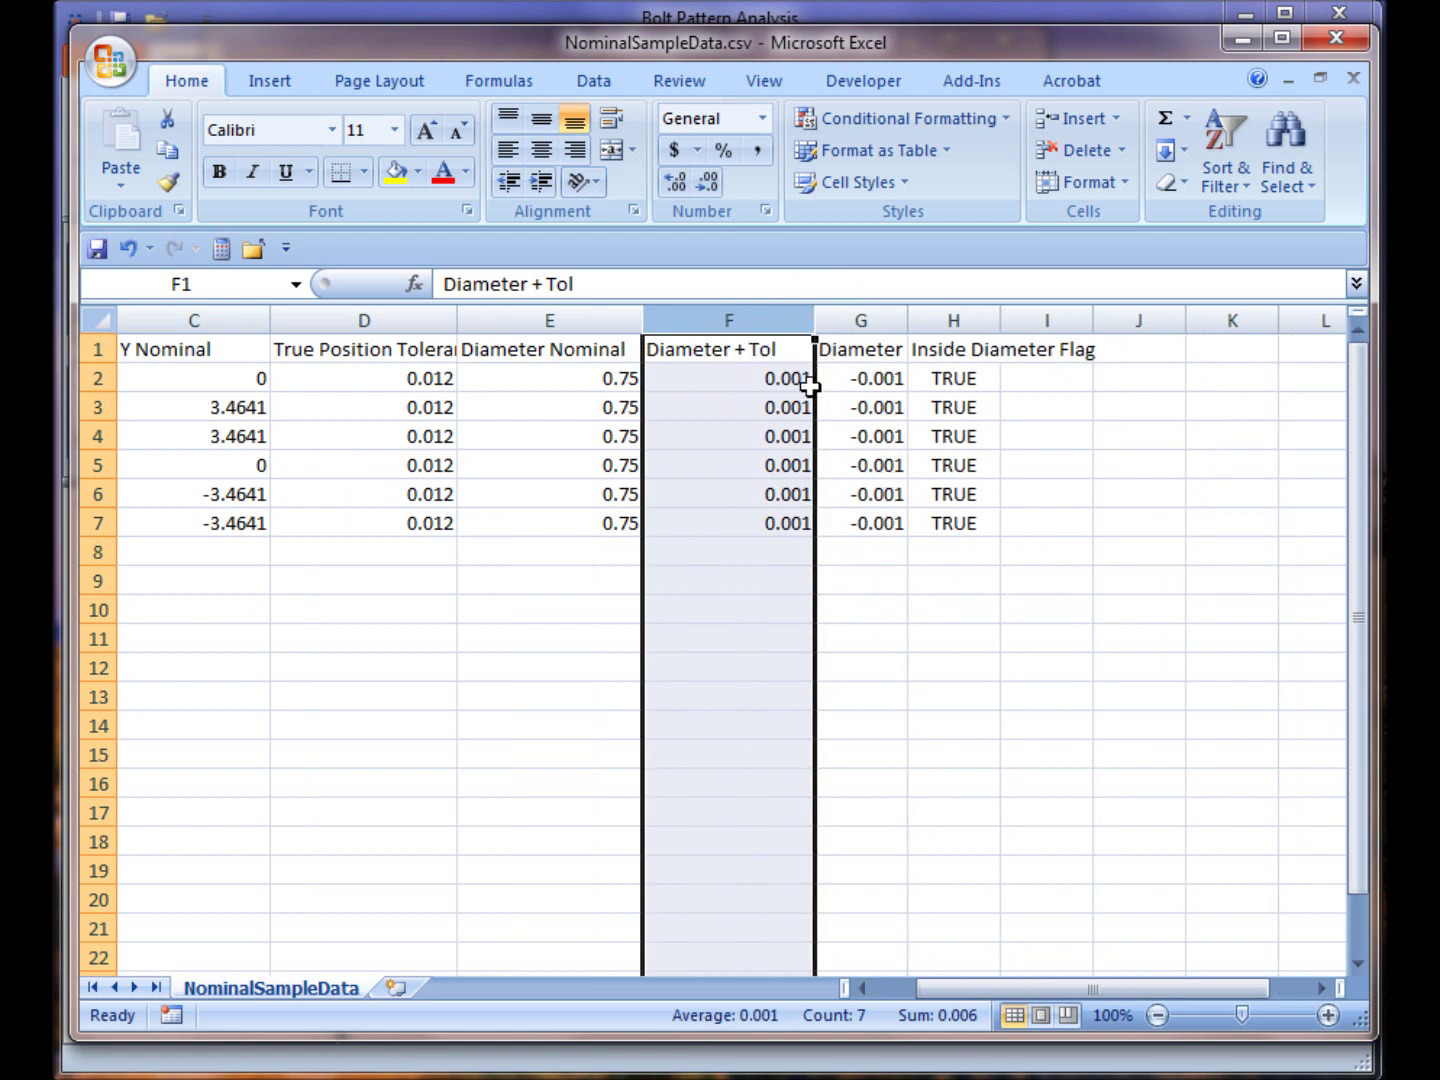
left_click_drag(909, 319, 1011, 318)
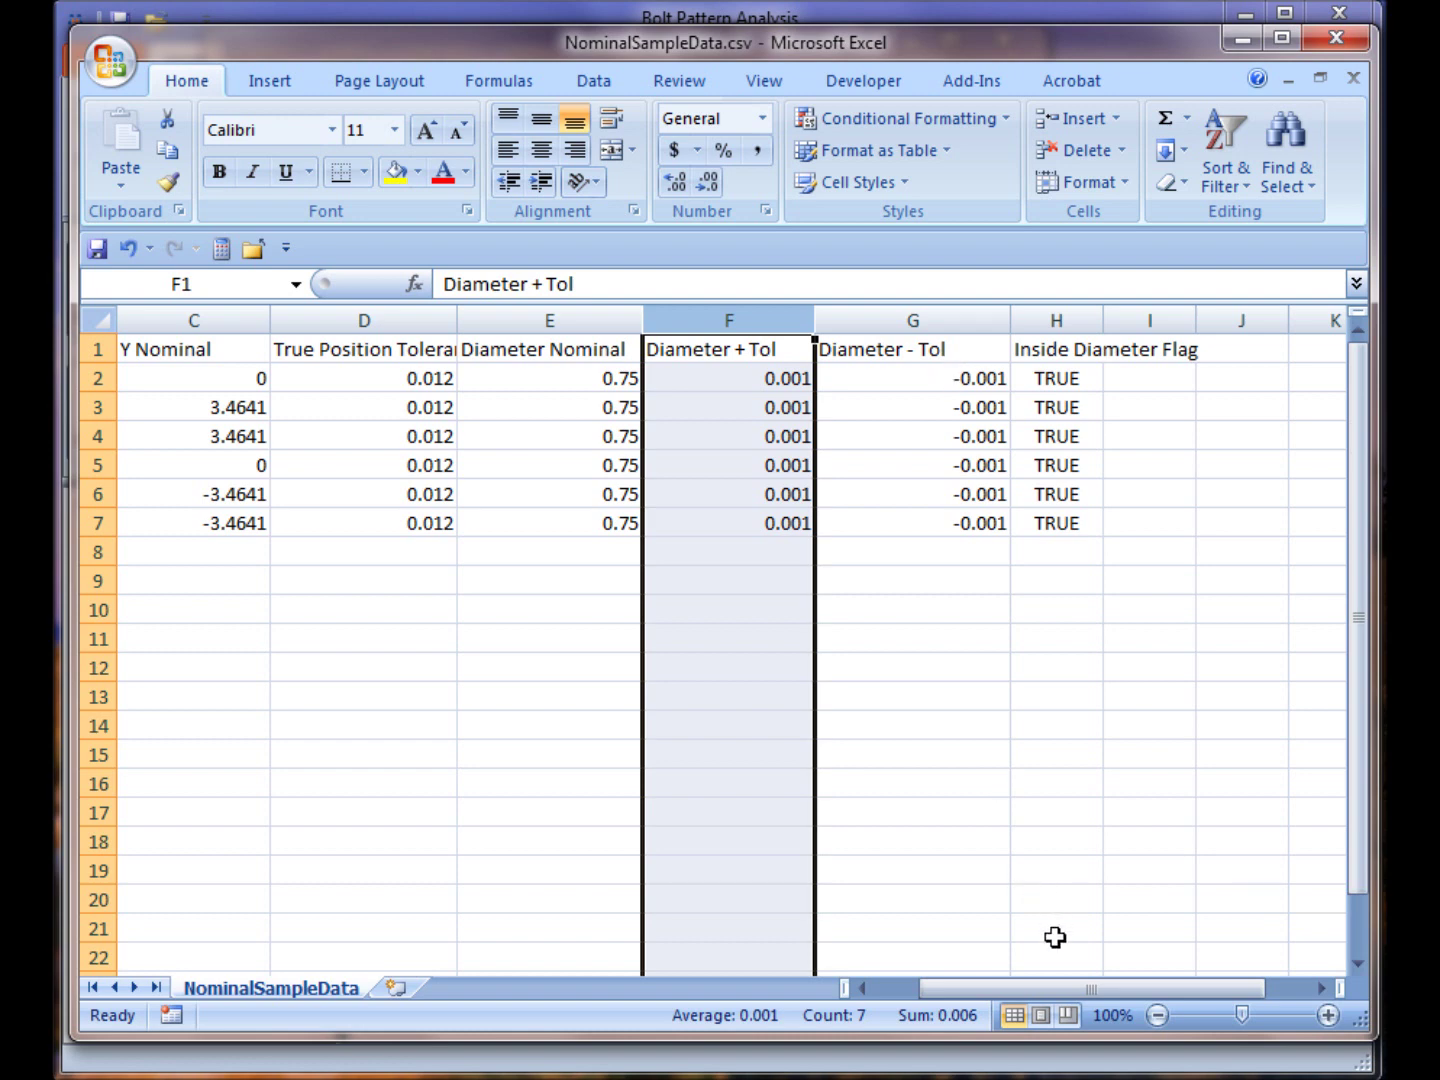
Select the Inside Diameter Flag column and widen it to fit its header.
left_click_drag(1042, 989, 1127, 992)
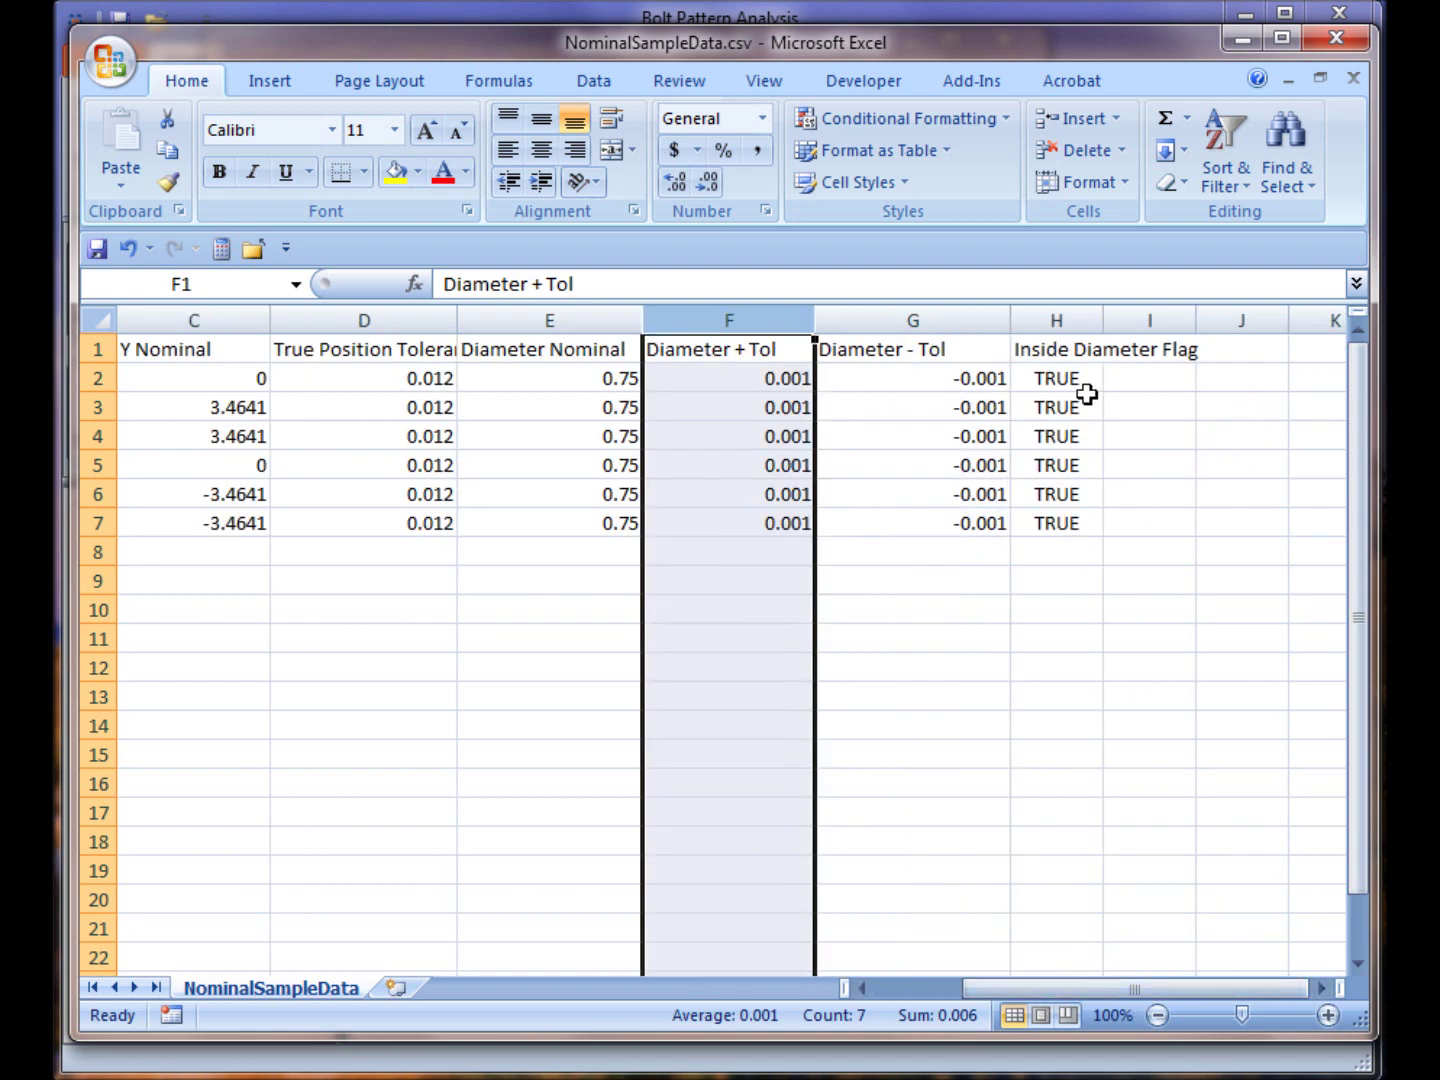
left_click(1057, 319)
left_click_drag(1103, 319, 1211, 318)
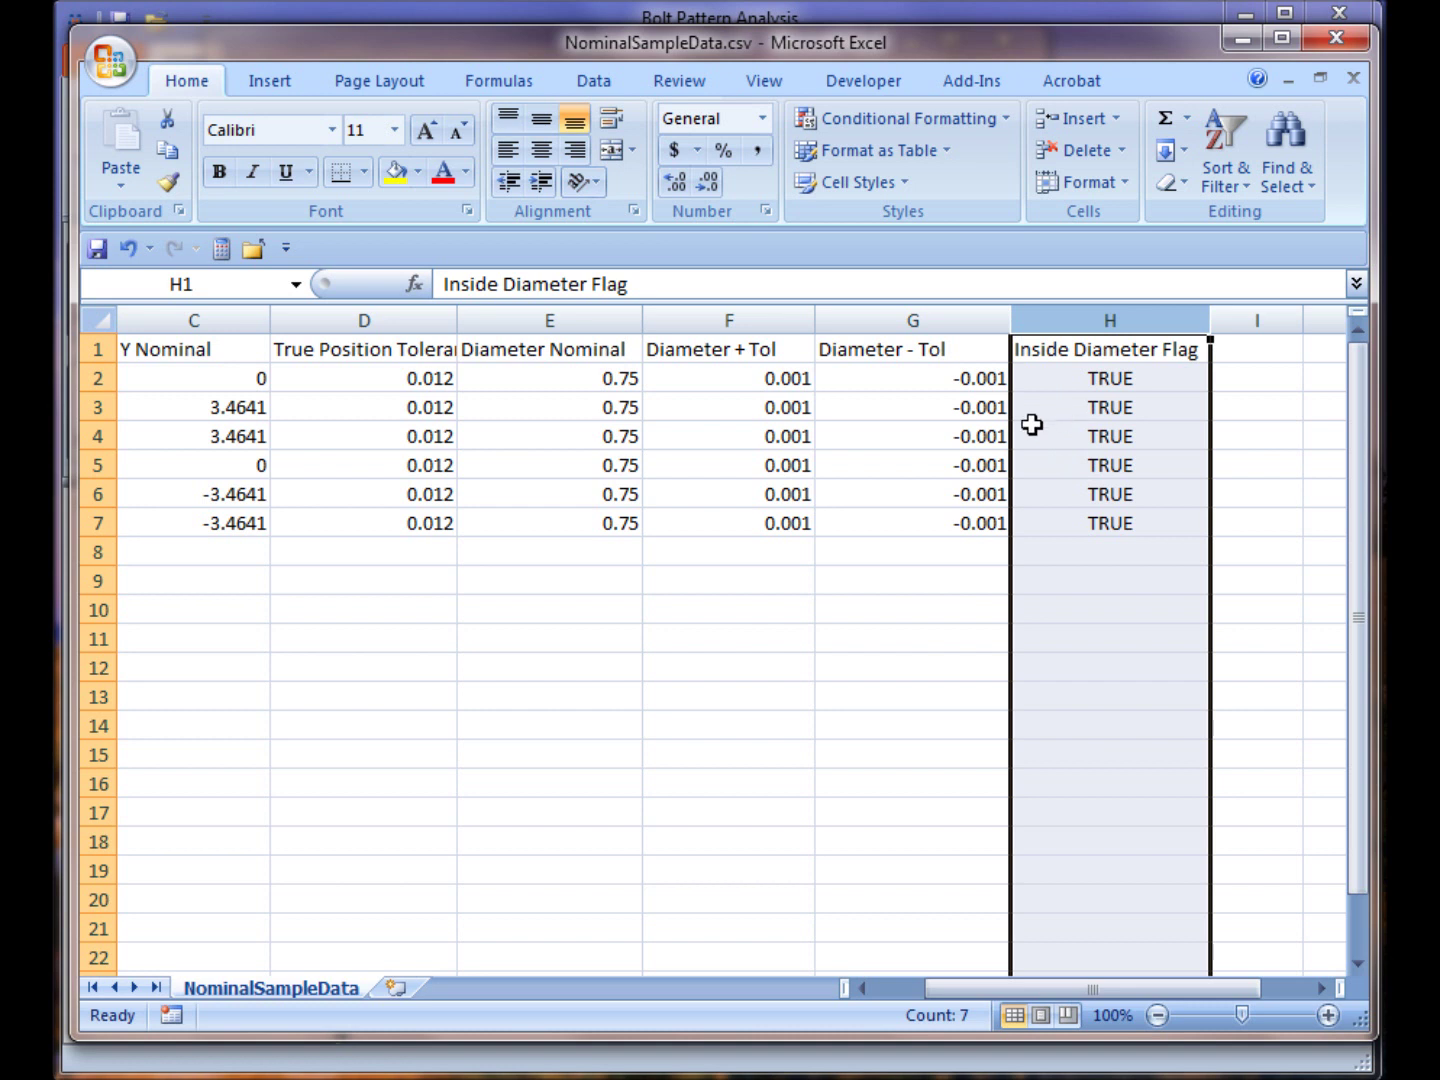
Delete the header row from the nominal data sheet so that the hole data starts in row 1.
left_click_drag(1135, 990, 975, 1005)
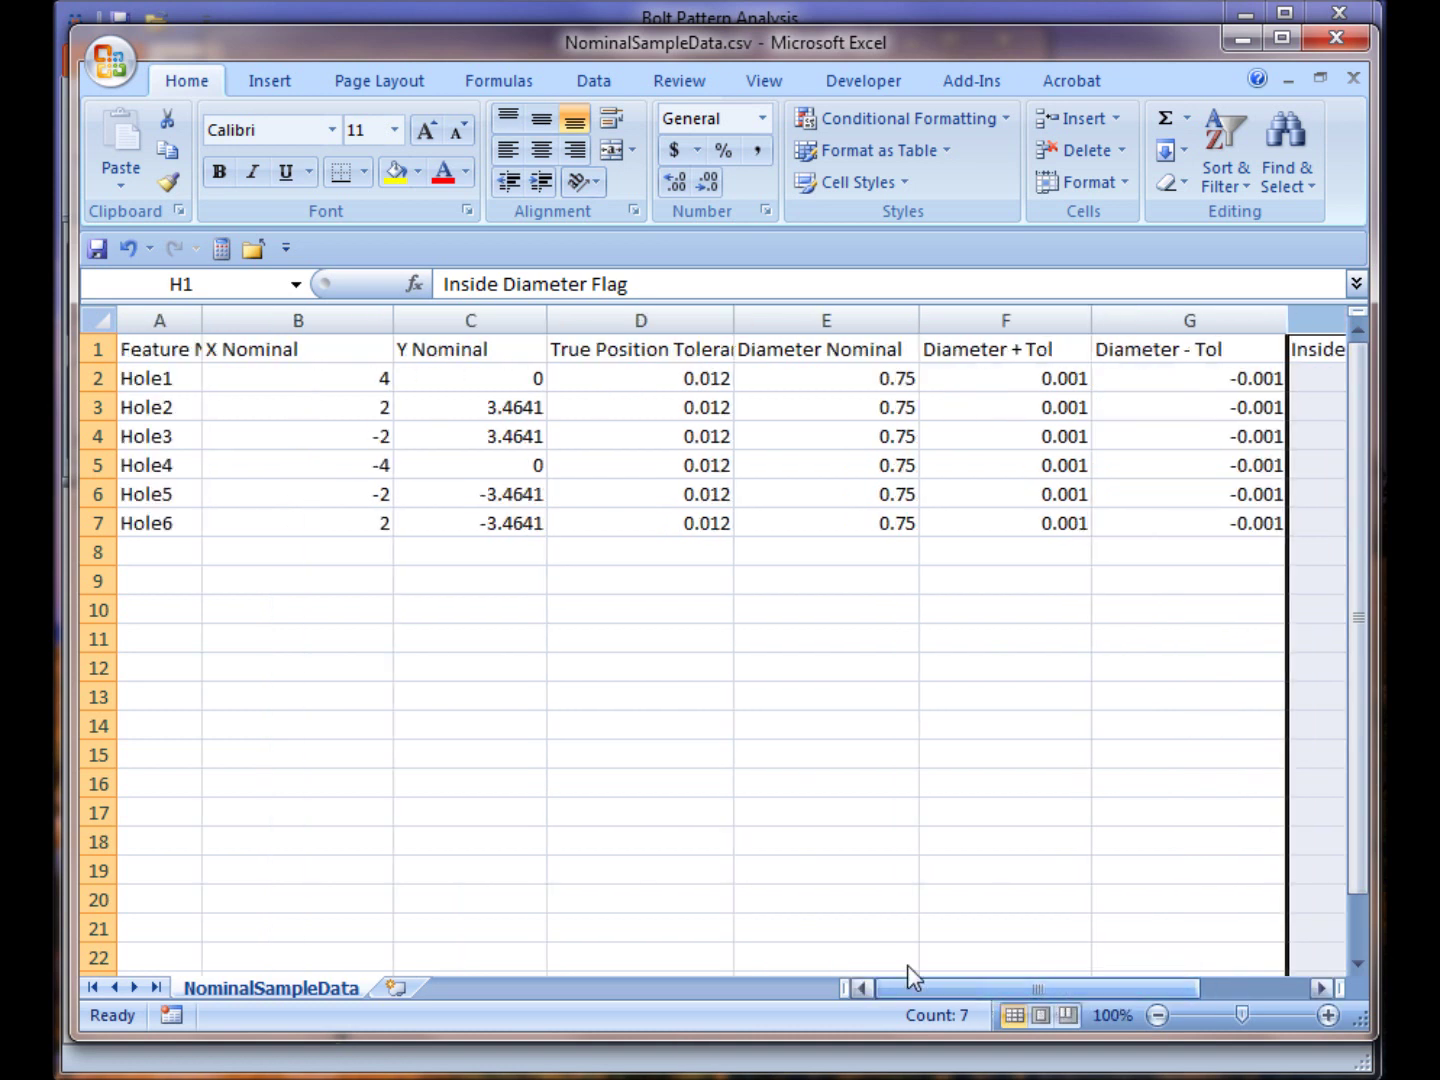
left_click(88, 348)
right_click(174, 347)
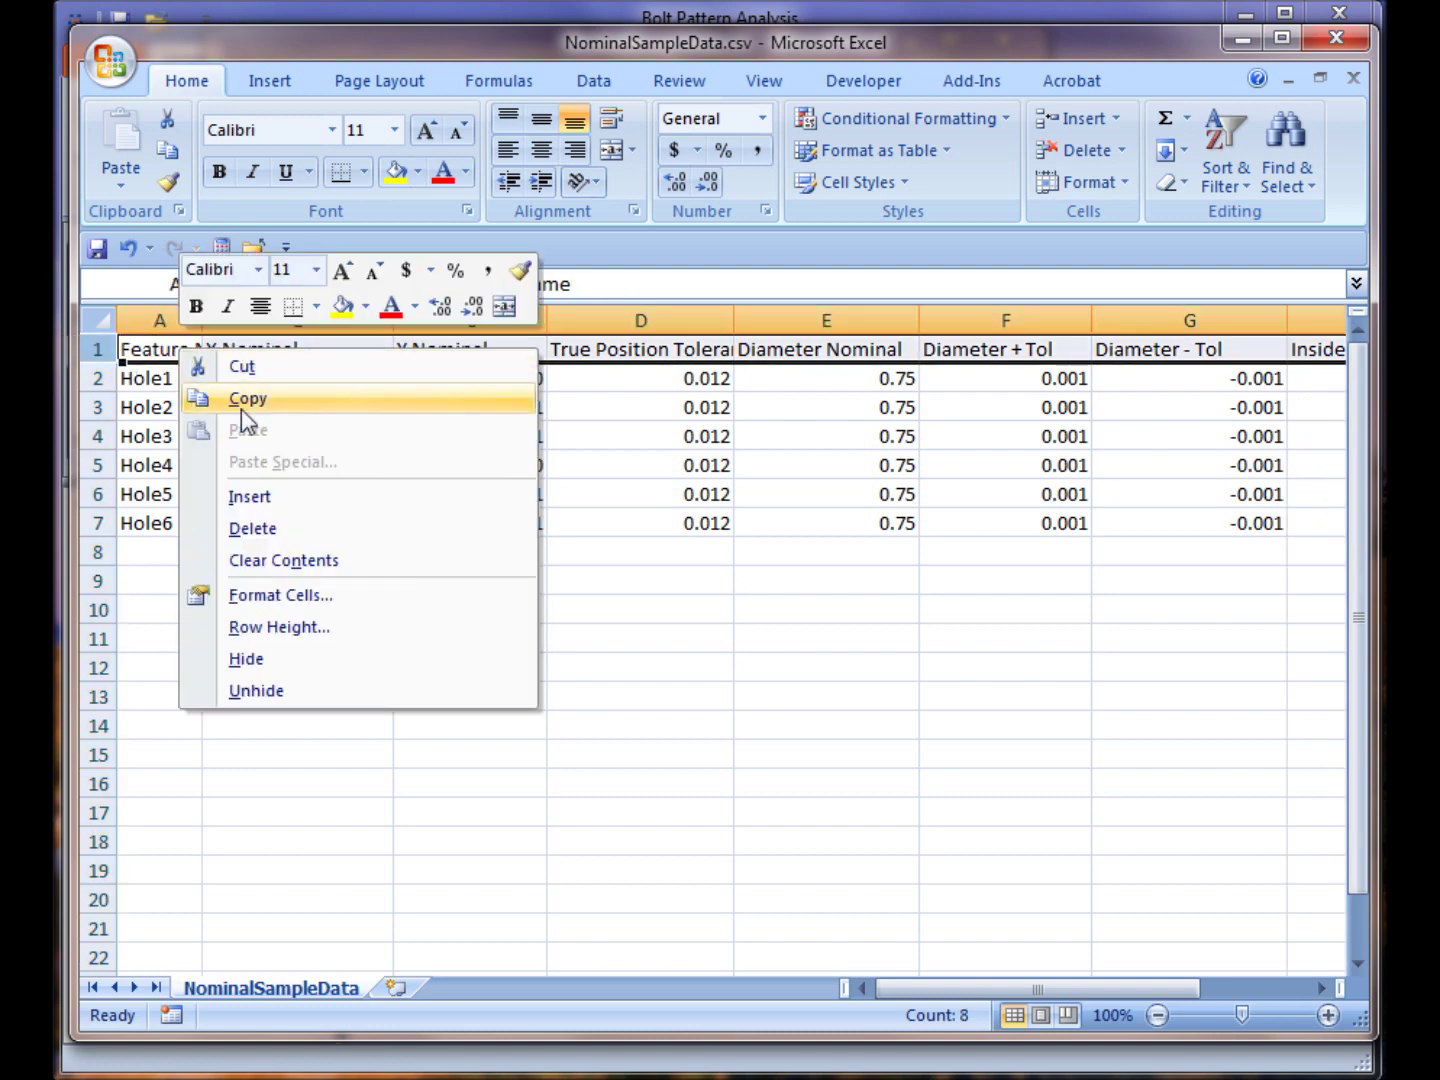
left_click(289, 532)
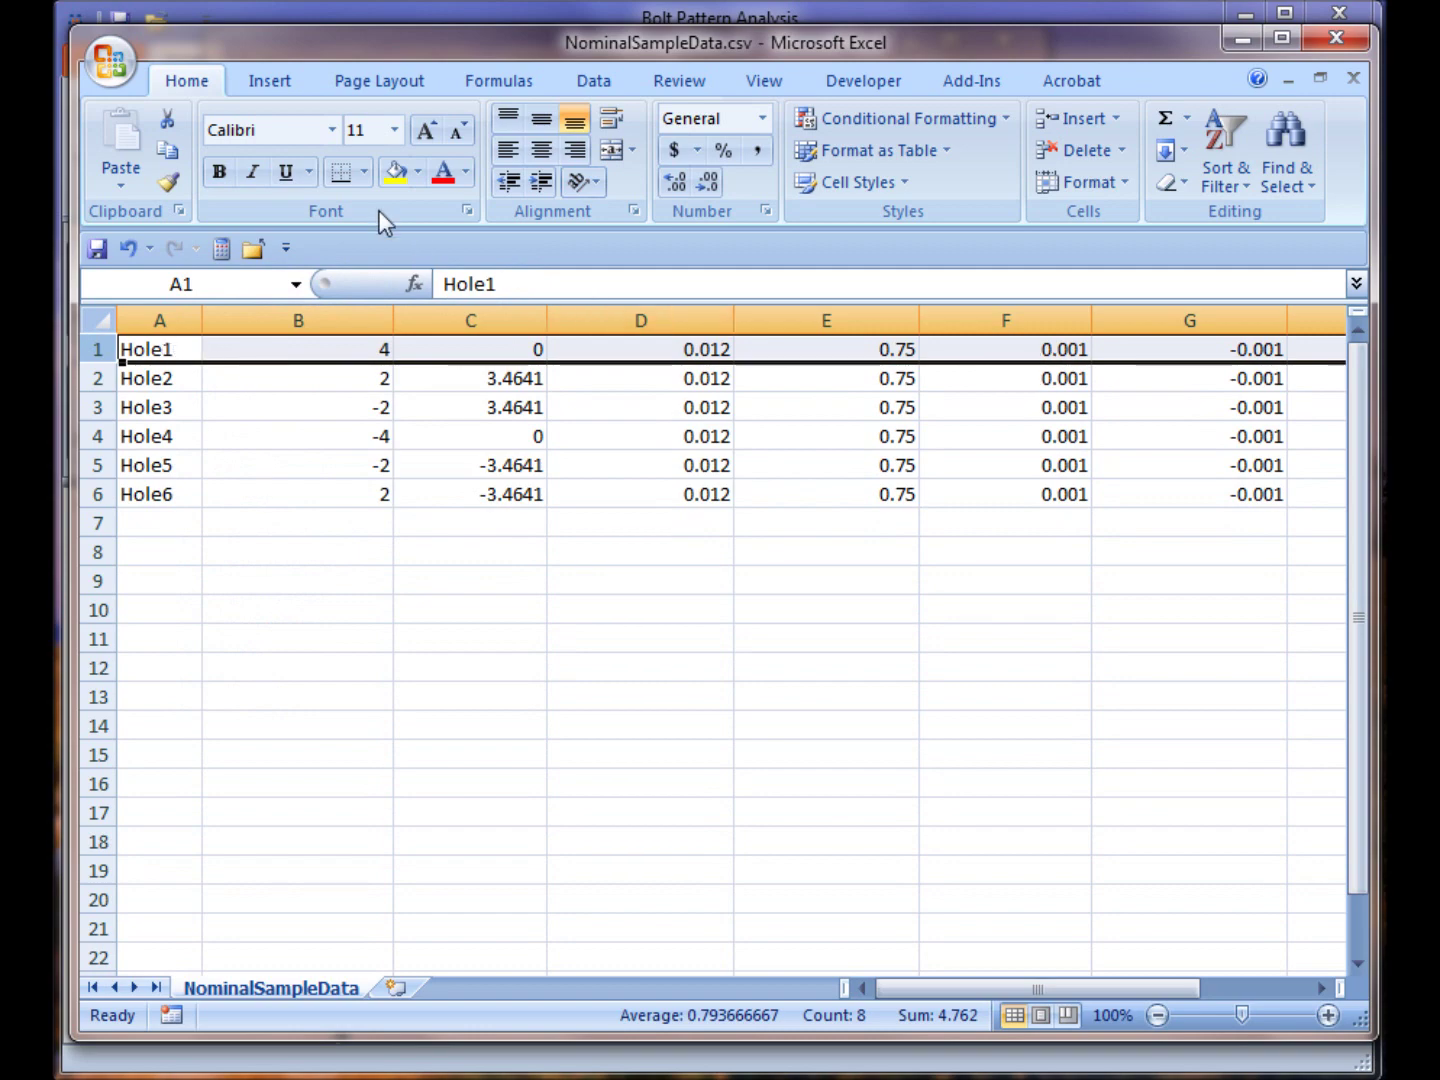
Save the headerless nominal data sheet as test.csv in the BPA Data folder, keeping the comma-delimited CSV format.
left_click(108, 67)
left_click(195, 311)
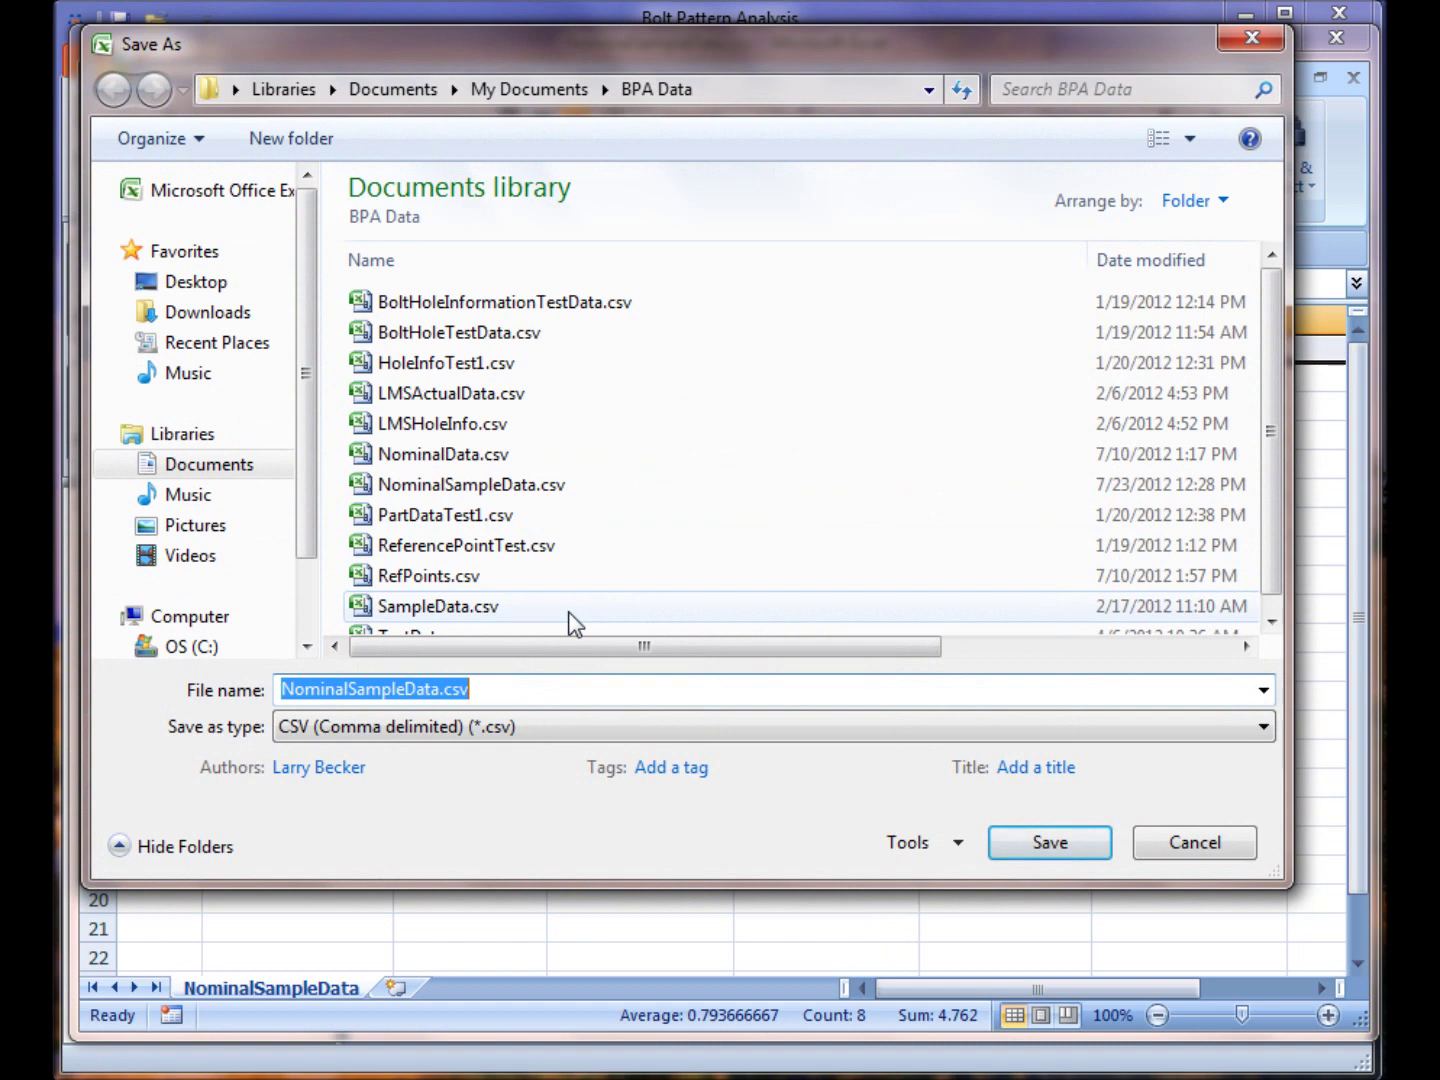
type("test")
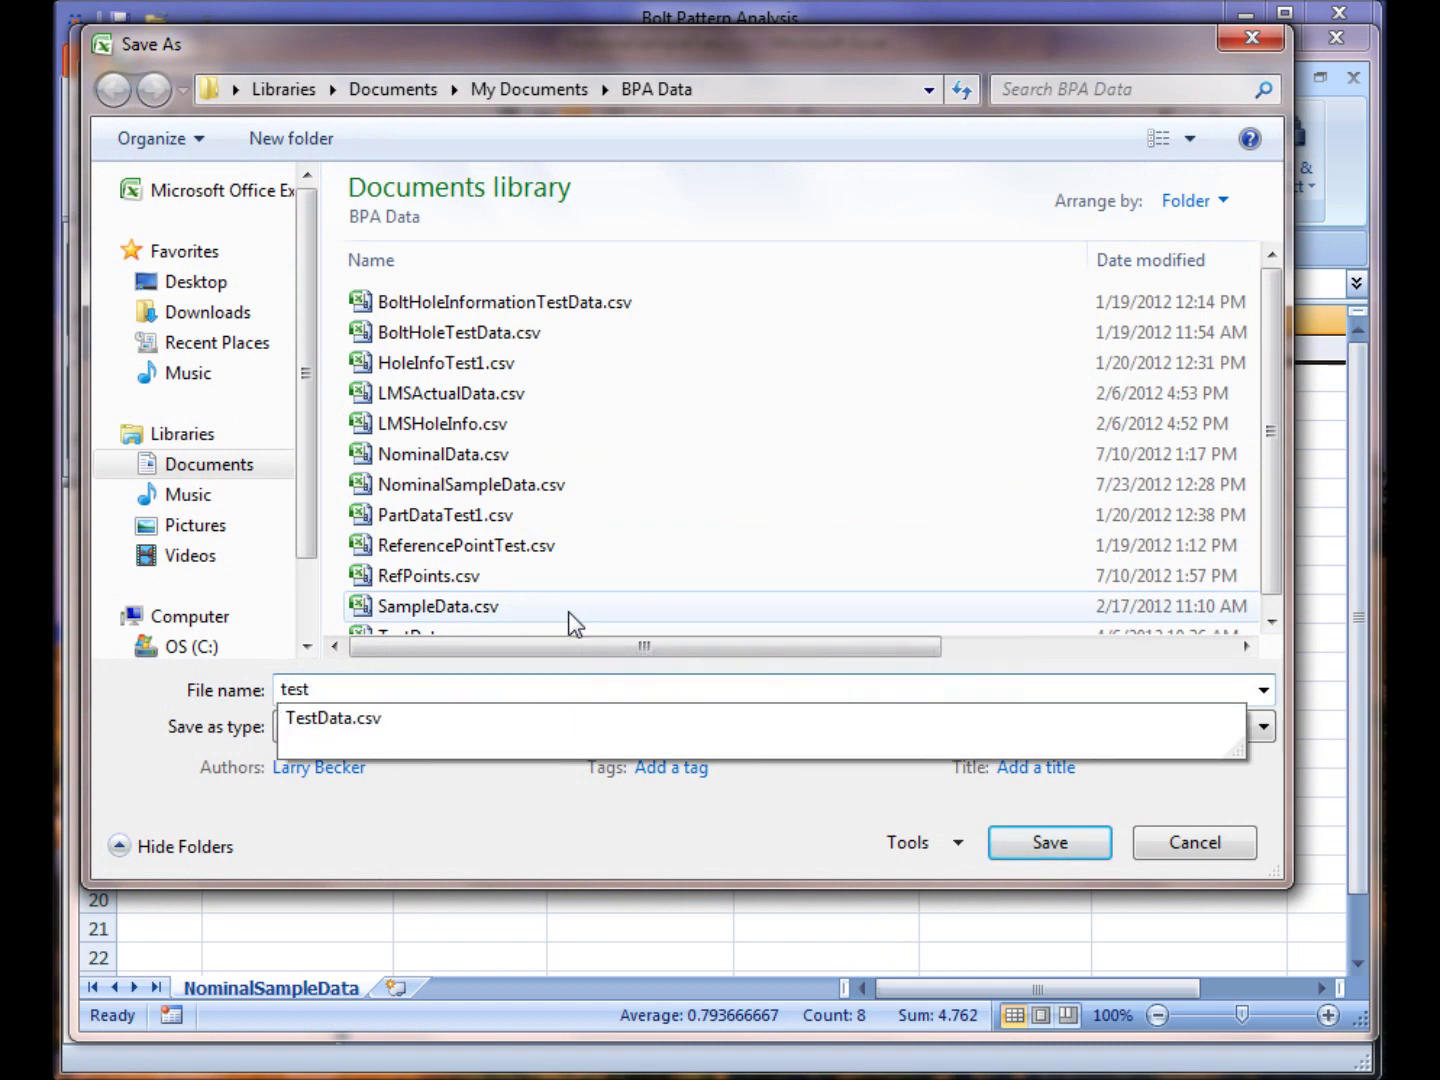
key("Return")
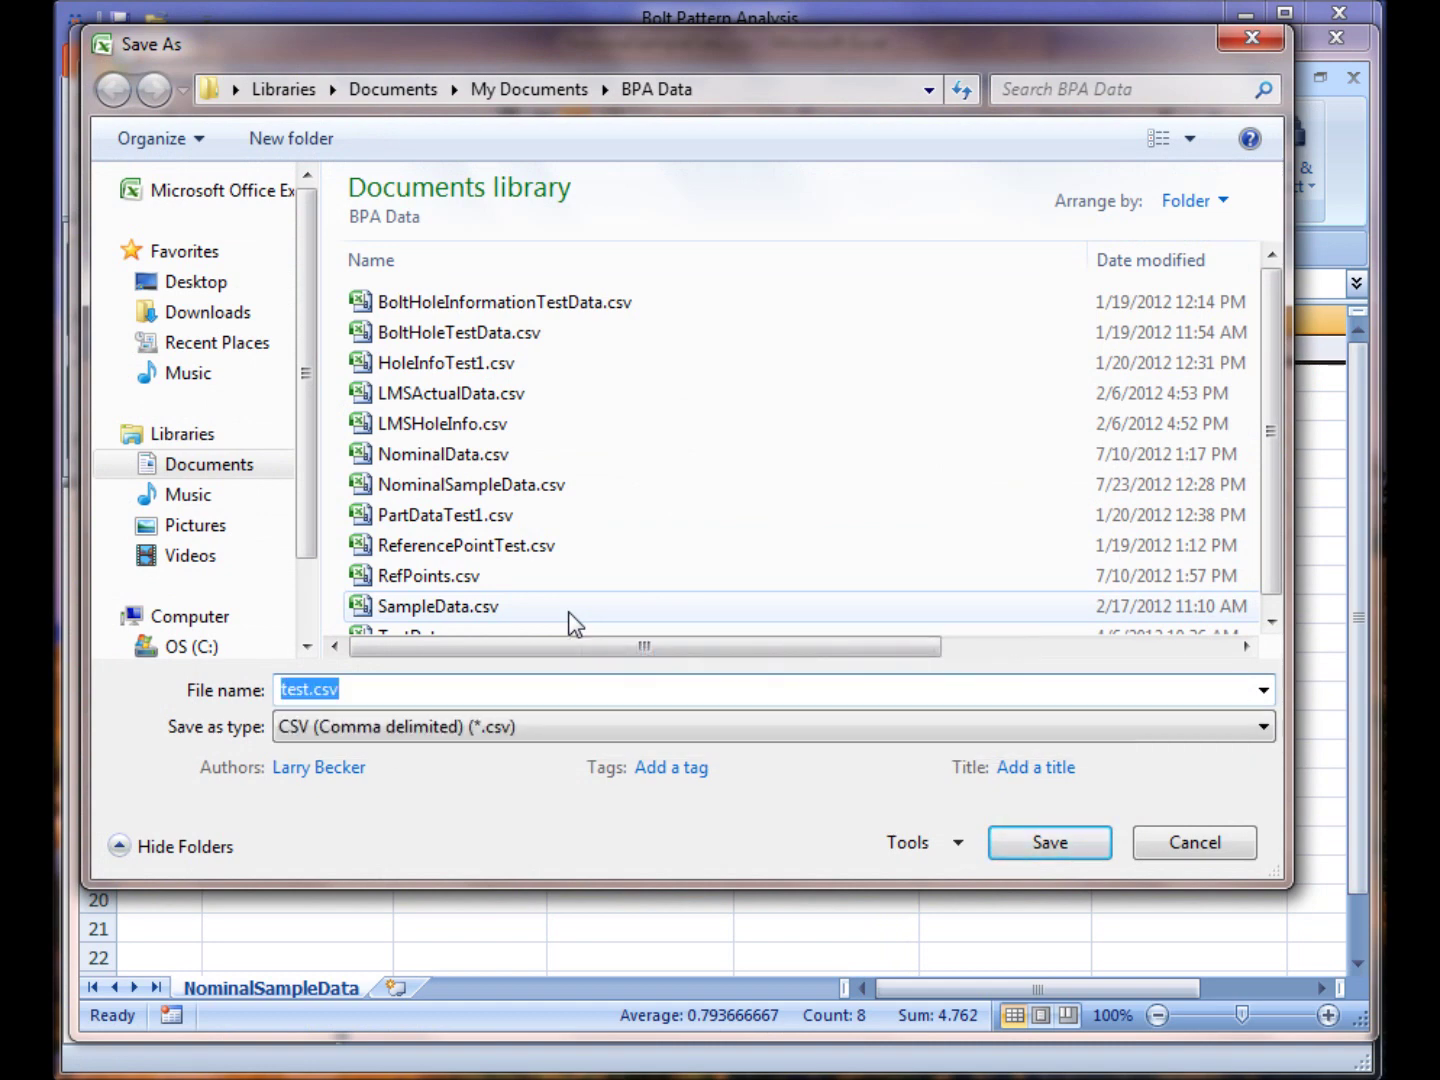
left_click_drag(348, 585, 751, 473)
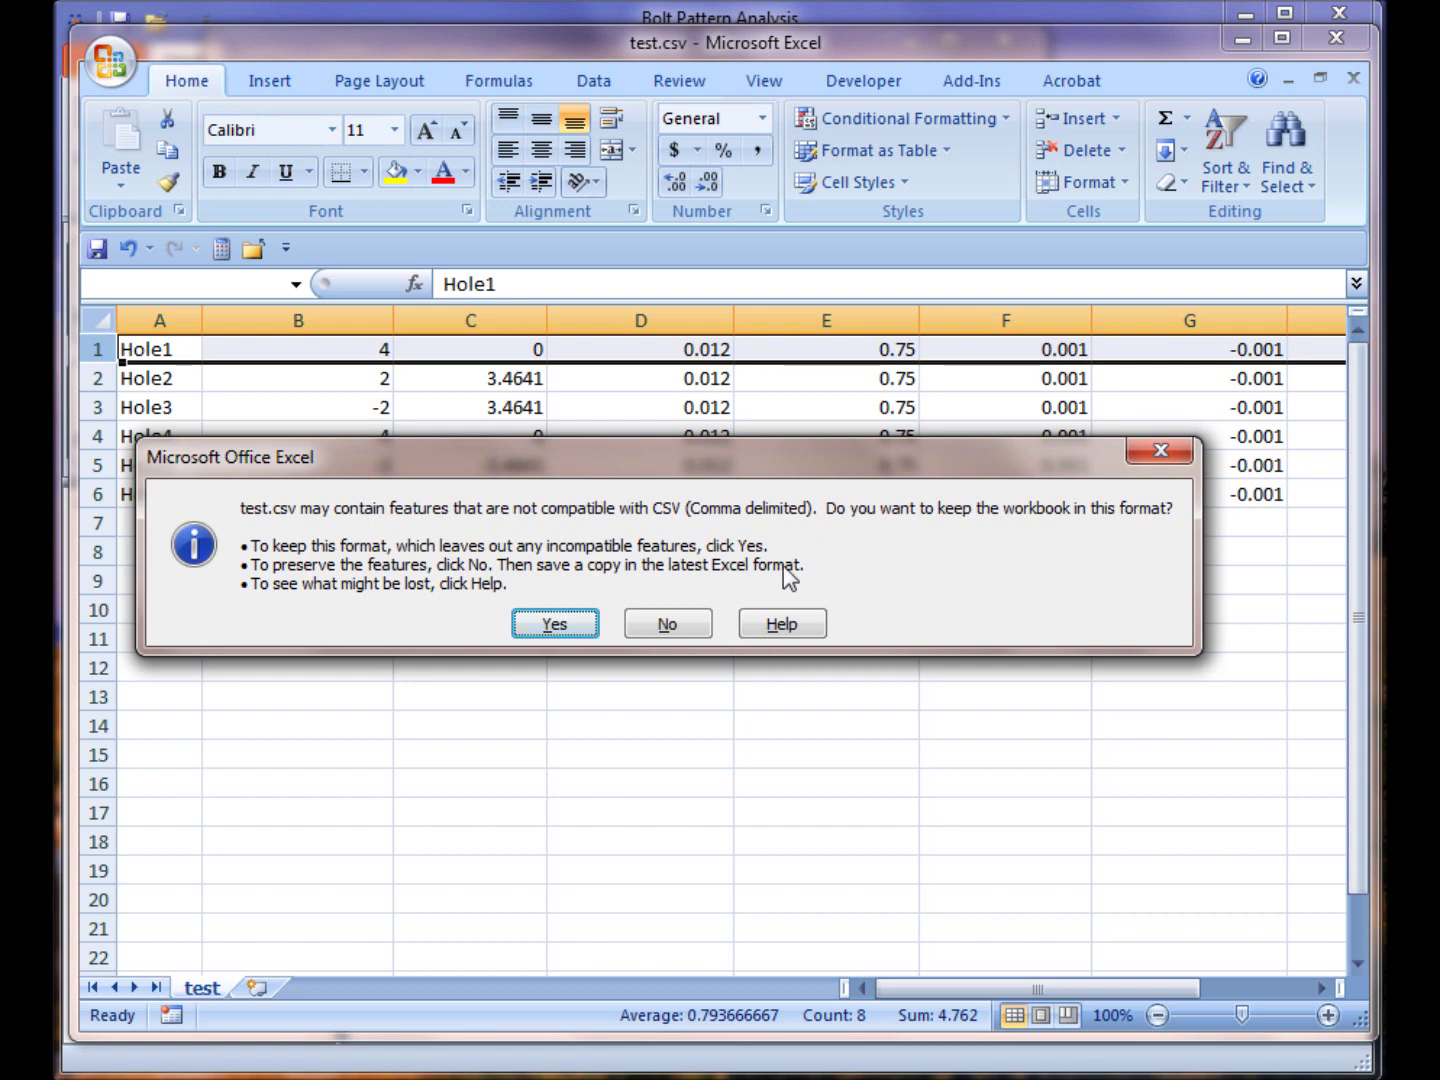
left_click(556, 624)
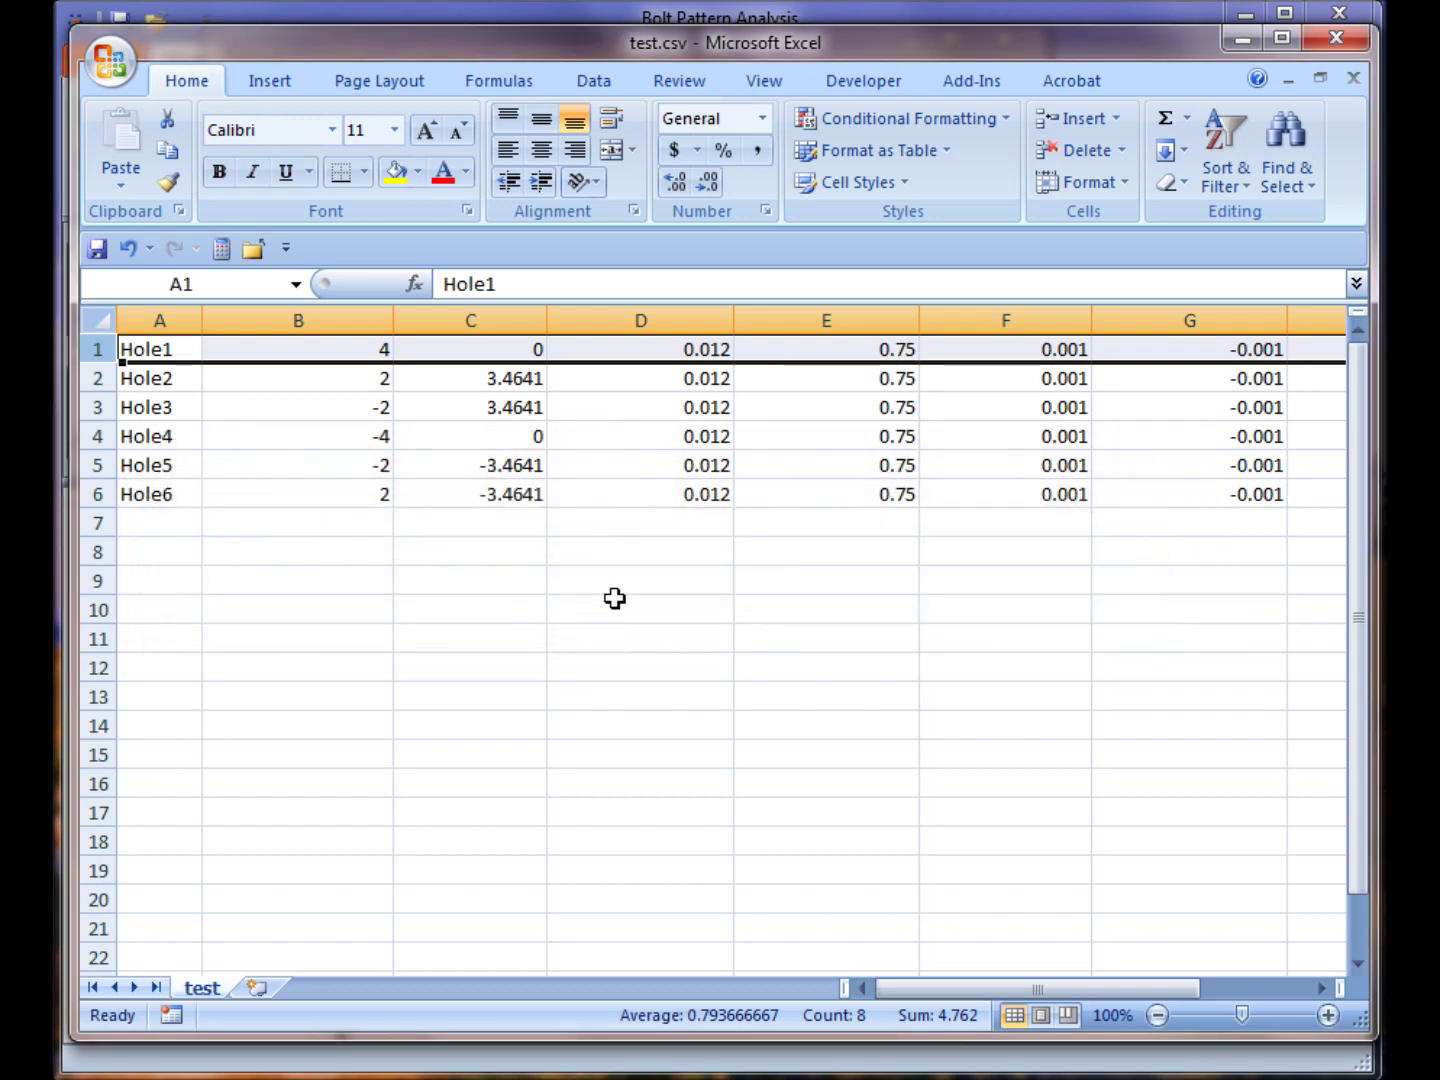
Close the test.csv workbook without saving it again and switch to Bolt Pattern Analysis.
left_click(1340, 36)
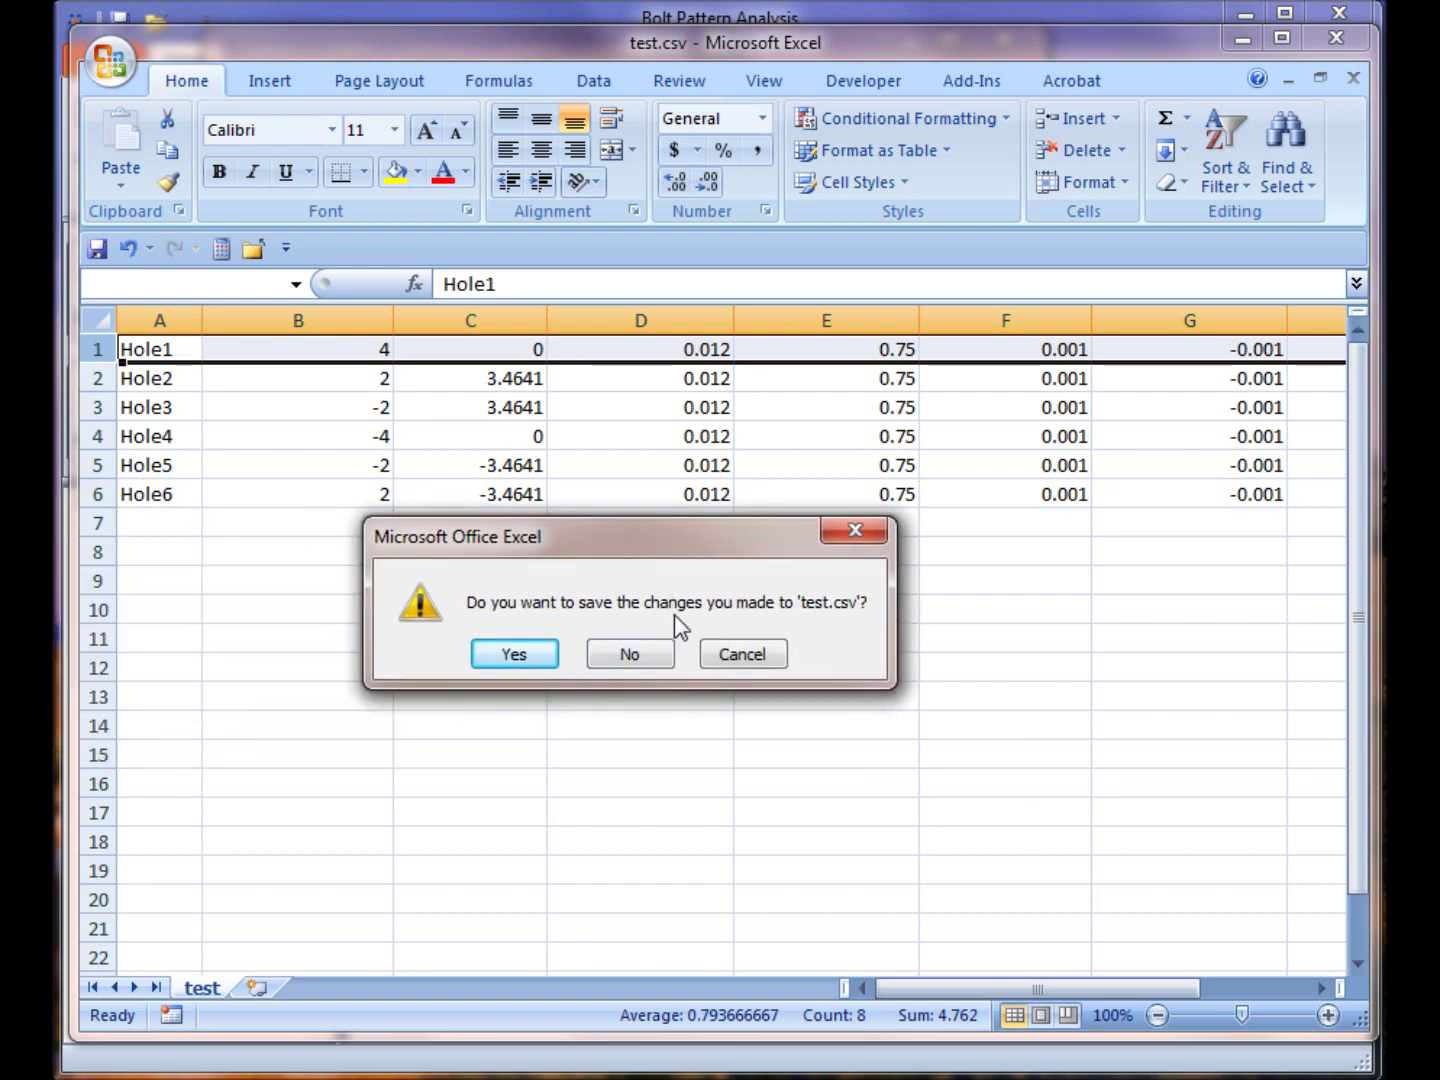
left_click(630, 653)
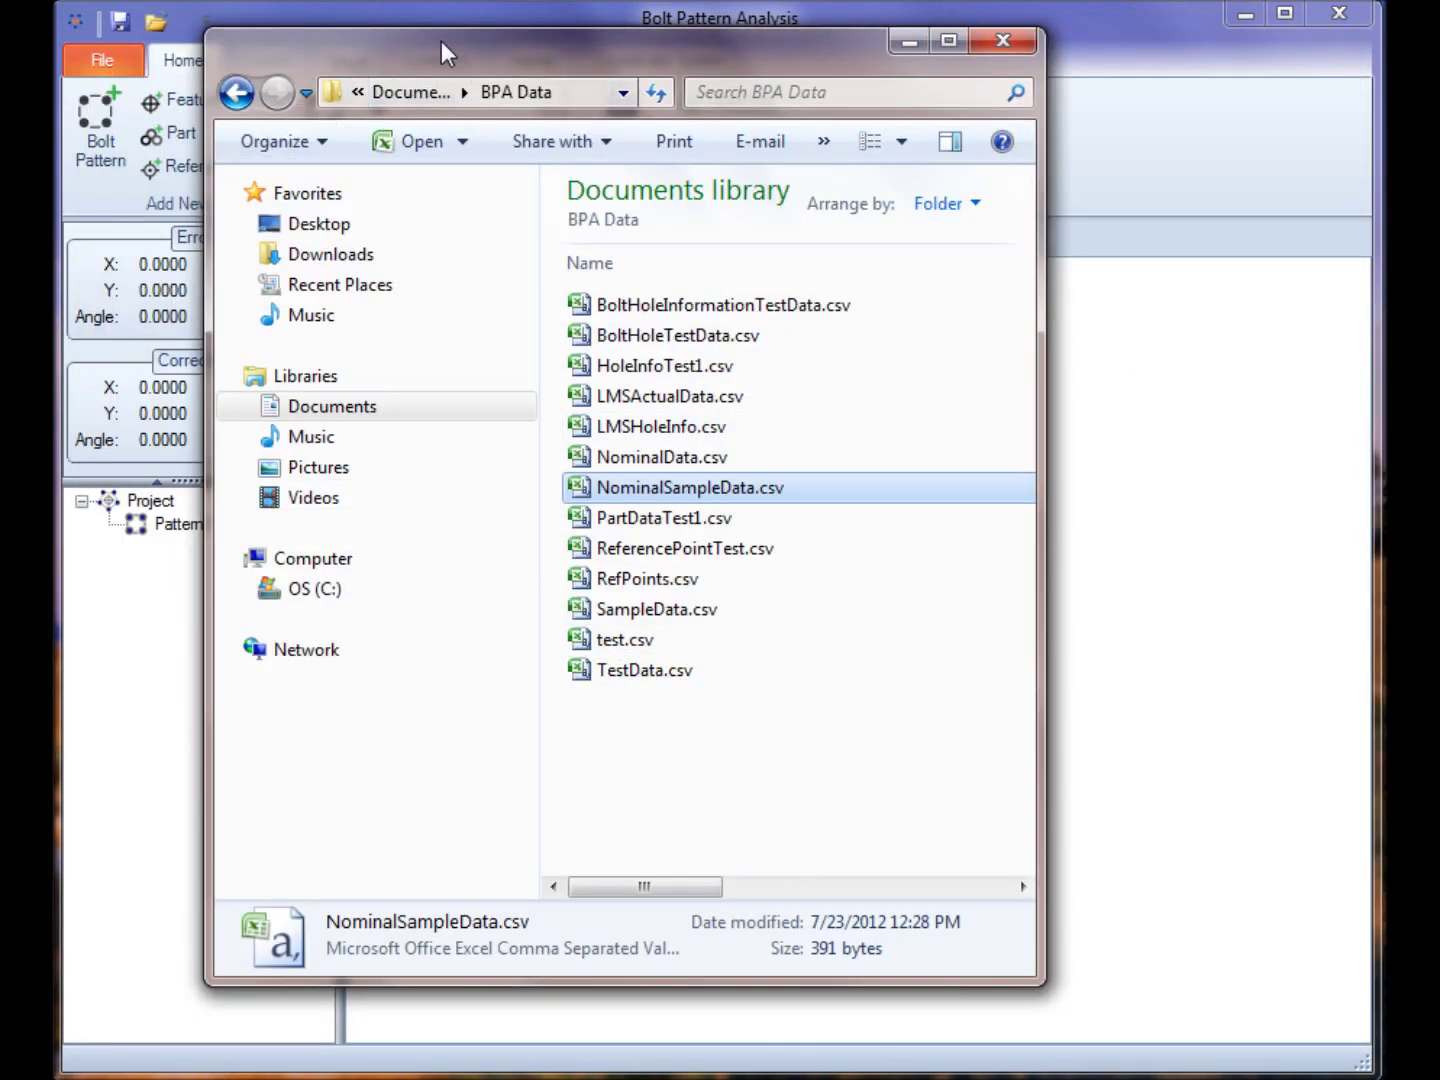
key("alt+Tab")
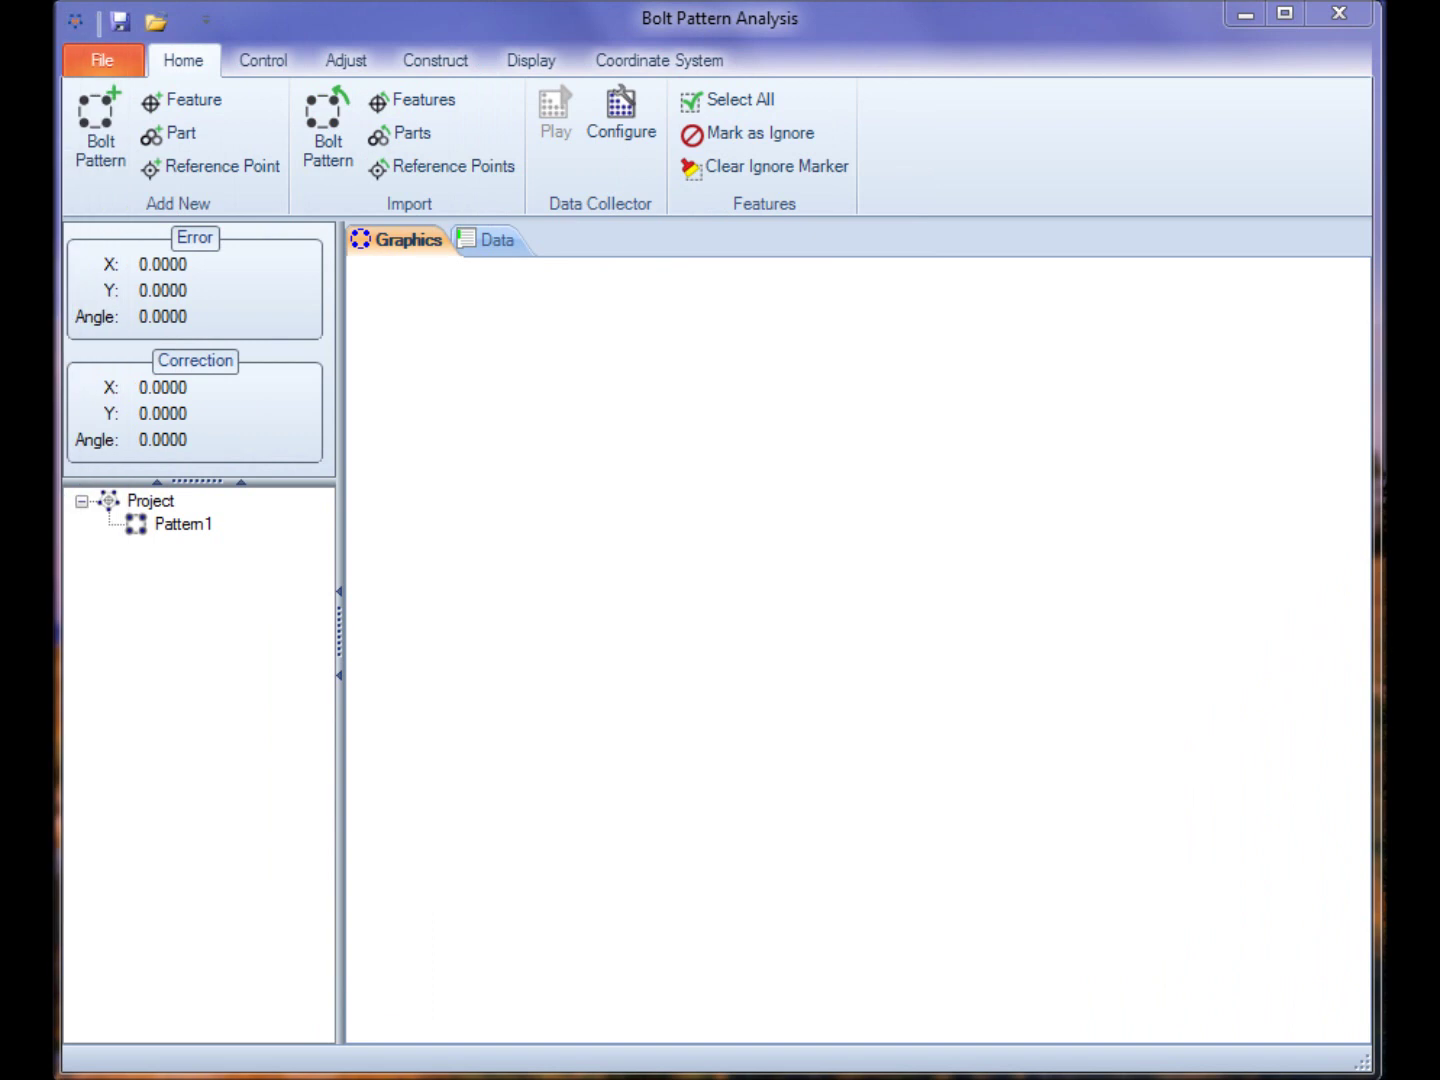
left_click(450, 15)
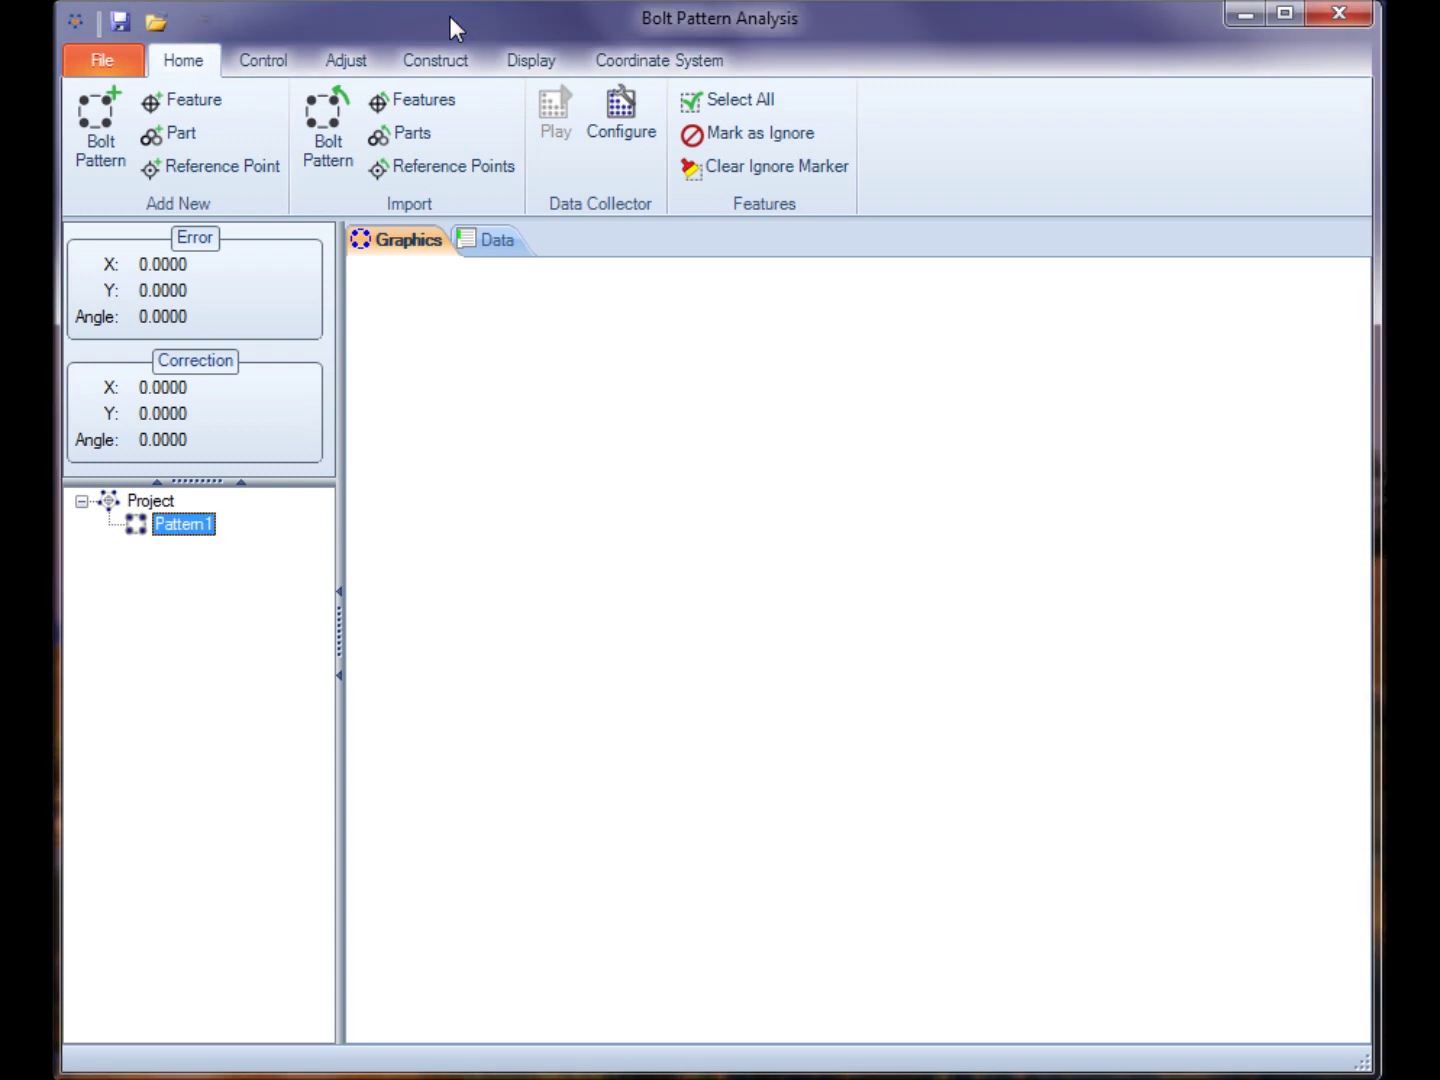
Import the nominal hole features from test.csv in the BPA Data folder into Pattern1 and display the pattern.
left_click(413, 110)
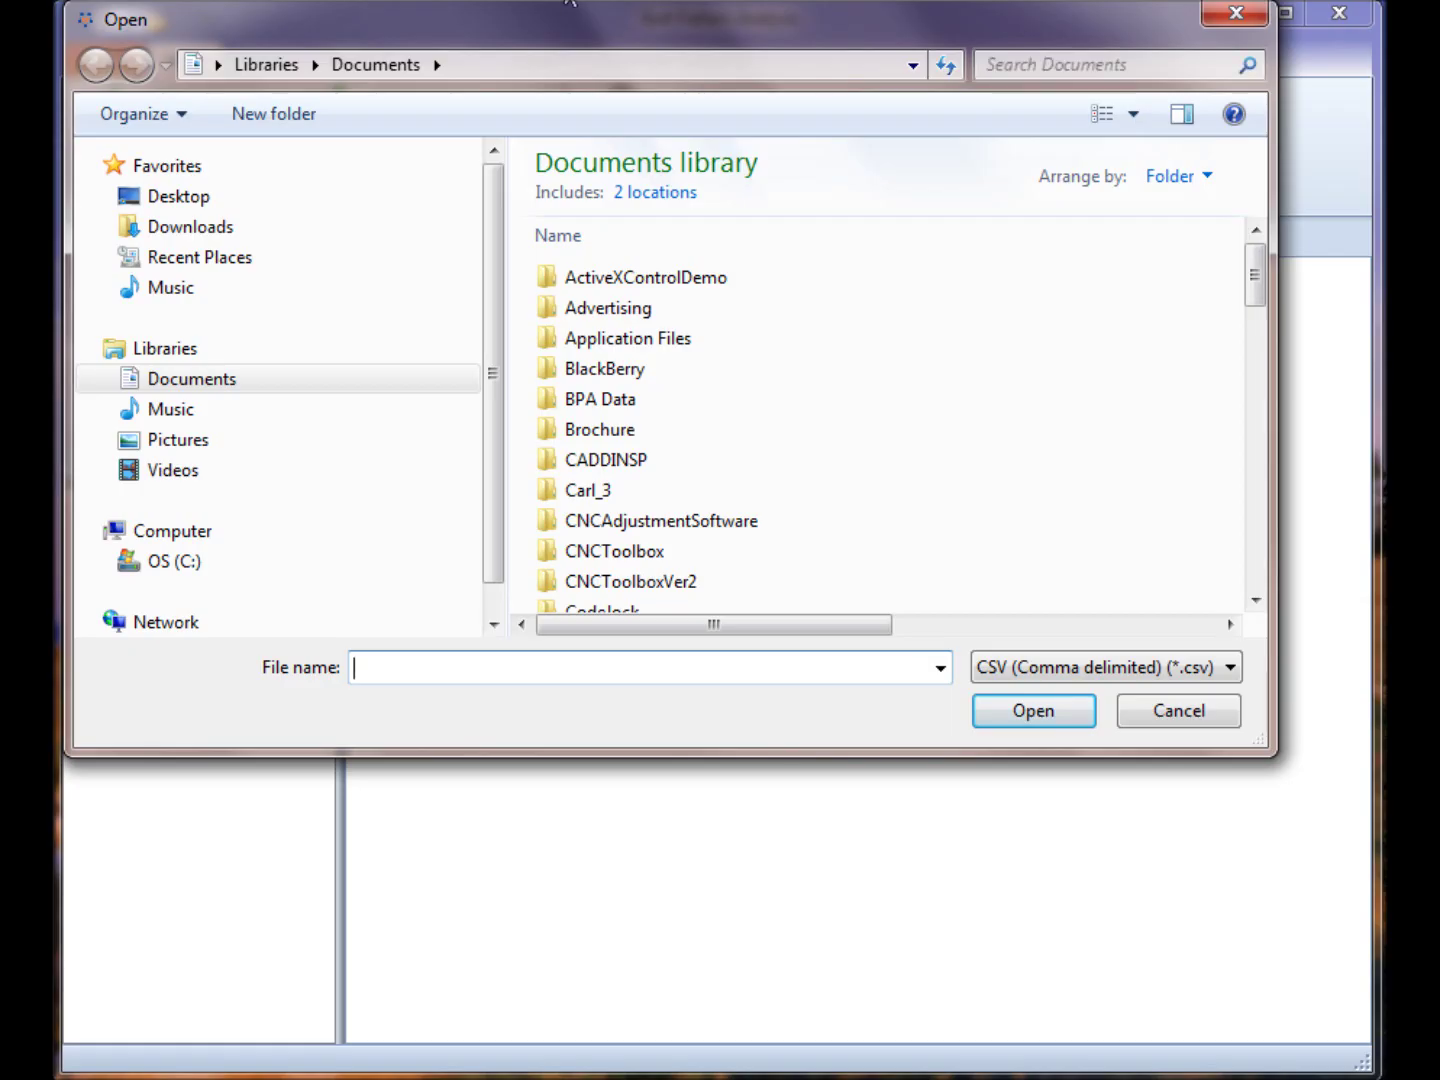
left_click_drag(560, 33, 599, 124)
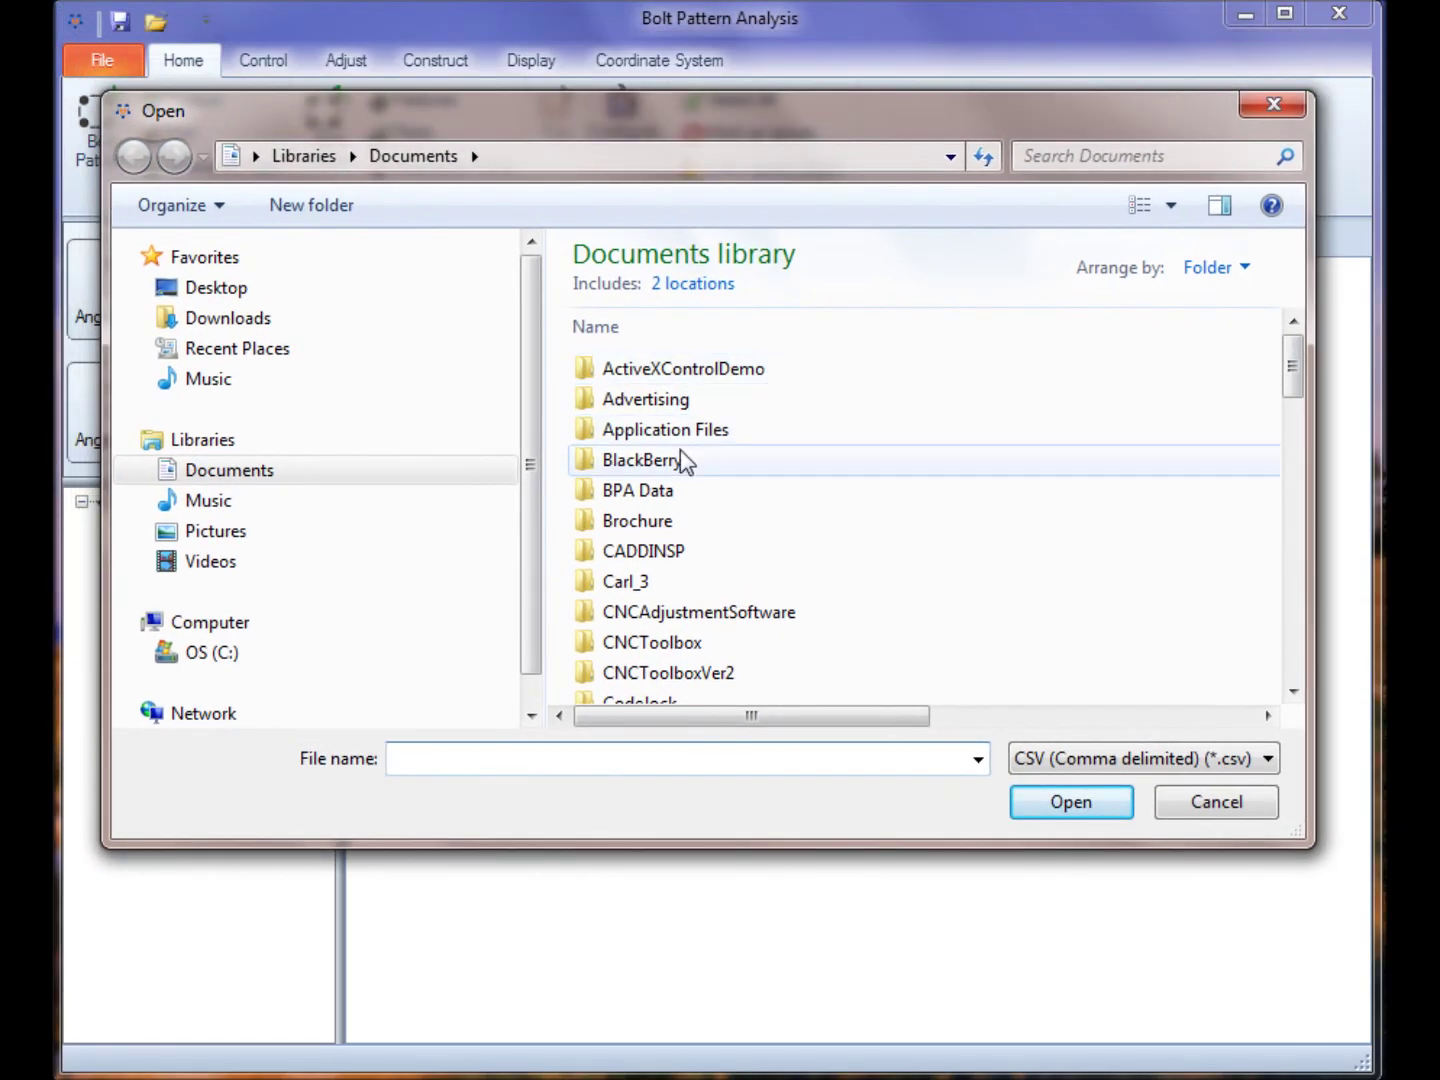
double_click(658, 493)
left_click_drag(1288, 409, 1293, 447)
left_click(632, 660)
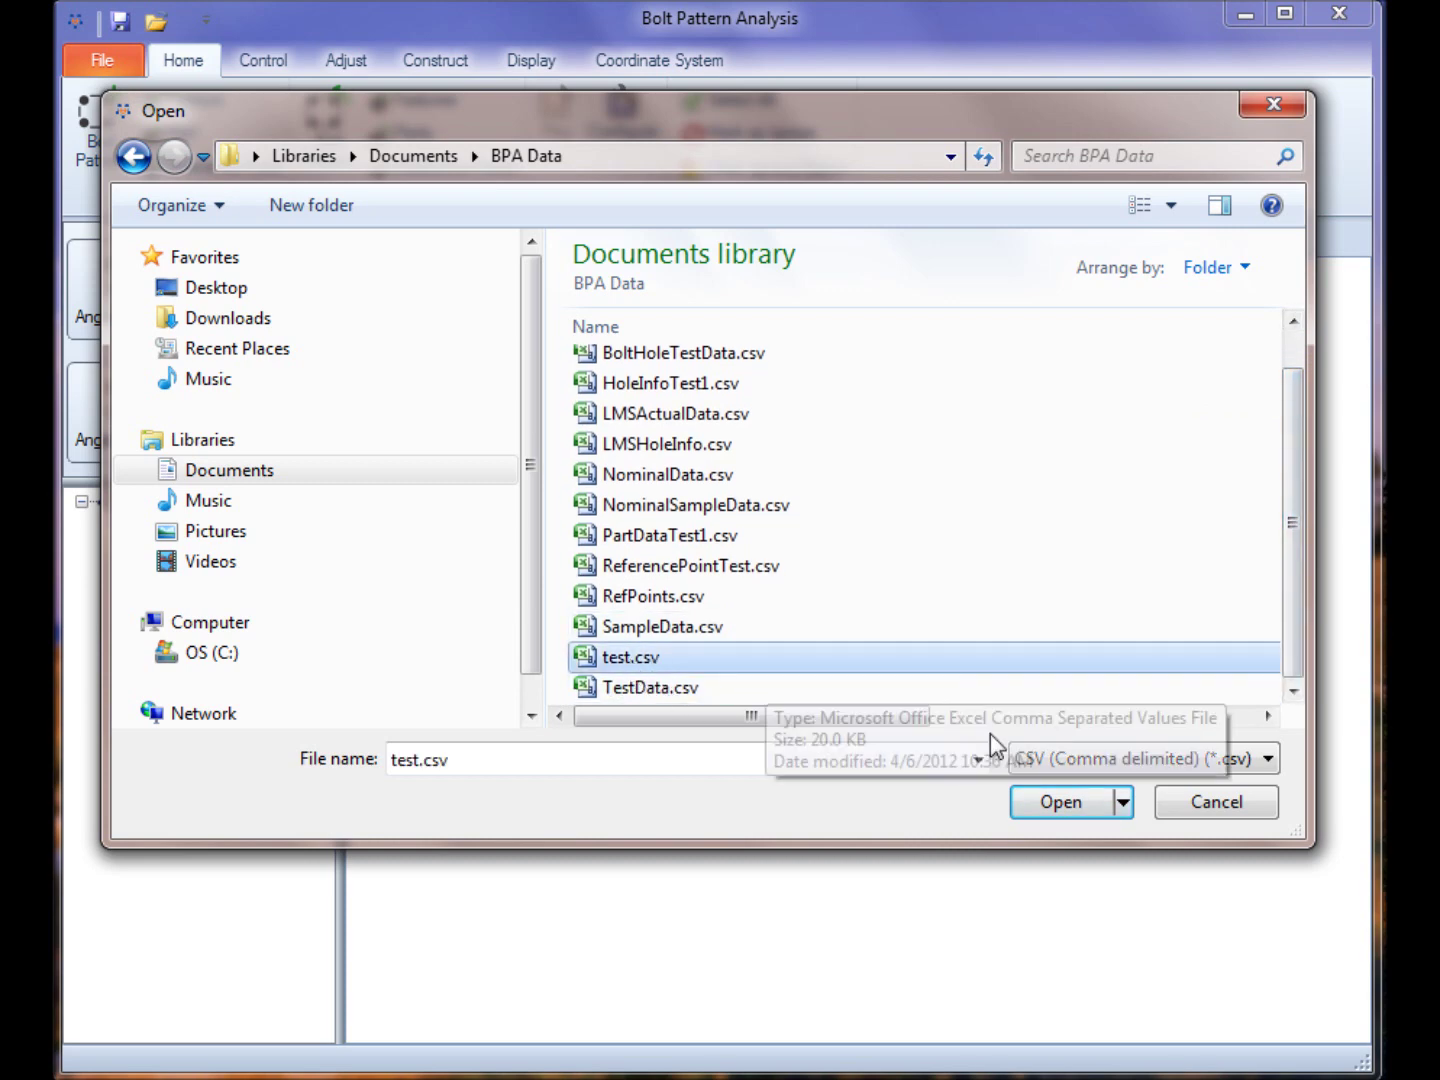
left_click(1062, 802)
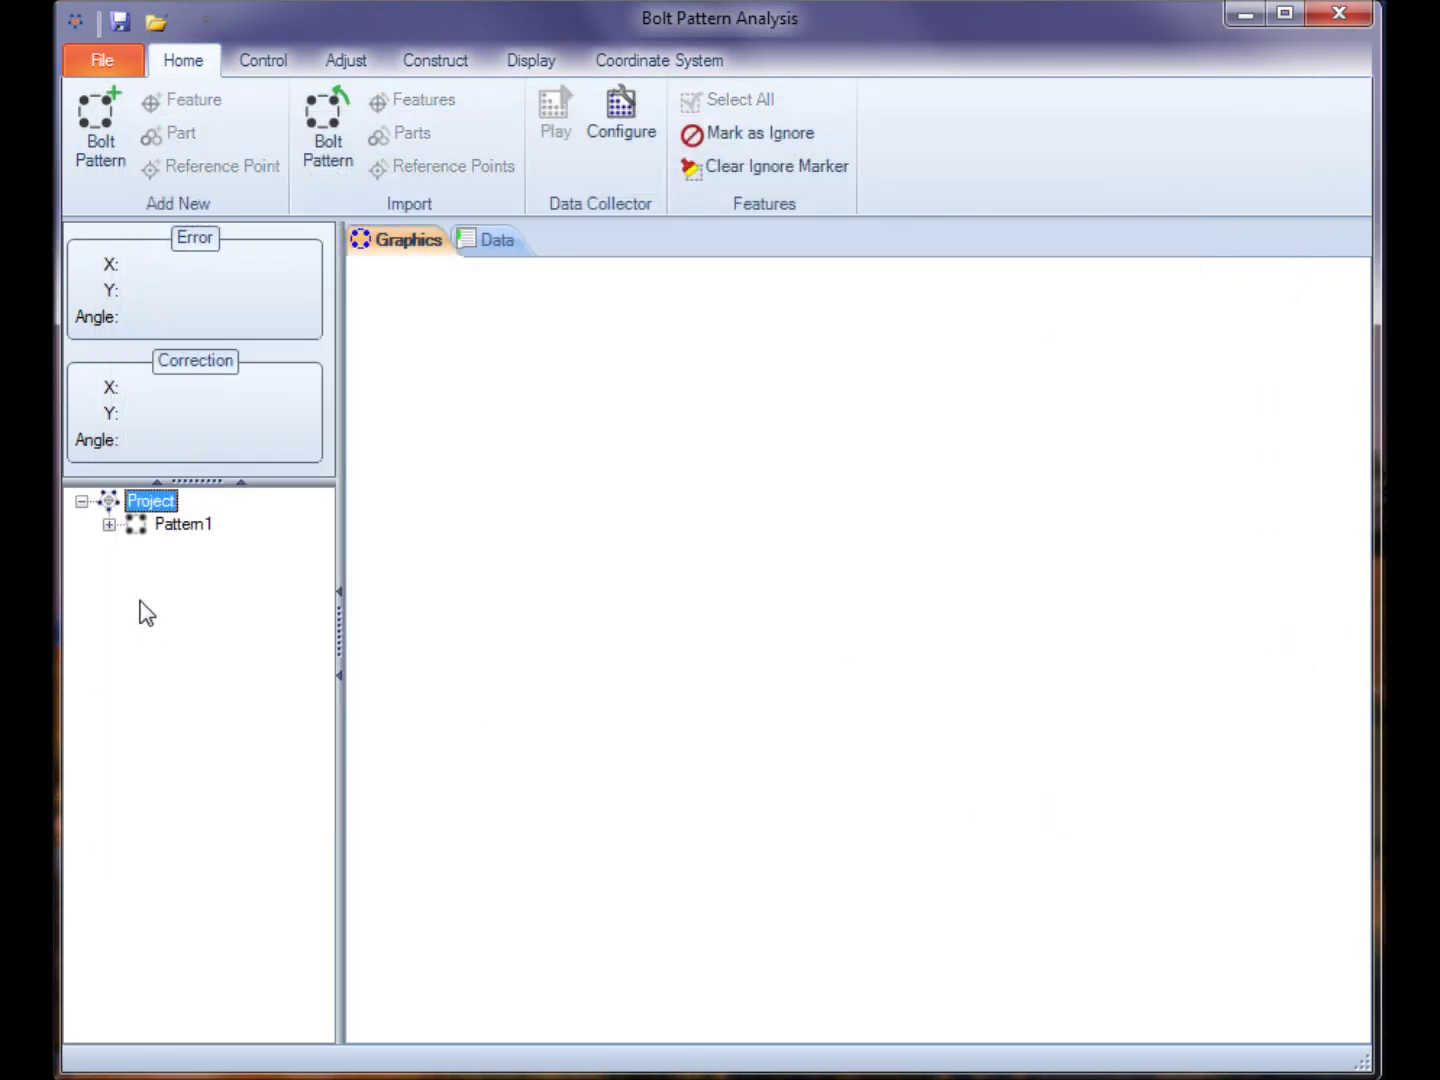
left_click(140, 529)
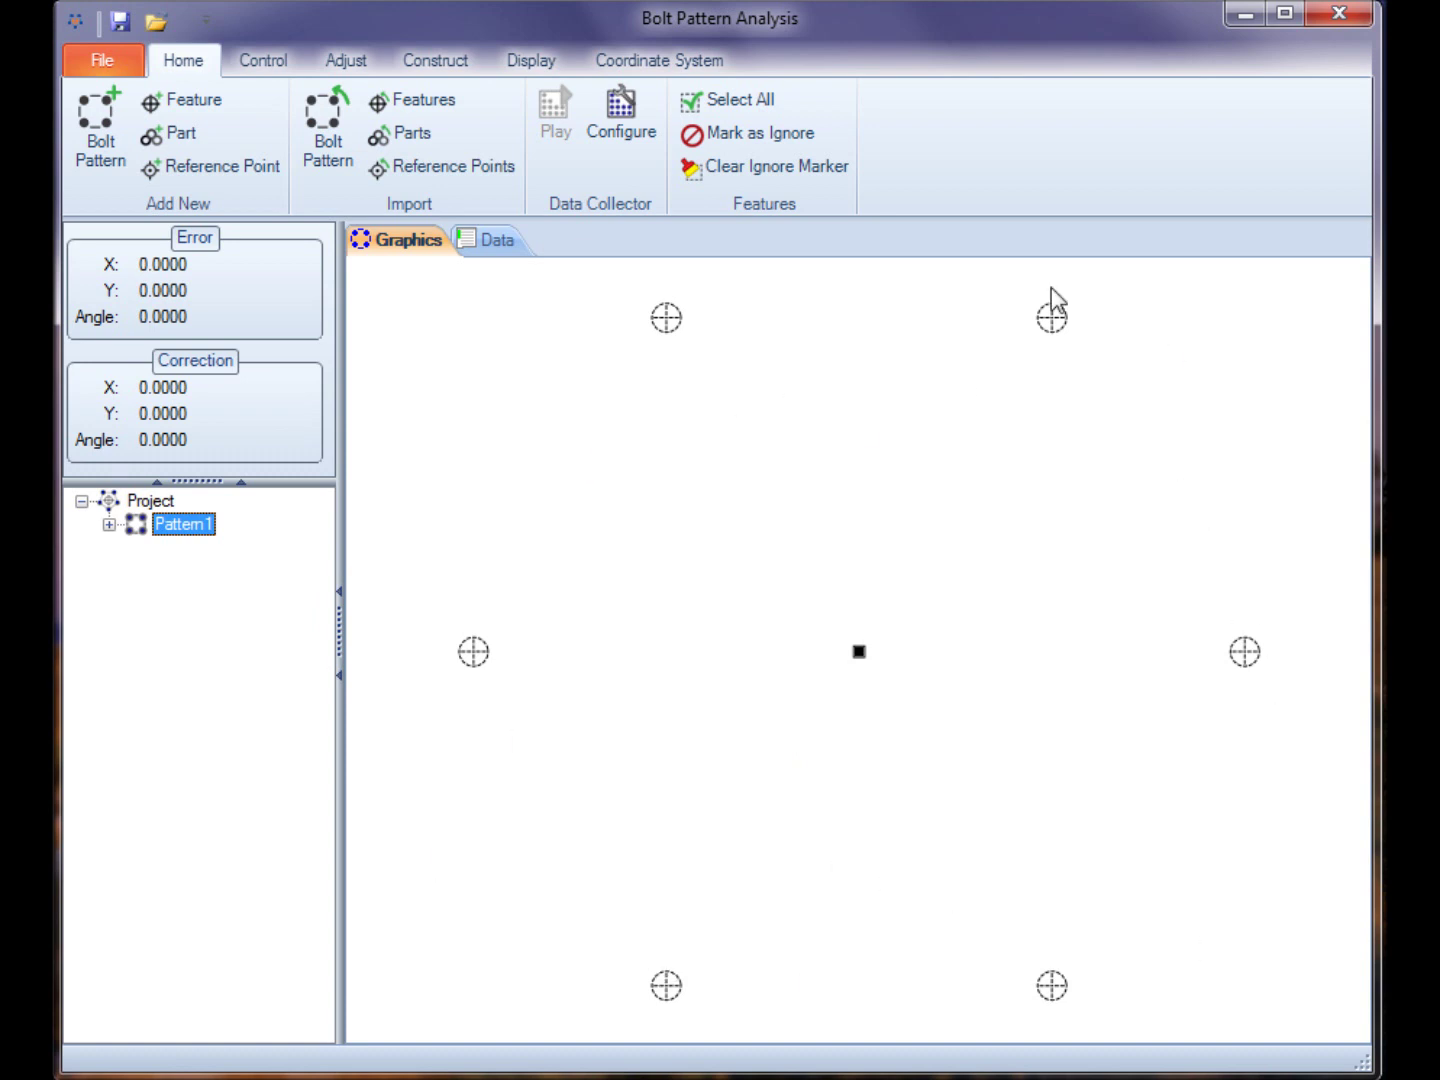
Set the display scale to 125 and expand Pattern1 in the project tree.
left_click(535, 64)
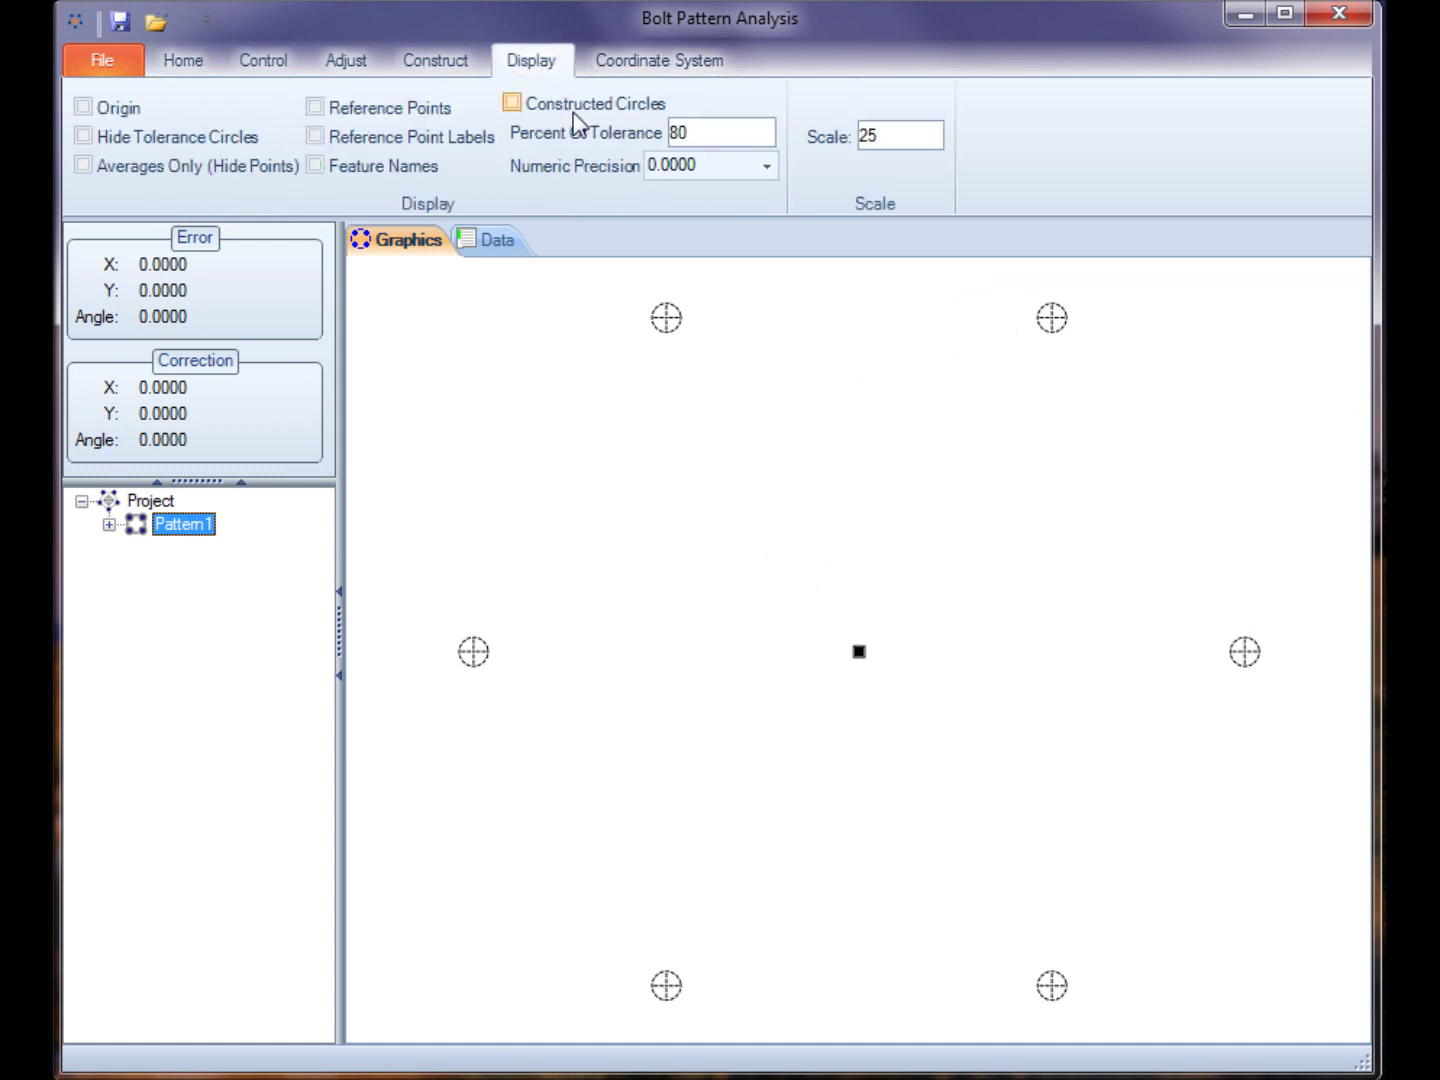
double_click(906, 135)
type("125")
left_click(738, 131)
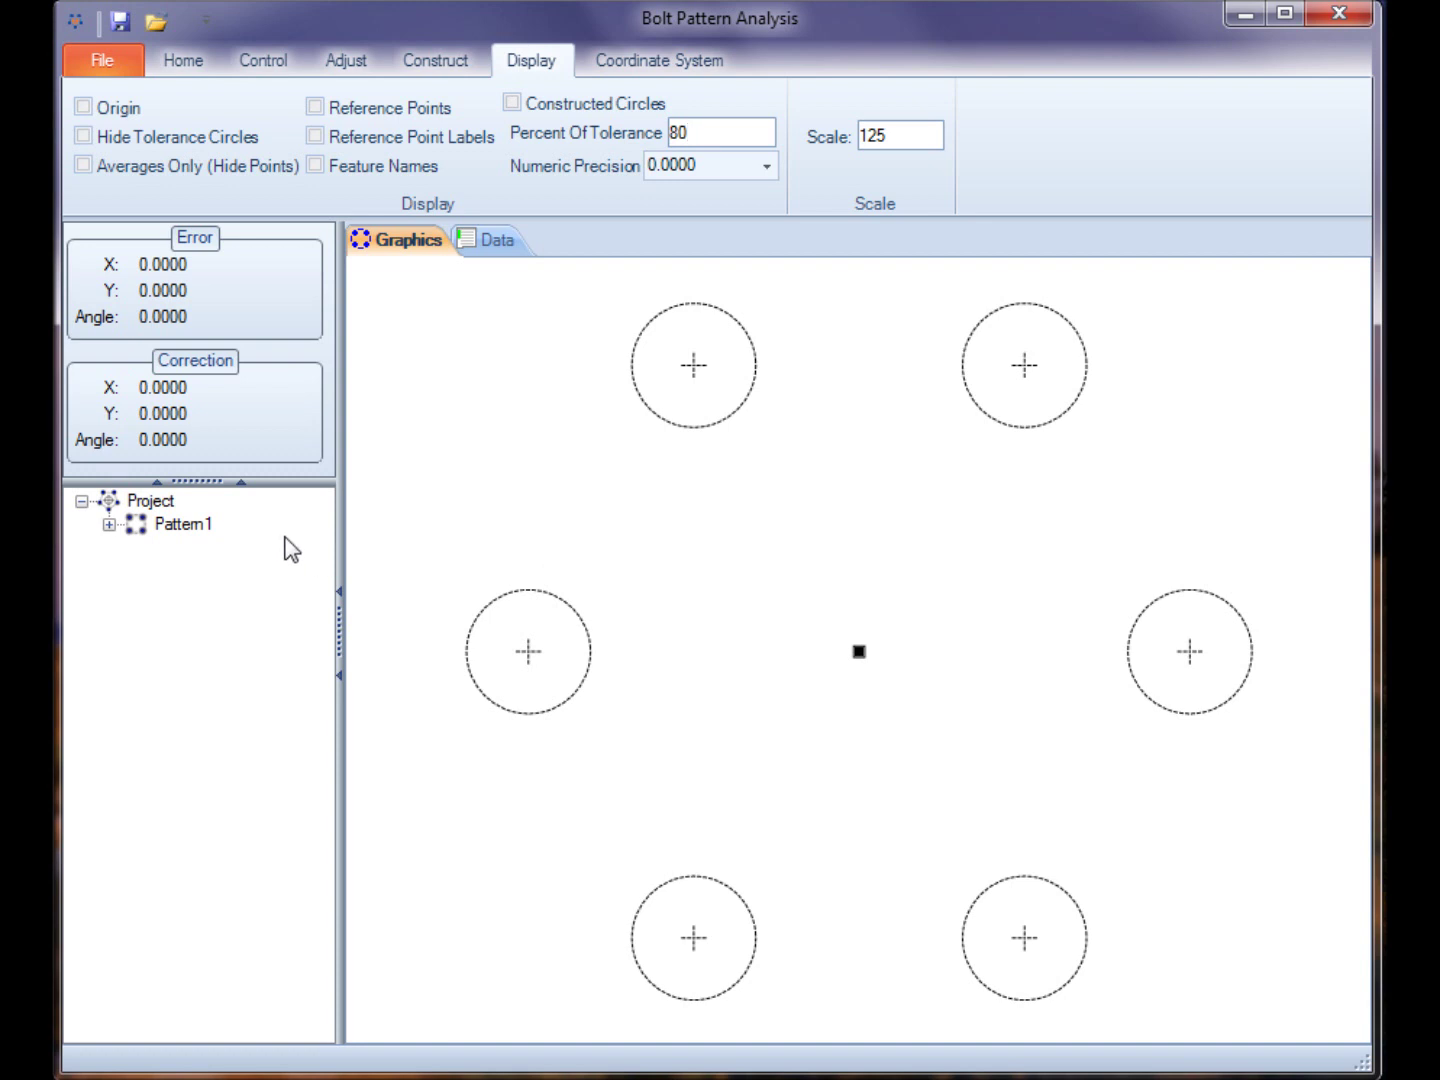
double_click(142, 530)
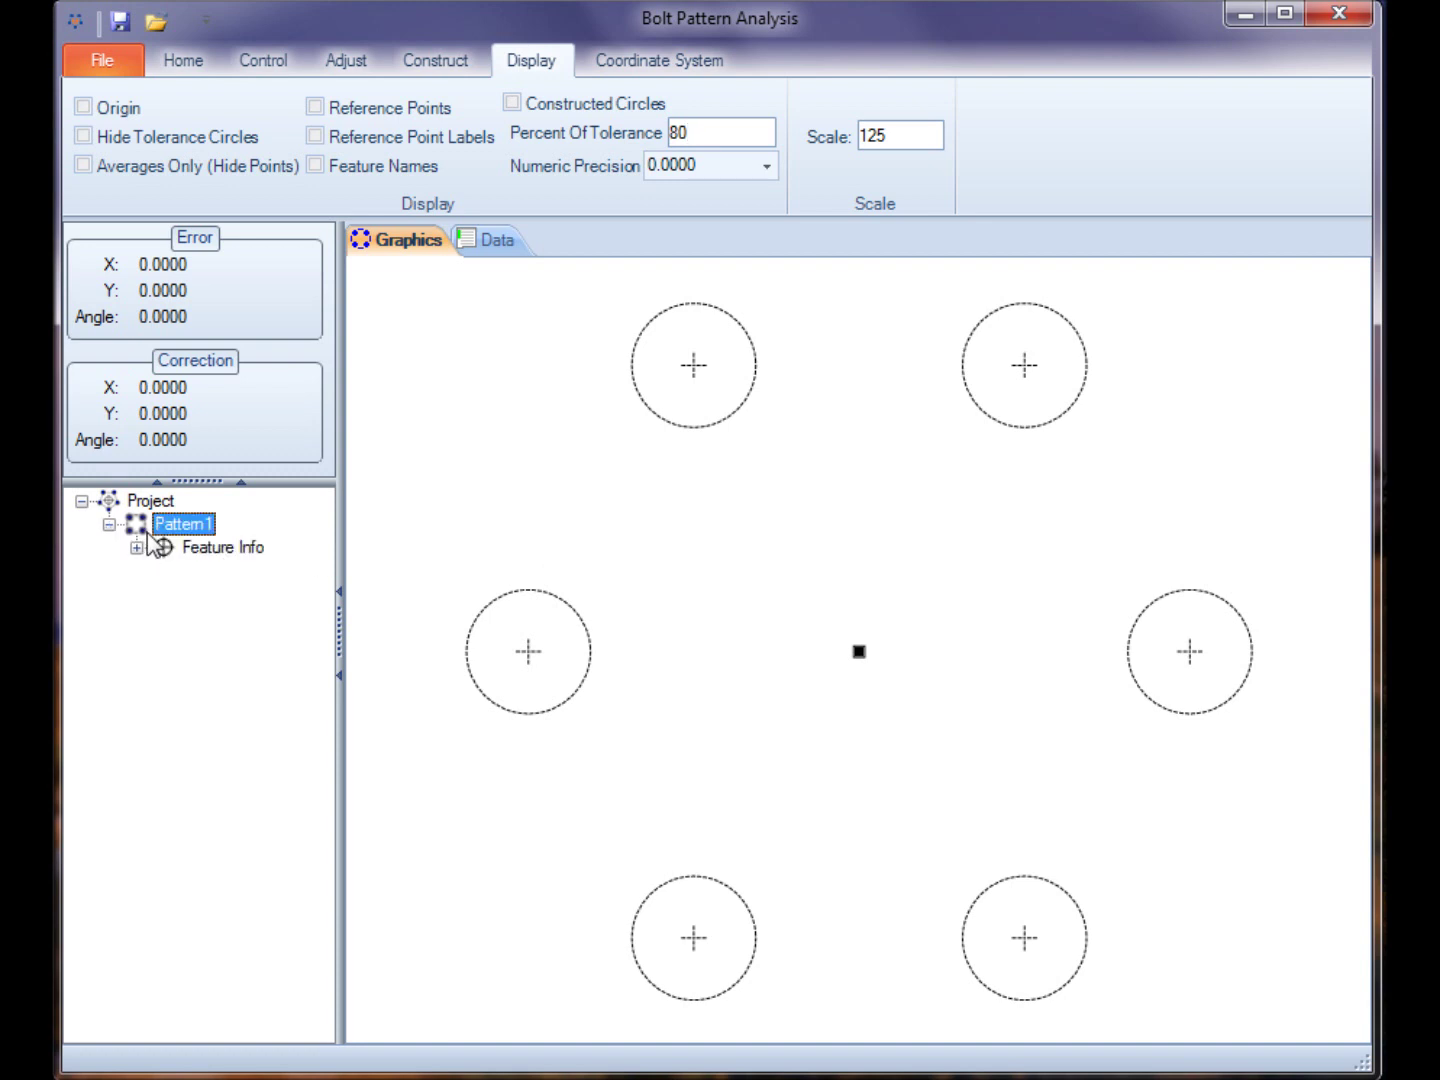
Switch to the BPA Data folder and open SampleData.csv in Excel.
left_click(190, 64)
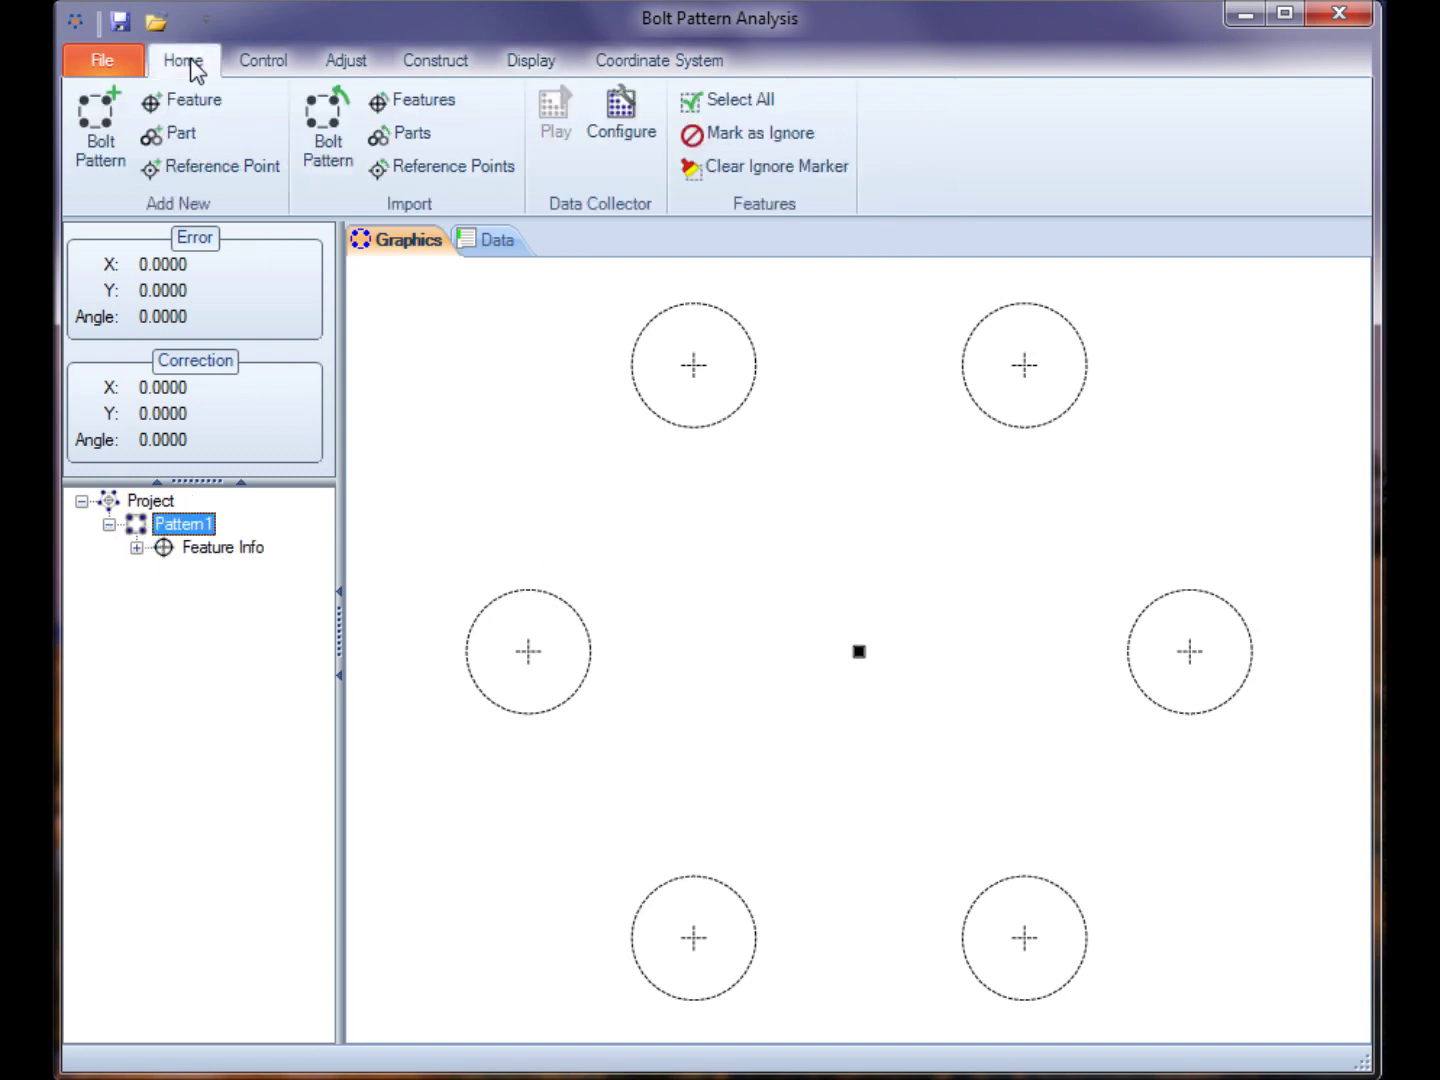
key("alt+Tab")
left_click_drag(177, 71, 845, 72)
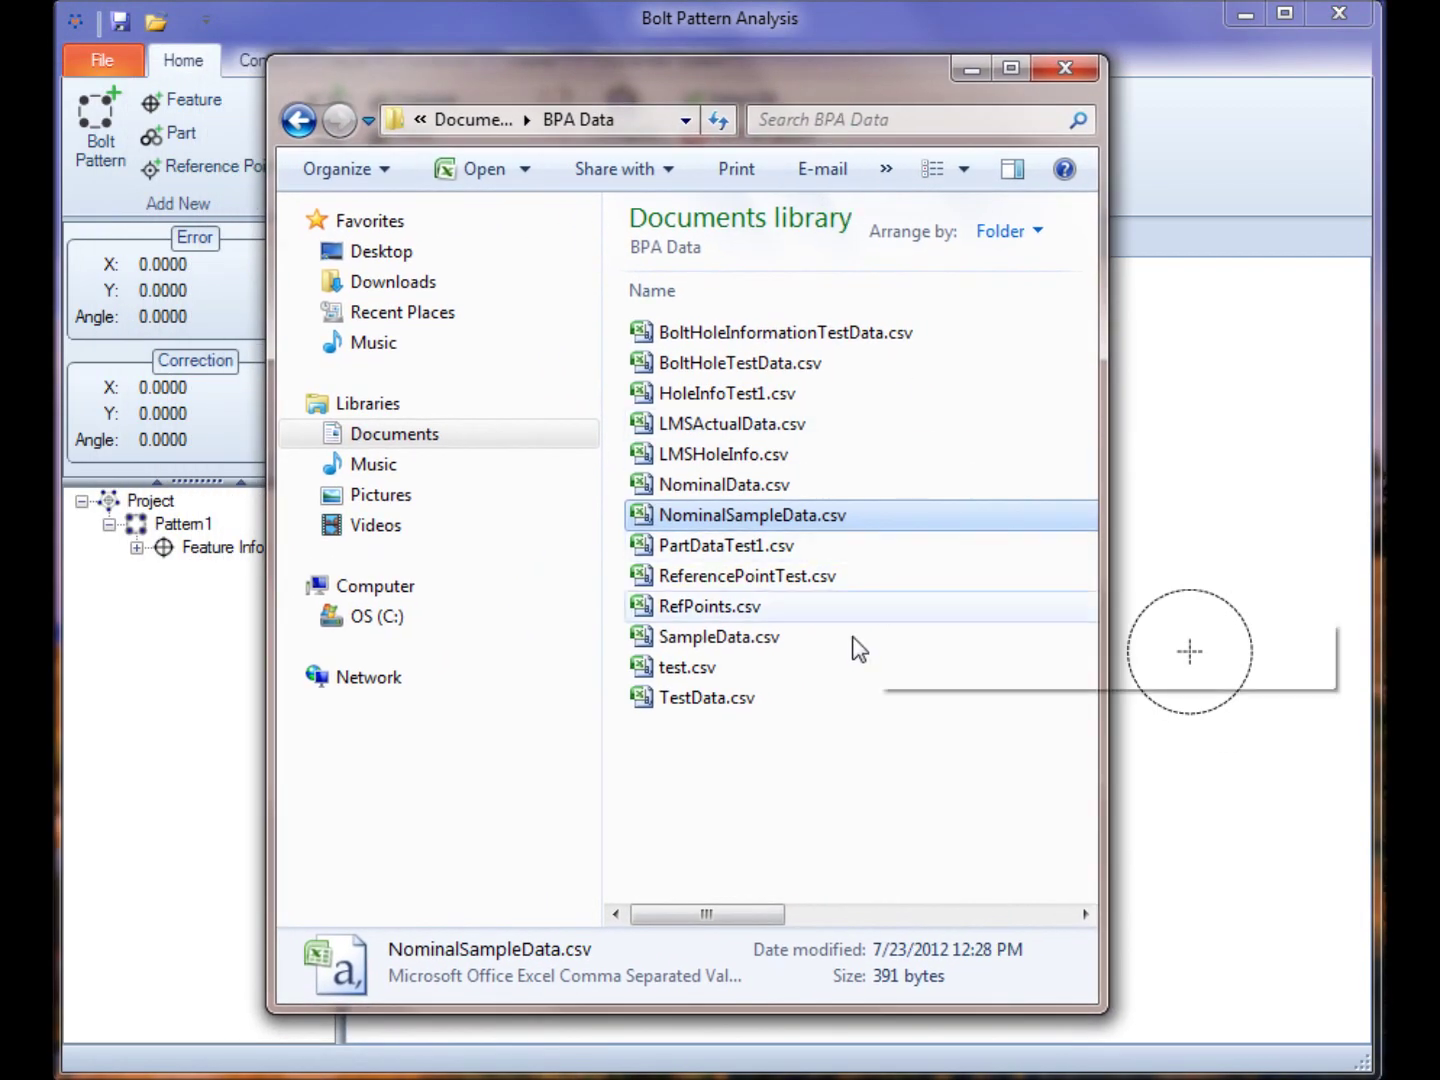
double_click(751, 642)
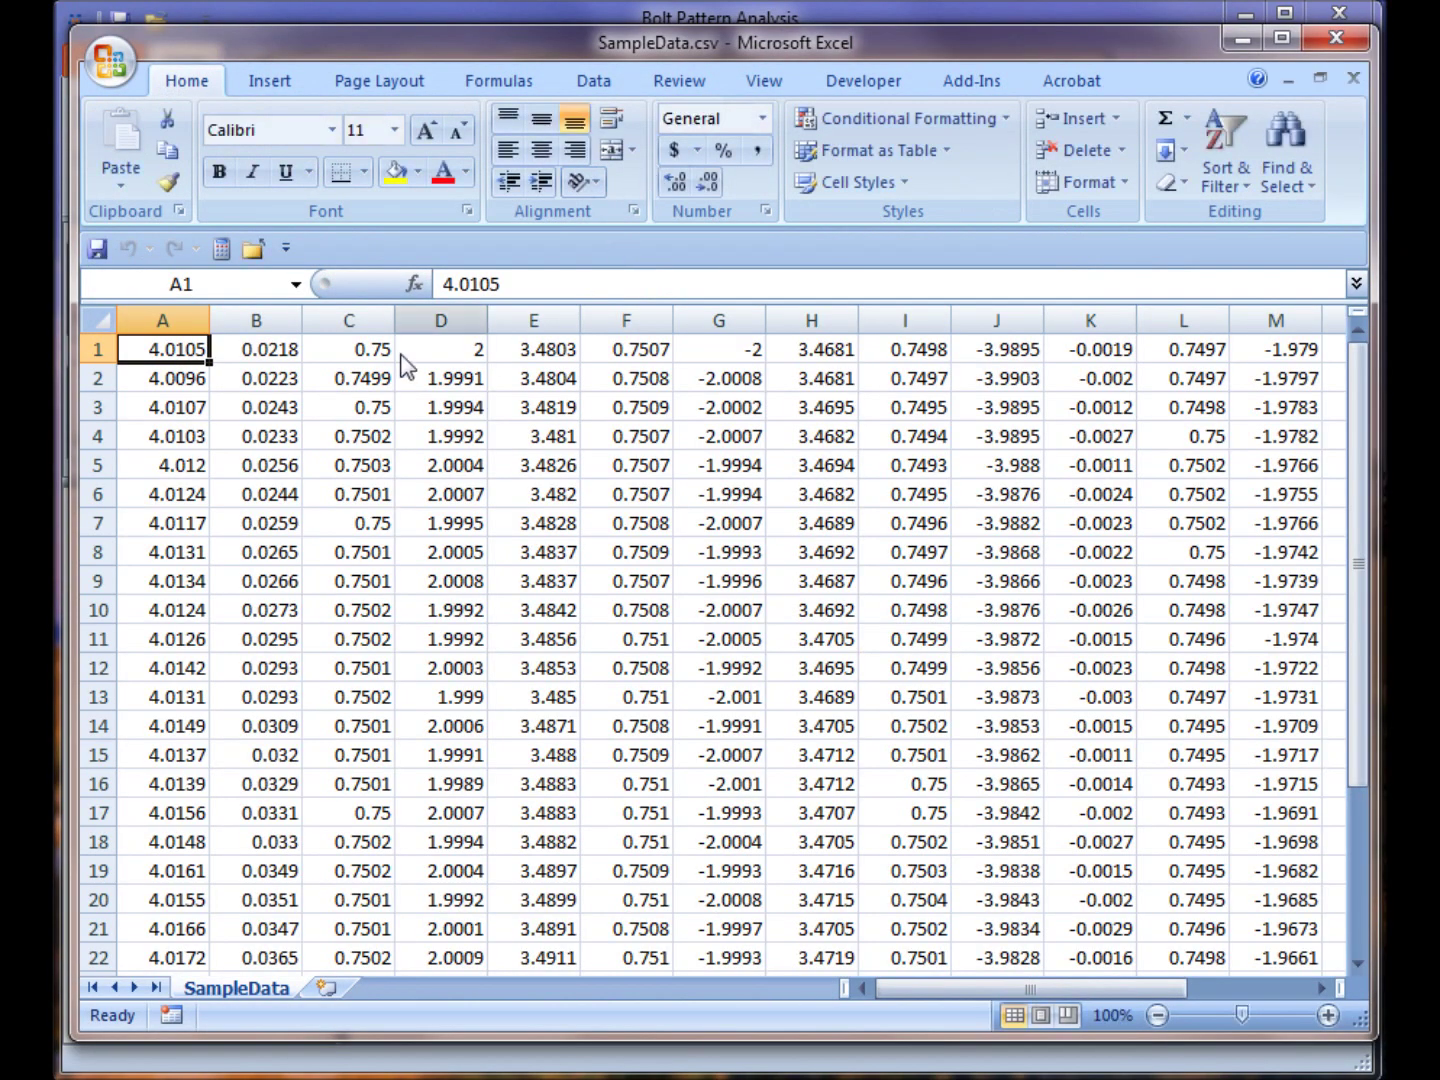
Examine the three-column measurement groups for each hole in SampleData.csv, across to column O, and return to Bolt Pattern Analysis.
left_click_drag(959, 986, 925, 1003)
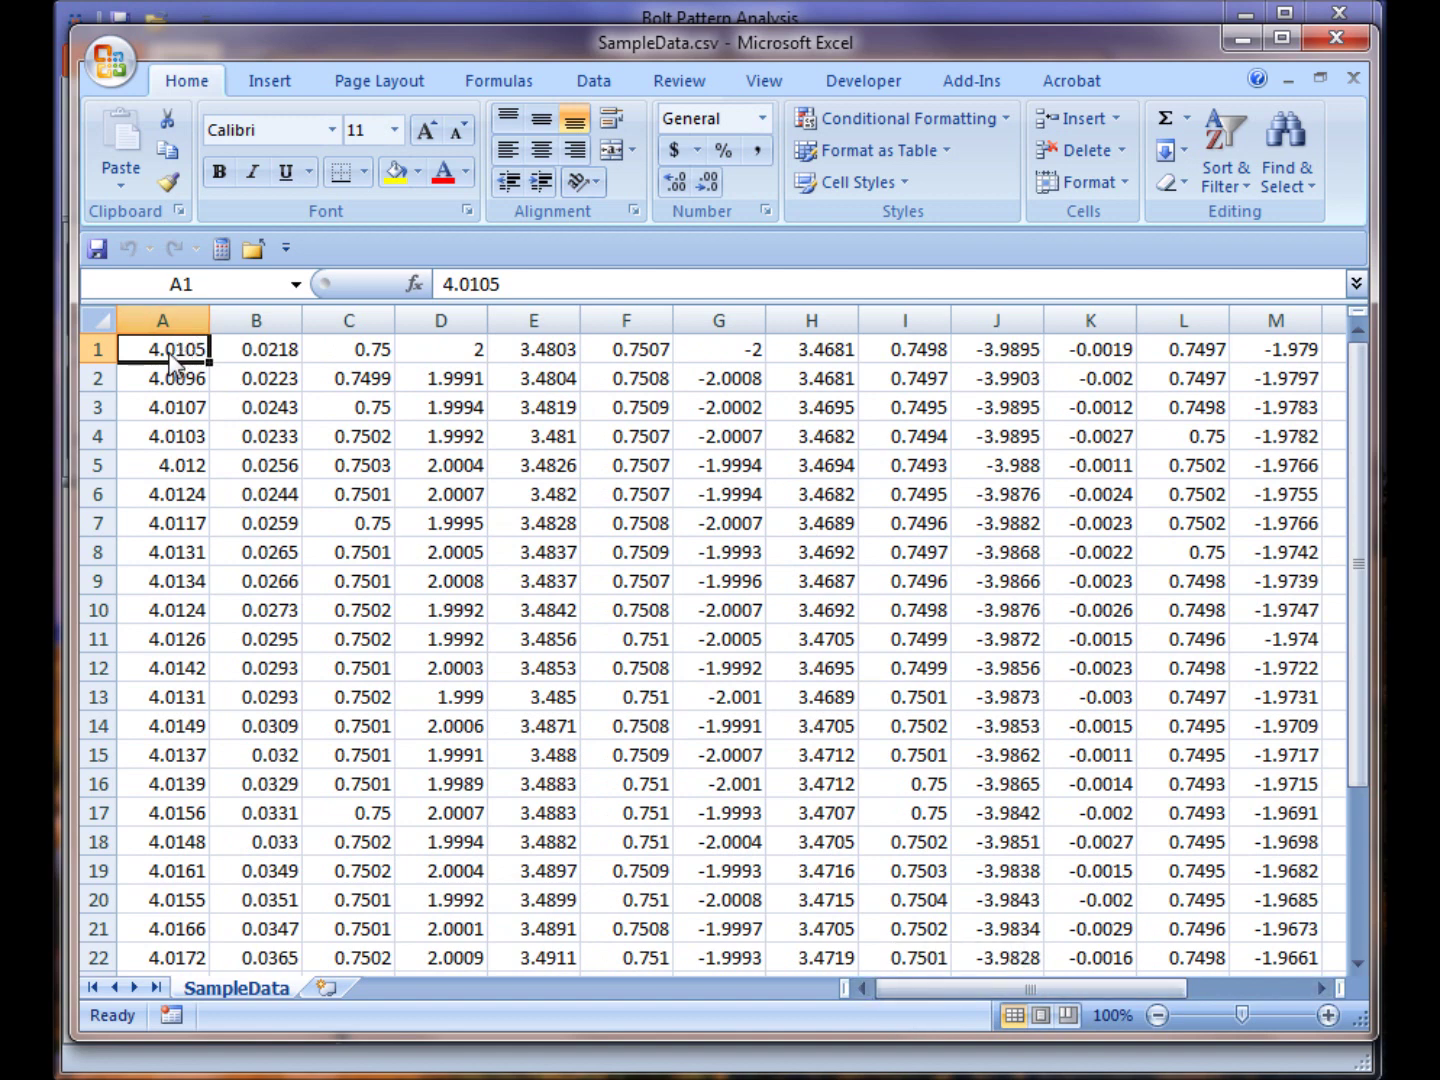
left_click(256, 358)
left_click(342, 358)
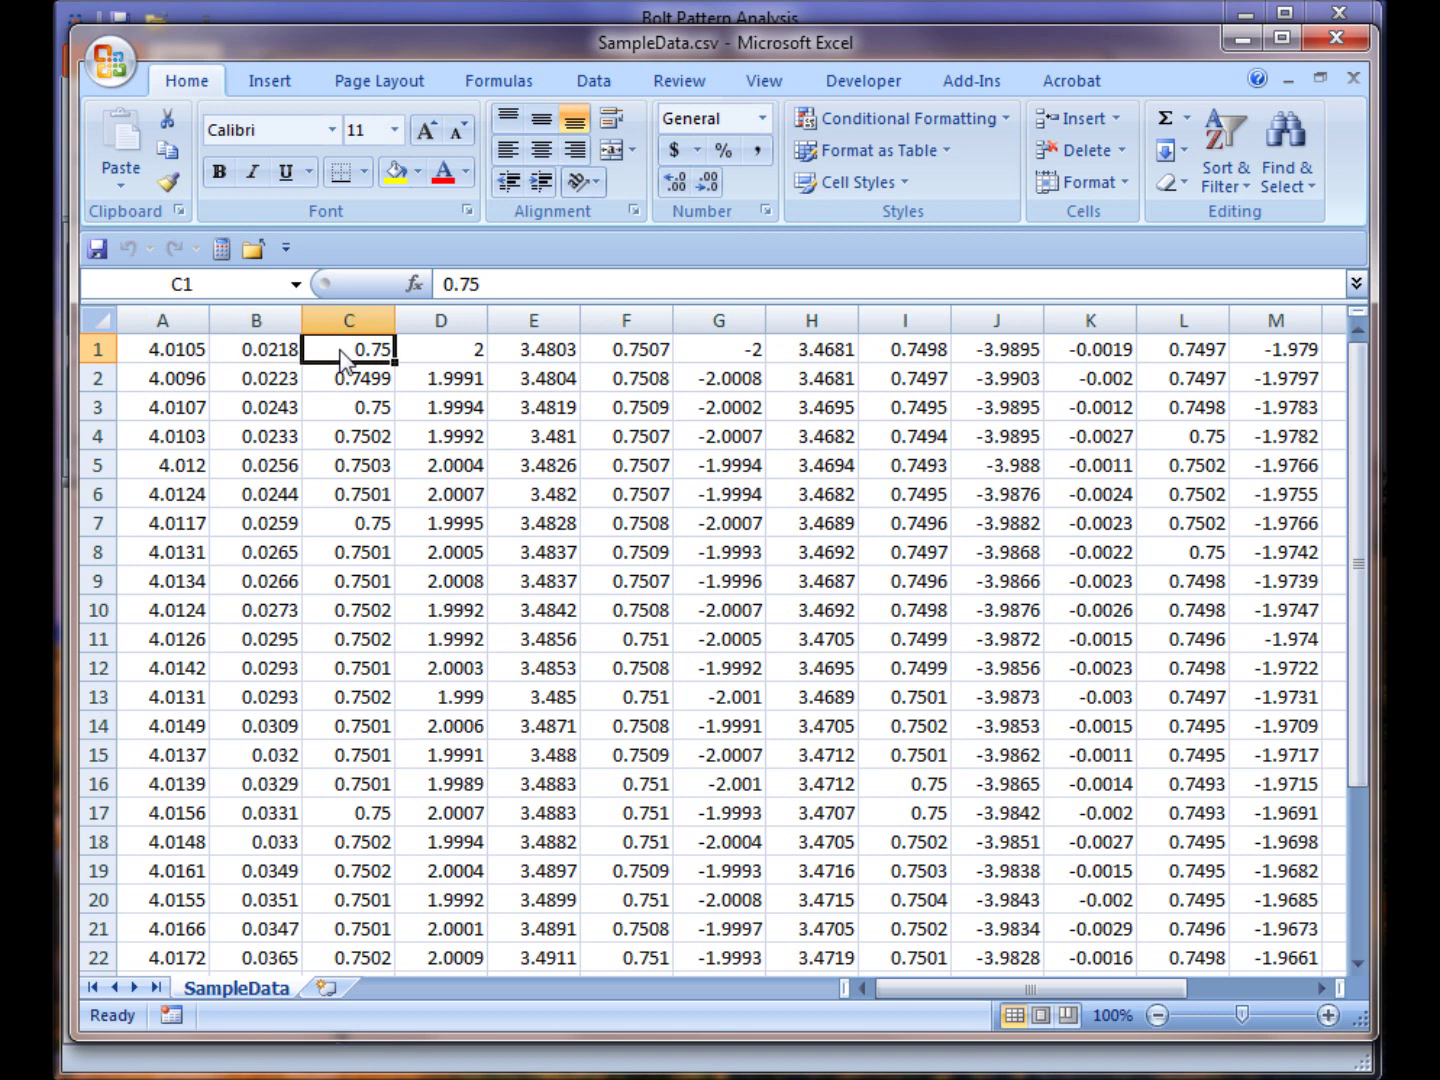
left_click(441, 354)
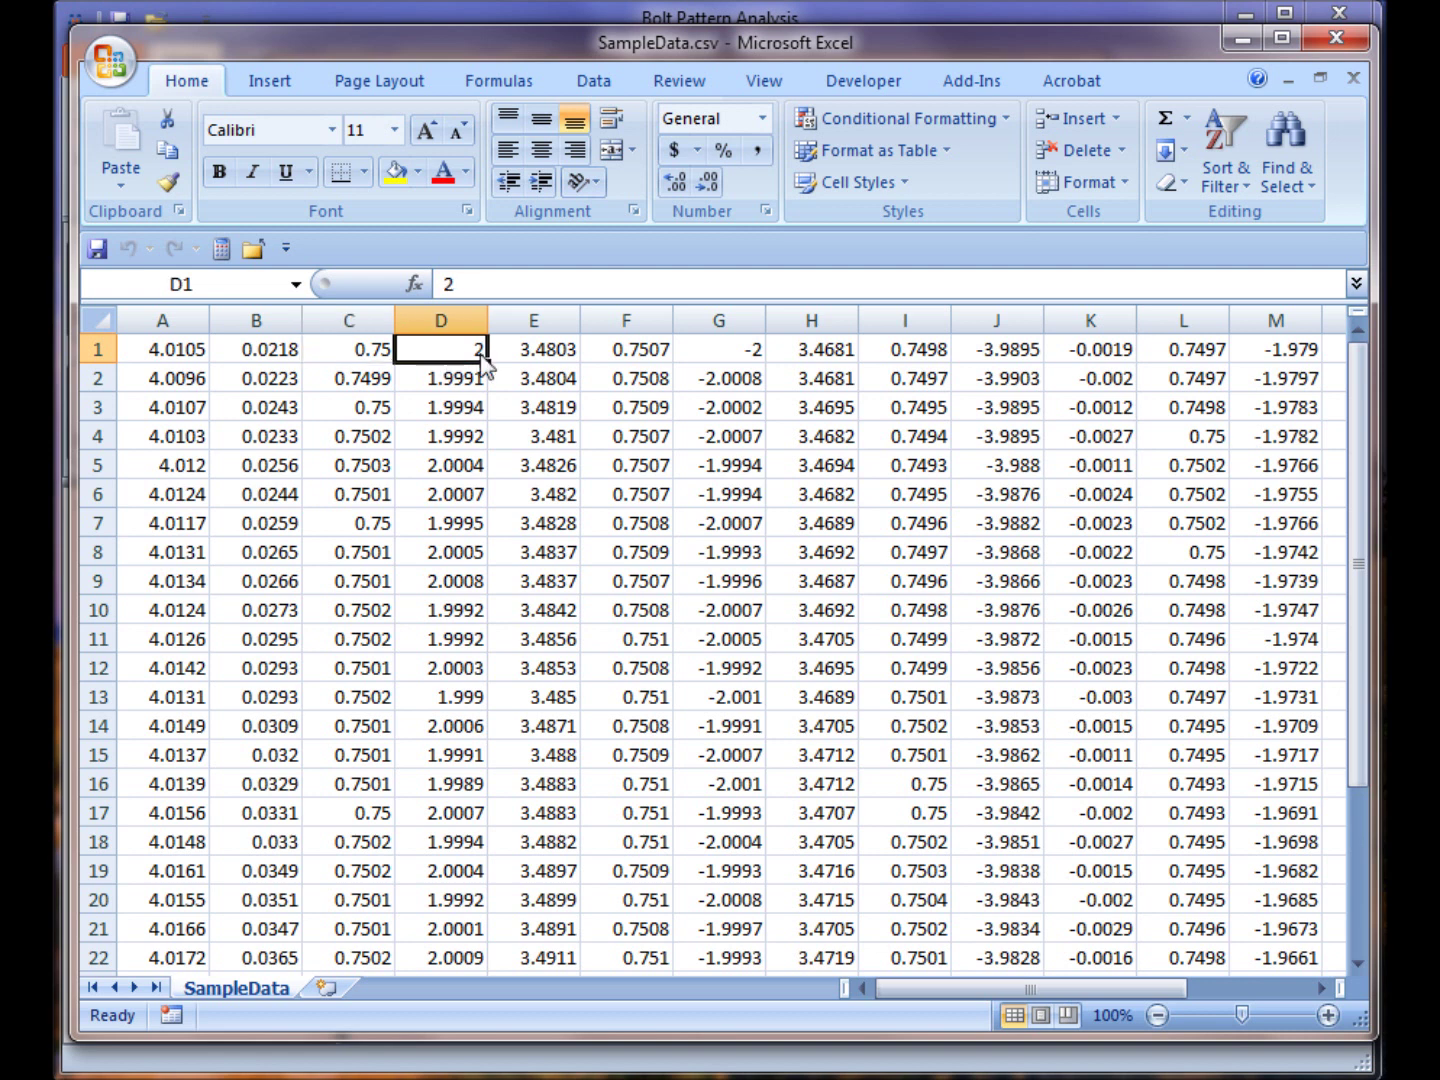
left_click(530, 353)
left_click(665, 360)
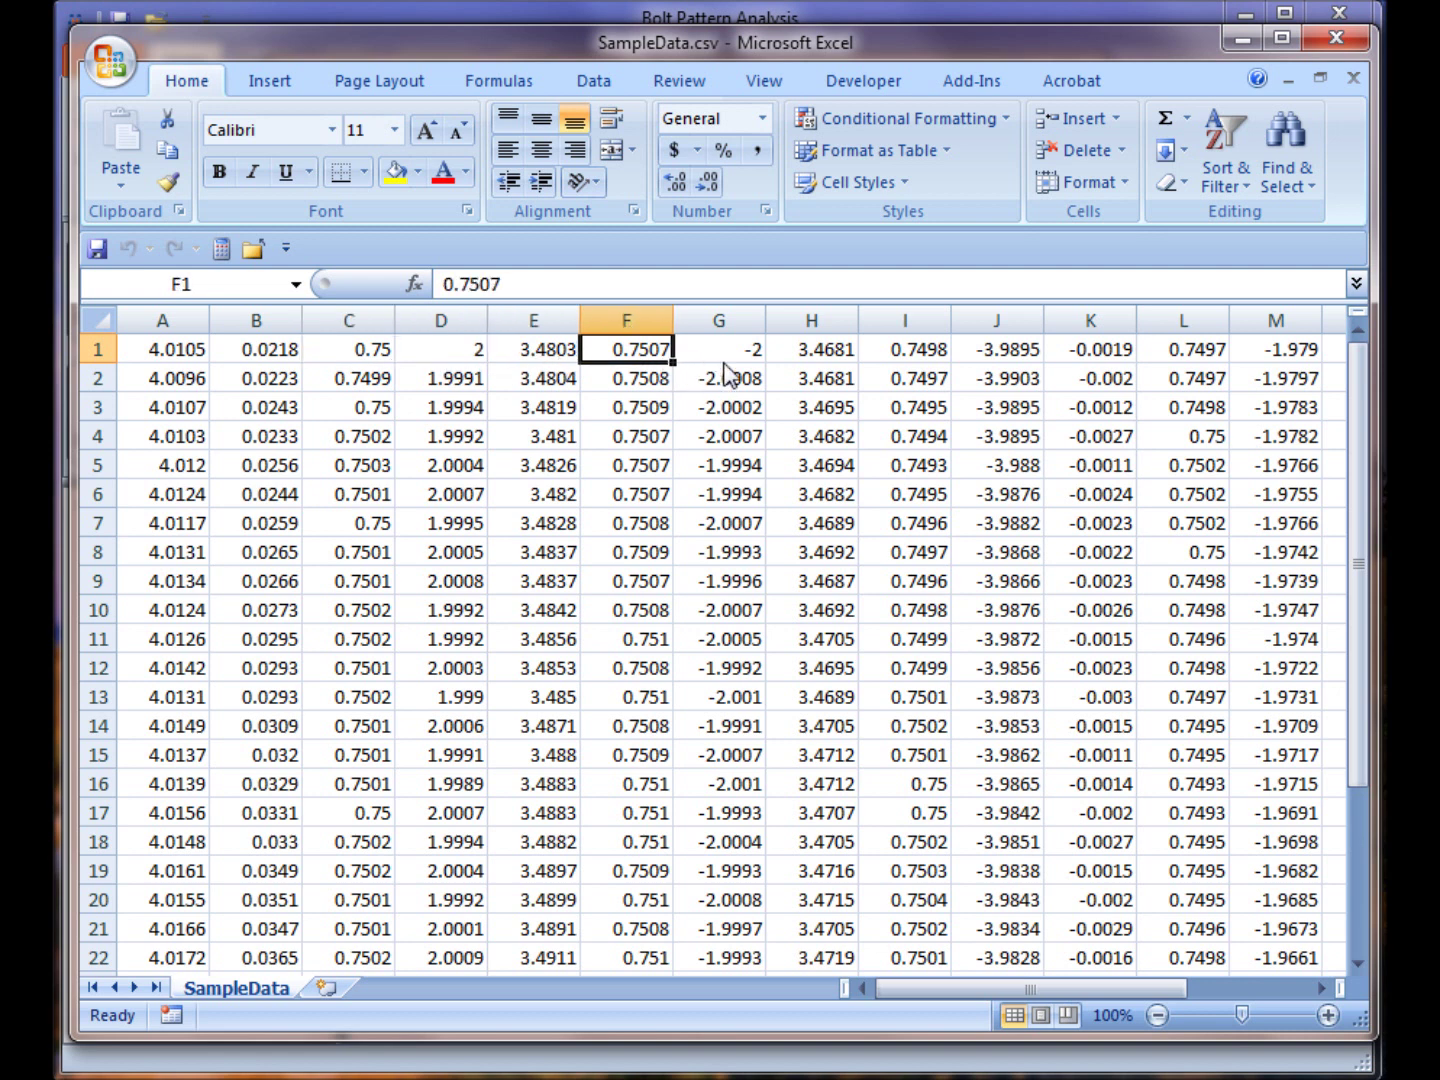
left_click(733, 362)
left_click(797, 361)
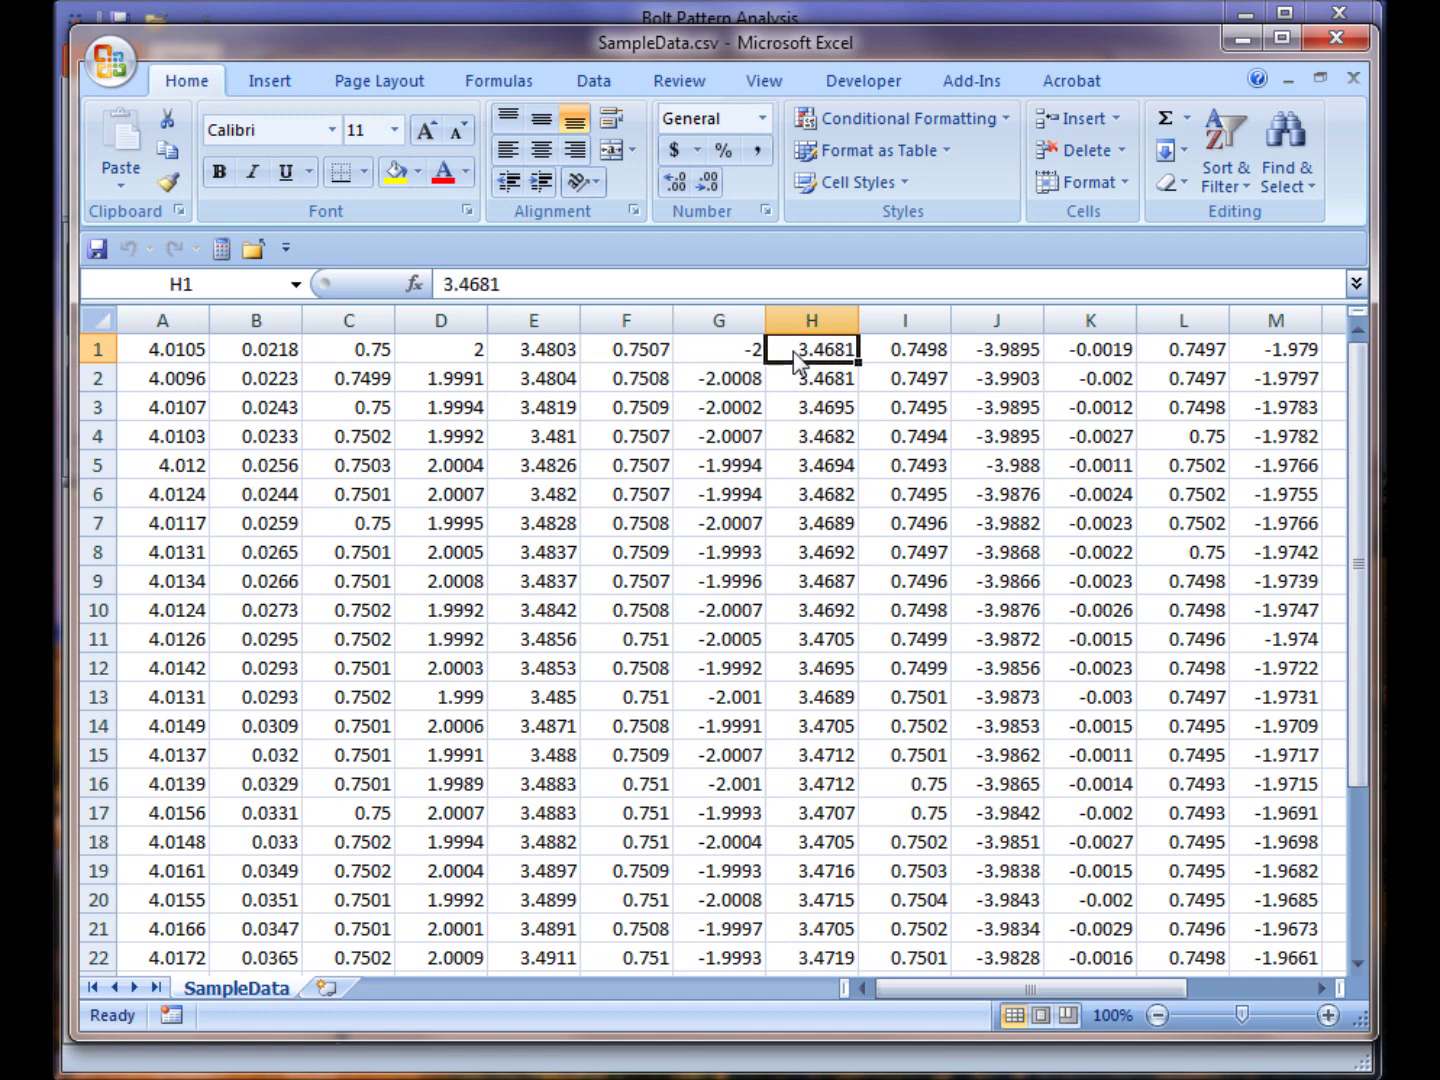
left_click(923, 362)
left_click_drag(1010, 985, 1068, 992)
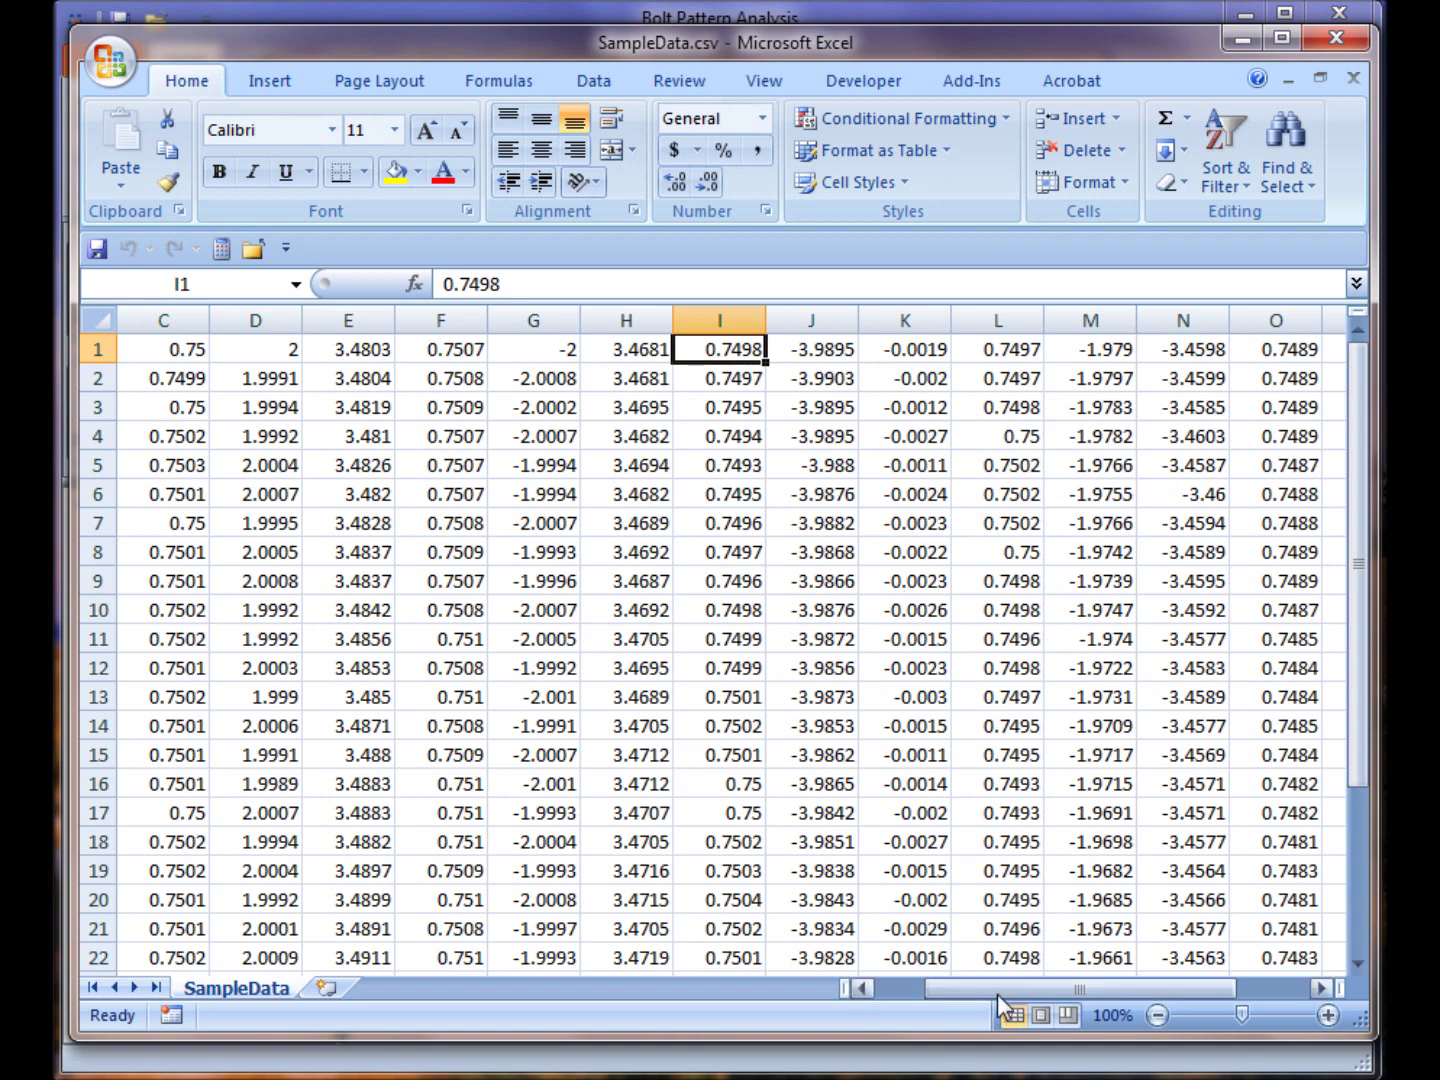
left_click_drag(997, 995, 887, 1004)
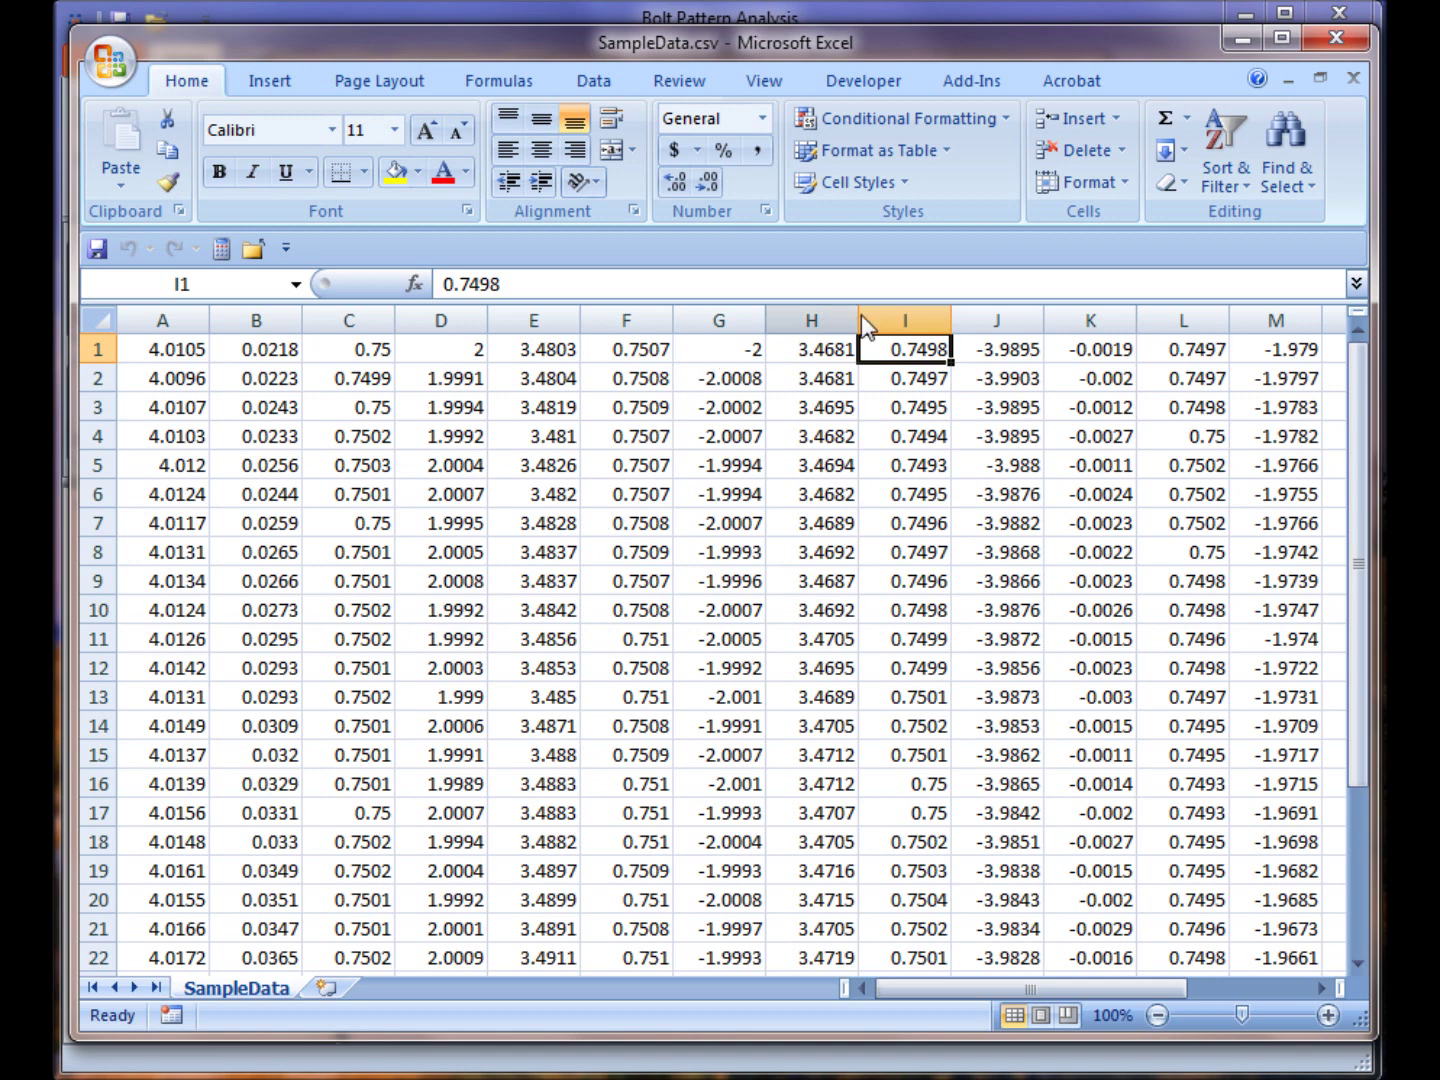
left_click(1236, 36)
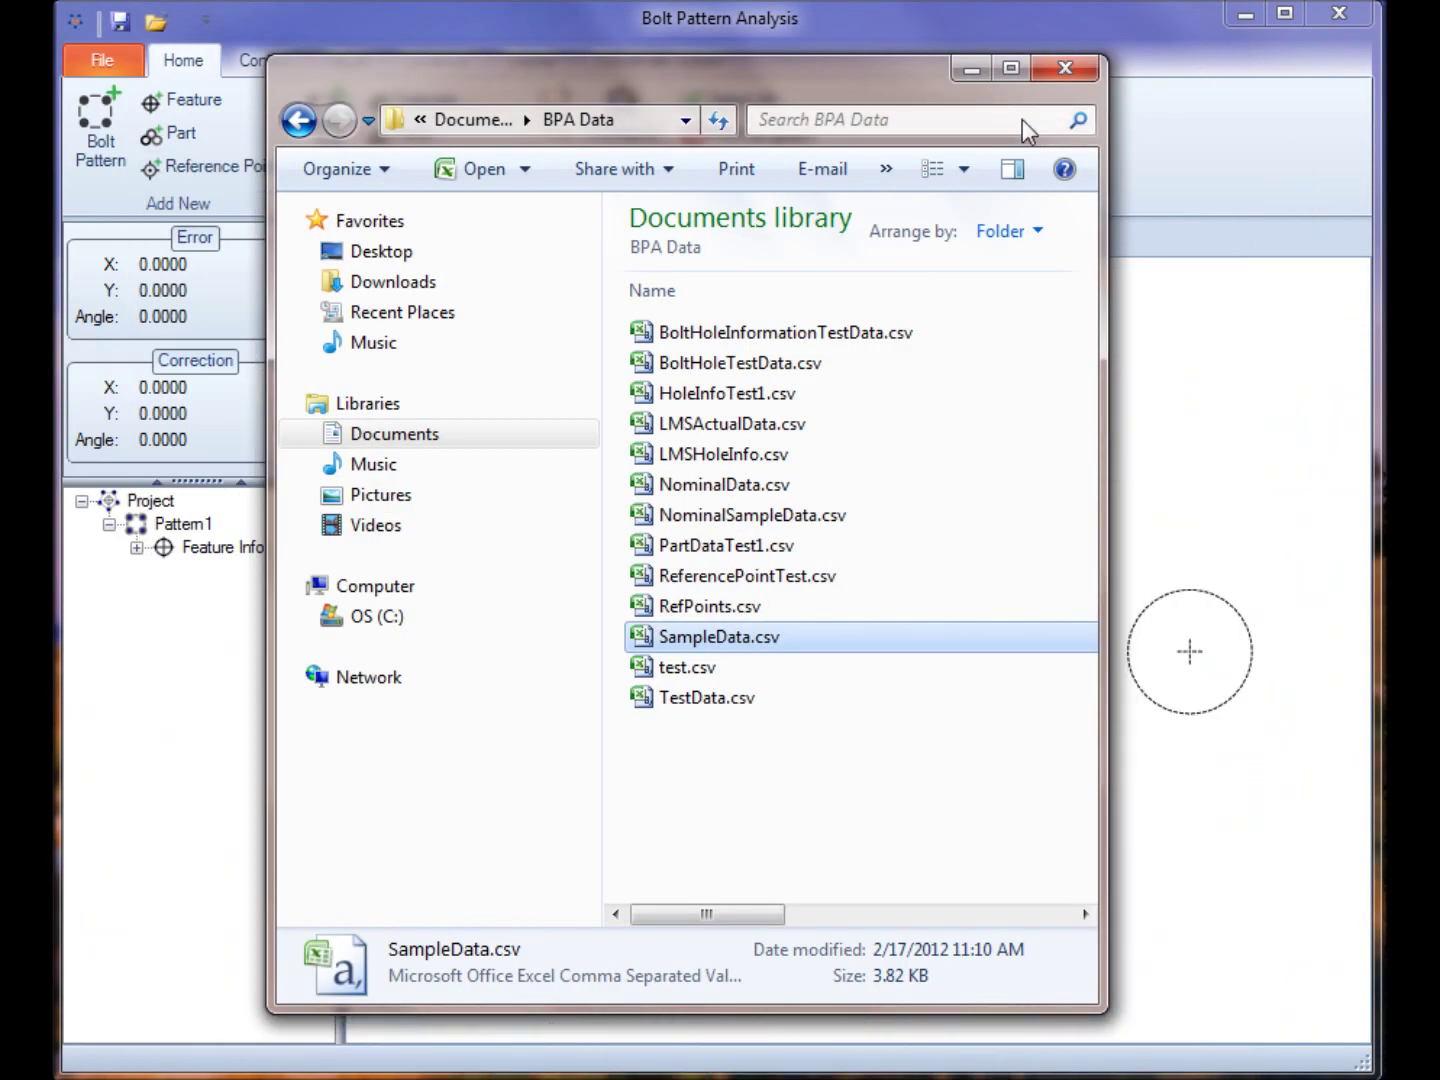
left_click(972, 67)
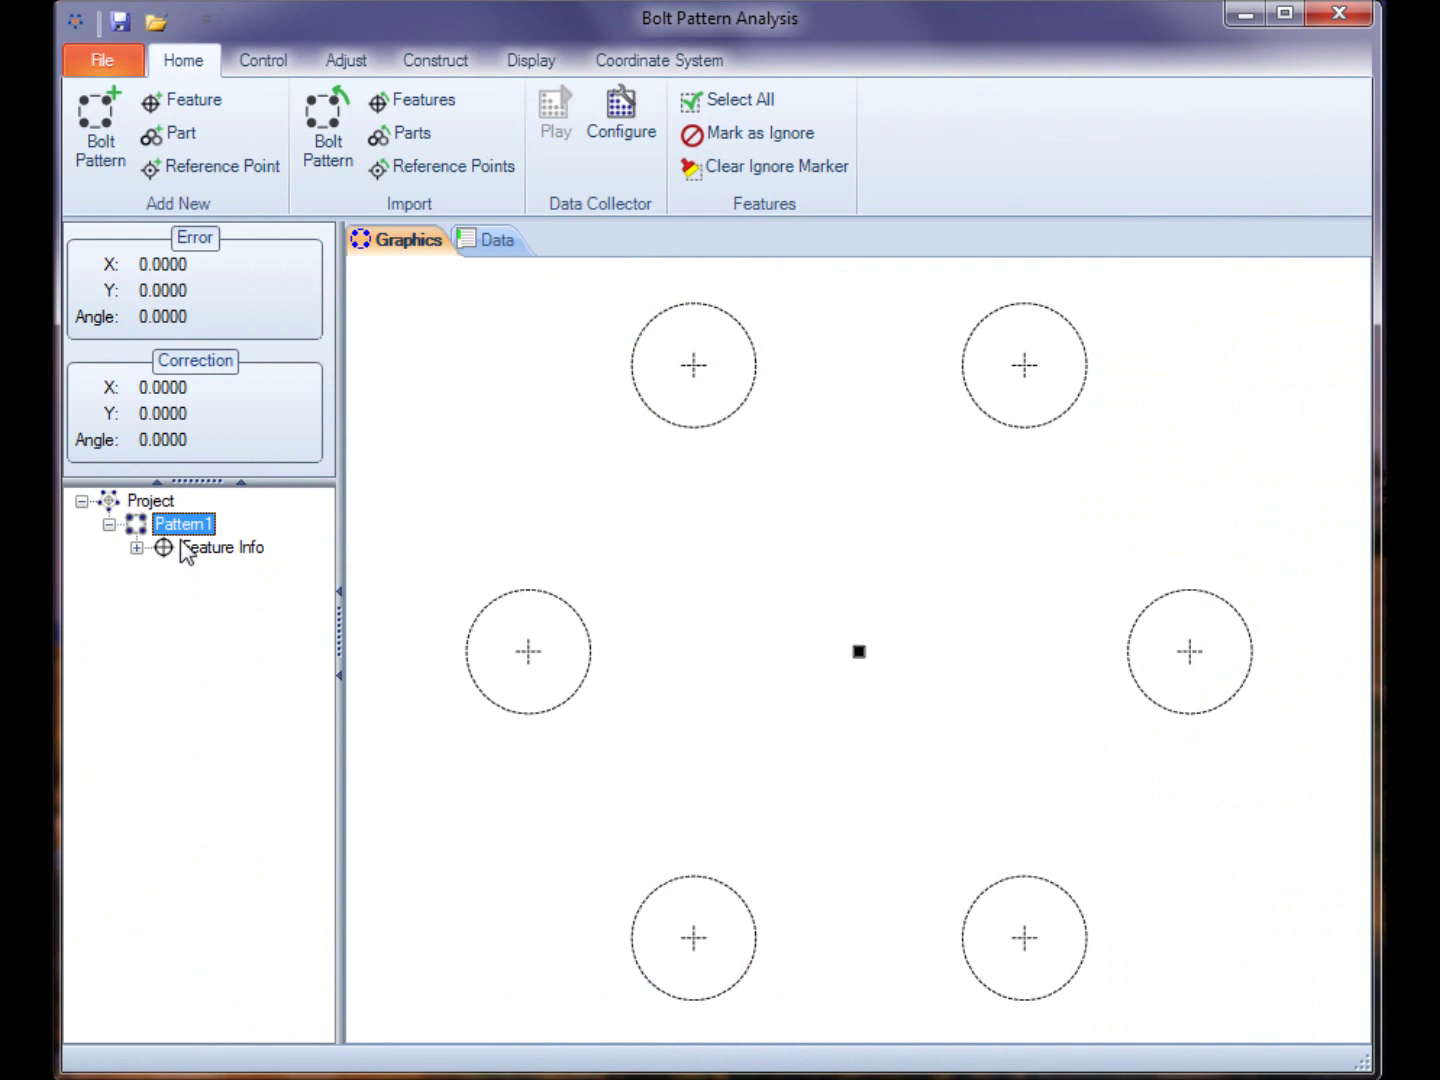
Try to import the measured parts from SampleData.csv into Pattern1.
left_click(416, 138)
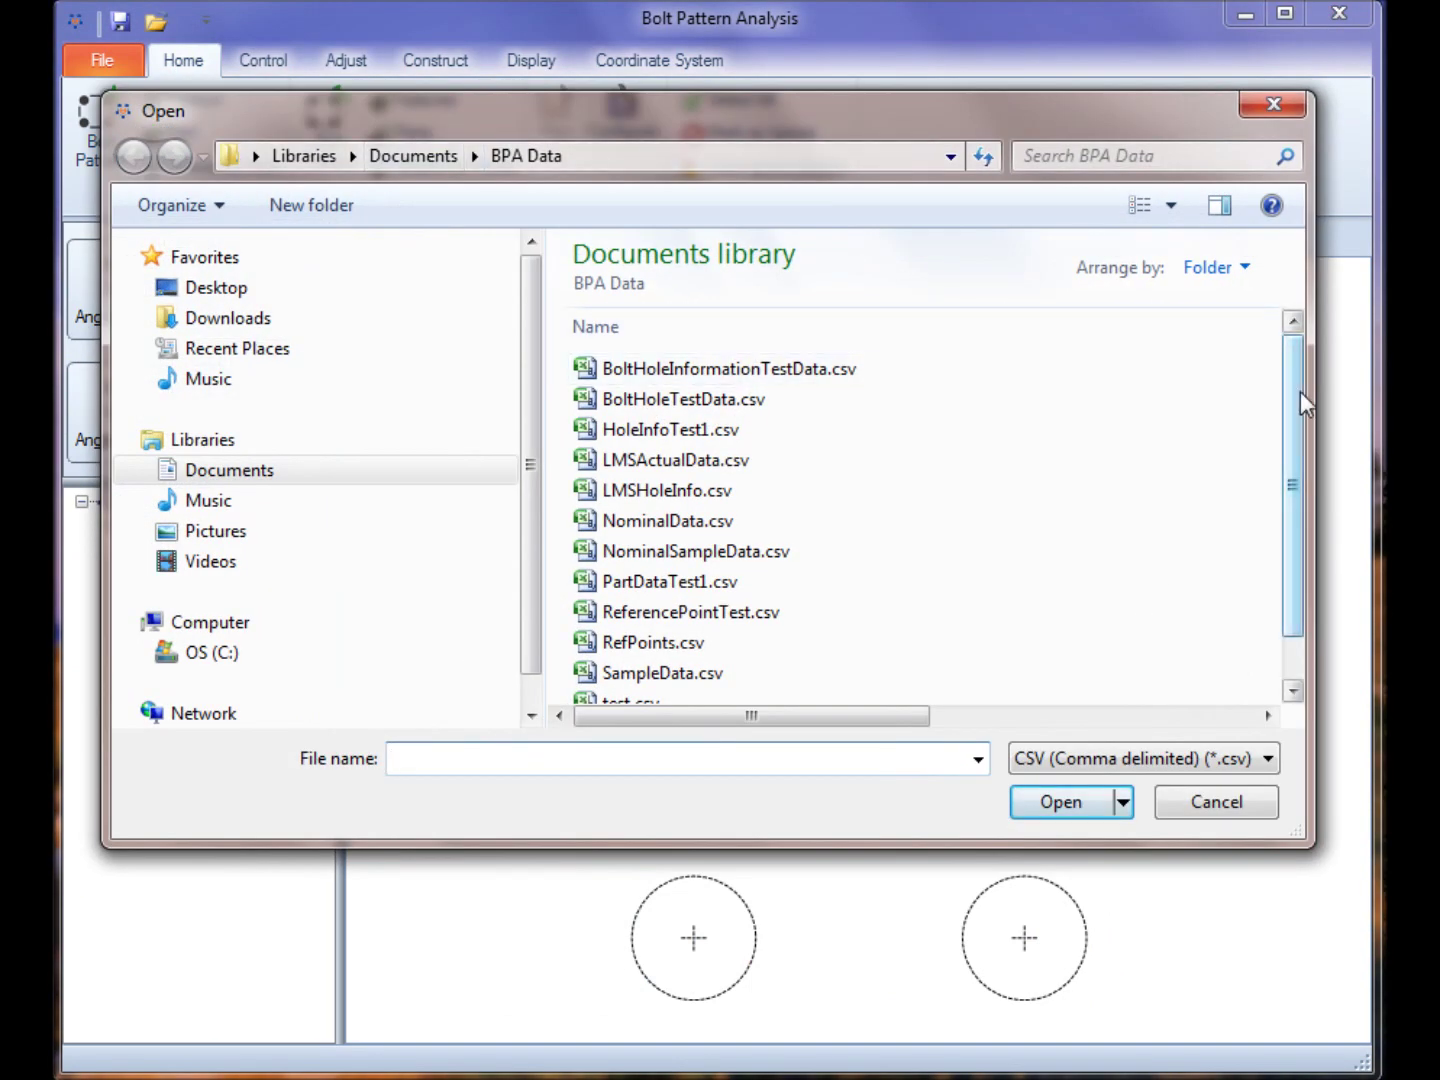
scroll(1298, 404, "down", 1)
left_click(694, 626)
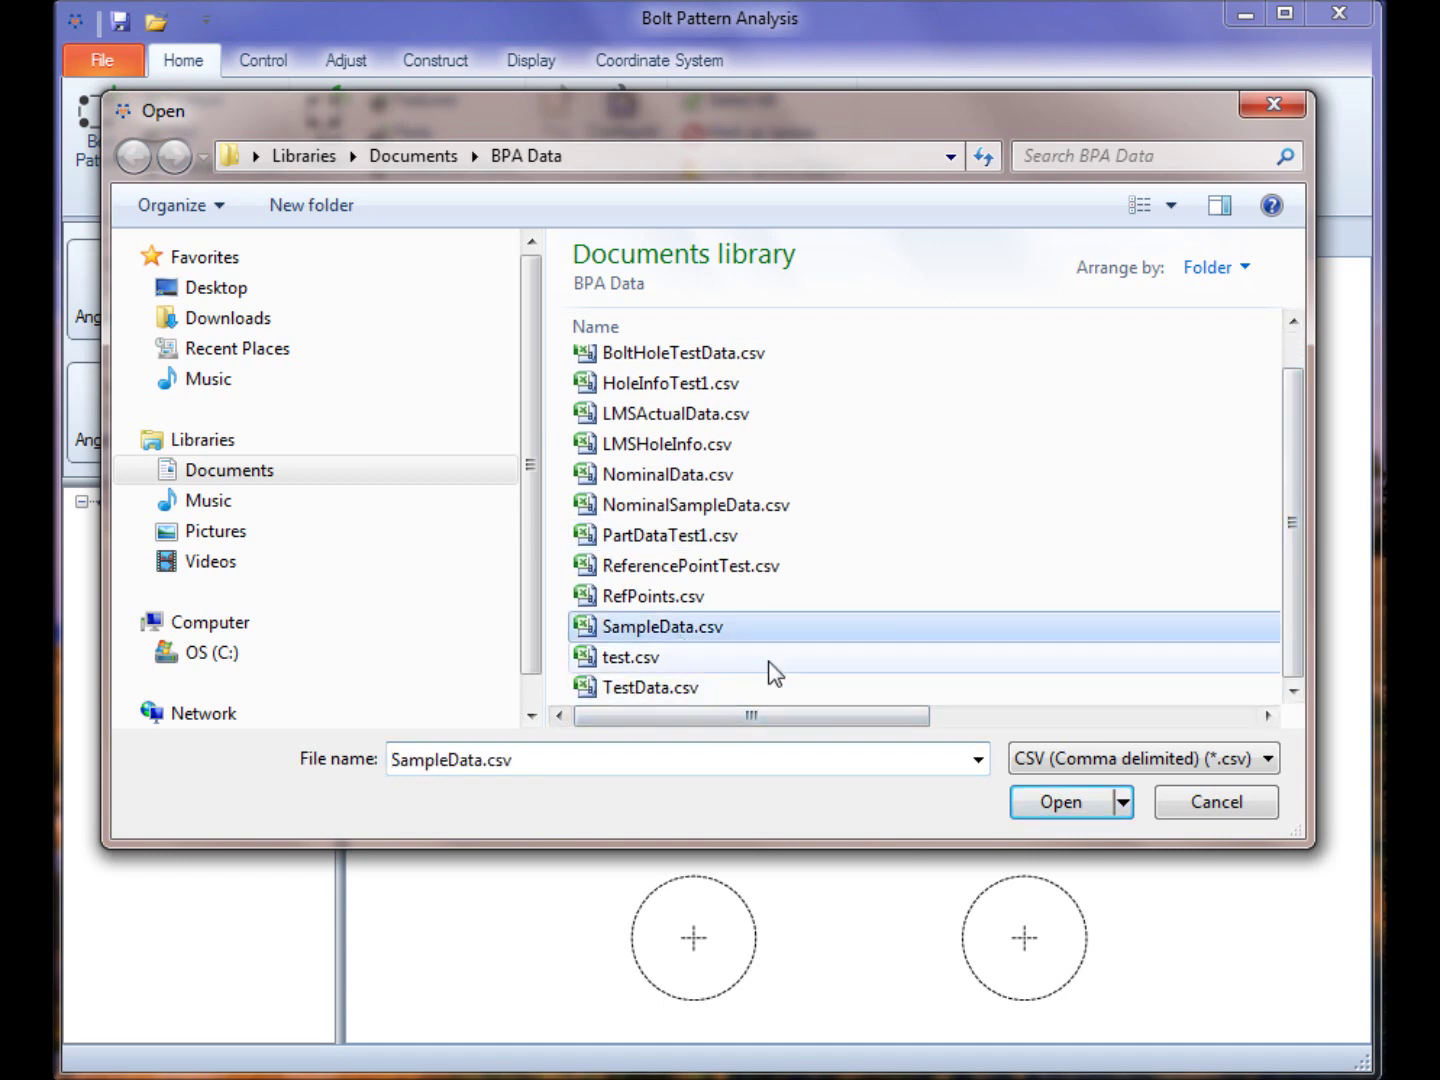
left_click(1065, 808)
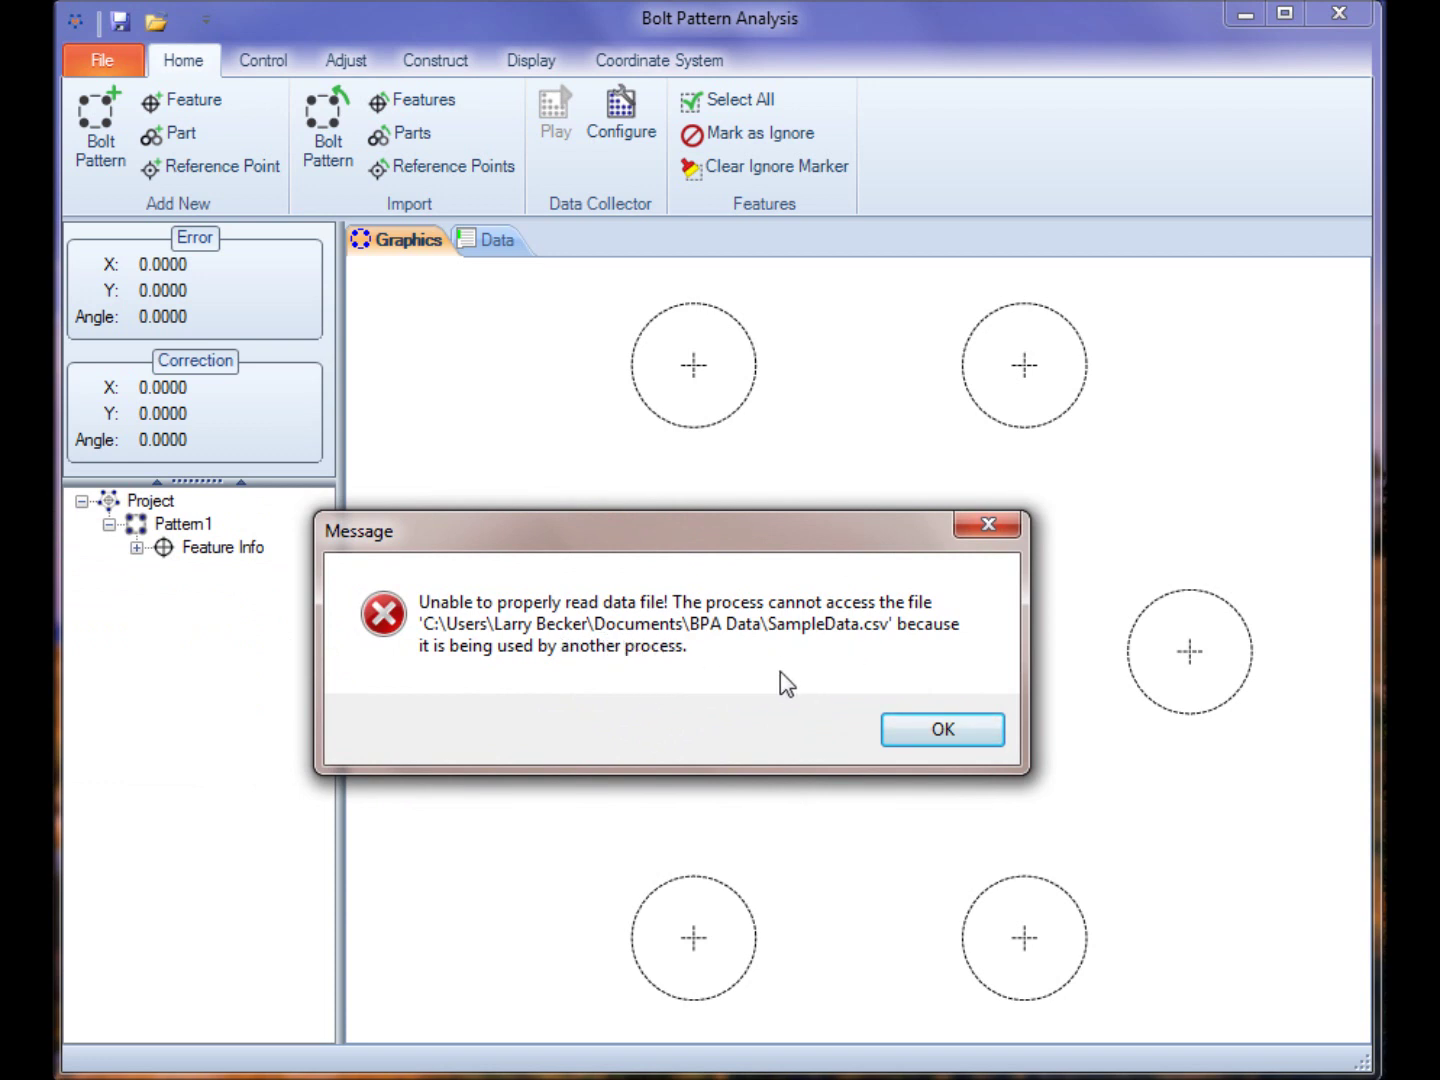
left_click(935, 732)
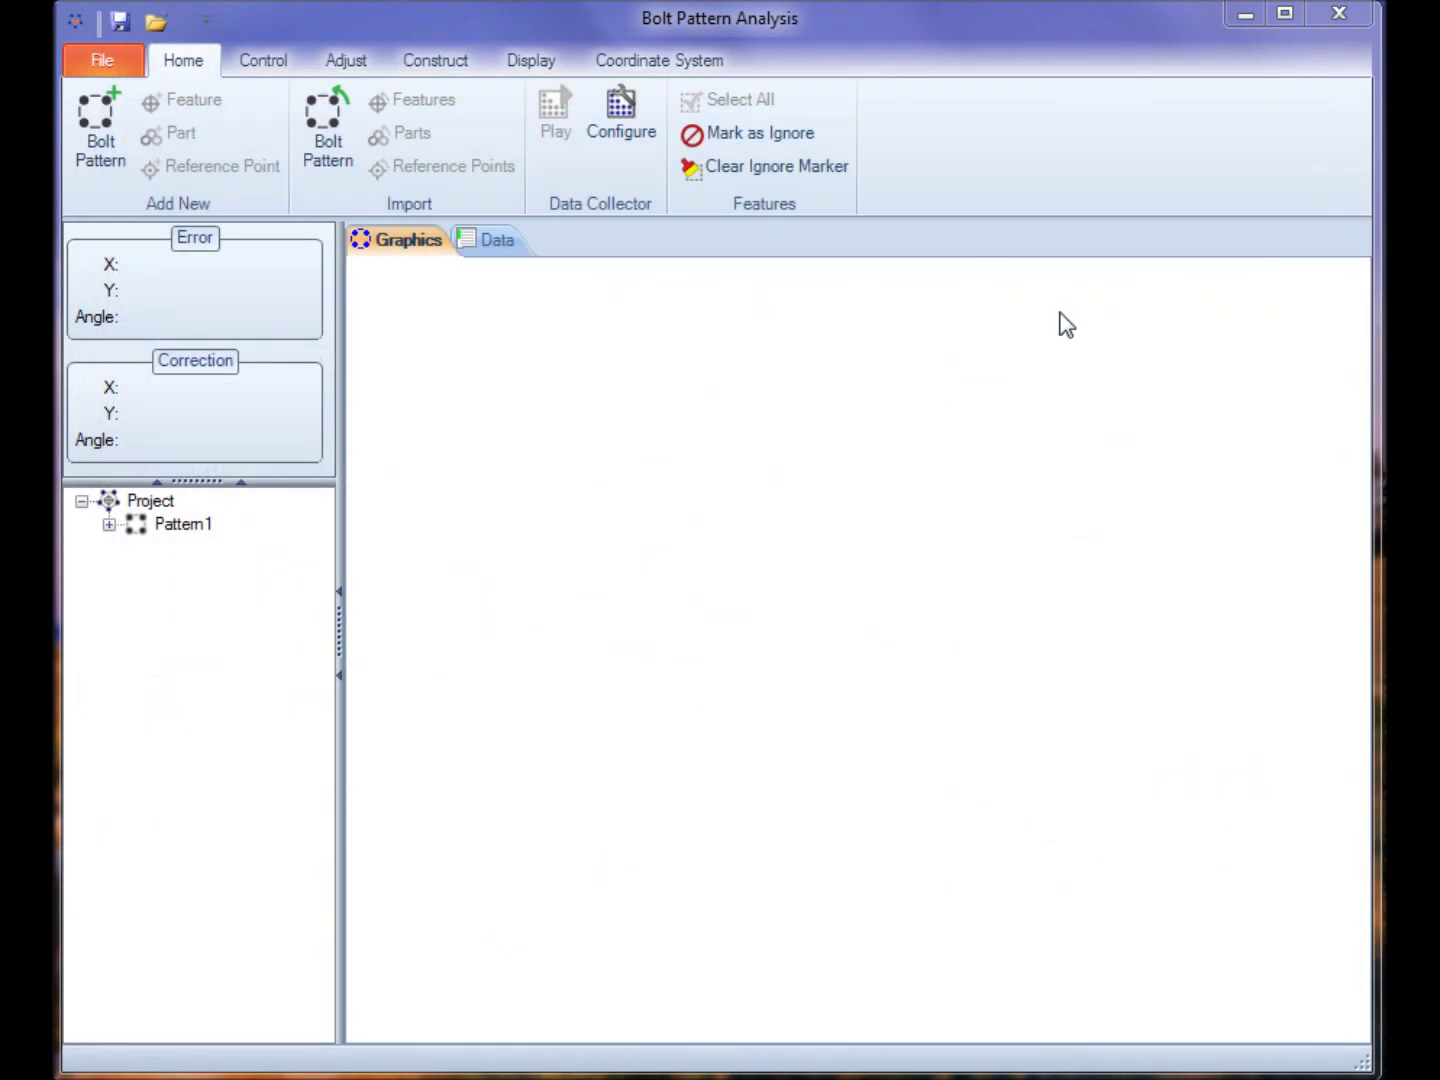
Import the measured parts from SampleData.csv into Pattern1 and display the pattern with its part data.
left_click(140, 526)
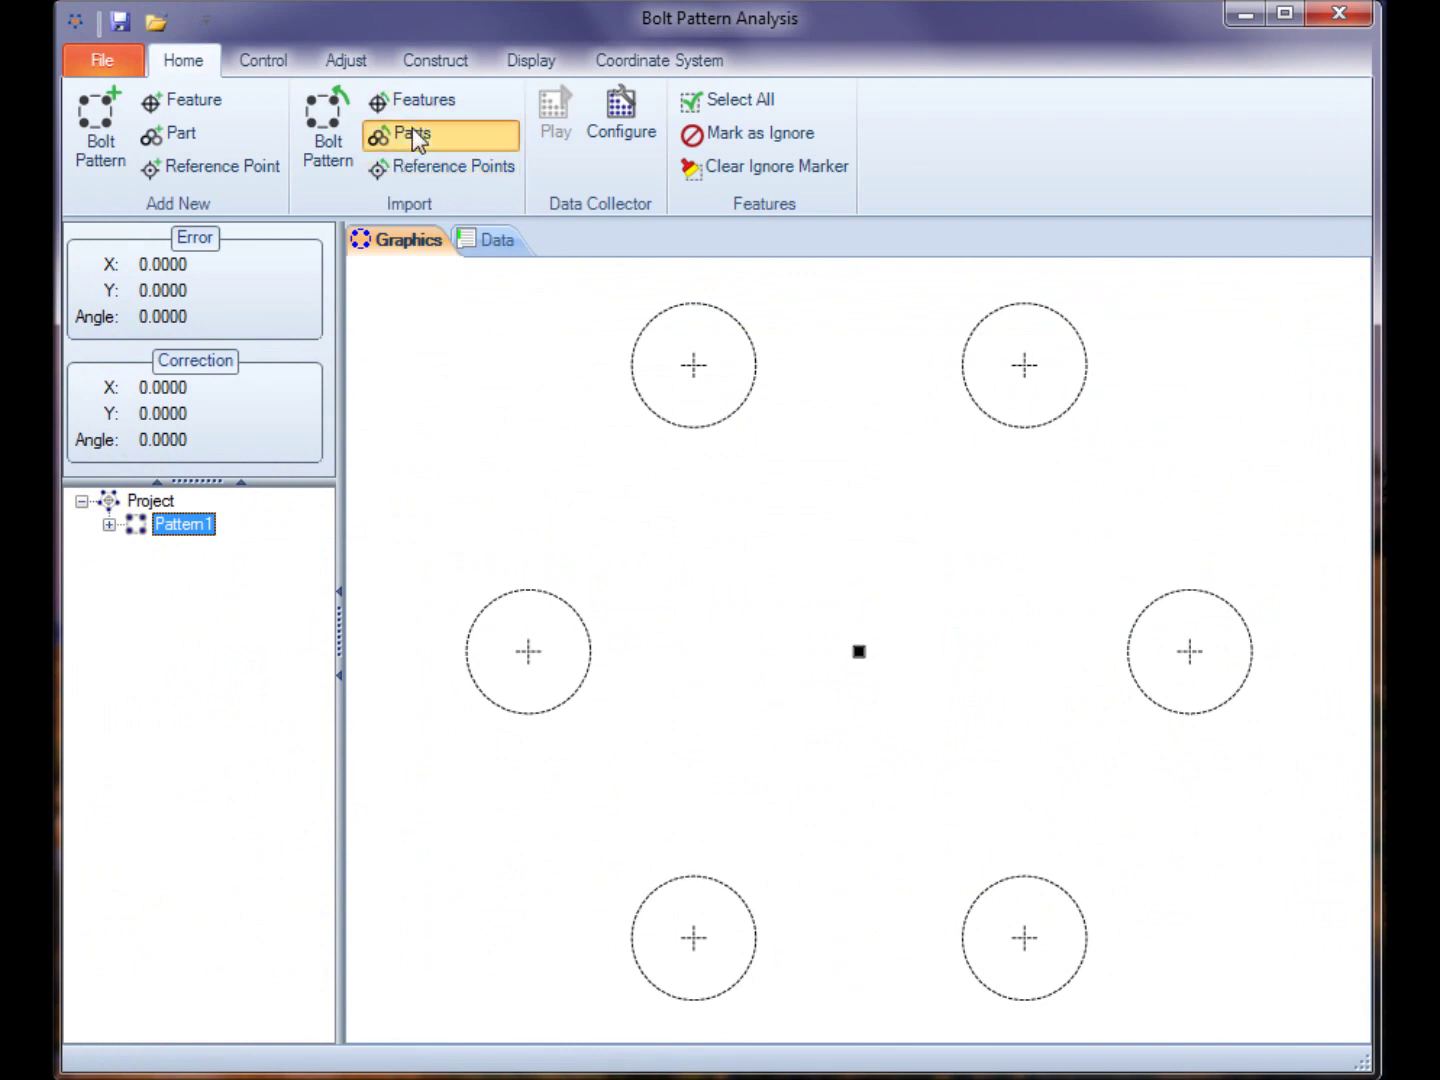
left_click(442, 162)
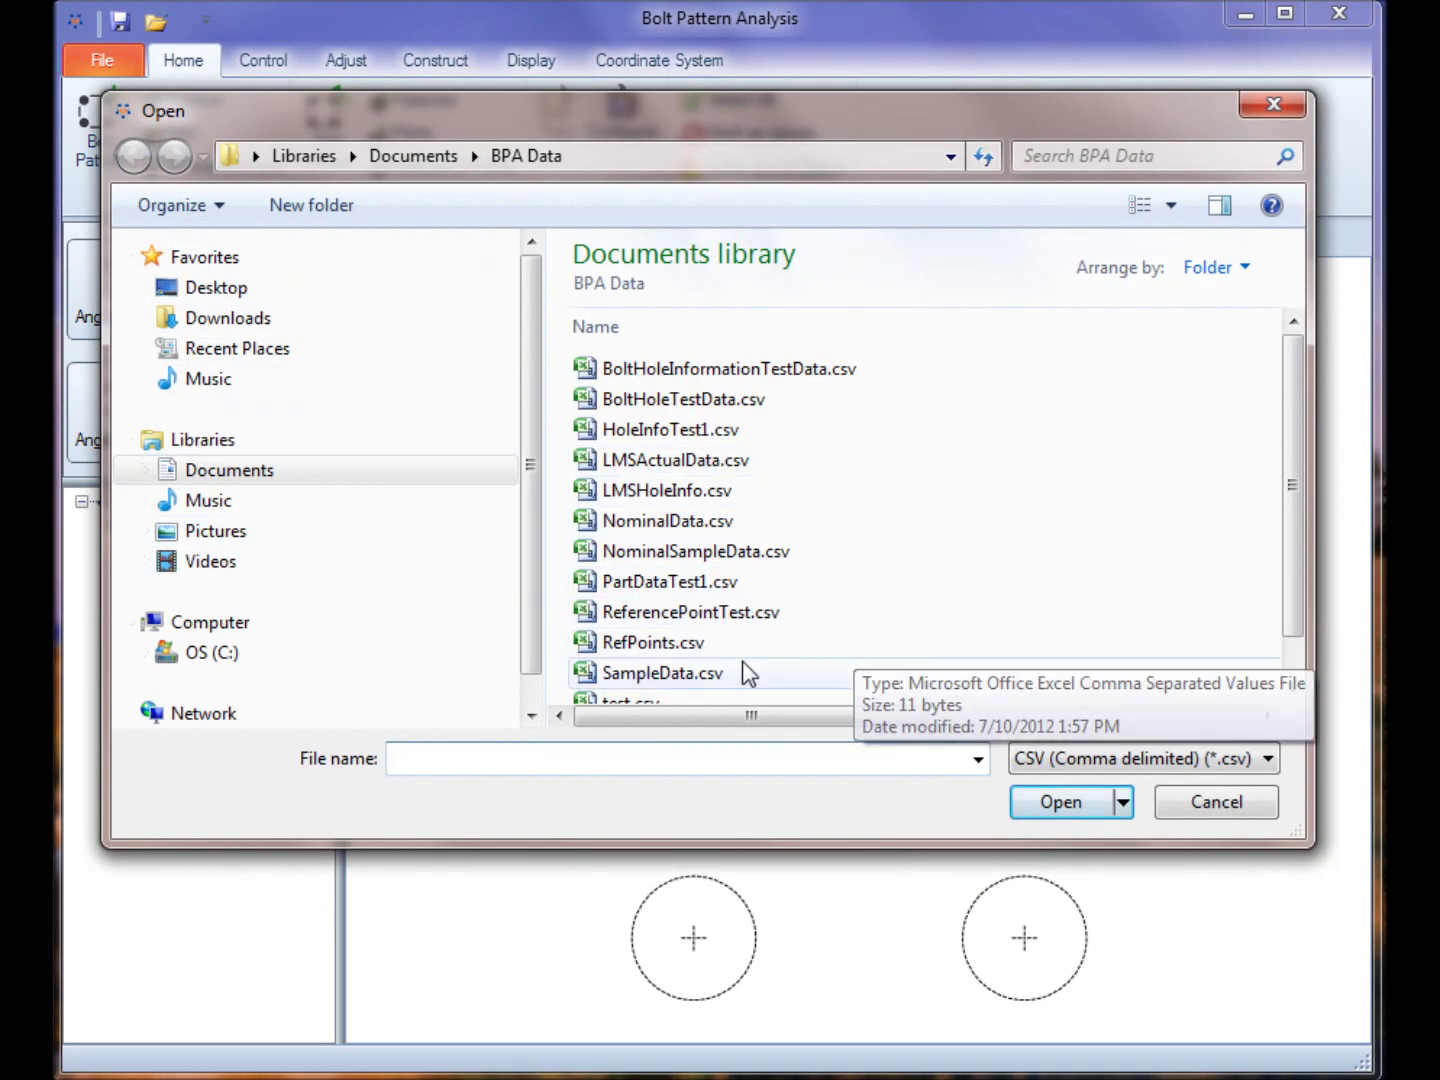
left_click(749, 671)
left_click(1060, 802)
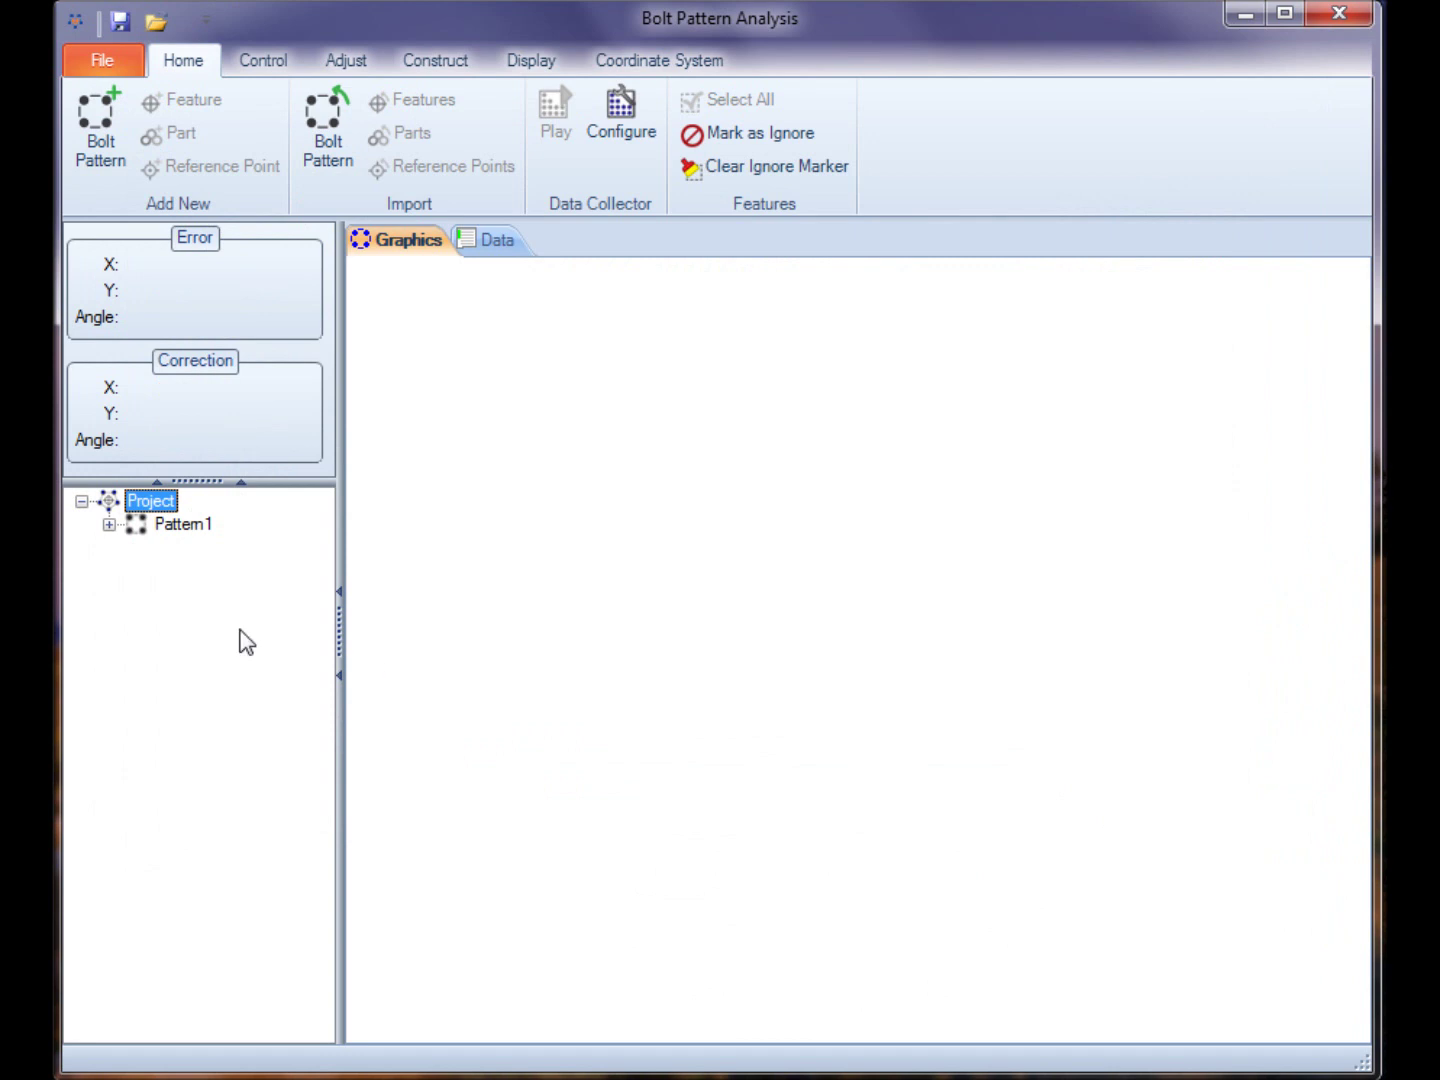
left_click(185, 527)
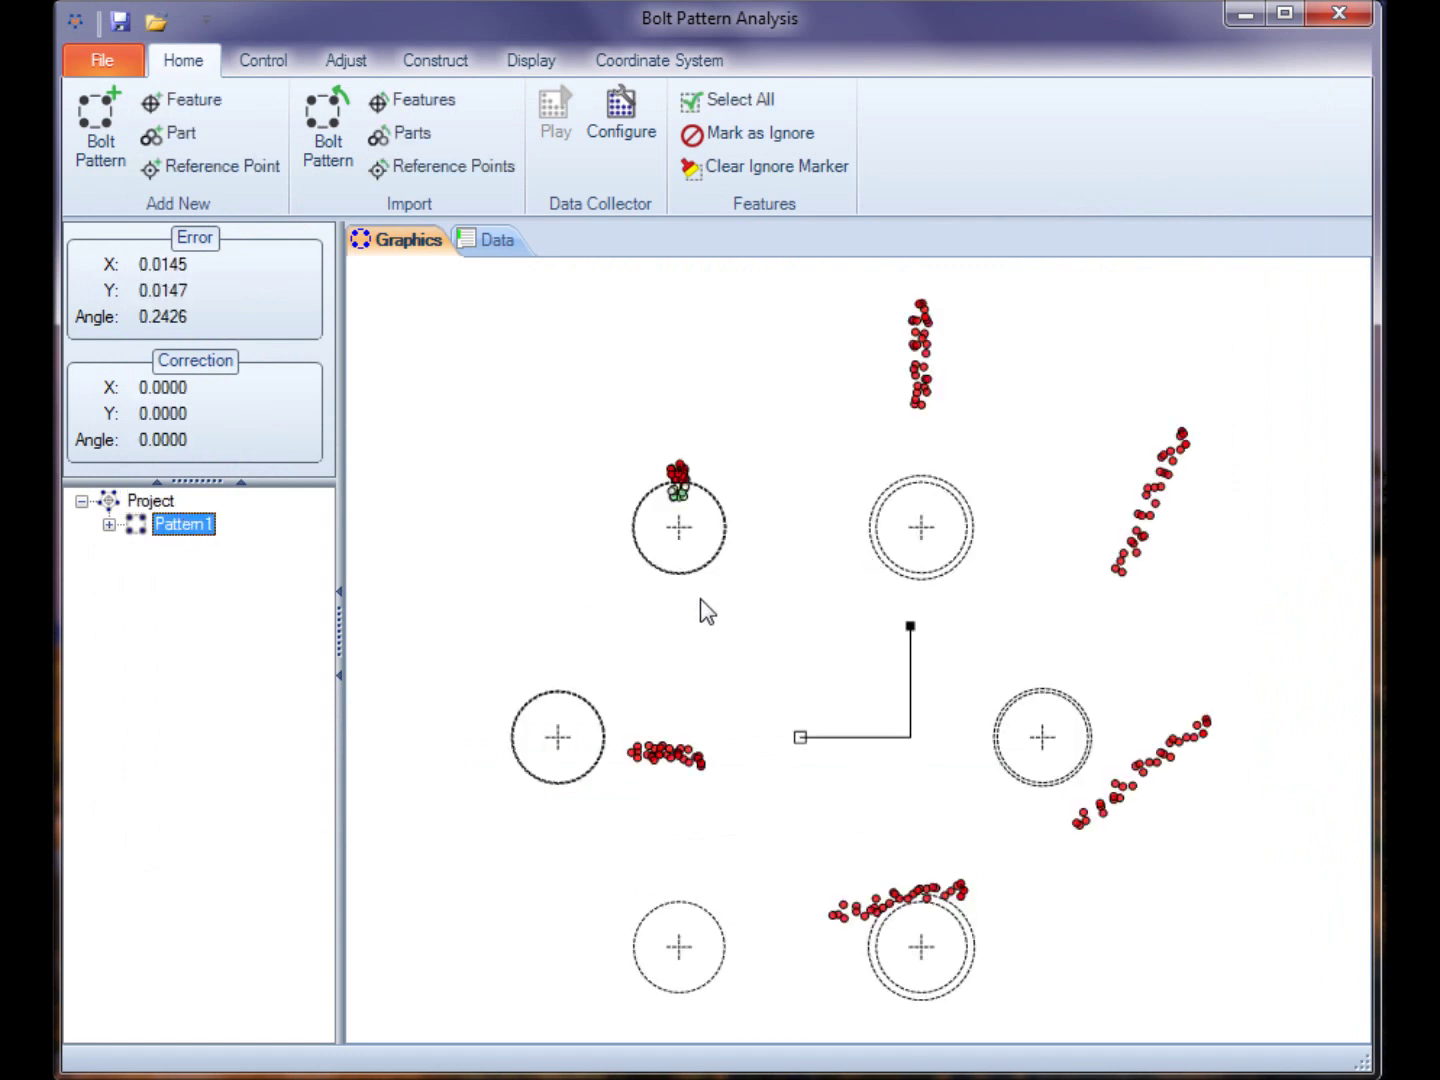
Expand Pattern1's feature info and check the individual holes from Hole1 to Hole4 in the graphics view.
left_click(109, 524)
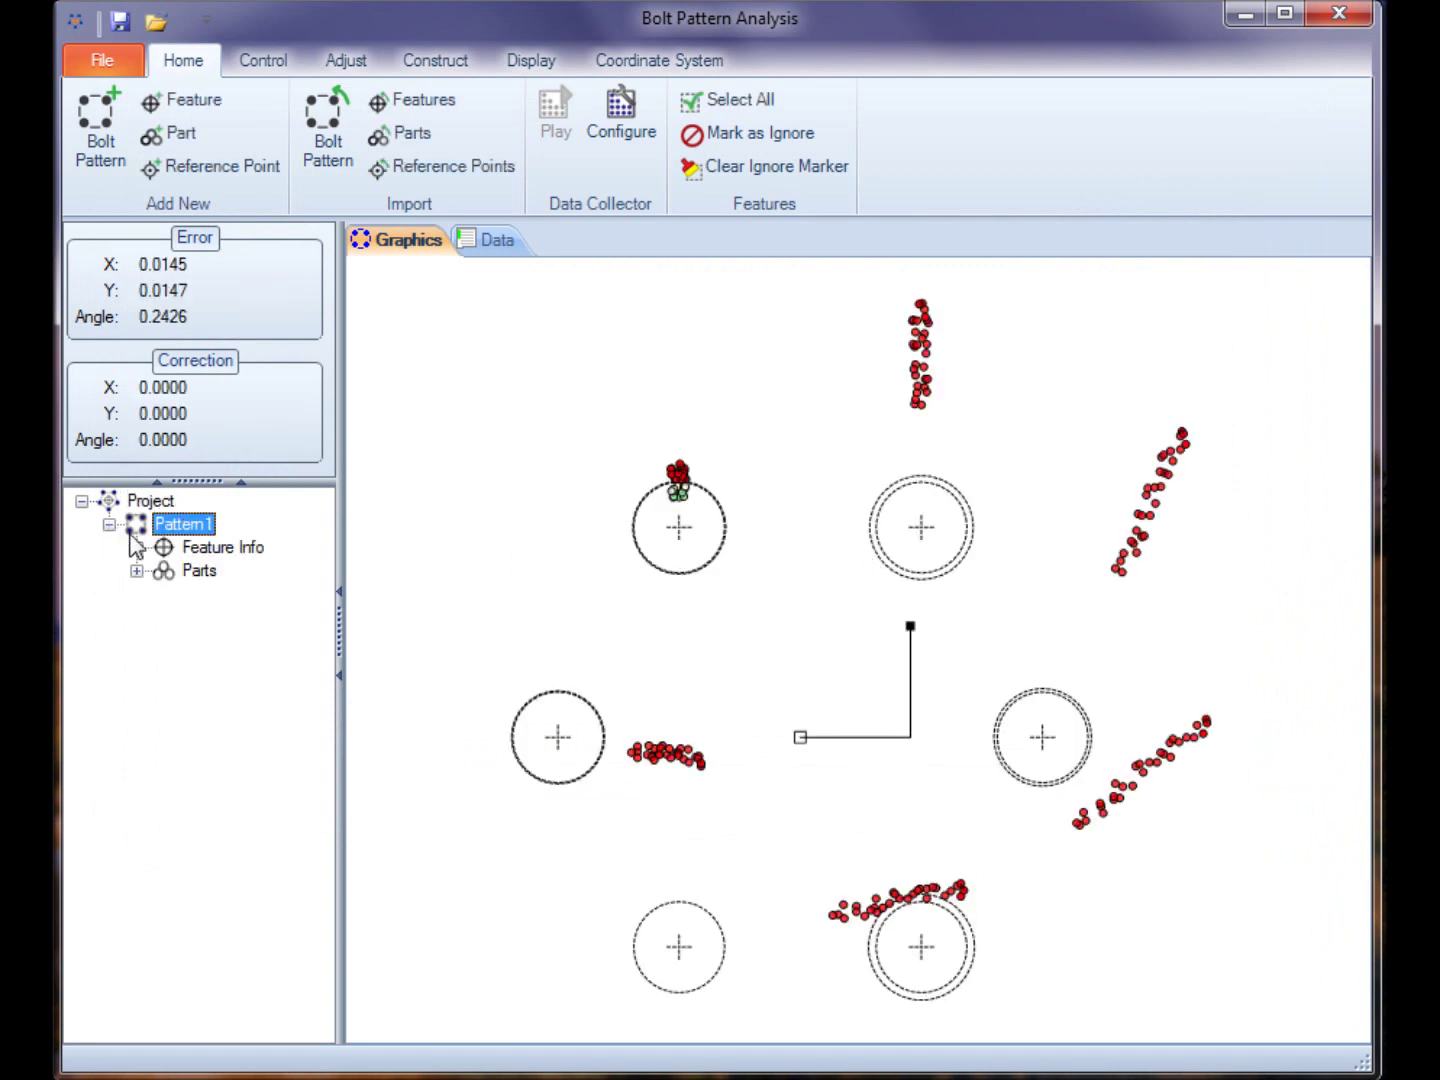
left_click(222, 546)
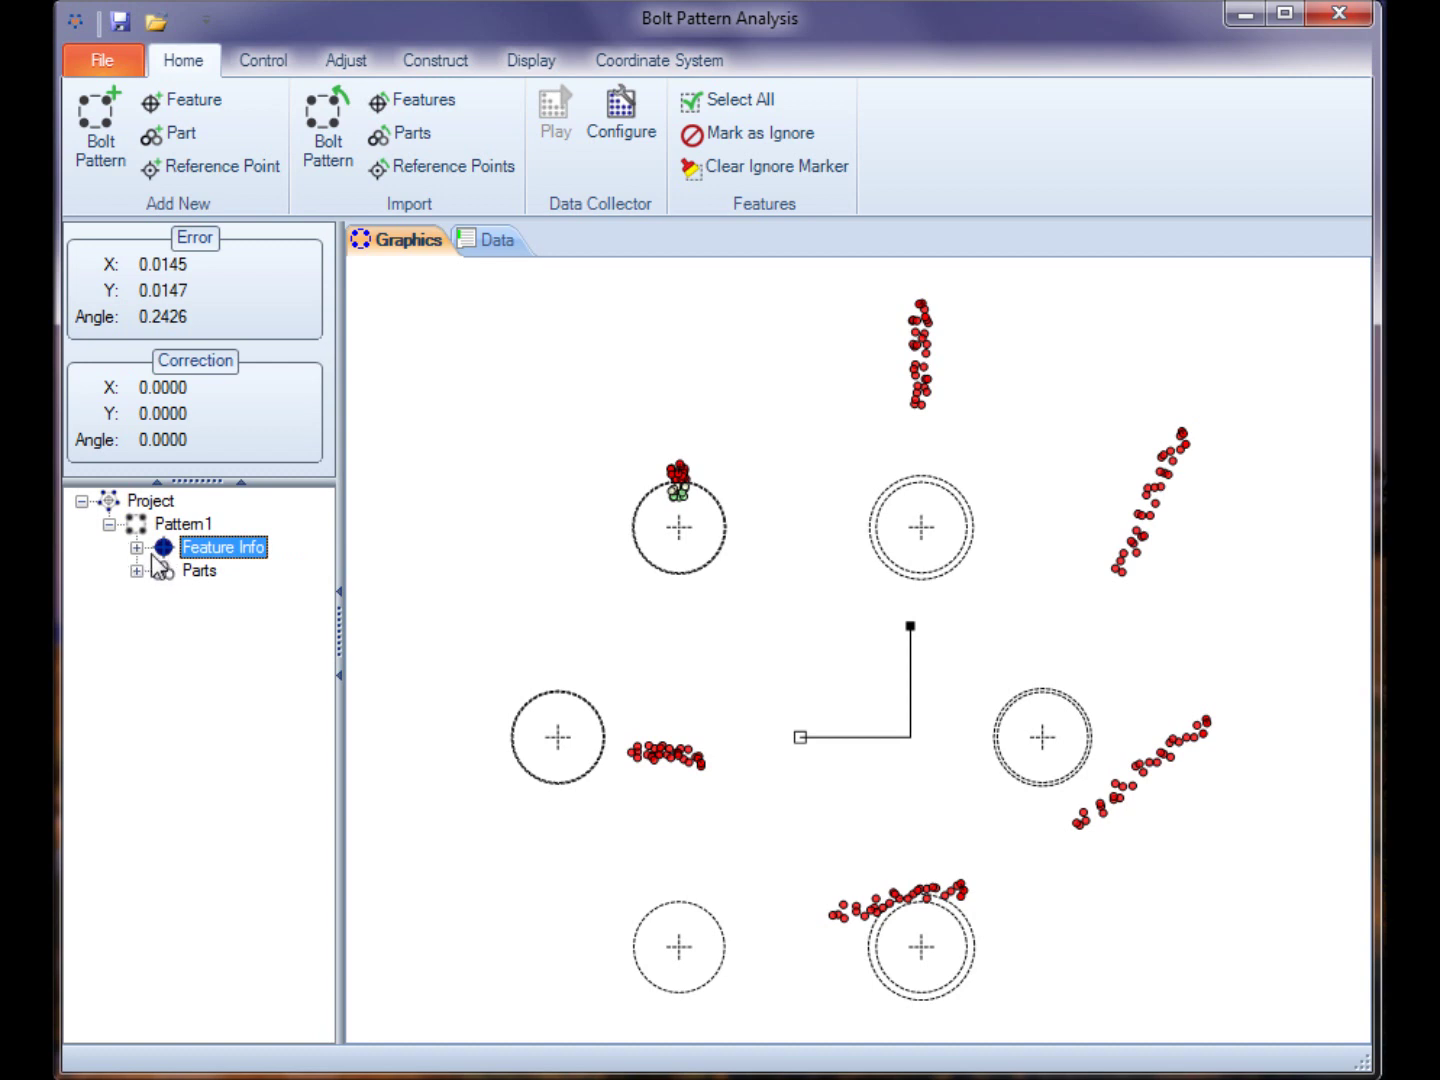
left_click(137, 548)
left_click(221, 571)
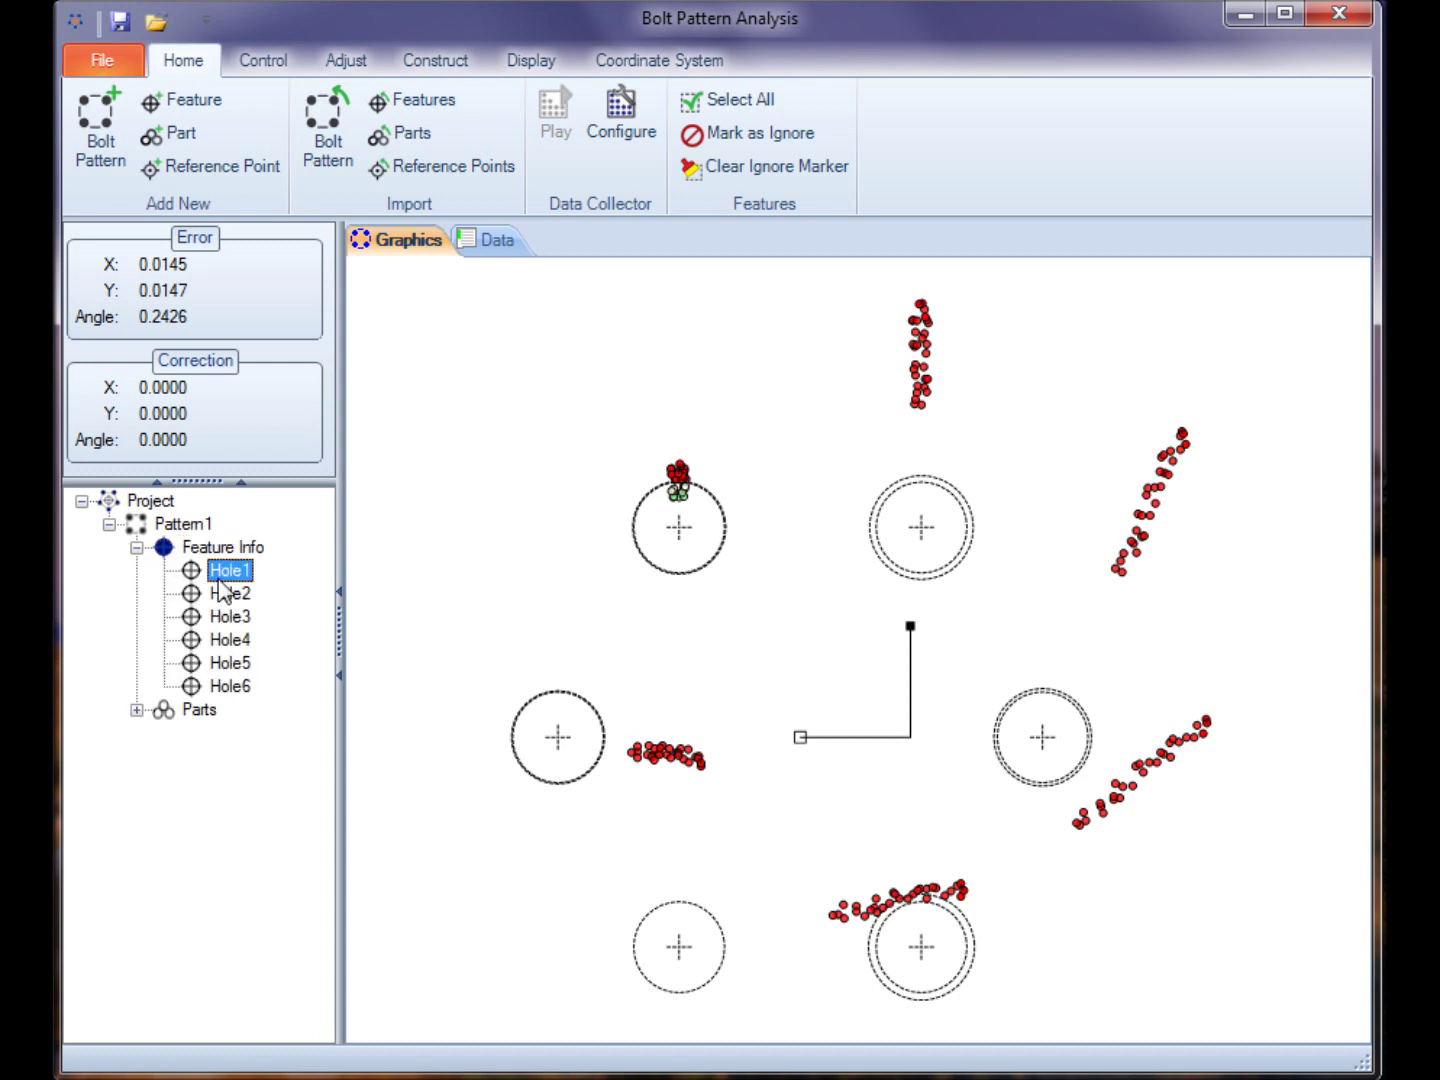
left_click(229, 592)
left_click(230, 617)
left_click(231, 641)
Review the imported parts list of Pattern1, checking several parts, and collapse the parts and feature info.
left_click(138, 709)
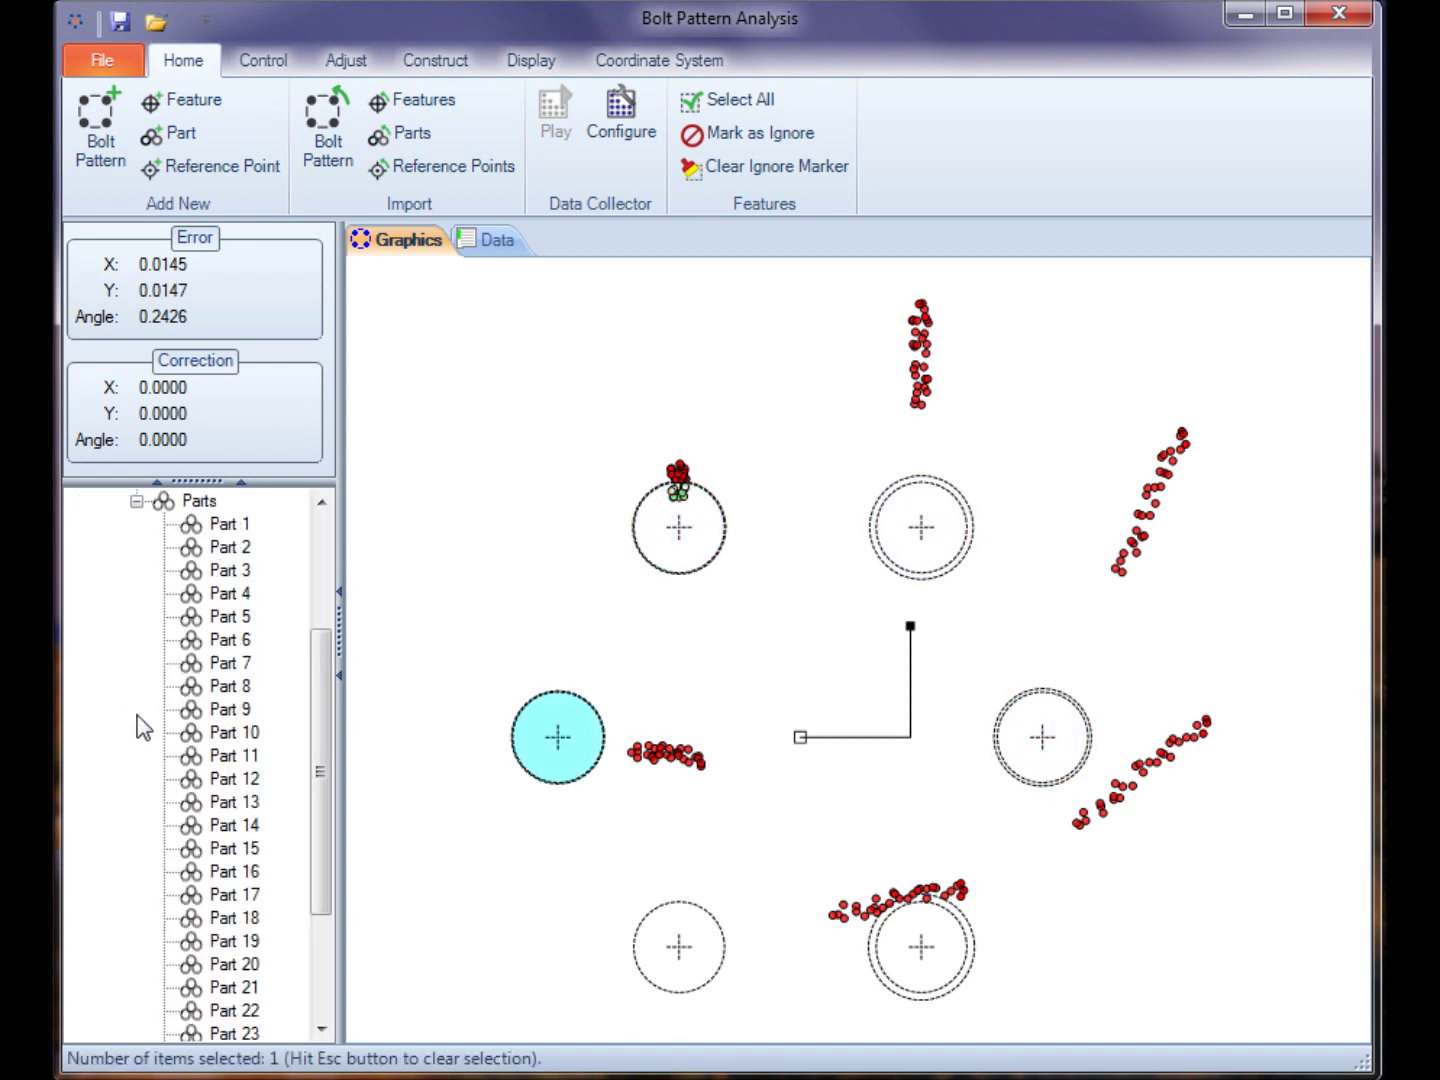
left_click(238, 546)
left_click(231, 570)
left_click(232, 663)
left_click(237, 686)
left_click_drag(311, 746, 320, 630)
double_click(172, 683)
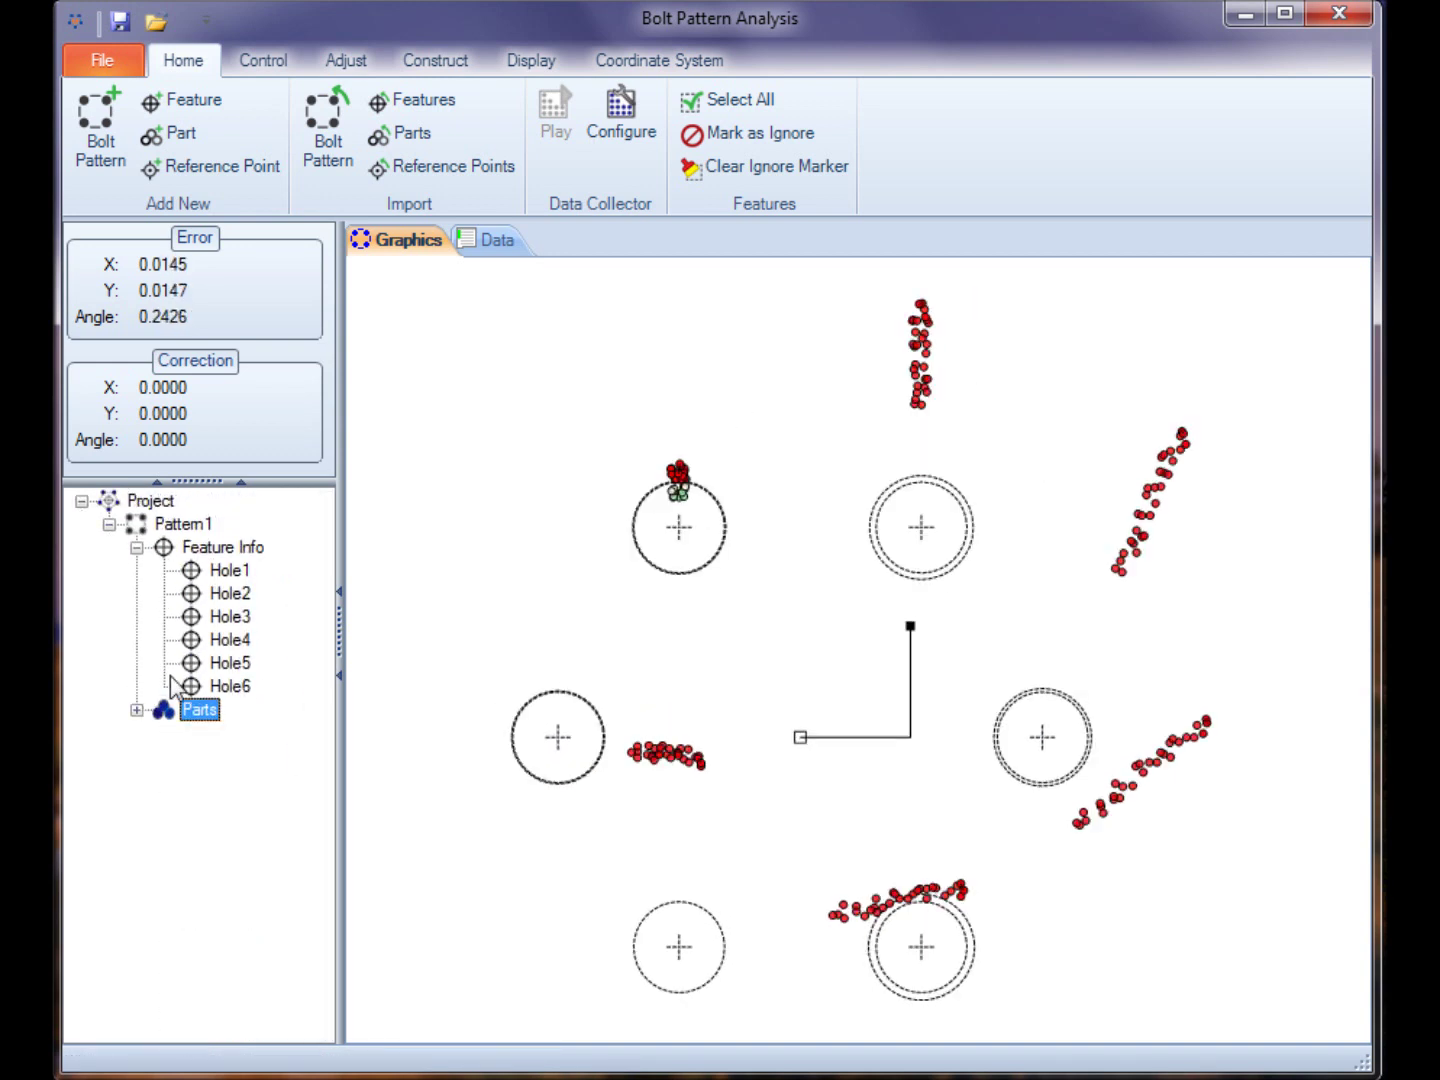
left_click(137, 547)
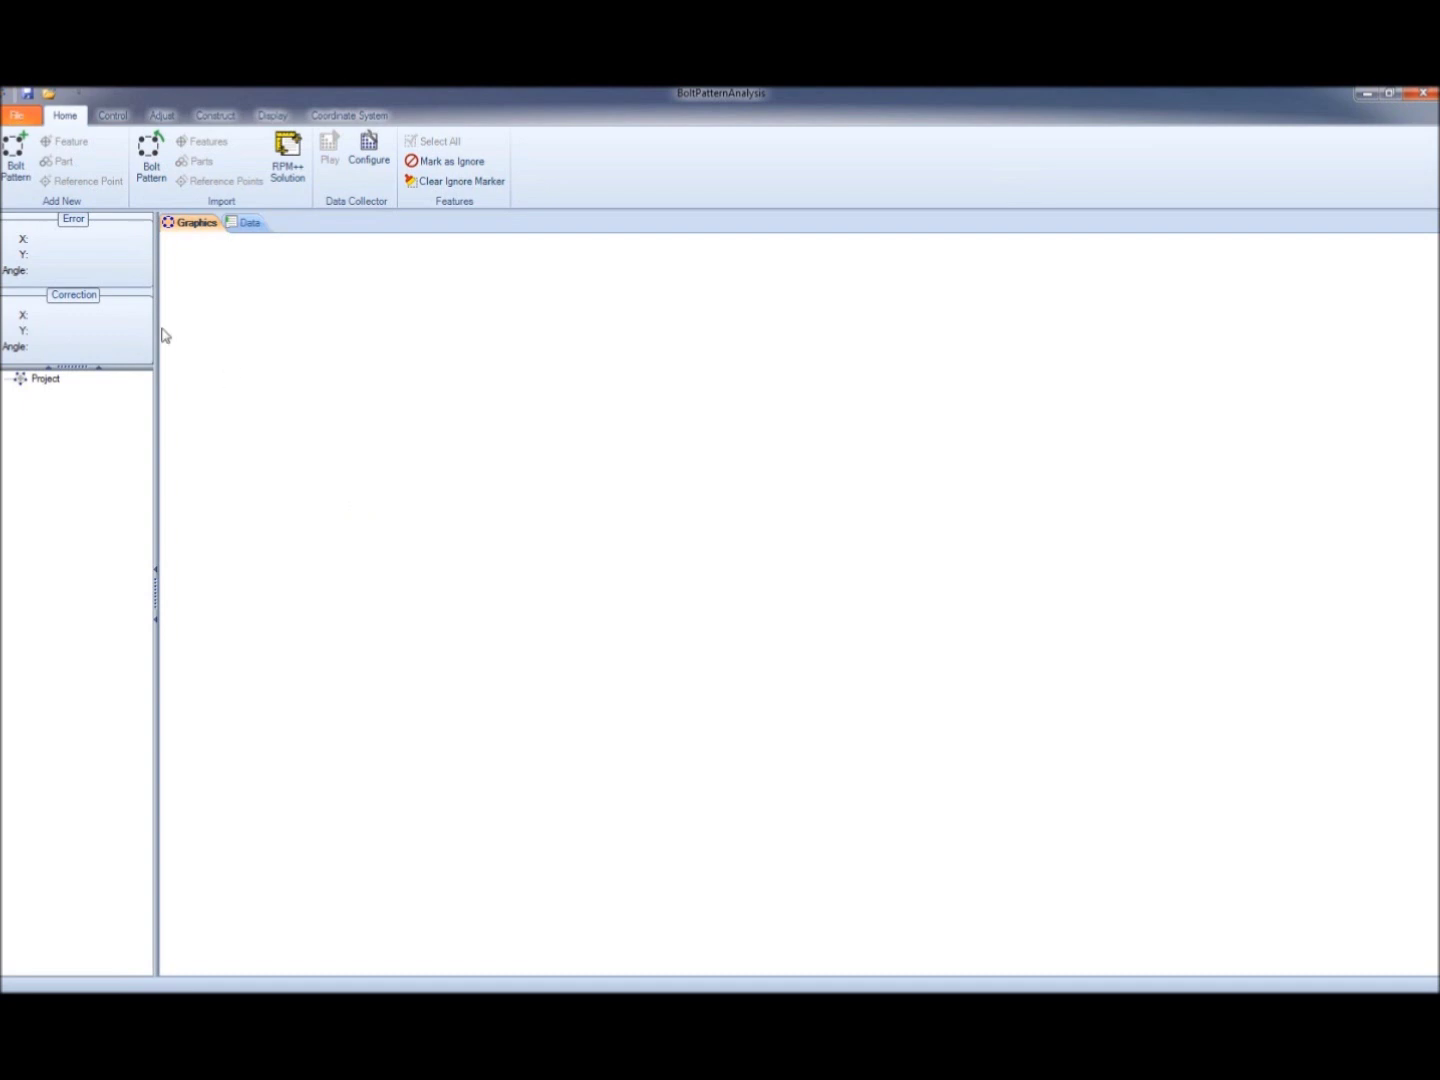
Open the recent solution BPA Example.
left_click(16, 118)
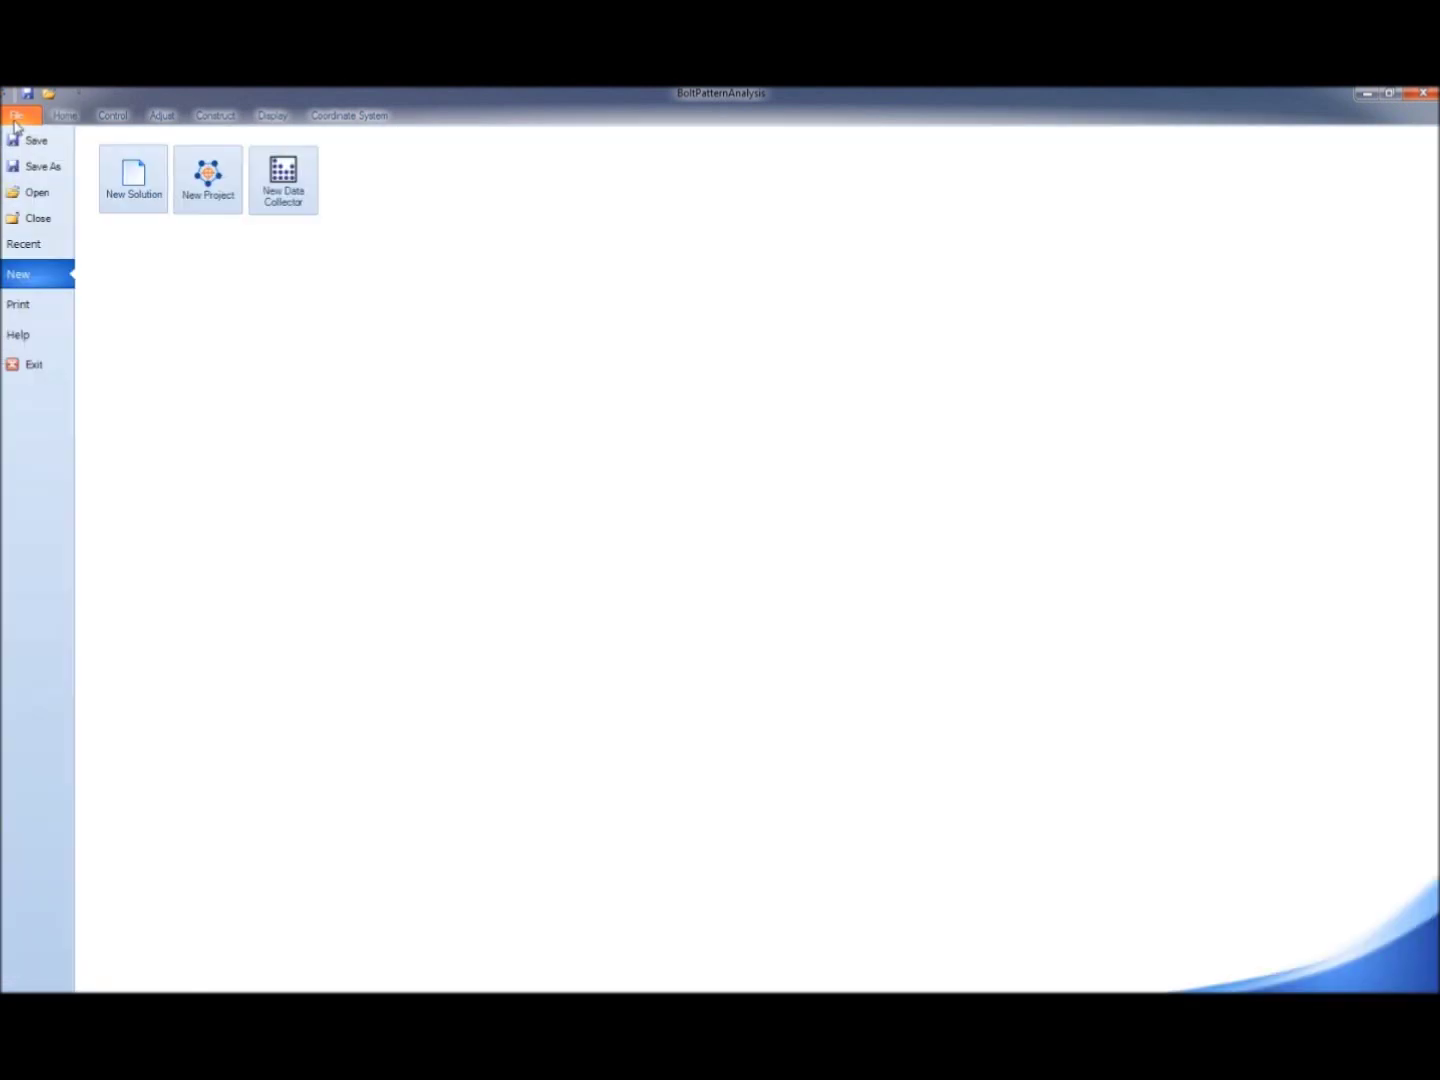
left_click(59, 243)
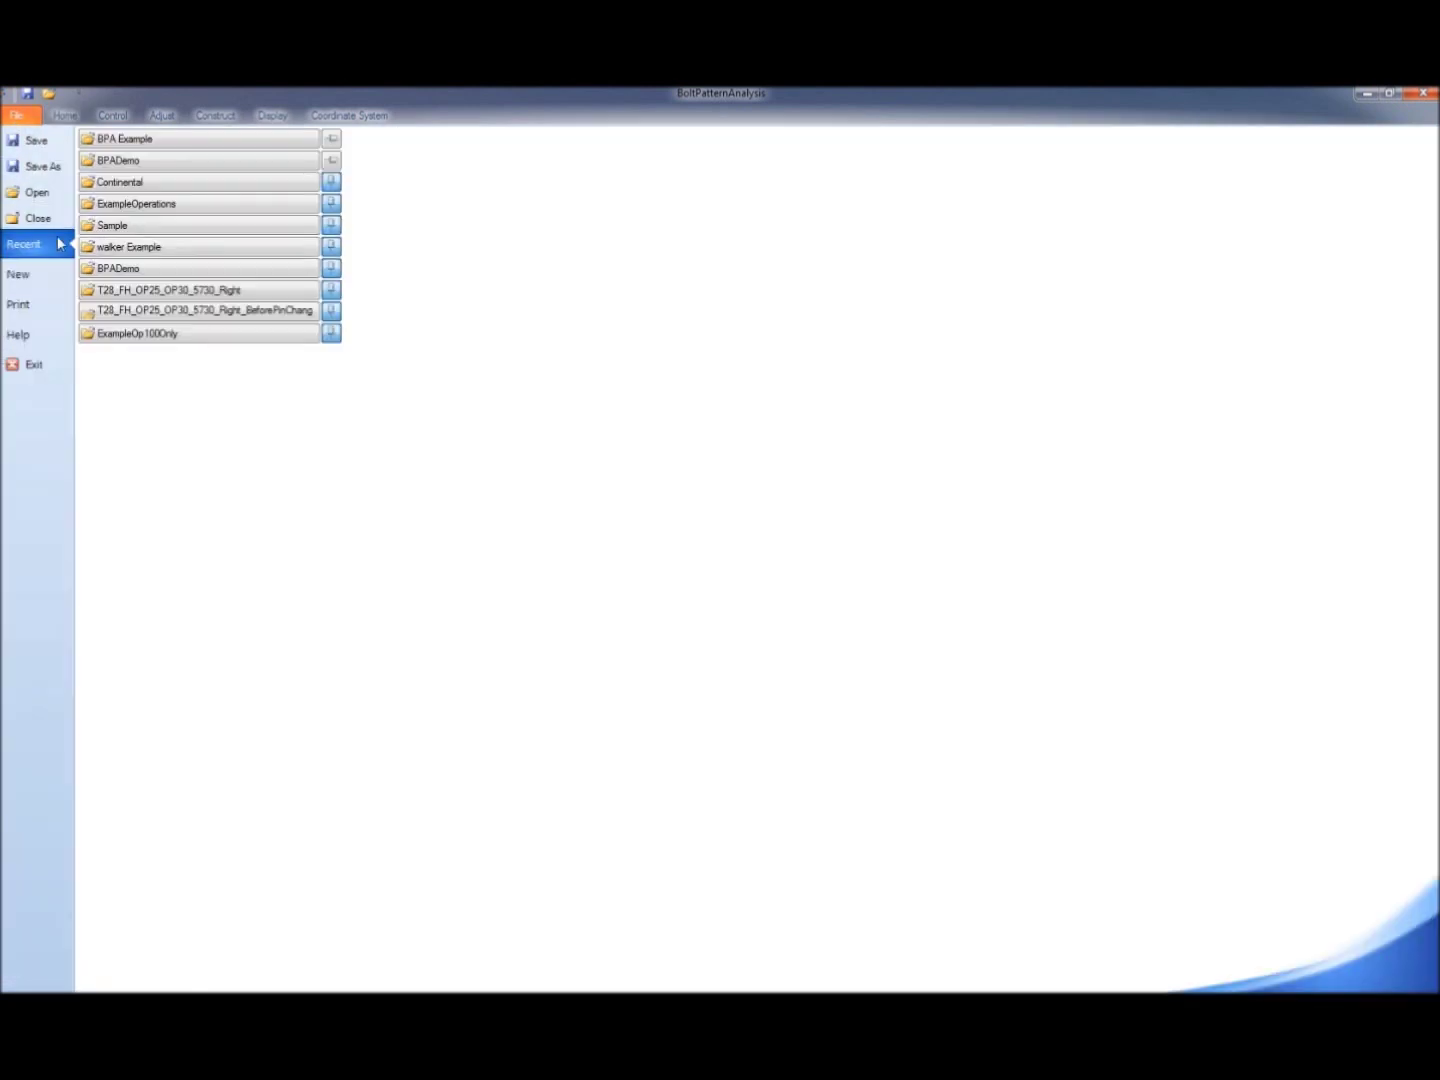
left_click(136, 141)
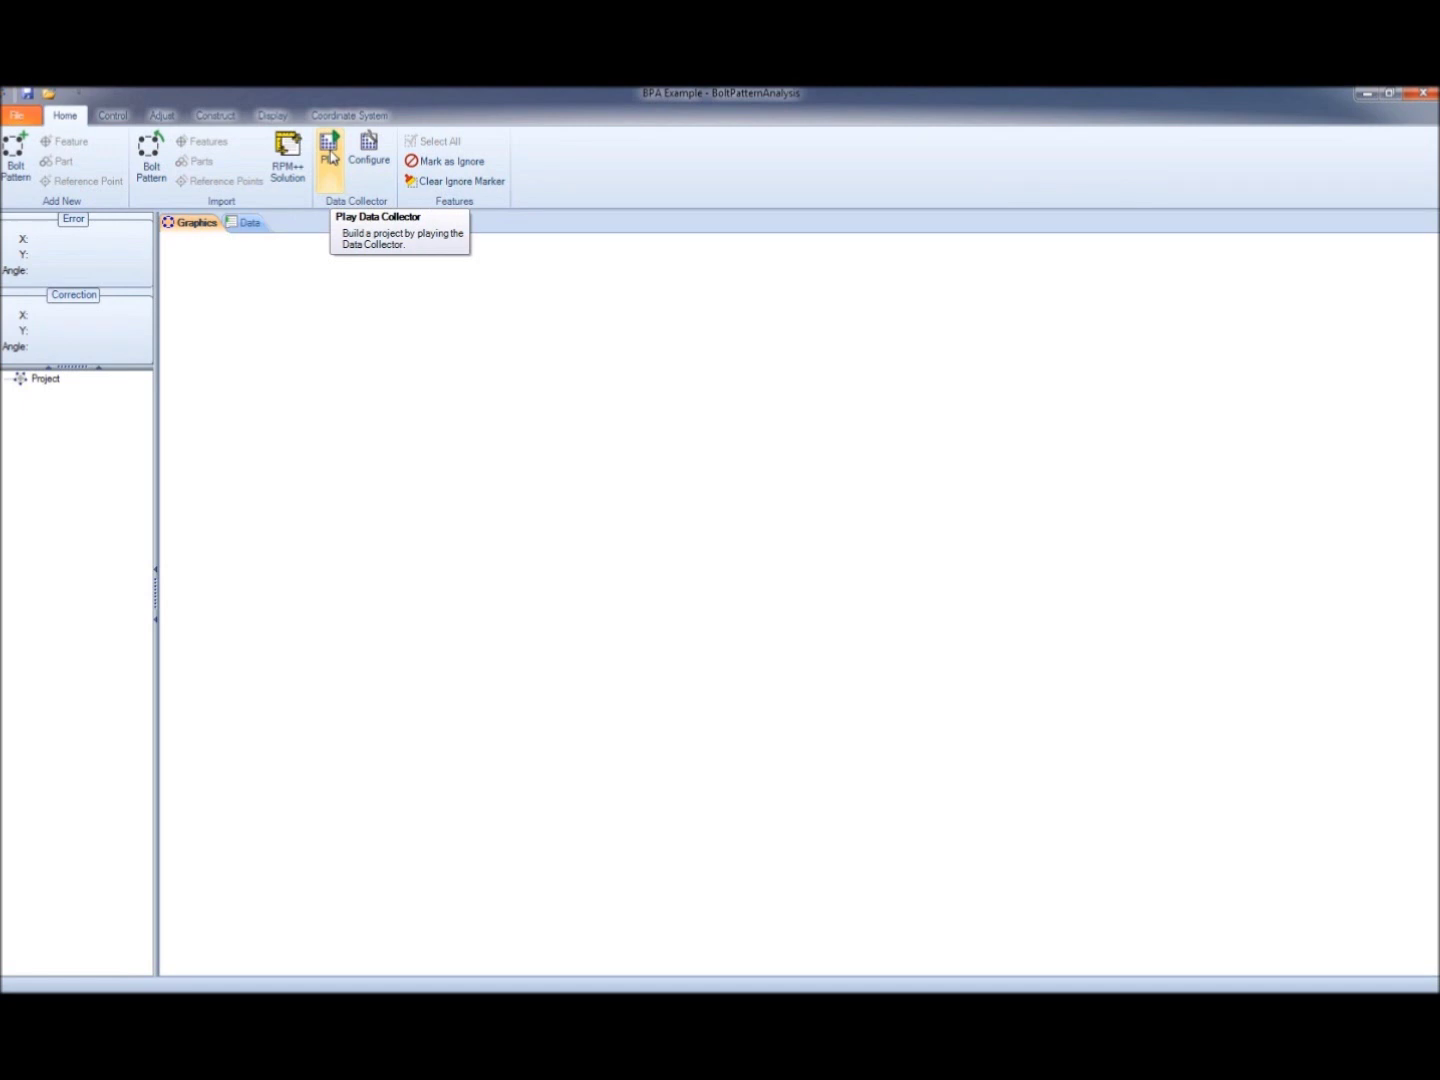
Play the data collector with the number of parts set to 5 to build the project.
left_click(332, 157)
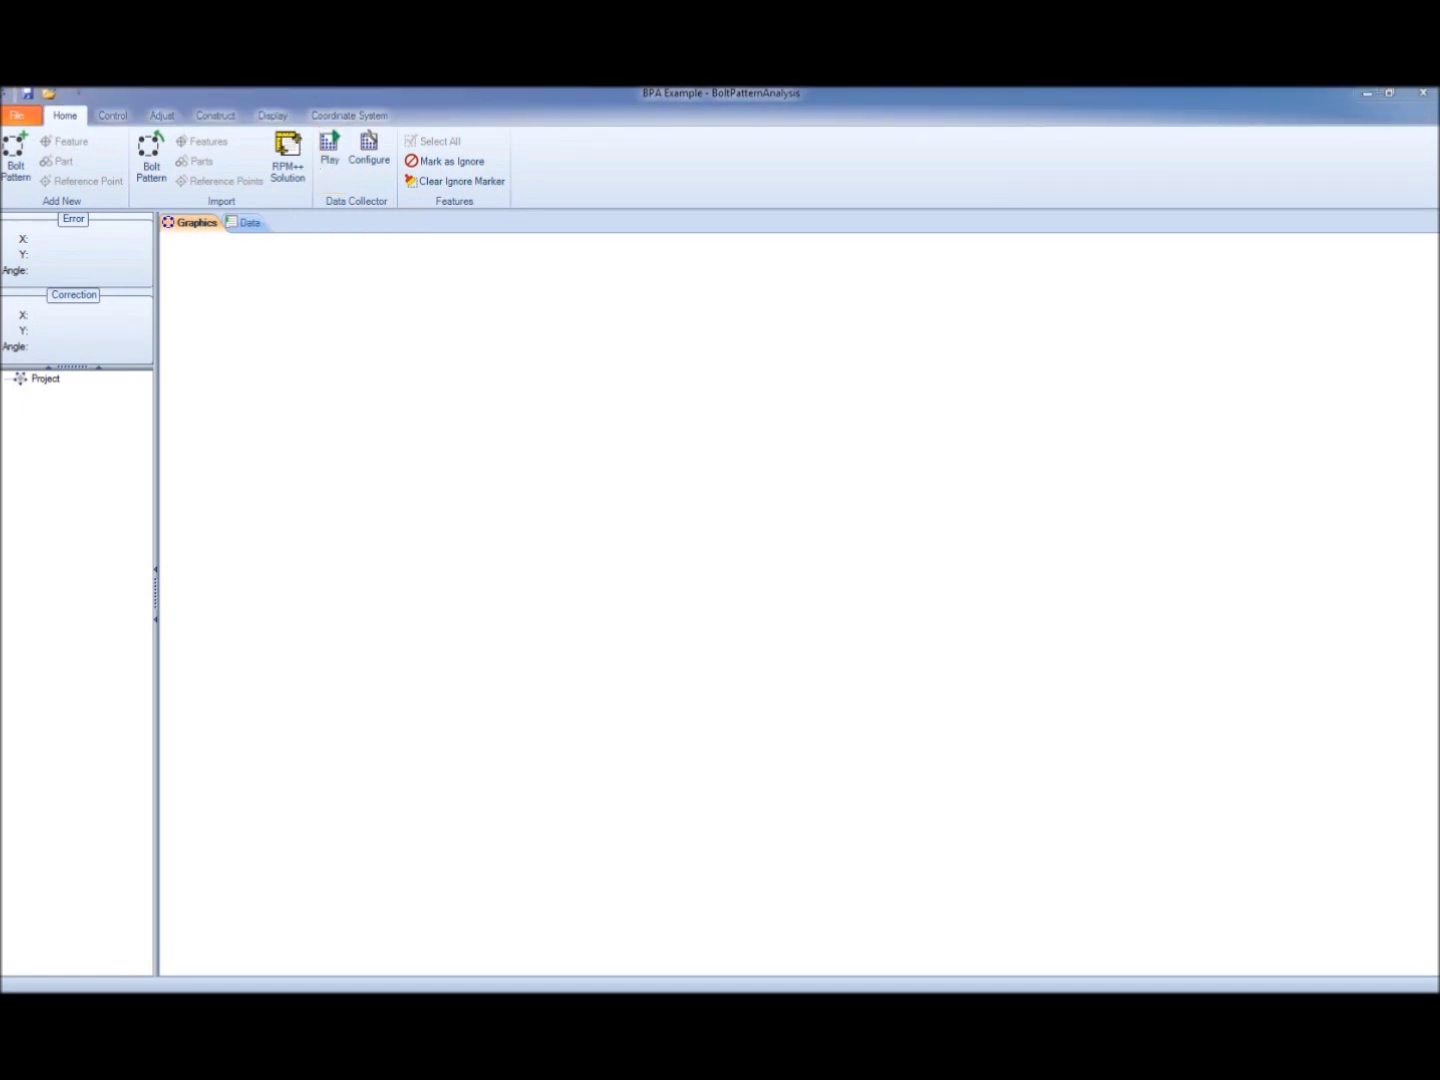
double_click(320, 313)
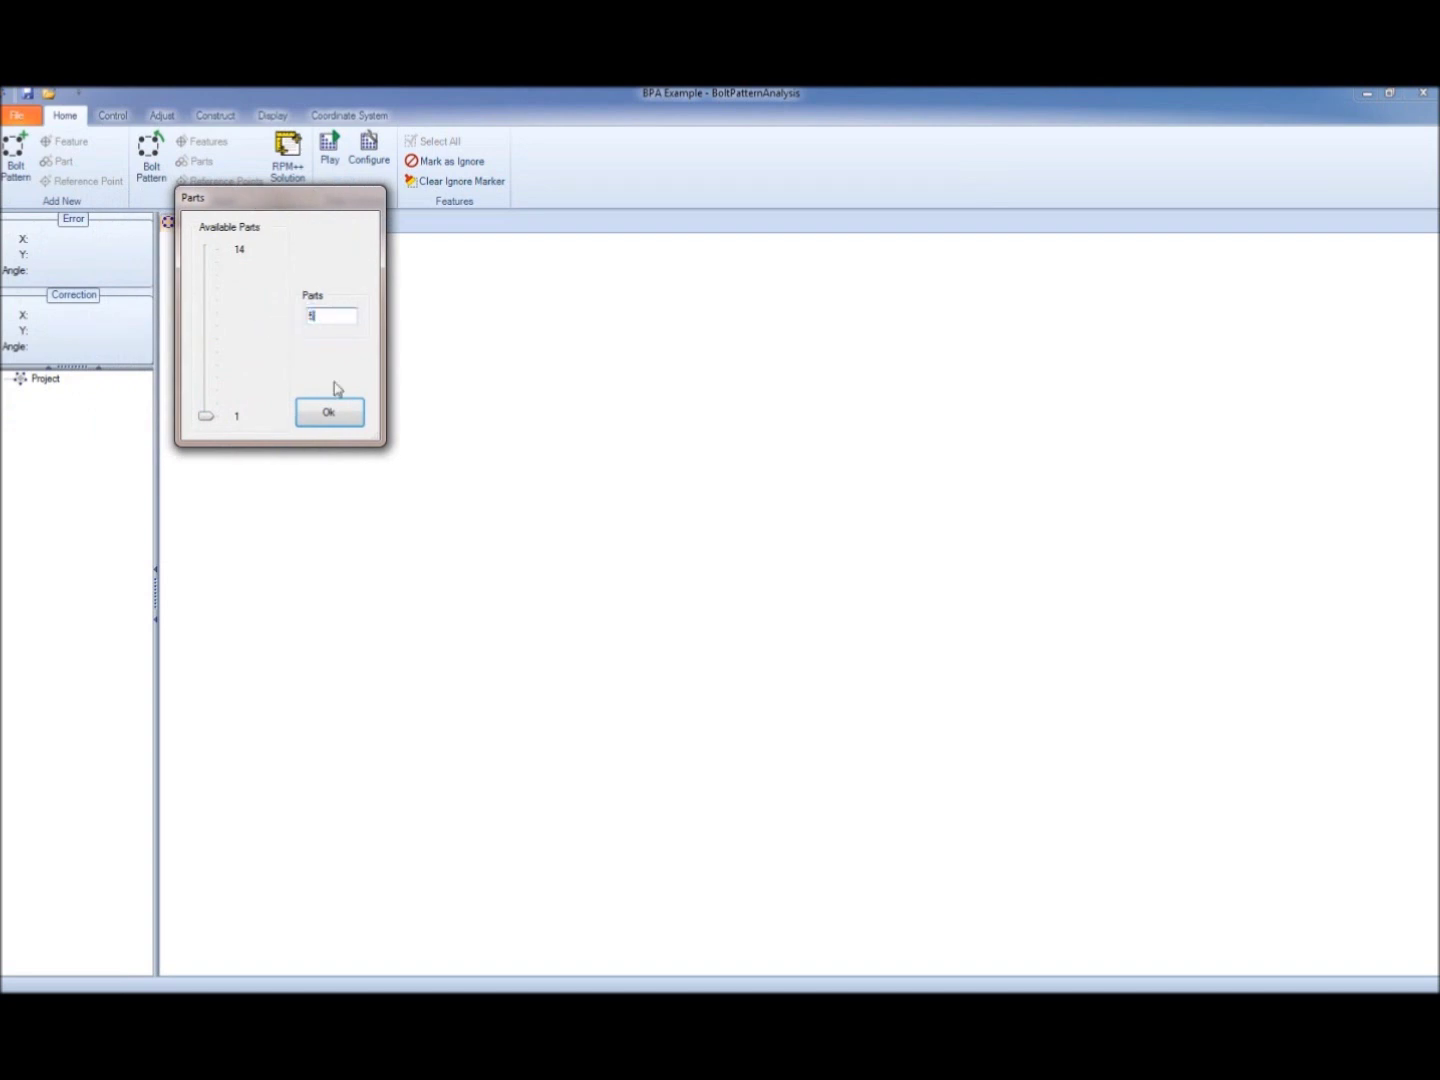
left_click(358, 418)
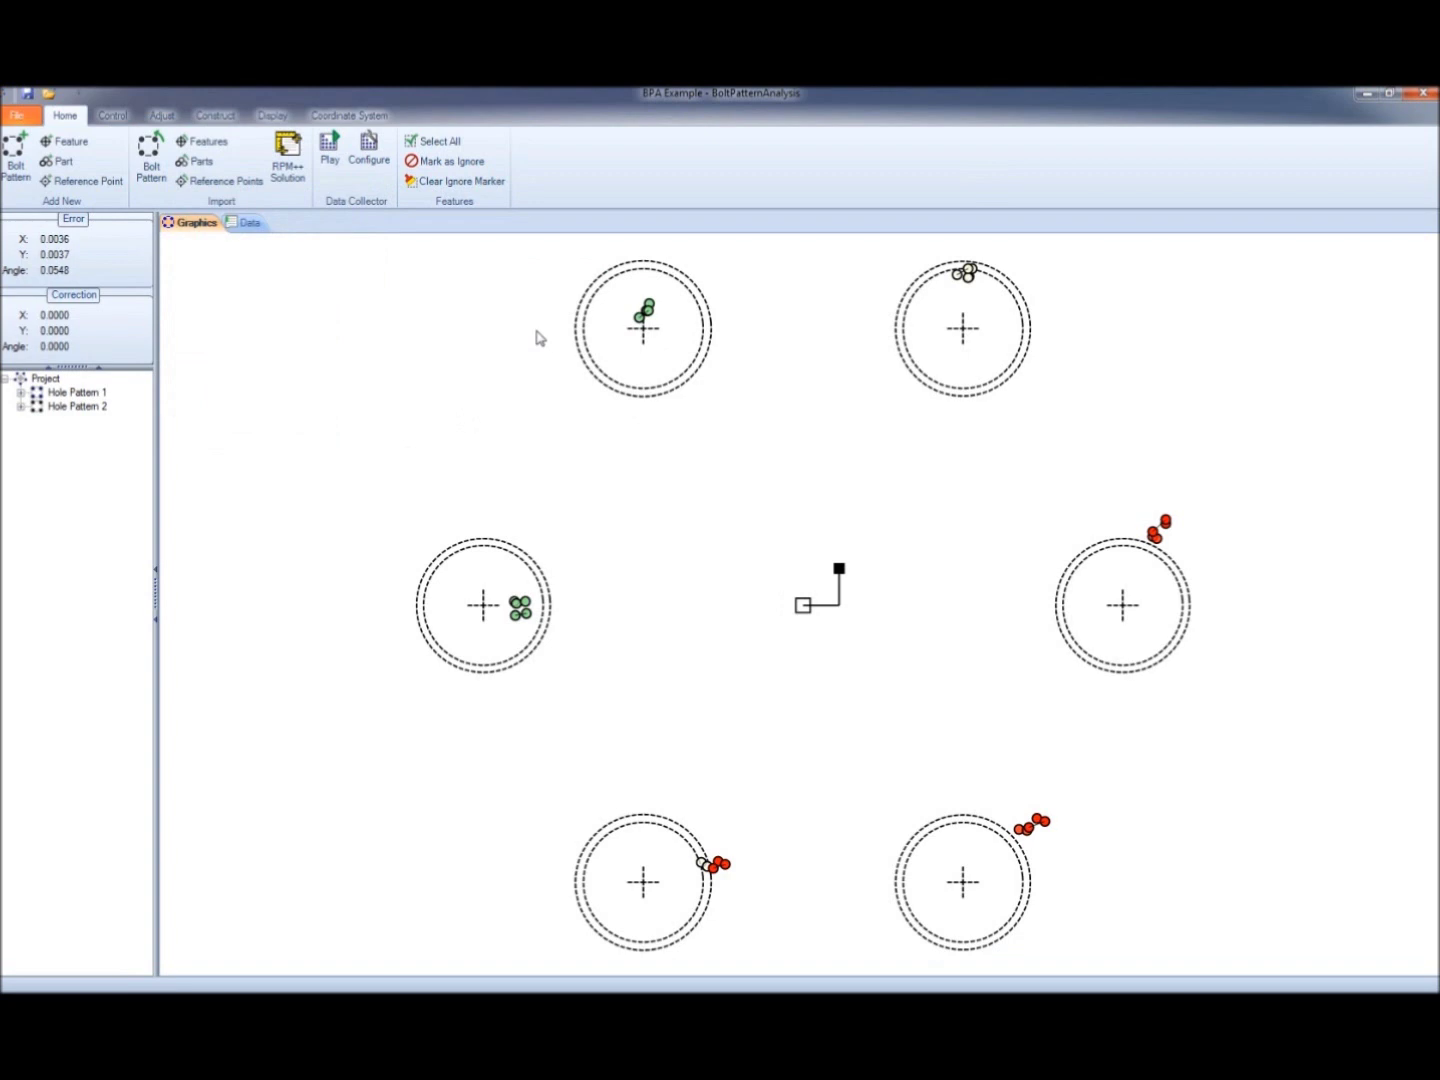
Compare Hole Pattern 1 and Hole Pattern 2 in the graphics view.
left_click(99, 394)
left_click(78, 408)
left_click(76, 397)
left_click(78, 408)
left_click(78, 394)
left_click(352, 468)
Locate the option for a new data collector, review the existing collector's configuration and data source, and close the configuration.
left_click(15, 118)
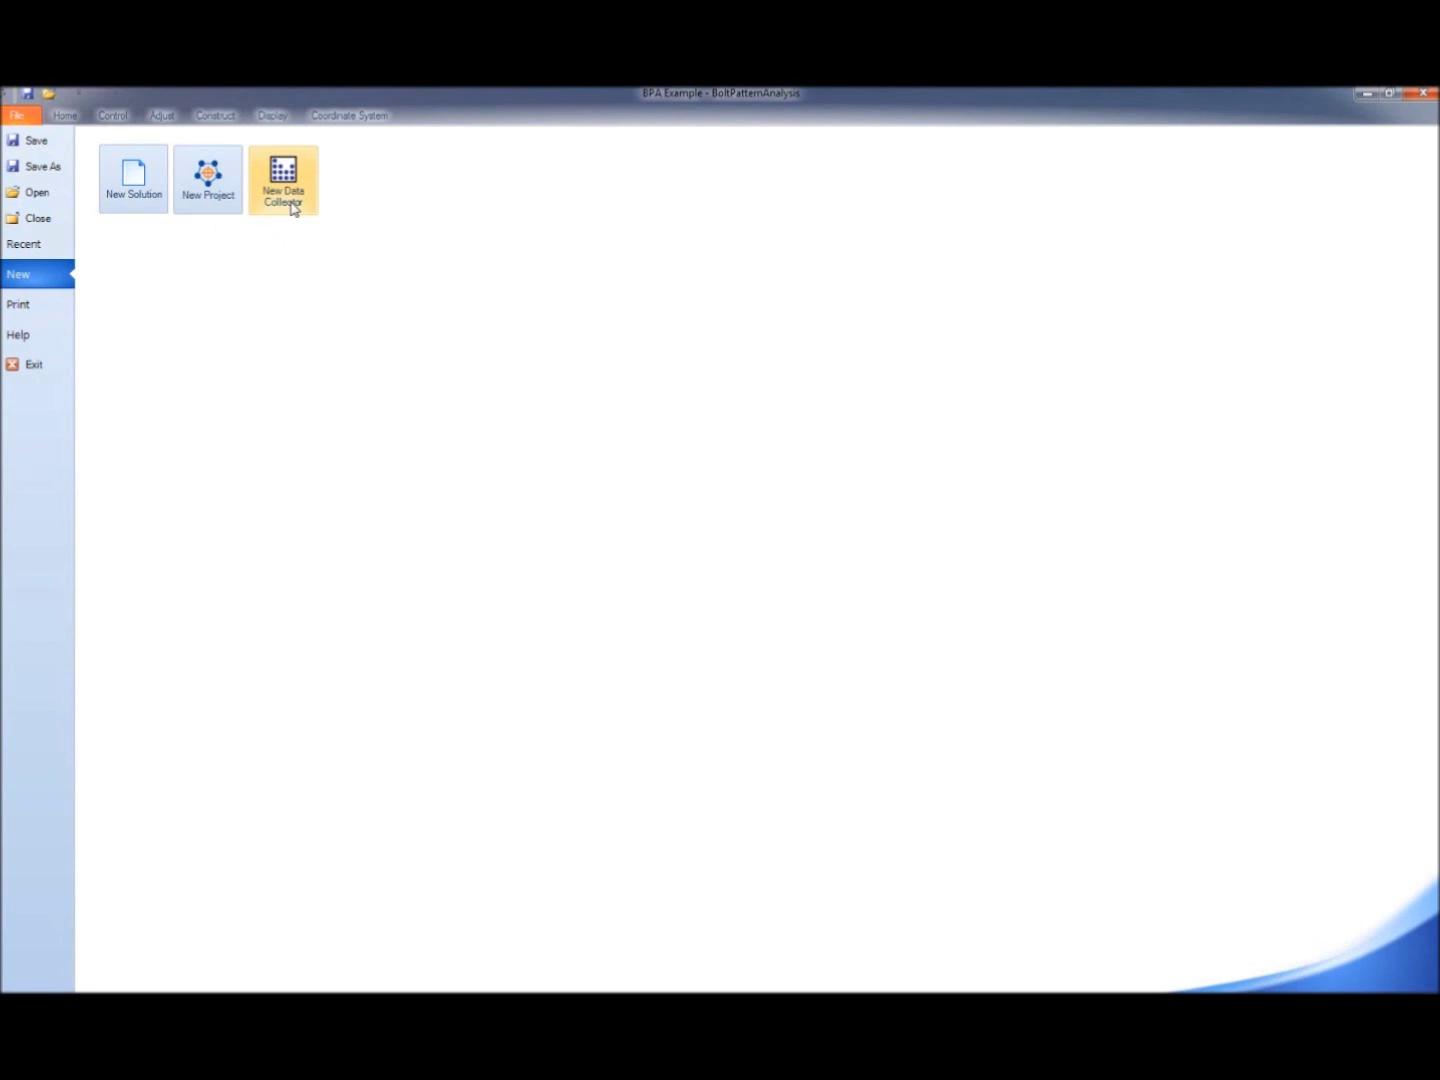
left_click(64, 116)
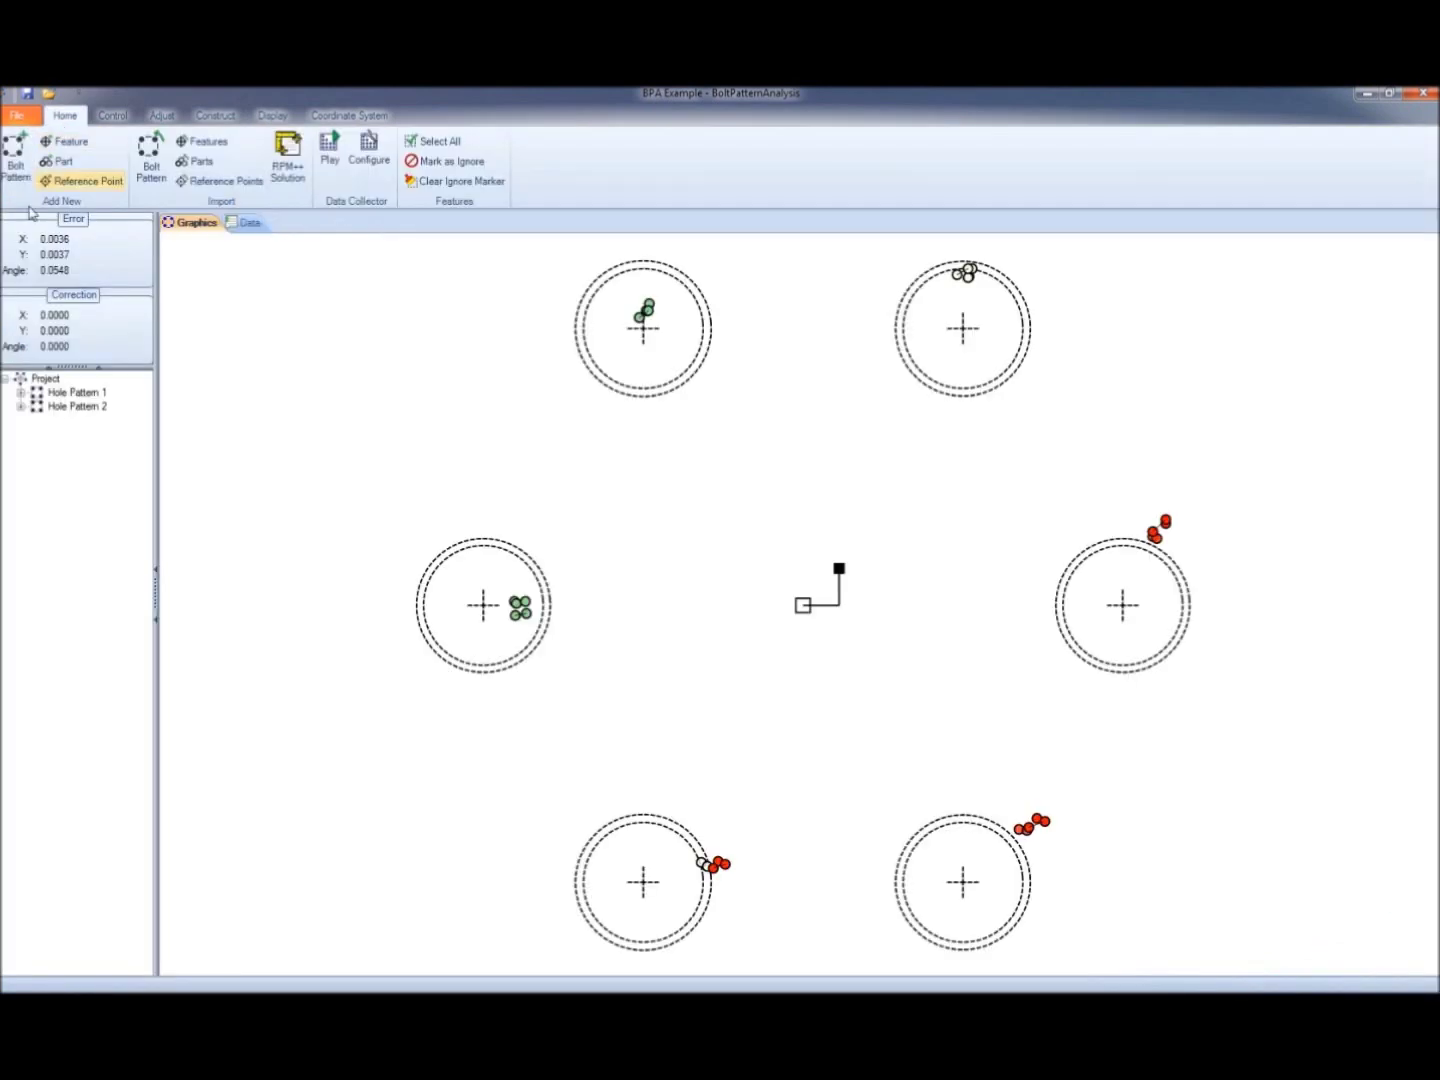
left_click(383, 170)
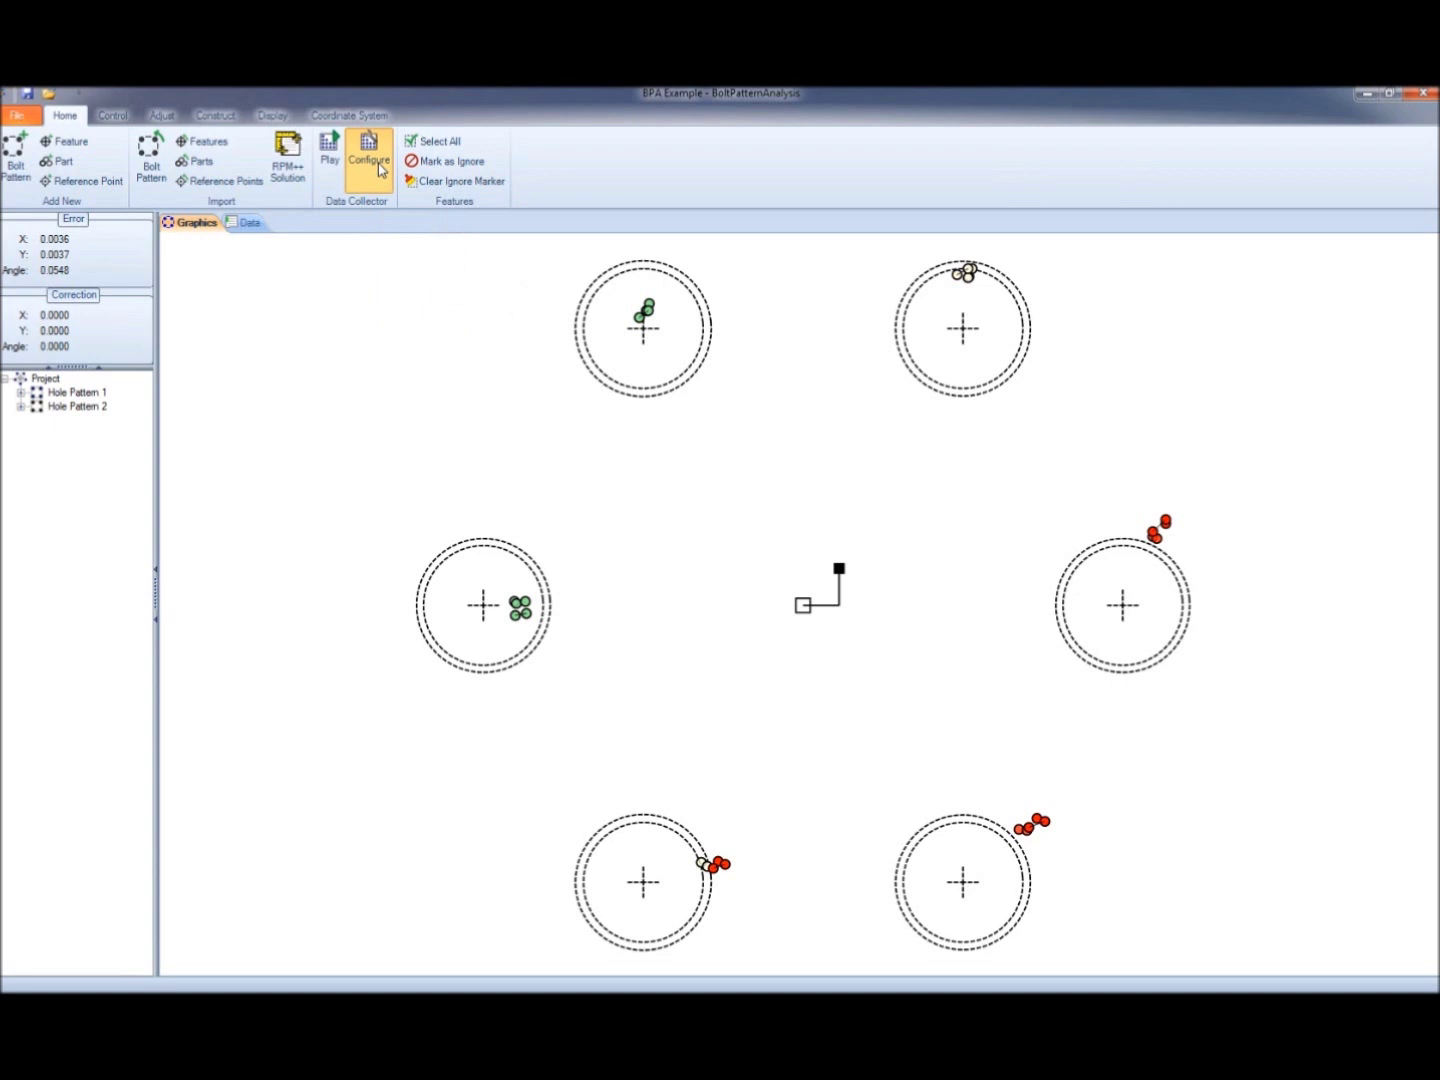
left_click_drag(60, 275, 682, 230)
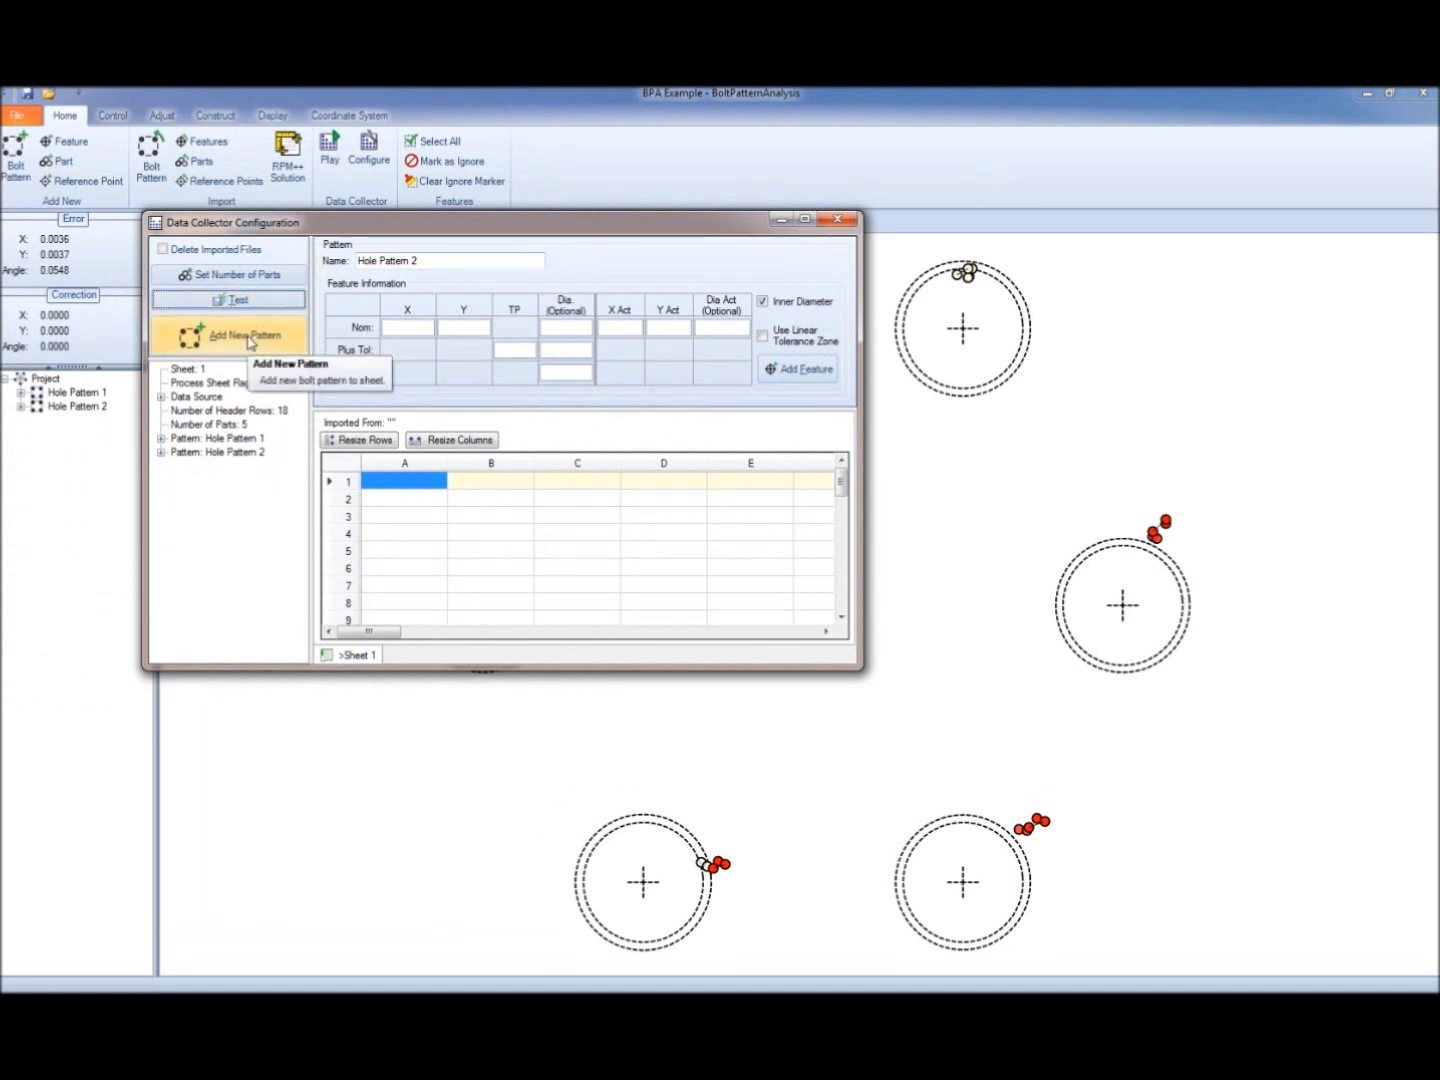
left_click(247, 302)
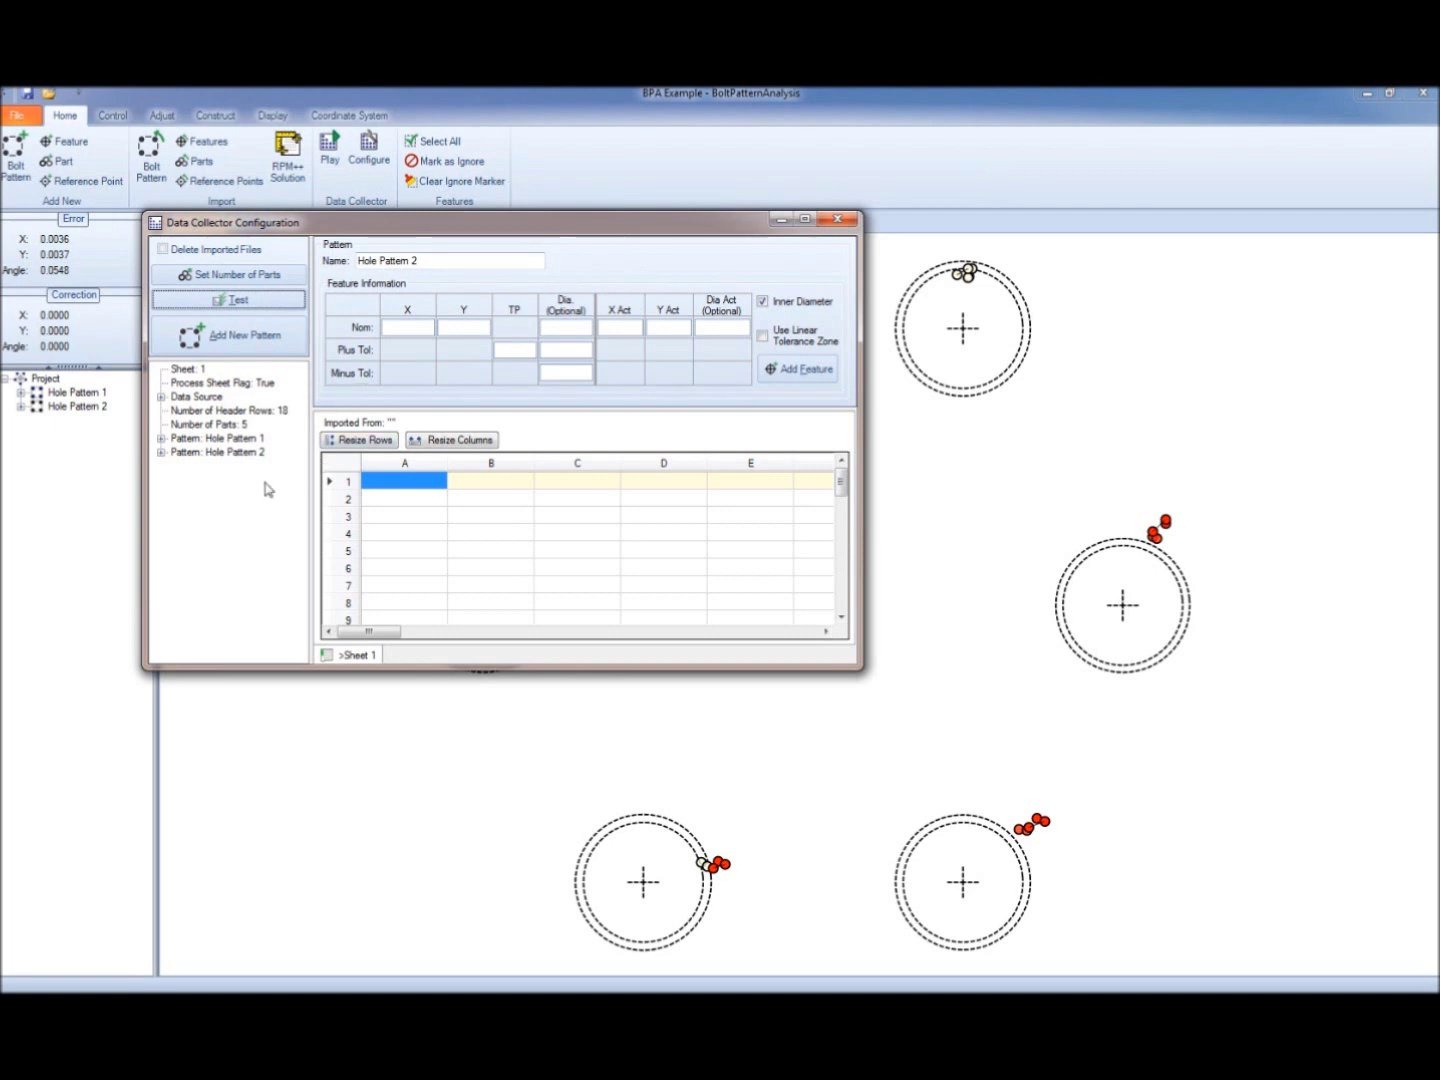
left_click(192, 397)
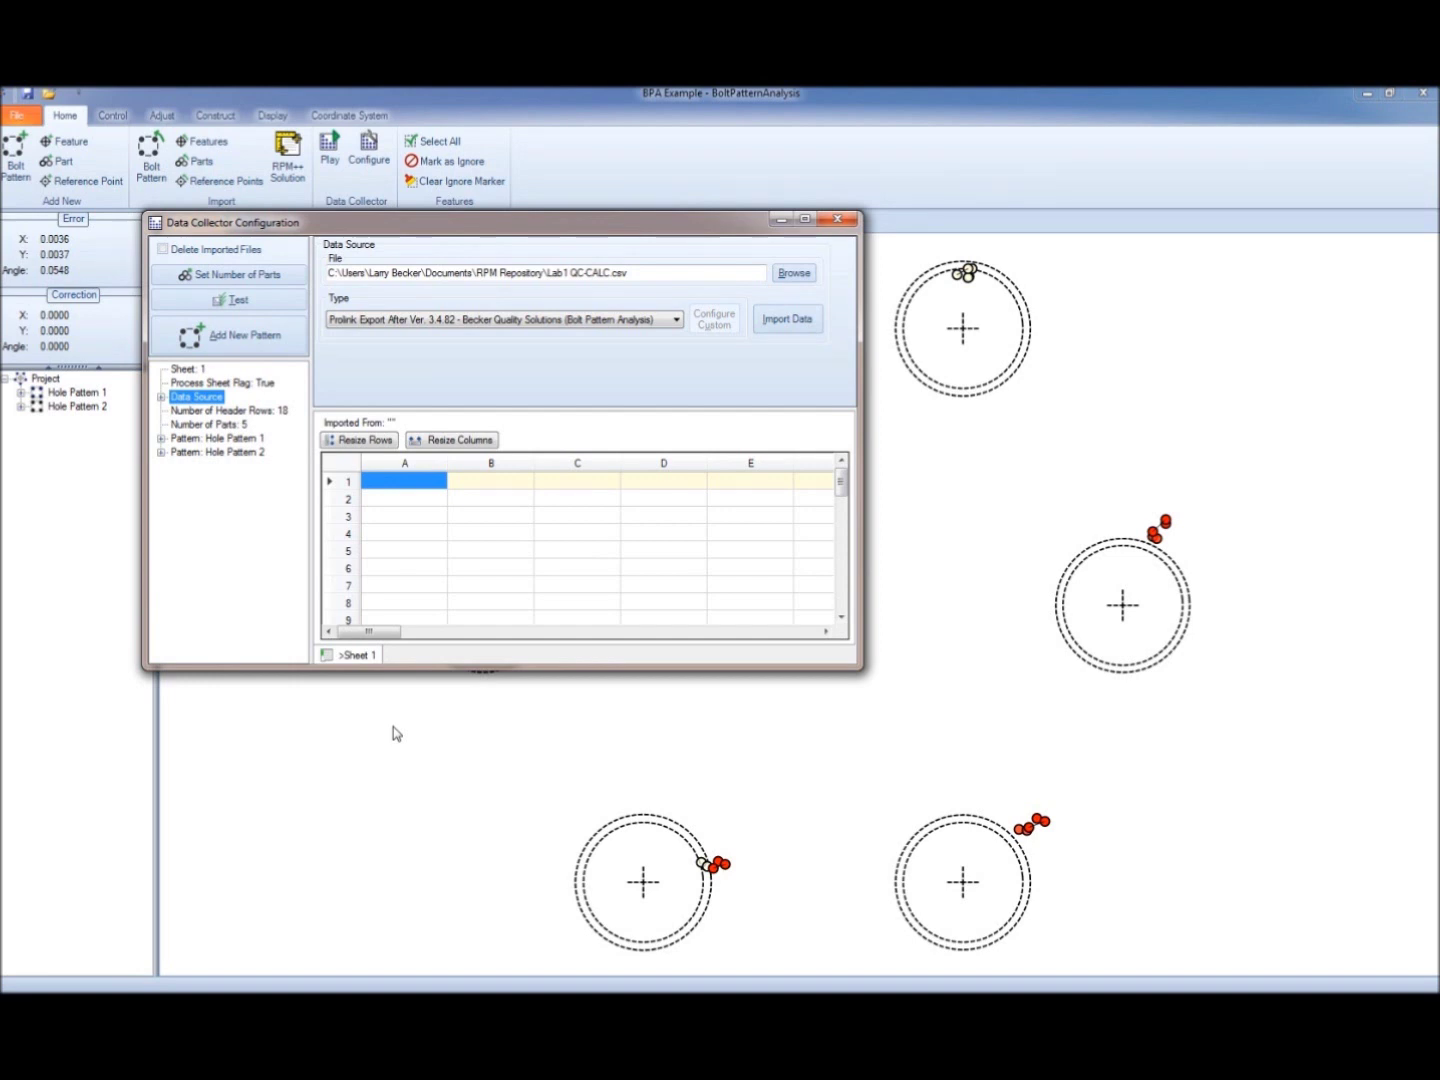
left_click(836, 220)
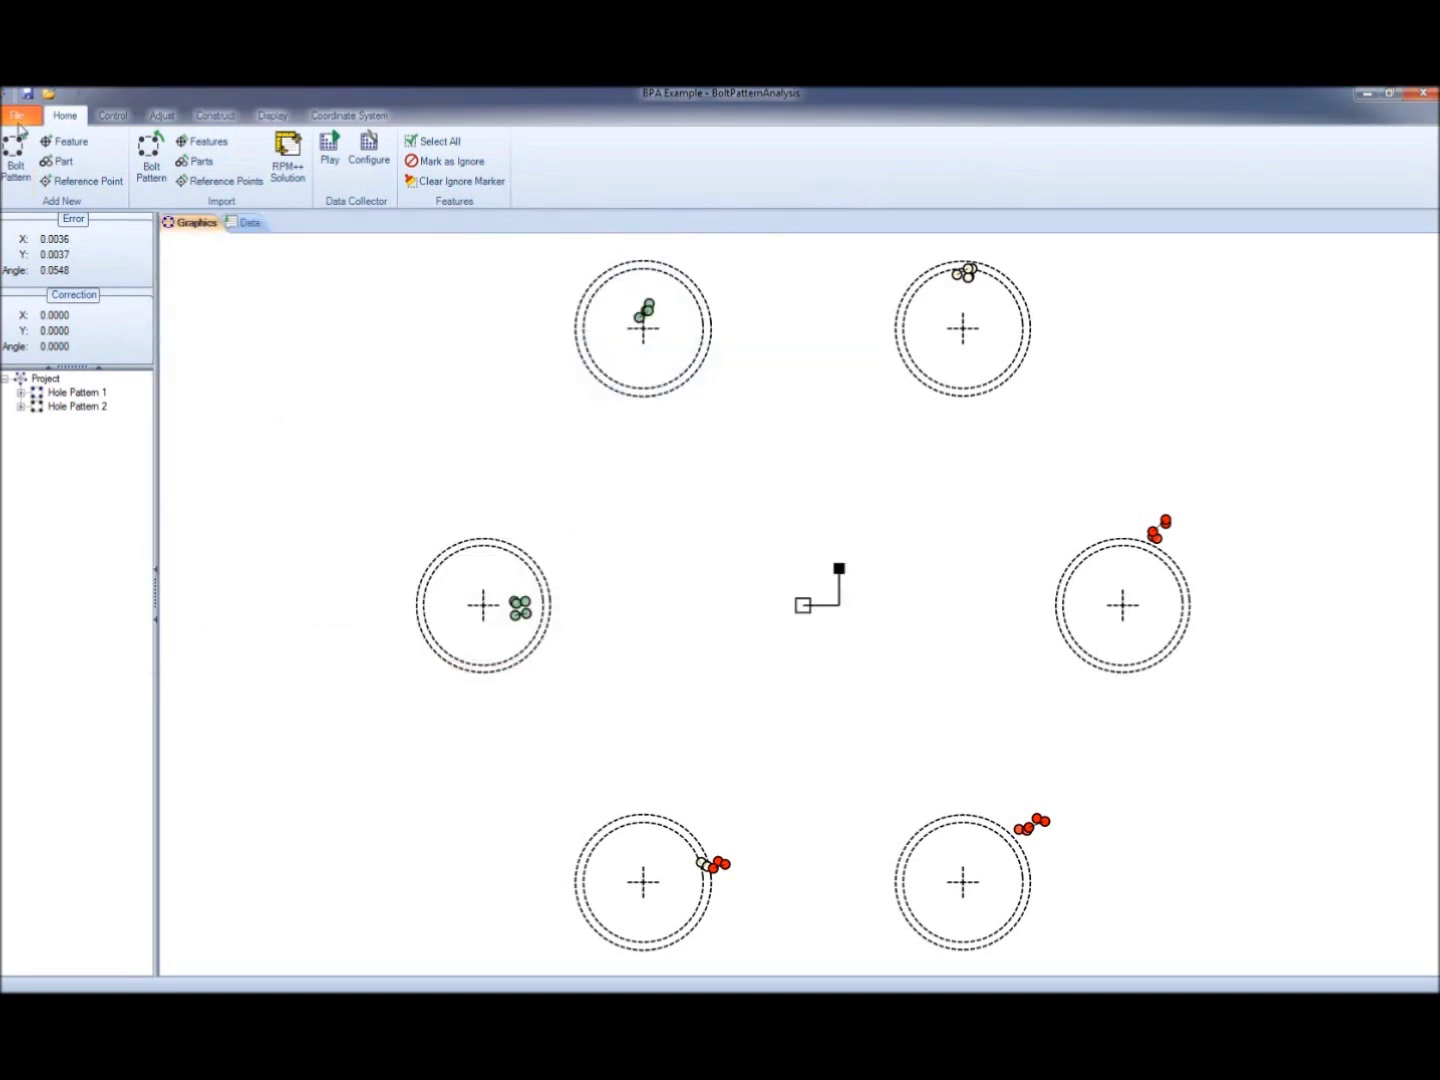
Create a new solution without saving the current one.
left_click(18, 120)
left_click(40, 272)
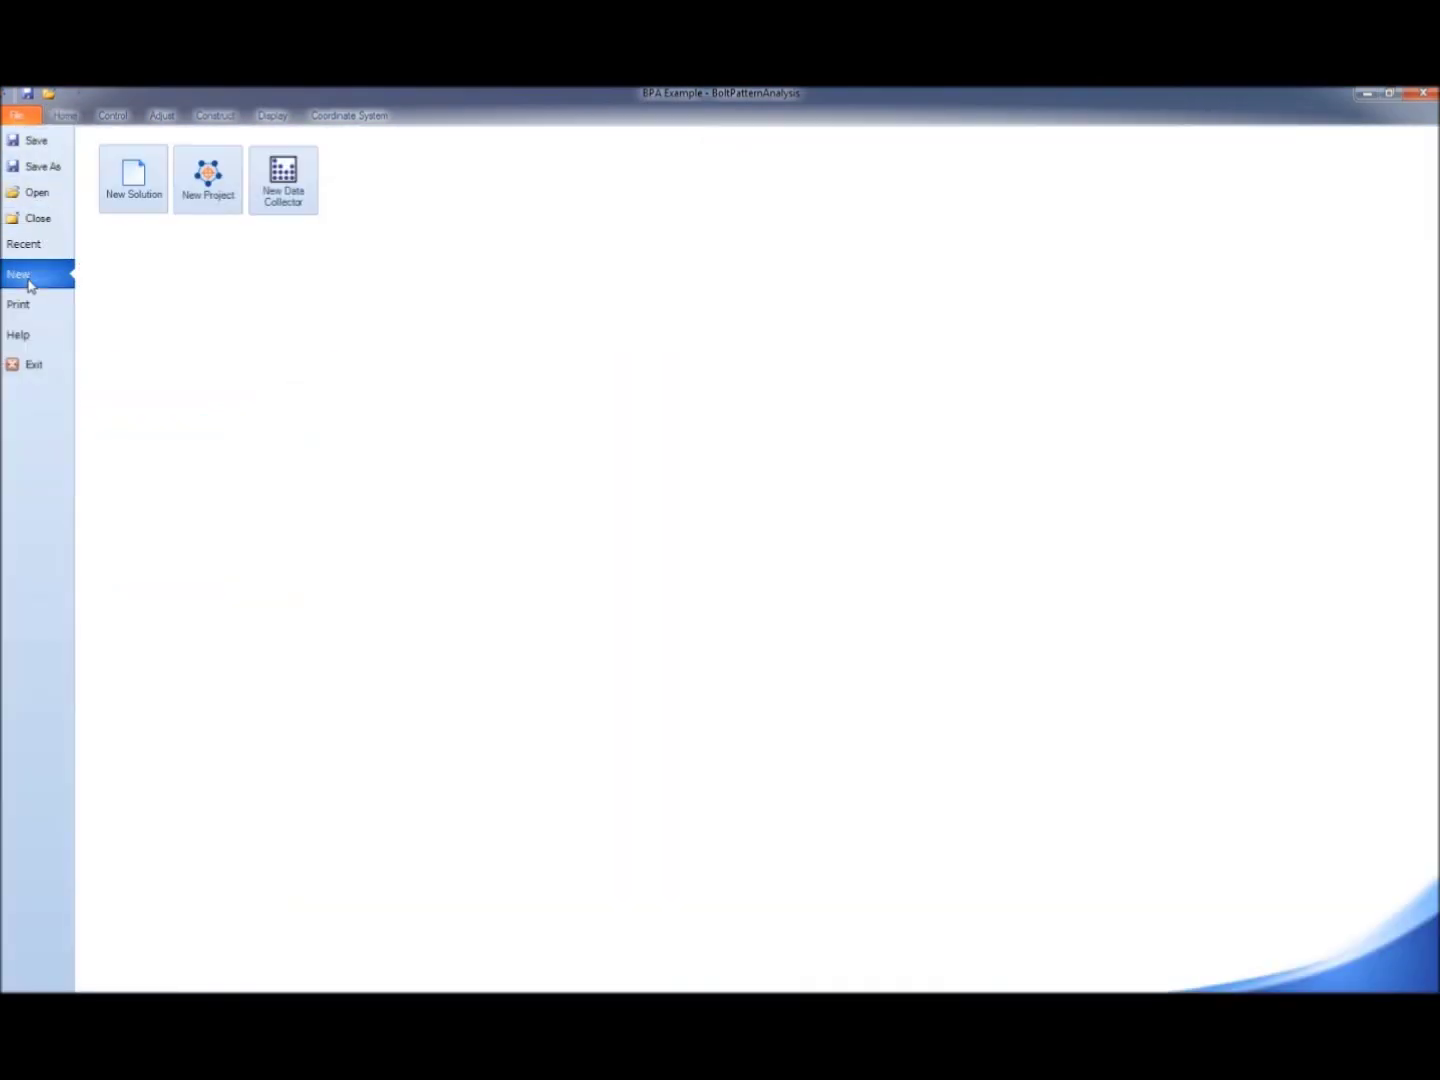
left_click(130, 200)
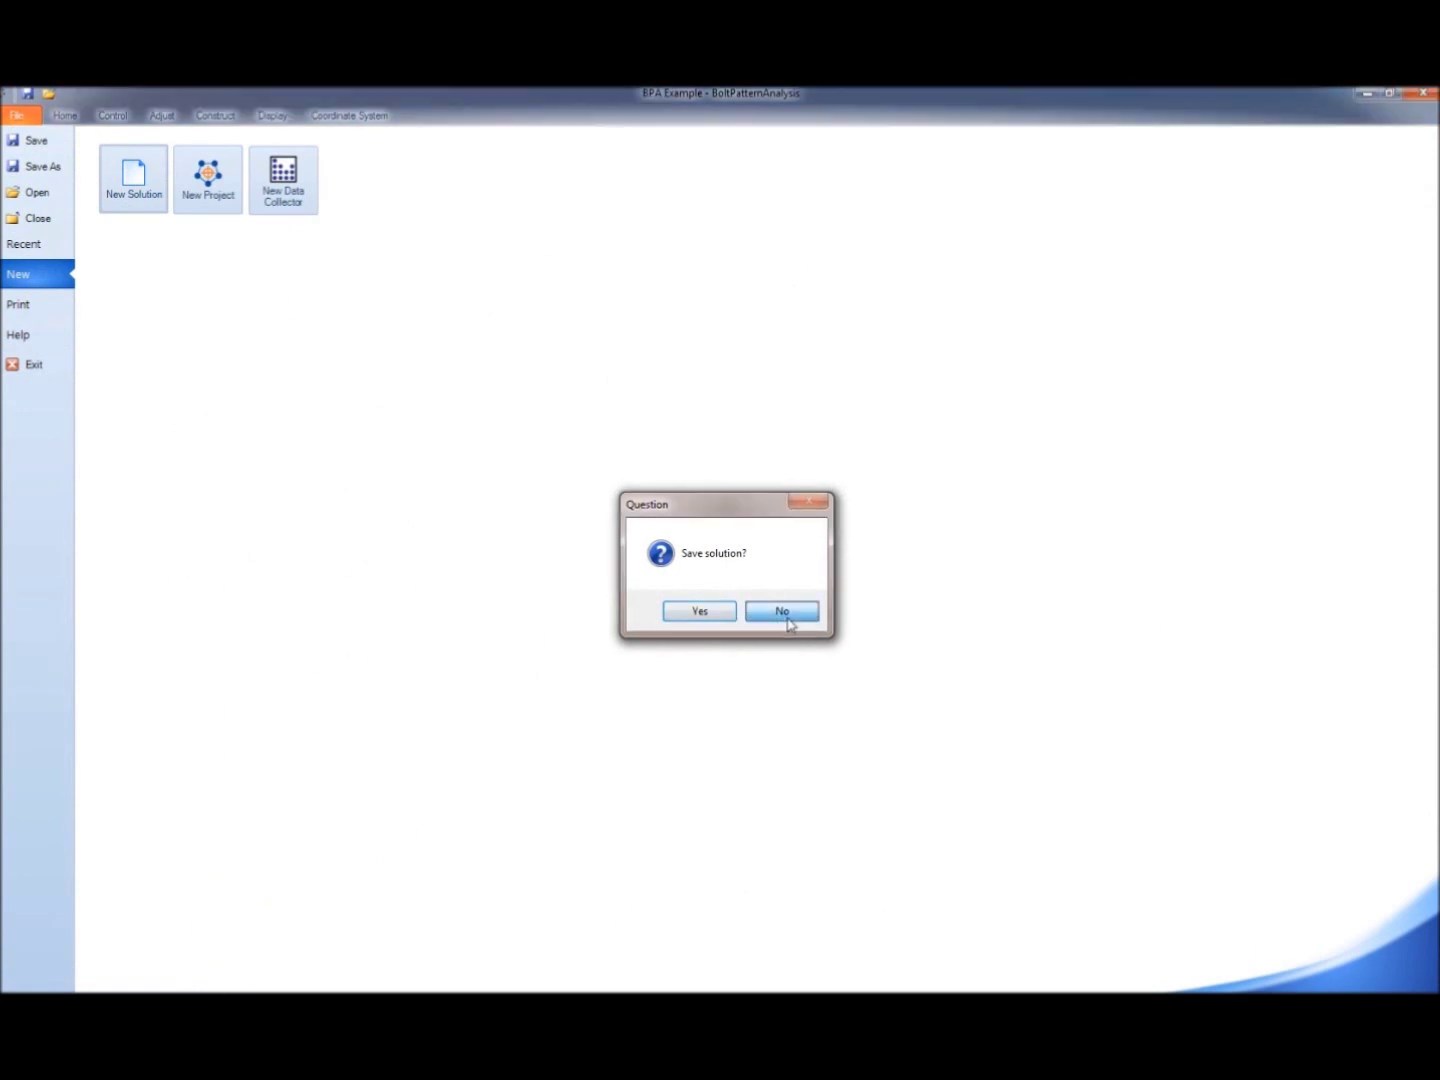
left_click(788, 617)
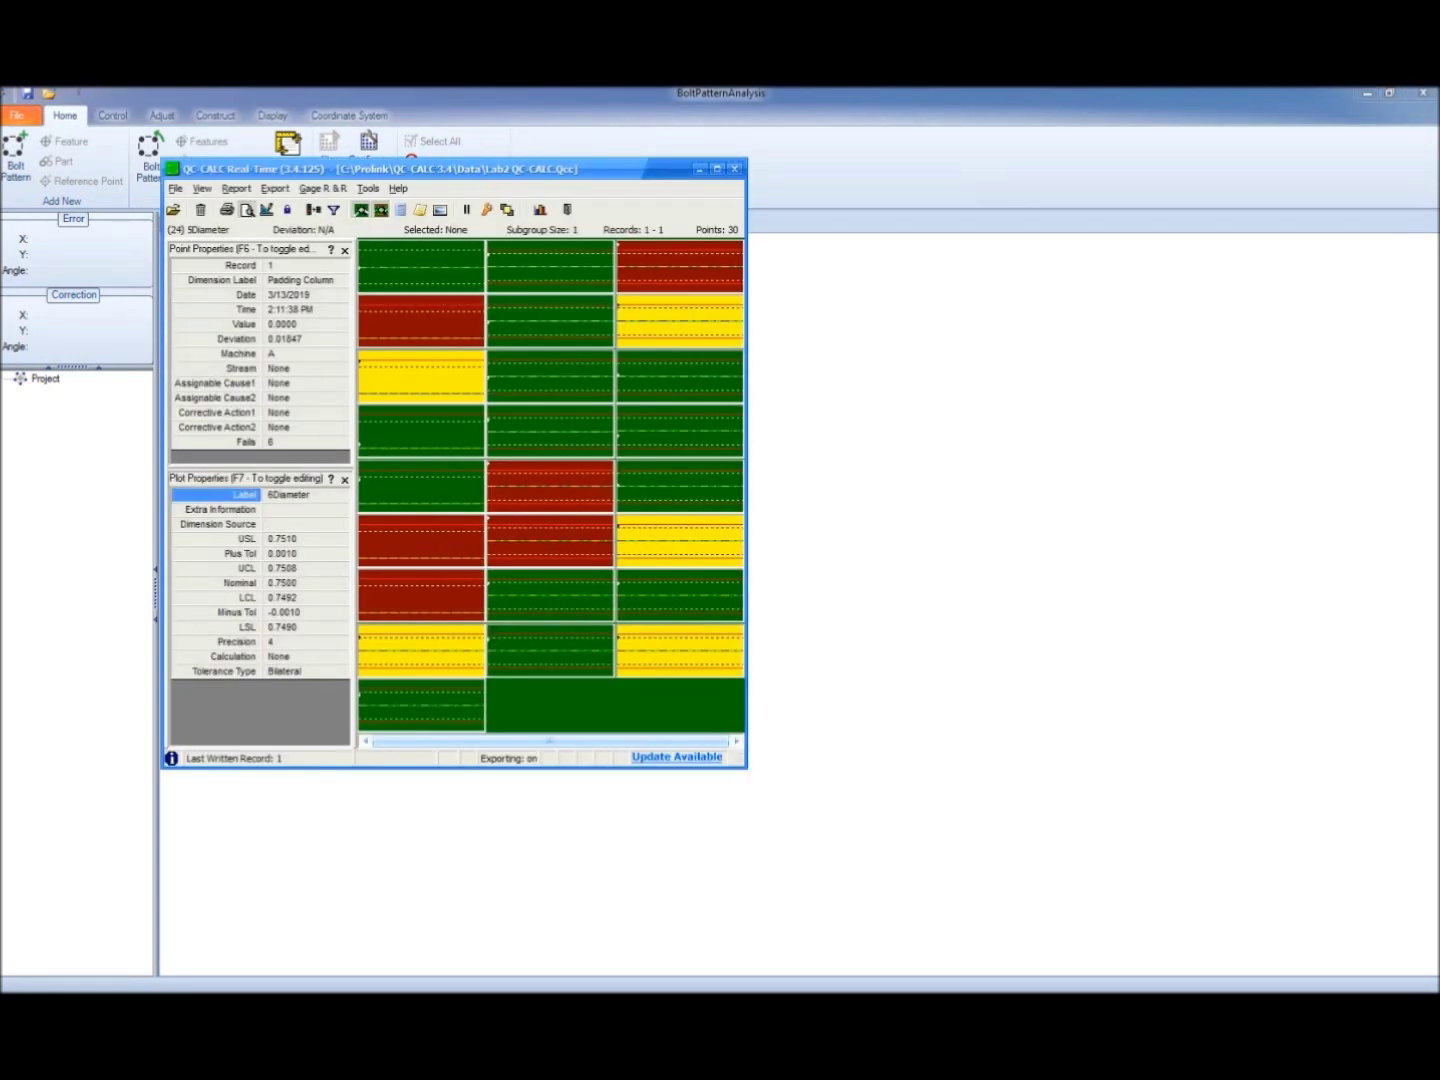
Run one simulated Lab2 QC-CALC inspection in RPM Training CMM and return to Bolt Pattern Analysis.
left_click_drag(1016, 571, 1025, 602)
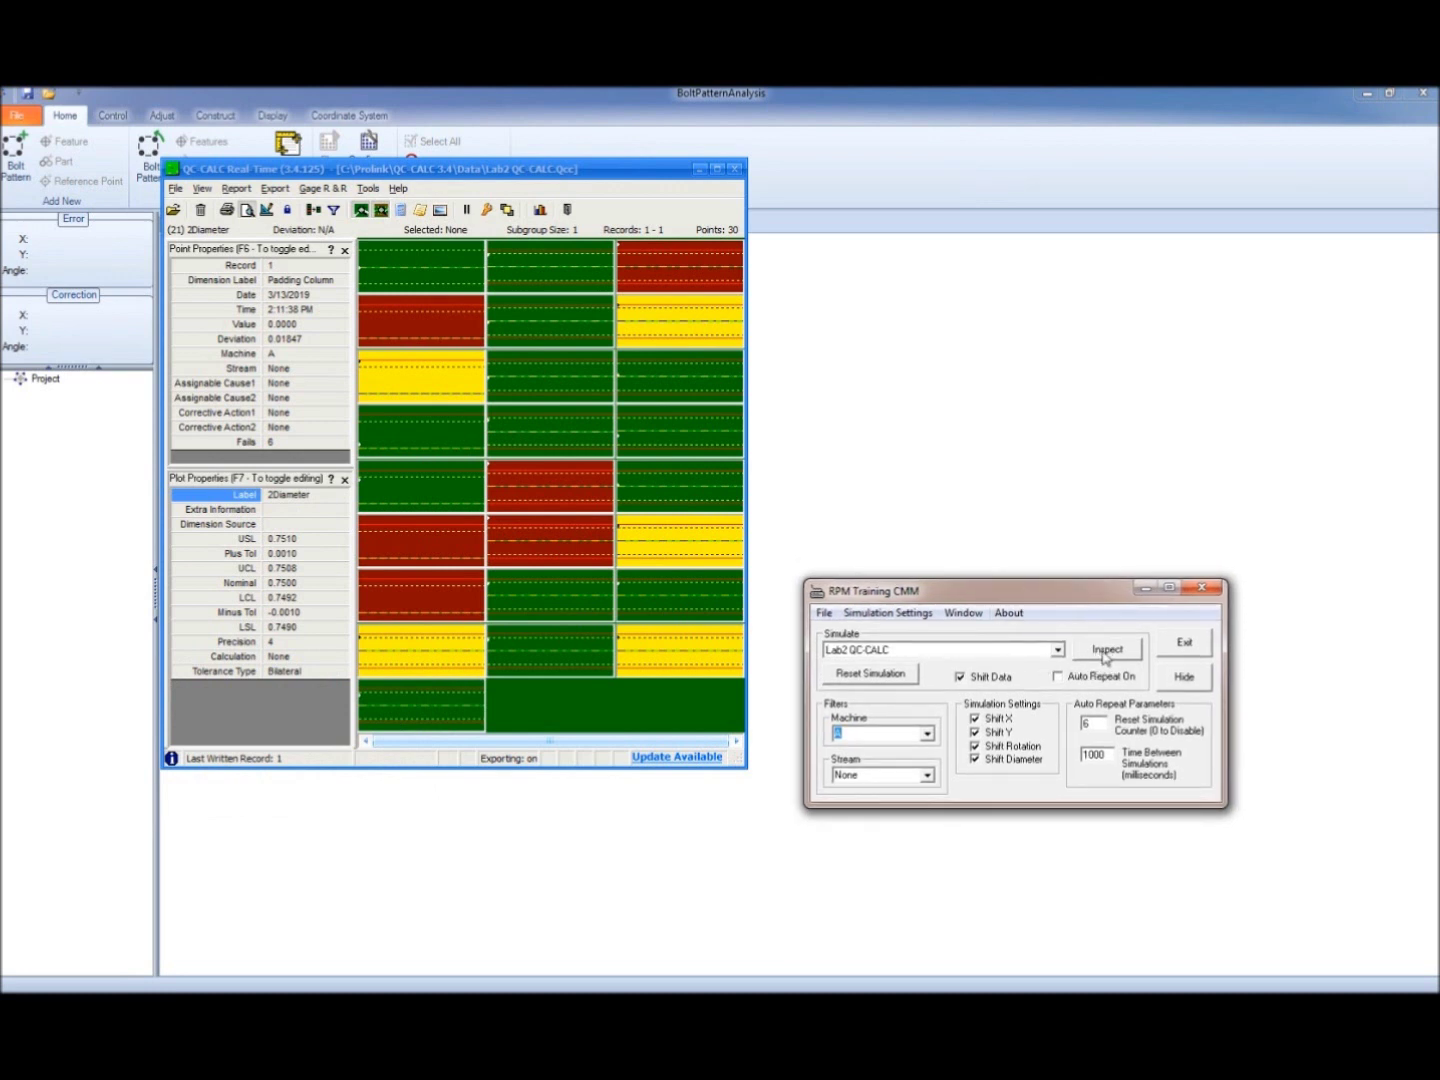
left_click_drag(1091, 601, 1097, 616)
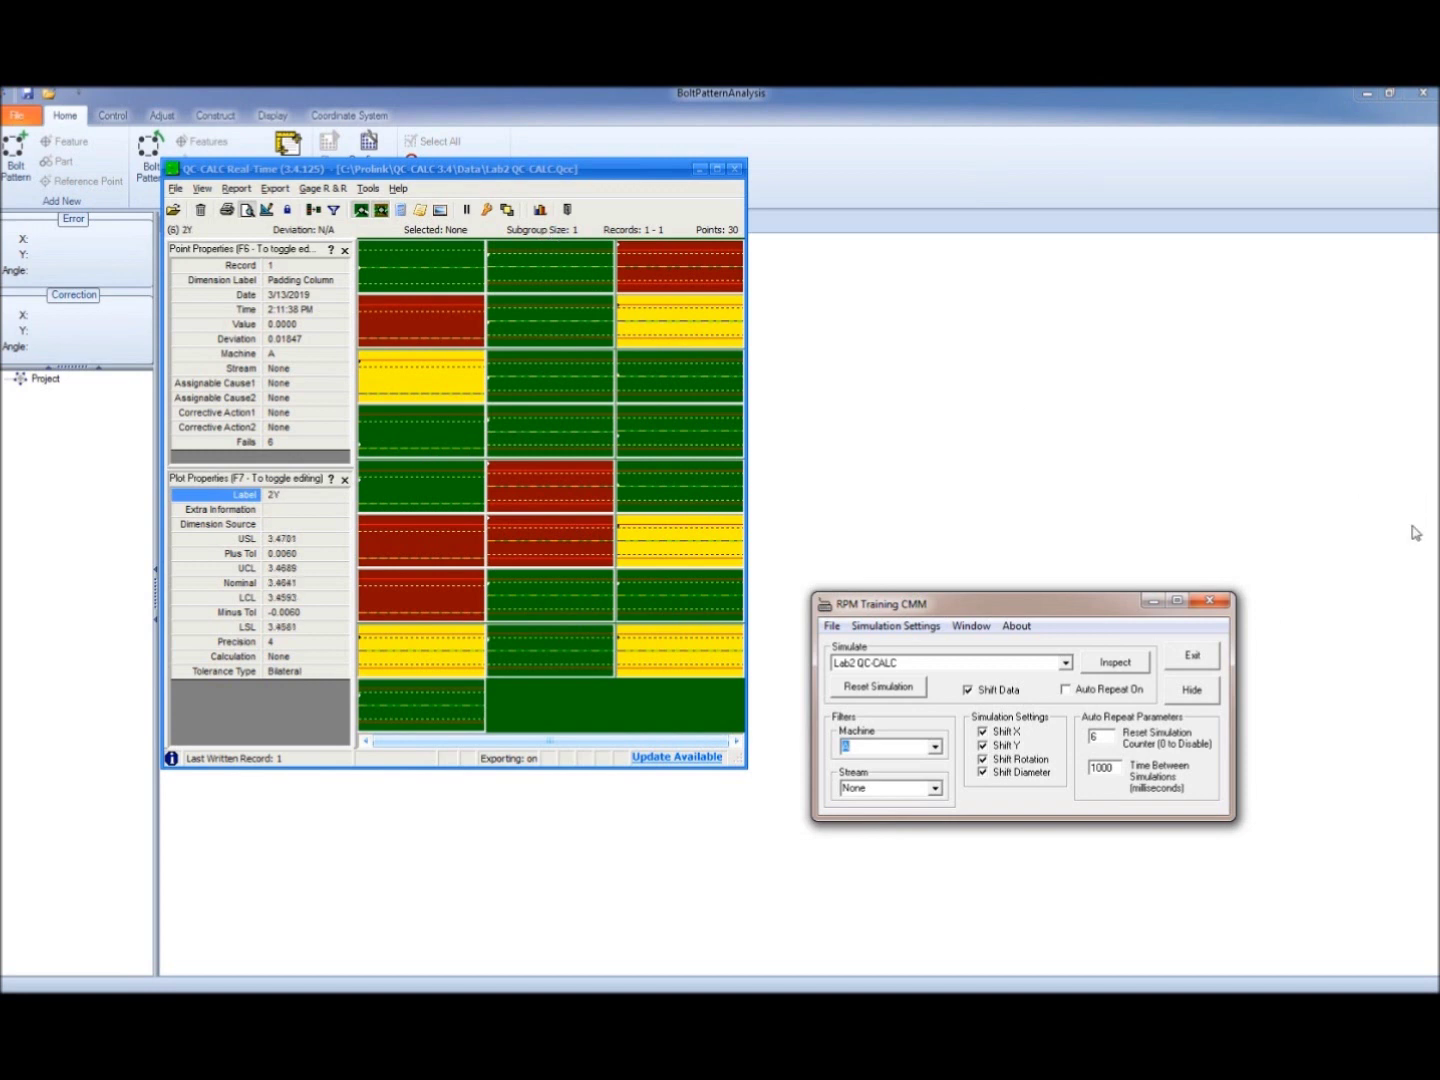
left_click(1111, 665)
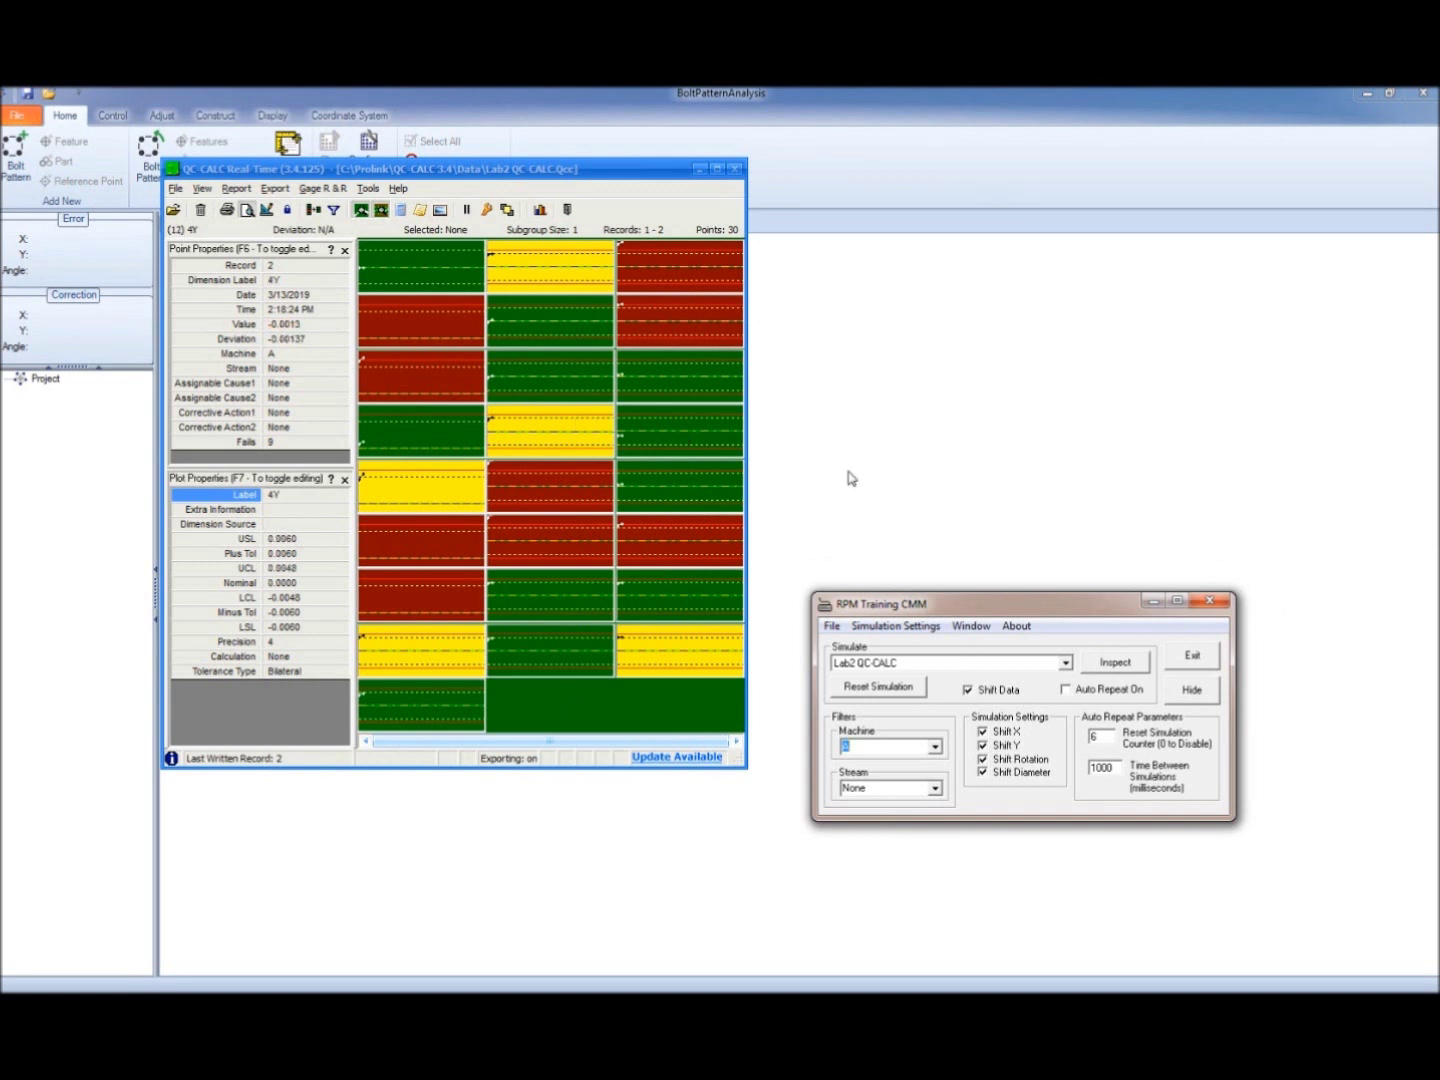
left_click(930, 402)
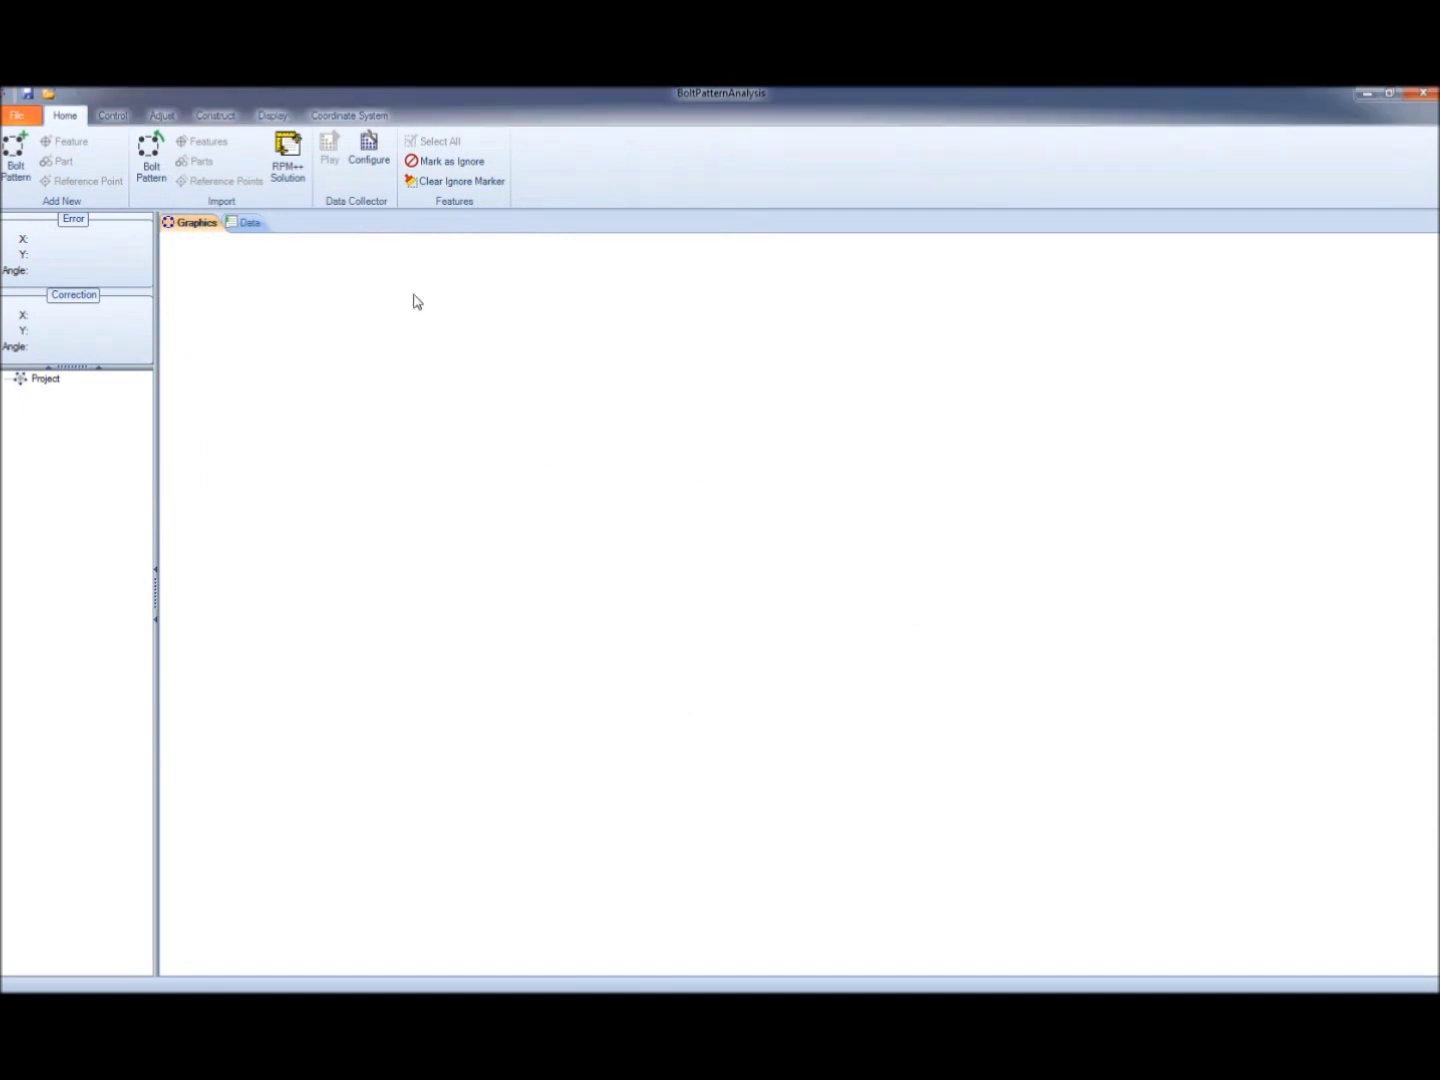
Open the data collector configuration maximized and keep its data source type as Prolink Export After Ver. 3.4.82 - Becker Quality Solutions (Bolt Pattern Analysis).
left_click(371, 152)
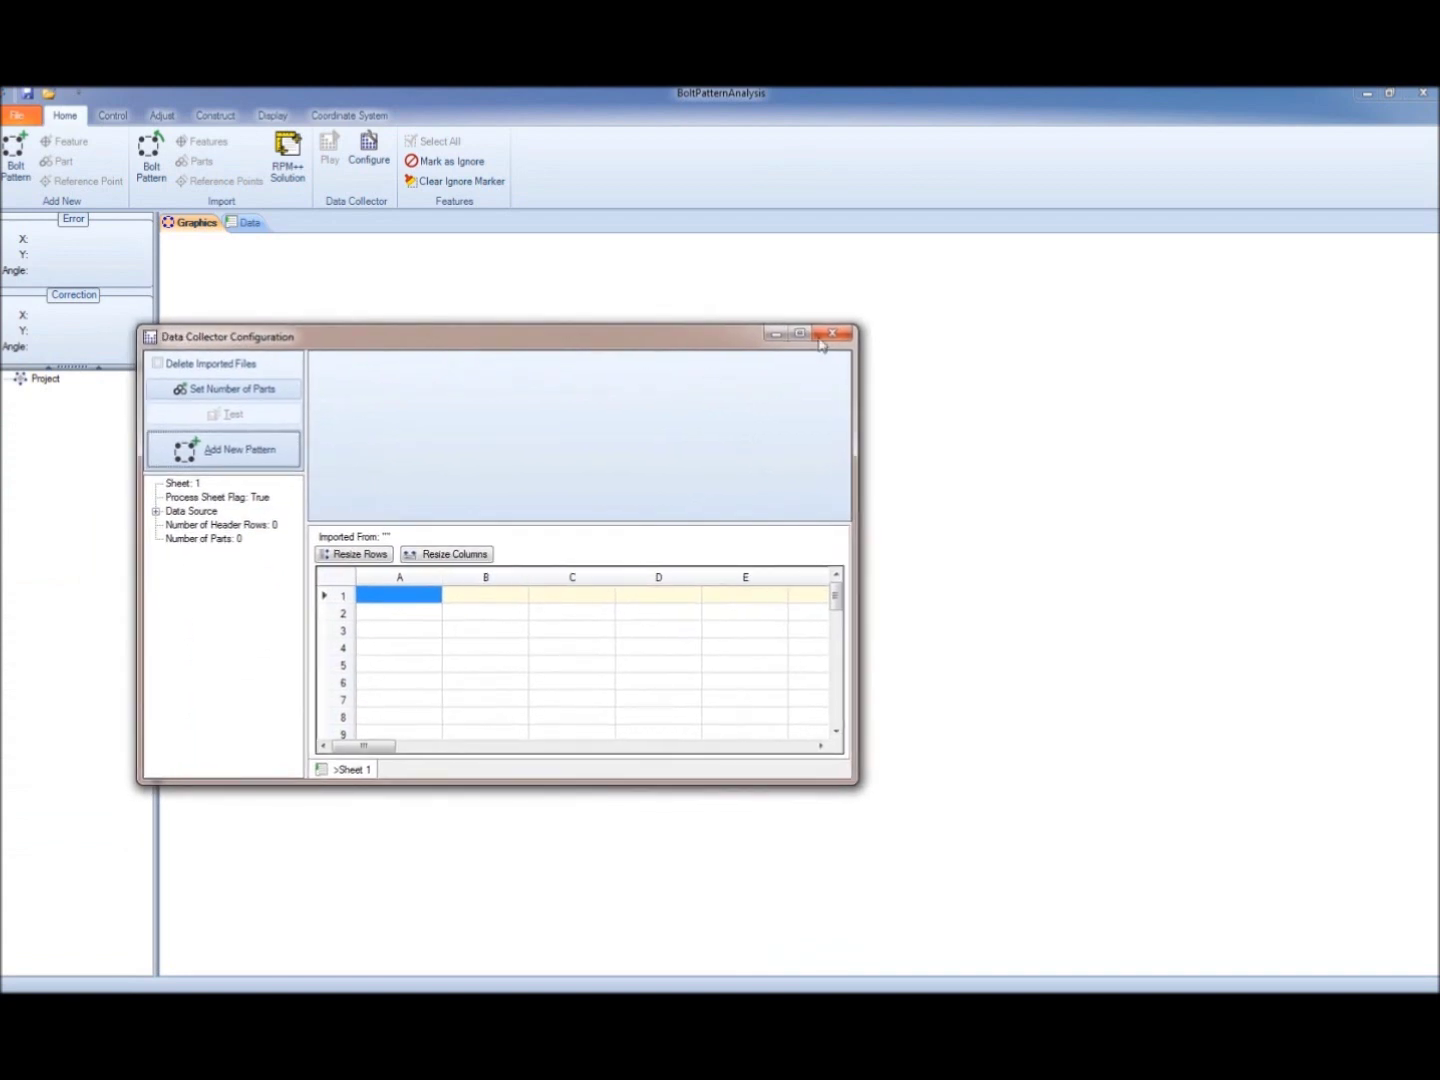
left_click(801, 334)
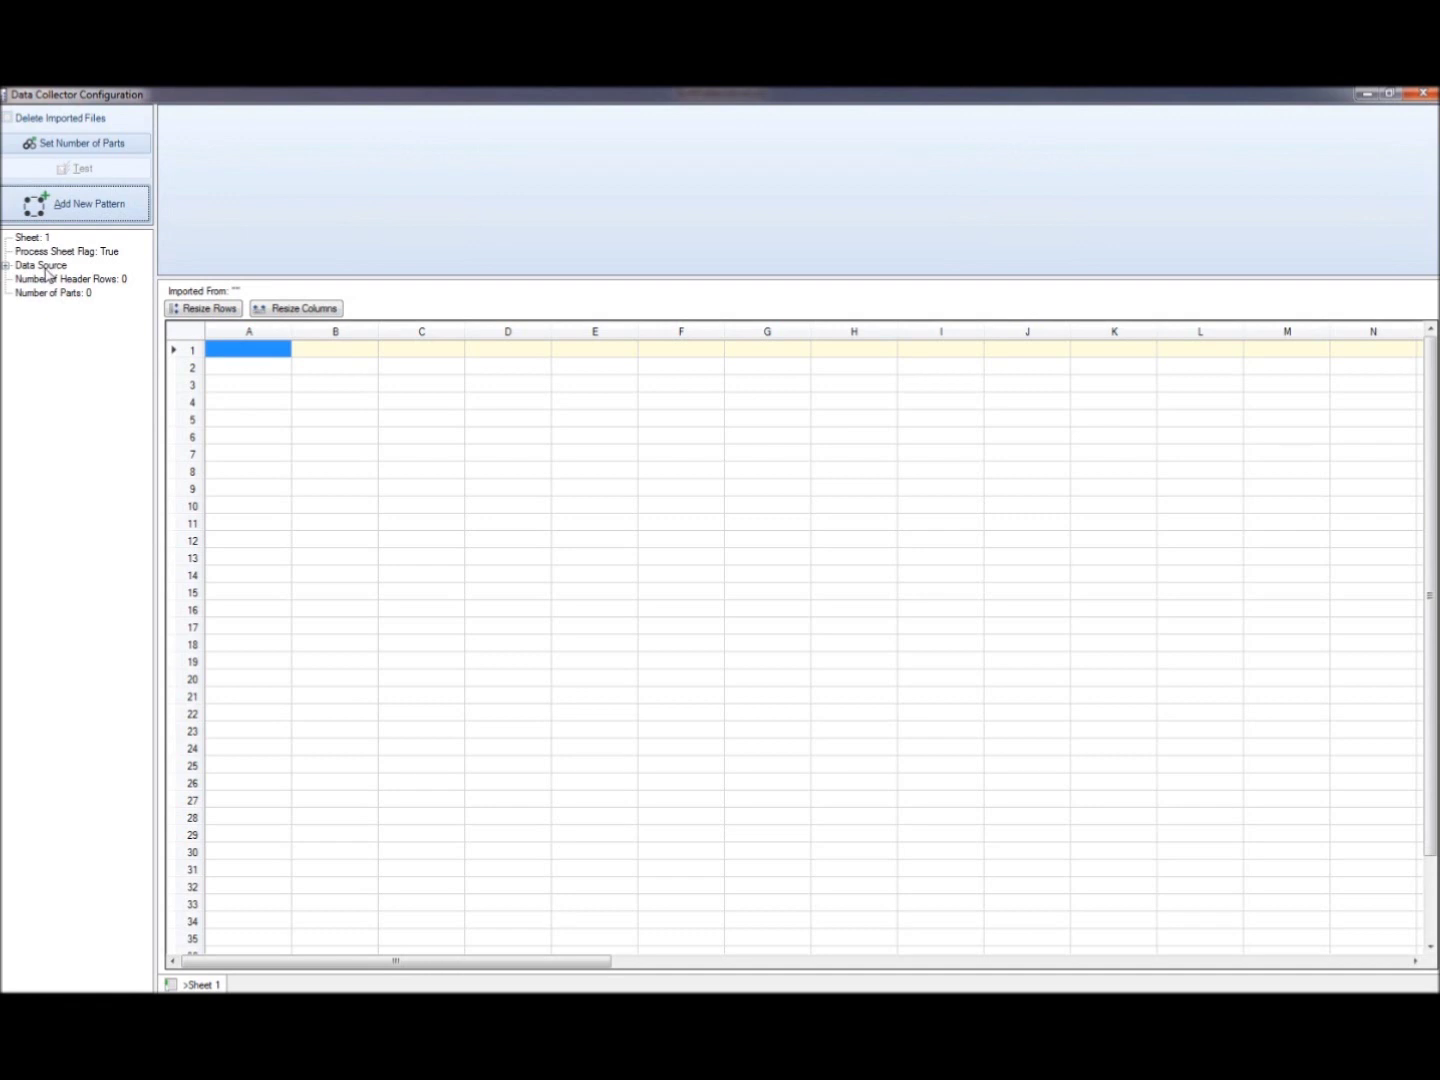
left_click(47, 265)
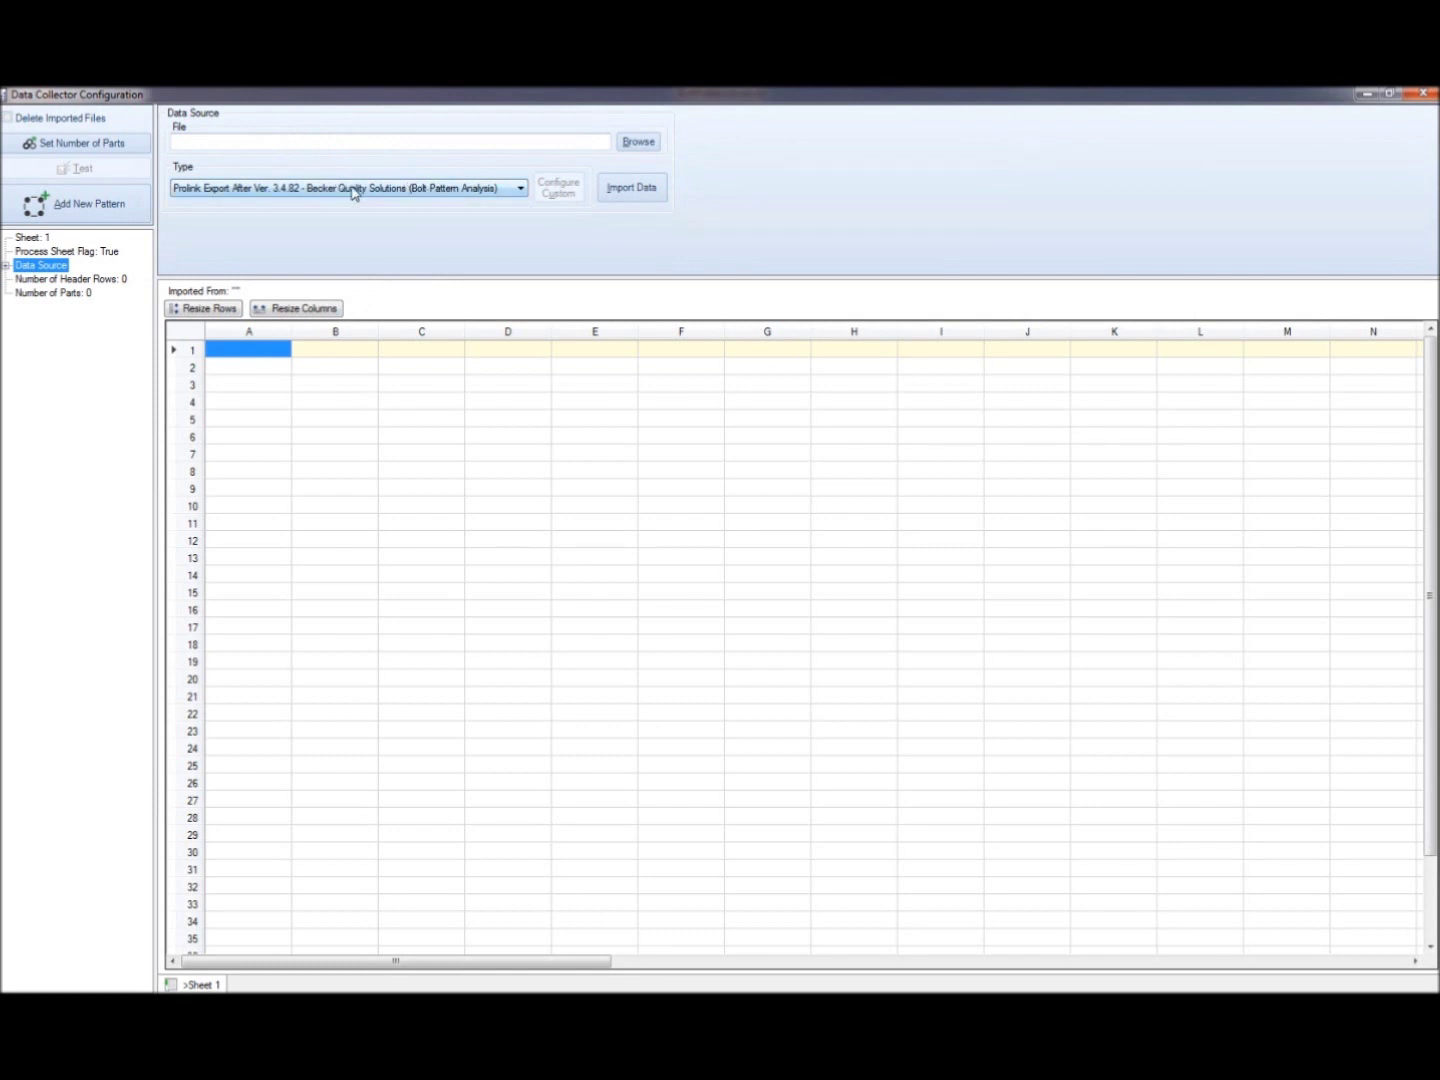
left_click(419, 191)
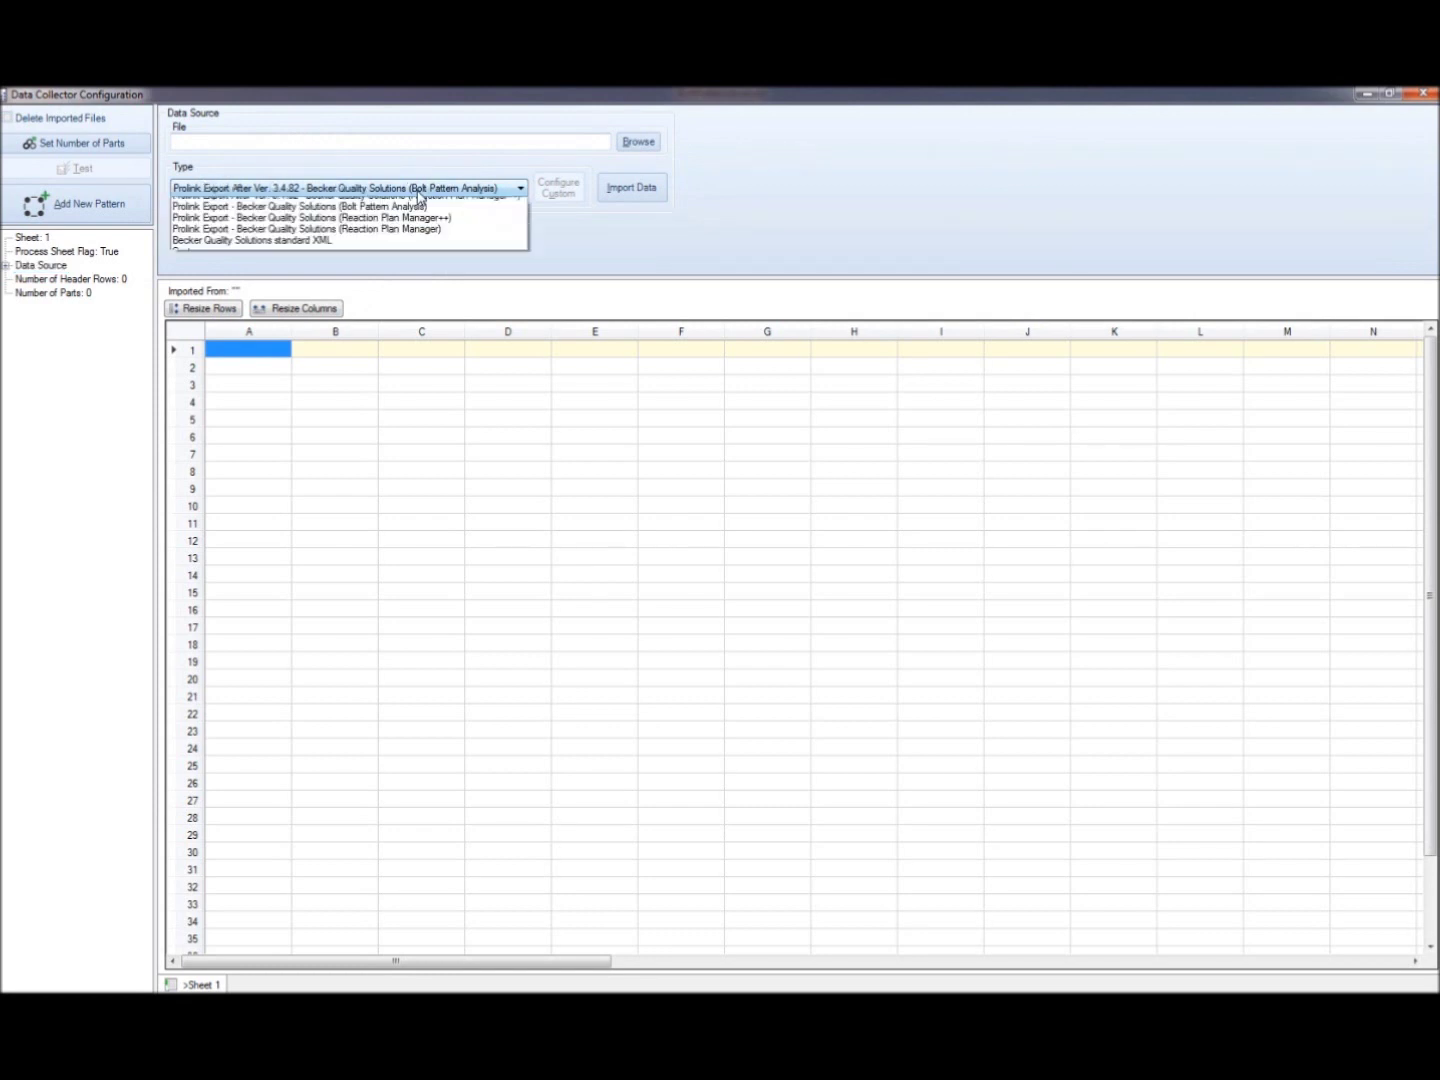
left_click(419, 191)
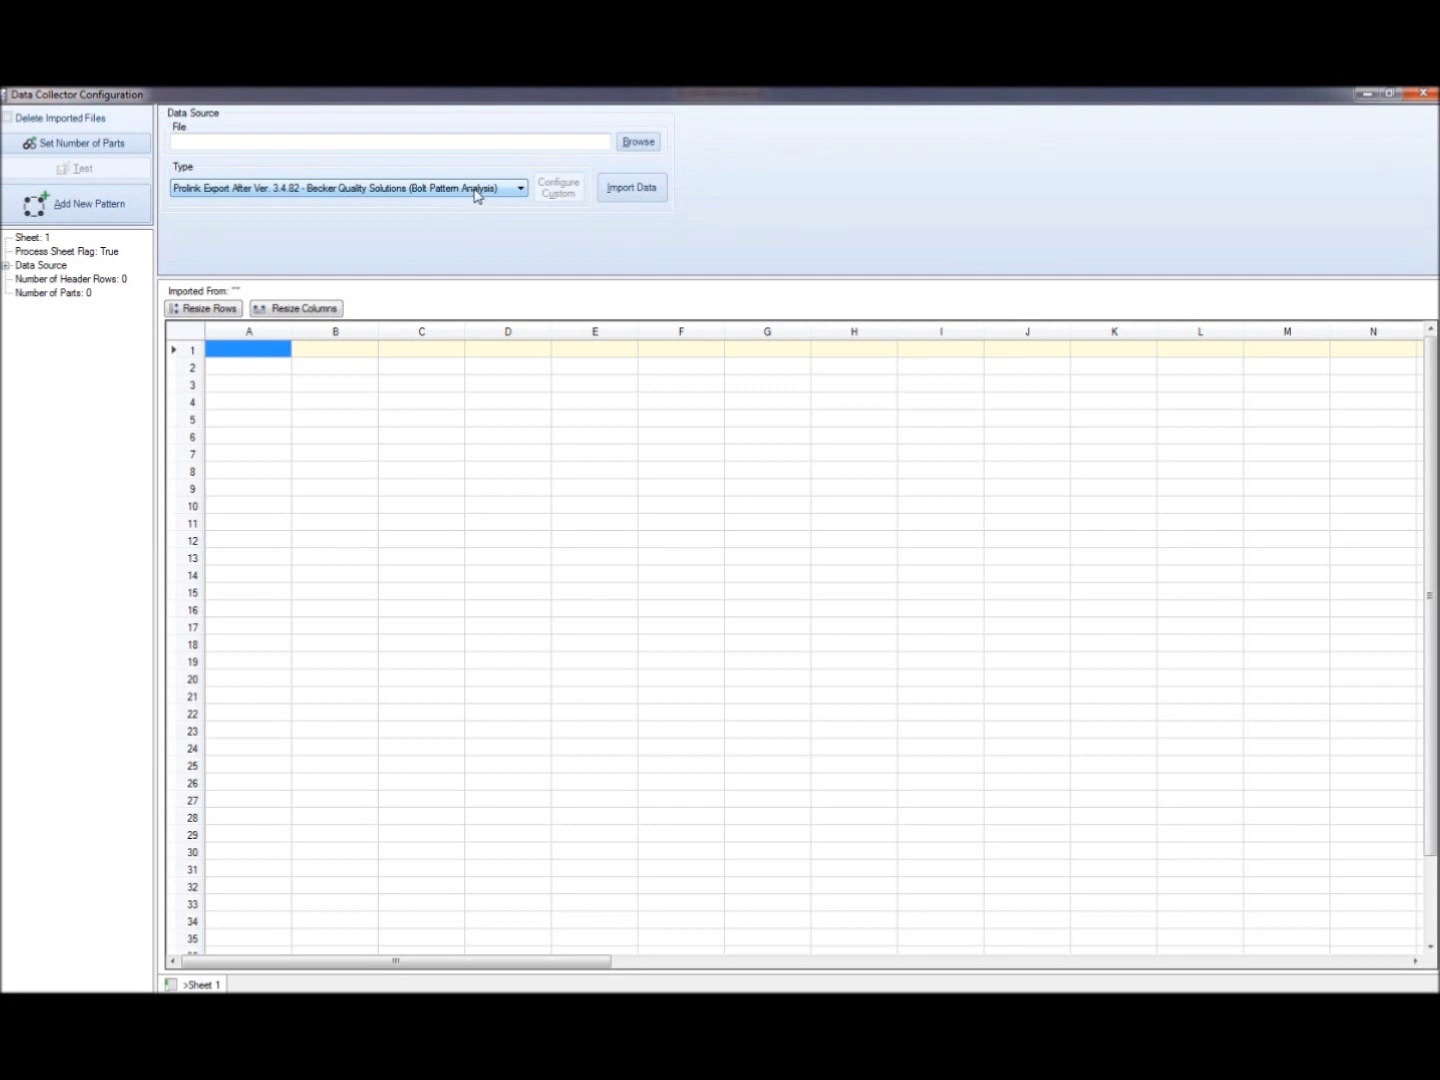
Choose Lab2 QC-CALC.csv from the Documents library's RPM Repository folder as the data source file and import its data.
left_click(637, 141)
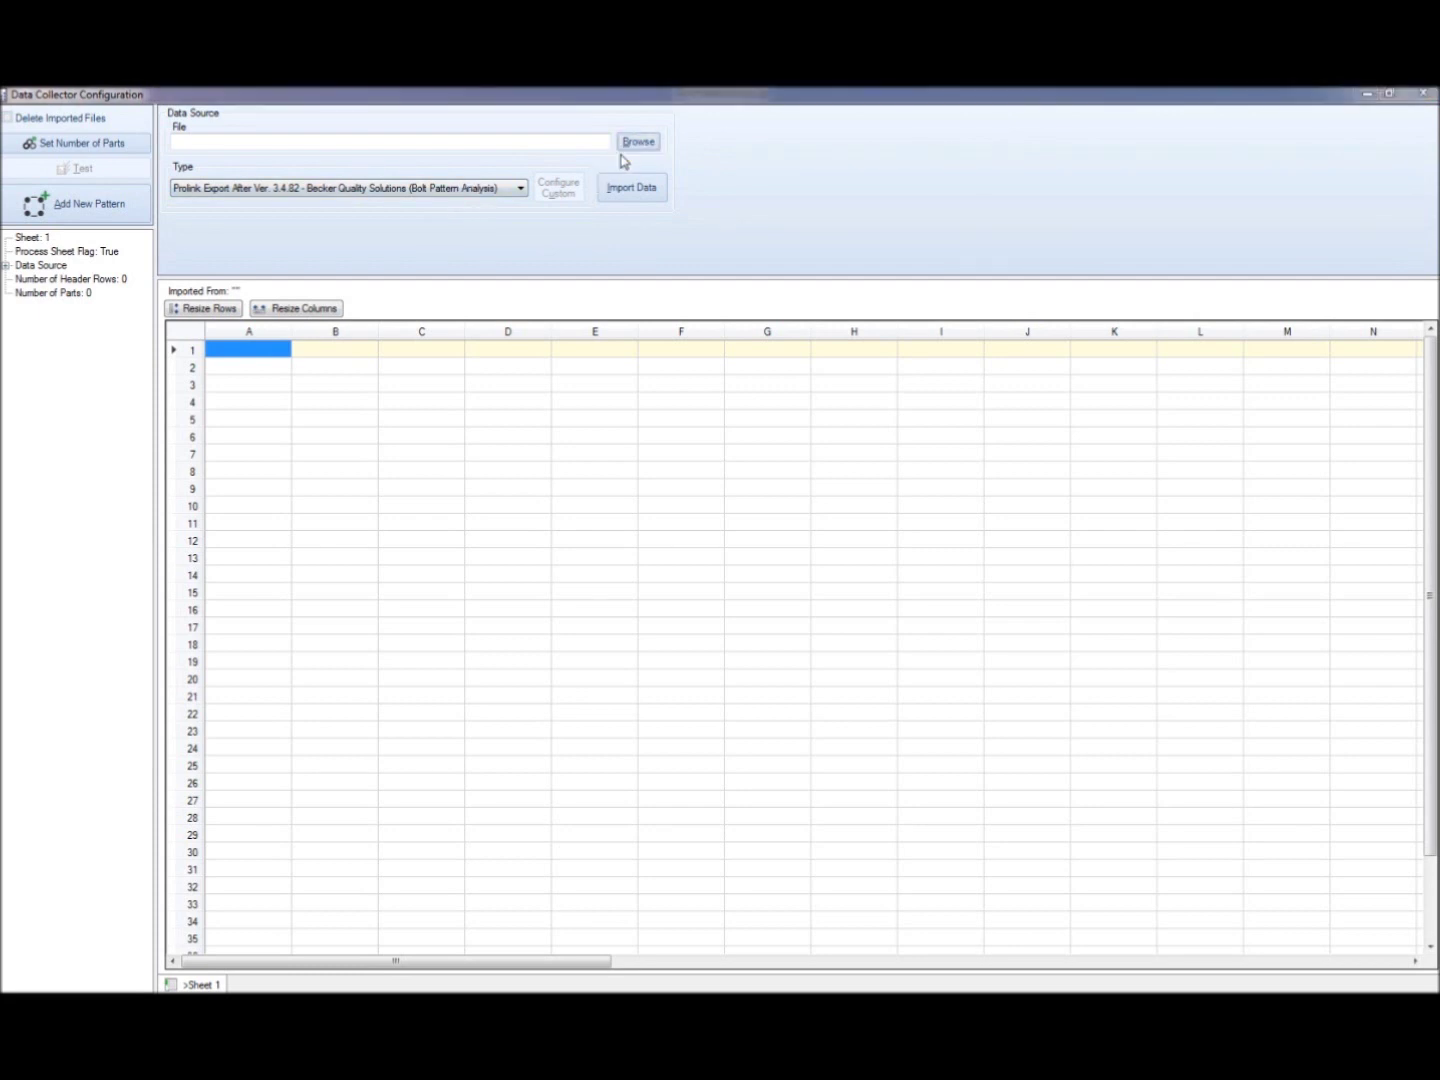
left_click_drag(726, 181, 713, 143)
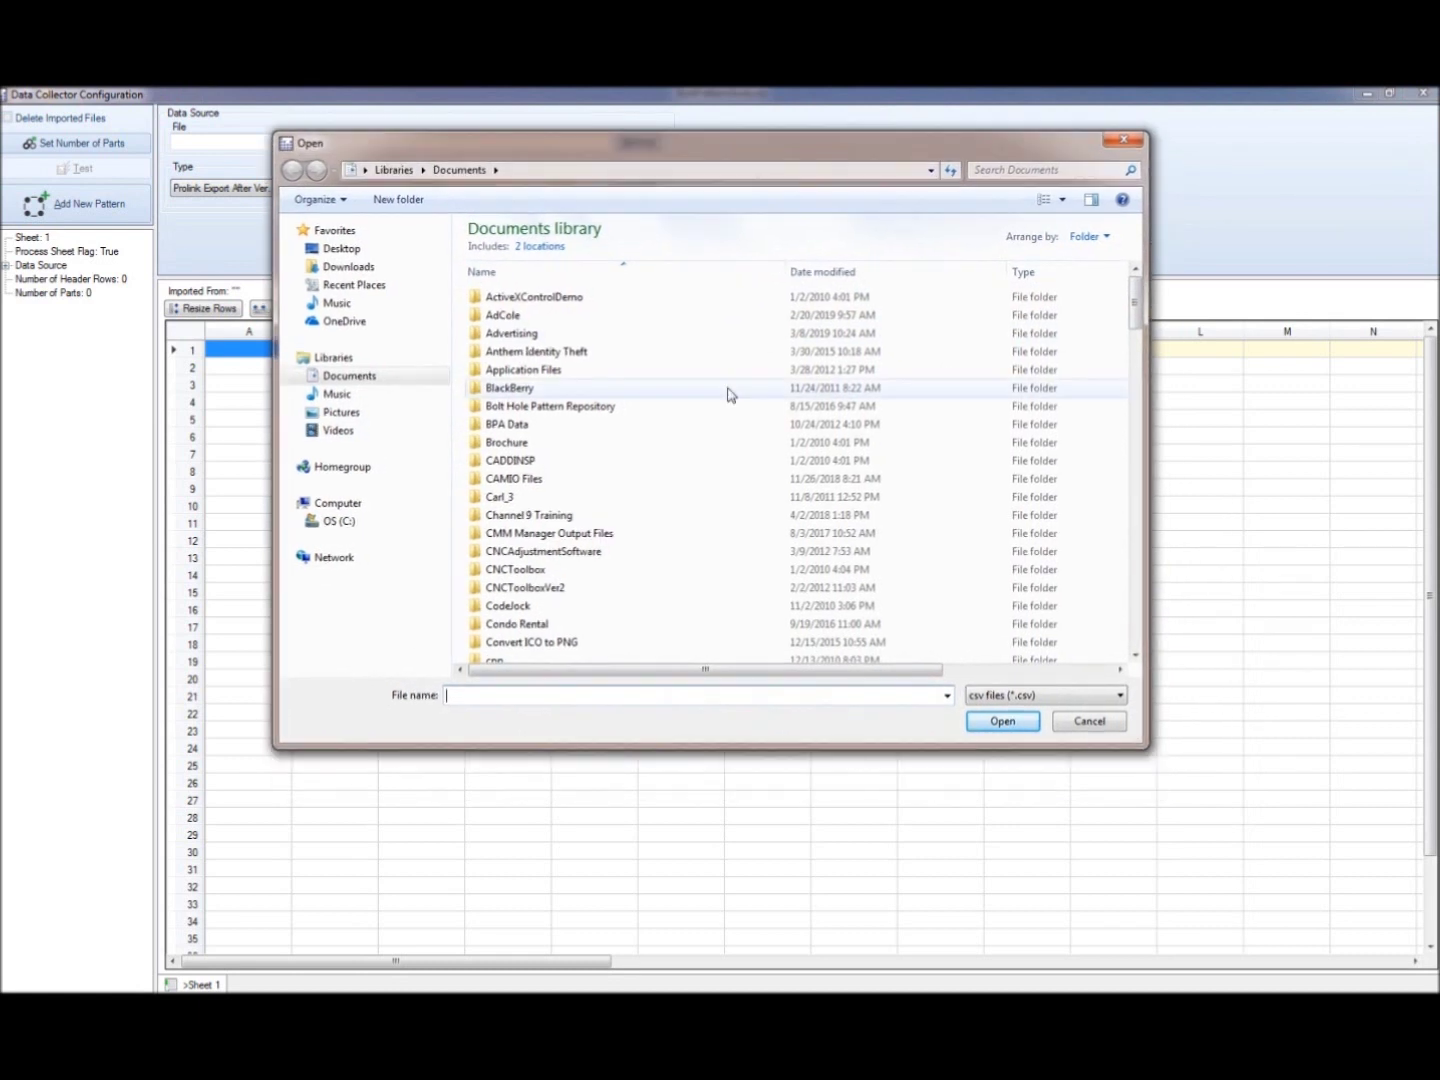
scroll(724, 491, "down", 14)
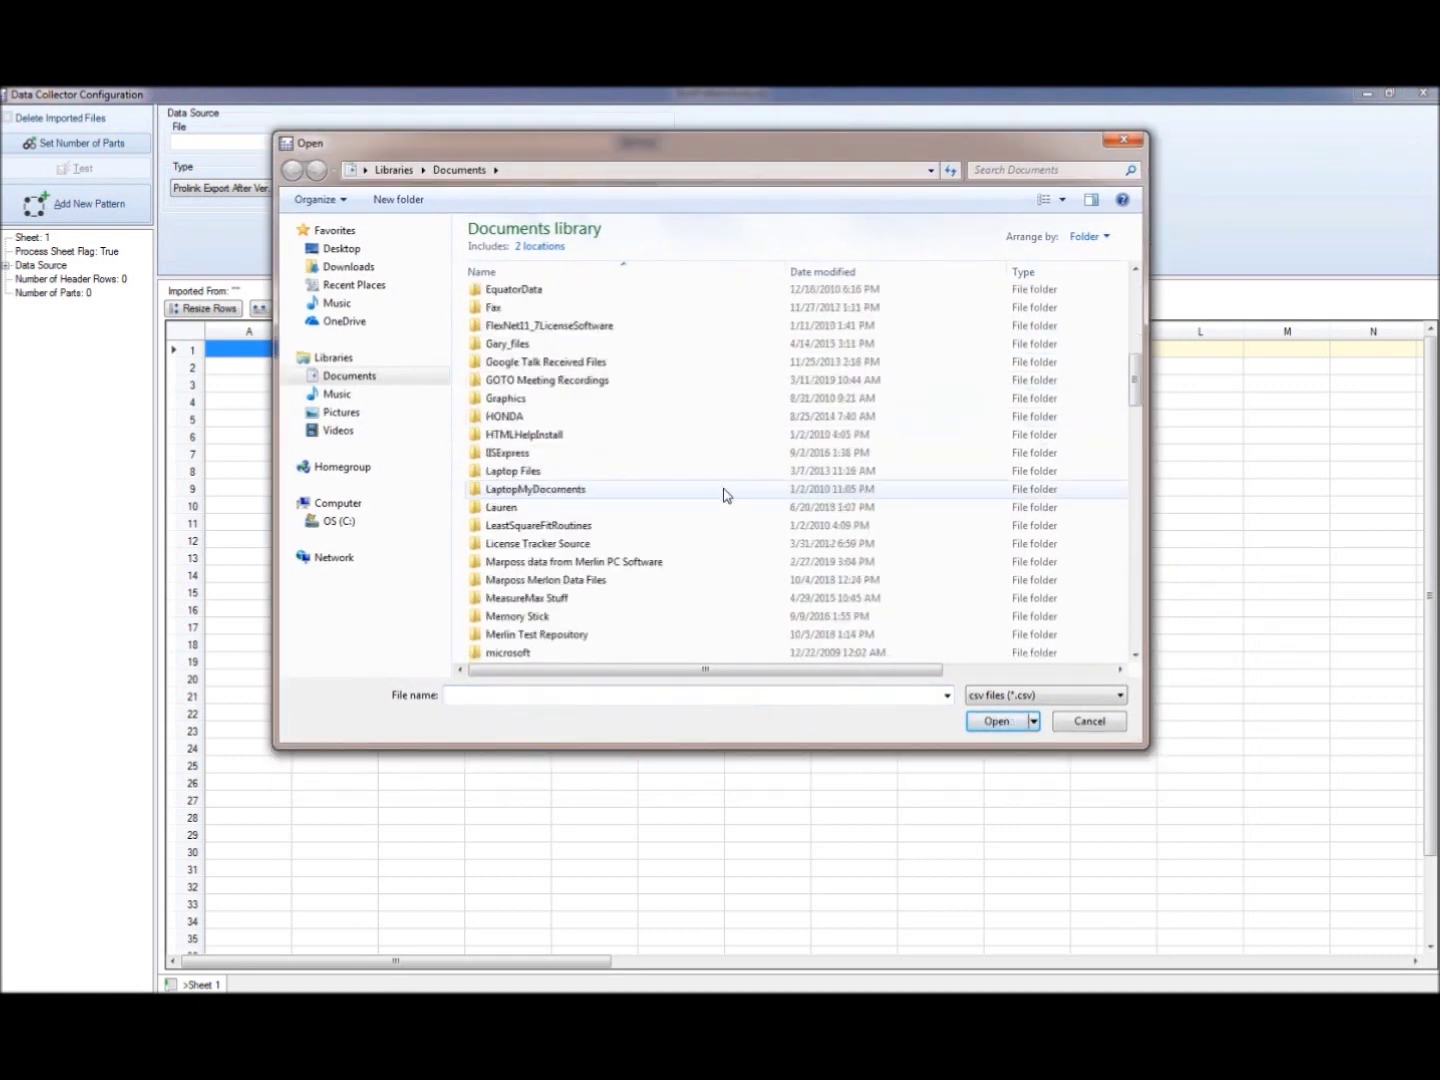
scroll(726, 492, "down", 10)
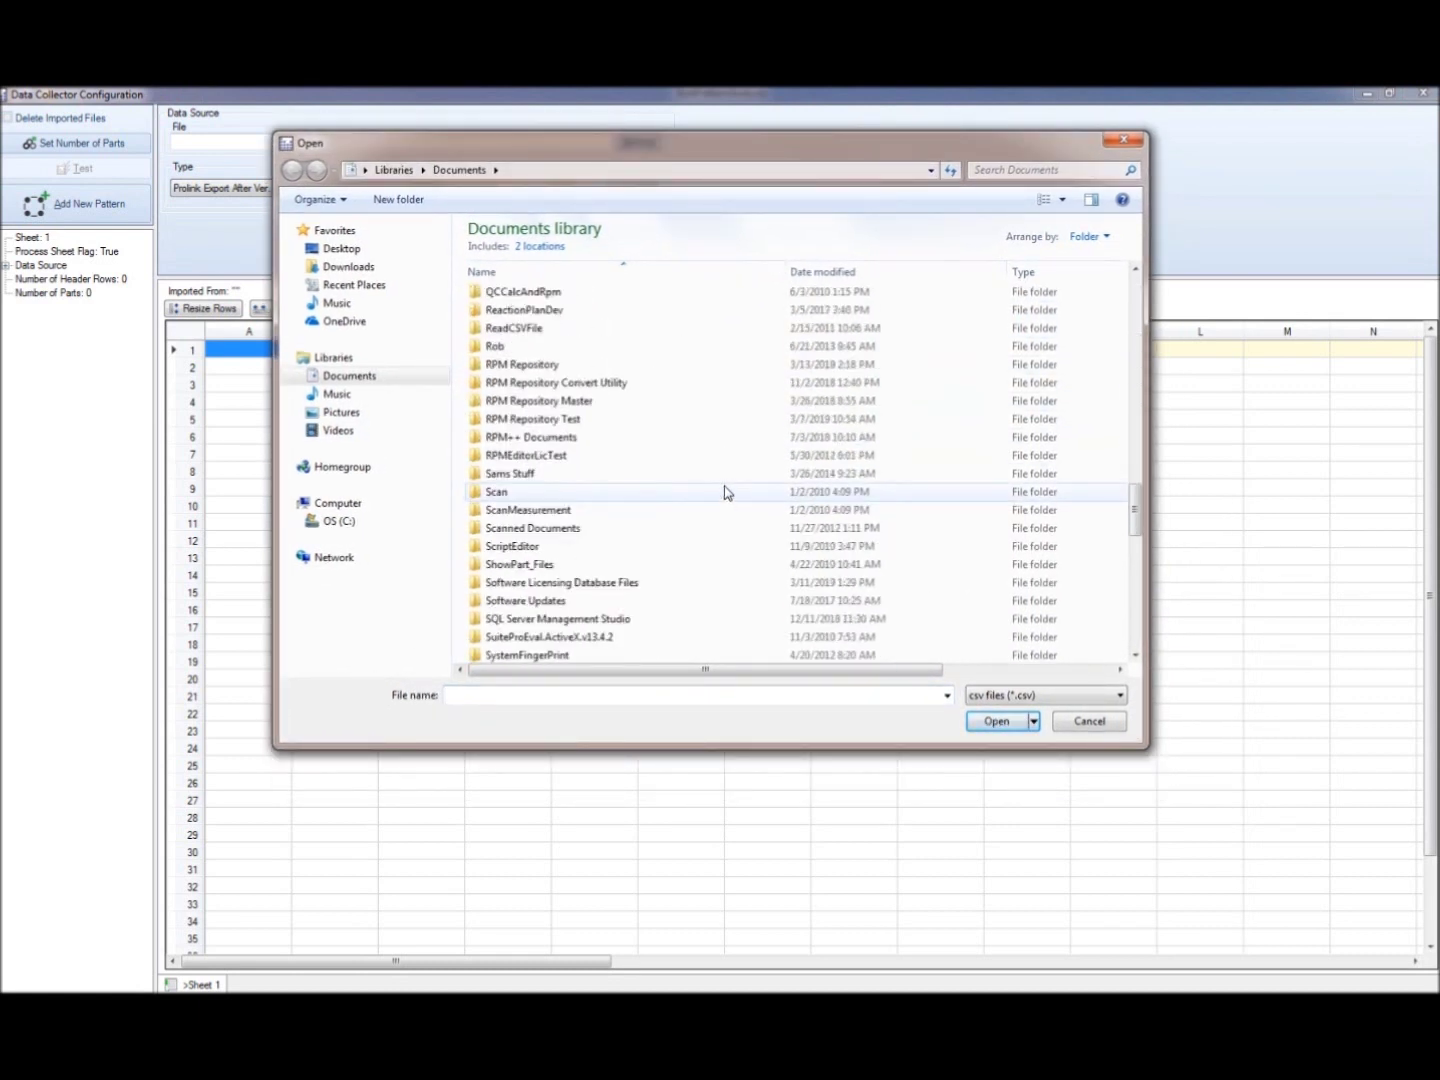
double_click(571, 365)
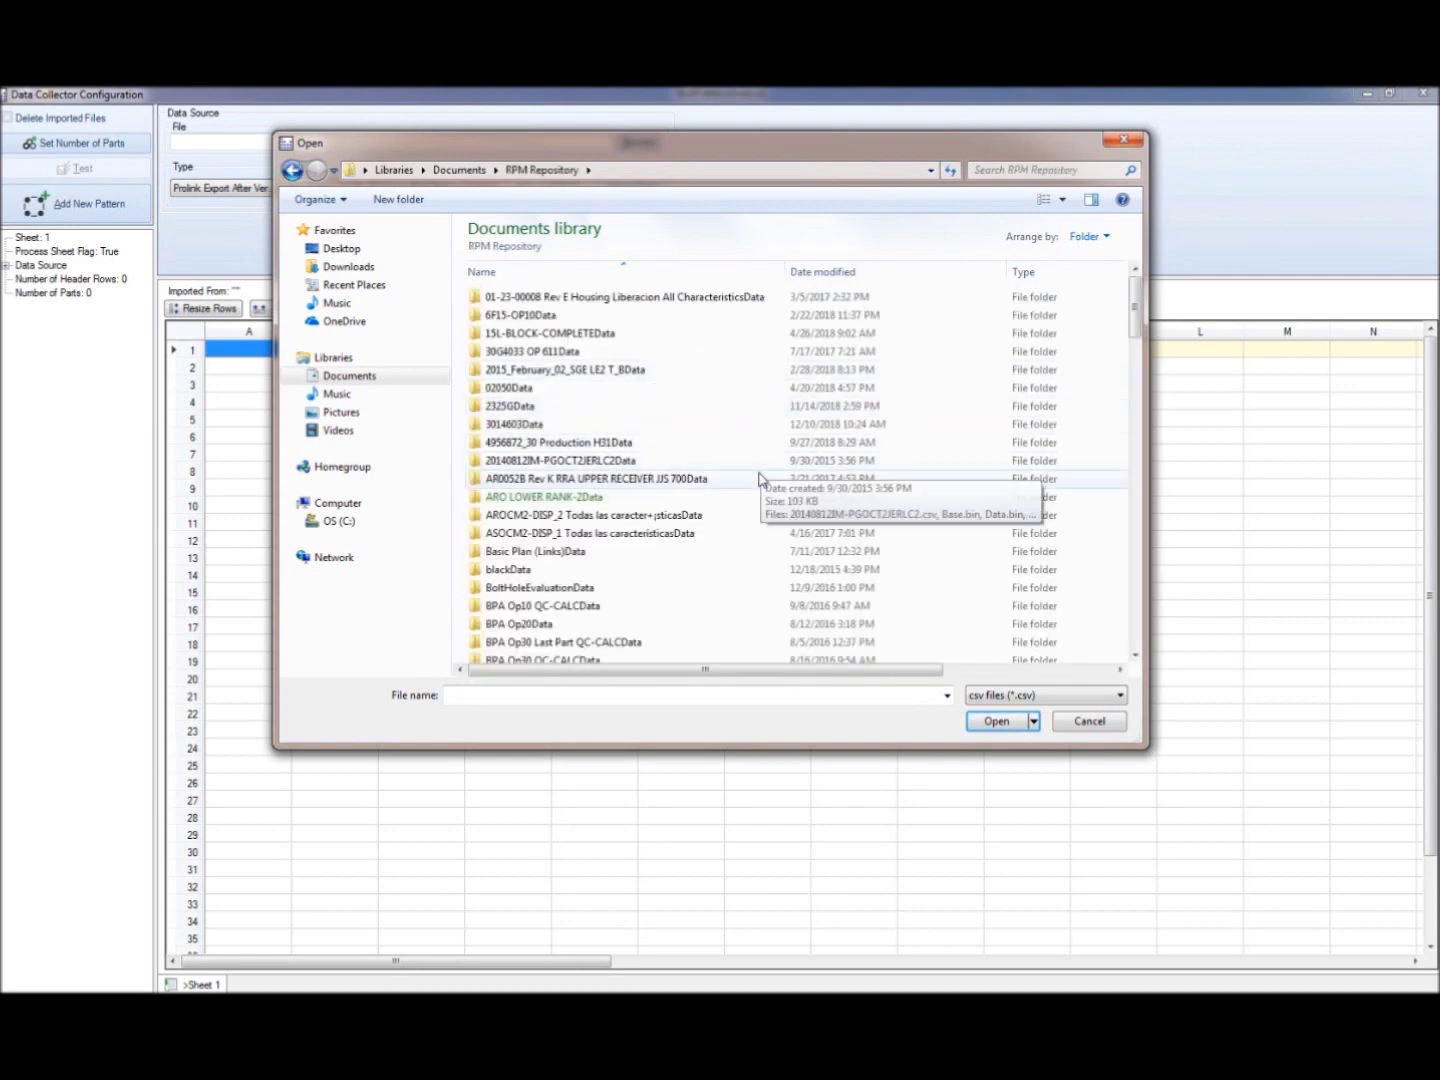
scroll(745, 519, "down", 20)
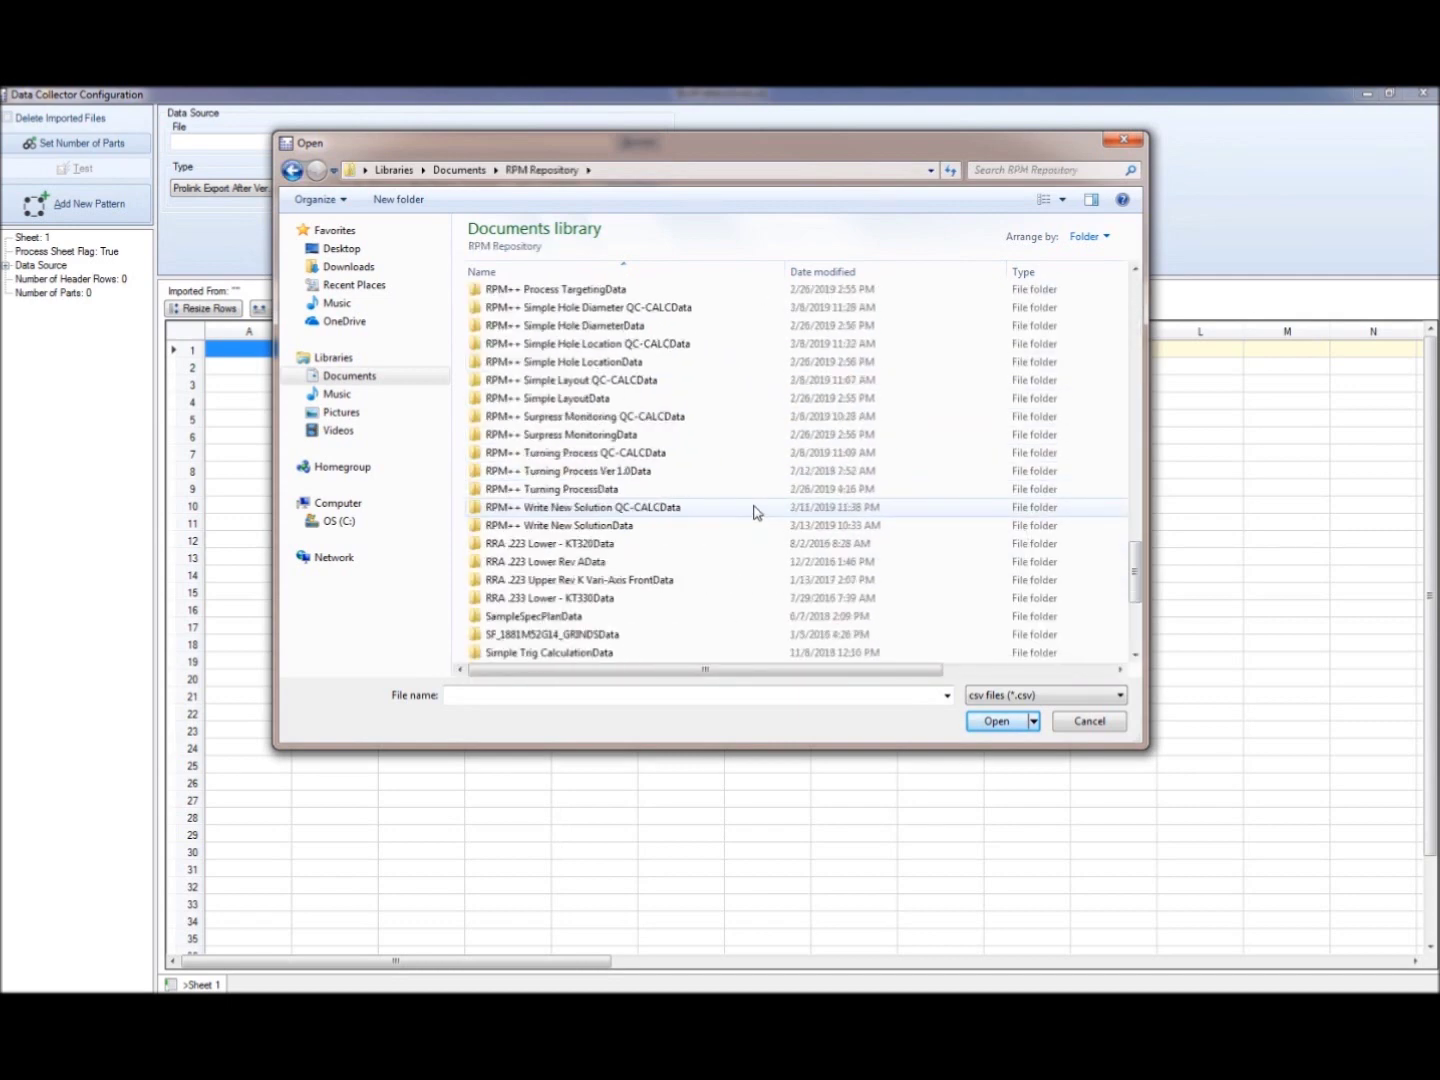
left_click(563, 653)
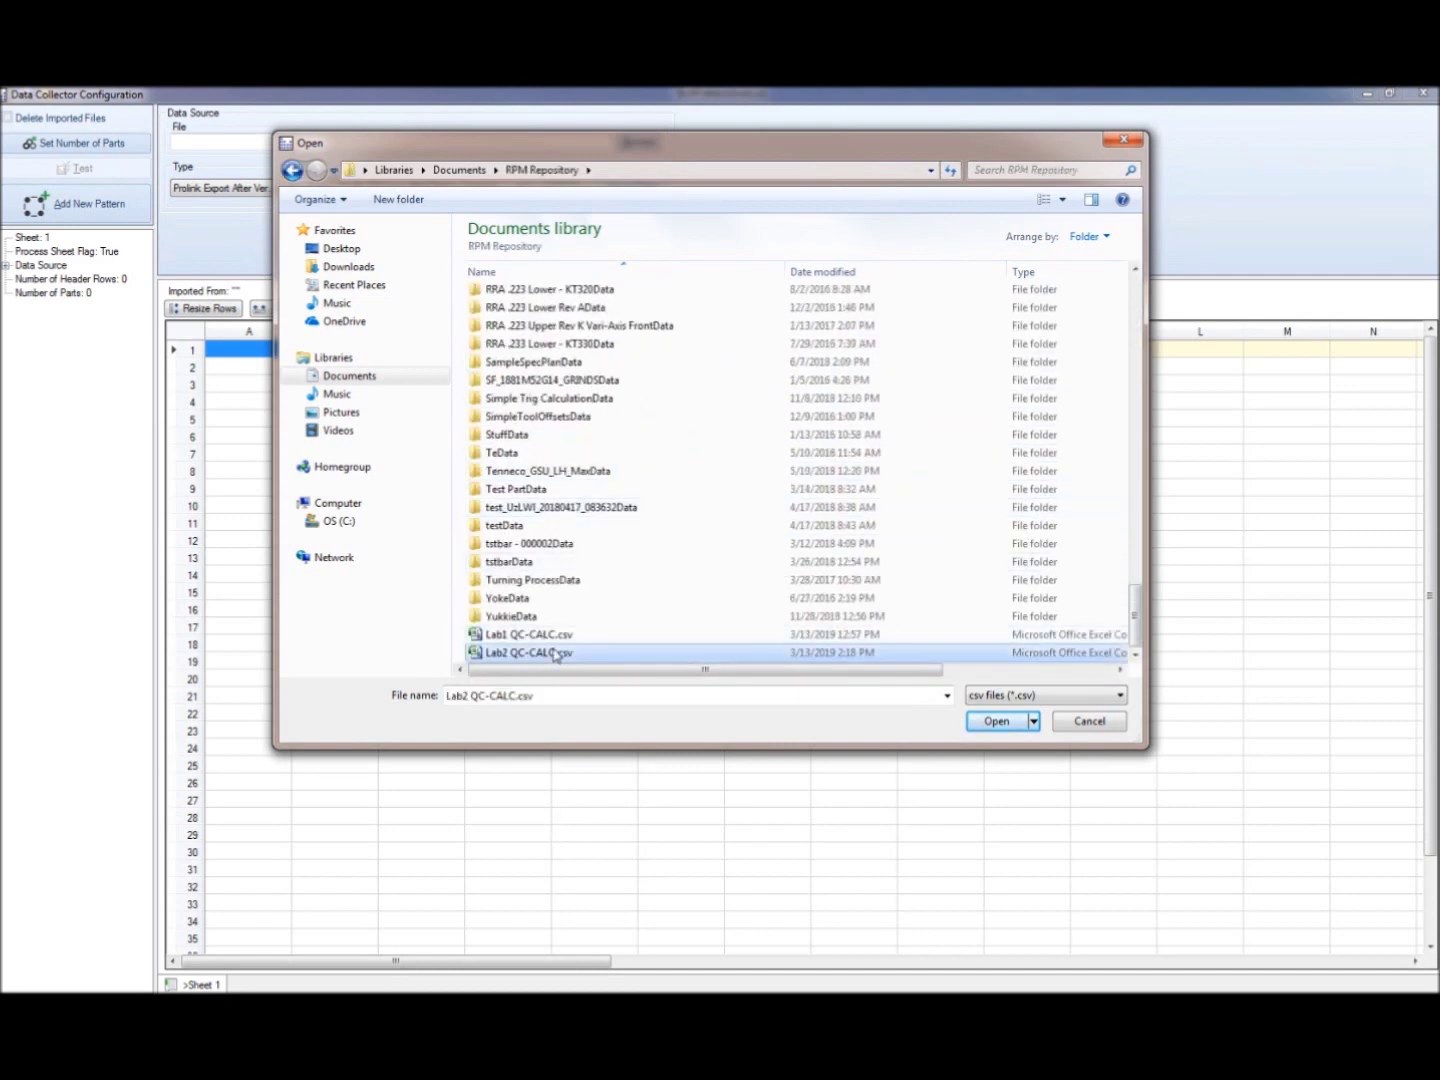
left_click(996, 721)
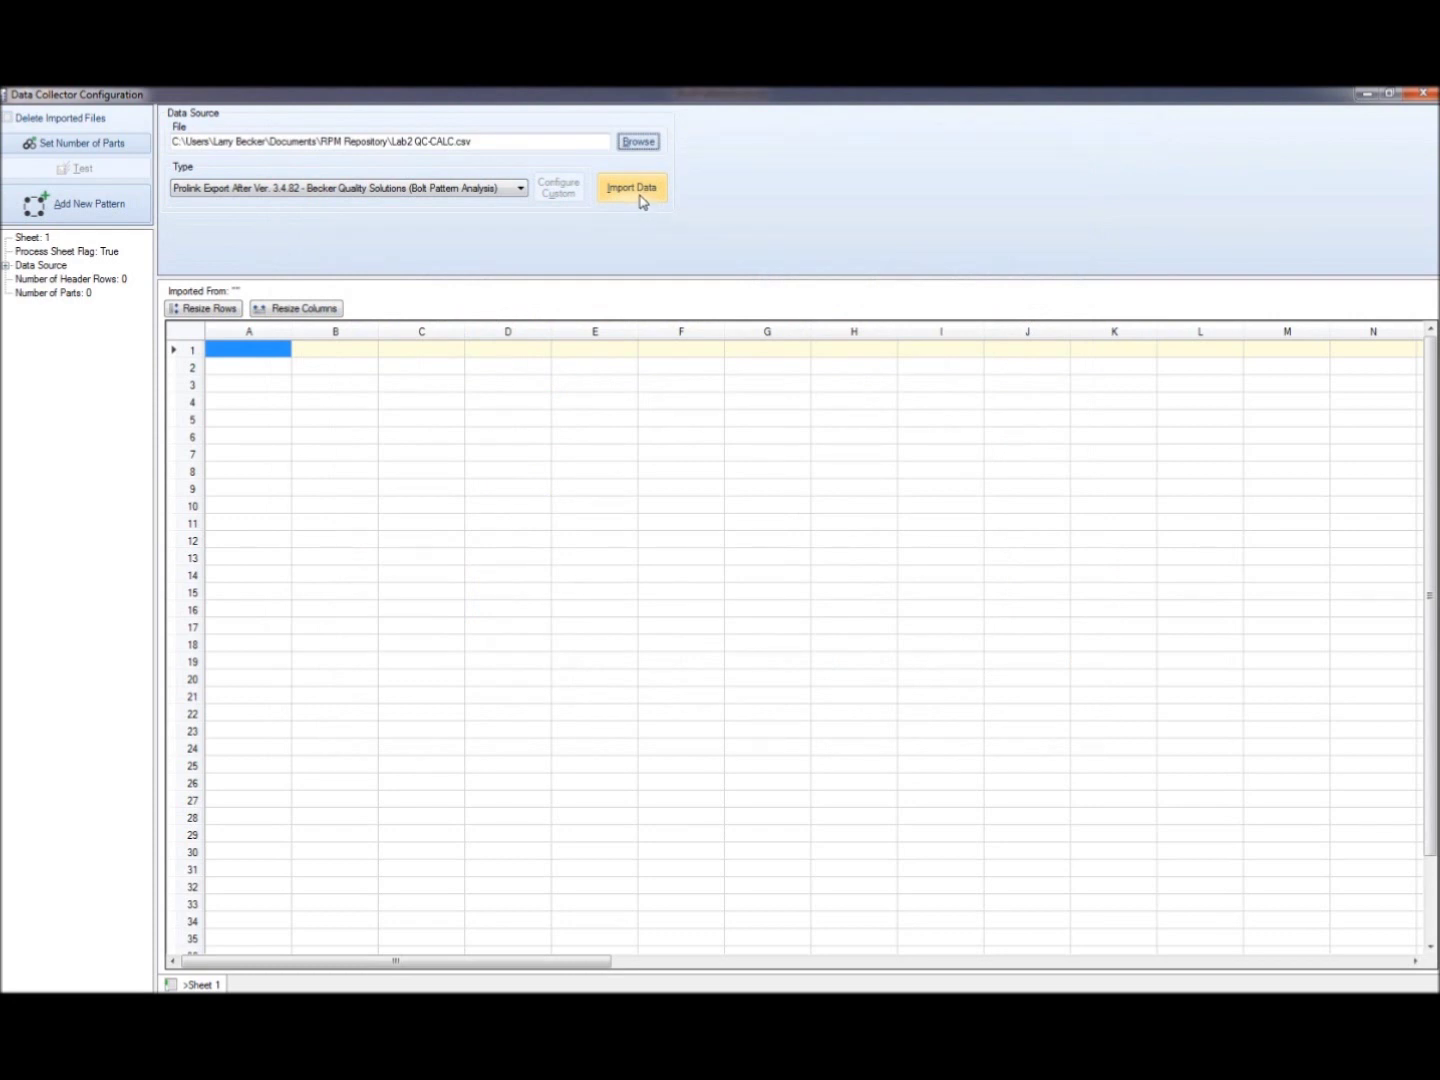
left_click(642, 196)
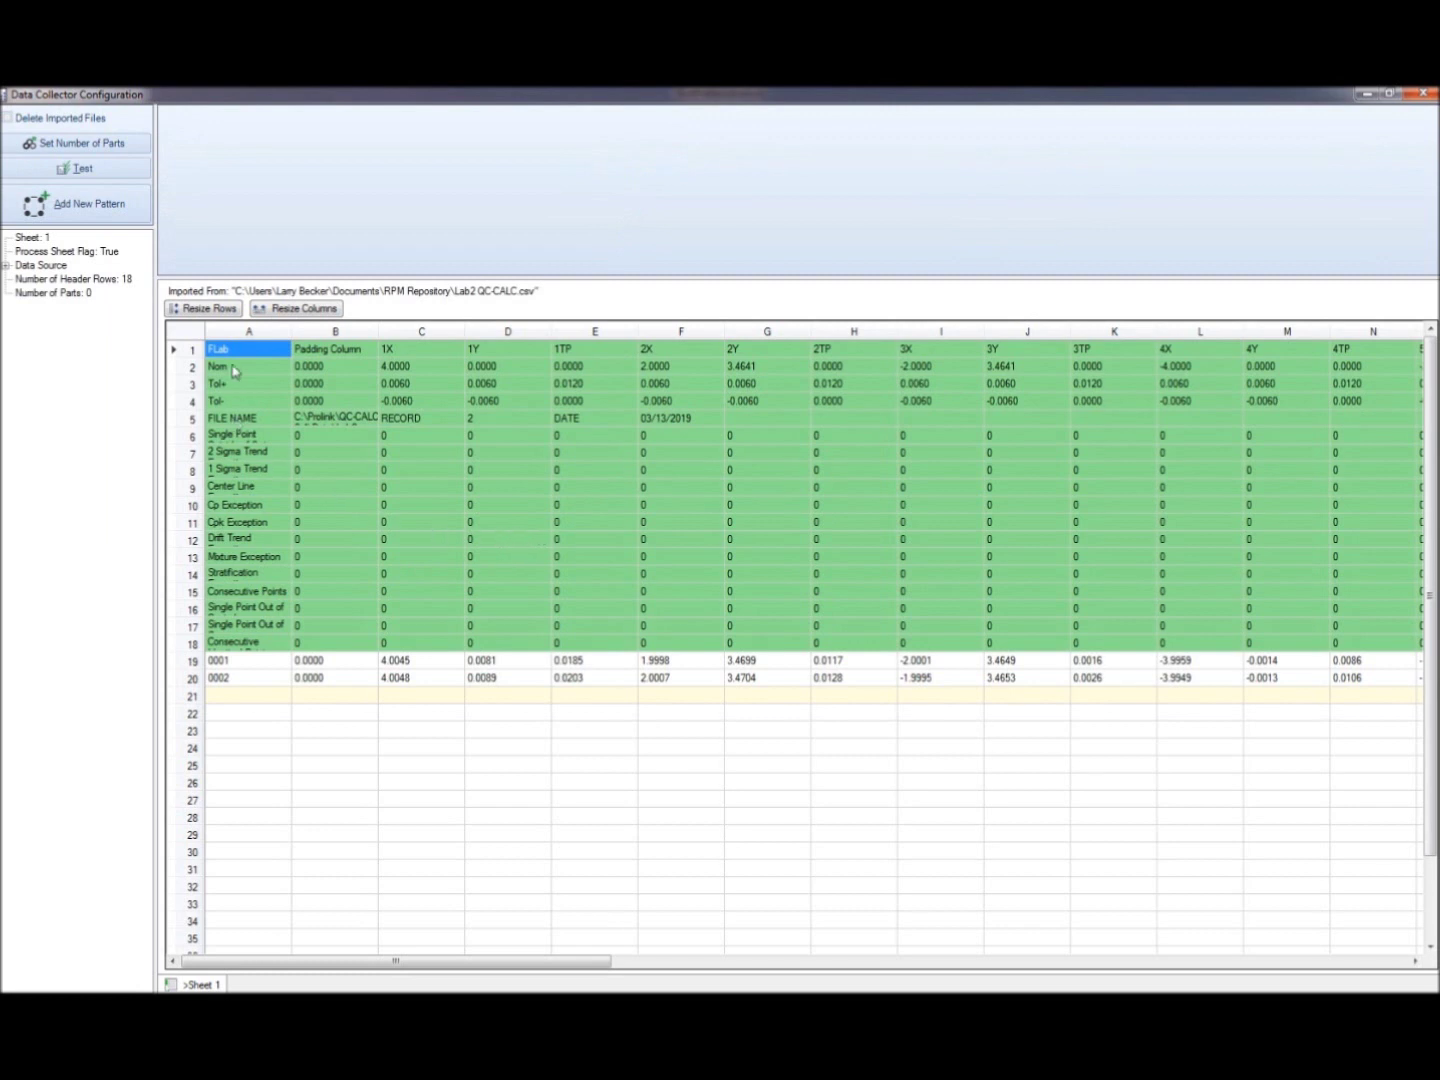
Resize the imported sheet's rows and columns to fit their contents and look through all its columns.
left_click(211, 308)
left_click(293, 310)
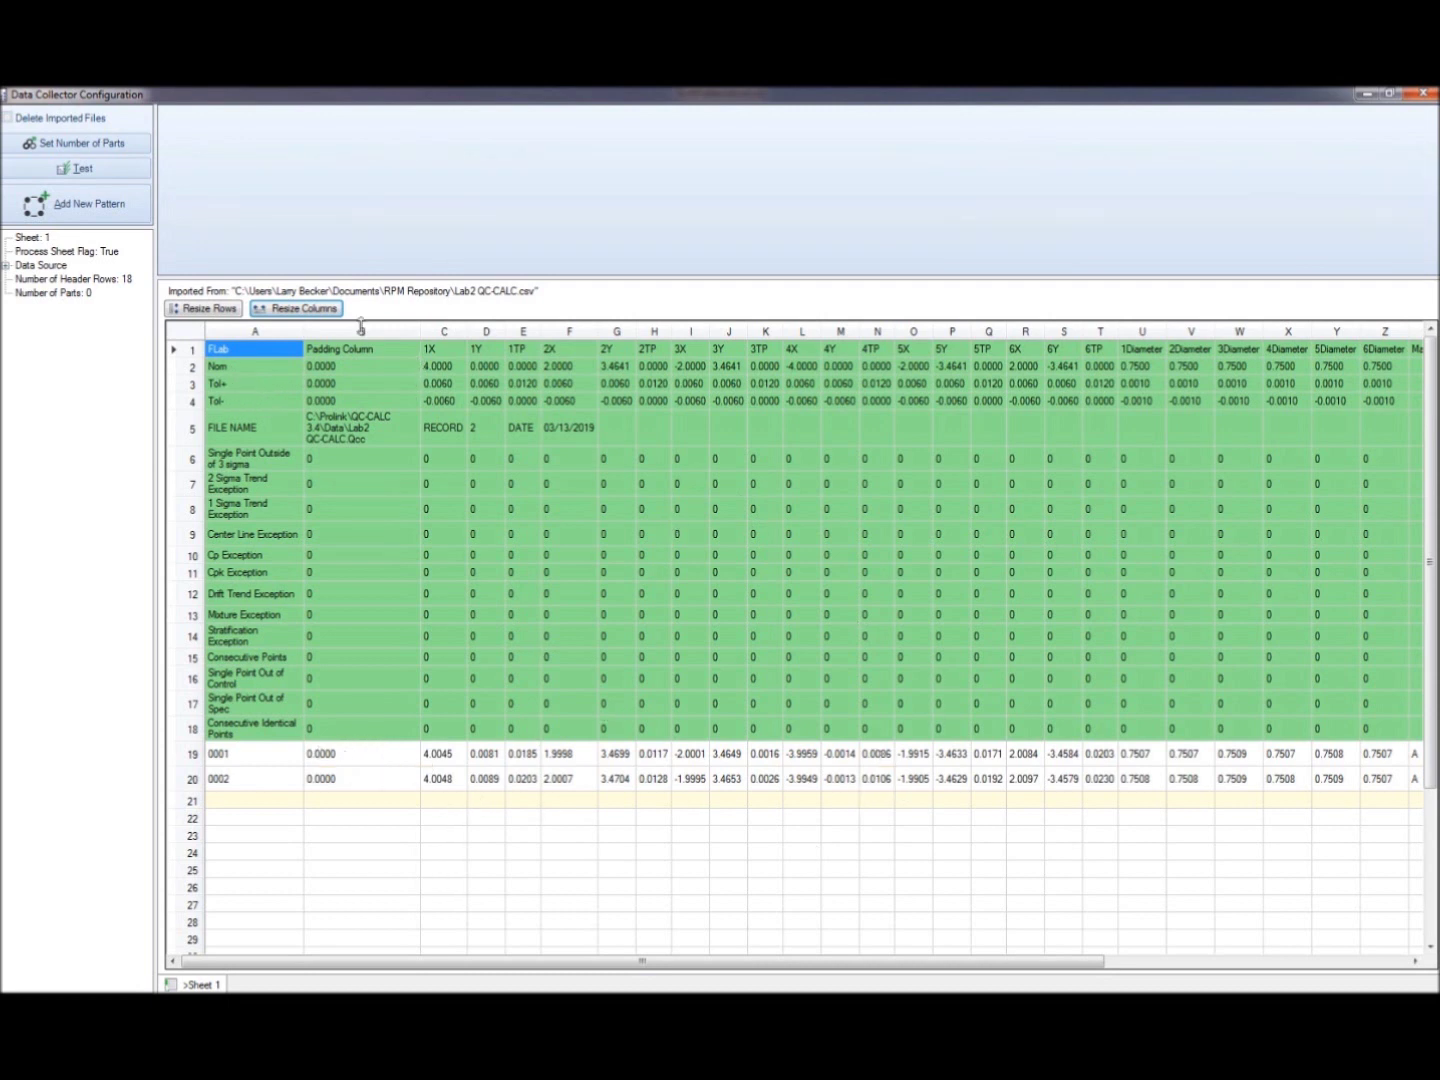
left_click_drag(791, 965, 1286, 964)
left_click_drag(900, 973, 400, 964)
Add a new pattern and review its display and coordinate system settings.
left_click(79, 216)
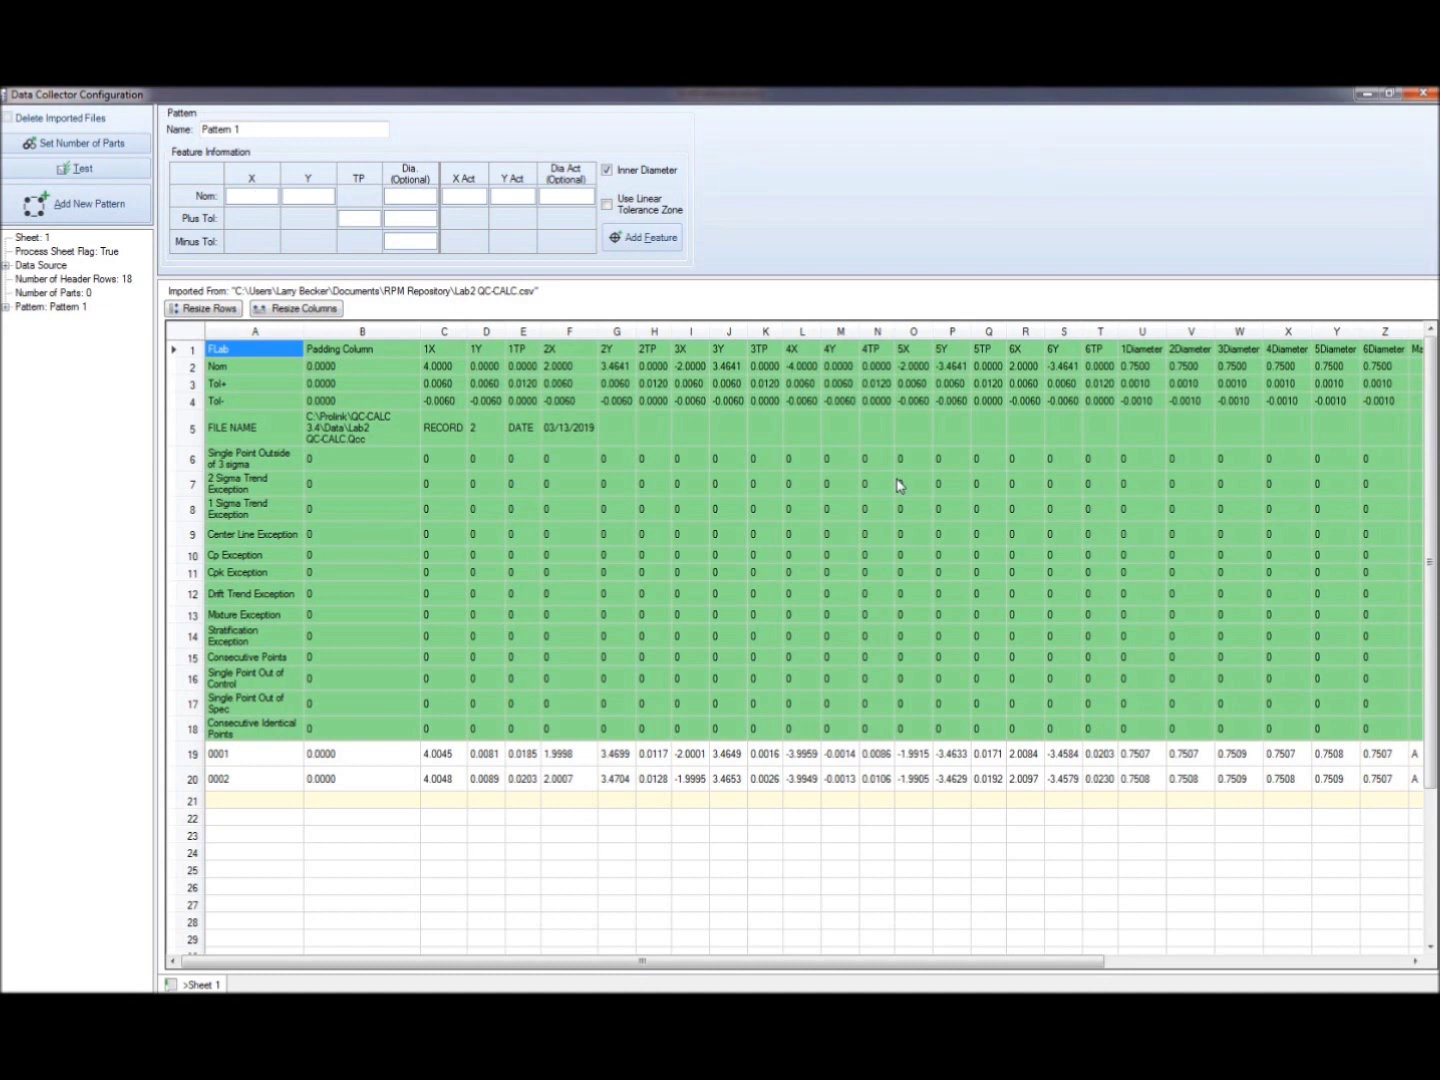
left_click(9, 314)
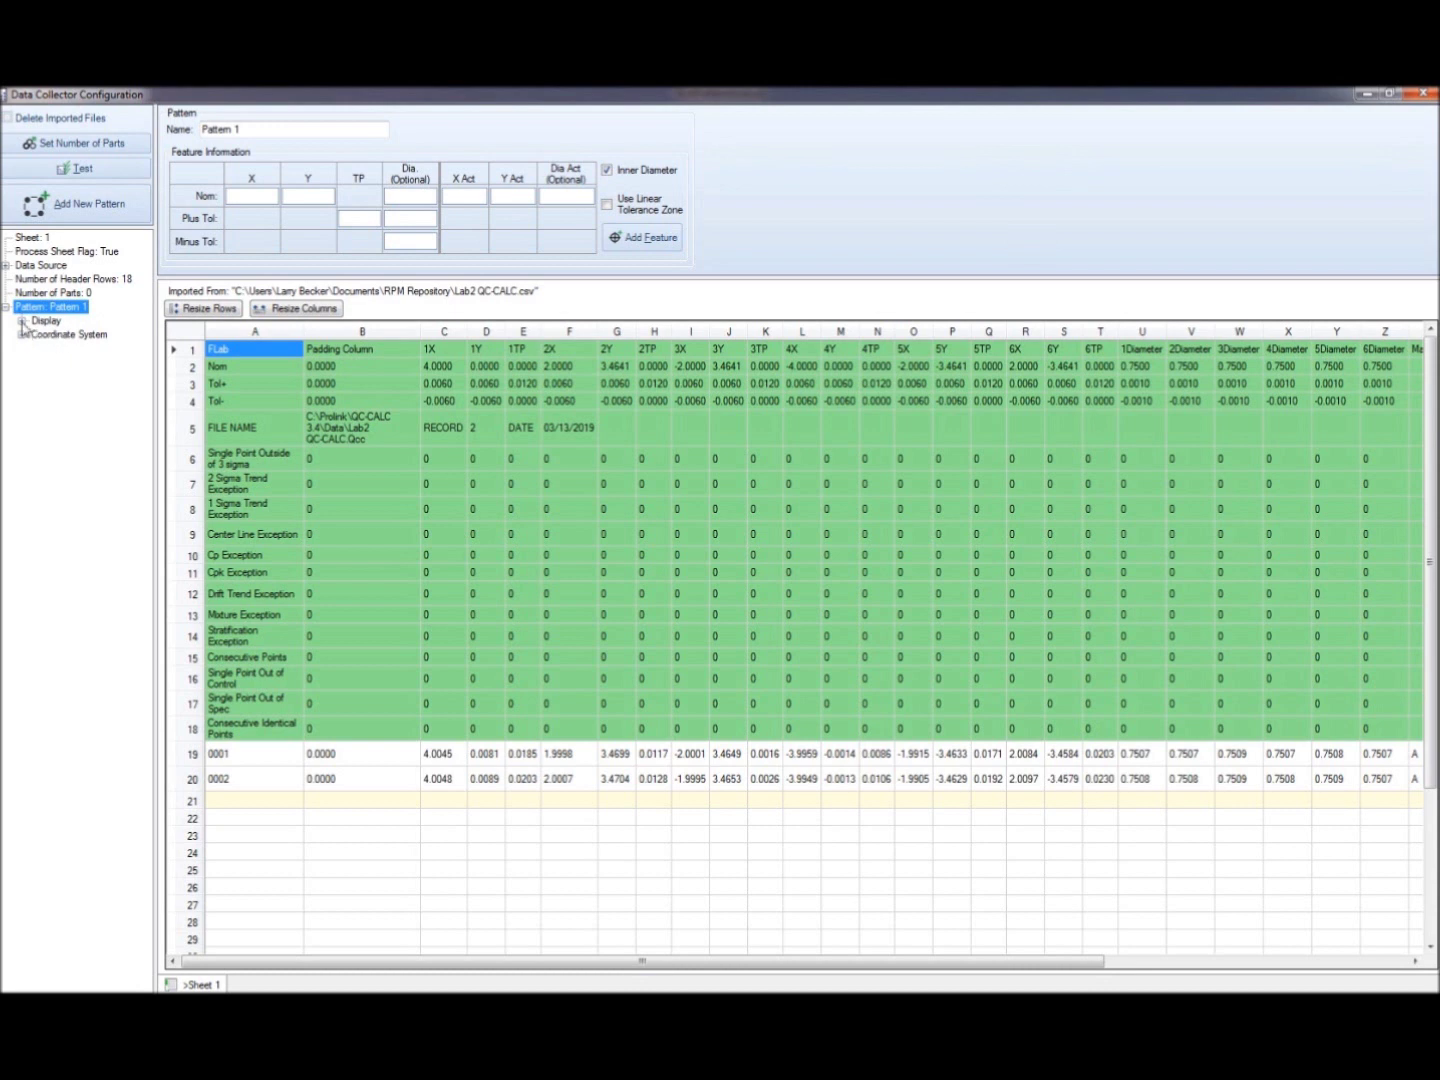
left_click(22, 322)
left_click(60, 334)
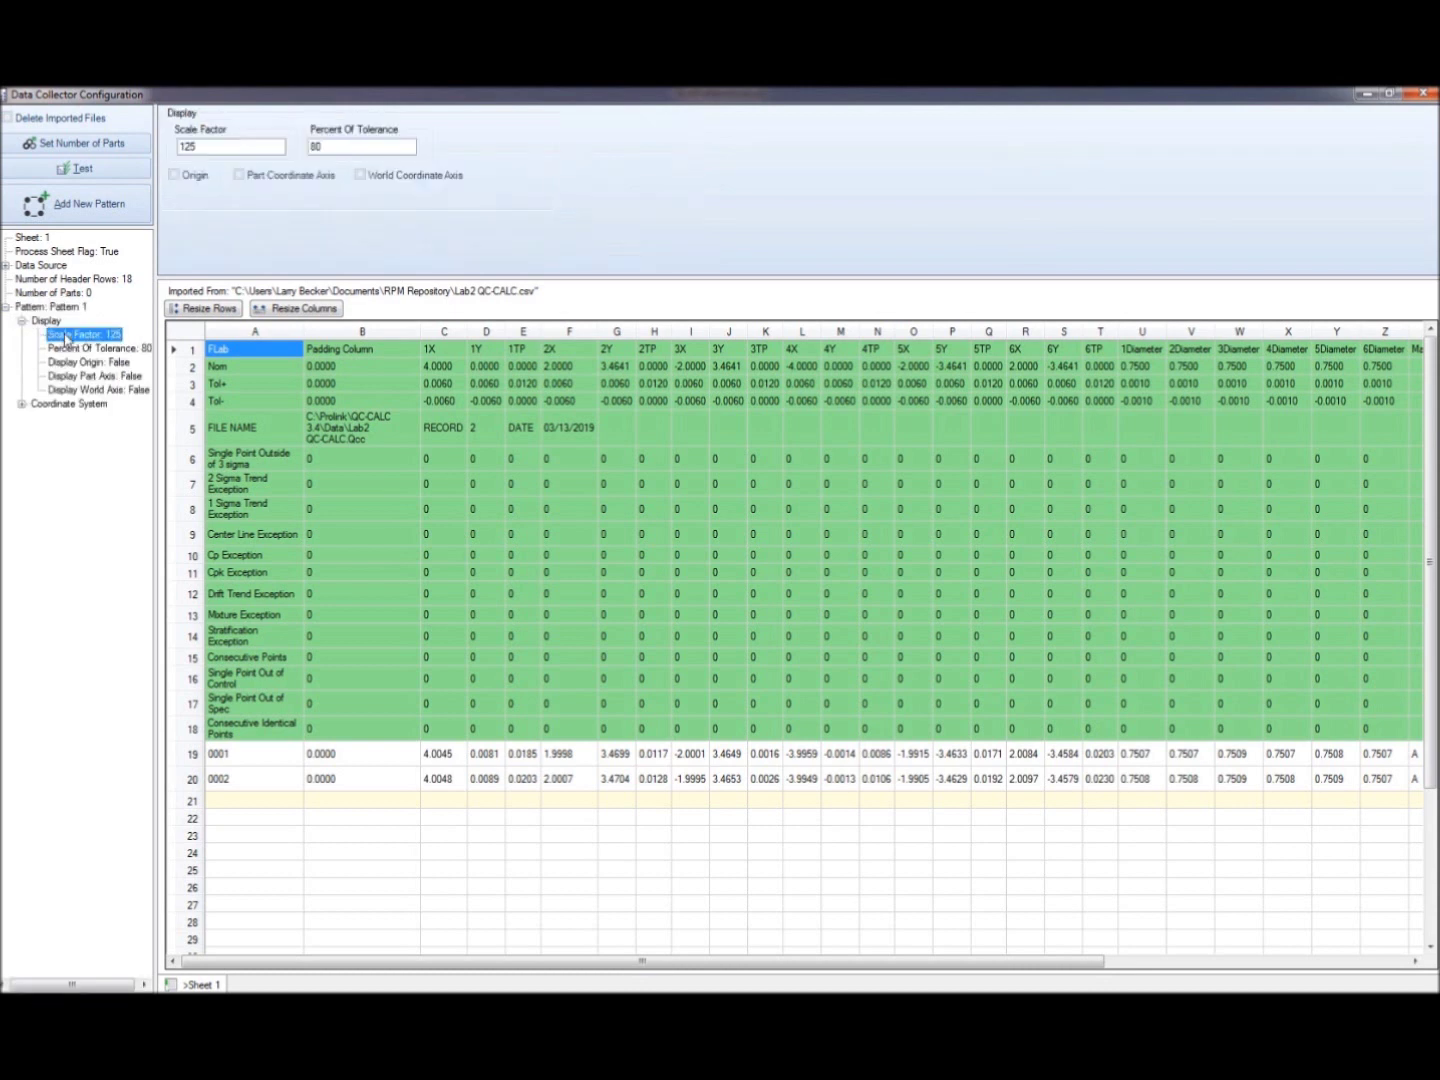
key("Up")
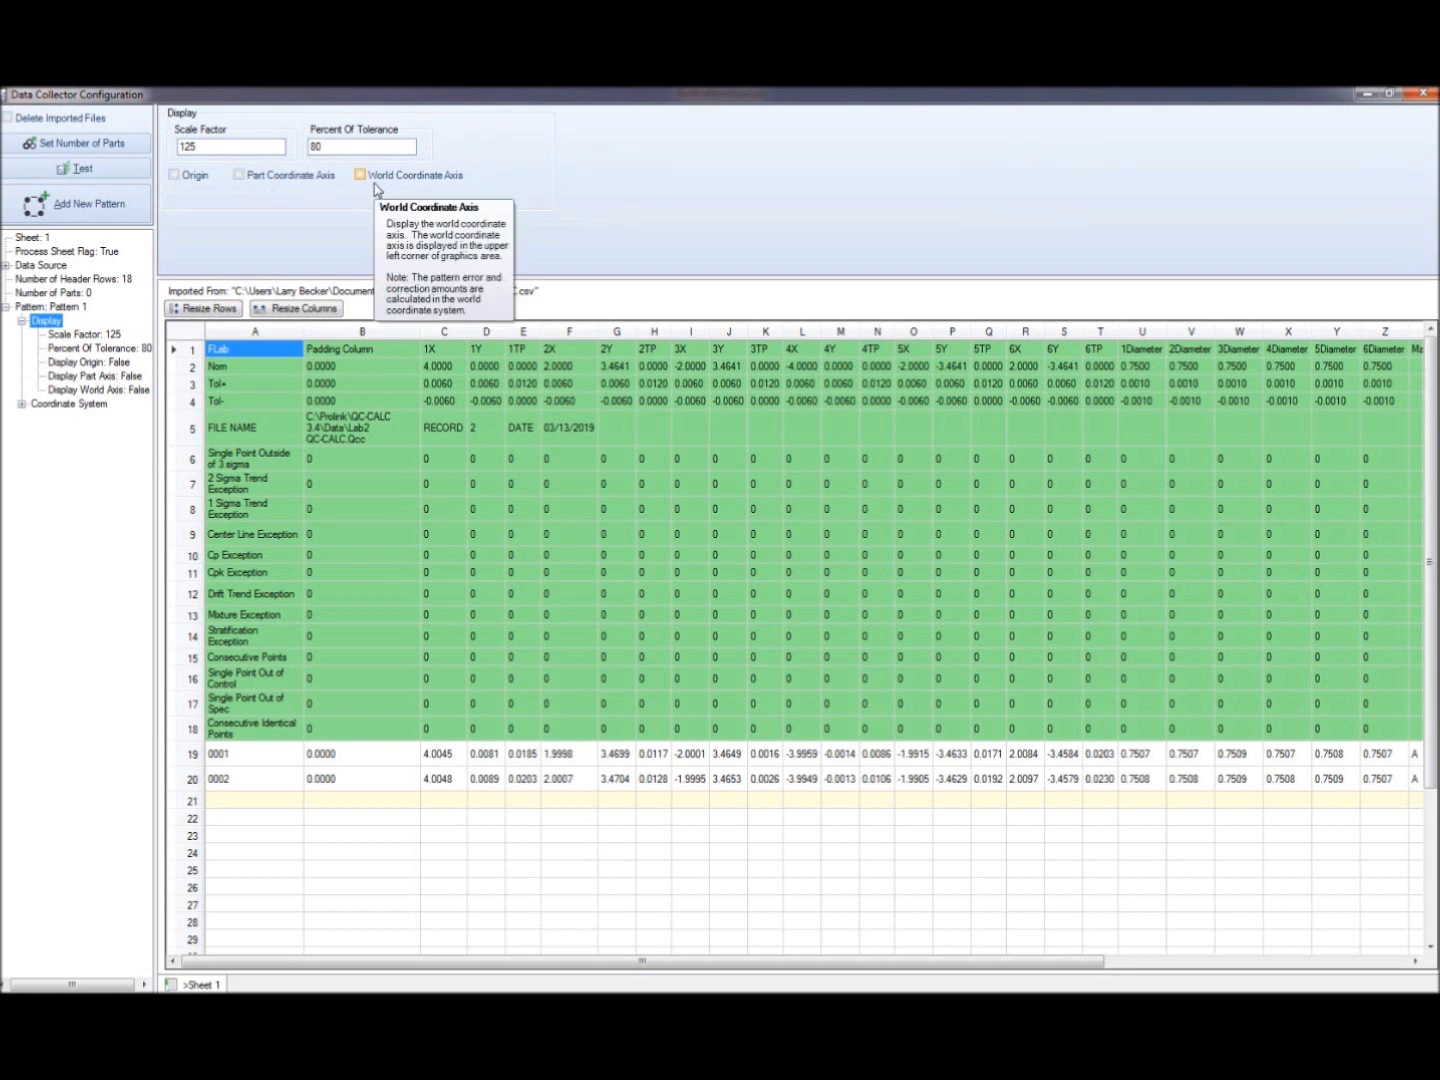
left_click(23, 405)
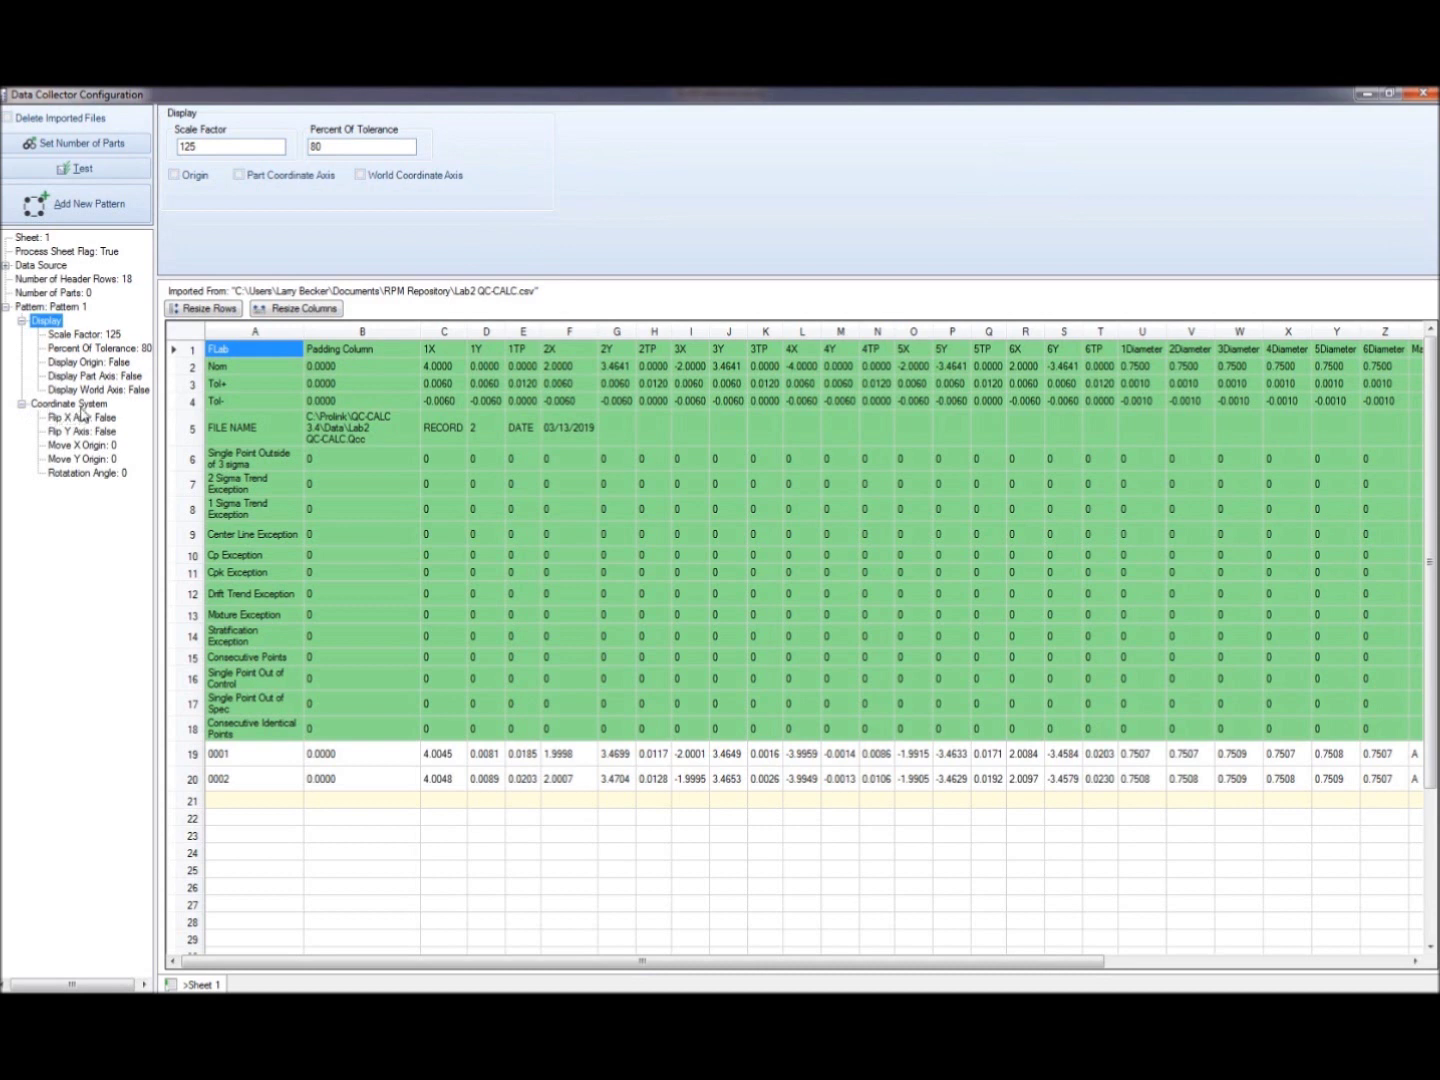
left_click(80, 405)
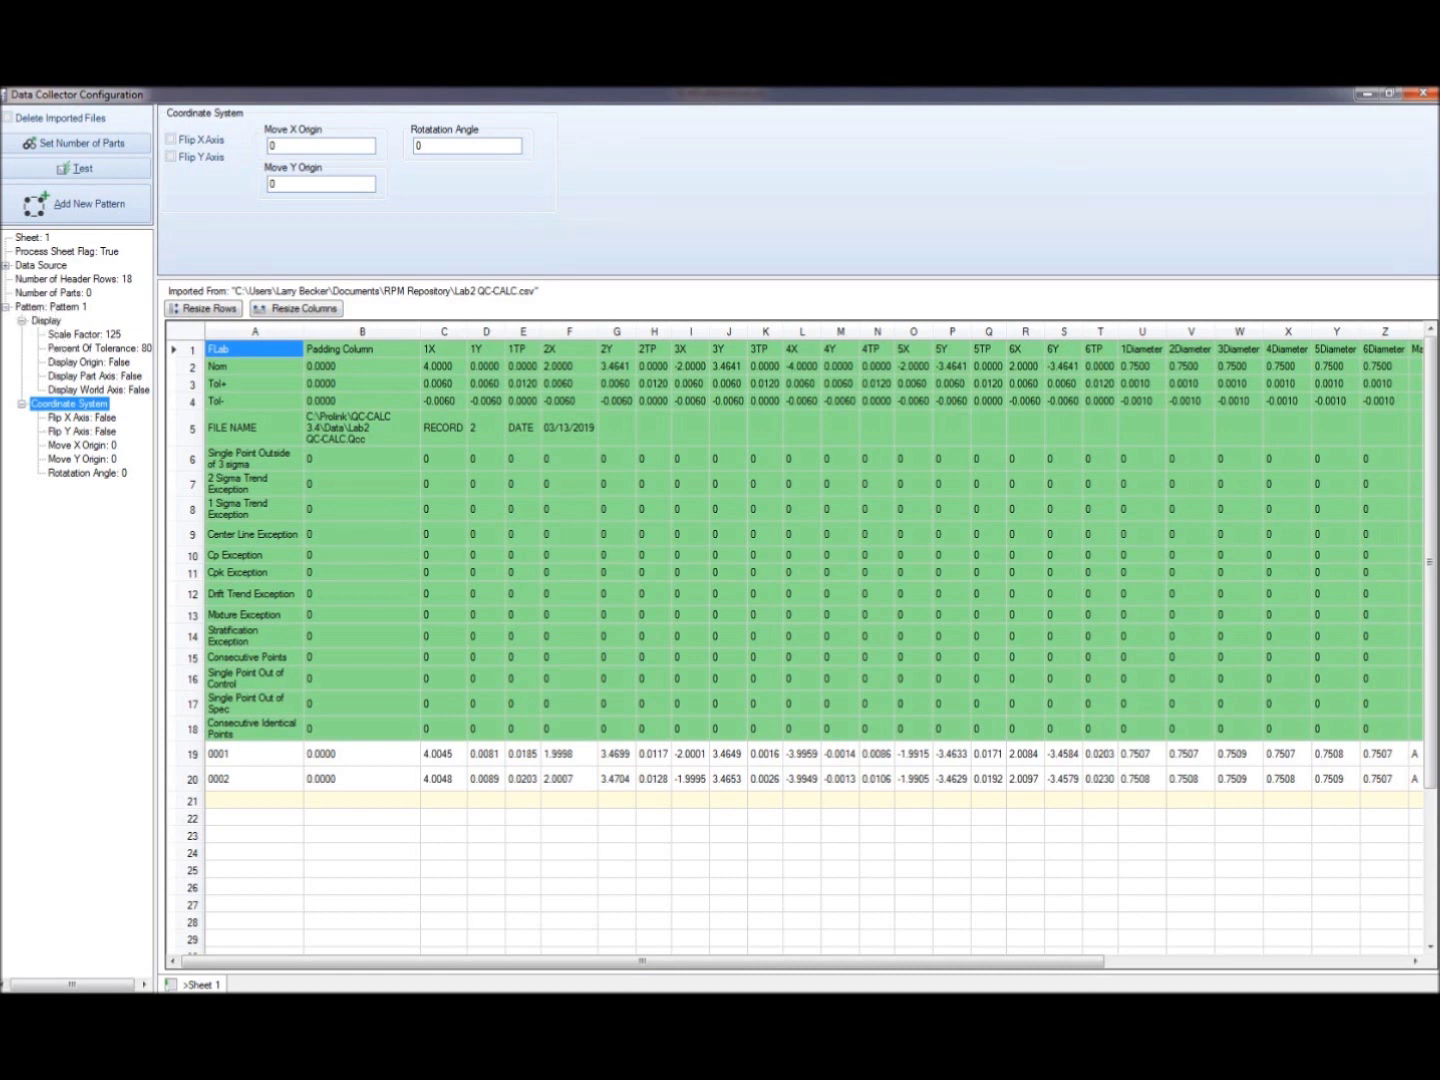
Set the number of parts to 1 and return to the feature information of Pattern 1.
left_click(75, 405)
left_click(57, 308)
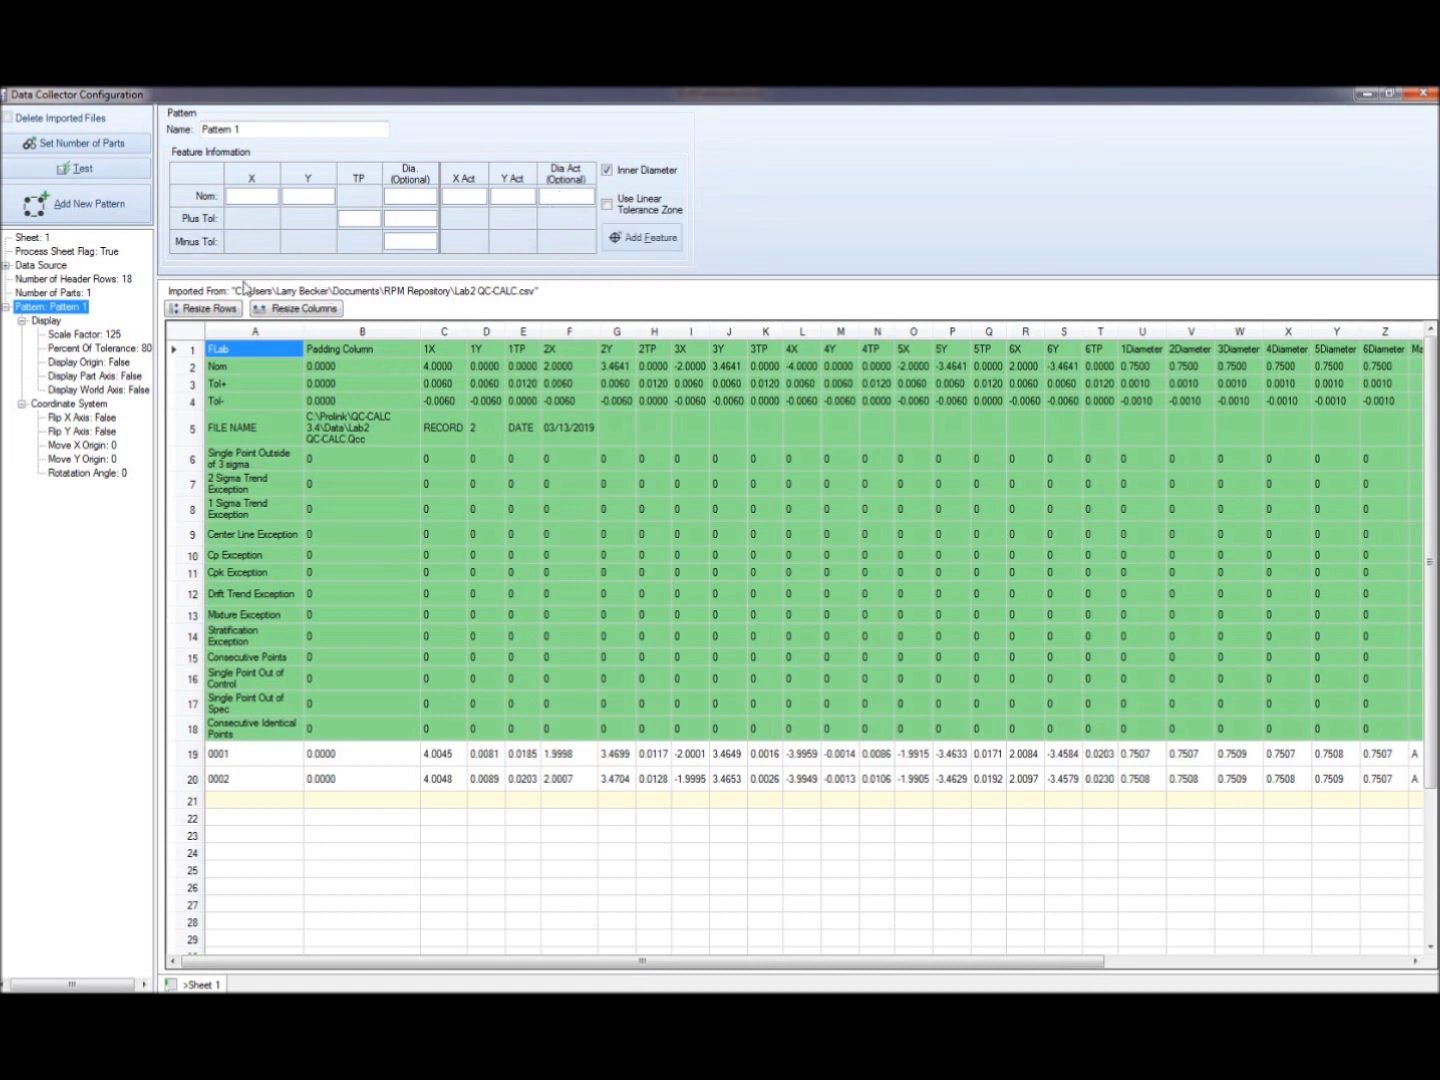
Add the first feature to Pattern 1 with X nominal C2, Y nominal D2, TP tolerance E3 and diameter nominal U2 from sheet 1.
left_click(256, 201)
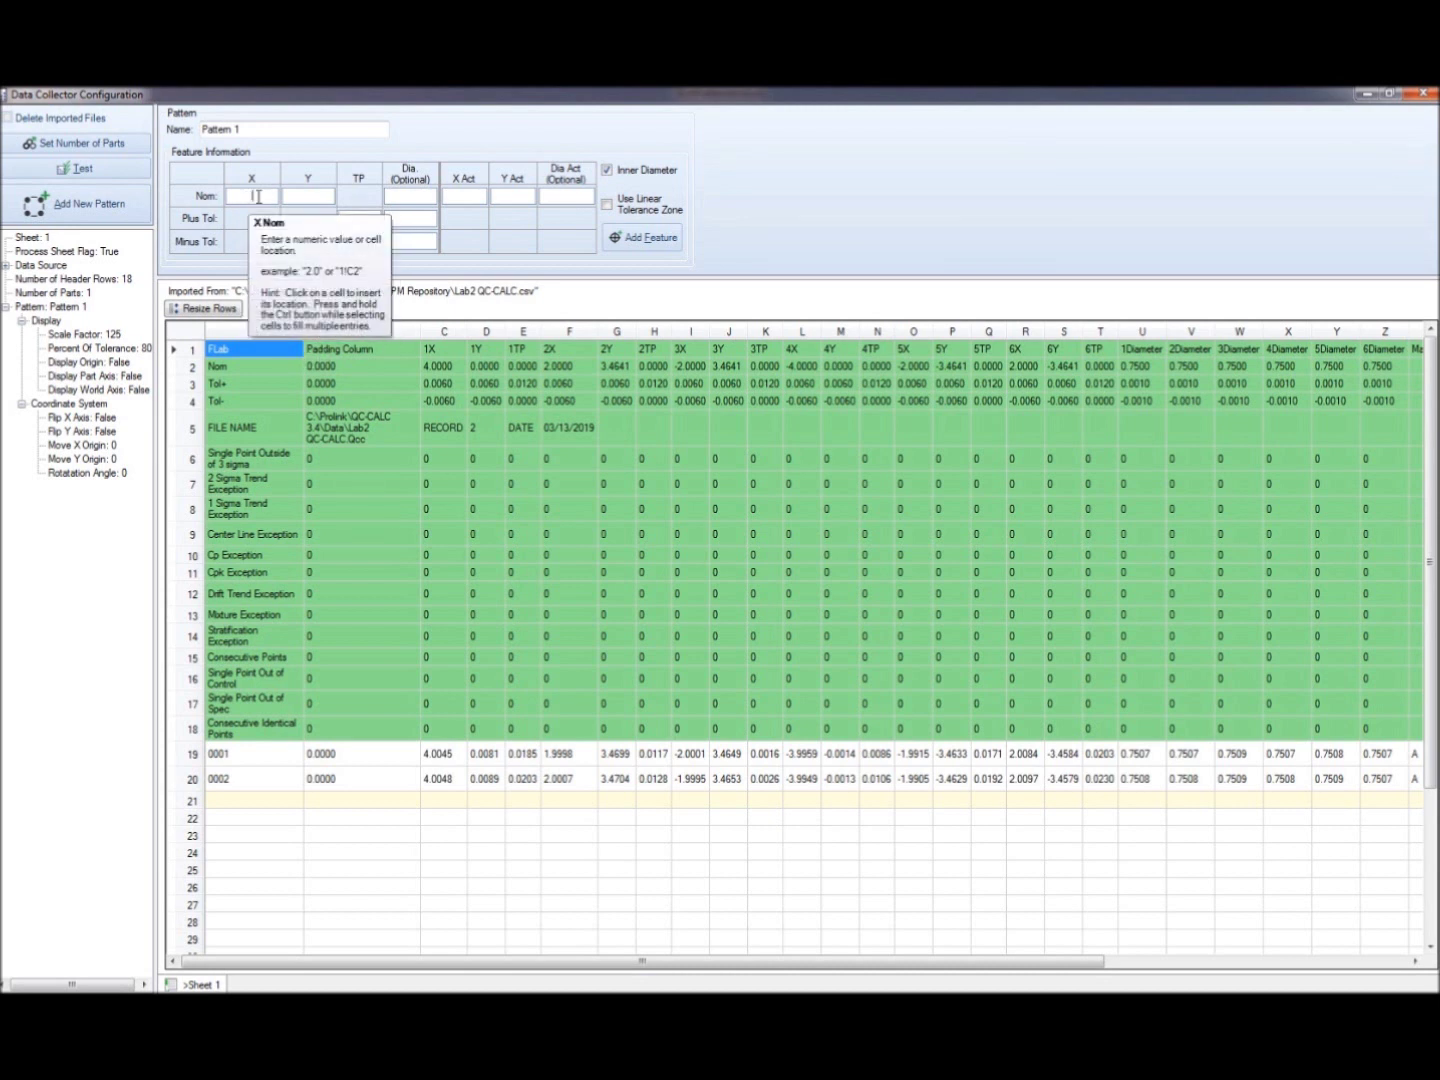
left_click(440, 365)
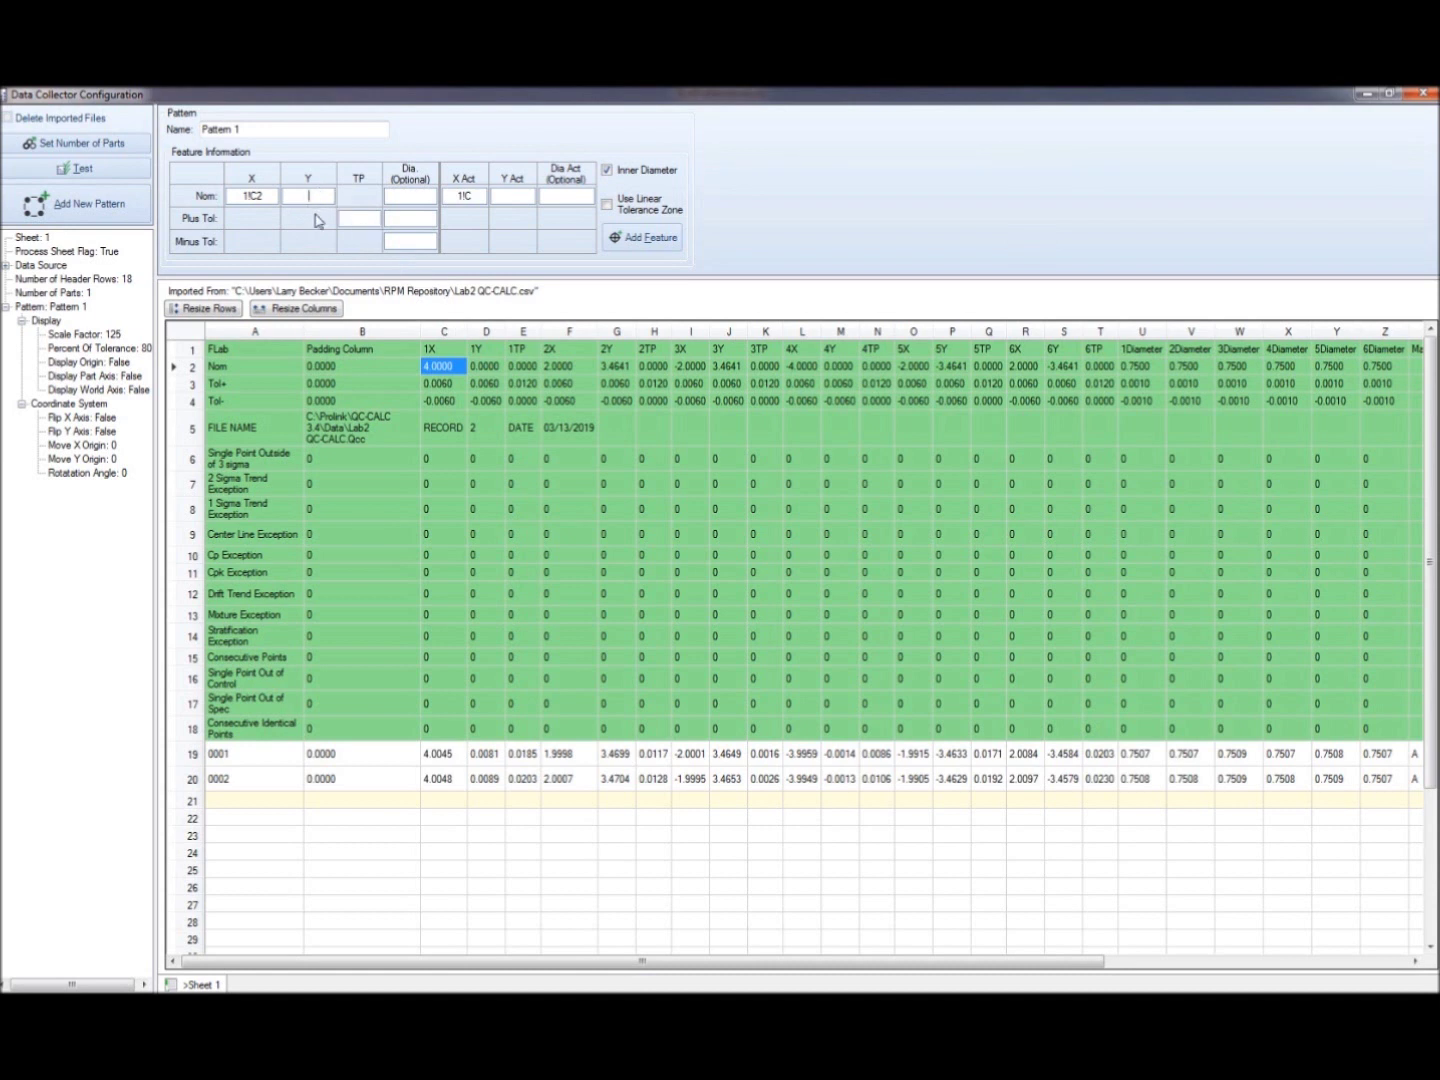
left_click(487, 367)
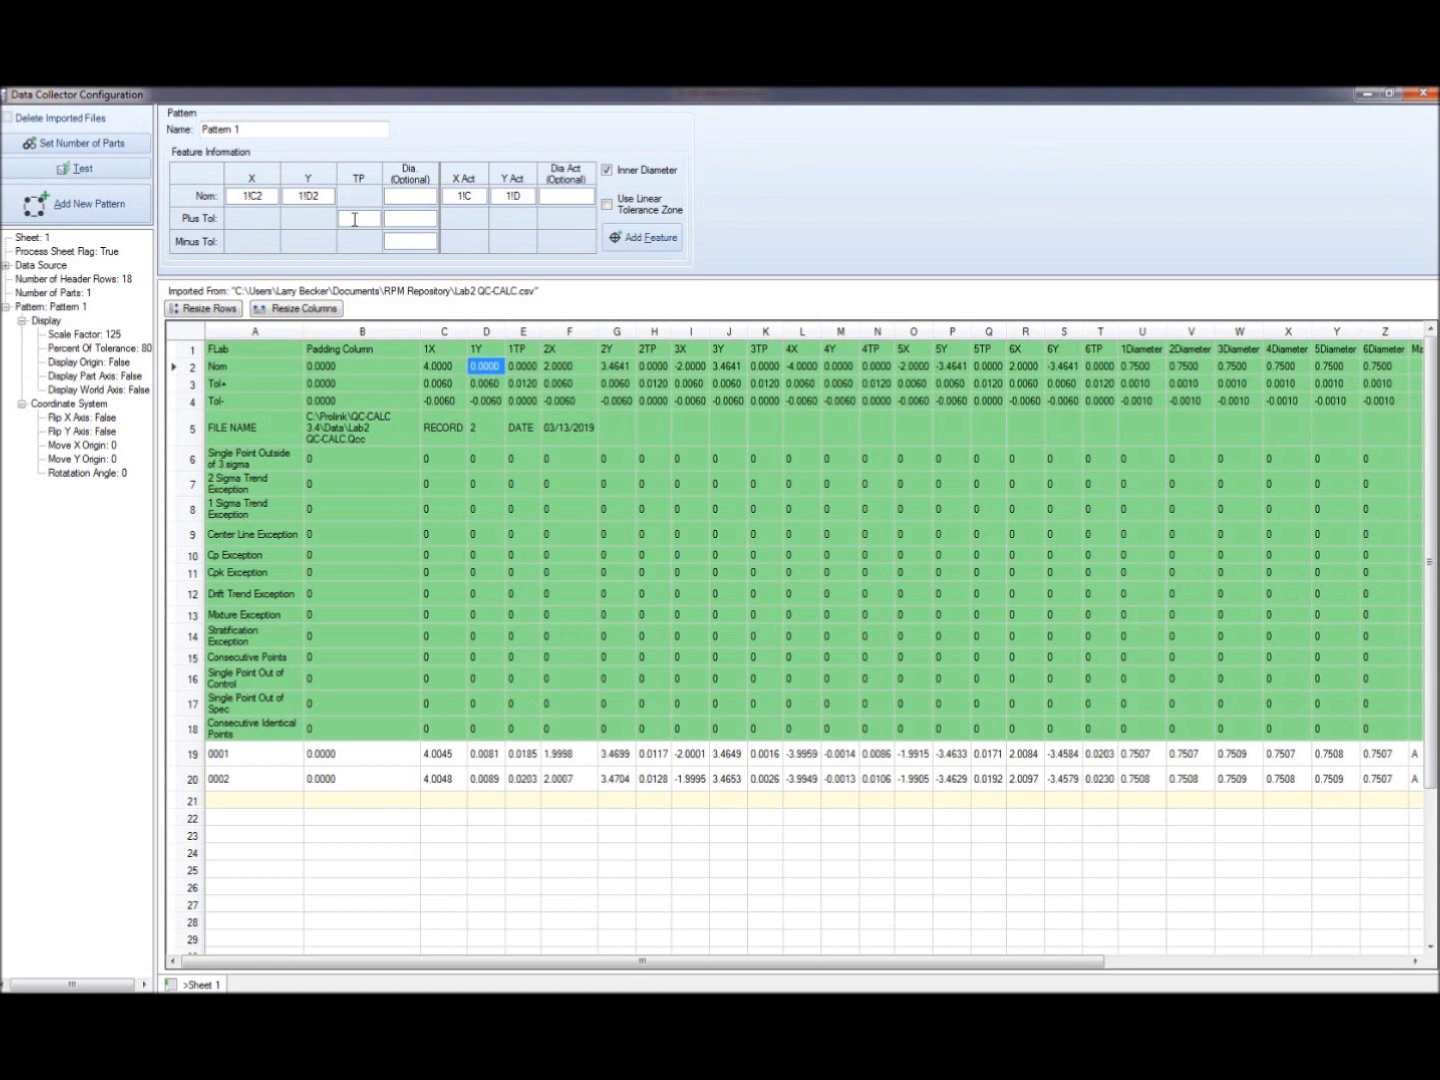
left_click(522, 383)
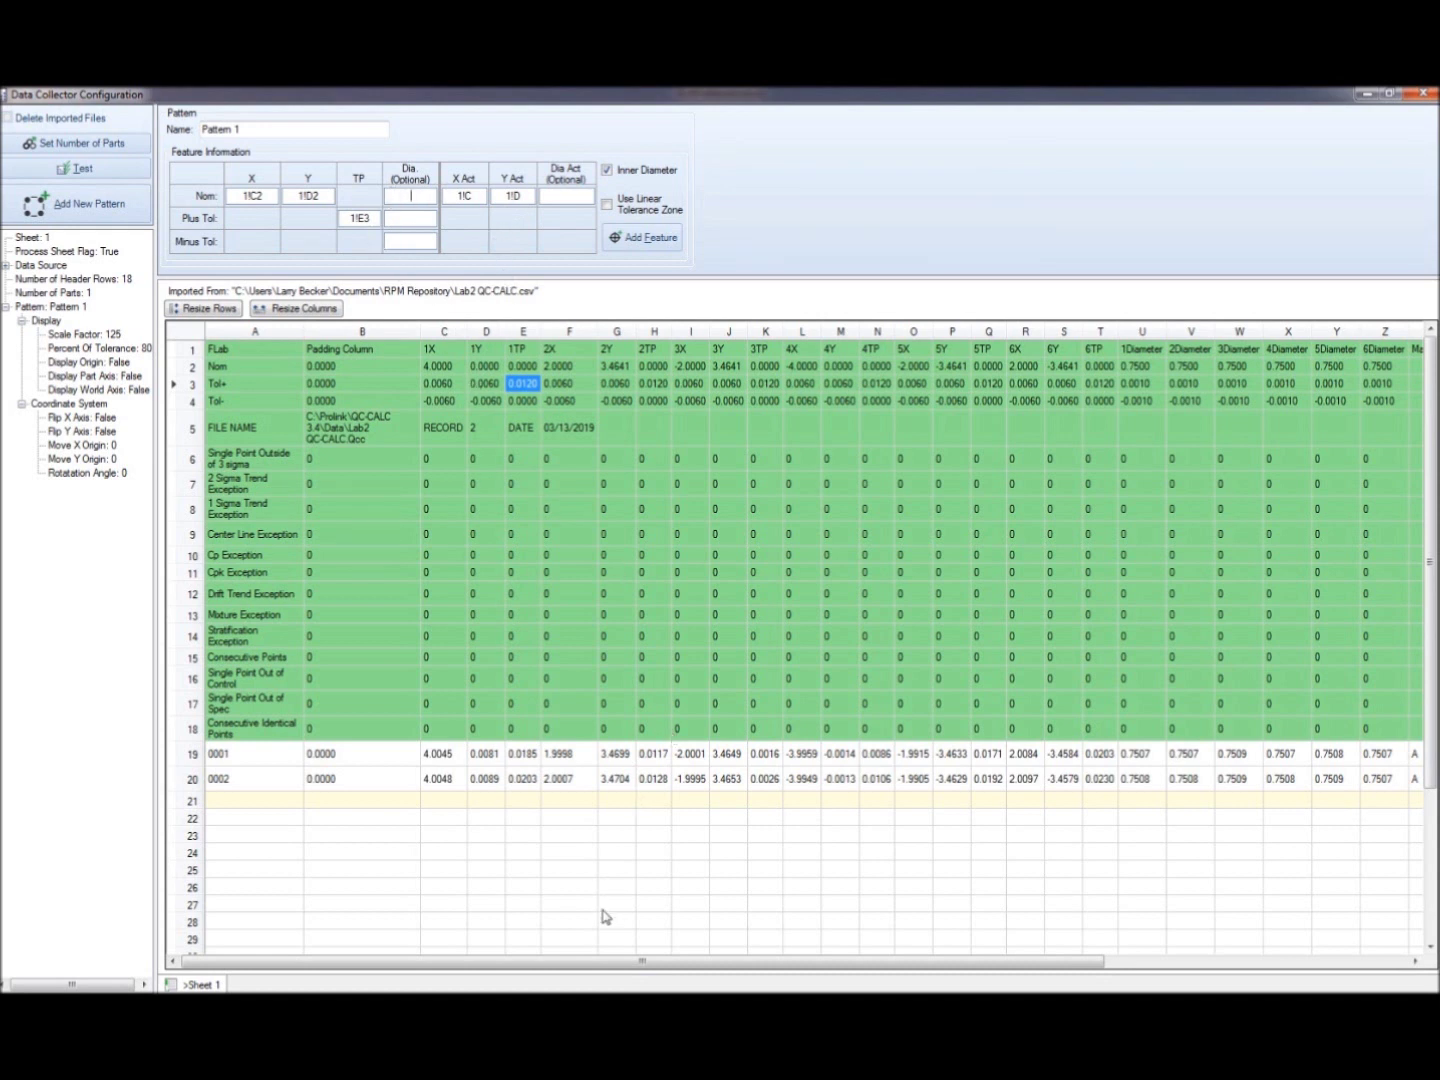
left_click_drag(632, 968, 926, 967)
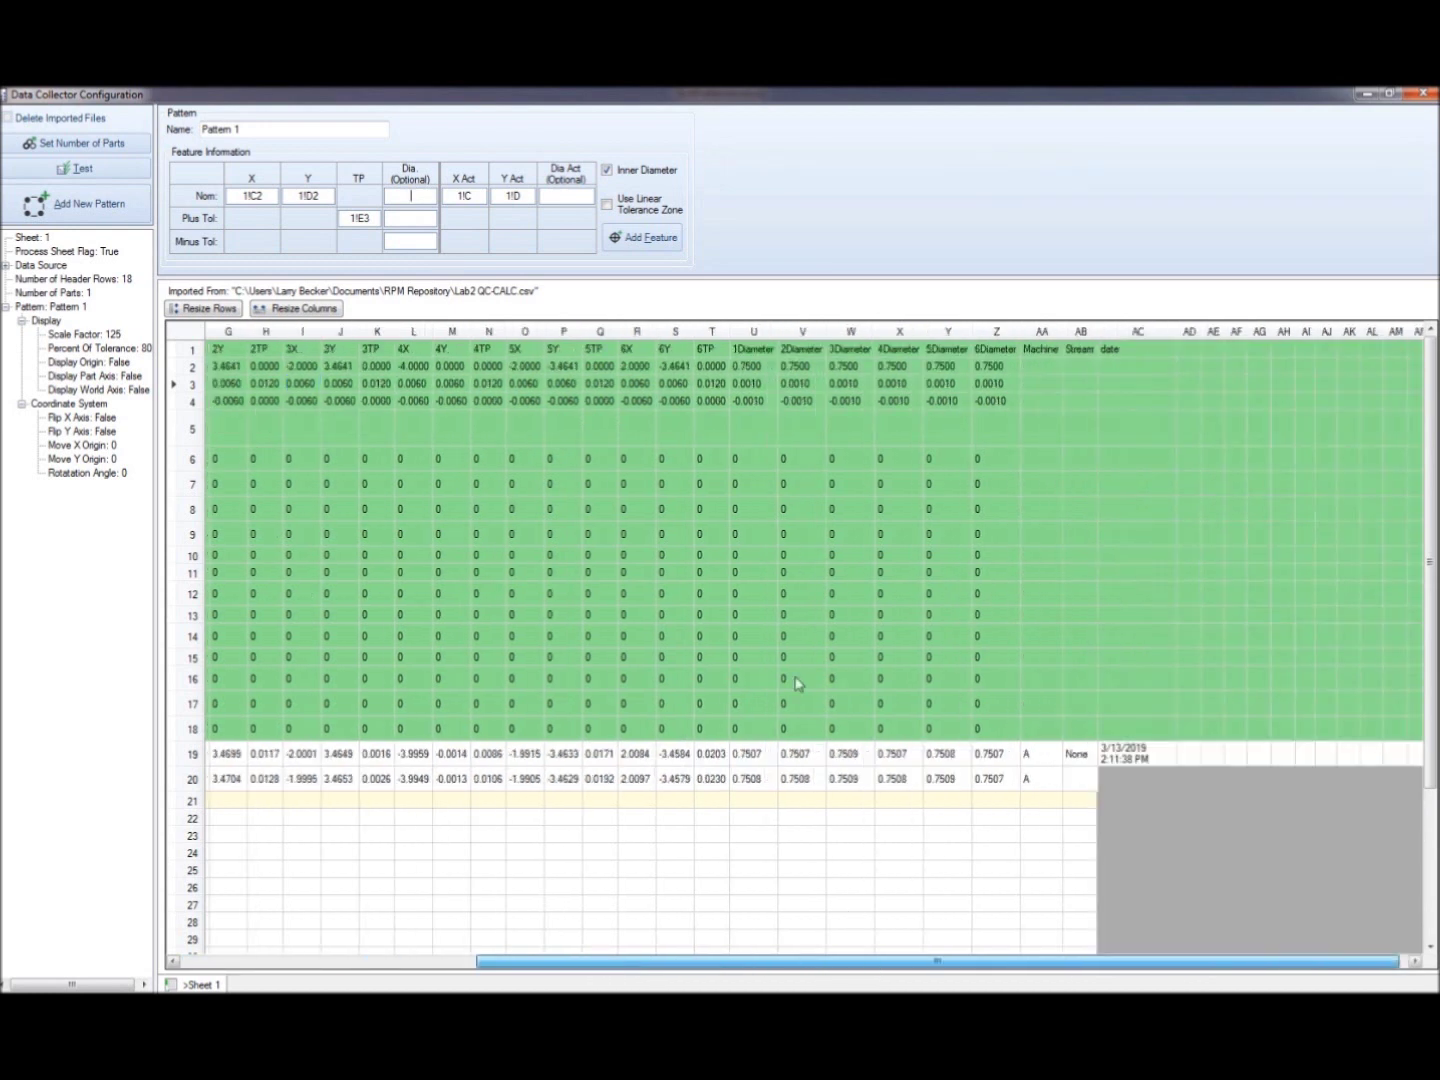
left_click(740, 364)
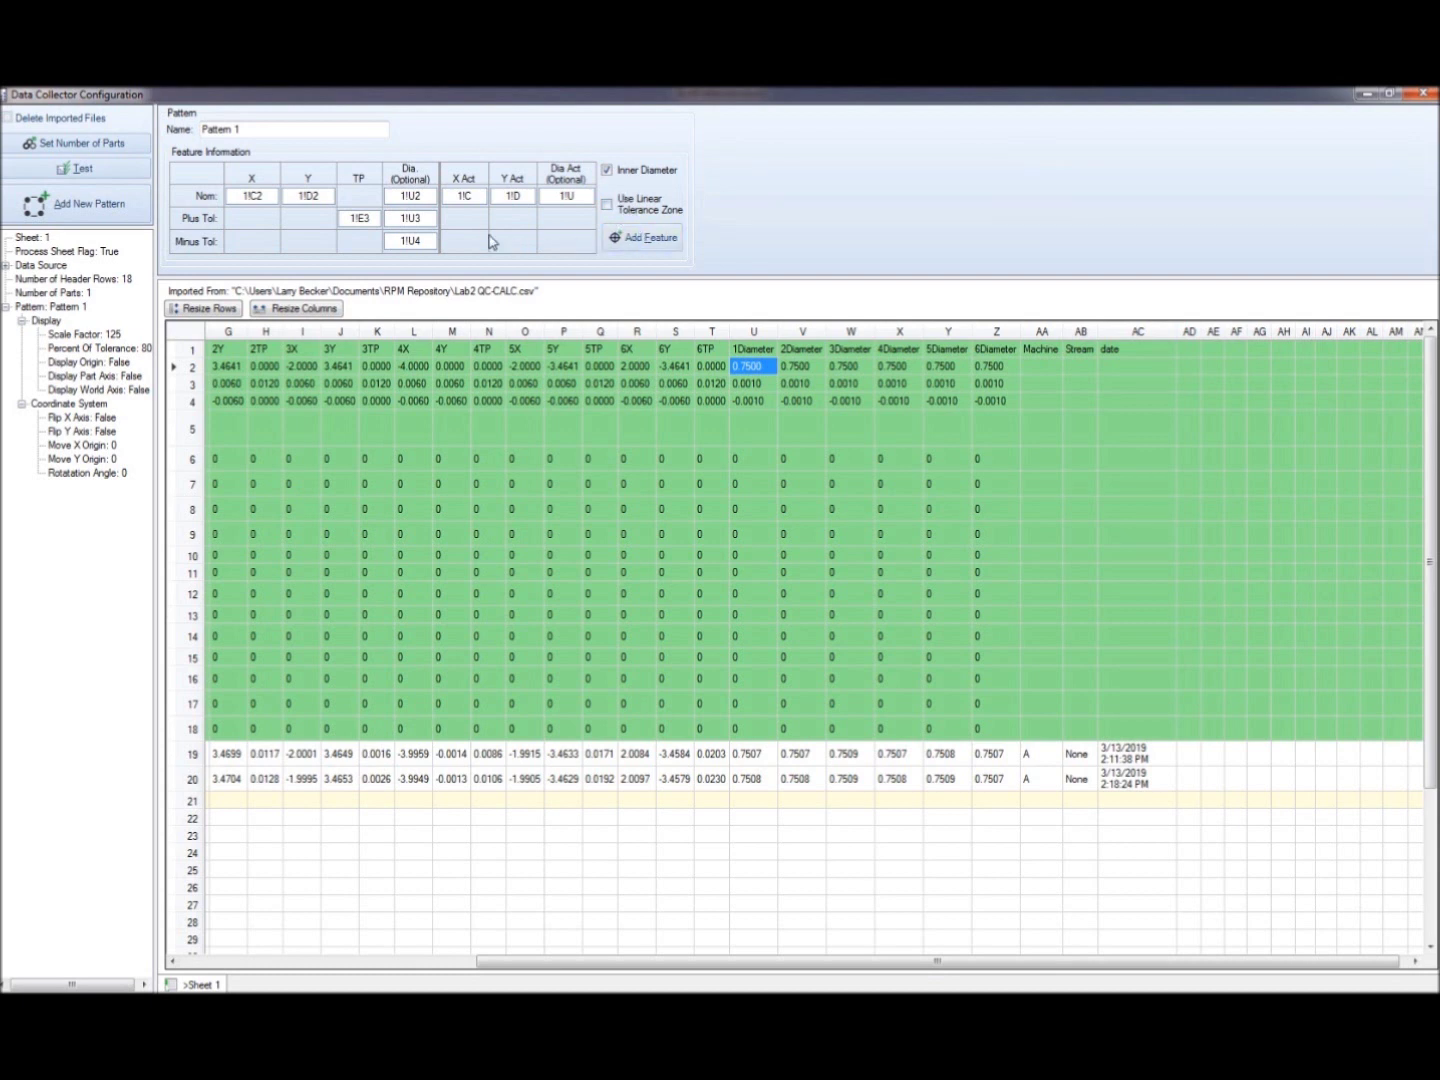
left_click(642, 240)
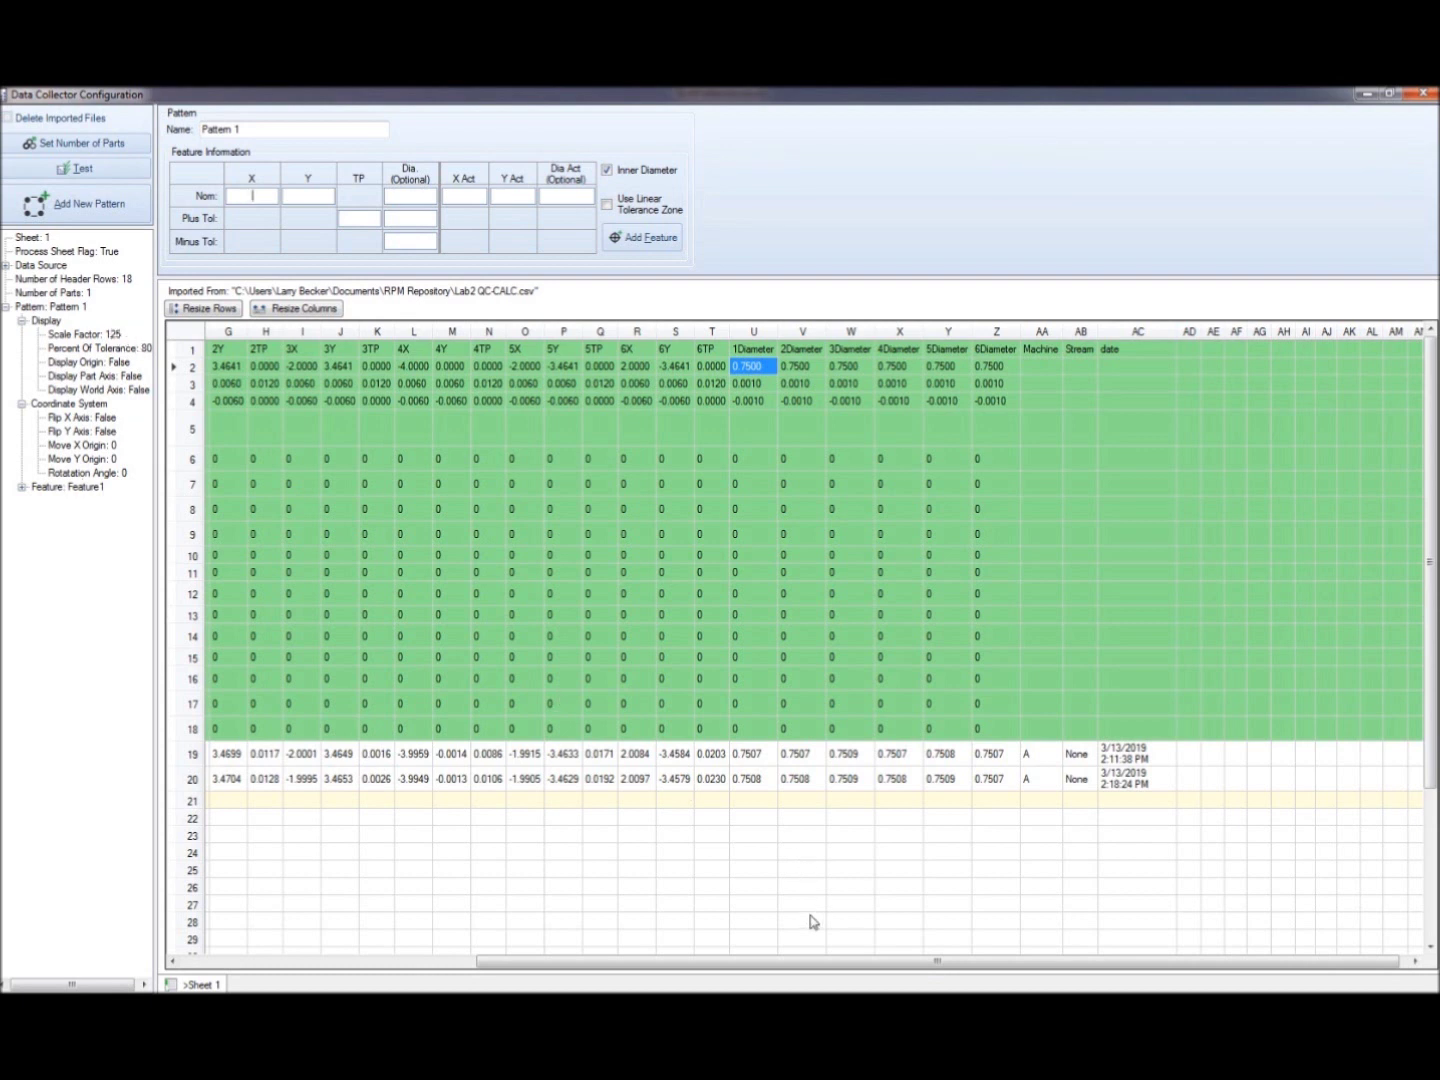
Add the second feature to Pattern 1 with X nominal F2, Y nominal G2, TP tolerance H3 and diameter nominal V2 from sheet 1.
left_click_drag(810, 963, 268, 968)
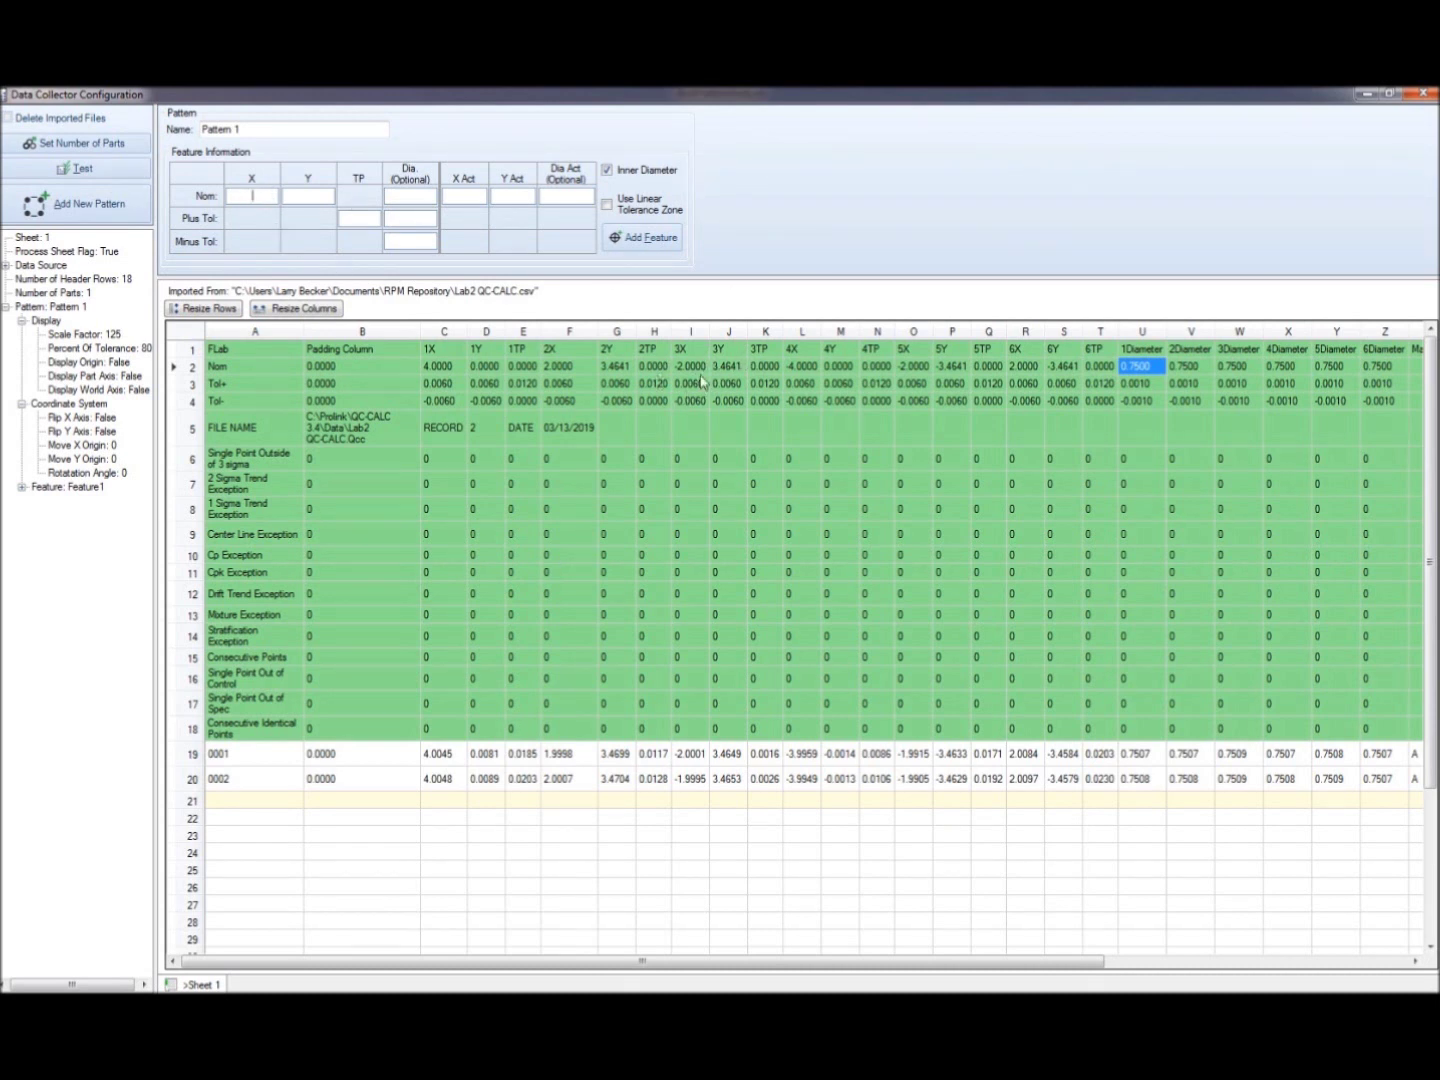
left_click(562, 373)
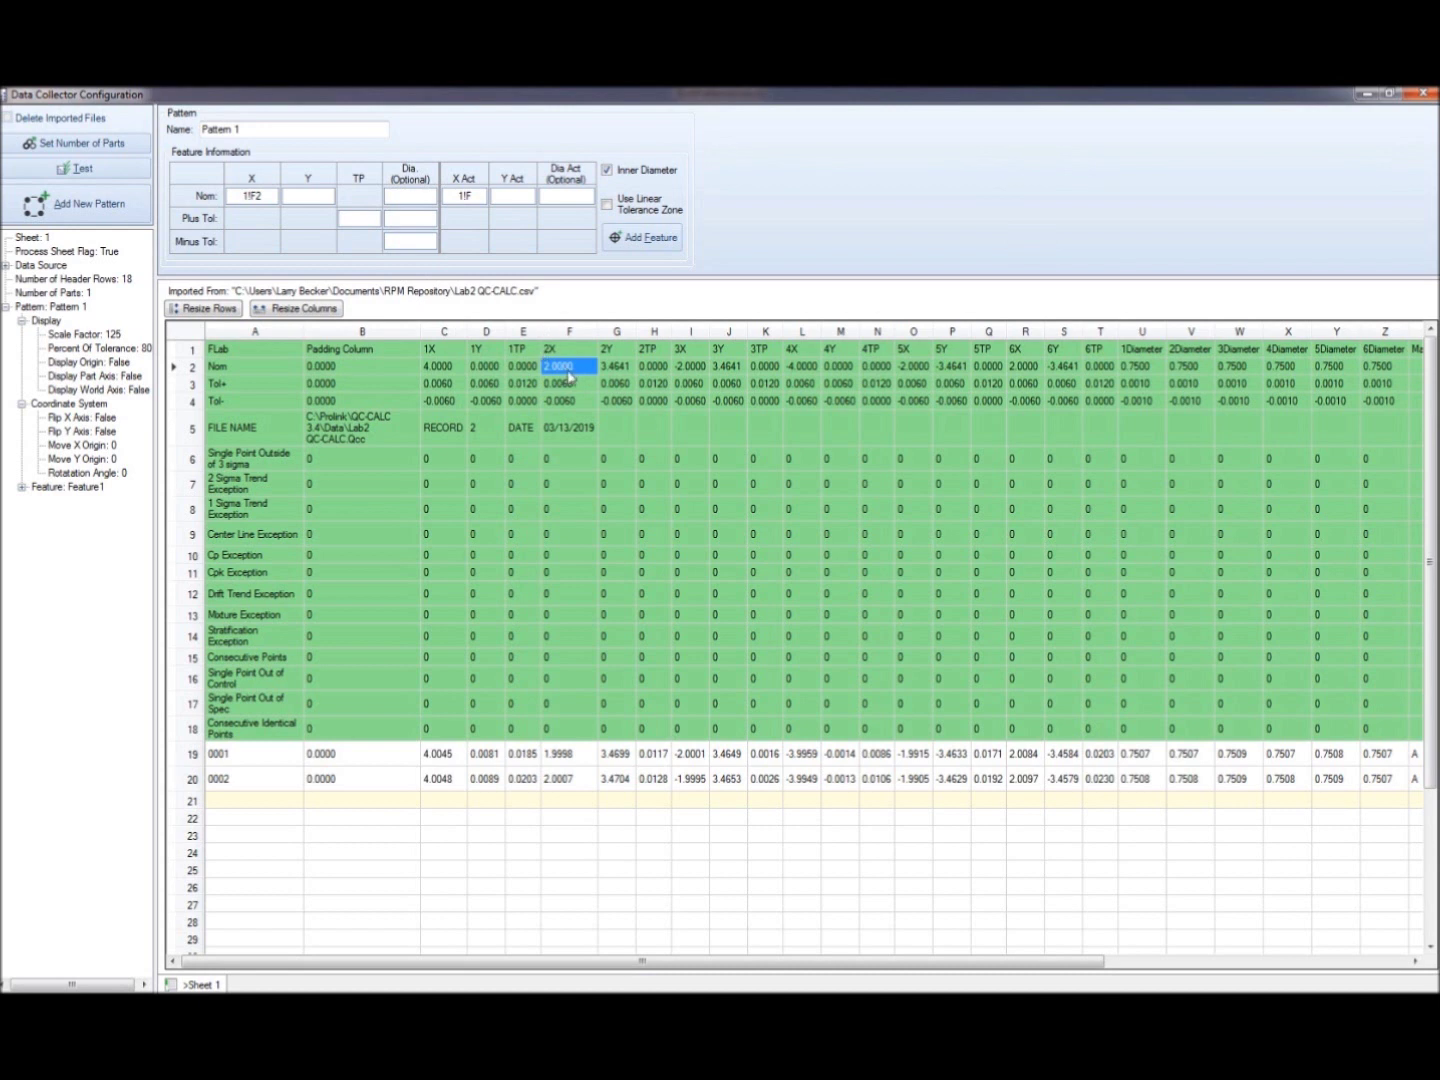
left_click(622, 367, "ctrl")
left_click(659, 390, "ctrl")
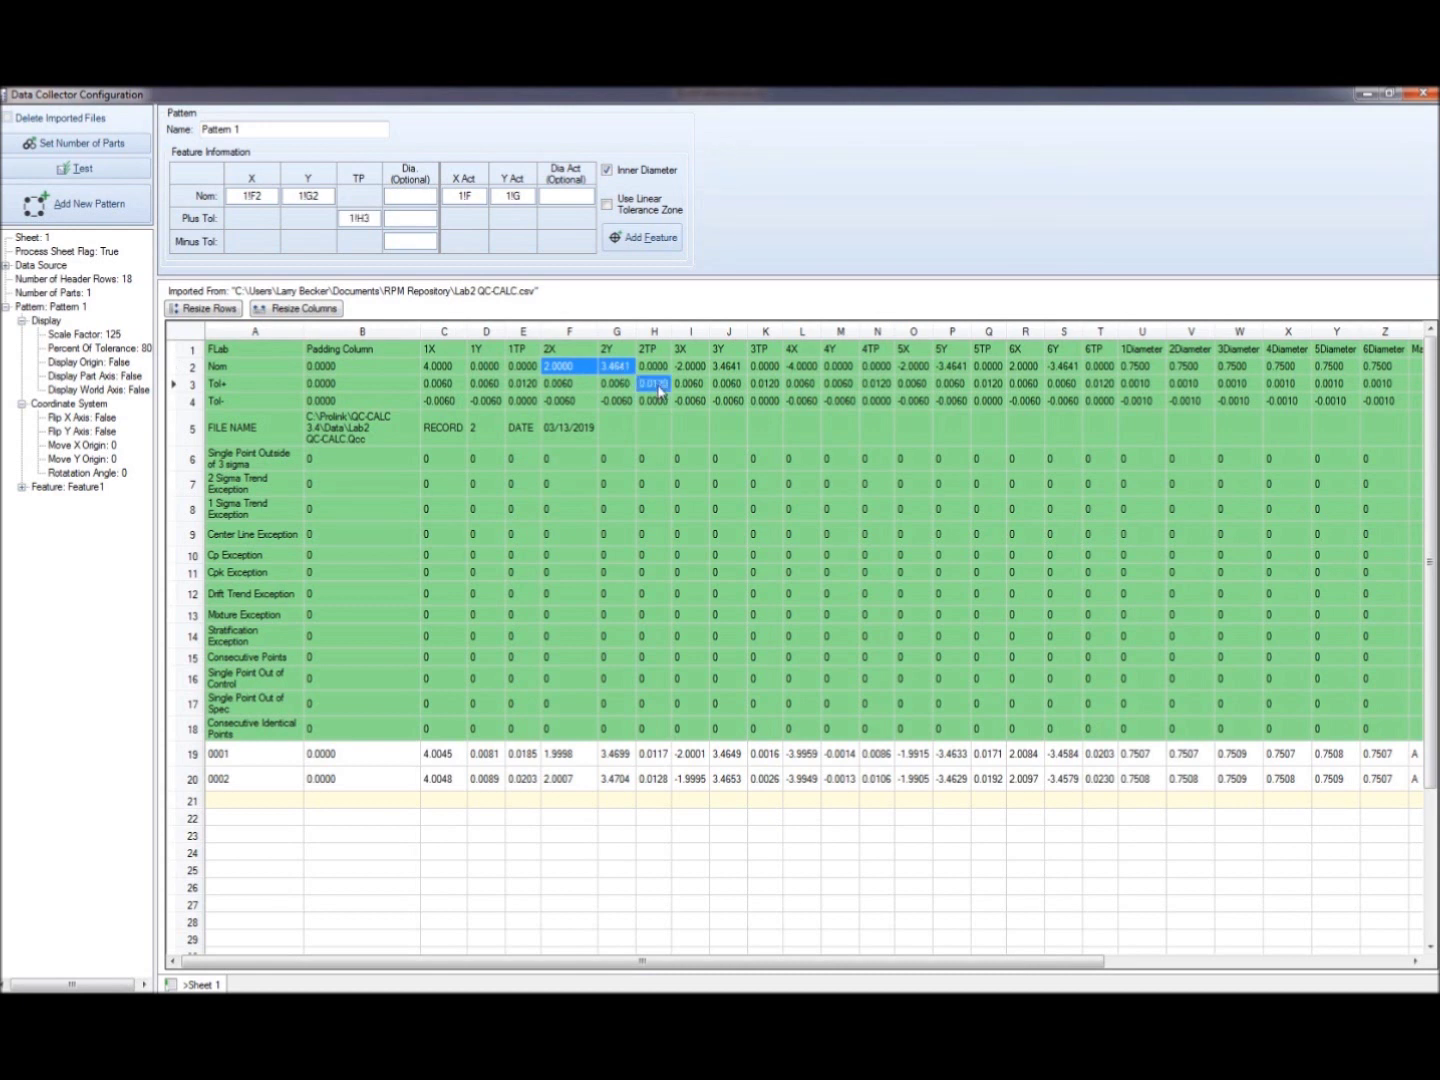
left_click(1193, 368, "ctrl")
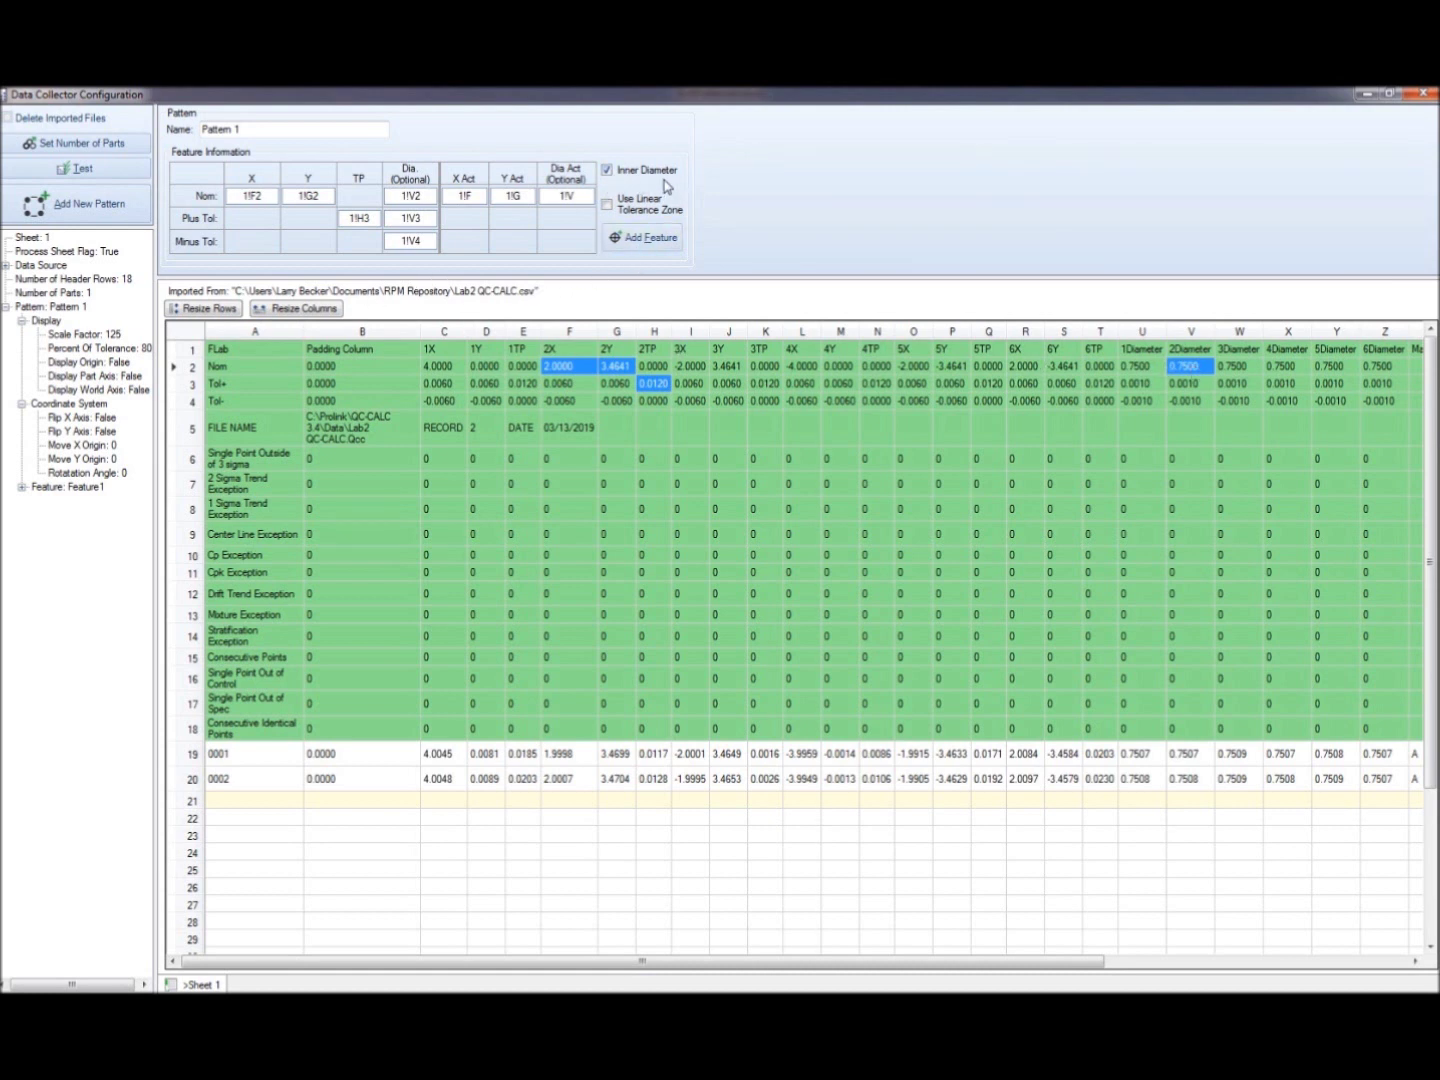
left_click(648, 240)
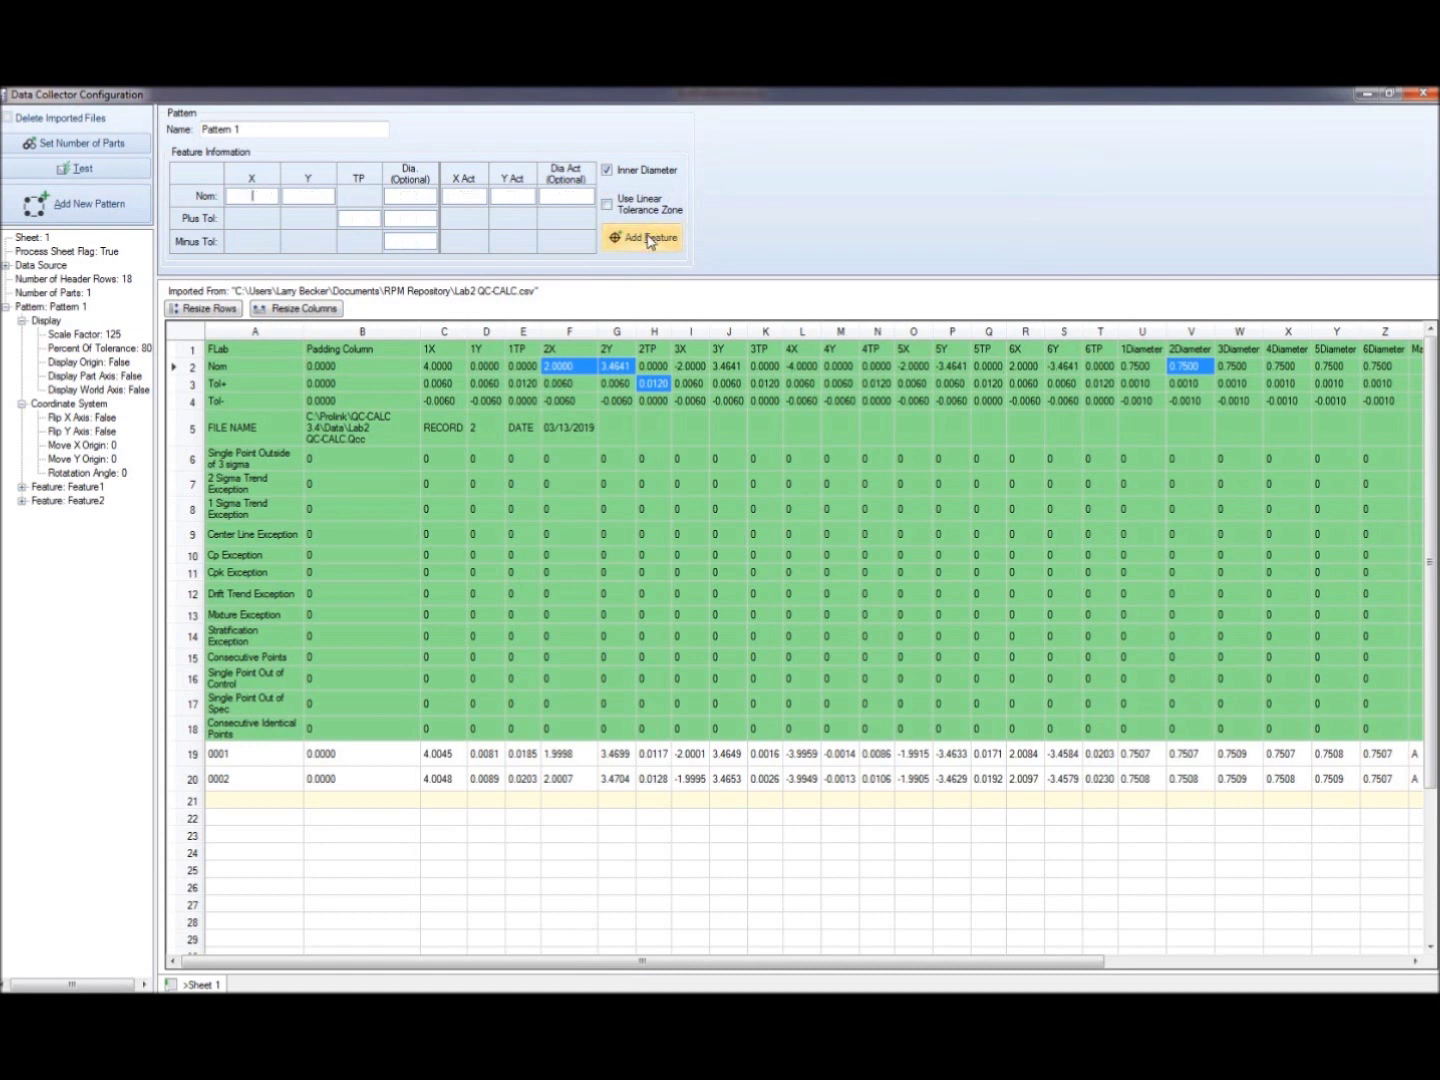
Add the third feature to Pattern 1 with X nominal I2, Y nominal J2, TP tolerance K3 and diameter nominal W2 from sheet 1.
left_click(694, 367)
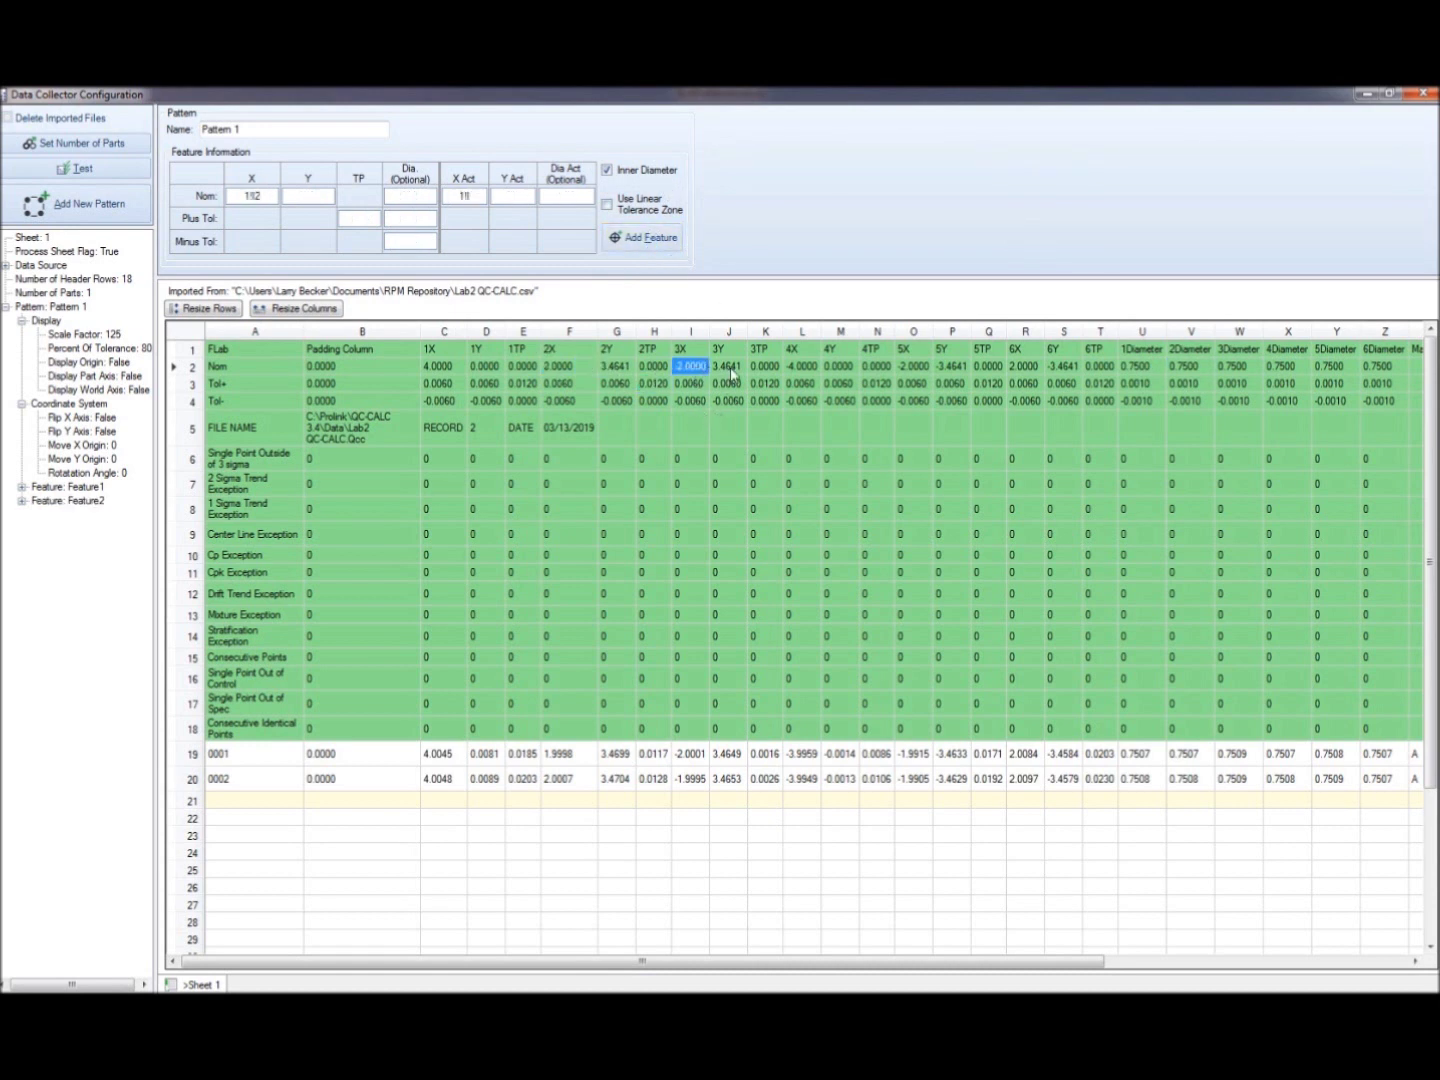
left_click(731, 370)
left_click(764, 385)
left_click(1229, 367)
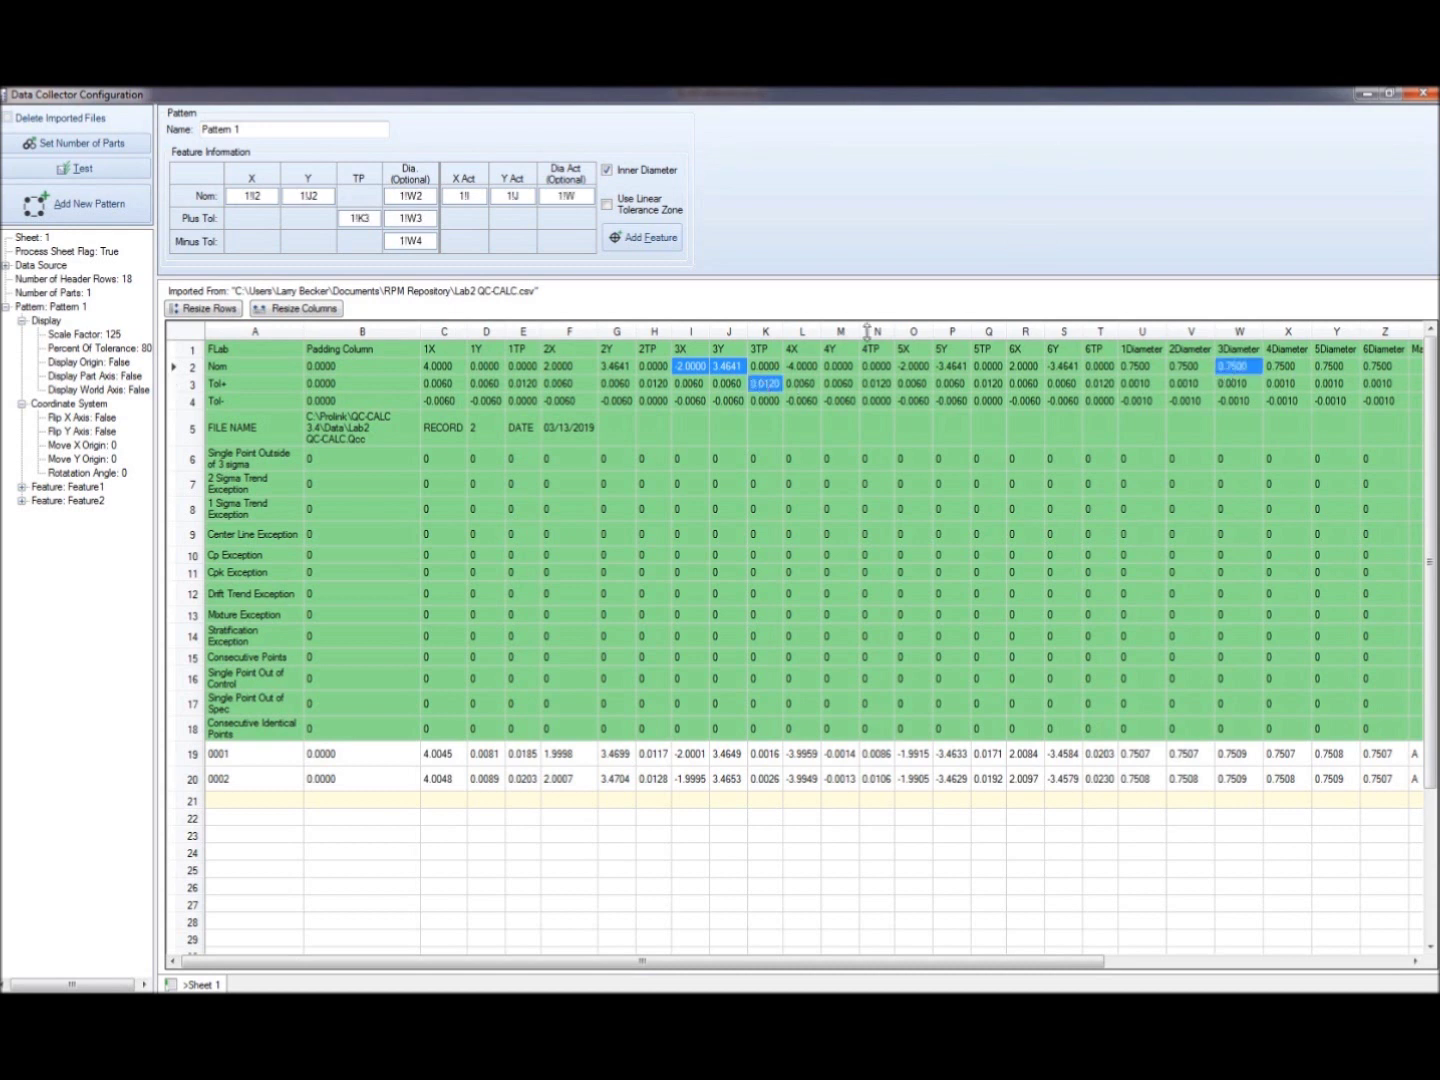
left_click(669, 247)
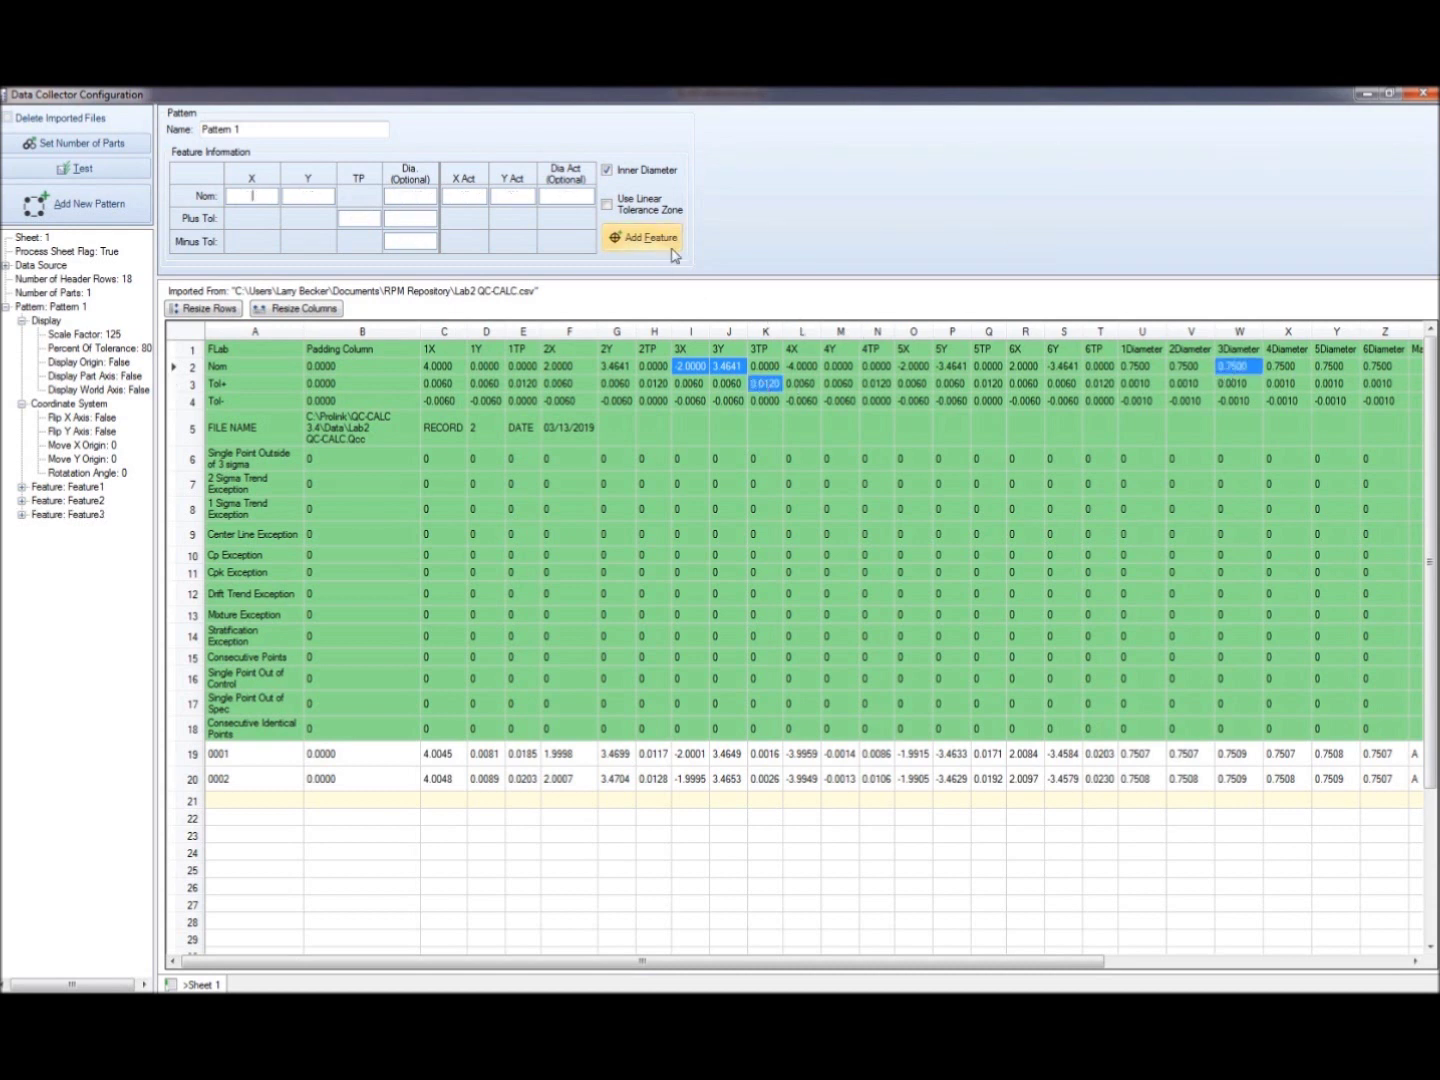
Add the fourth feature to Pattern 1 with X nominal L2, Y nominal M2, TP tolerance N3 and diameter nominal X2 from sheet 1.
left_click(814, 371)
left_click(838, 367, "ctrl")
left_click(877, 384, "ctrl")
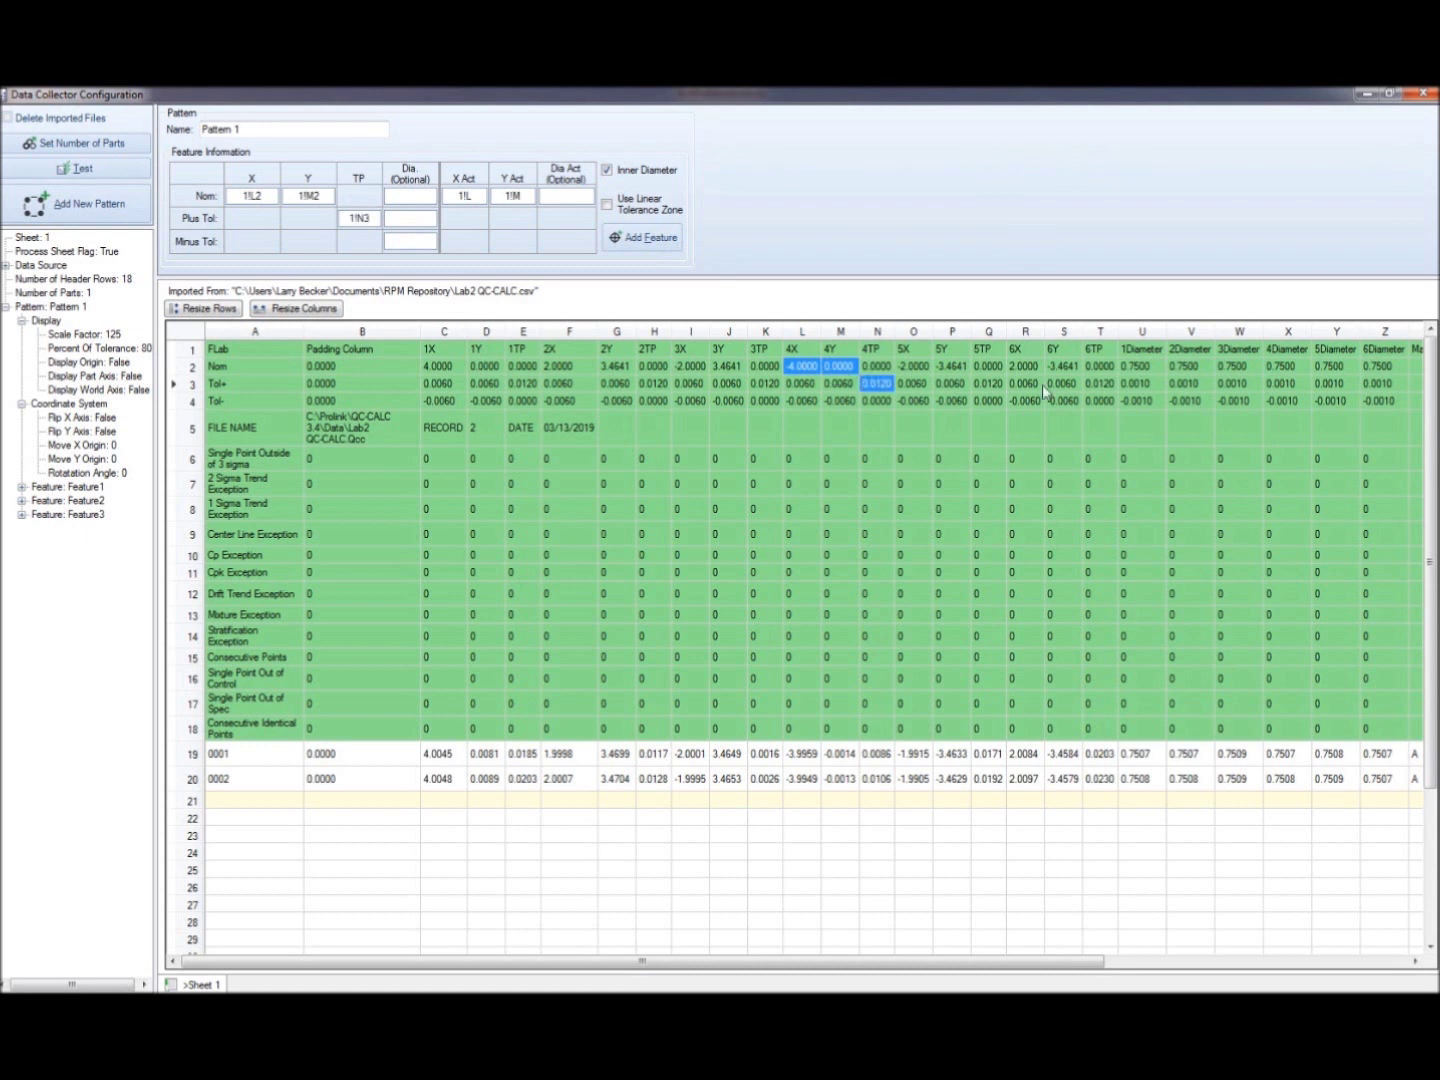
left_click(1290, 367, "ctrl")
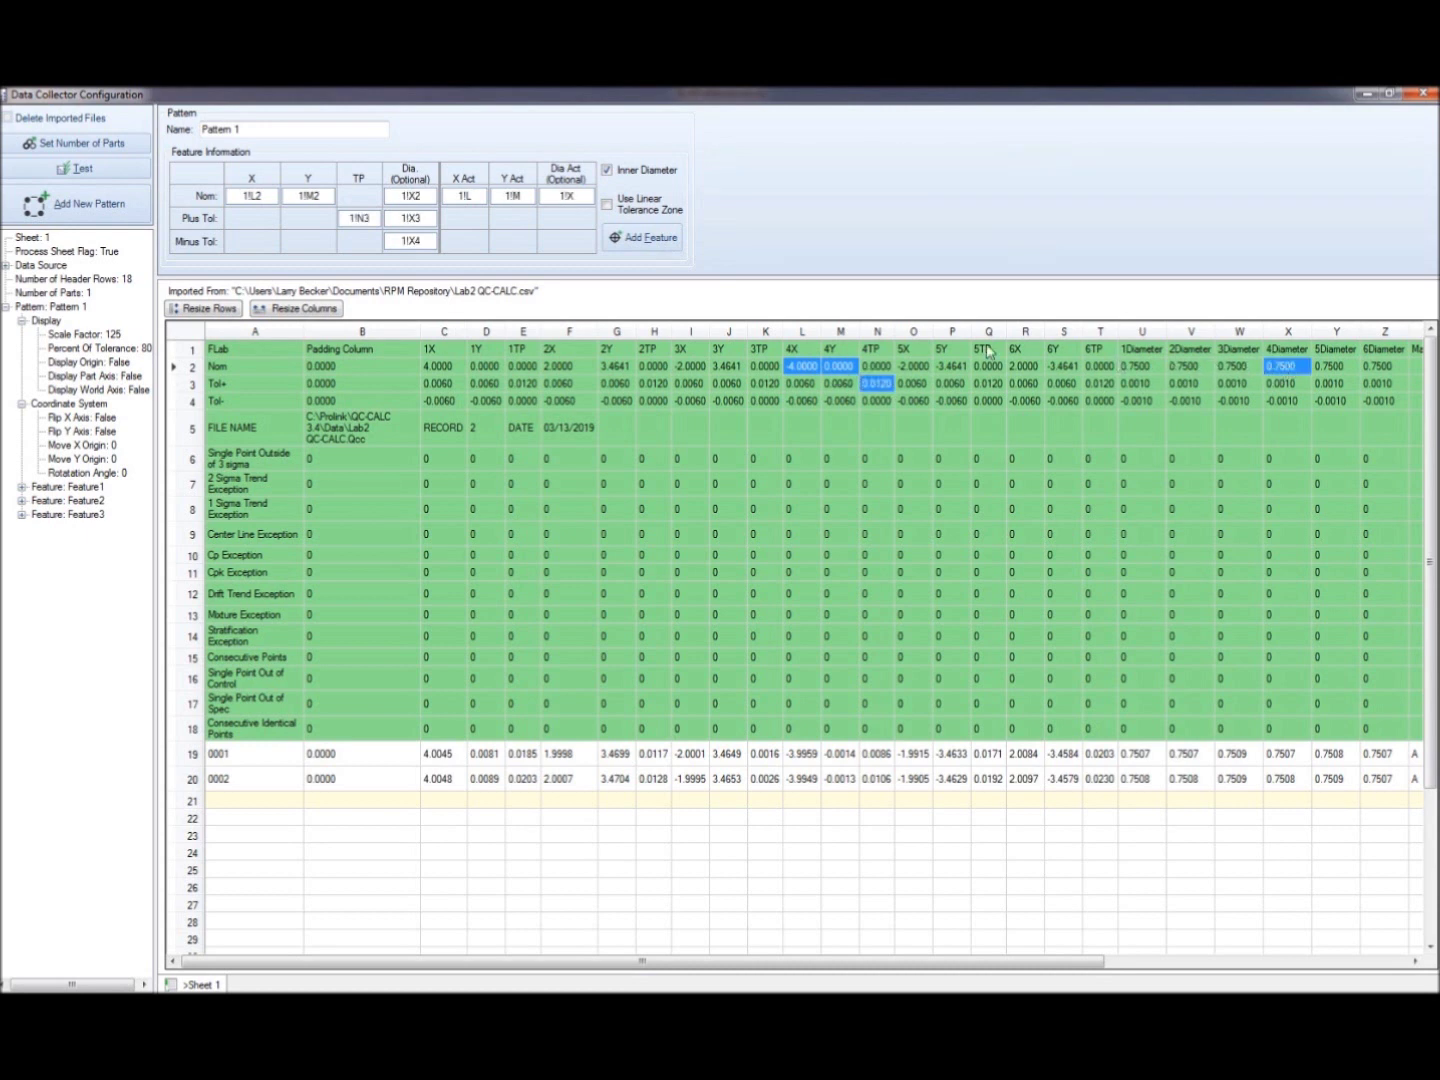
left_click(666, 248)
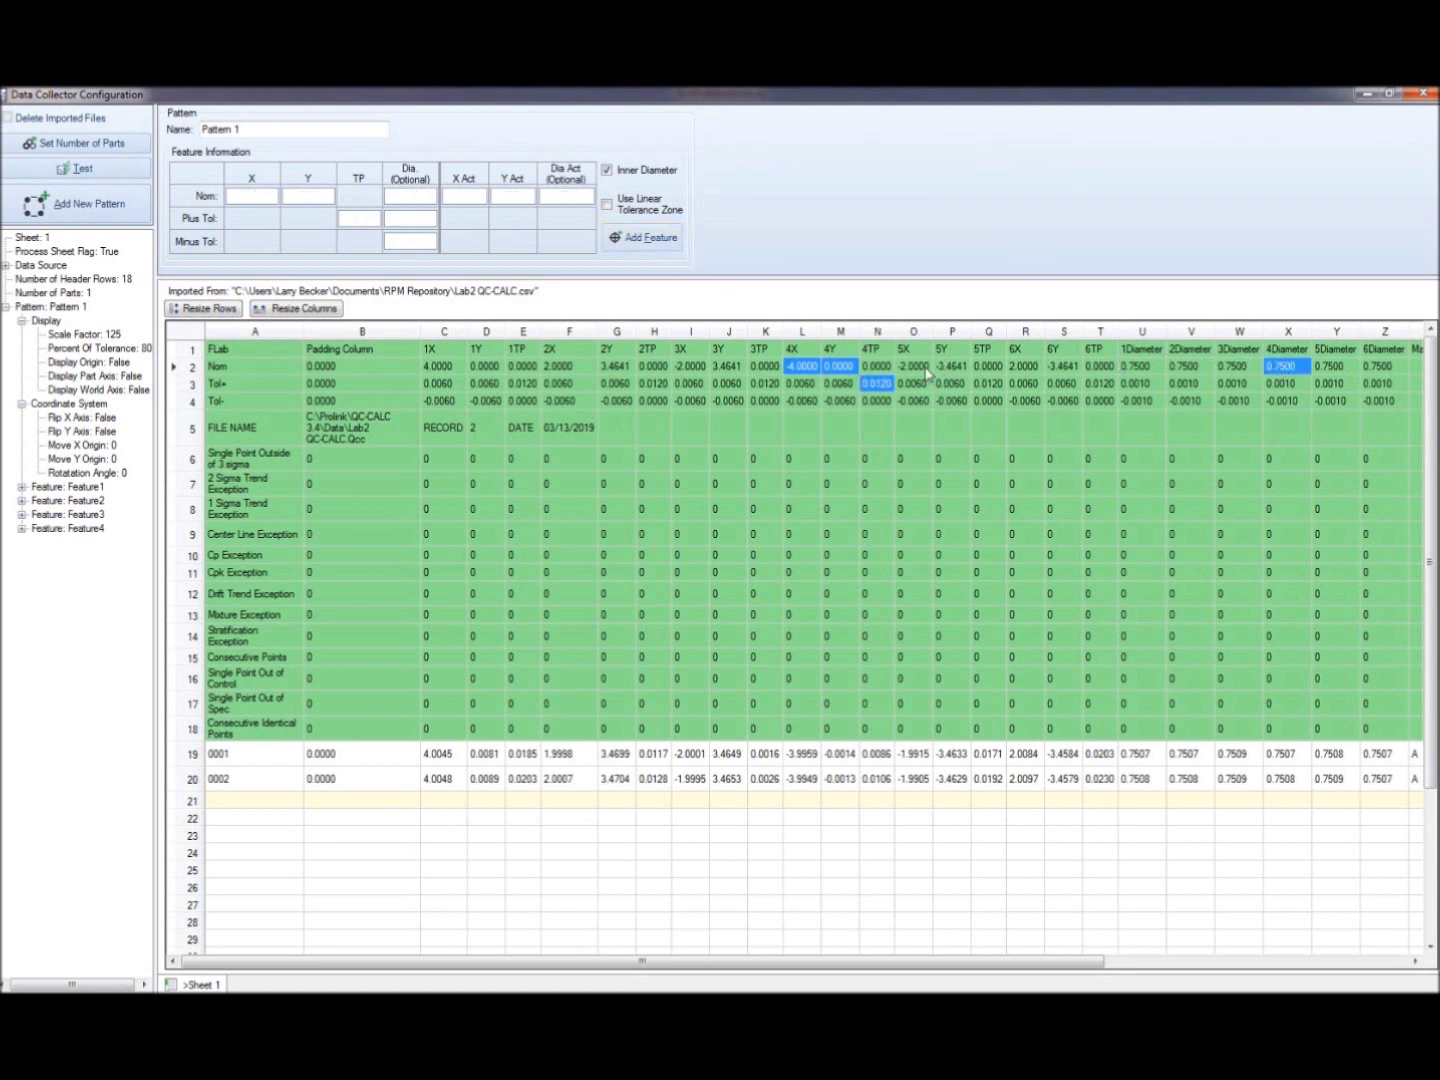
Add the fifth feature to Pattern 1 with X nominal O2, Y nominal P2, TP tolerance Q3 and diameter nominal Y2 from sheet 1.
left_click(925, 369)
left_click(962, 371, "ctrl")
left_click(988, 384, "ctrl")
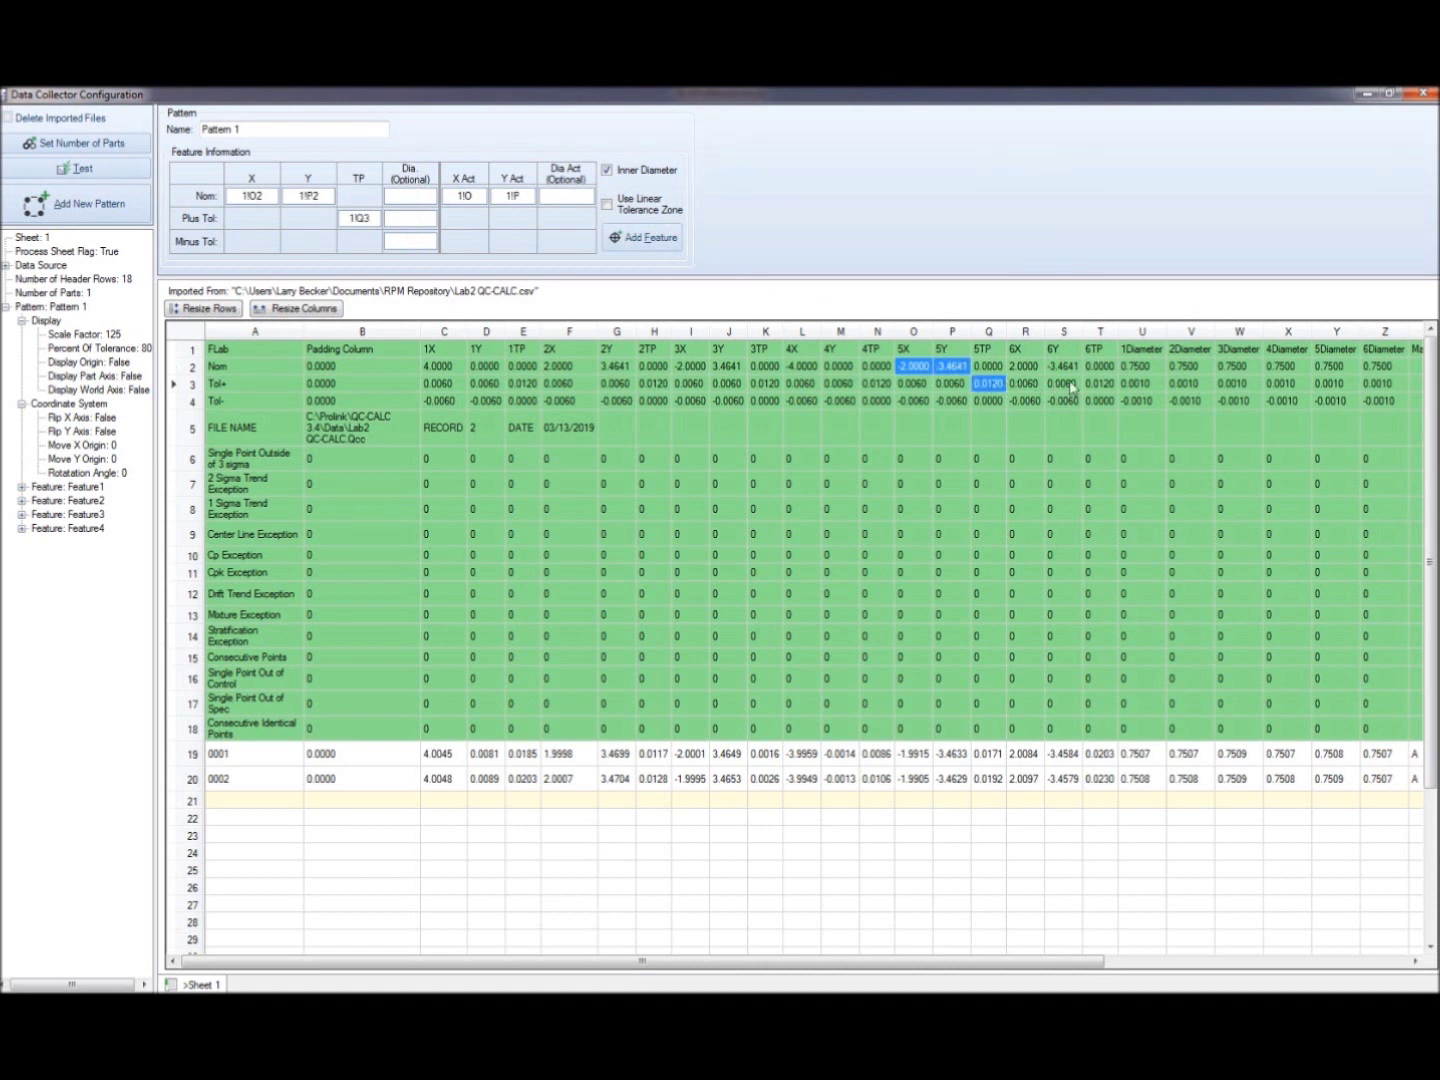
left_click(1336, 367, "ctrl")
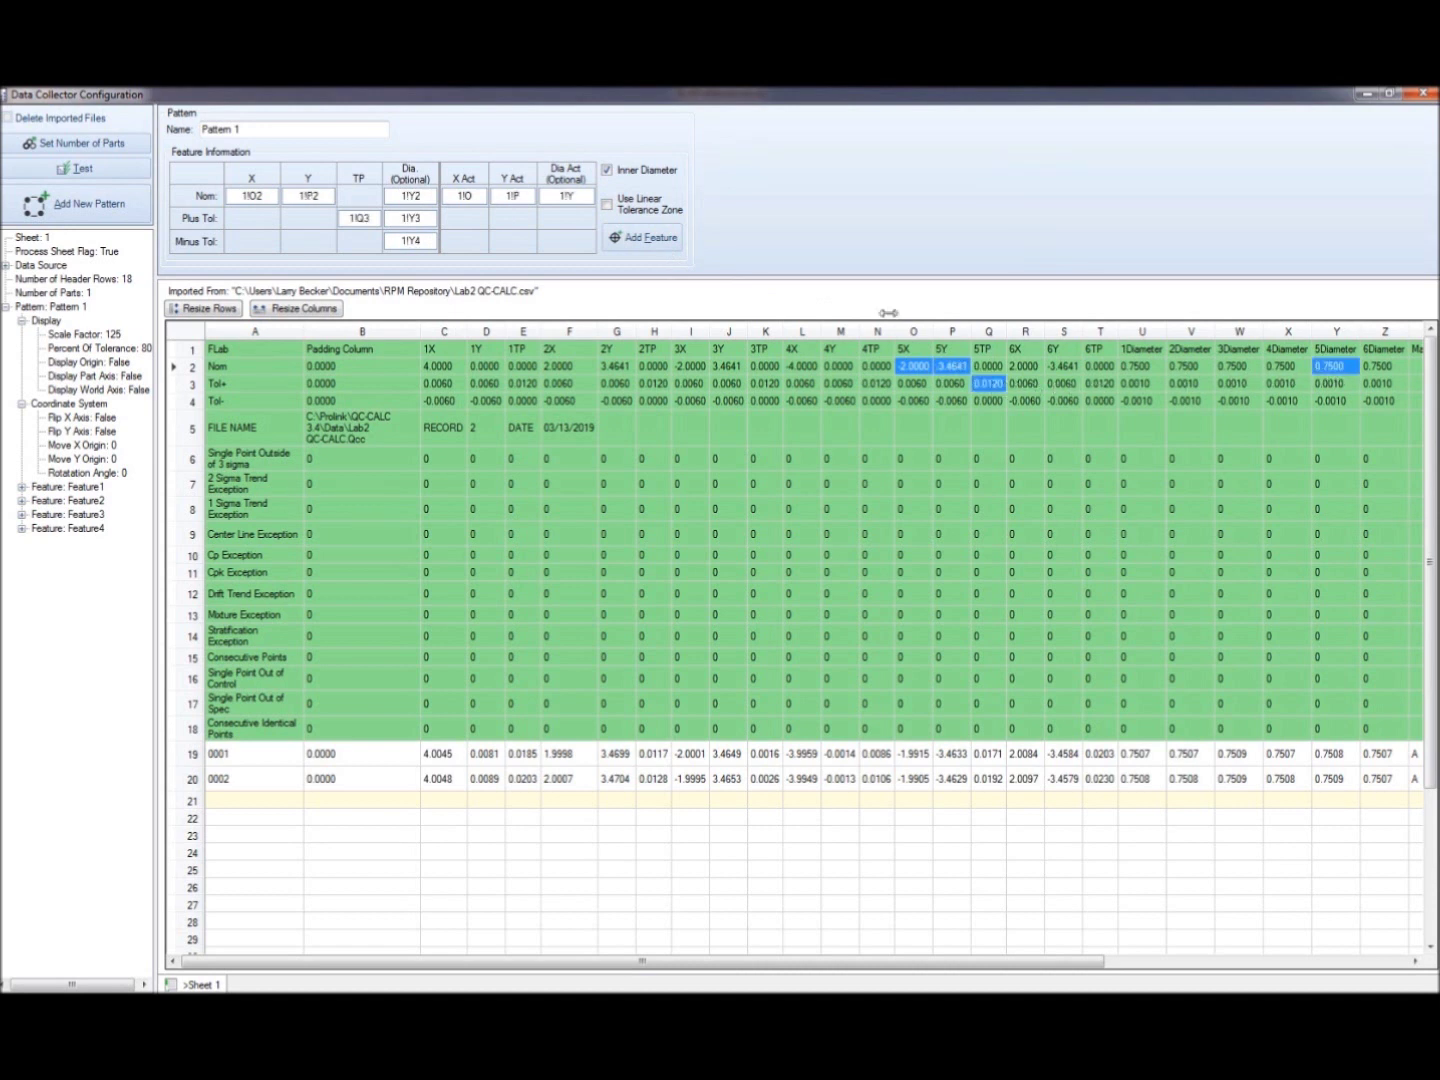
left_click(646, 238)
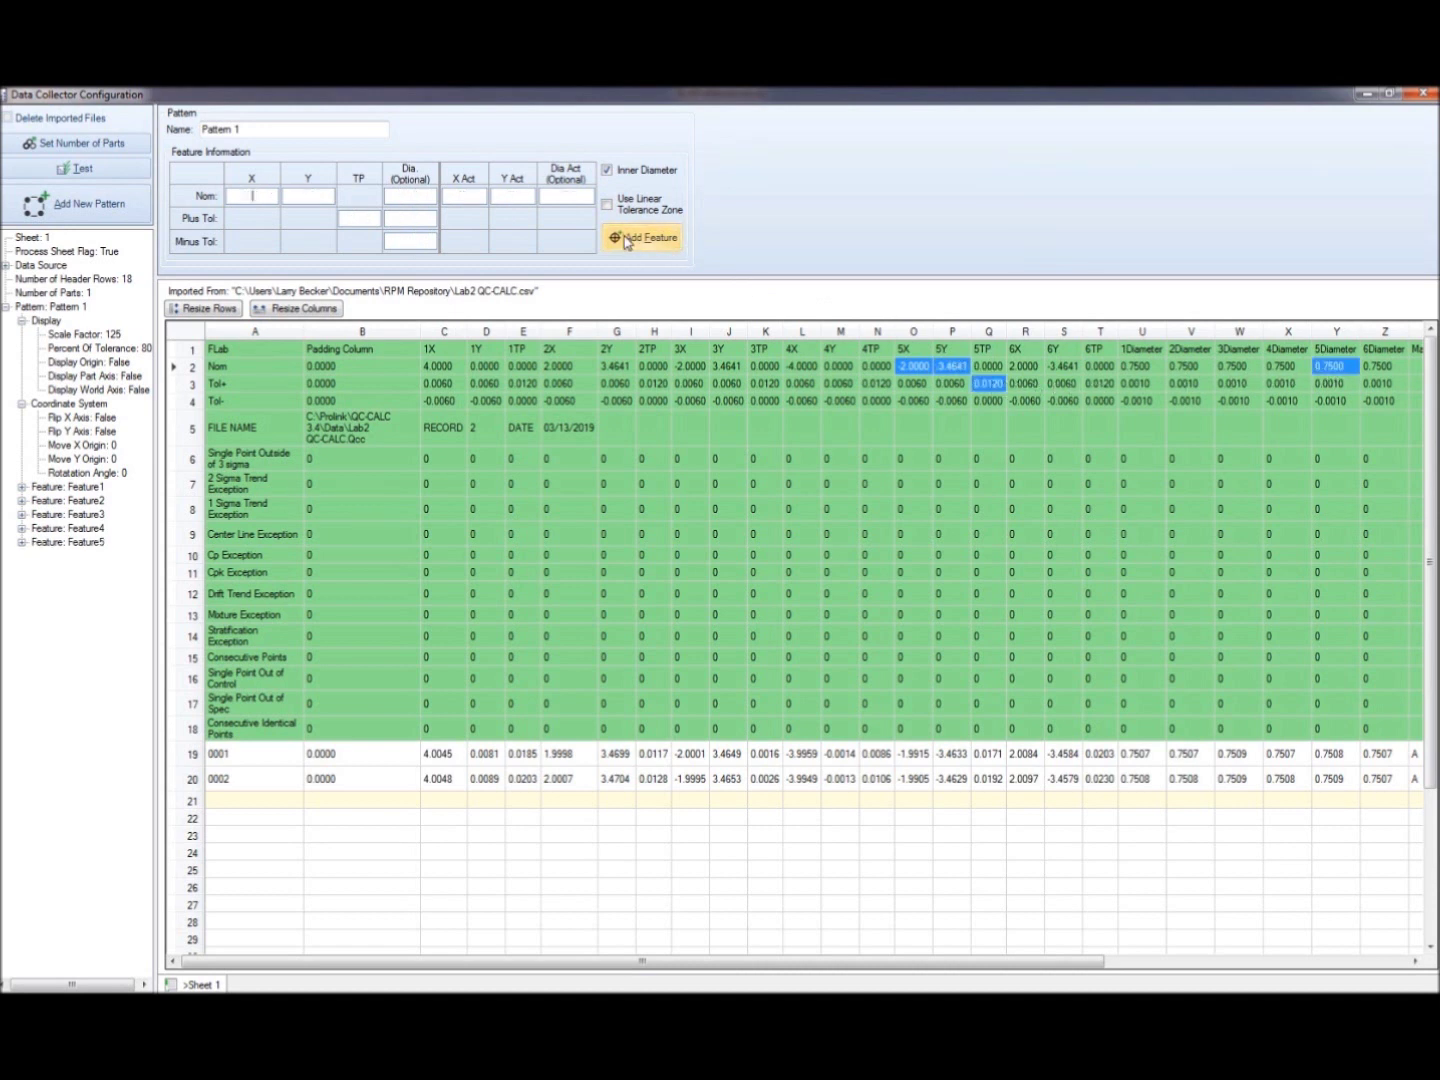
Add the sixth feature to Pattern 1 with X nominal R2, Y nominal S2, TP tolerance T3 and diameter nominal Z2 from sheet 1.
left_click(1022, 367)
left_click(1058, 371, "ctrl")
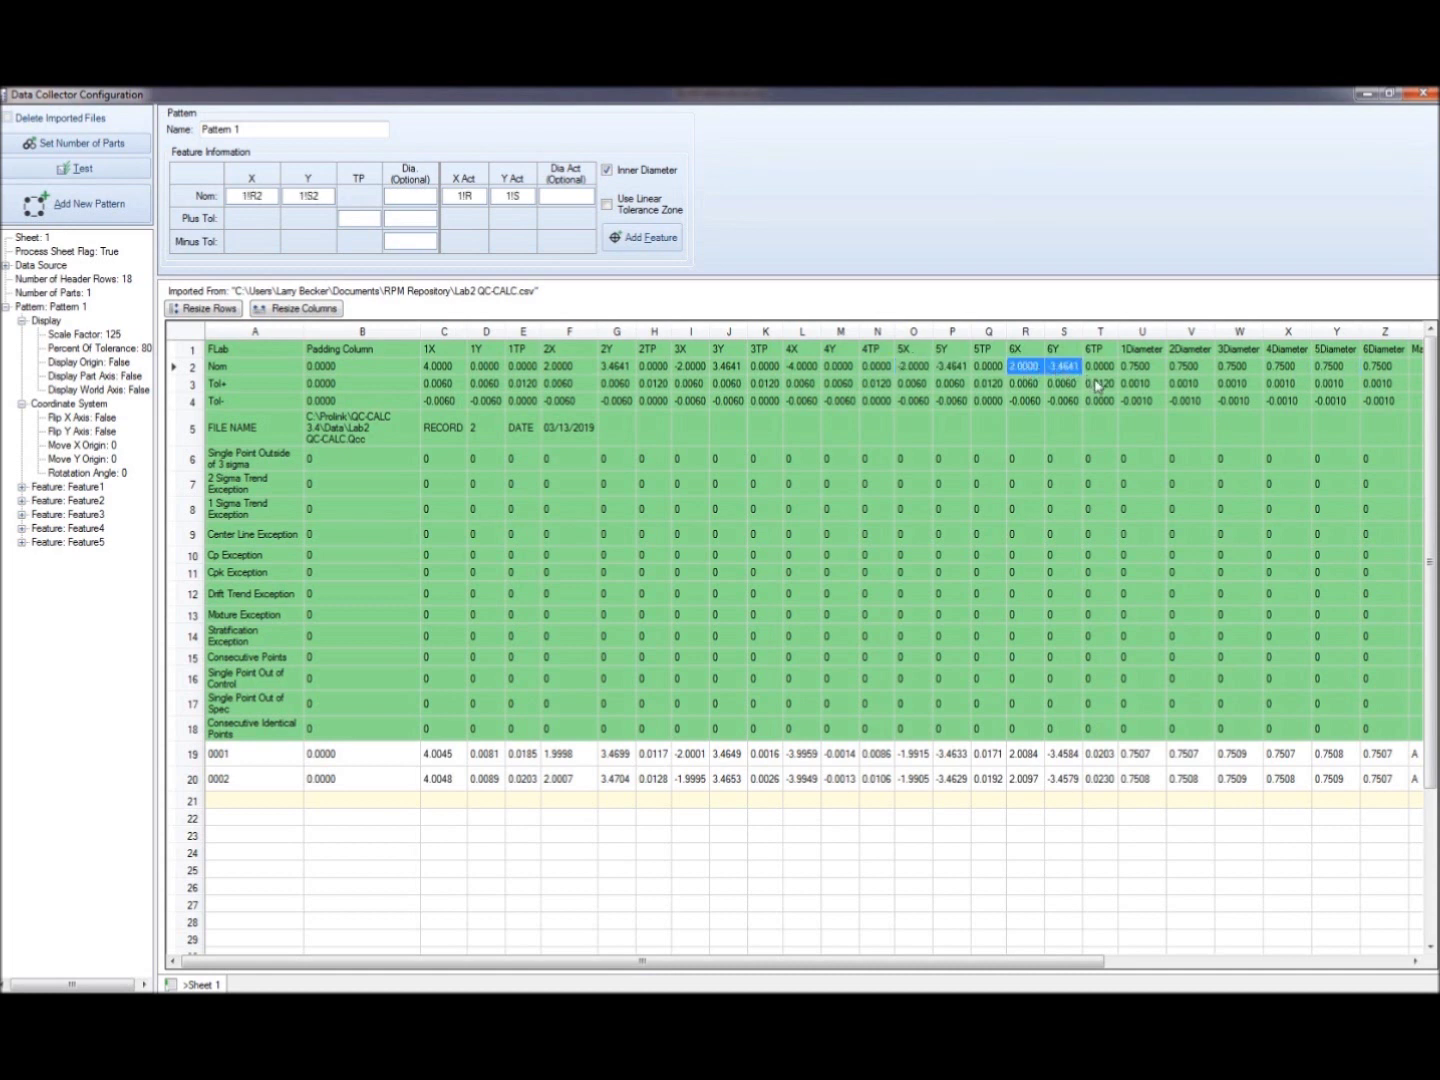
left_click(1100, 385, "ctrl")
left_click(1367, 370, "ctrl")
left_click(653, 246)
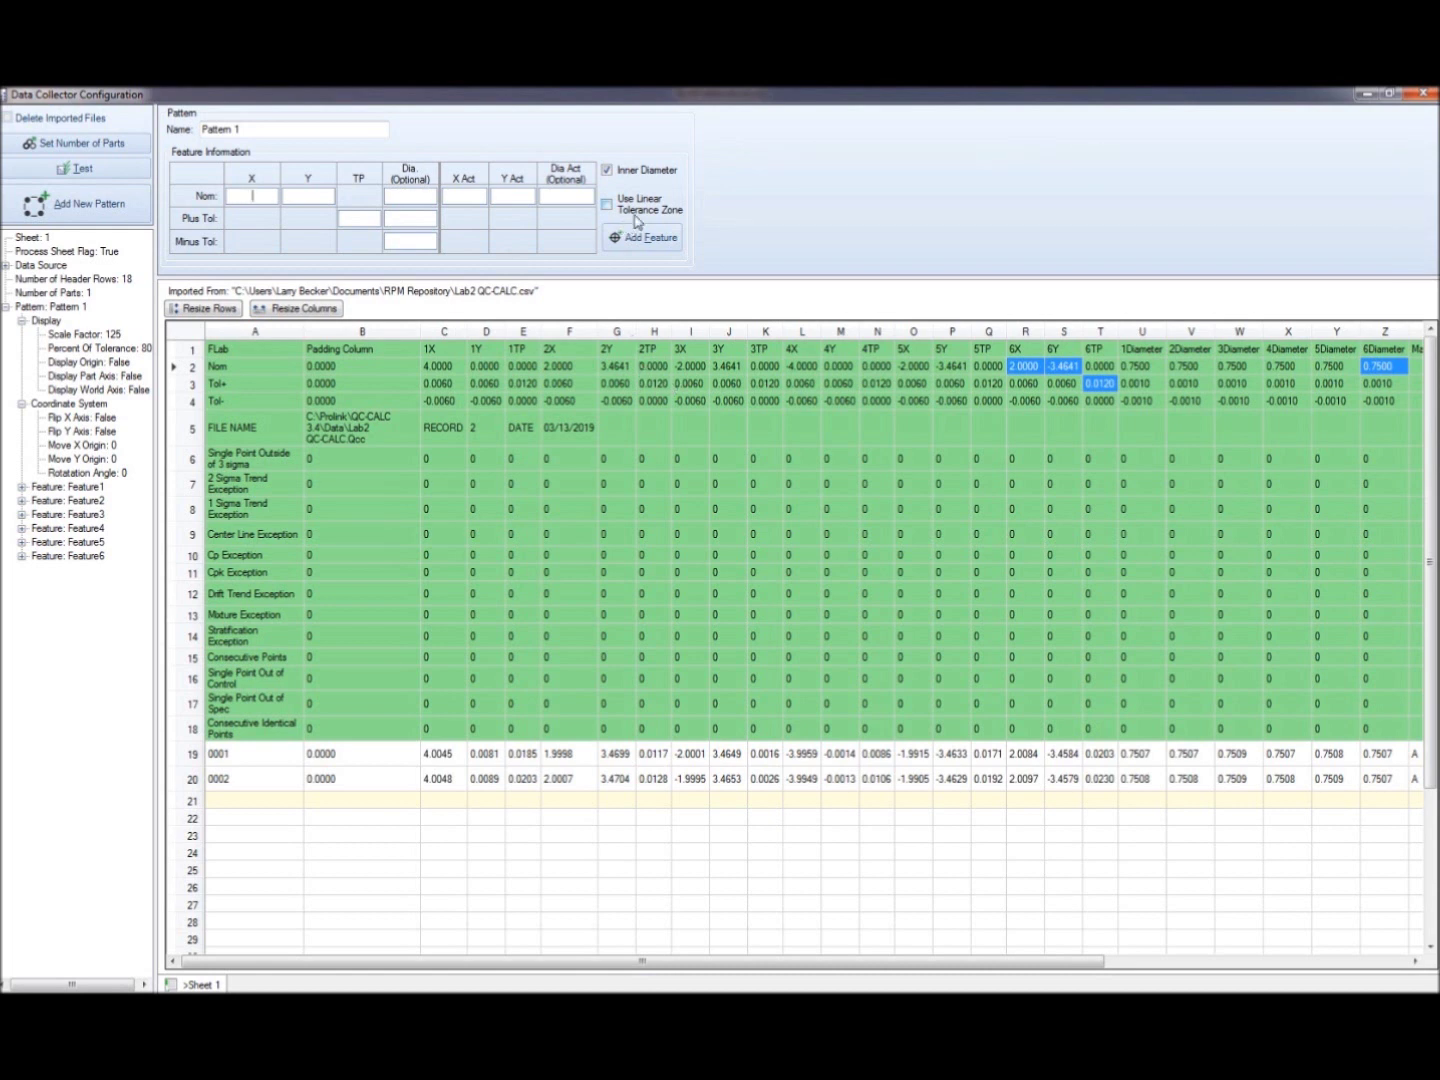
Create Pattern 2 with a linear tolerance zone and add its first feature from X nominal C2, Y nominal D2 and diameter nominal U2.
left_click(113, 212)
left_click(607, 206)
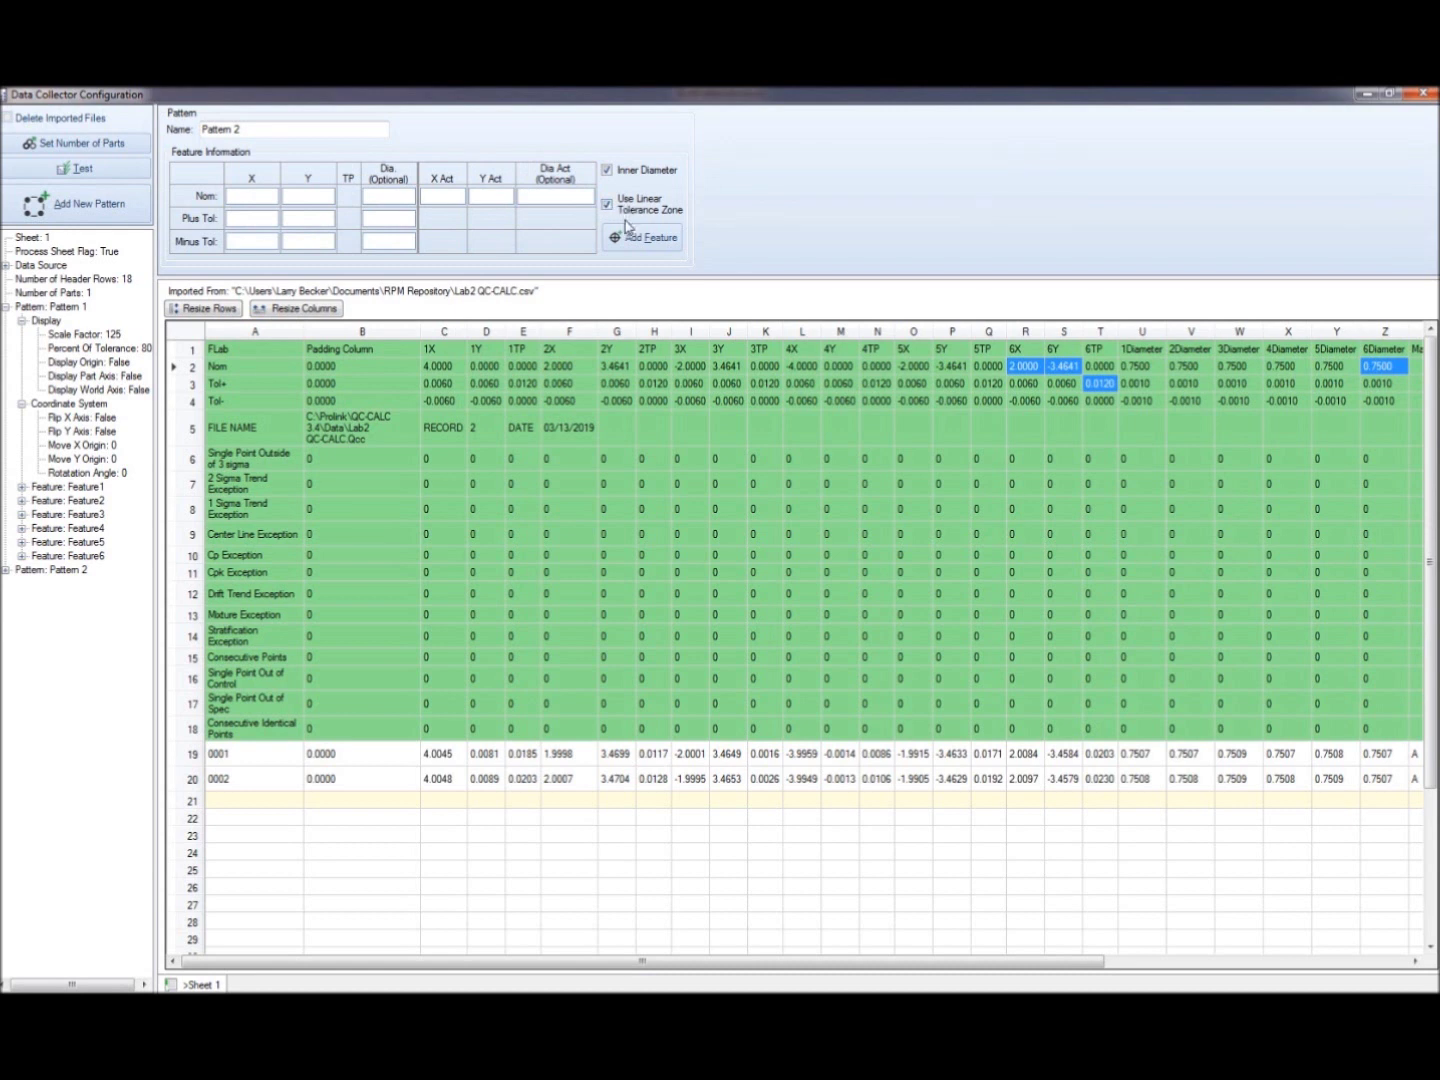
left_click(259, 197)
left_click(457, 366)
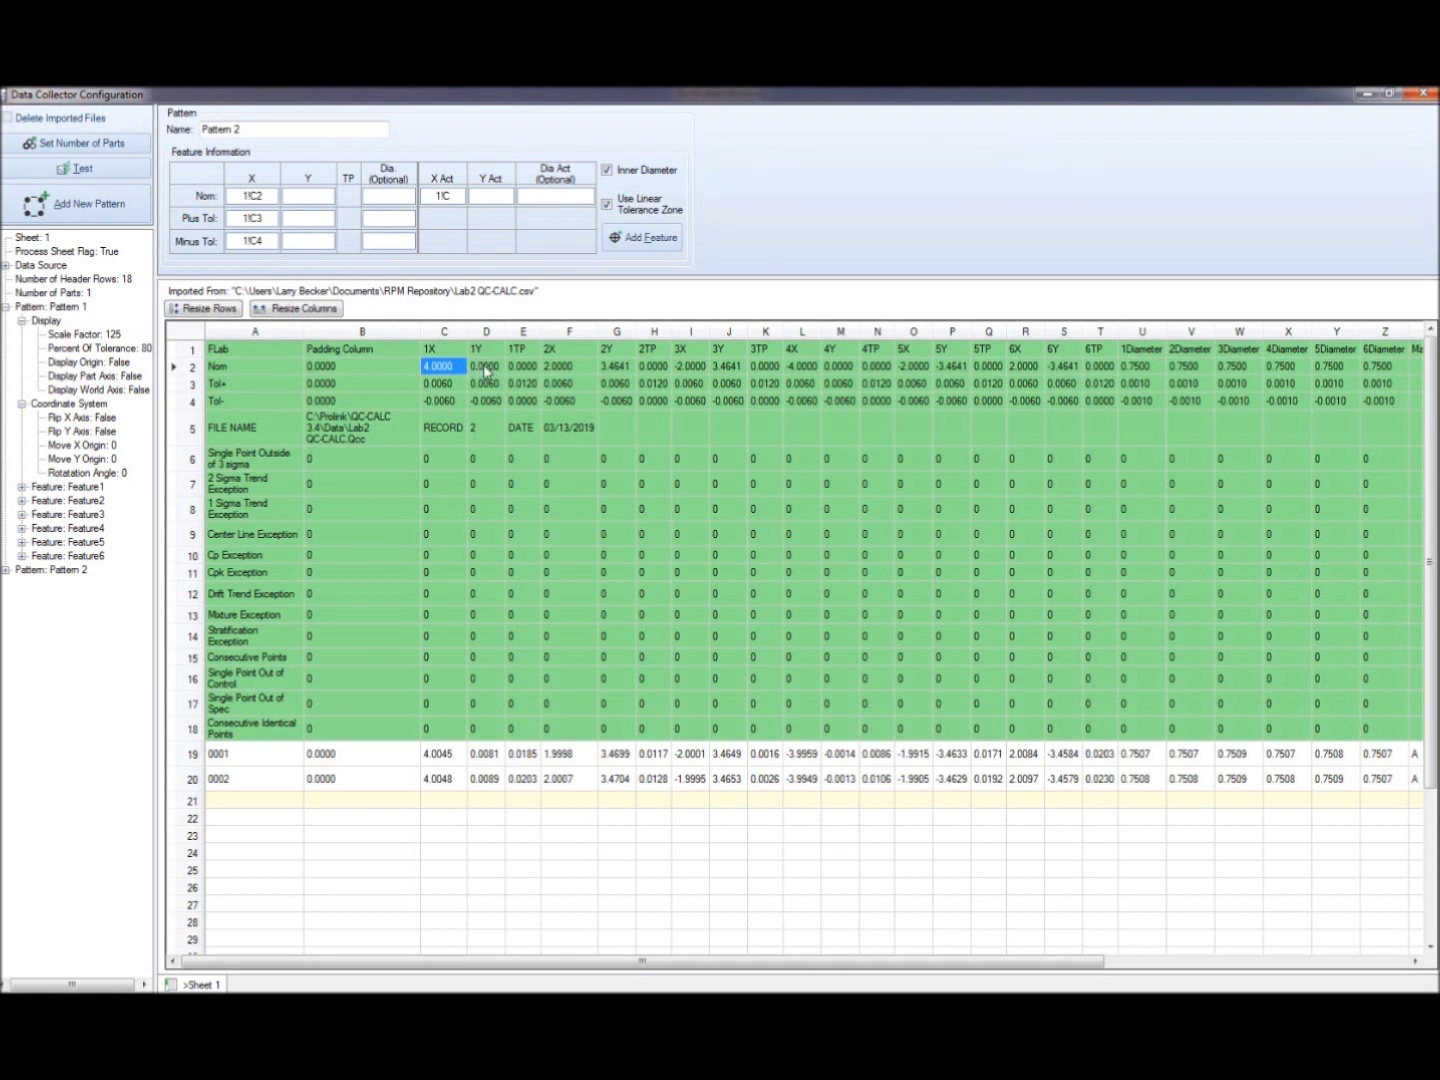
left_click(485, 368, "ctrl")
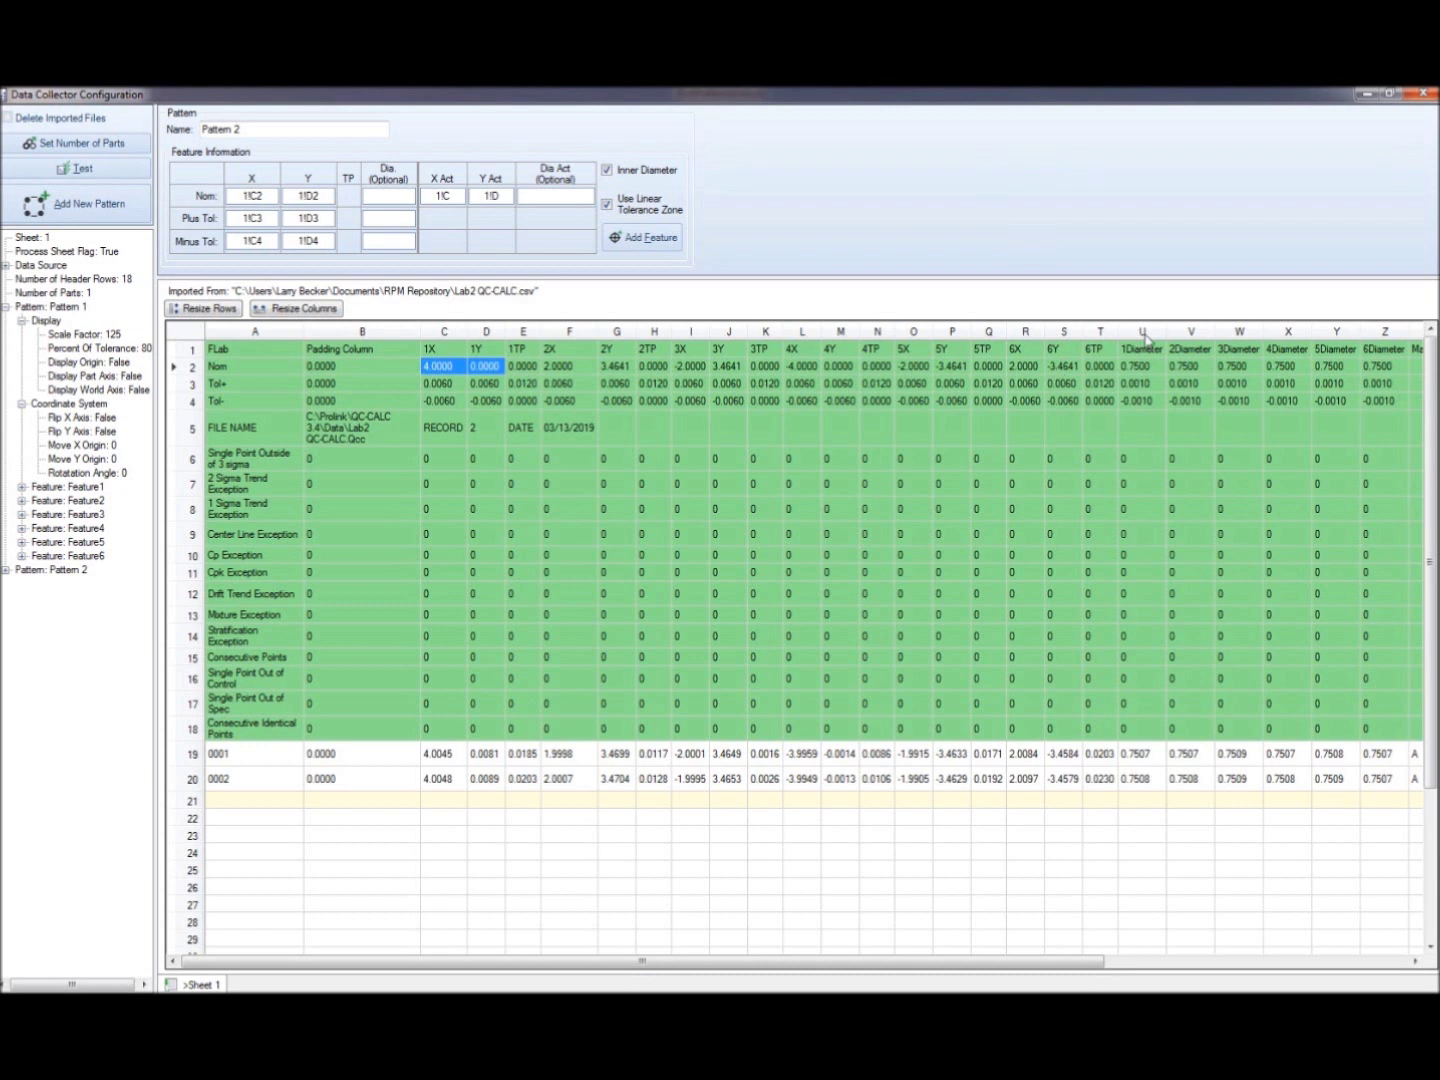
left_click(1141, 367, "ctrl")
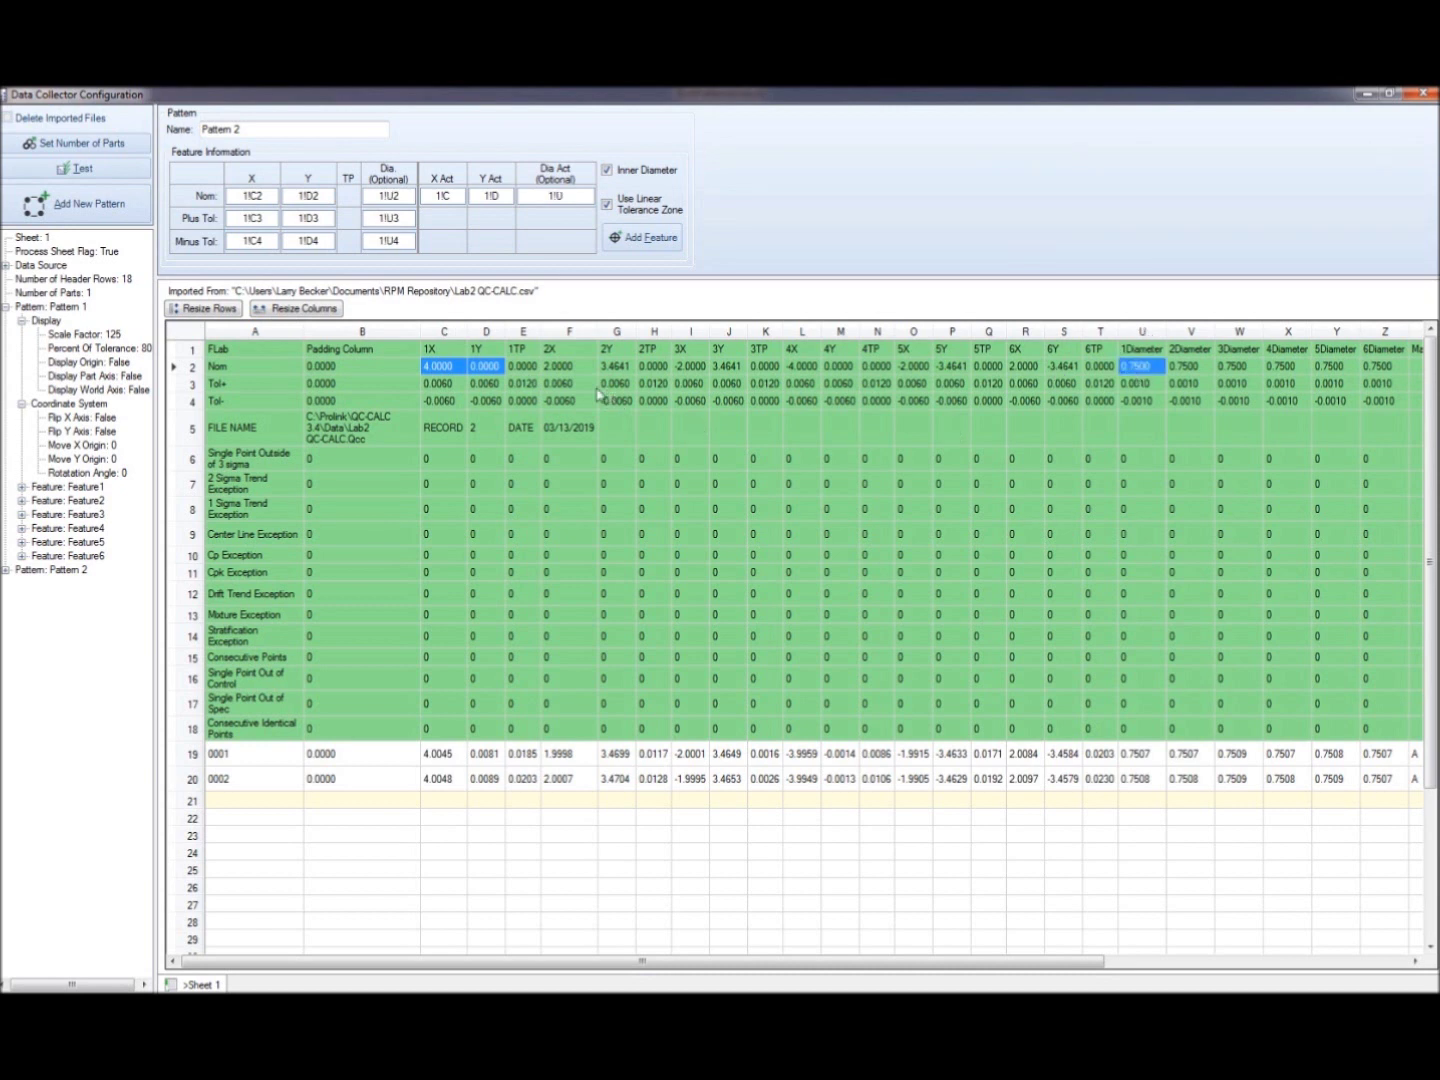
left_click(643, 249)
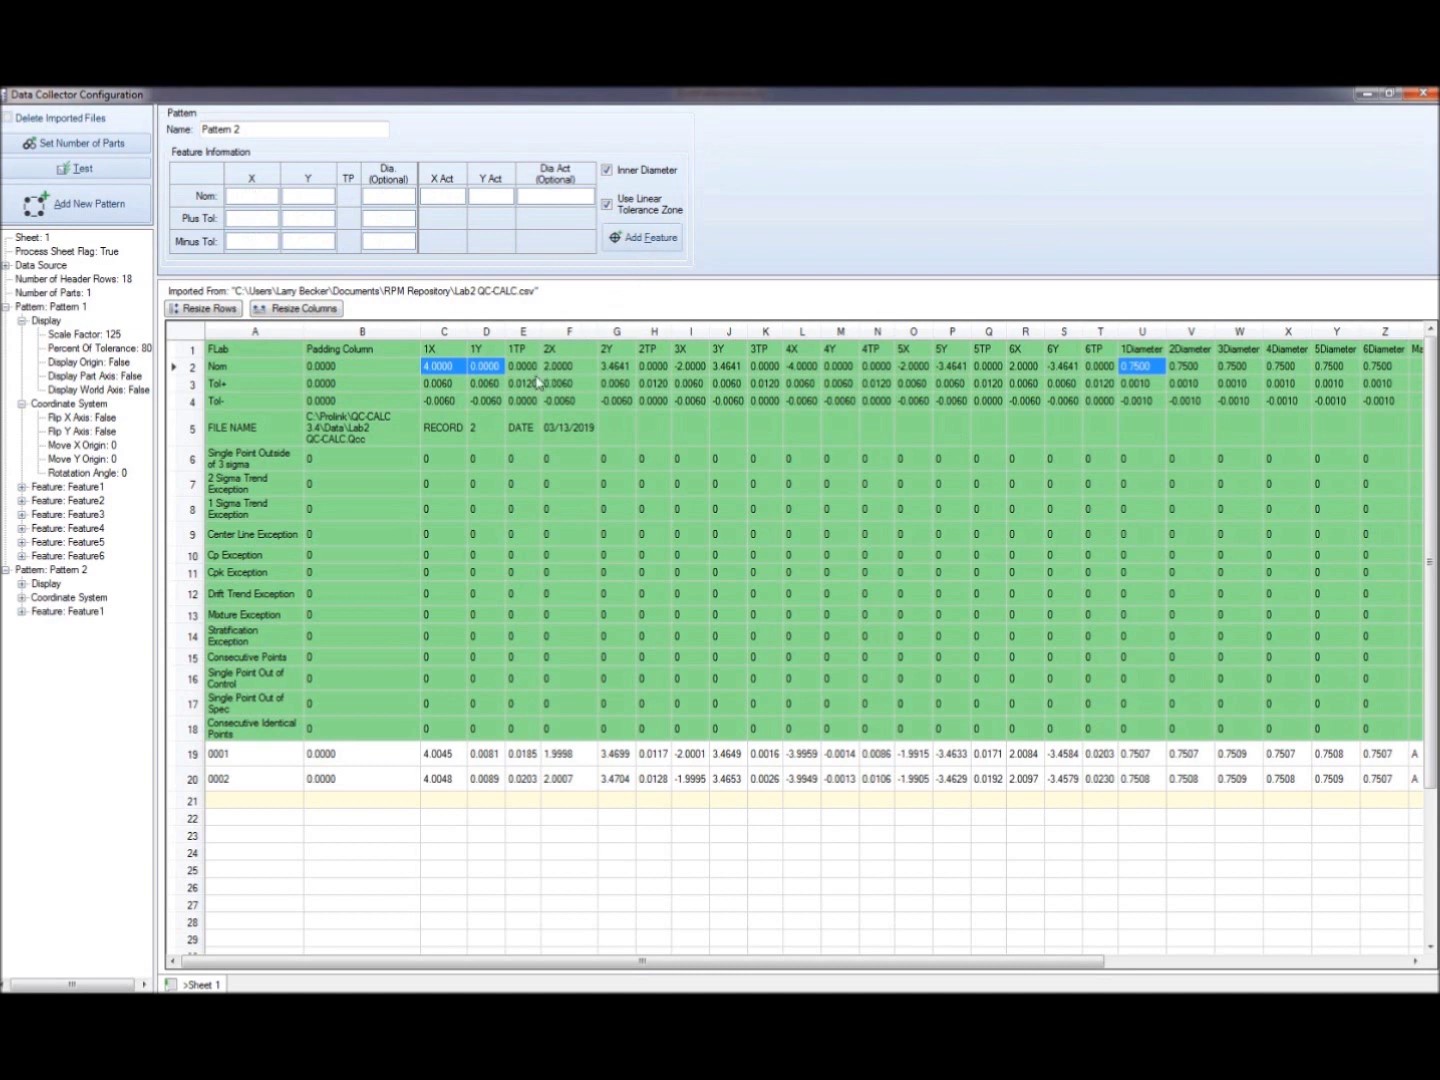
Add the second feature to Pattern 2 with X nominal F2, Y nominal G2 and diameter nominal V2 from sheet 1.
left_click(565, 368)
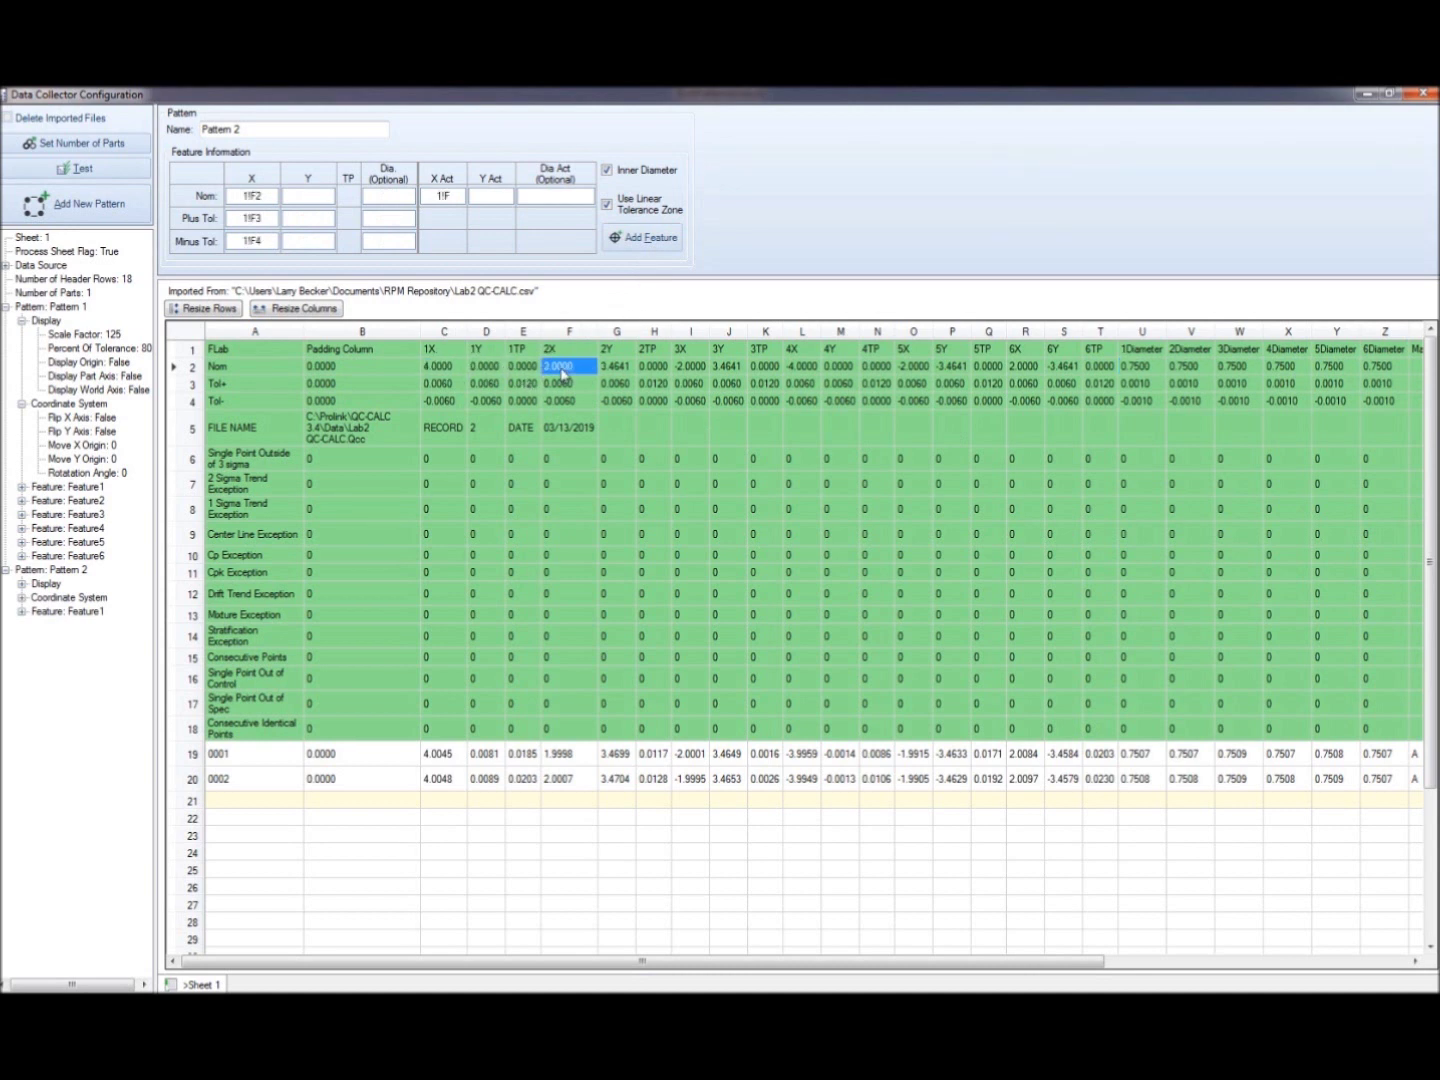
left_click(617, 370, "ctrl")
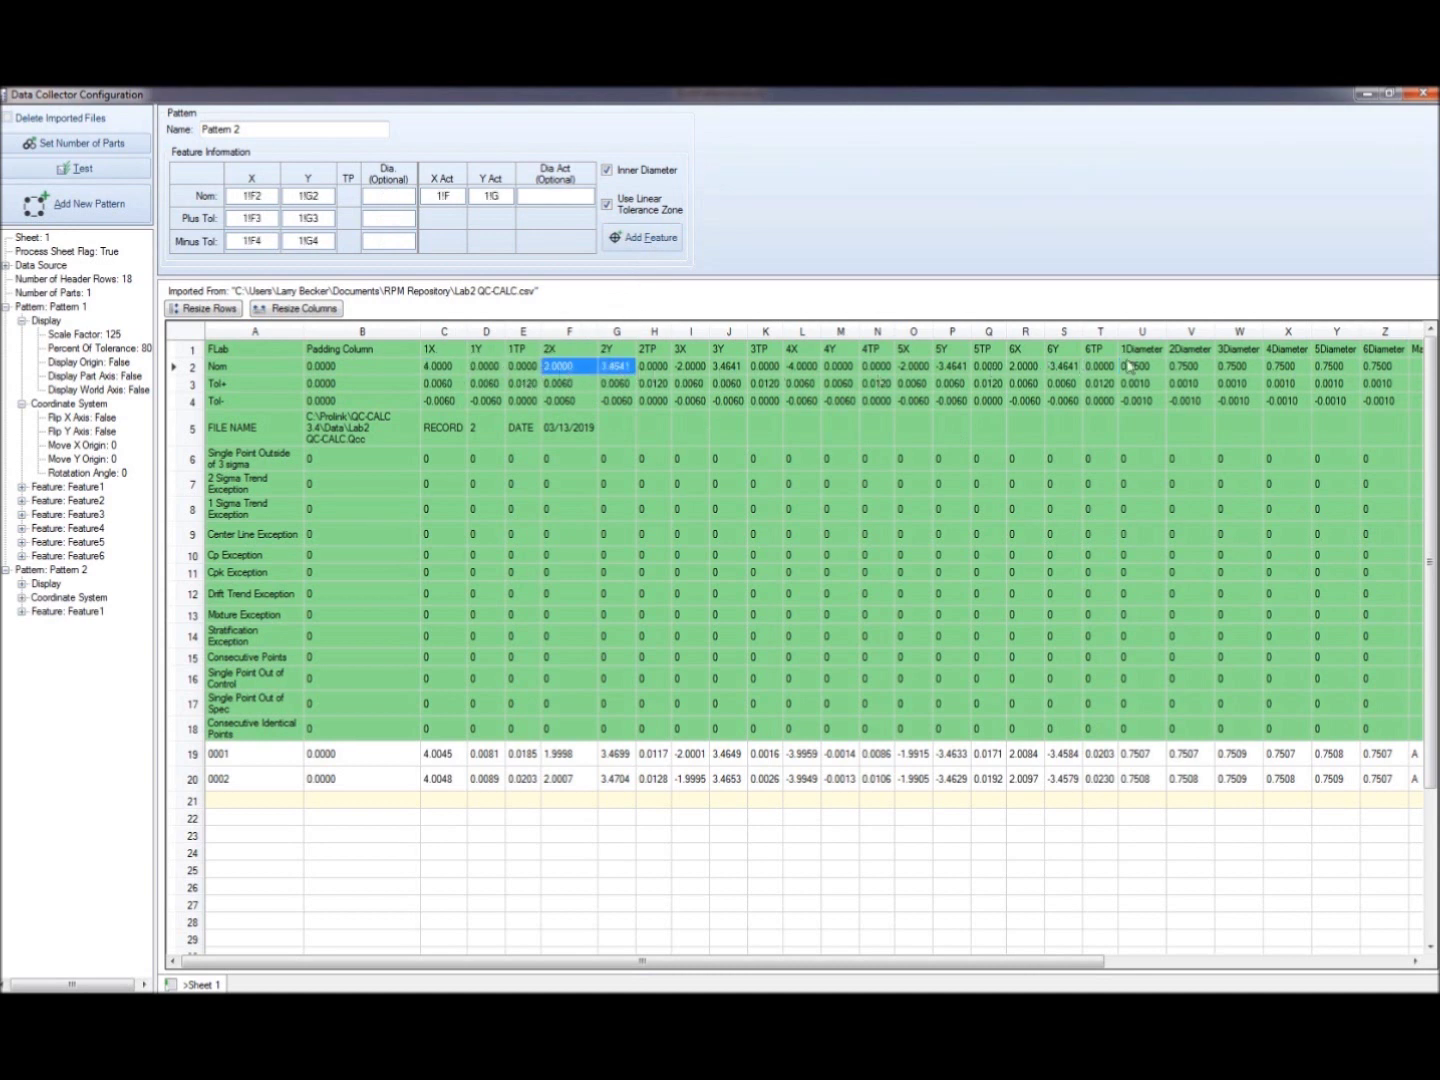
left_click(1201, 373, "ctrl")
left_click(645, 239)
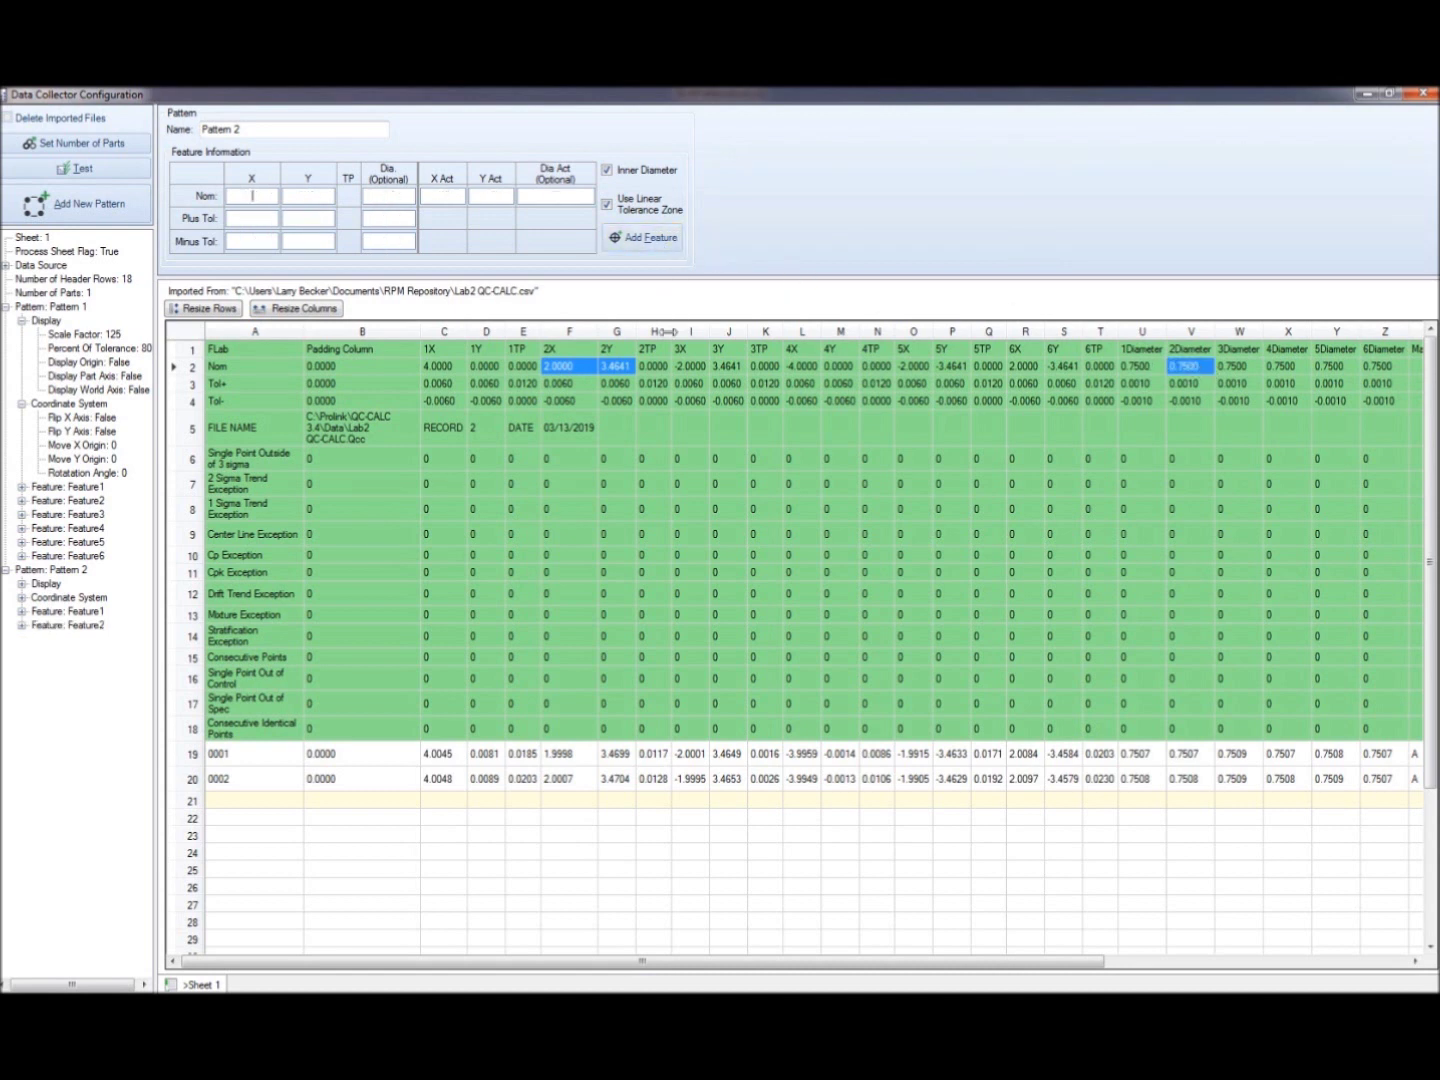
Add the third feature to Pattern 2 with X nominal I2, Y nominal J2 and diameter nominal W2 from sheet 1.
left_click(690, 371)
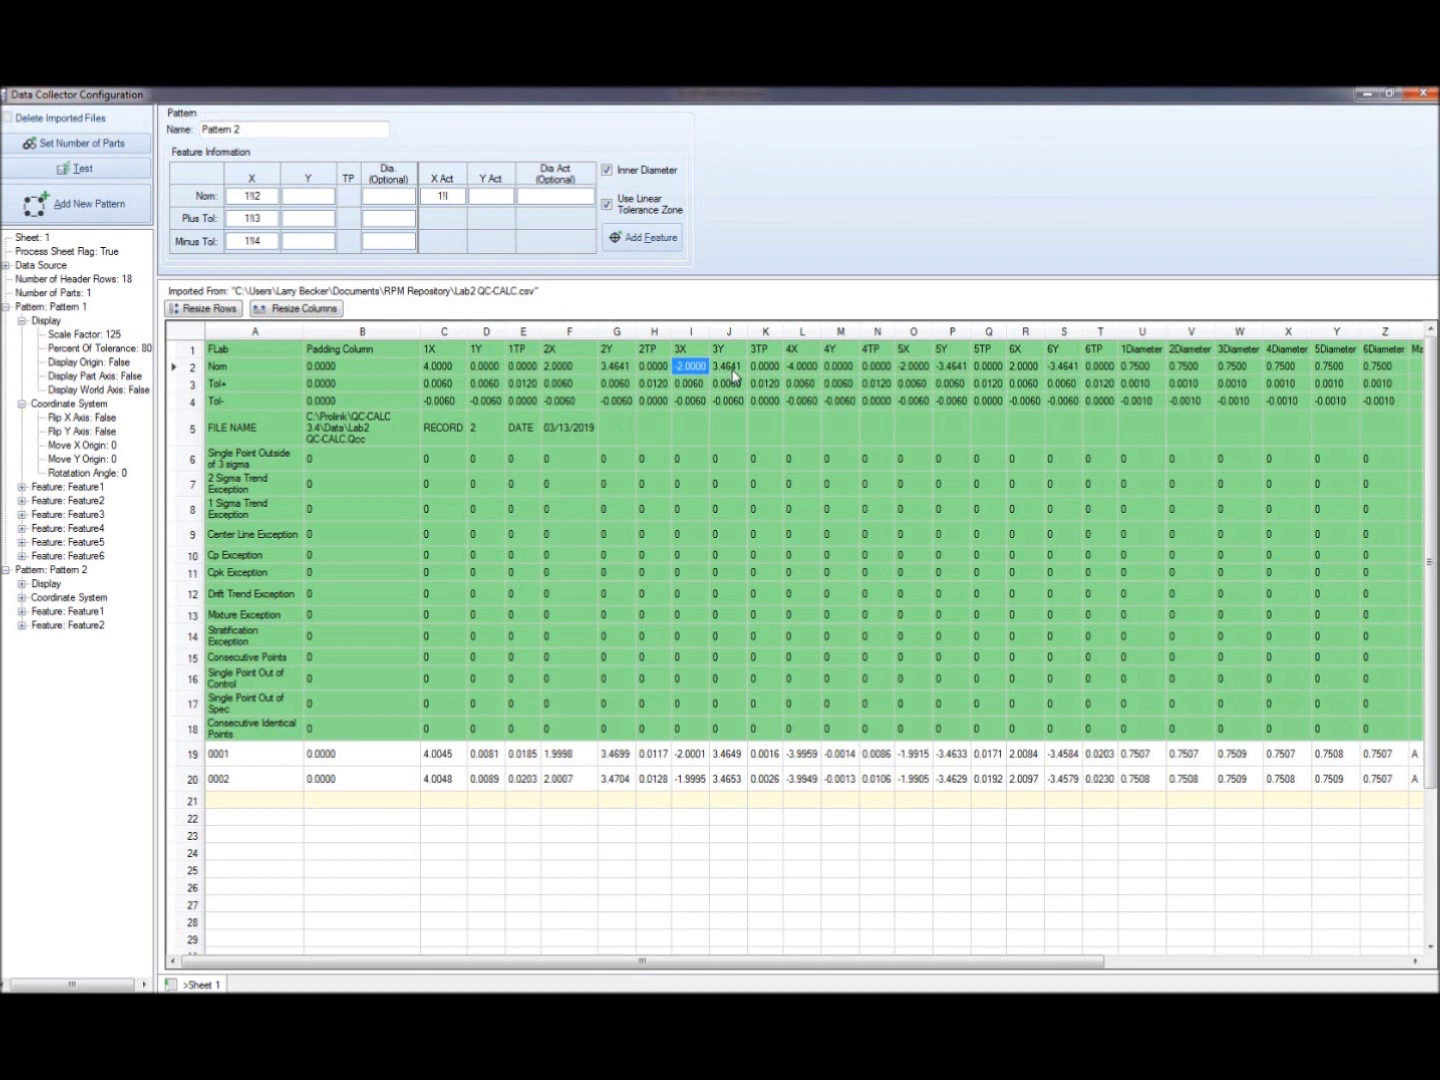
left_click(734, 370, "ctrl")
left_click(1236, 368, "ctrl")
left_click(667, 243)
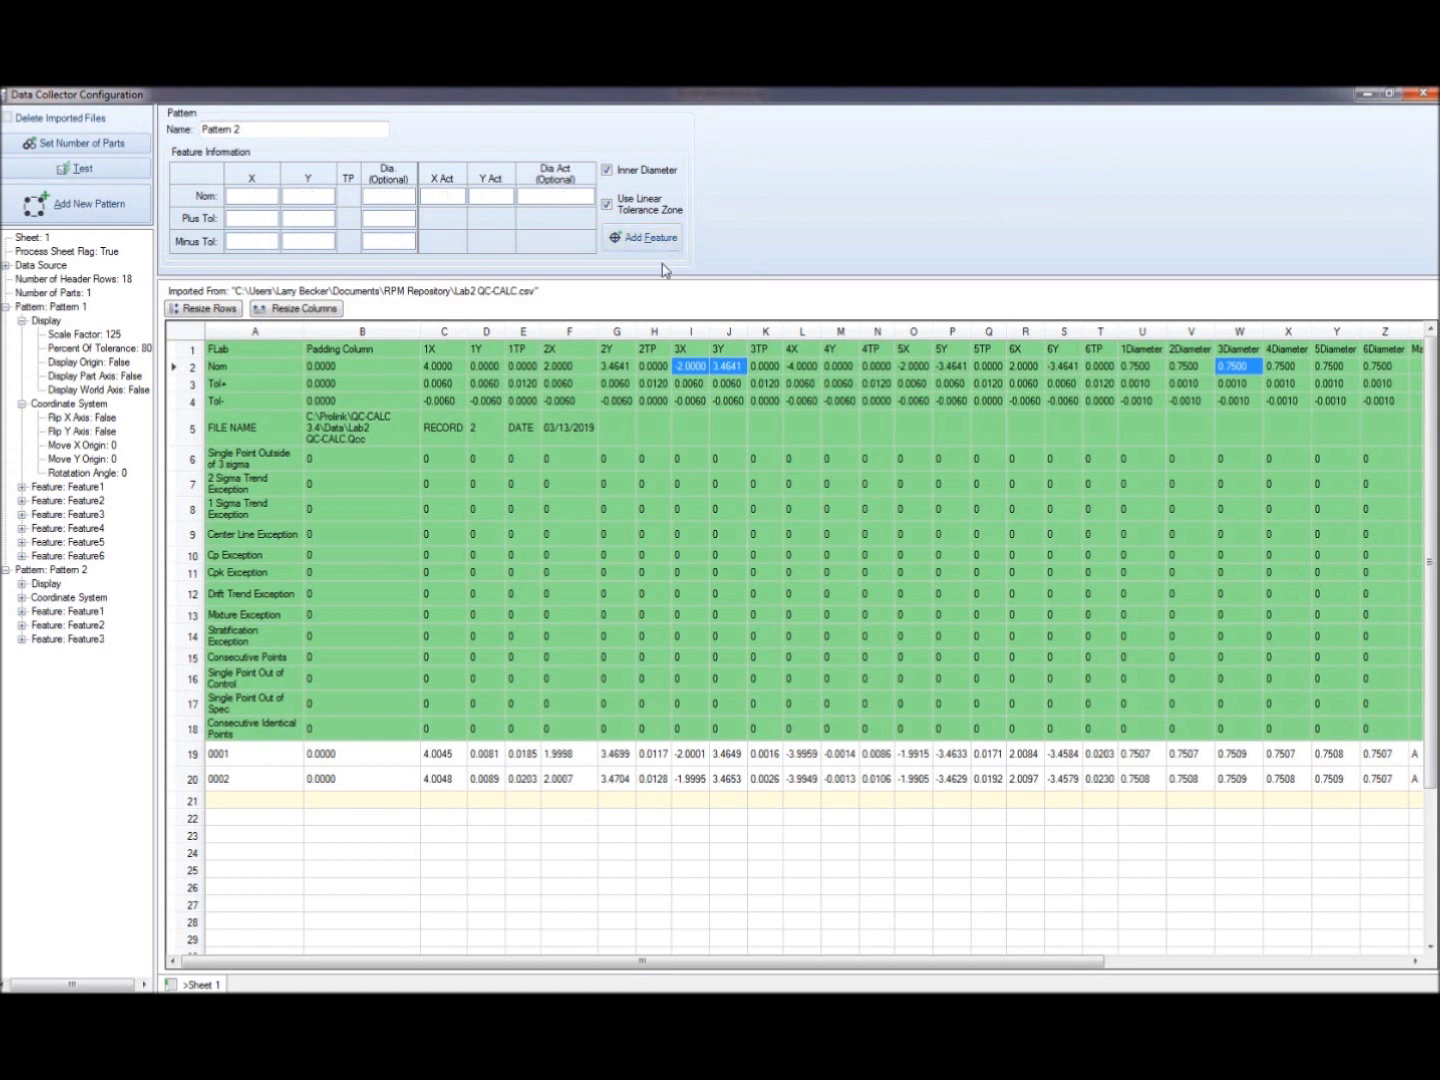
Add the fourth feature to Pattern 2 with X nominal L2, Y nominal M2 and diameter nominal X2 from sheet 1.
left_click(804, 369)
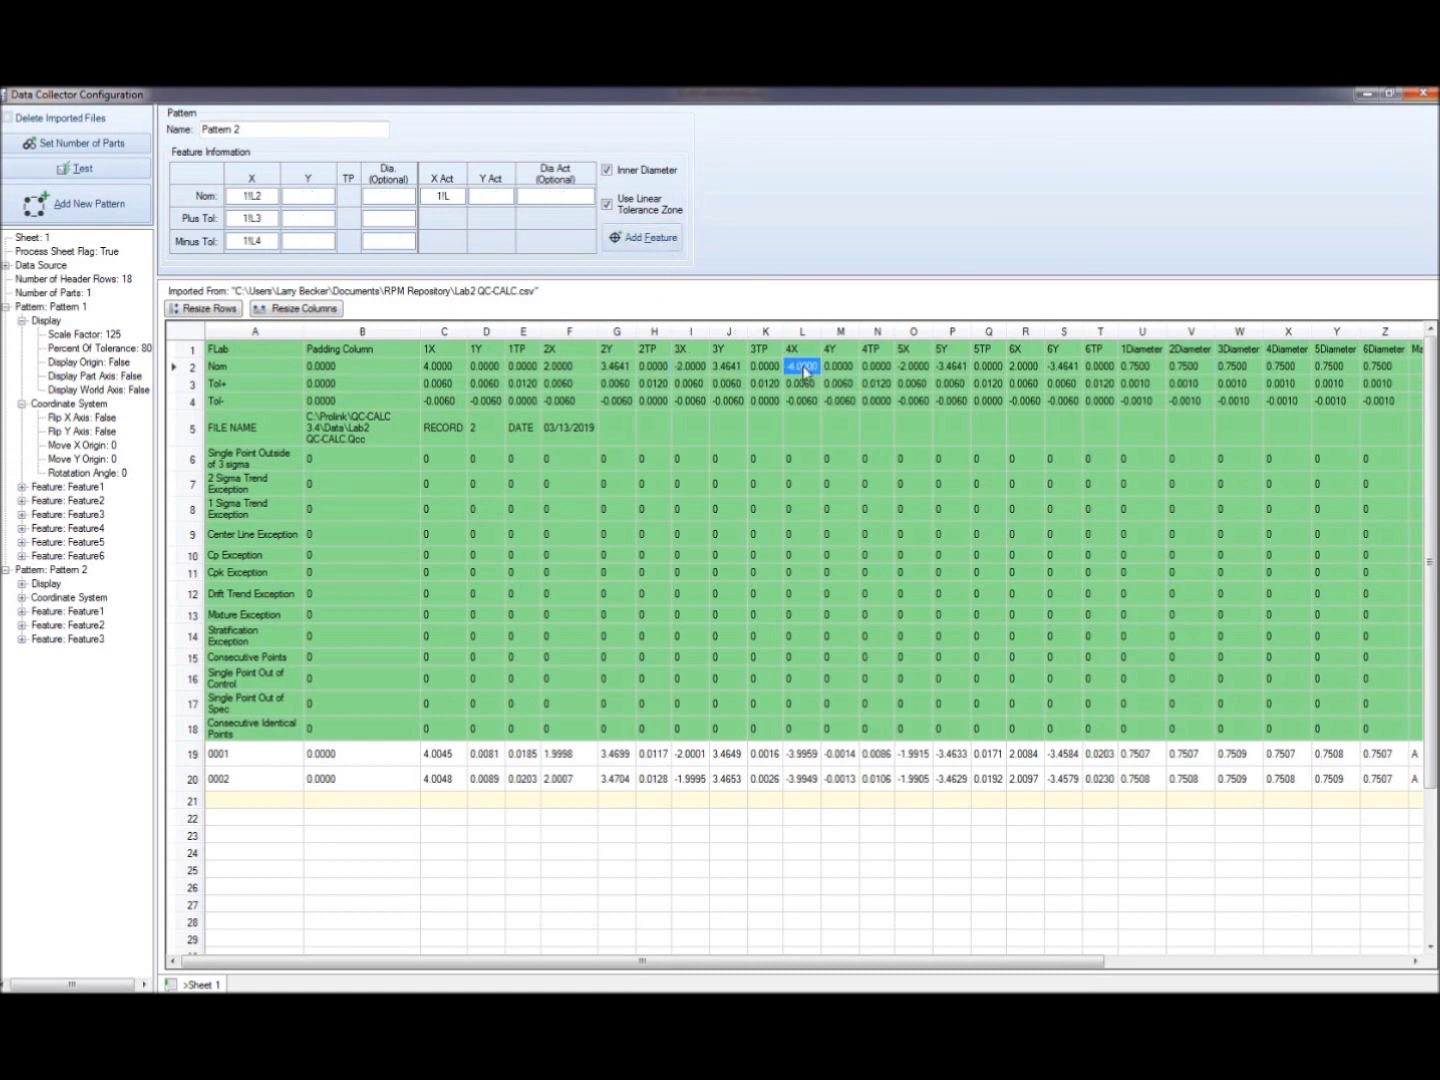
left_click(838, 369, "ctrl")
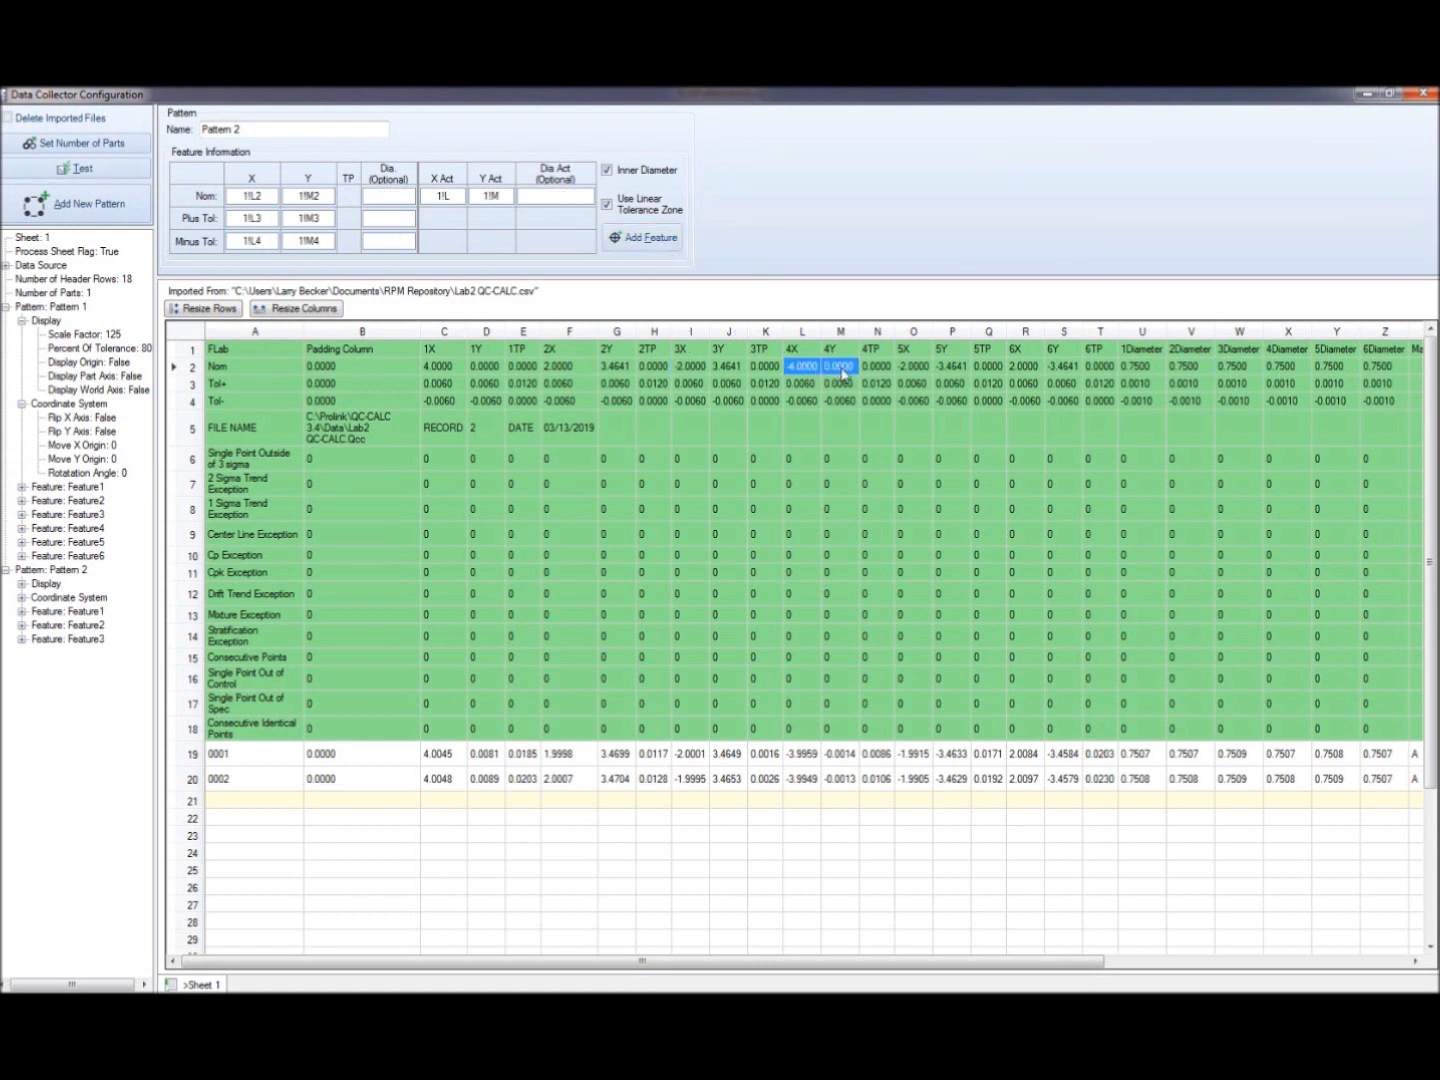
left_click(1273, 368, "ctrl")
left_click(661, 238)
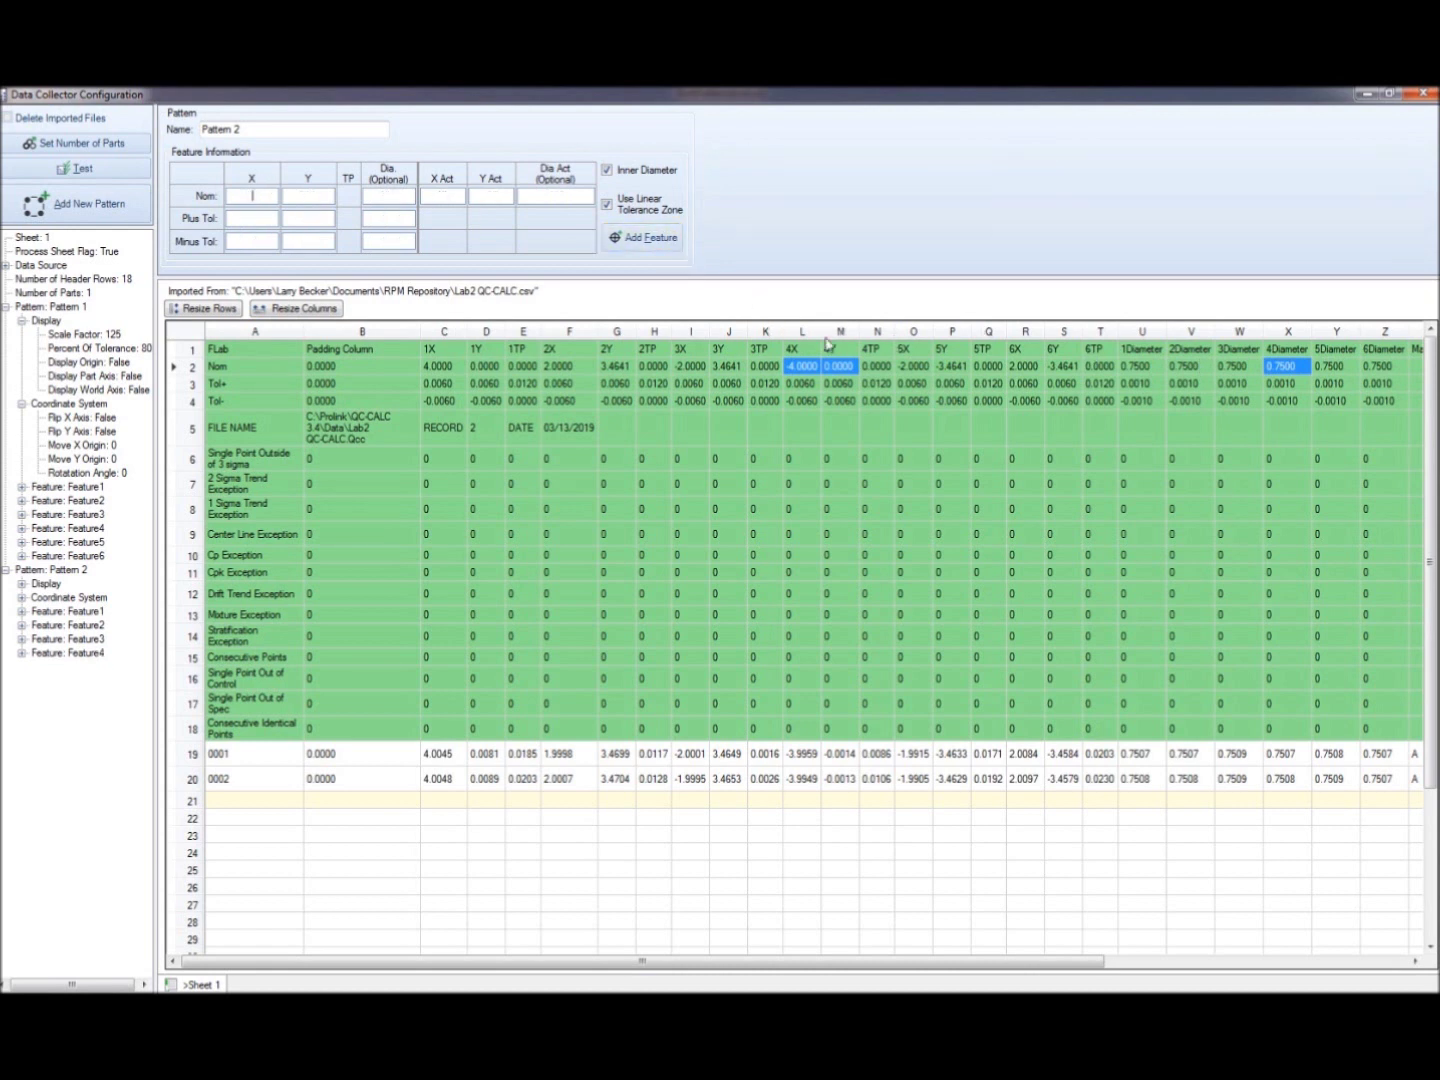
Add the fifth feature to Pattern 2 with X nominal O2, Y nominal P2 and diameter nominal Y2 from sheet 1.
left_click(913, 367)
left_click(950, 366, "ctrl")
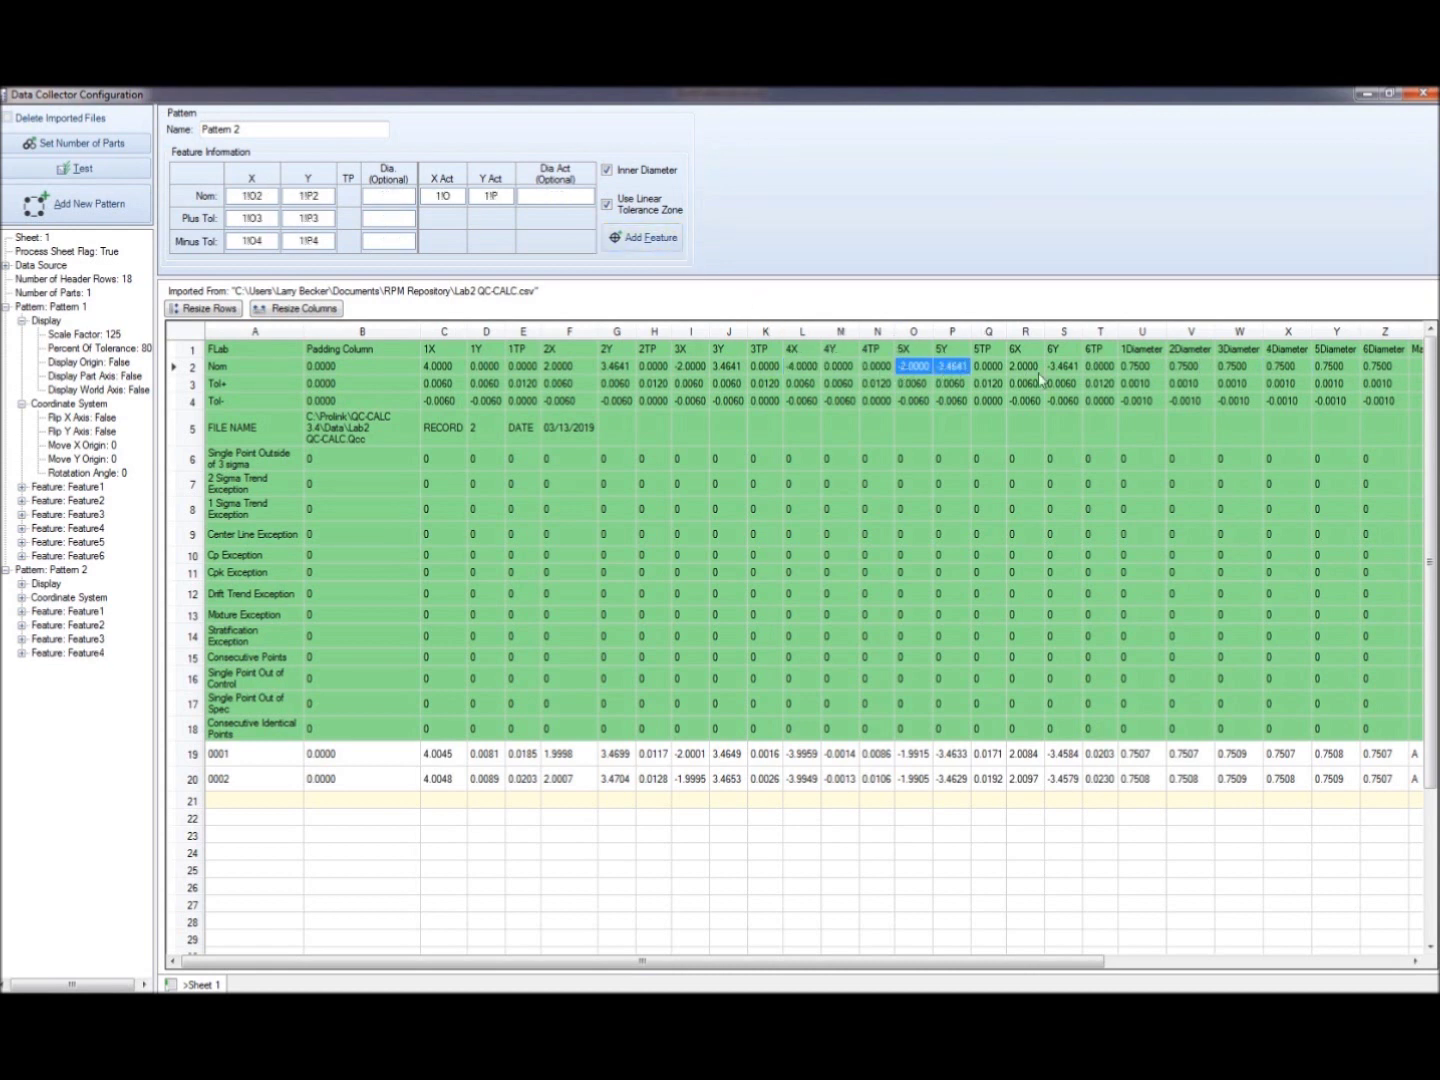
left_click(1330, 367, "ctrl")
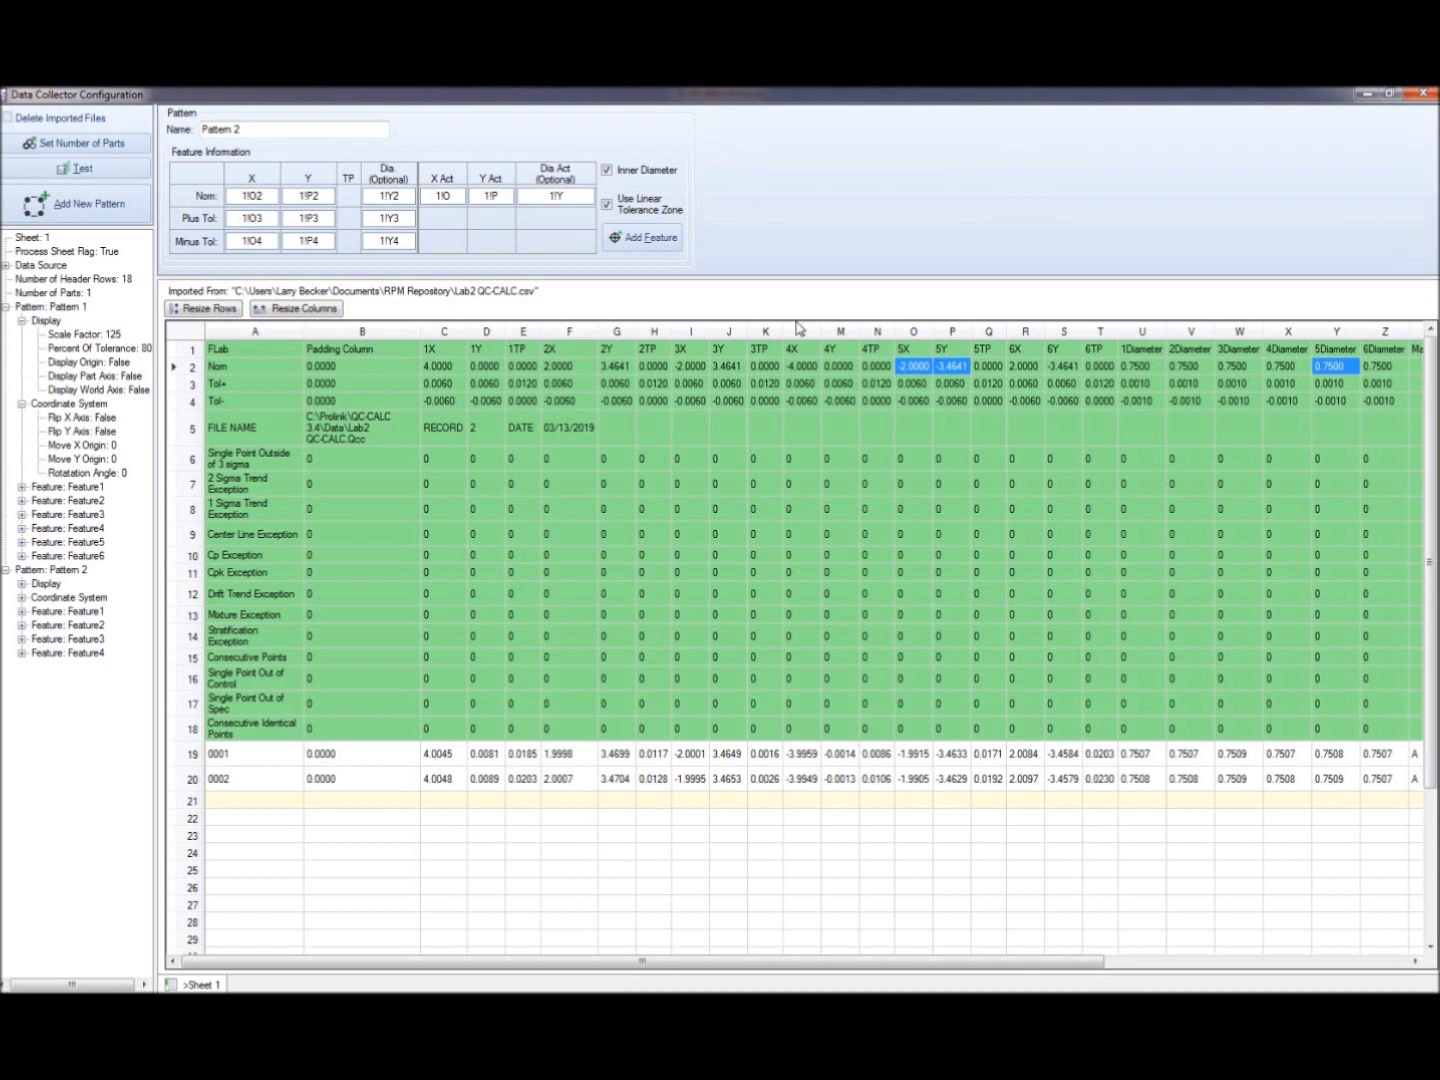
left_click(659, 239)
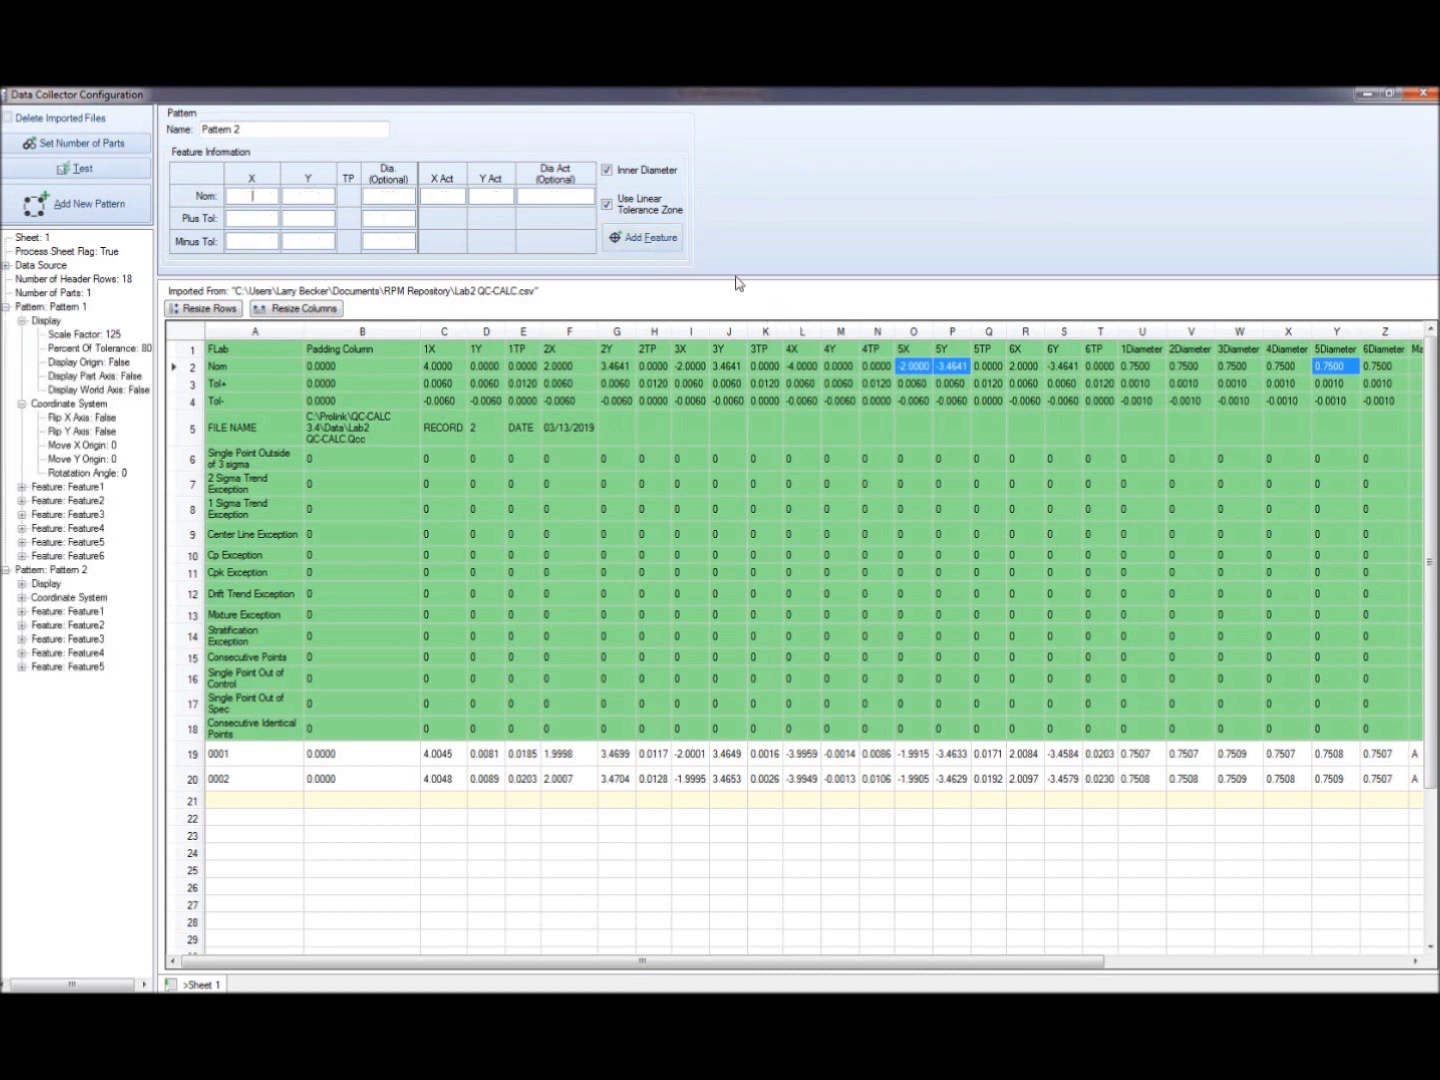
Add the sixth feature to Pattern 2 with X nominal R2, Y nominal S2 and diameter nominal Z2 from sheet 1.
left_click(1021, 367)
left_click(1060, 370, "ctrl")
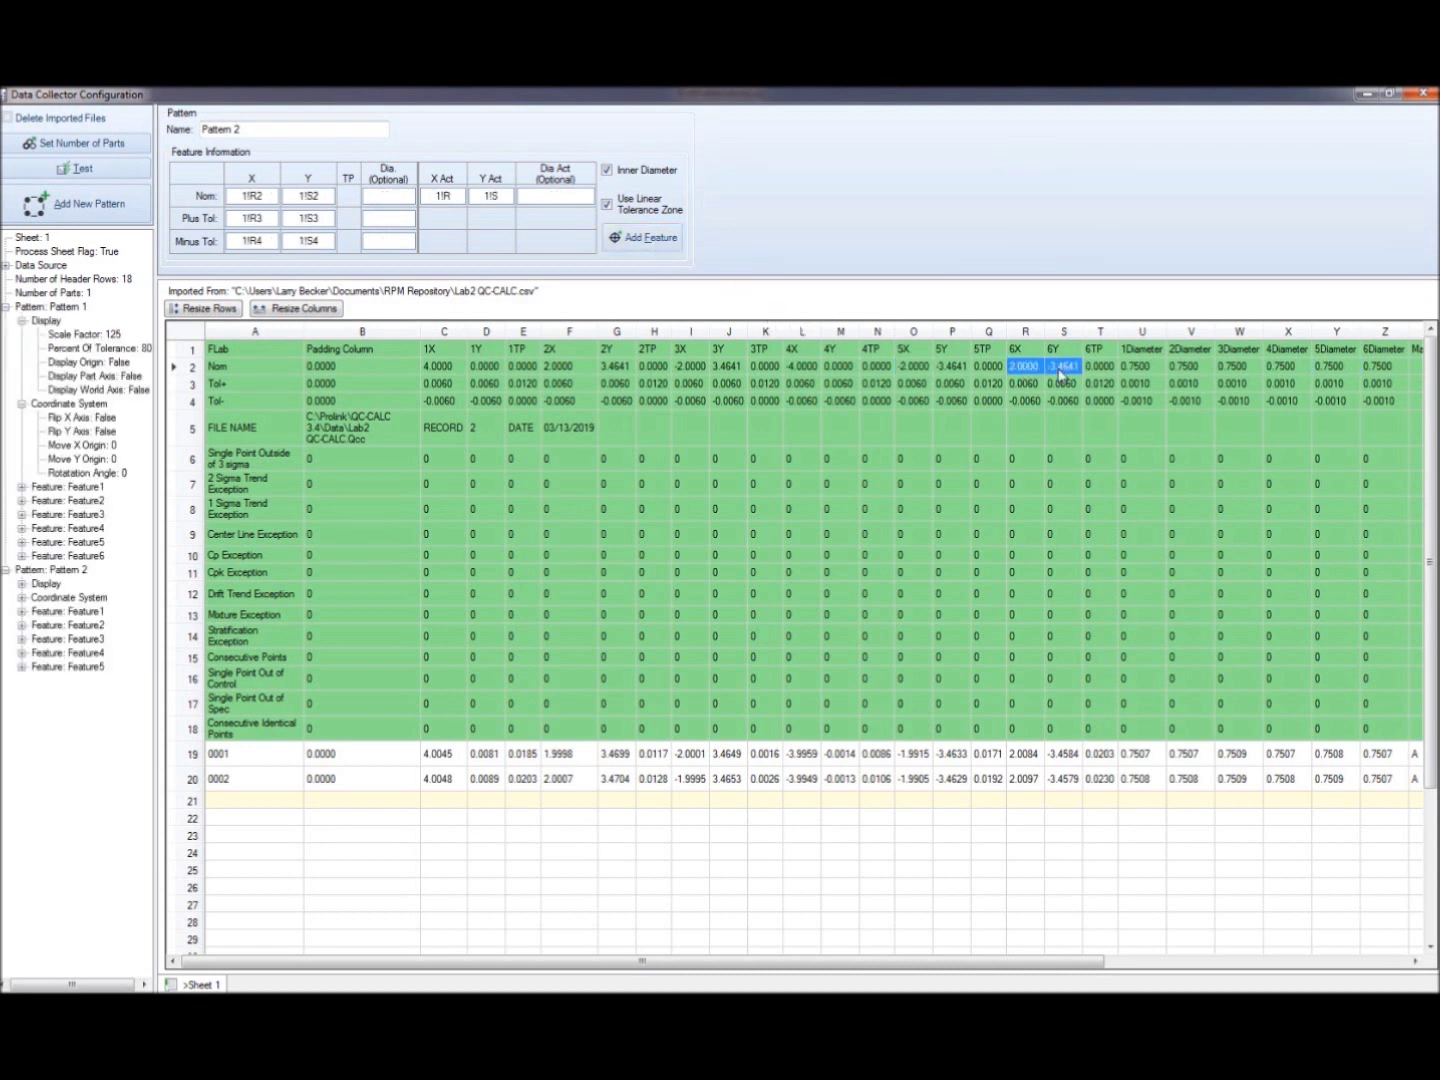
left_click(1370, 366, "ctrl")
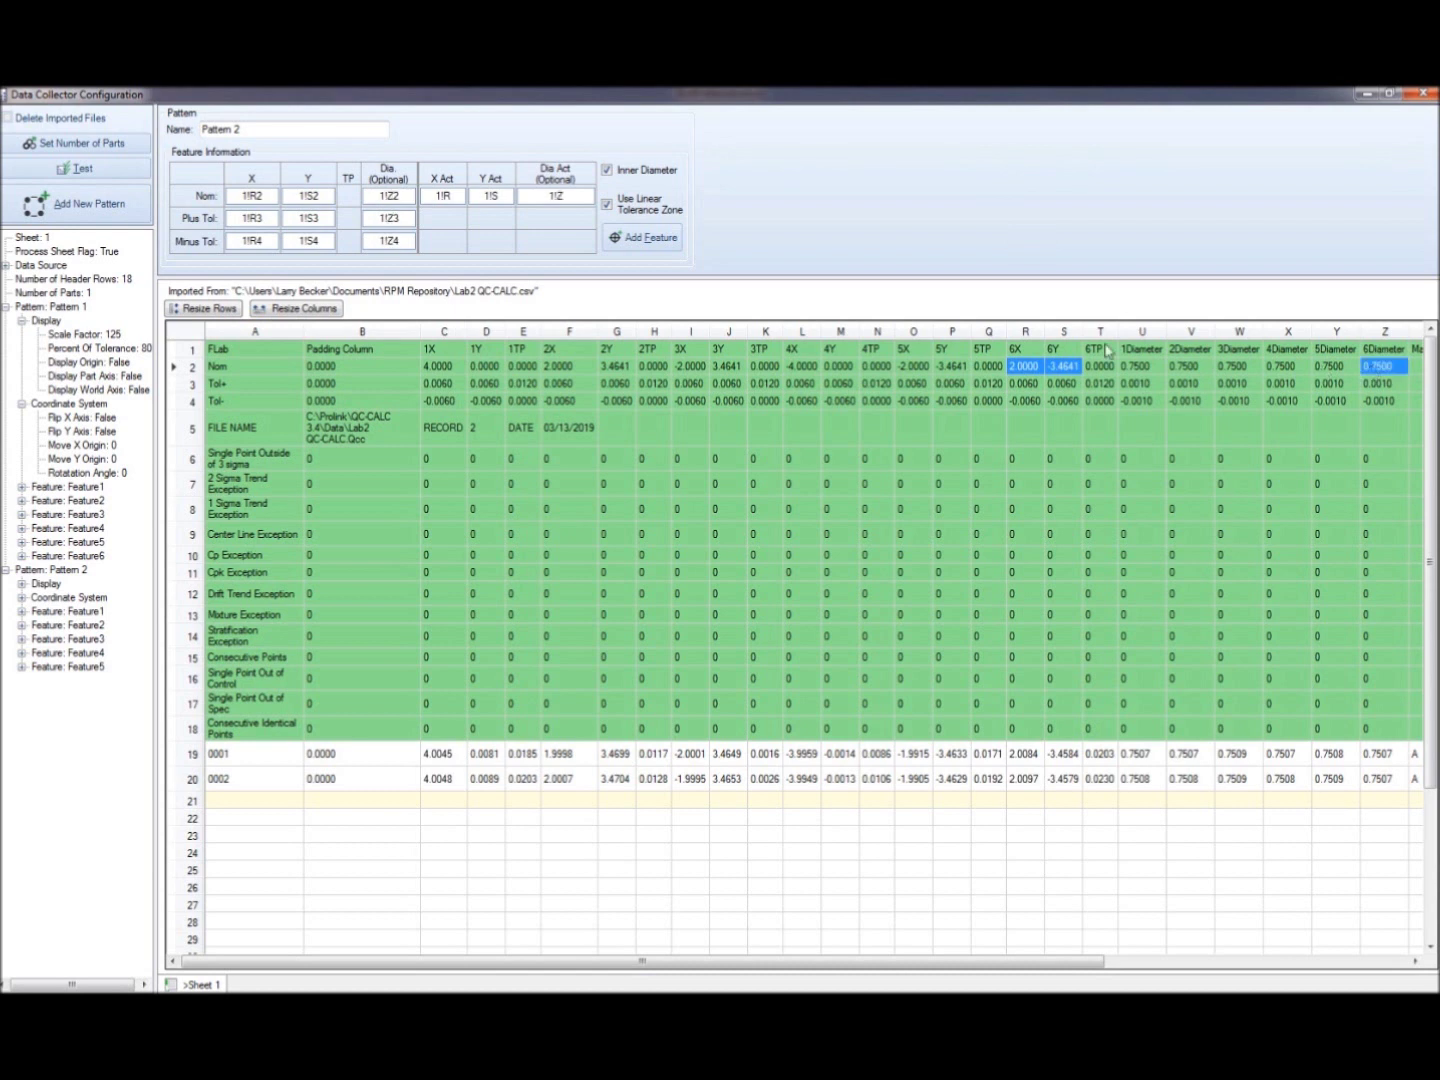
left_click(655, 238)
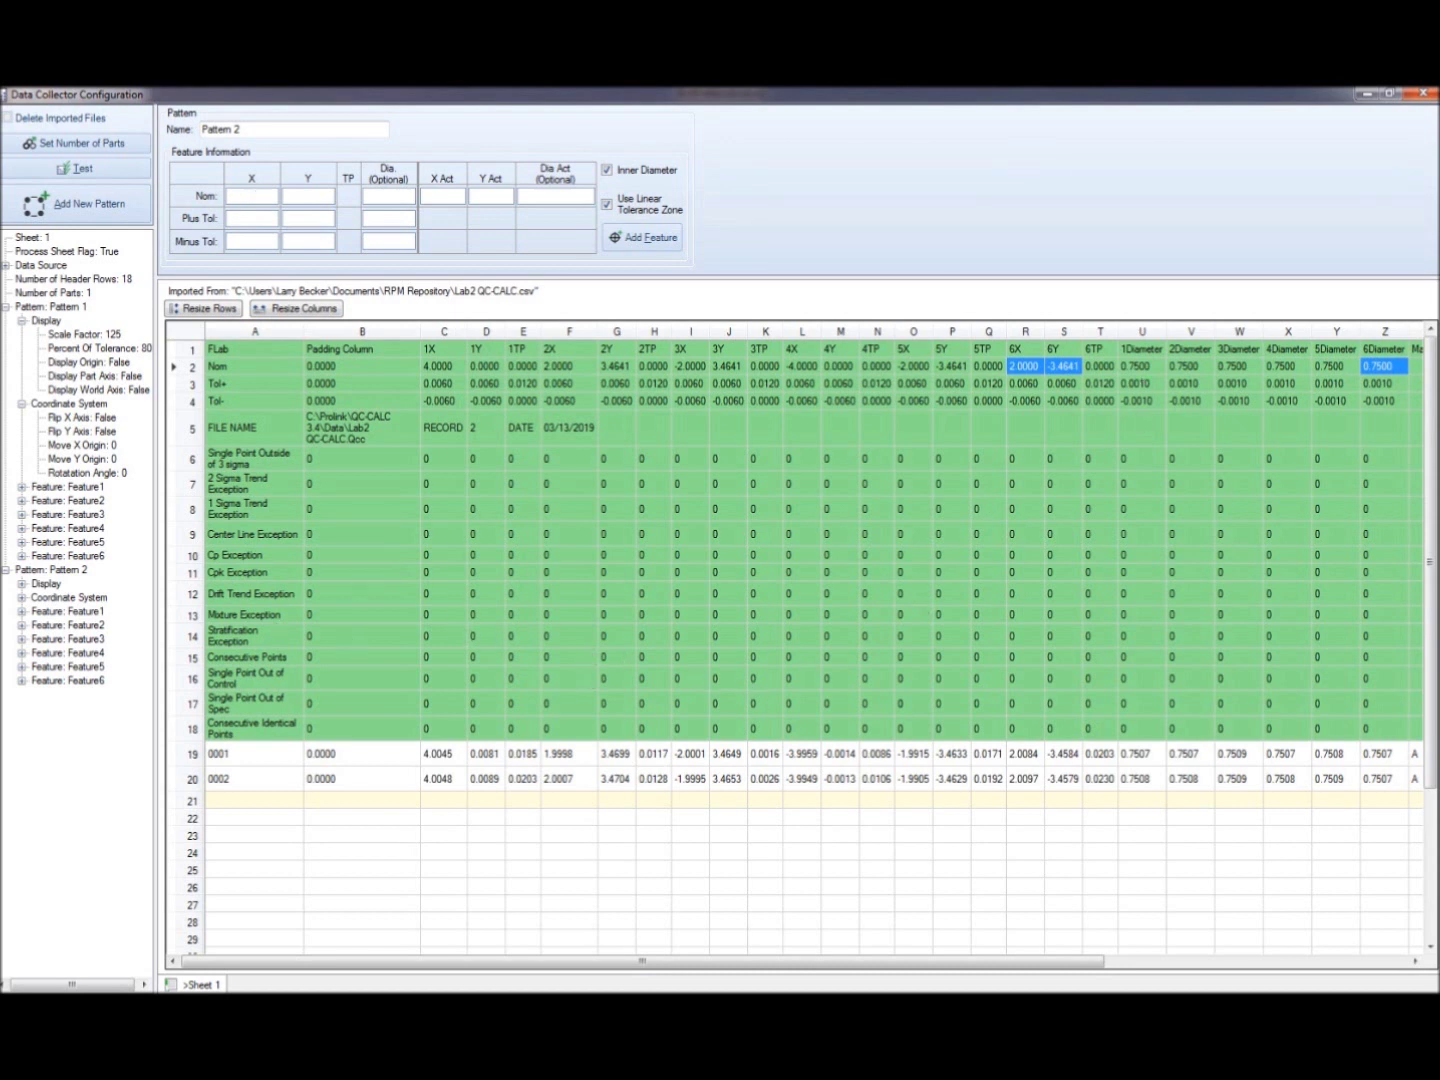
Set the collector's number of parts to Ask Operator.
left_click(726, 104)
left_click(91, 150)
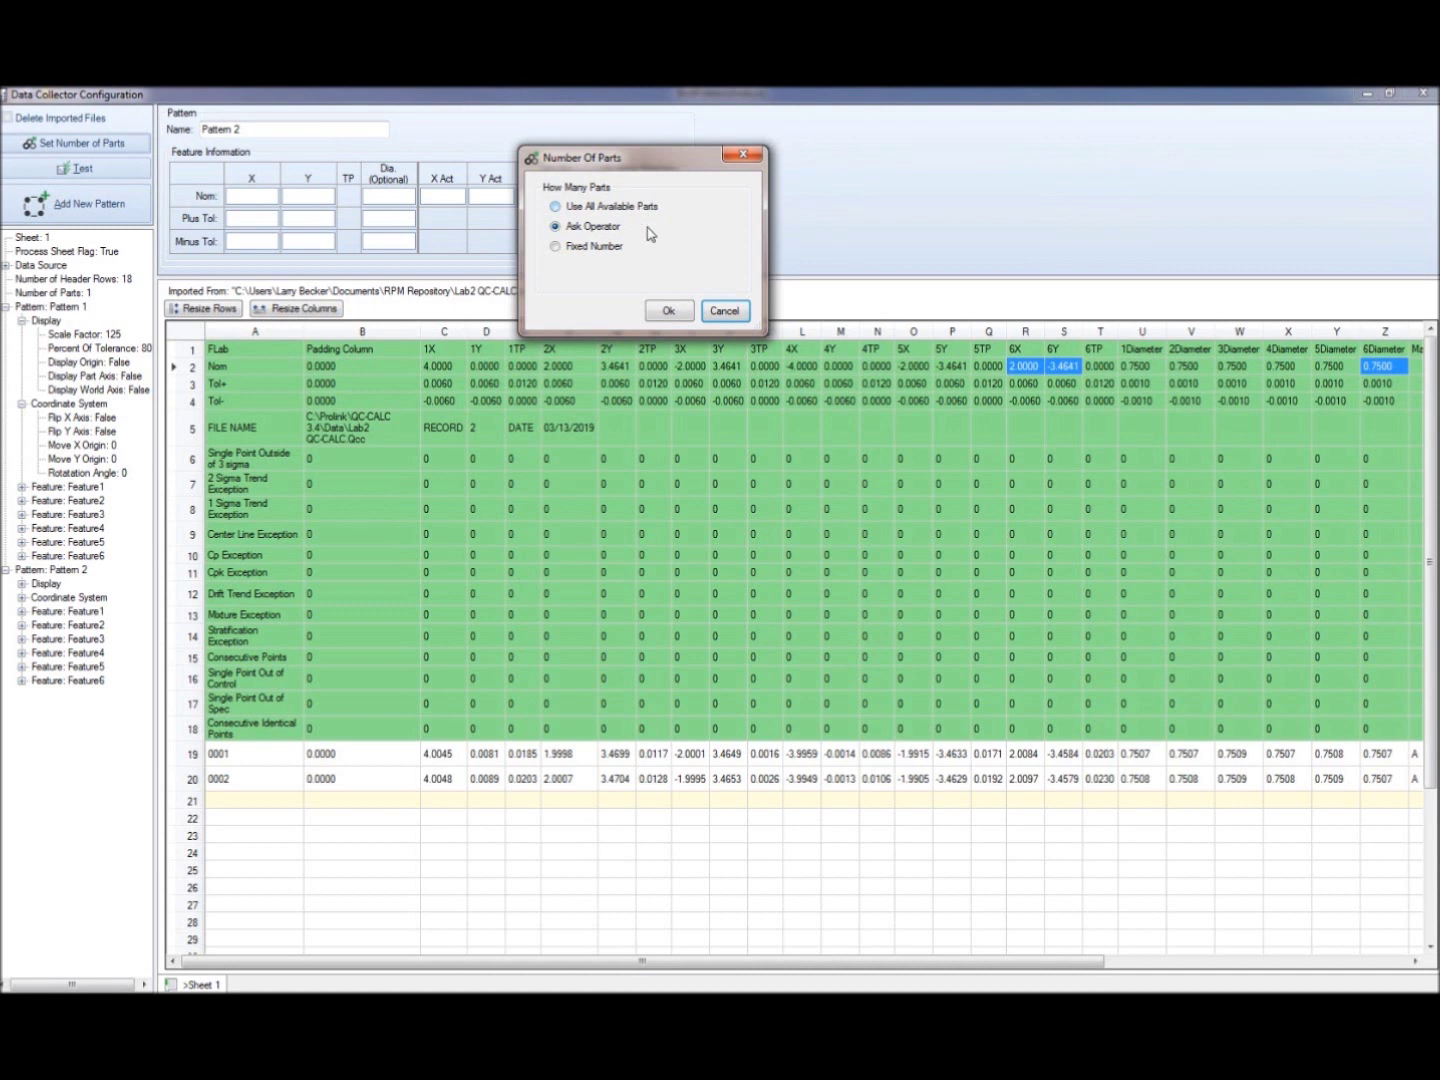
left_click(556, 250)
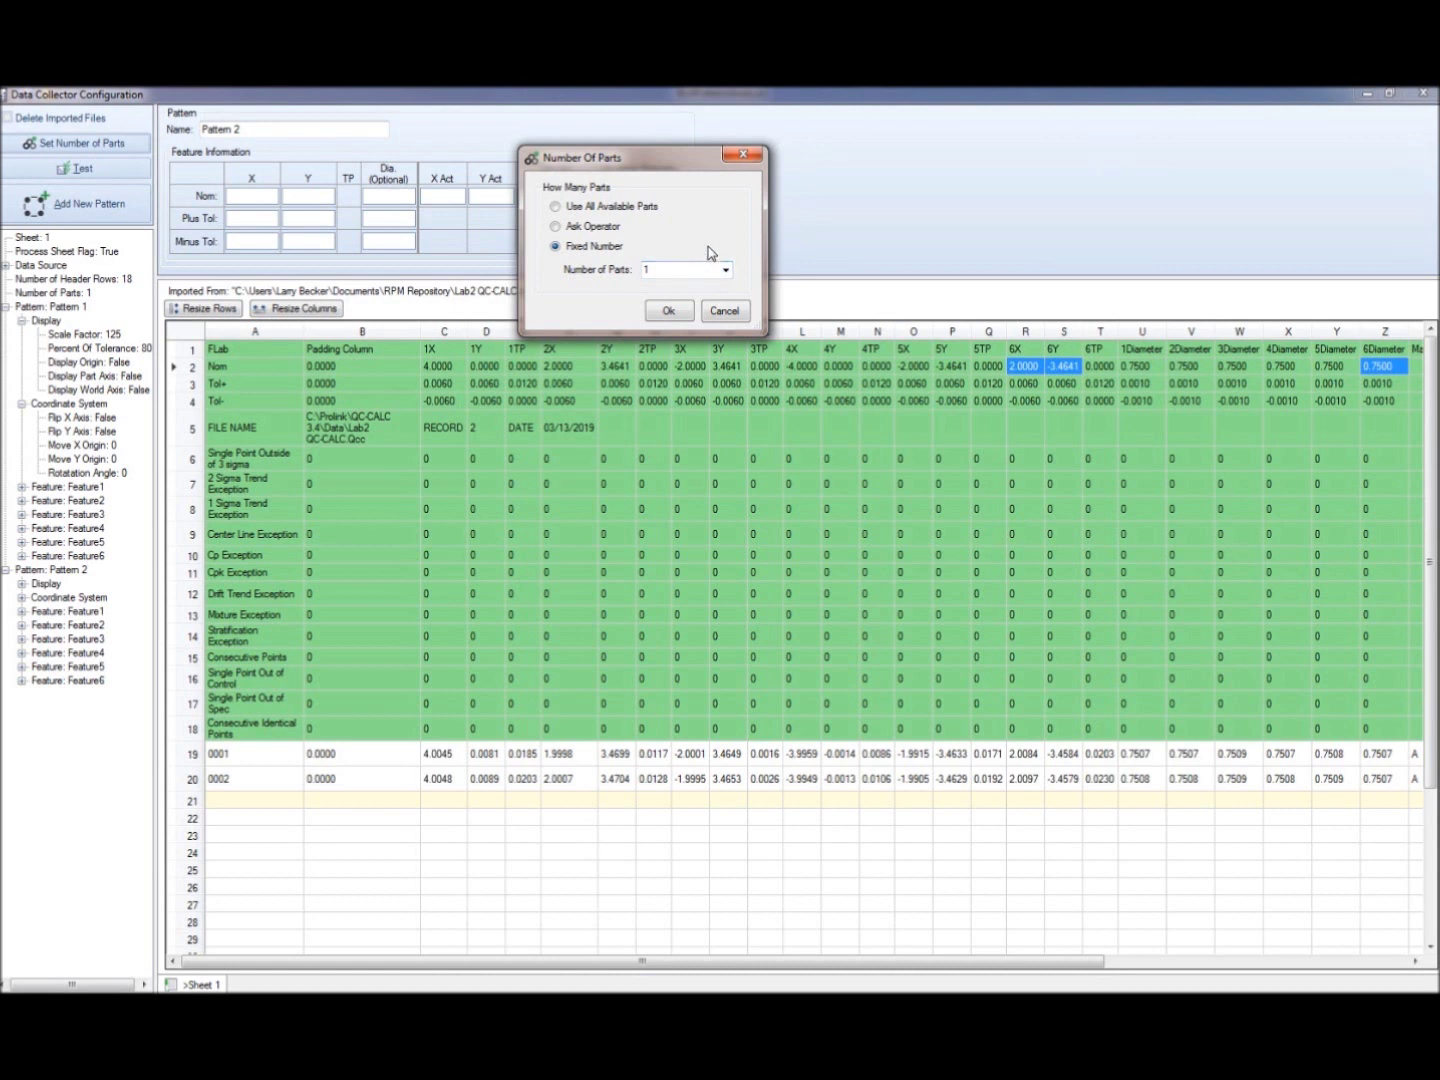
left_click(564, 230)
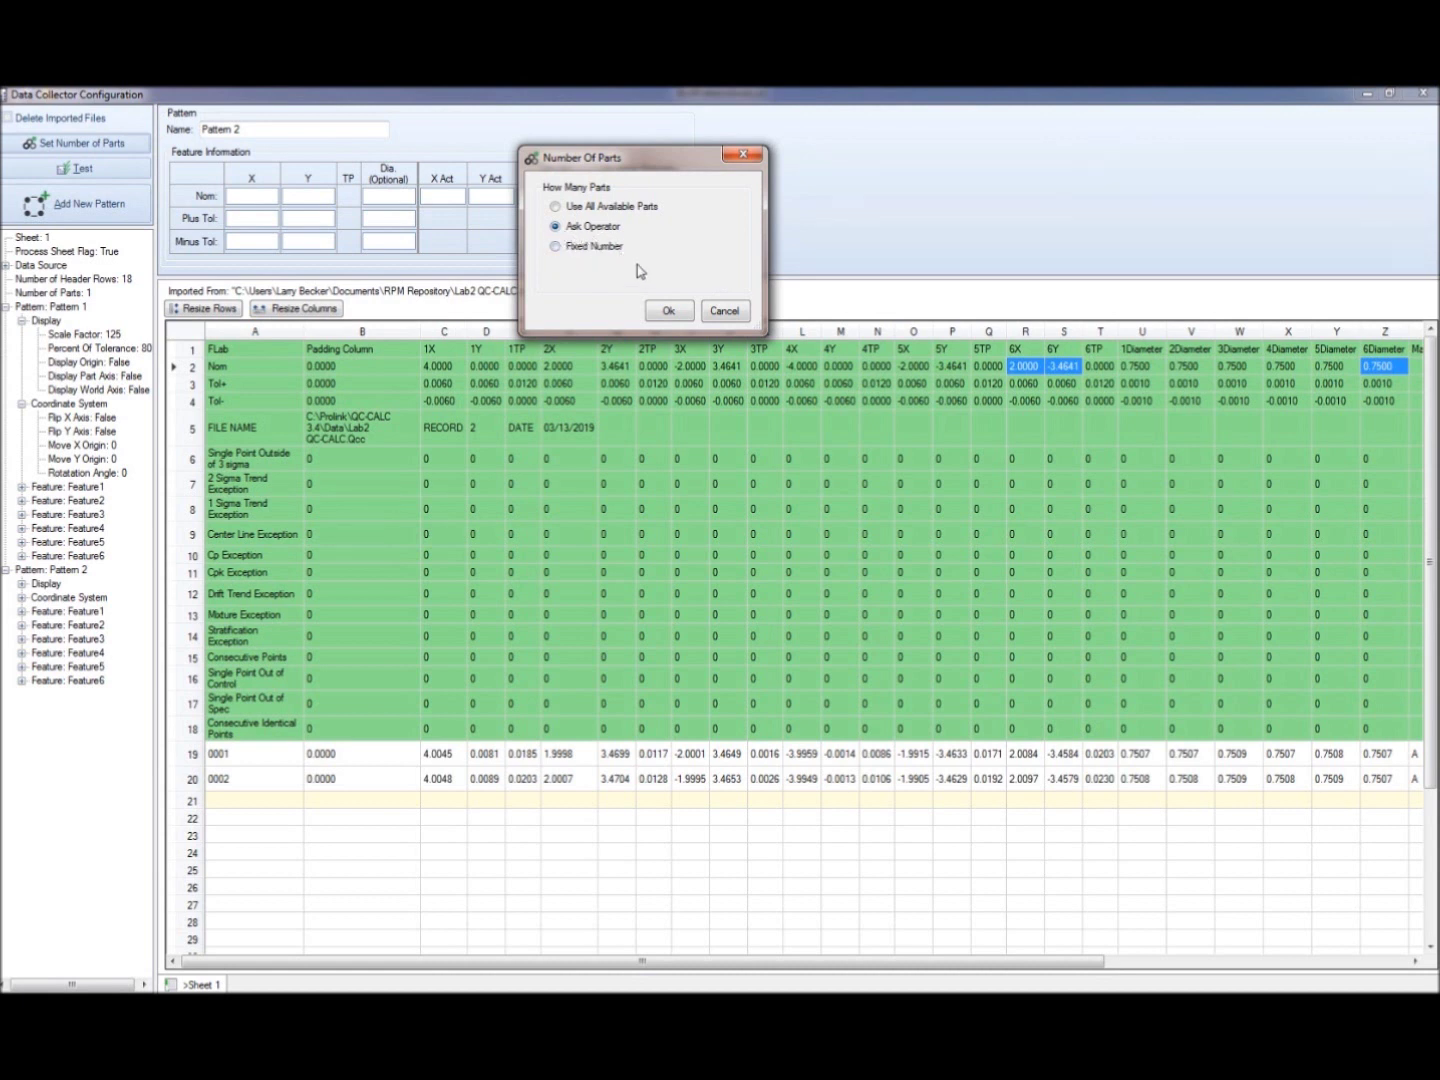
left_click(665, 310)
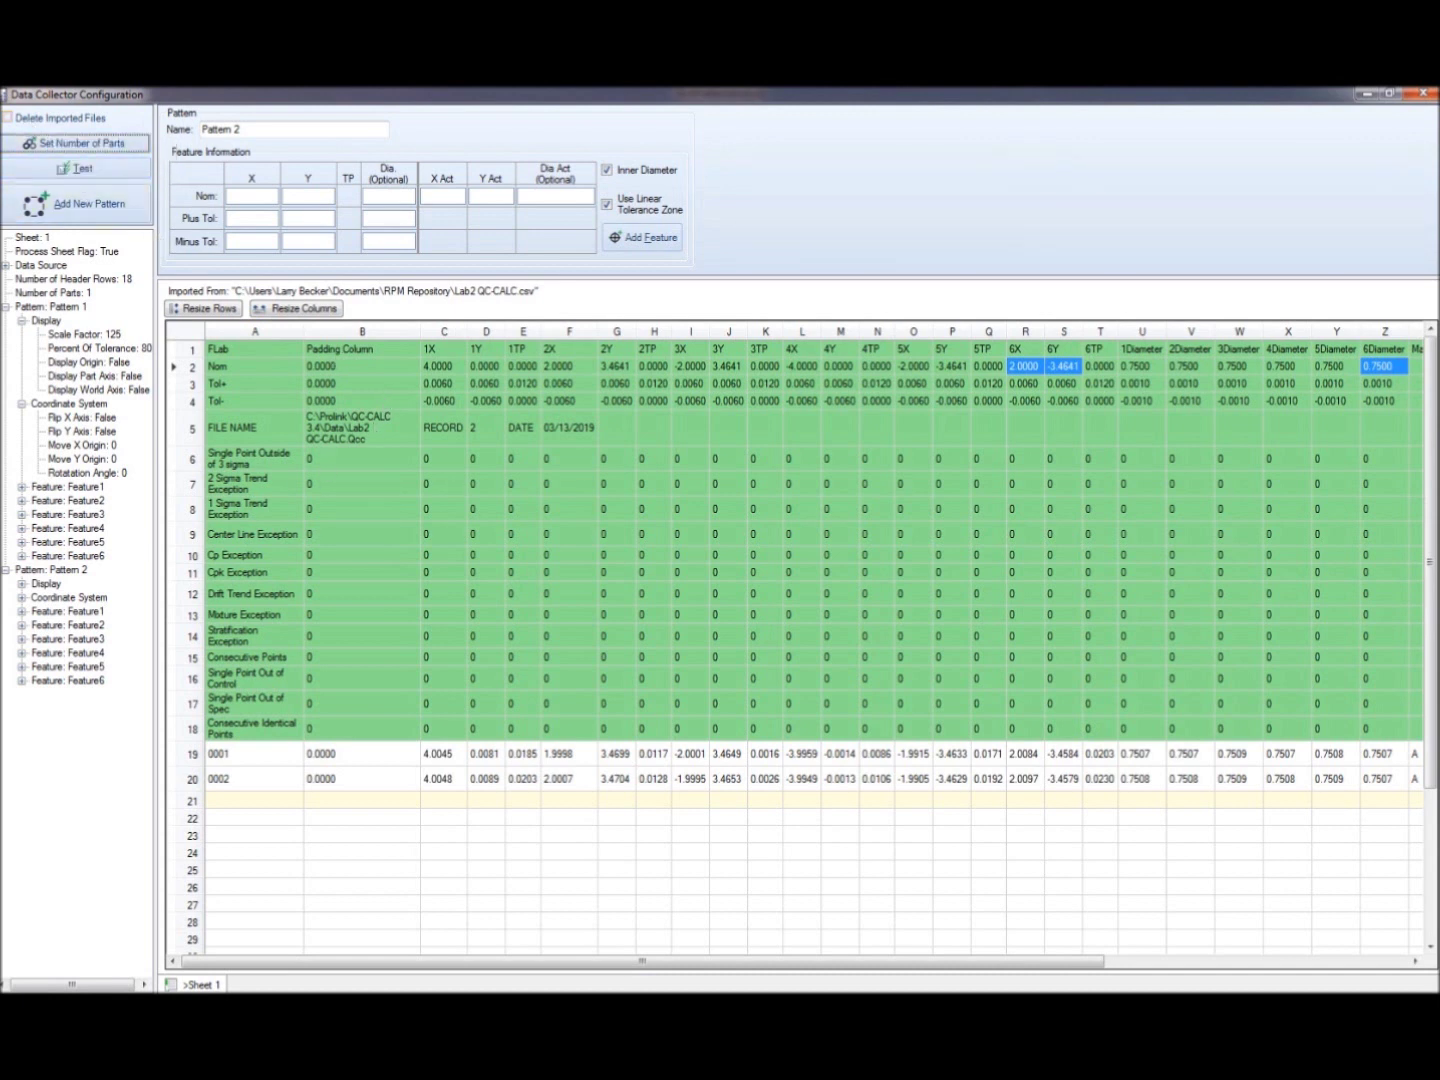
Turn off the linear tolerance zone option and review Pattern 1, the cell mapping of its Feature1, and Pattern 2.
left_click(607, 204)
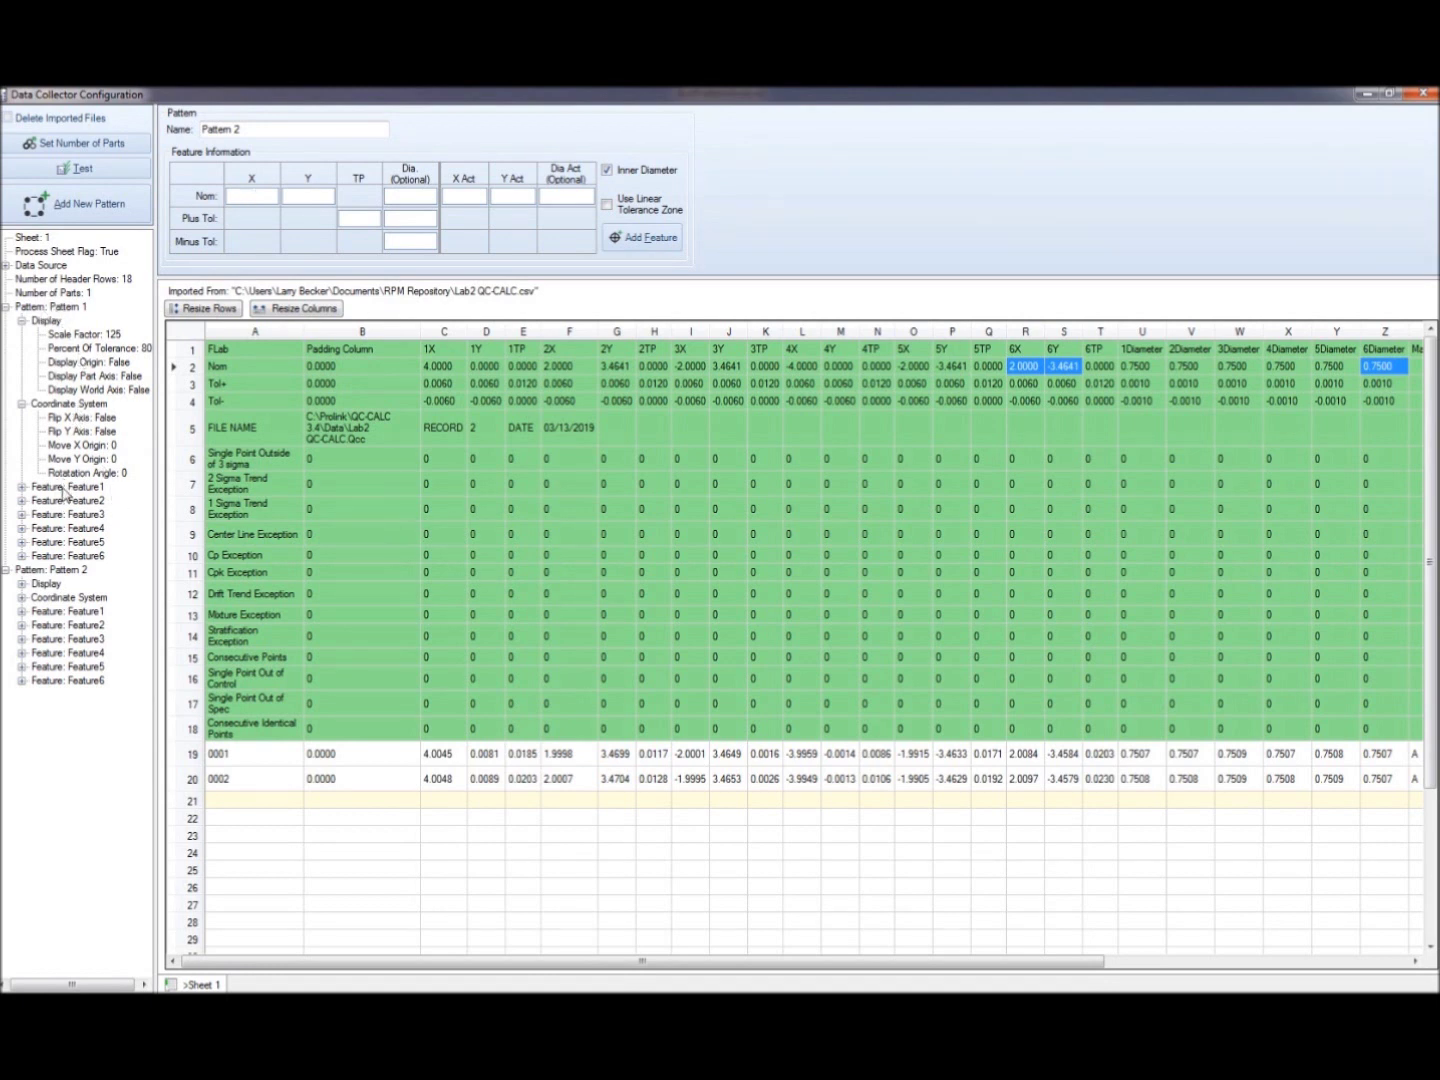
left_click(56, 307)
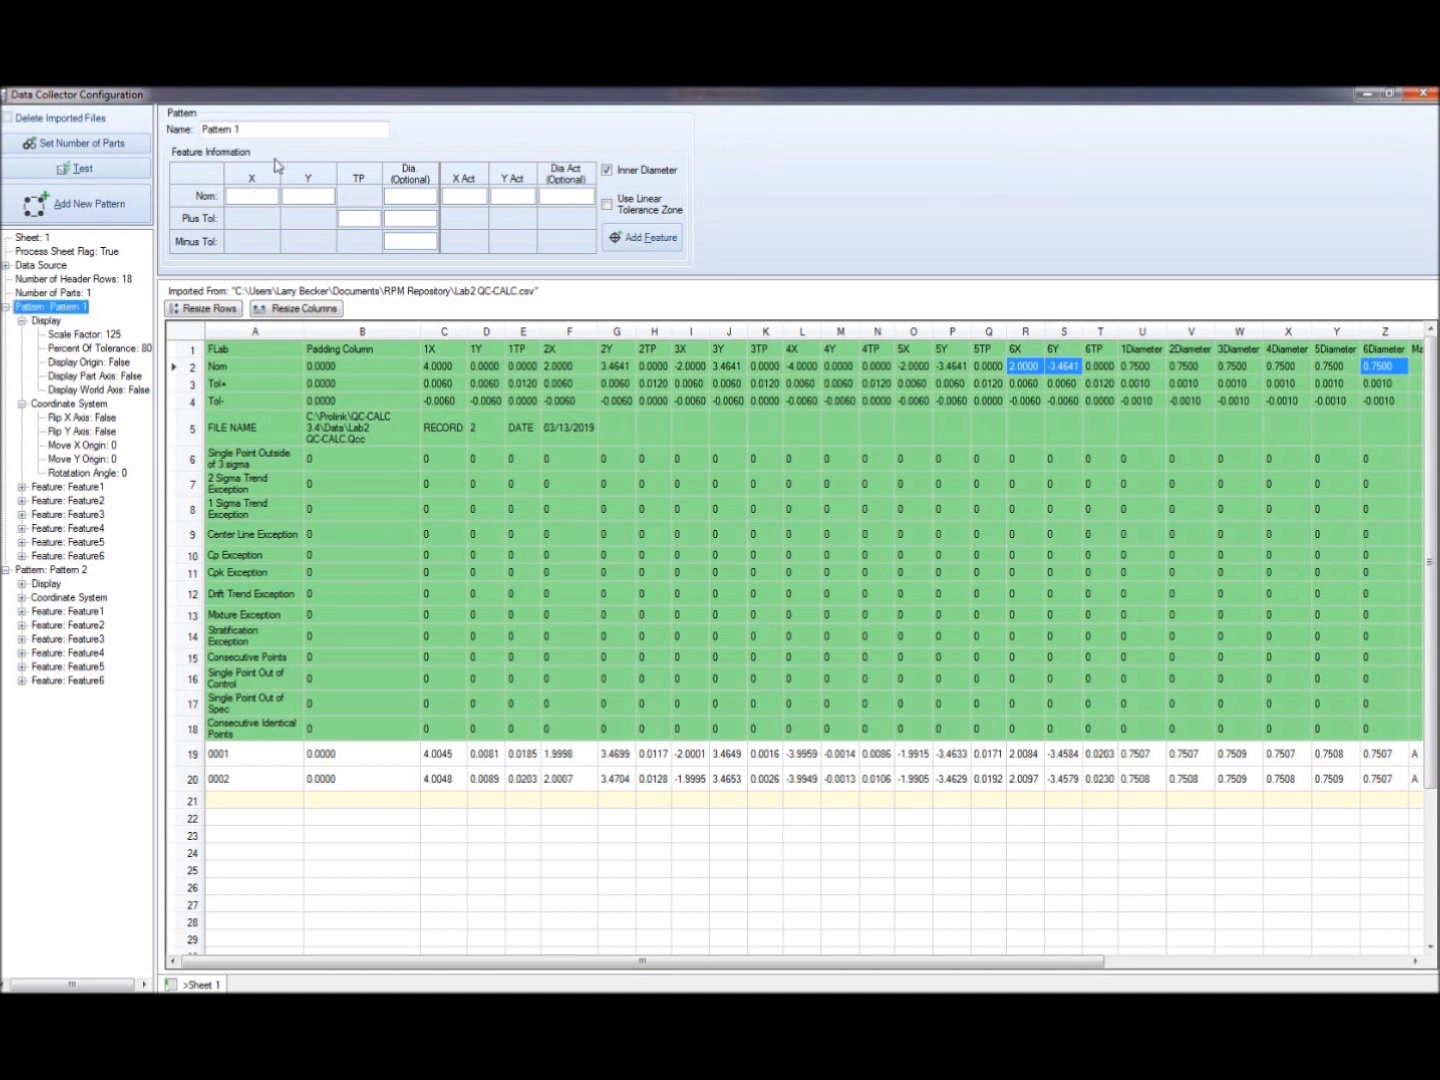
left_click_drag(252, 130, 184, 163)
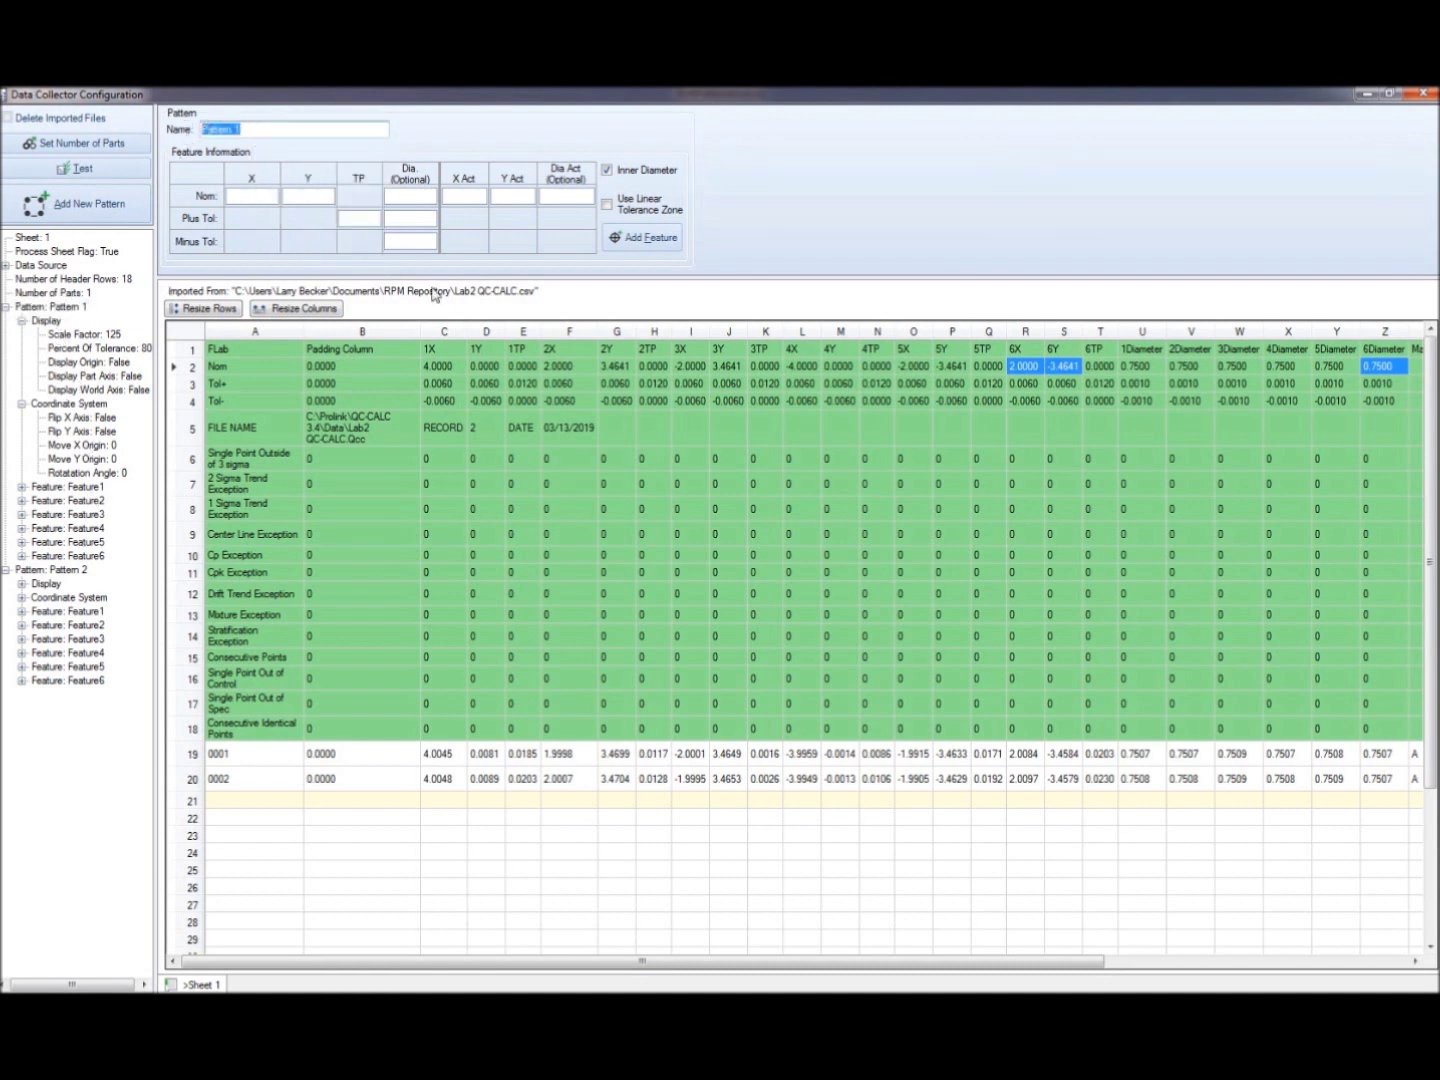
left_click(76, 488)
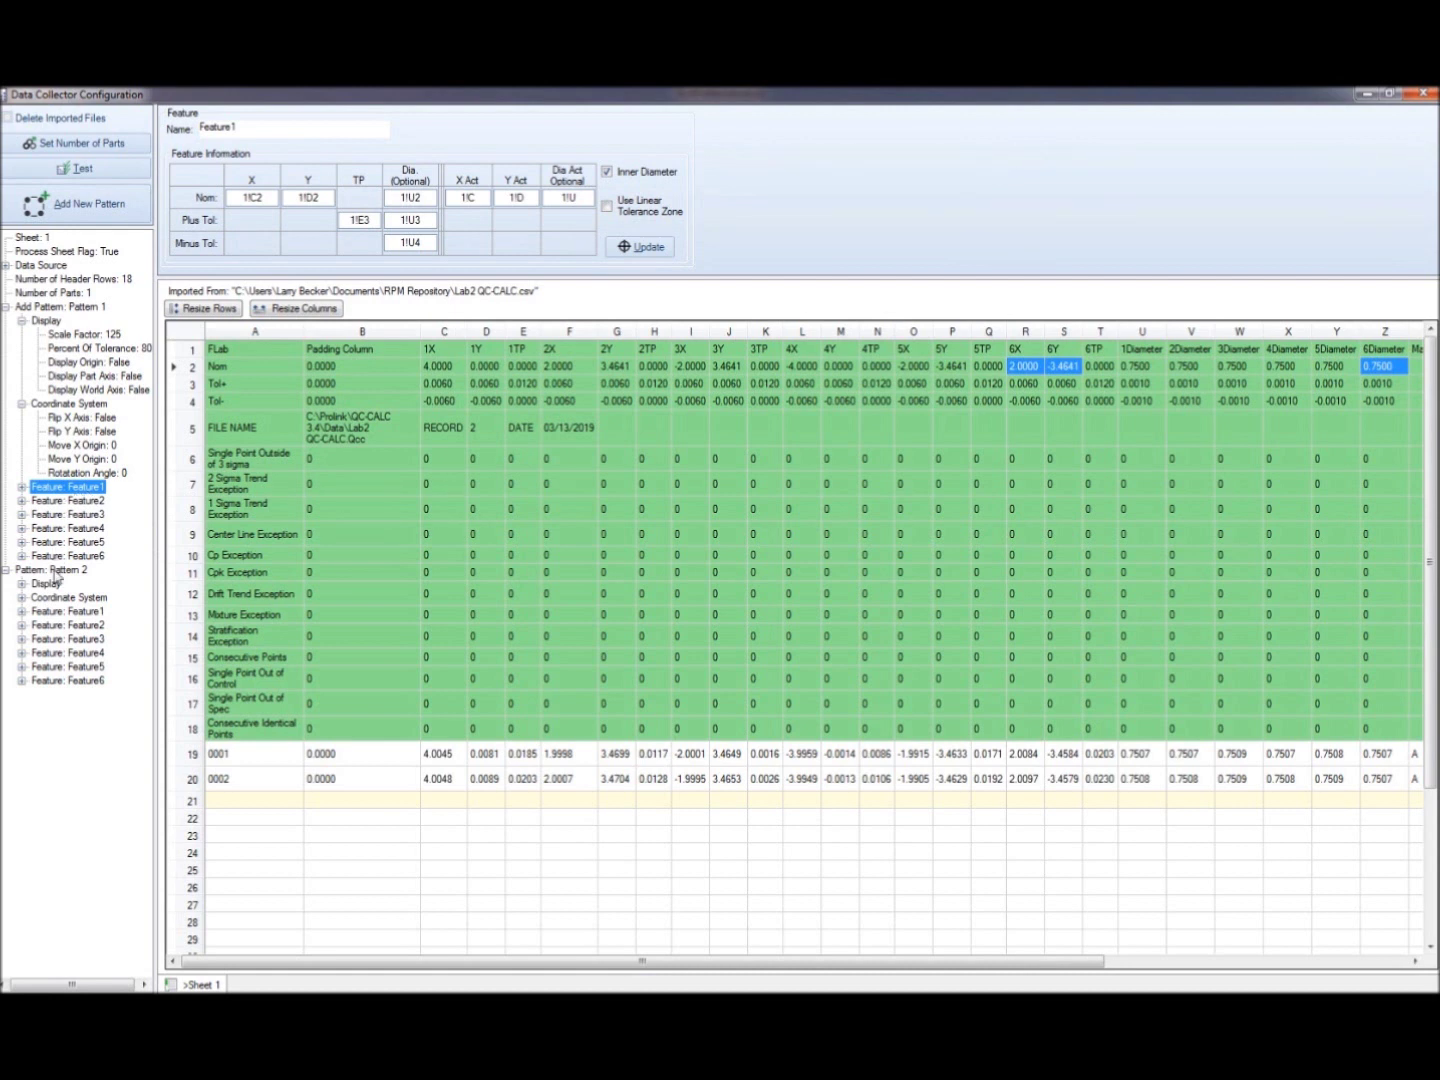
left_click(57, 571)
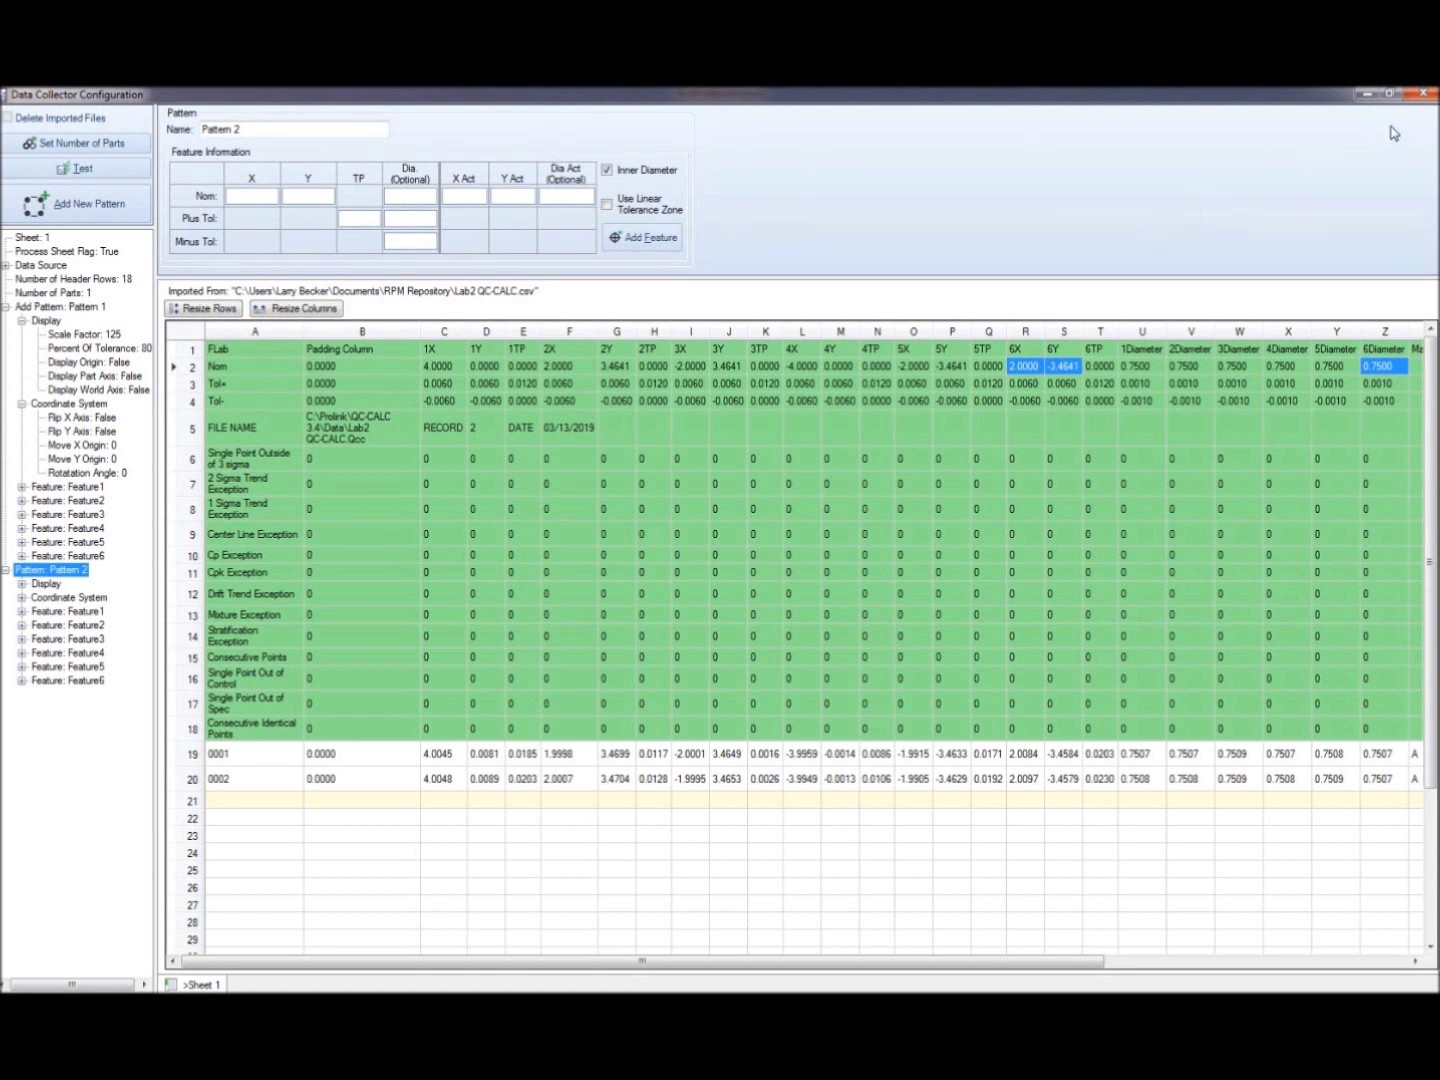
Close the collector configuration and run the data collector, importing 2 parts.
left_click(1424, 96)
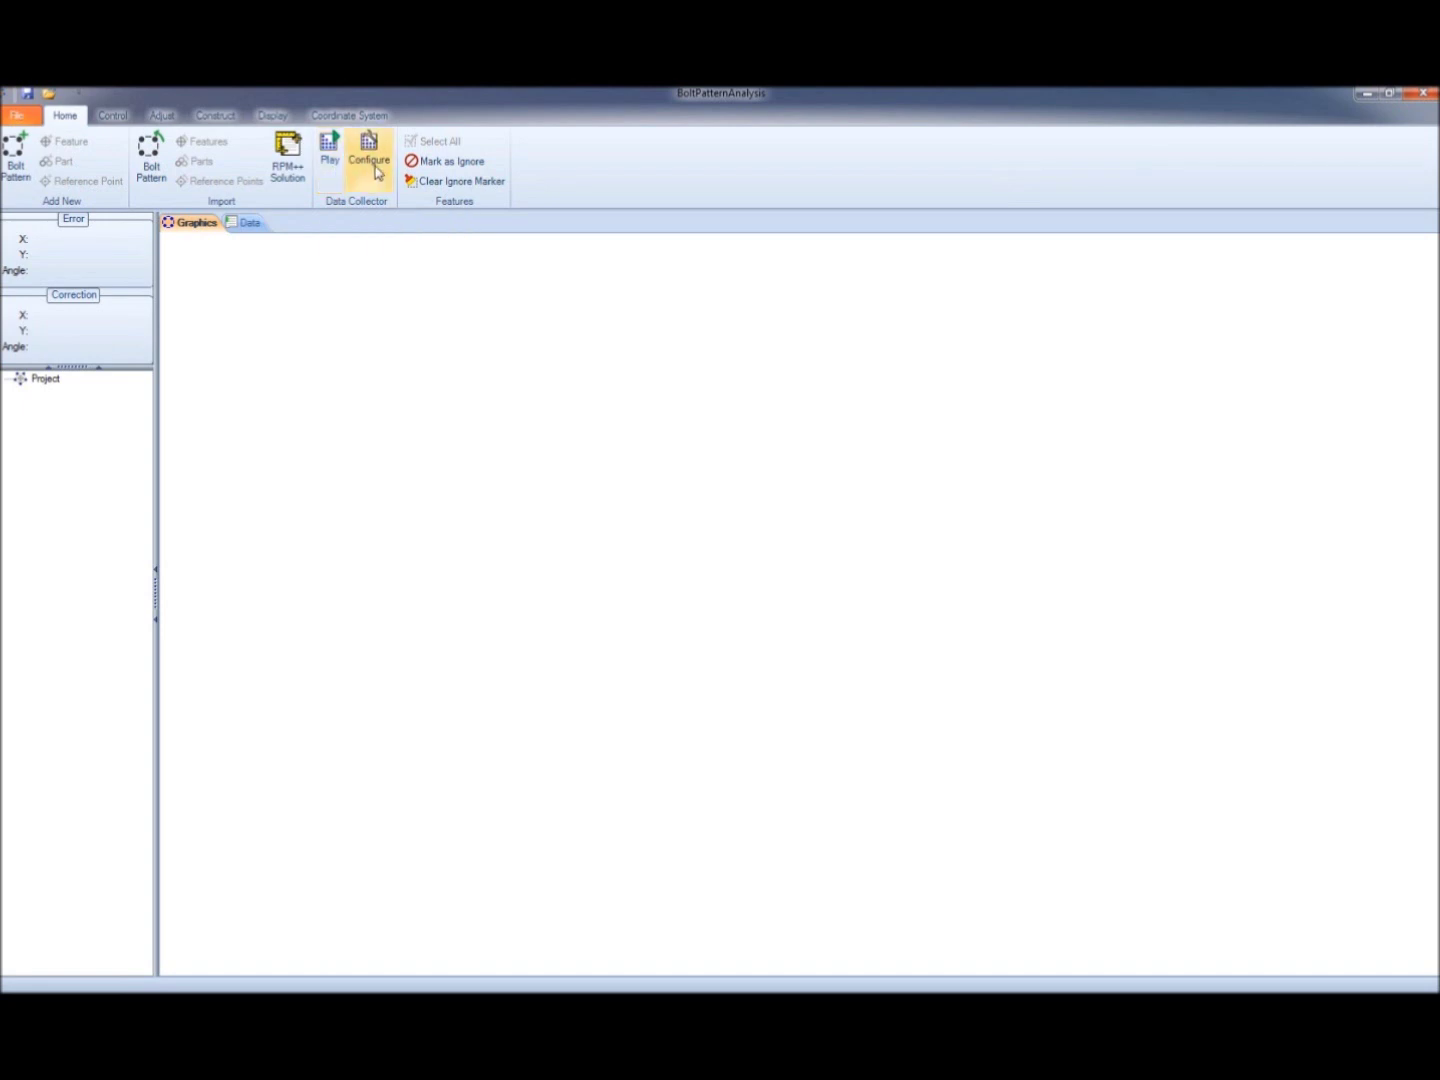
left_click(287, 158)
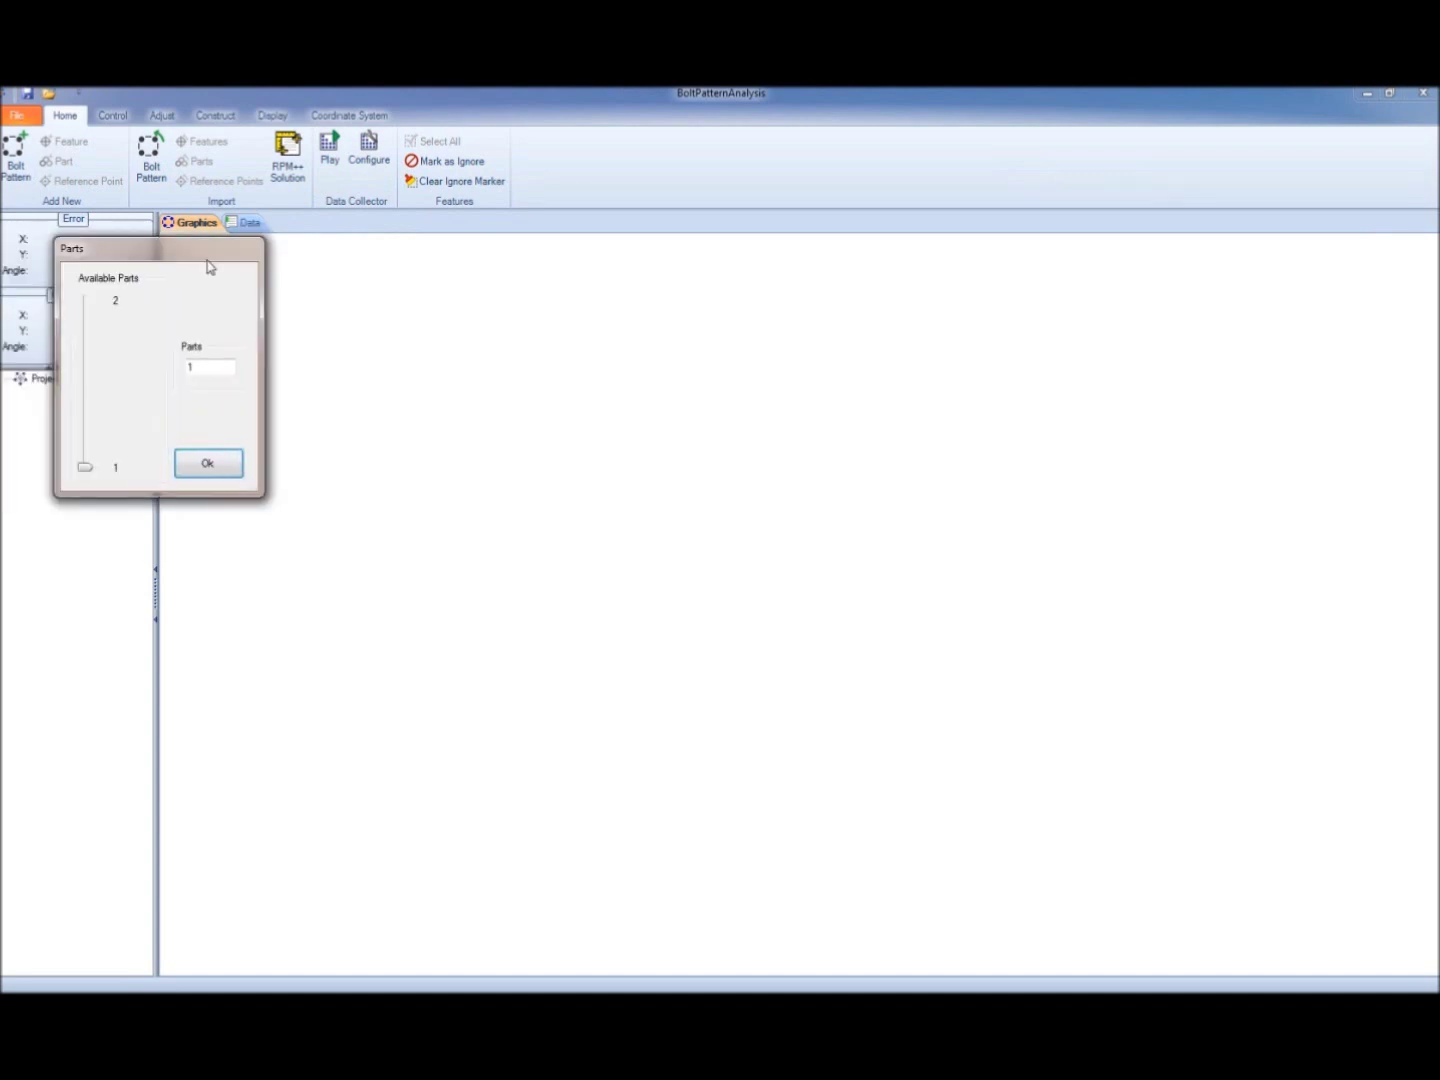
left_click_drag(277, 467, 292, 353)
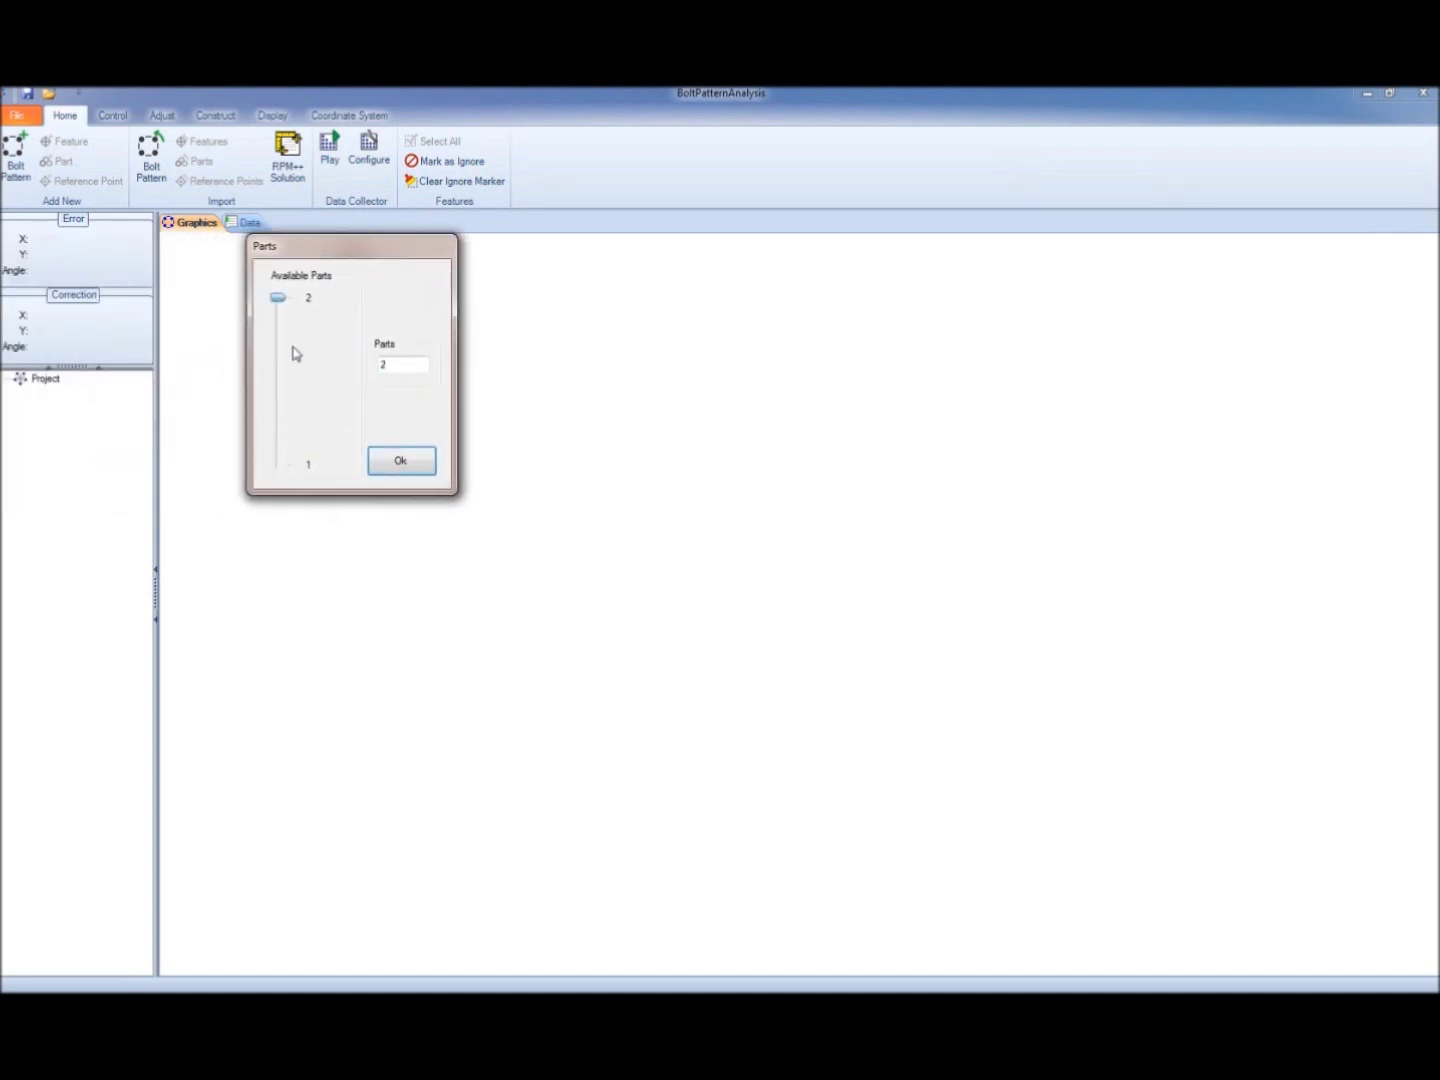
left_click(402, 463)
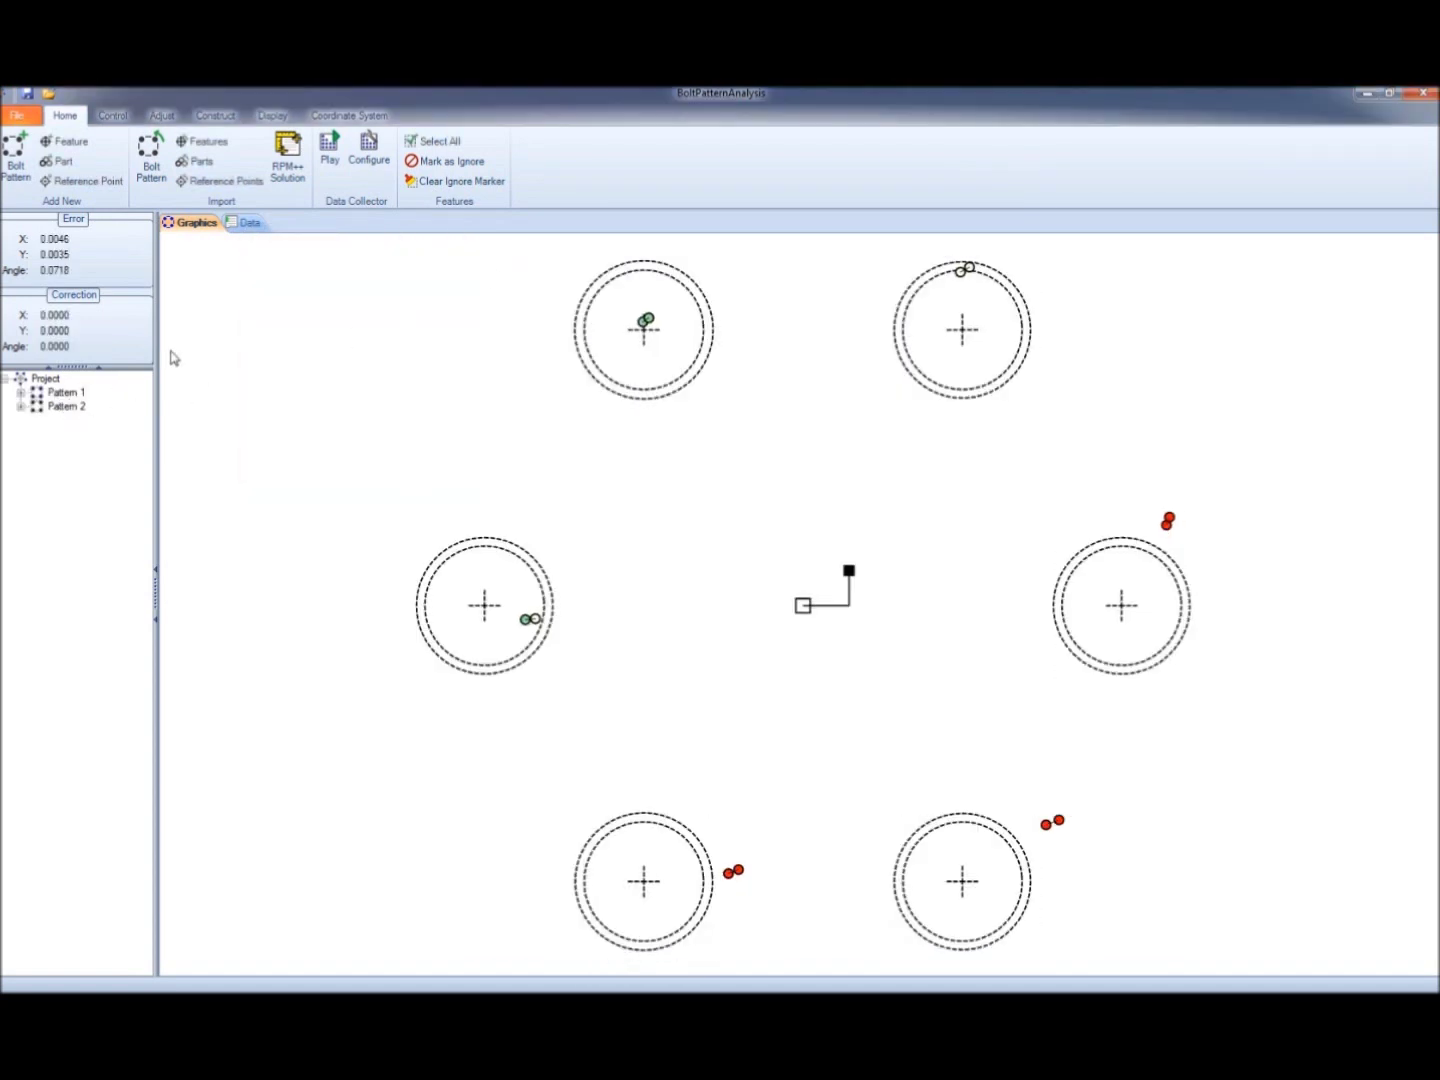
Compare the graphics of Pattern 1 and Pattern 2, examining the tolerance zone shapes and the plotted part positions.
left_click(62, 392)
left_click(67, 408)
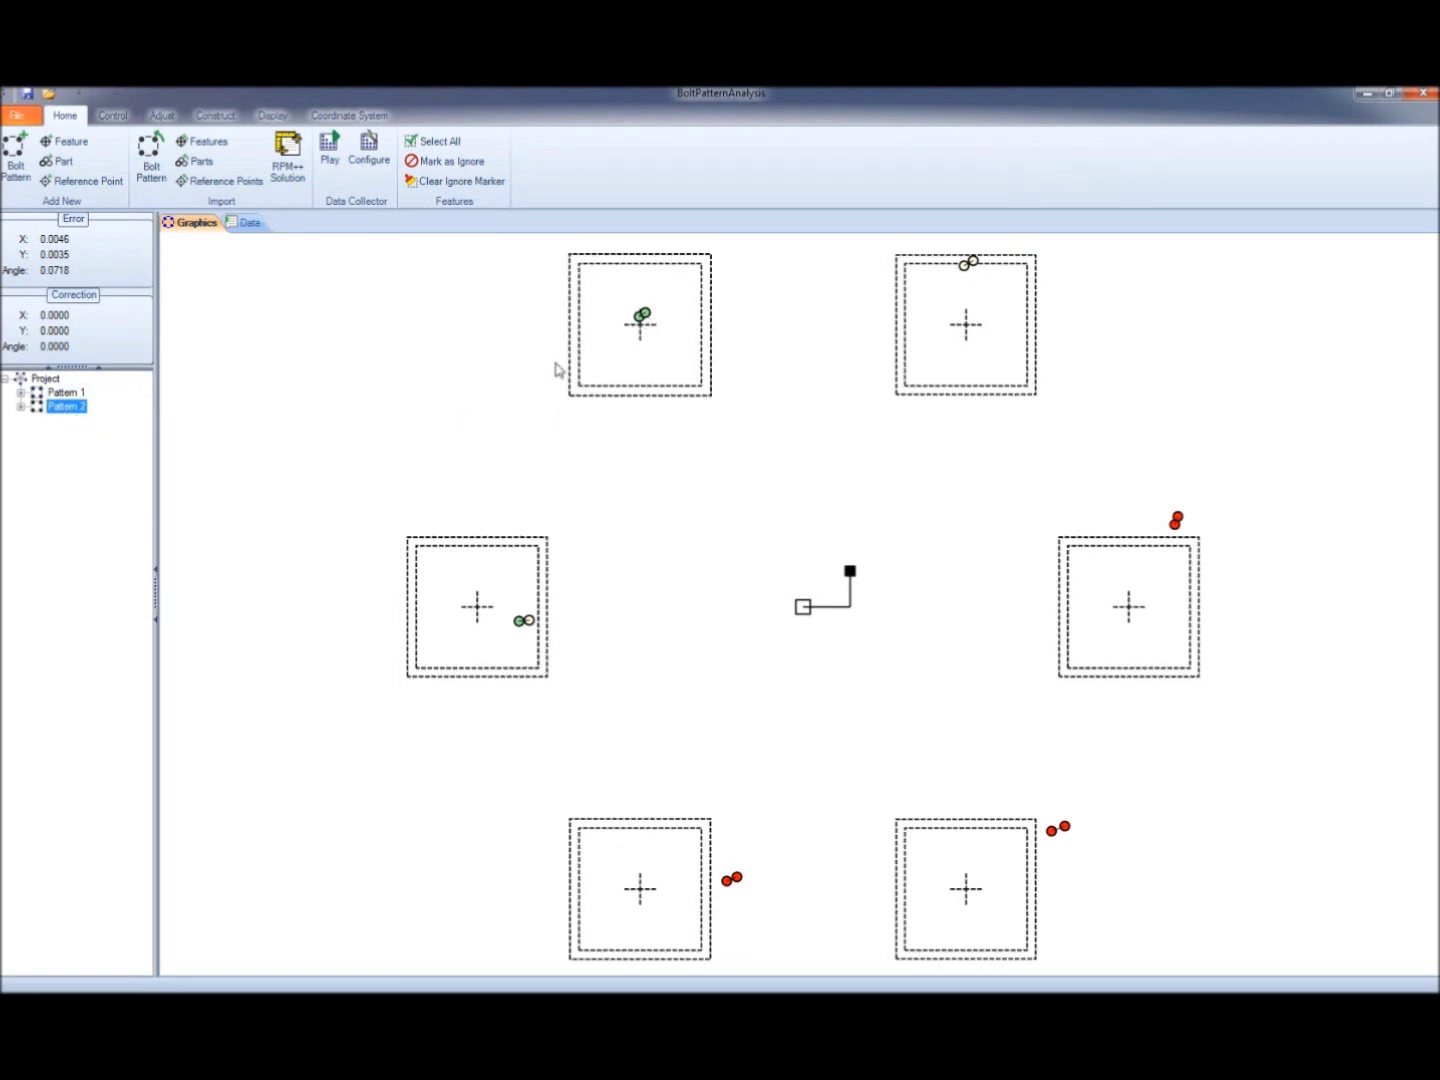
left_click(59, 391)
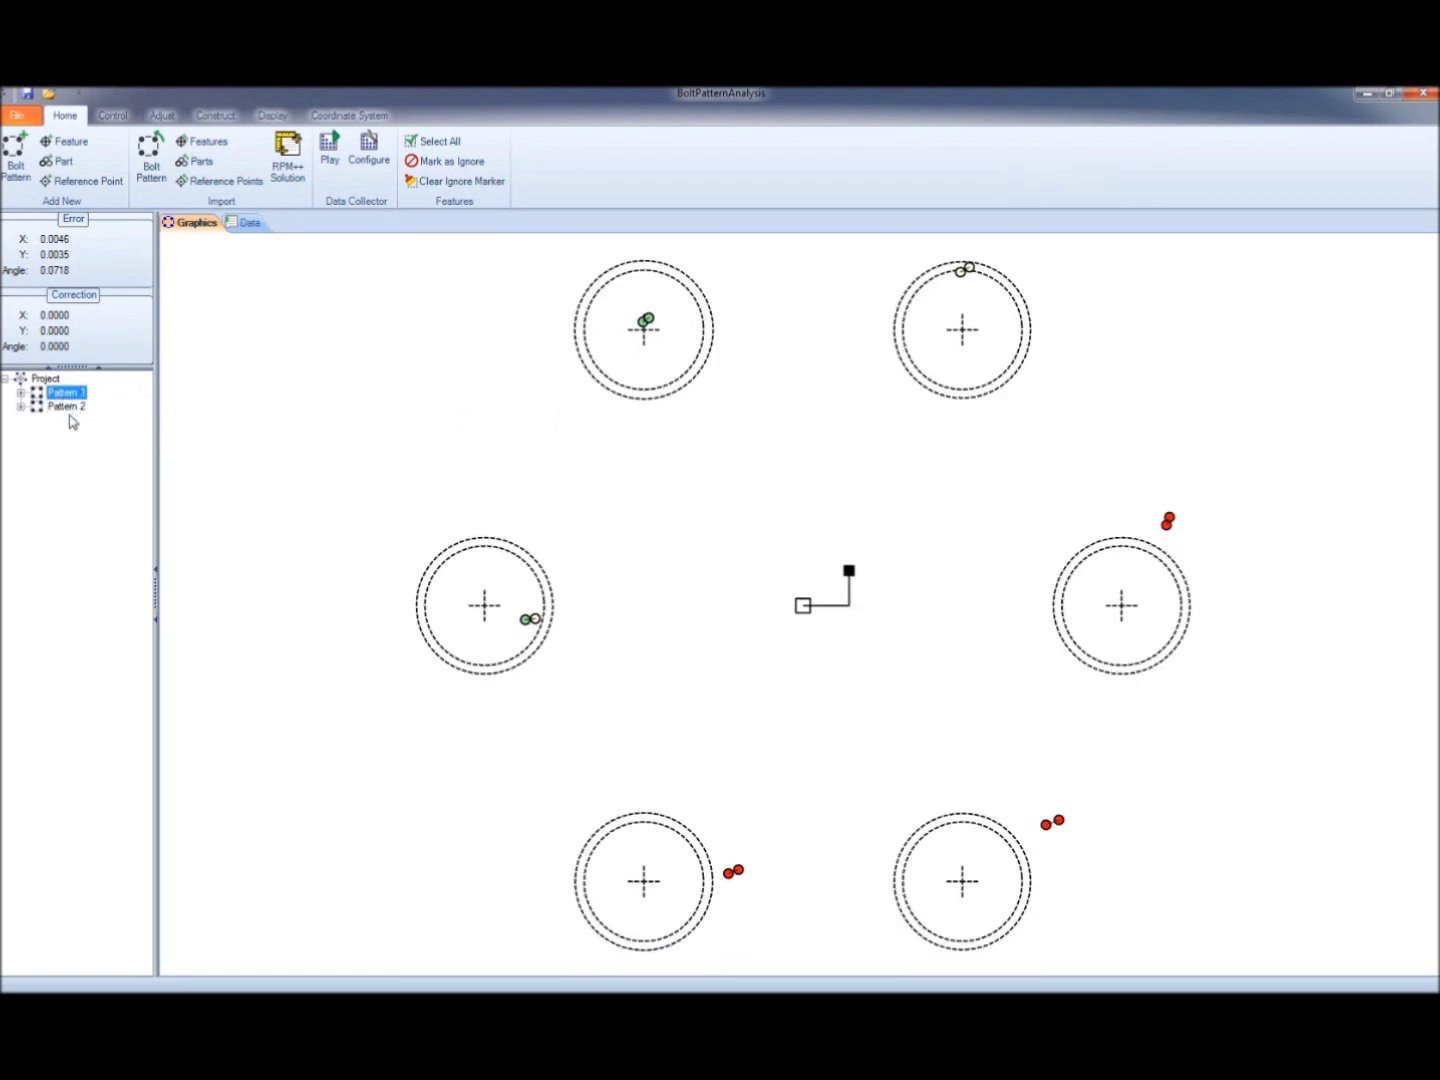
left_click(68, 408)
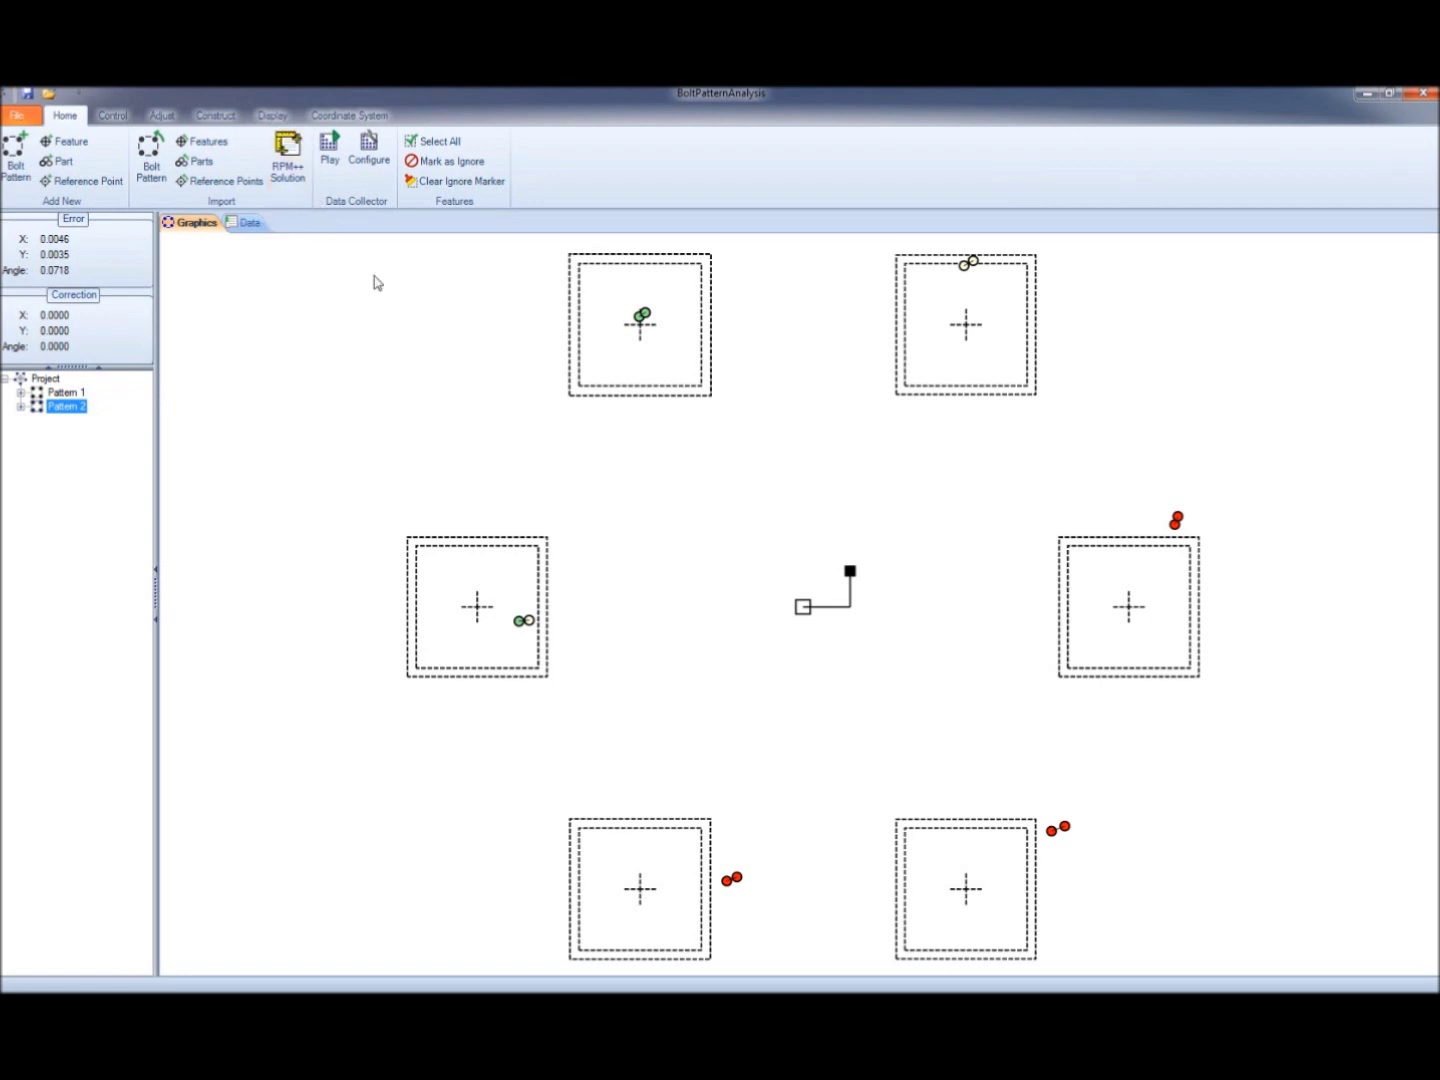
Reopen the data collector configuration.
left_click(369, 148)
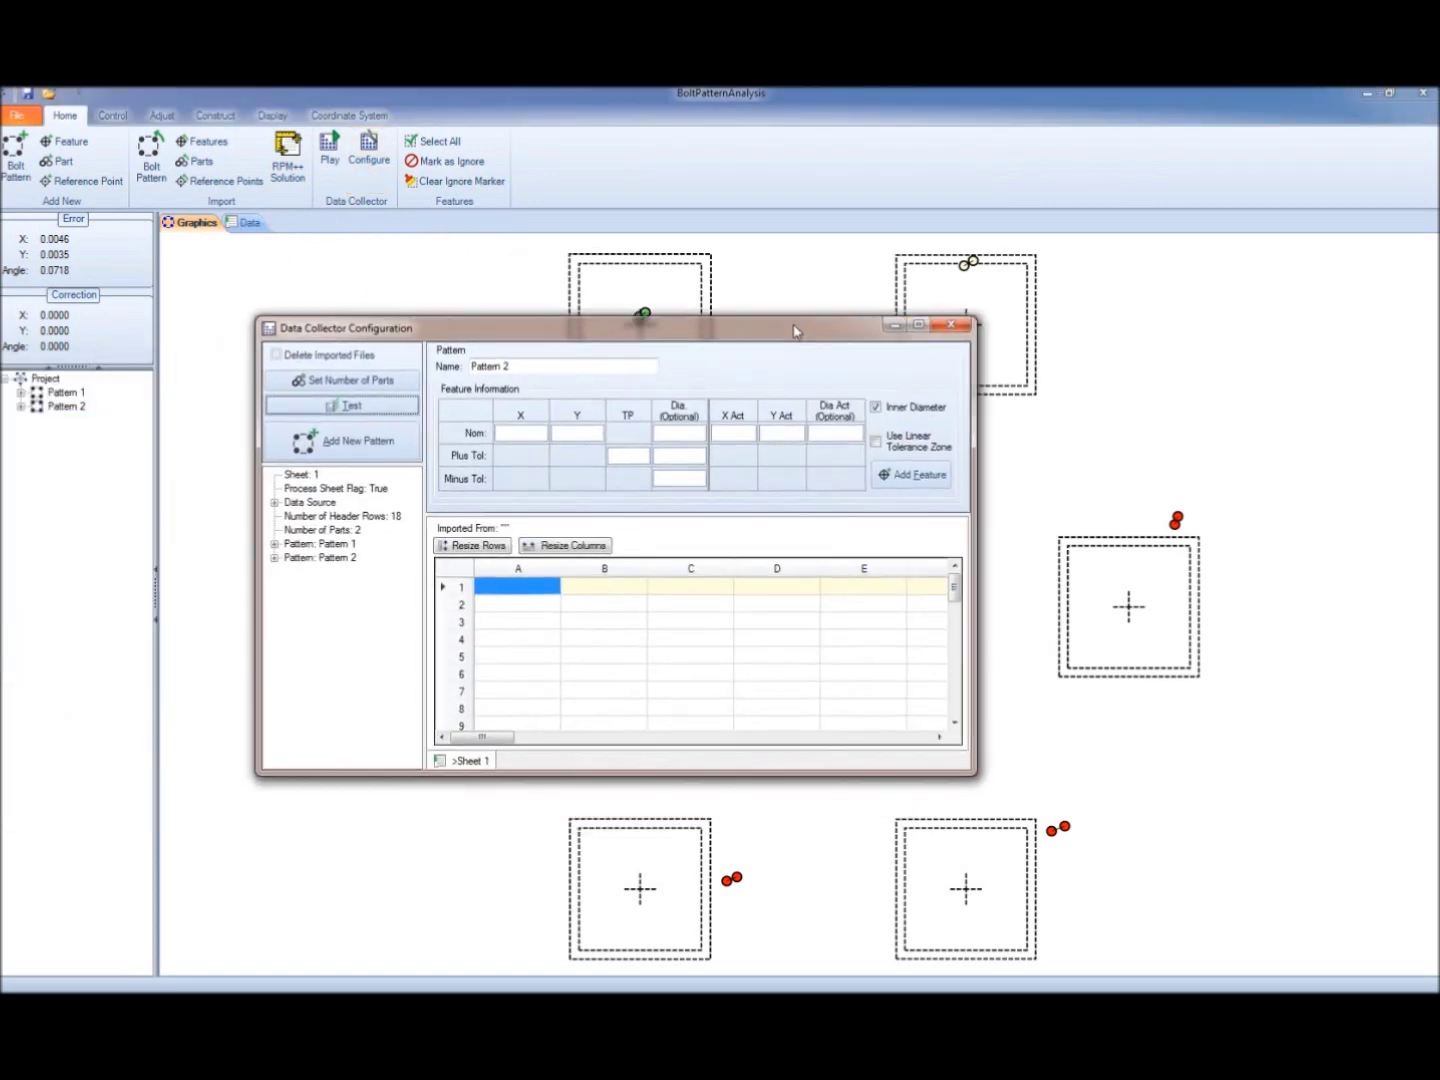